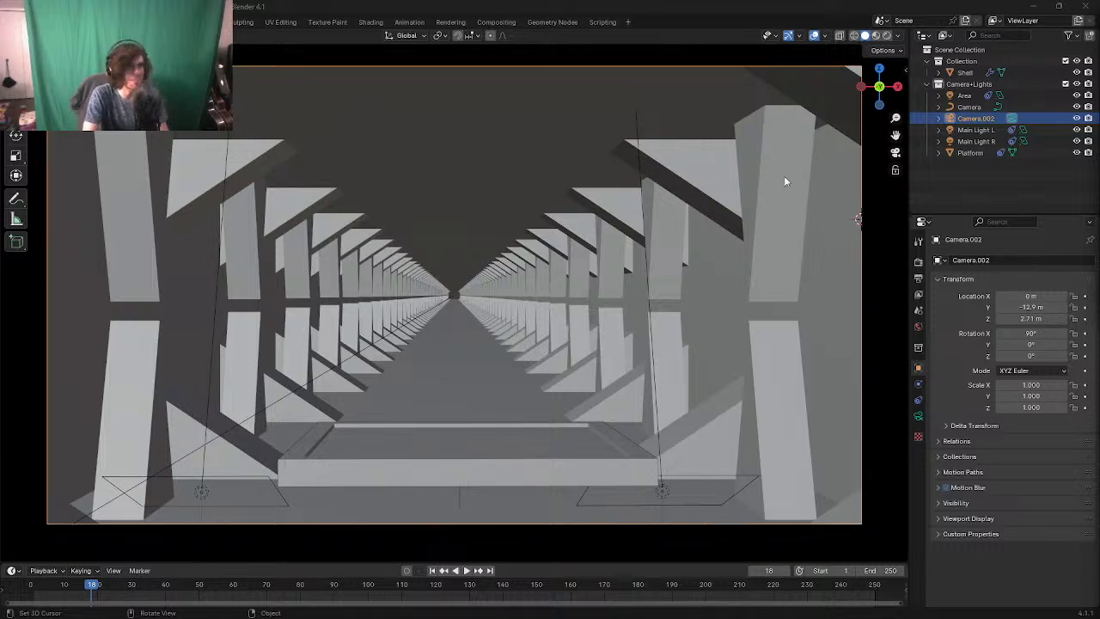
# Step: Place the 3D cursor on the platform and select the four rim faces around its top in Edit Mode
pyautogui.click(439, 452)
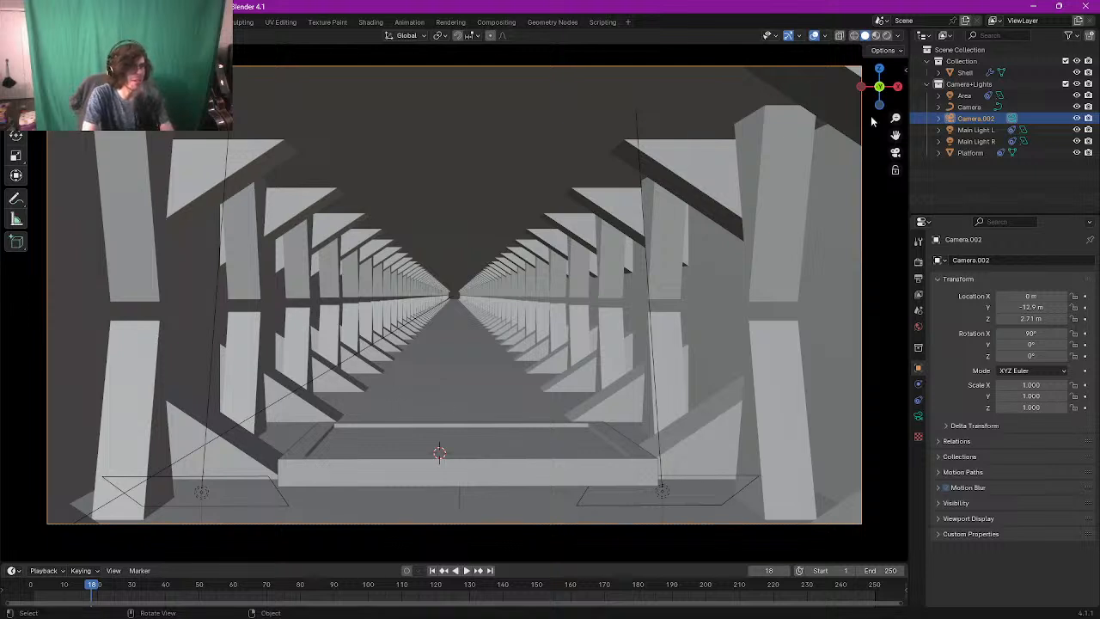
pyautogui.click(971, 153)
pyautogui.press('Tab')
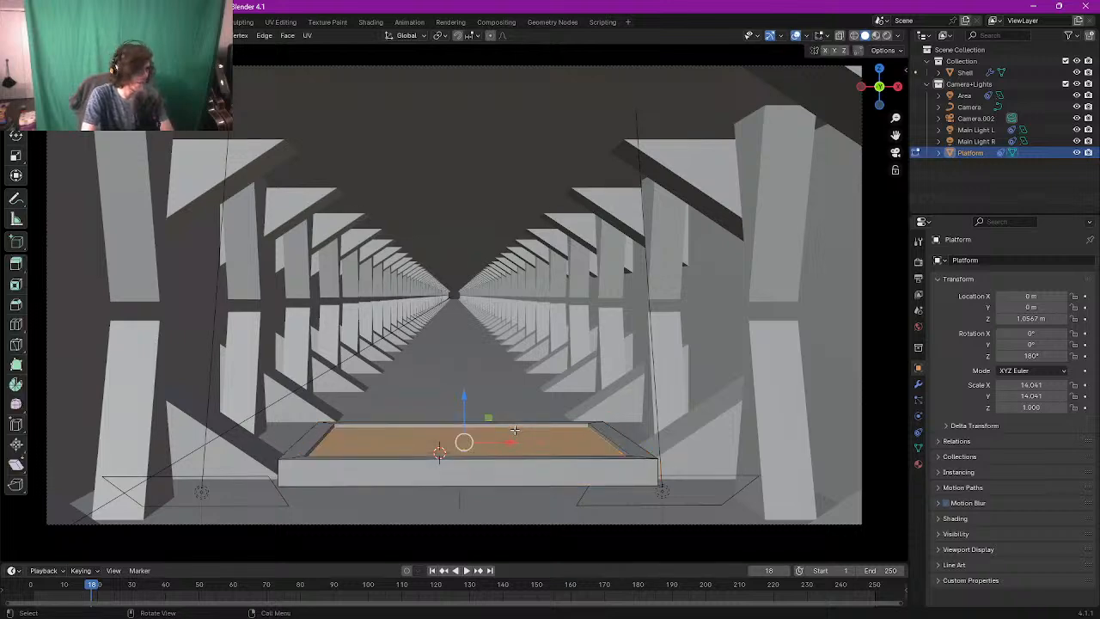
pyautogui.moveTo(515, 430); pyautogui.dragTo(277, 448, button='middle')
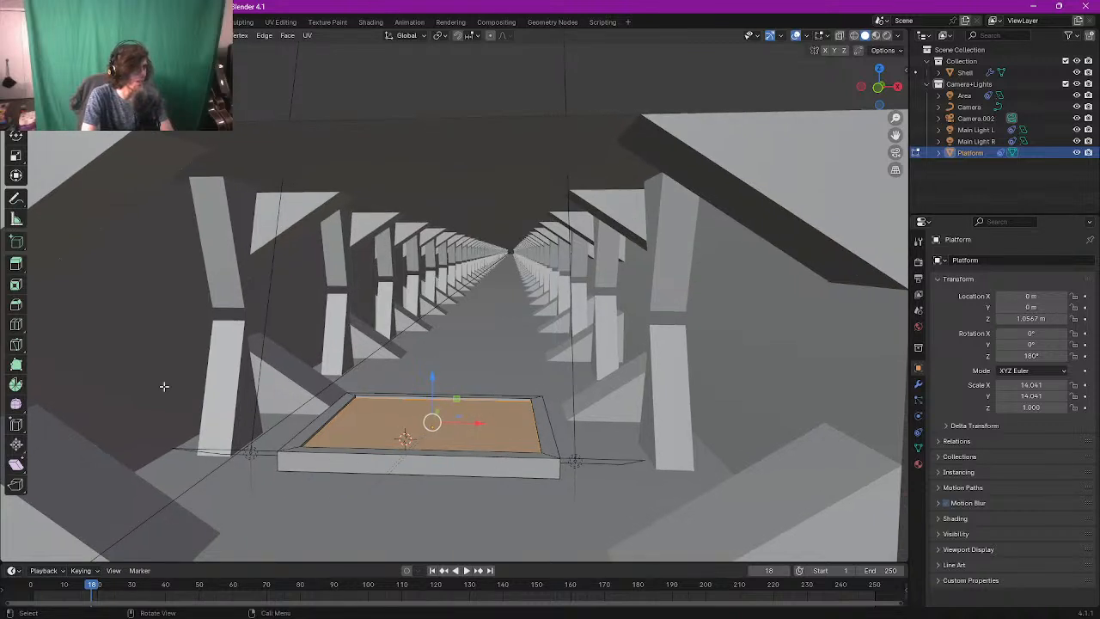
pyautogui.click(488, 394)
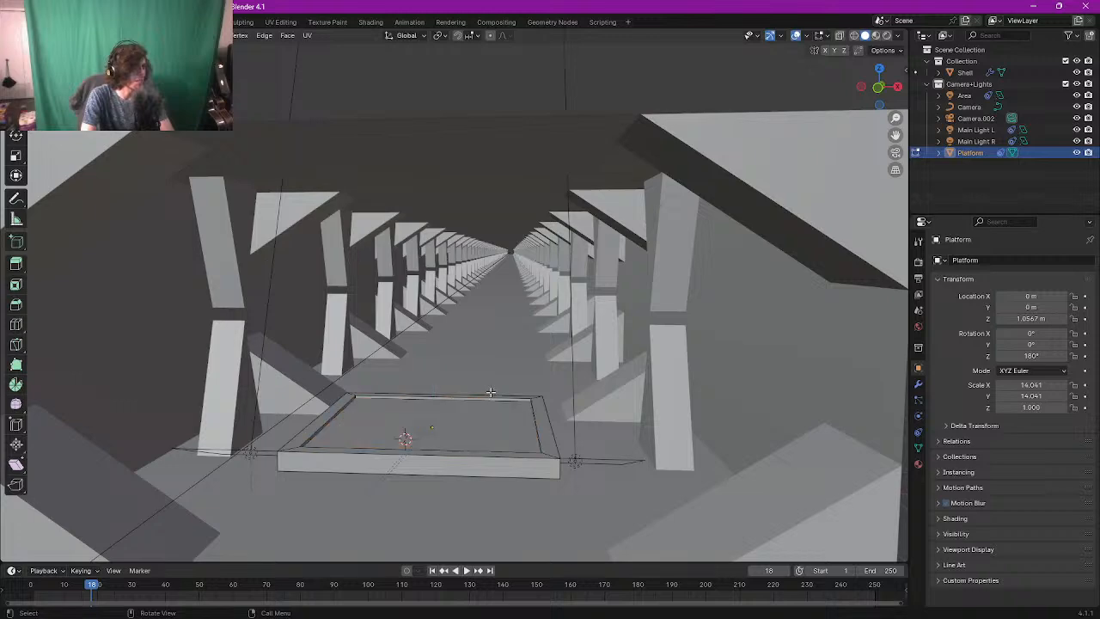
pyautogui.moveTo(490, 382); pyautogui.dragTo(489, 389, button='middle')
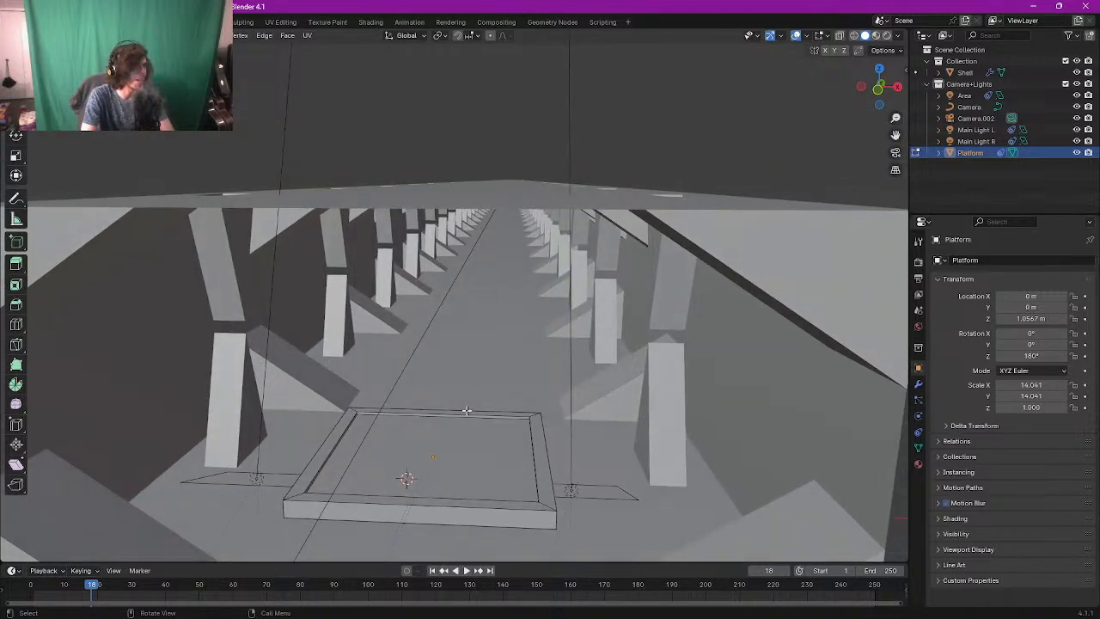
pyautogui.click(465, 411)
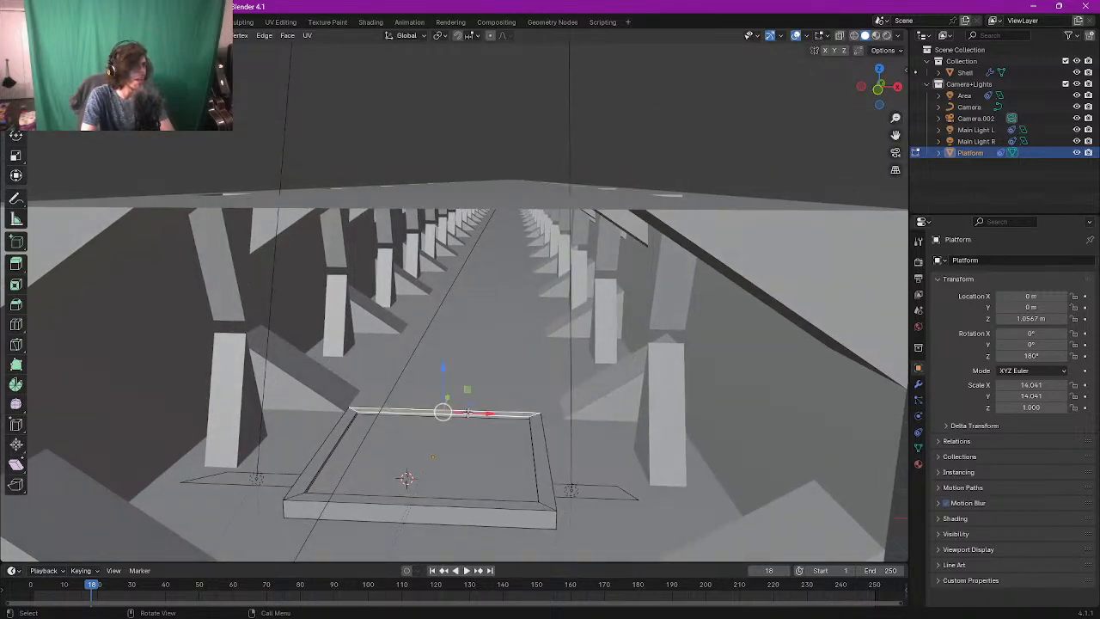
pyautogui.keyDown('shift'); pyautogui.click(539, 459); pyautogui.keyUp('shift')
pyautogui.keyDown('shift'); pyautogui.click(507, 506); pyautogui.keyUp('shift')
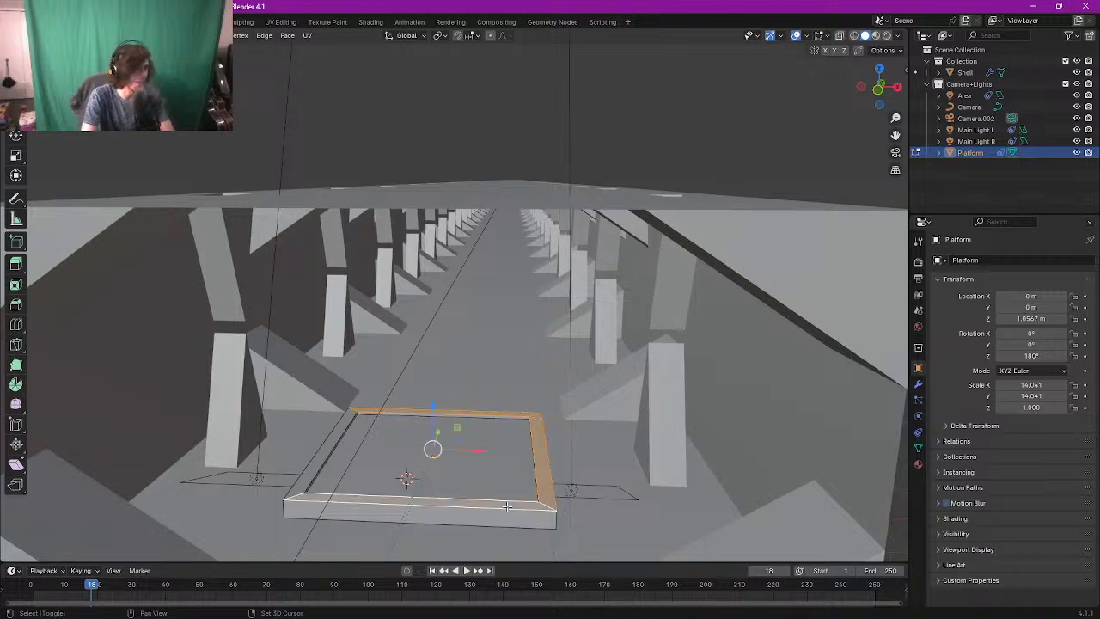
pyautogui.keyDown('shift'); pyautogui.click(324, 451); pyautogui.keyUp('shift')
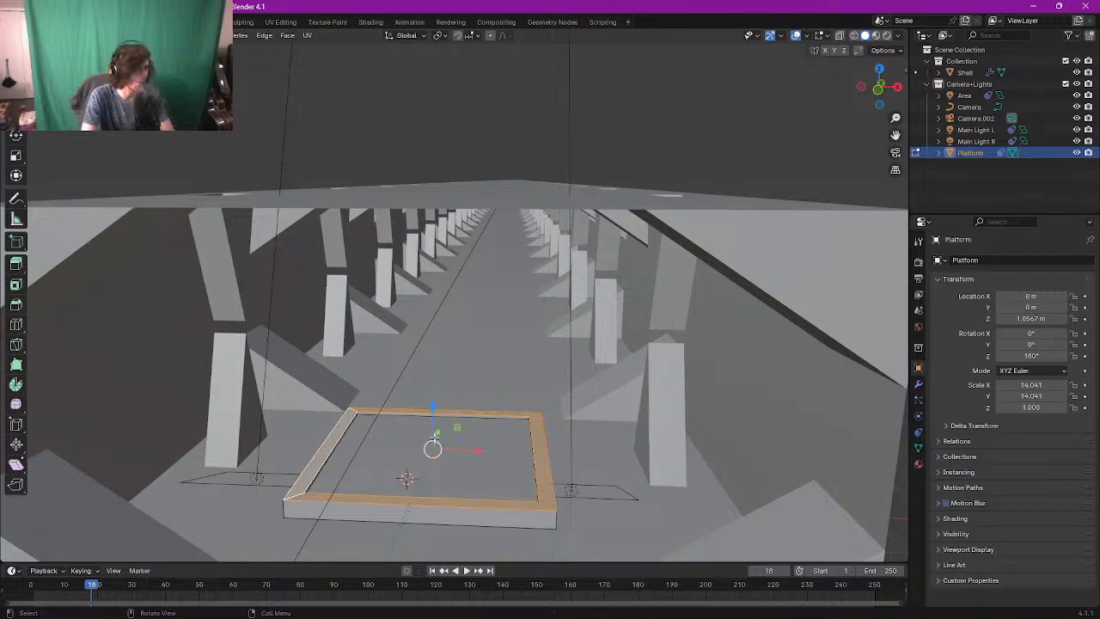
# Step: Extrude the platform's selected rim faces upward along Z to form a wall around the recessed top
pyautogui.moveTo(434, 437); pyautogui.dragTo(438, 423, button='middle')
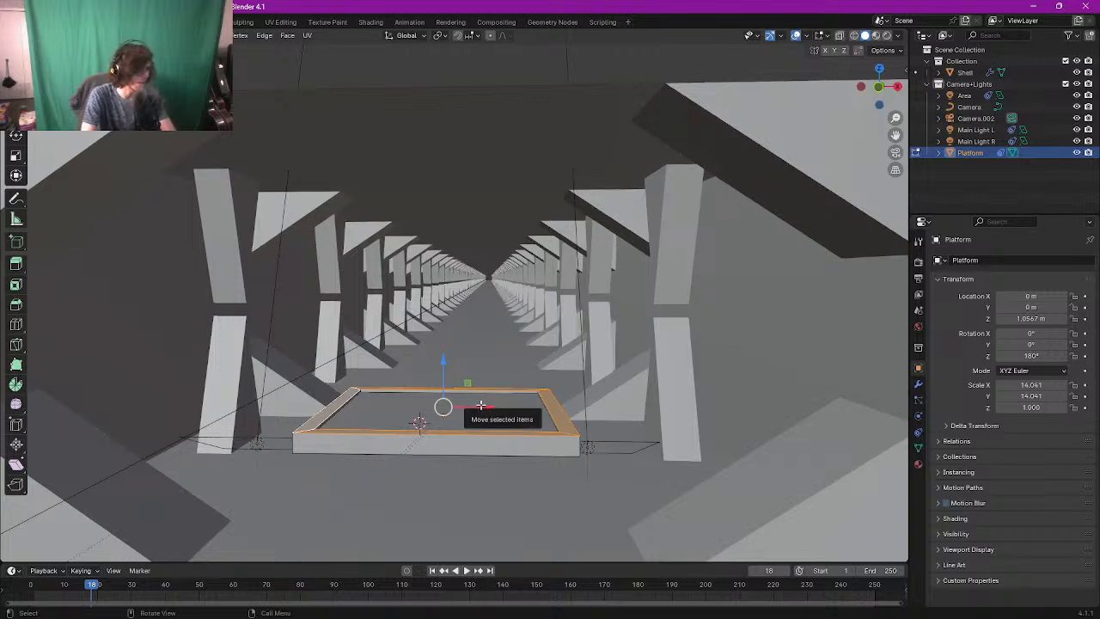
pyautogui.press('g')
pyautogui.press('z')
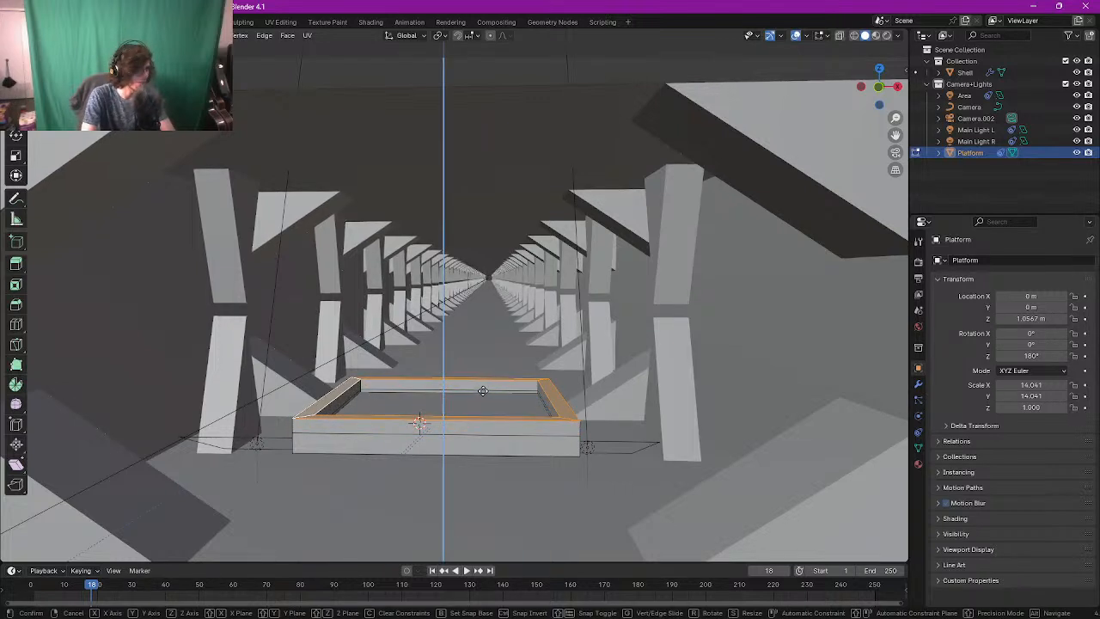
pyautogui.click(486, 379)
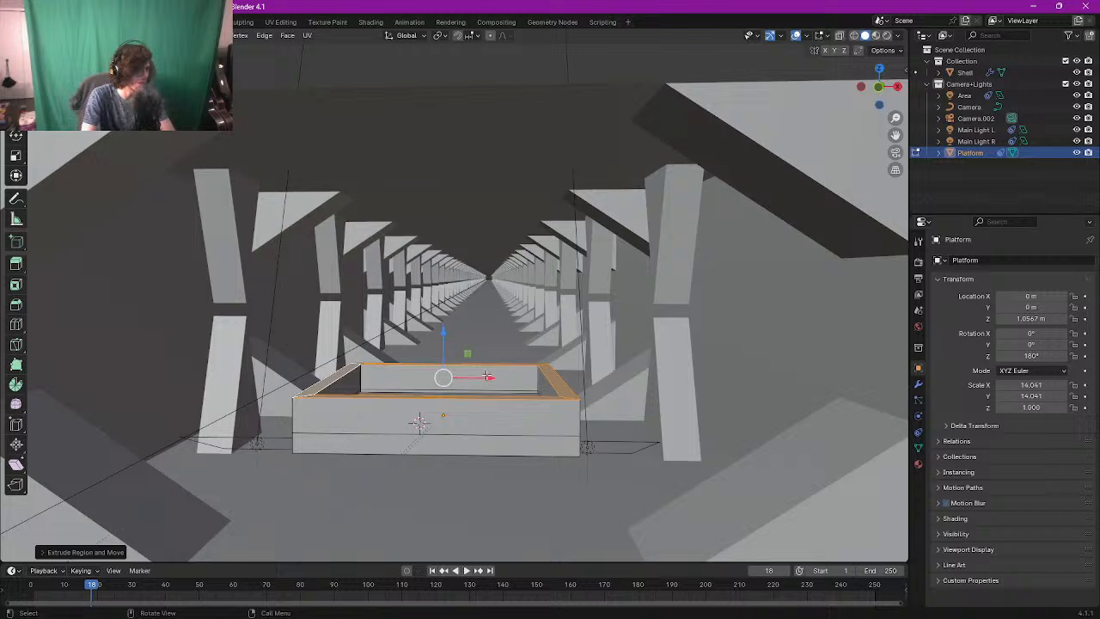
# Step: Raise the platform's extruded rim slightly along Z in camera view, and return to Object Mode
pyautogui.press('KP_0')
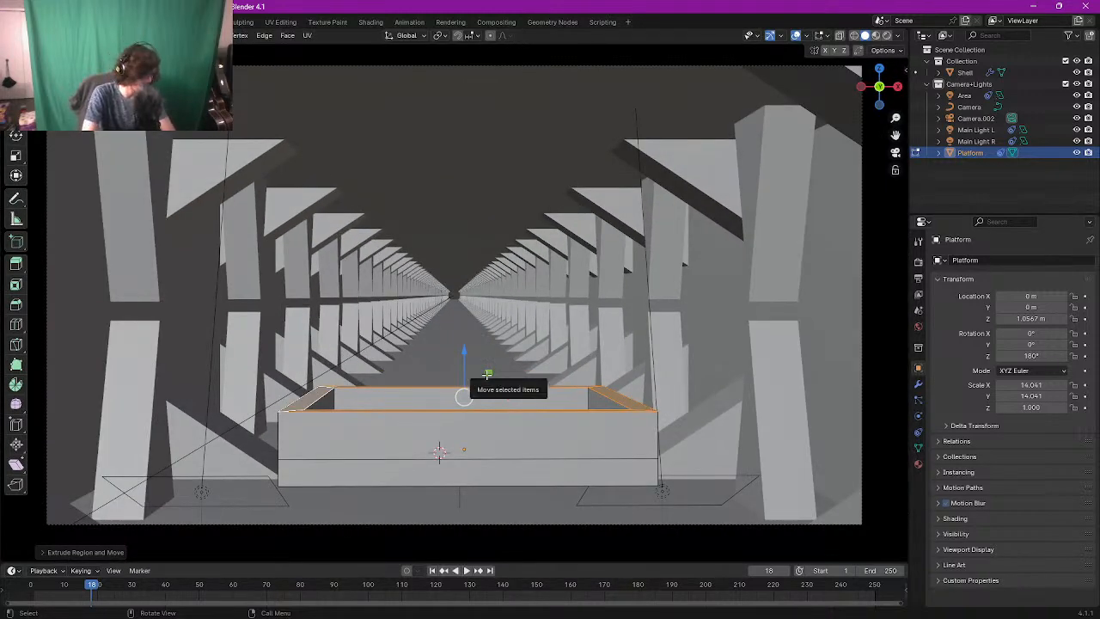
pyautogui.press('g')
pyautogui.press('z')
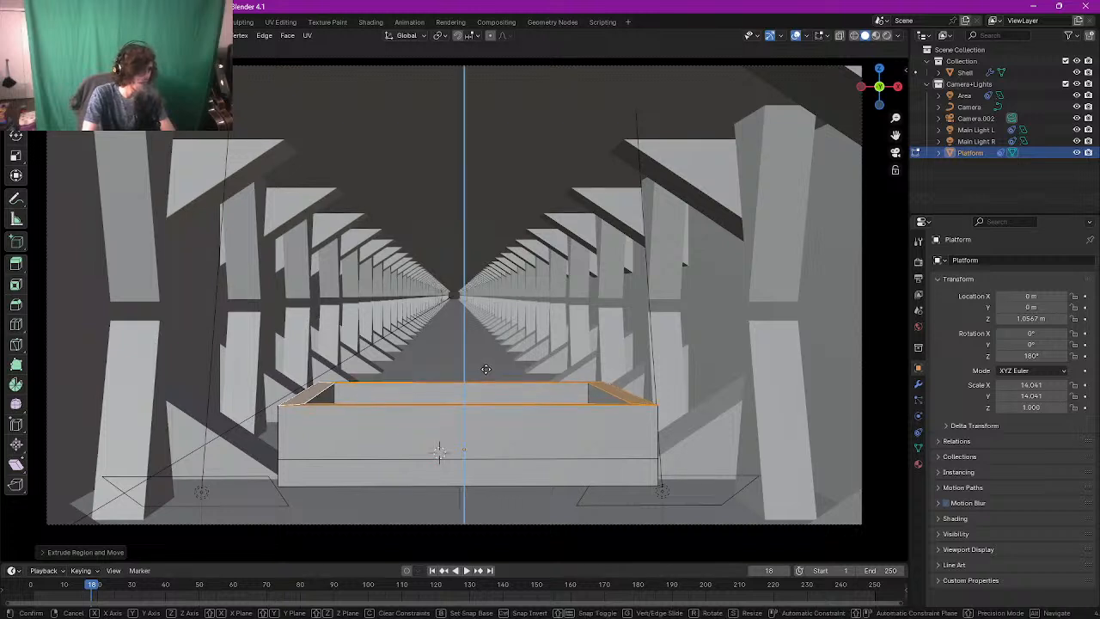
pyautogui.click(485, 368)
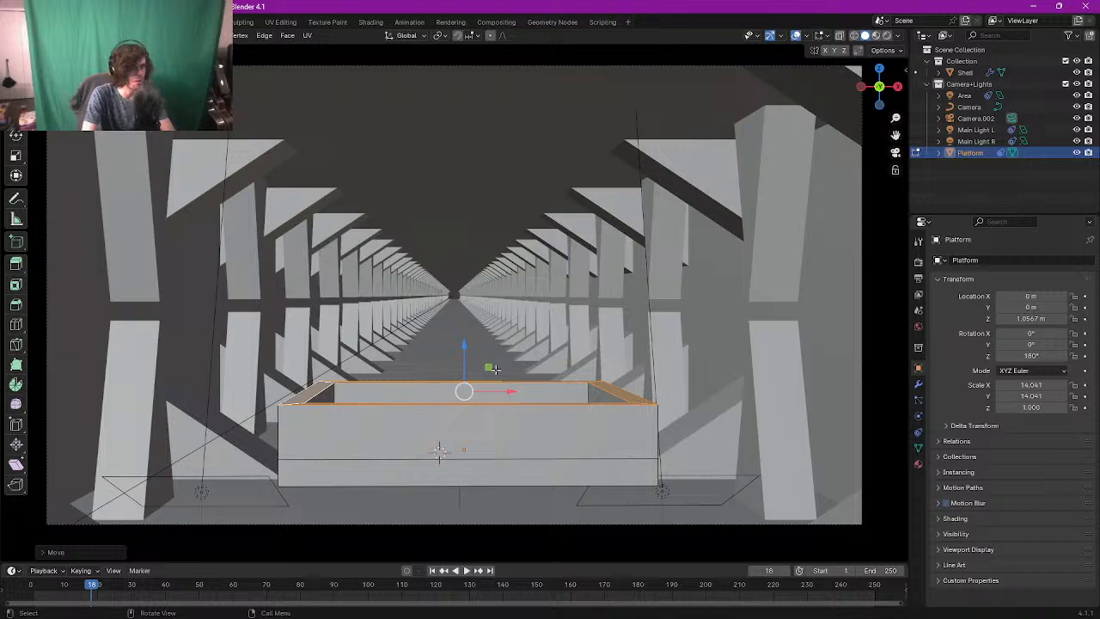
pyautogui.press('Tab')
pyautogui.moveTo(504, 373); pyautogui.dragTo(505, 376, button='middle')
pyautogui.moveTo(584, 312); pyautogui.dragTo(583, 310, button='middle')
pyautogui.press('KP_0')
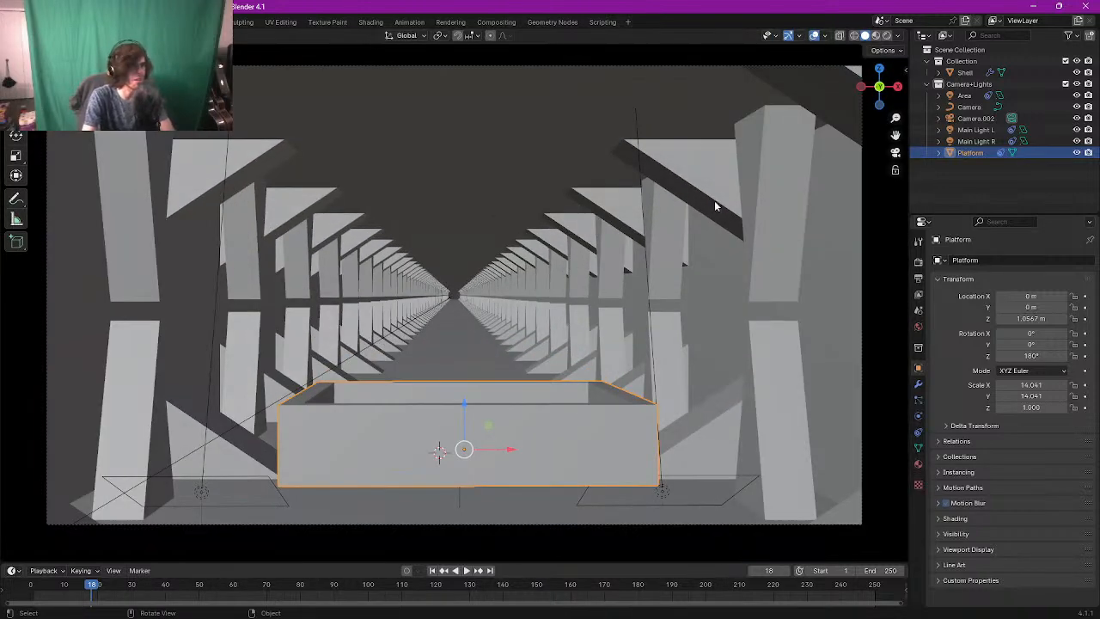
# Step: Check the render settings, preview the platform in rendered shading from the camera, and return to solid shading
pyautogui.click(919, 278)
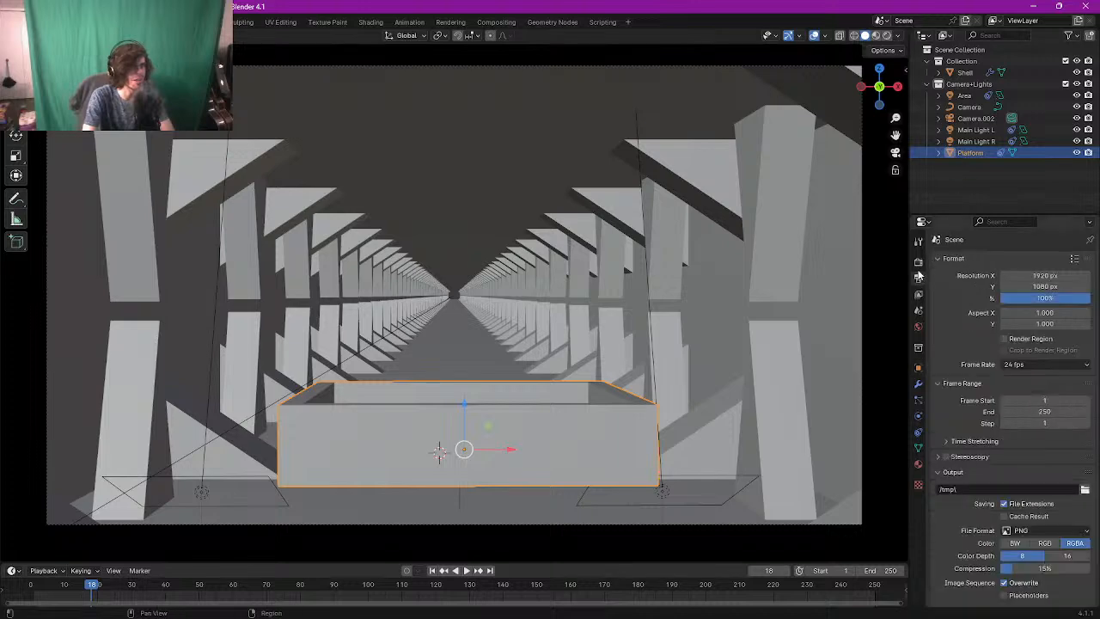
pyautogui.click(917, 261)
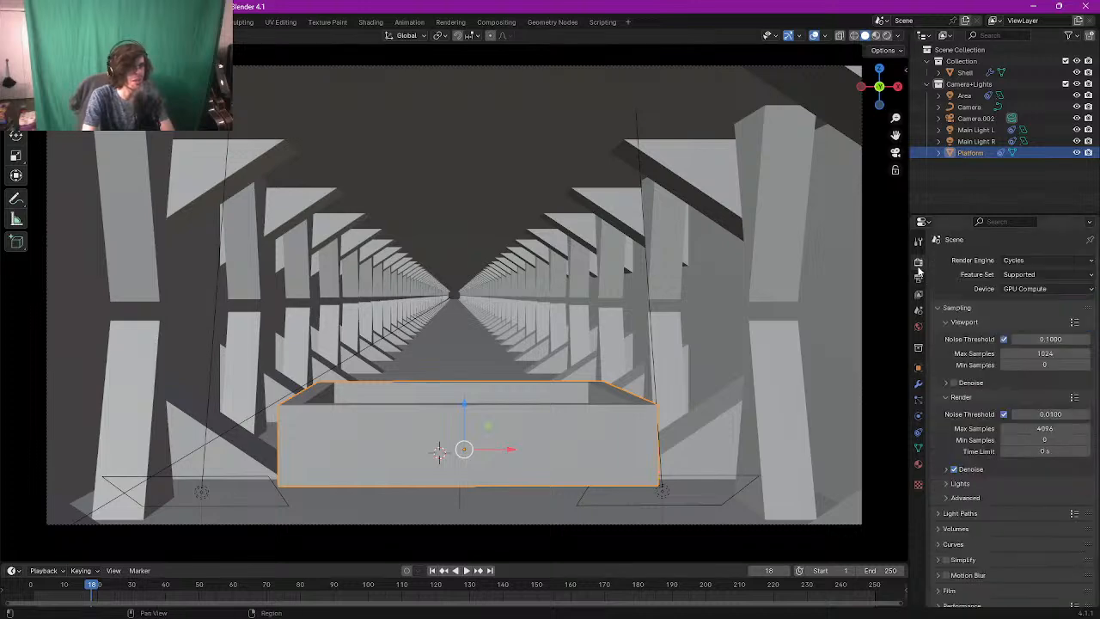
pyautogui.click(887, 38)
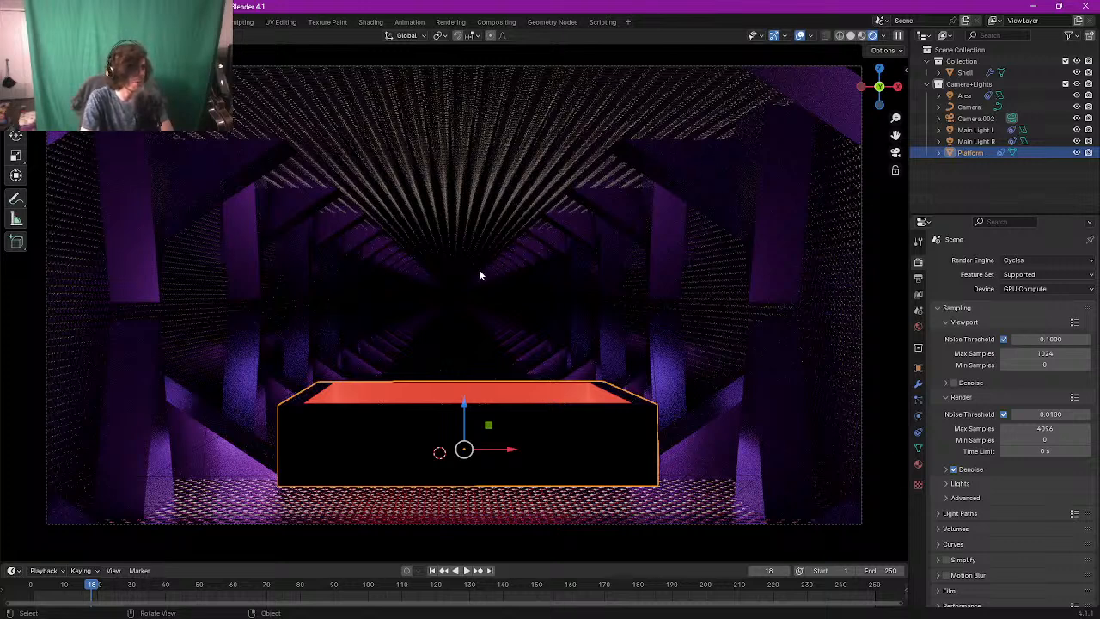
pyautogui.press('Tab')
pyautogui.press('Tab')
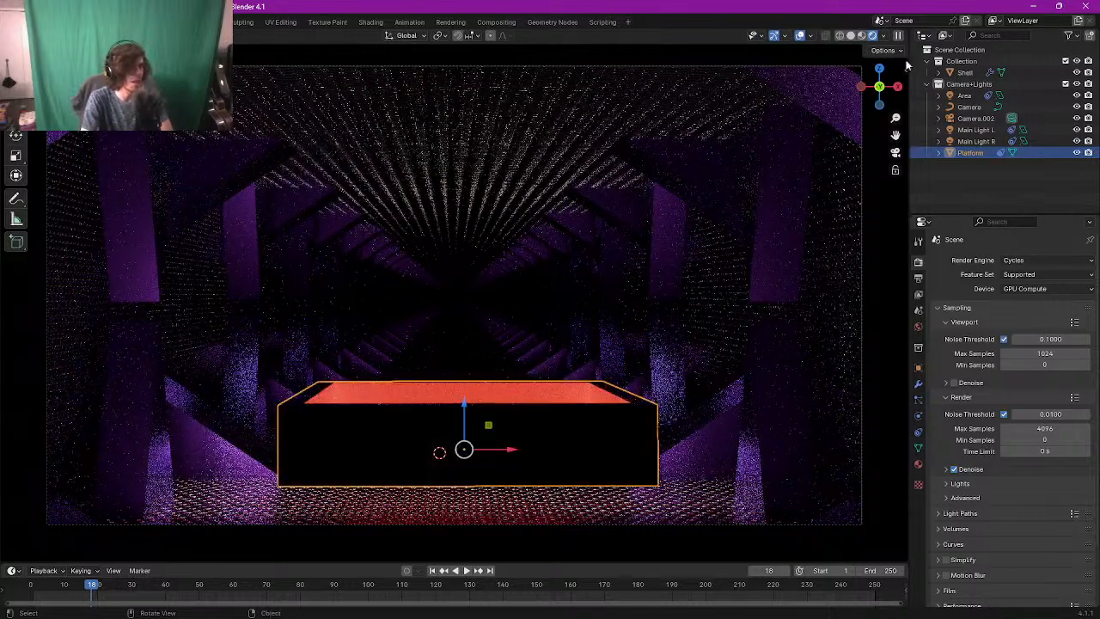
pyautogui.click(853, 36)
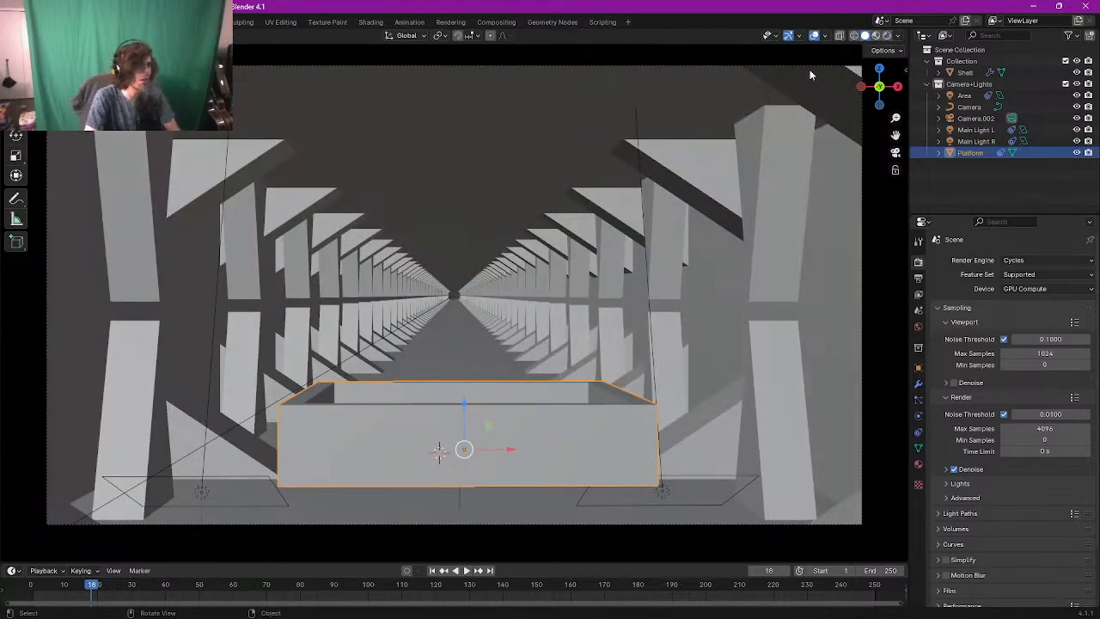
# Step: Try to add an image with Images as Planes by opening its file browser and moving the window aside
pyautogui.moveTo(508, 312); pyautogui.dragTo(500, 332, button='middle')
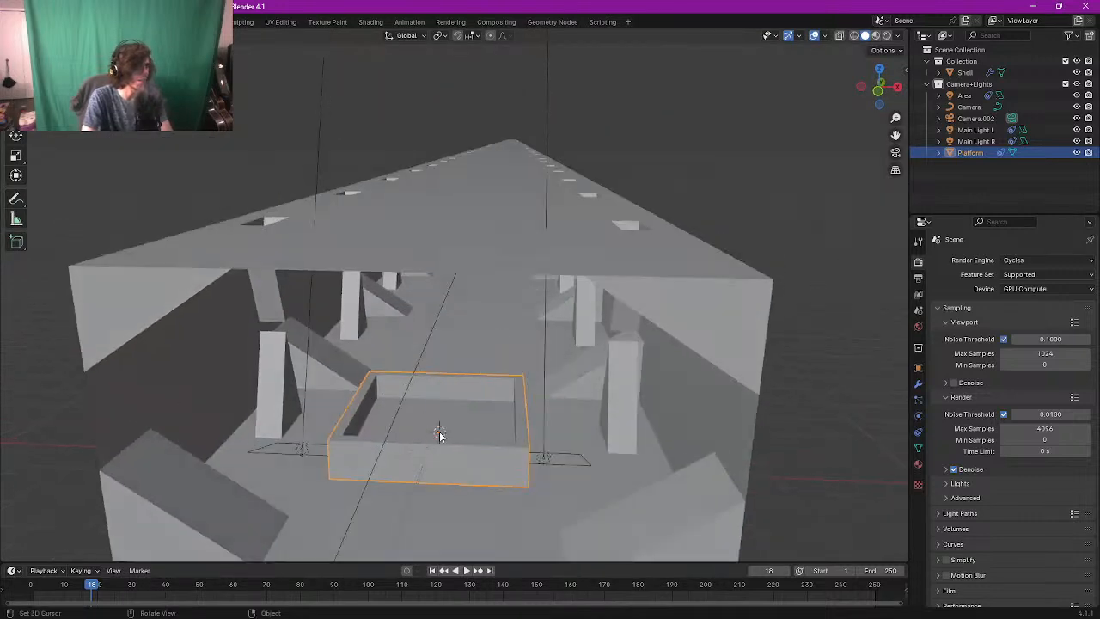
pyautogui.hotkey('shift', 'a')
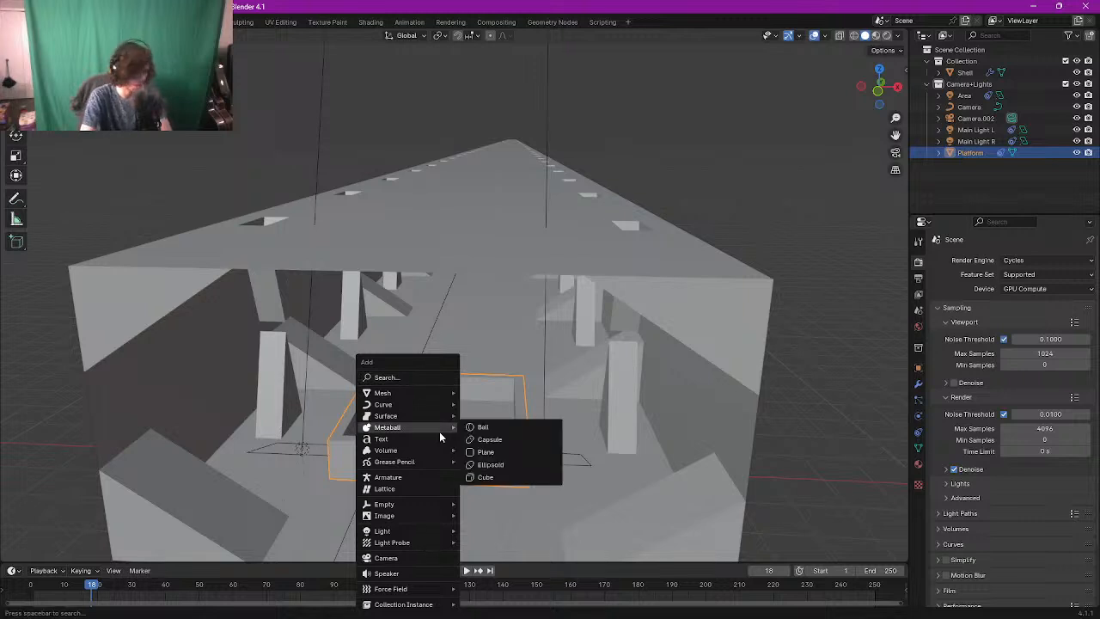
pyautogui.write('imag')
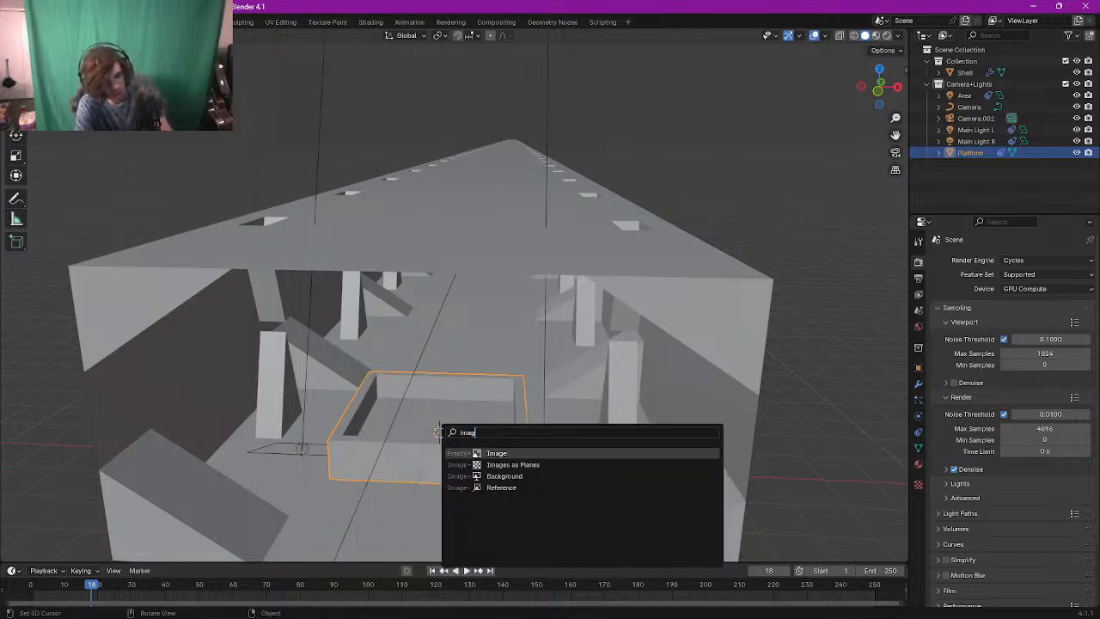
pyautogui.press('Down')
pyautogui.press('Return')
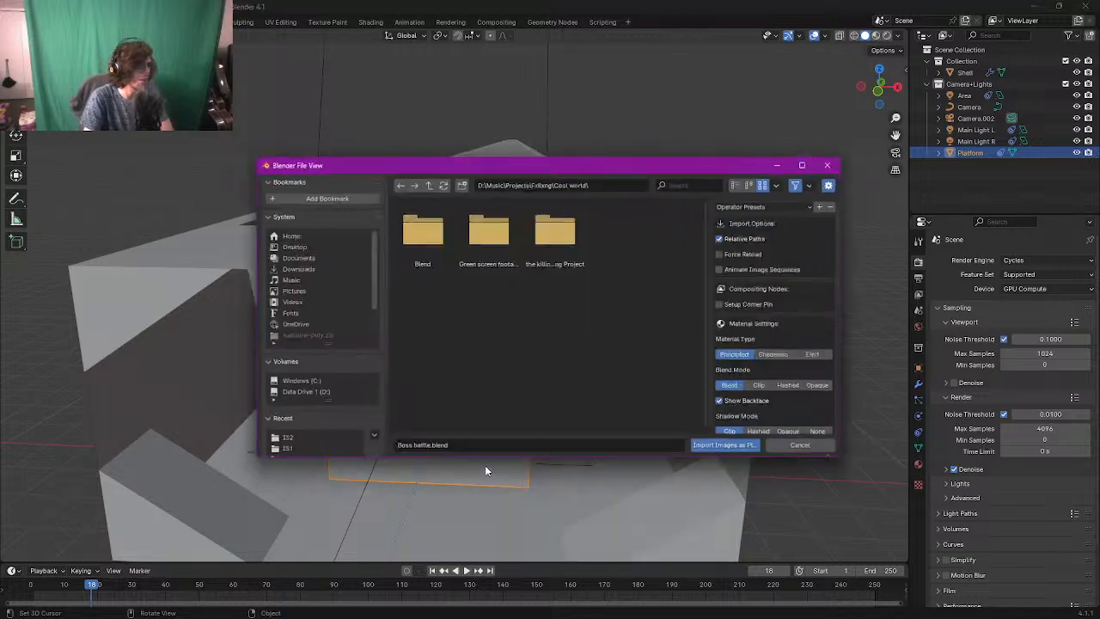
pyautogui.moveTo(645, 158); pyautogui.dragTo(1099, 172)
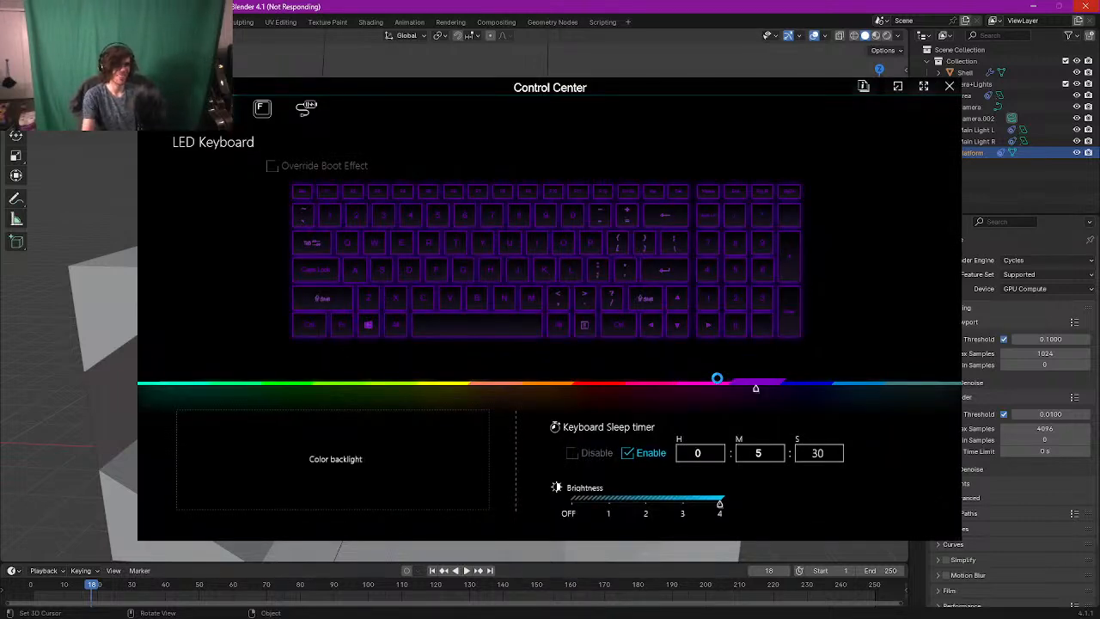
# Step: Close the keyboard's Control Center window and force the unresponsive Blender session to close
pyautogui.moveTo(731, 86); pyautogui.dragTo(877, 104)
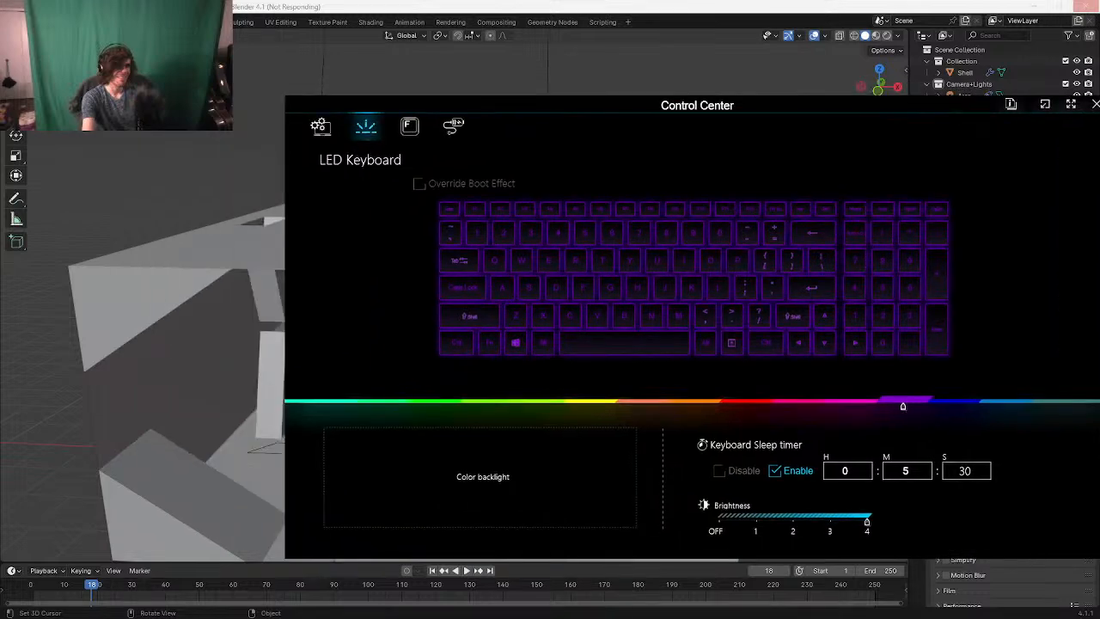
pyautogui.click(1096, 104)
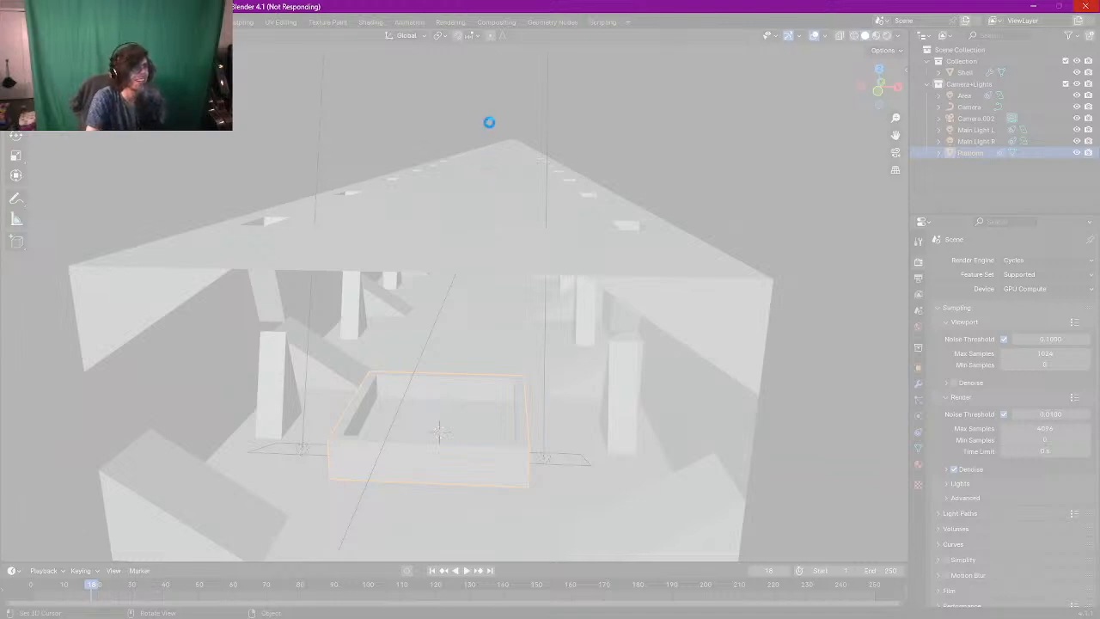
pyautogui.click(1085, 7)
pyautogui.click(516, 318)
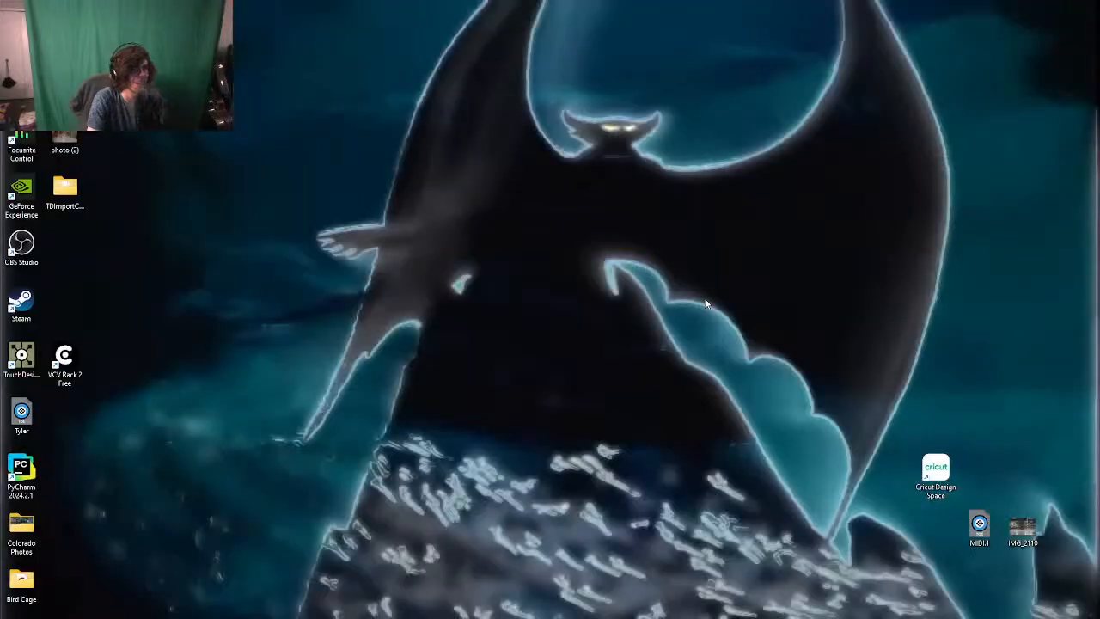
# Step: Restart Blender and open the recent file Boss battle.blend
pyautogui.moveTo(571, 614)
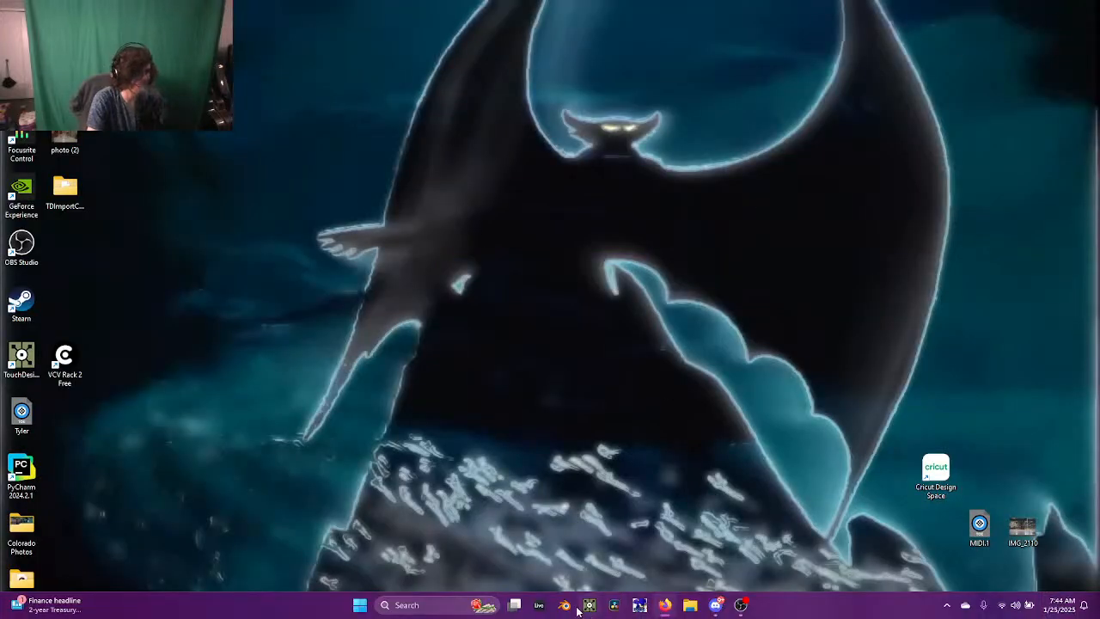
pyautogui.click(570, 607)
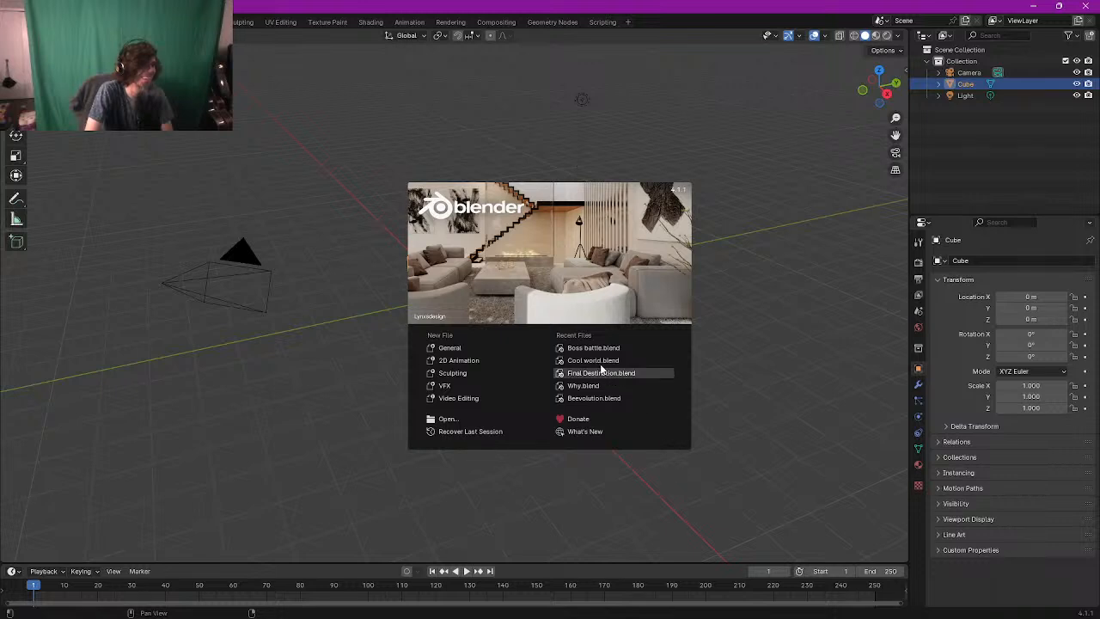
pyautogui.click(593, 348)
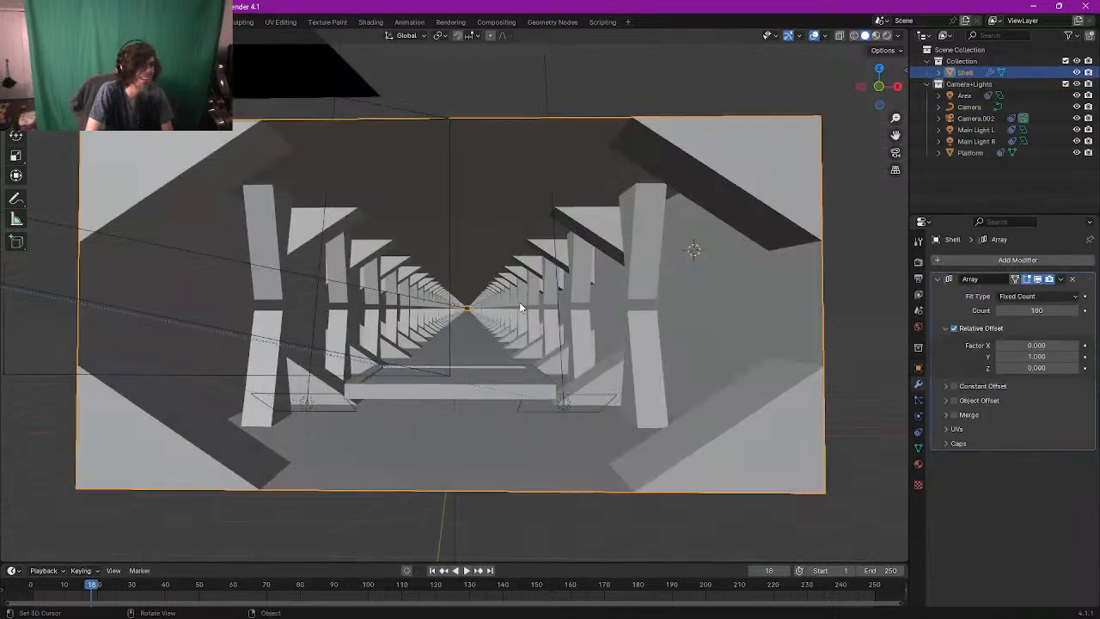
# Step: Inspect the object constraints of Camera.002
pyautogui.moveTo(541, 291); pyautogui.dragTo(536, 293, button='middle')
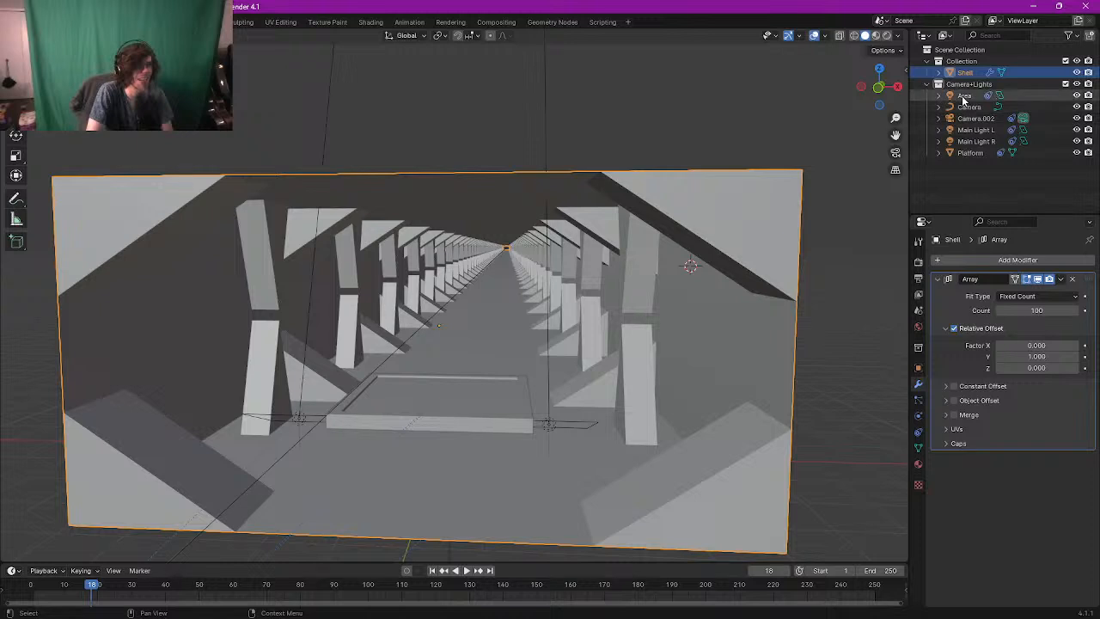
pyautogui.click(976, 118)
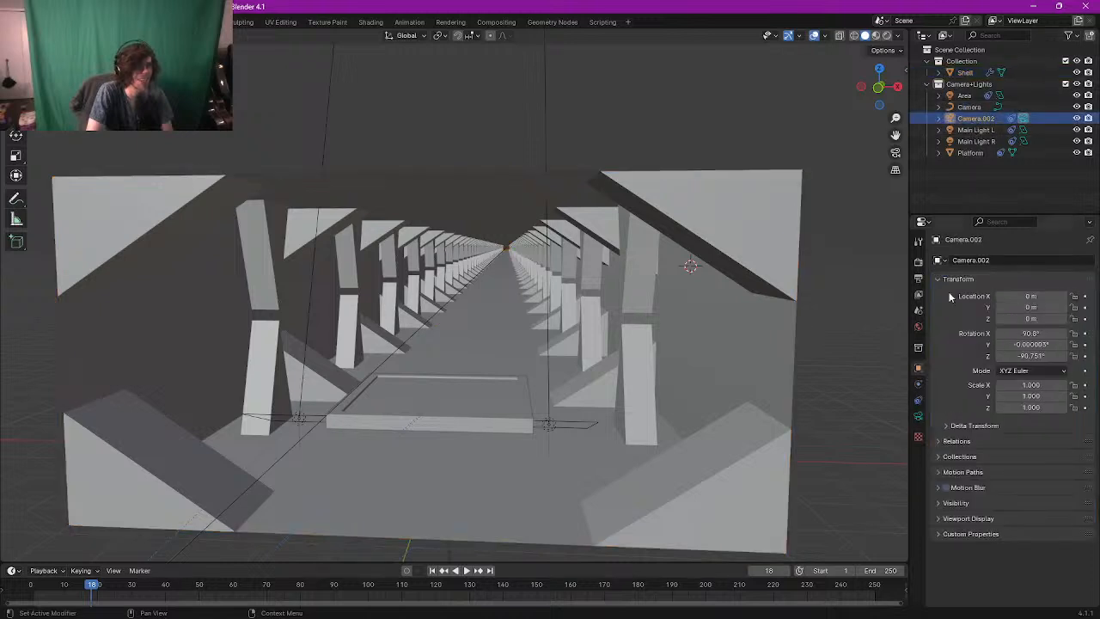
pyautogui.click(917, 401)
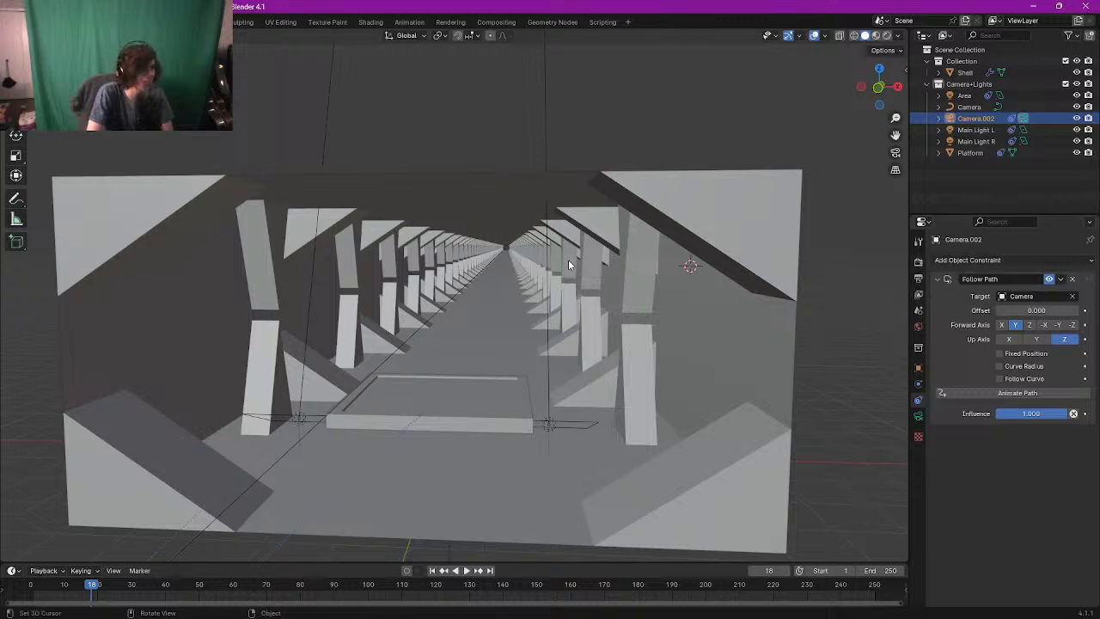
# Step: Place the 3D cursor on the top surface of the platform
pyautogui.click(446, 392)
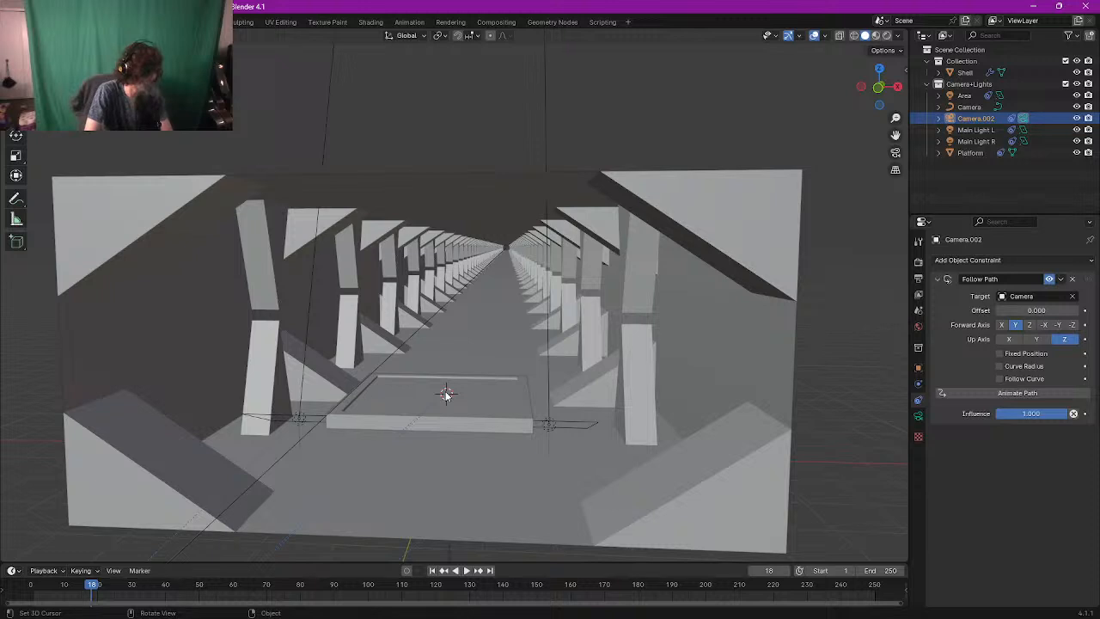
# Step: Import the image 0001.png as a plane at the 3D cursor and show the viewport in rendered shading
pyautogui.hotkey('shift', 'a')
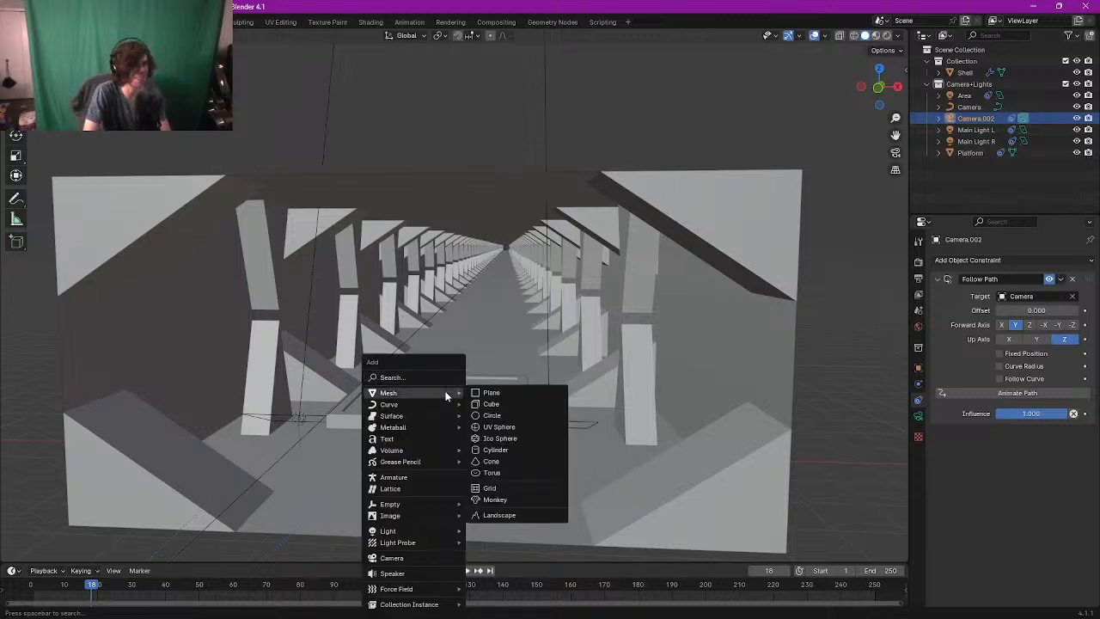
pyautogui.moveTo(425, 513)
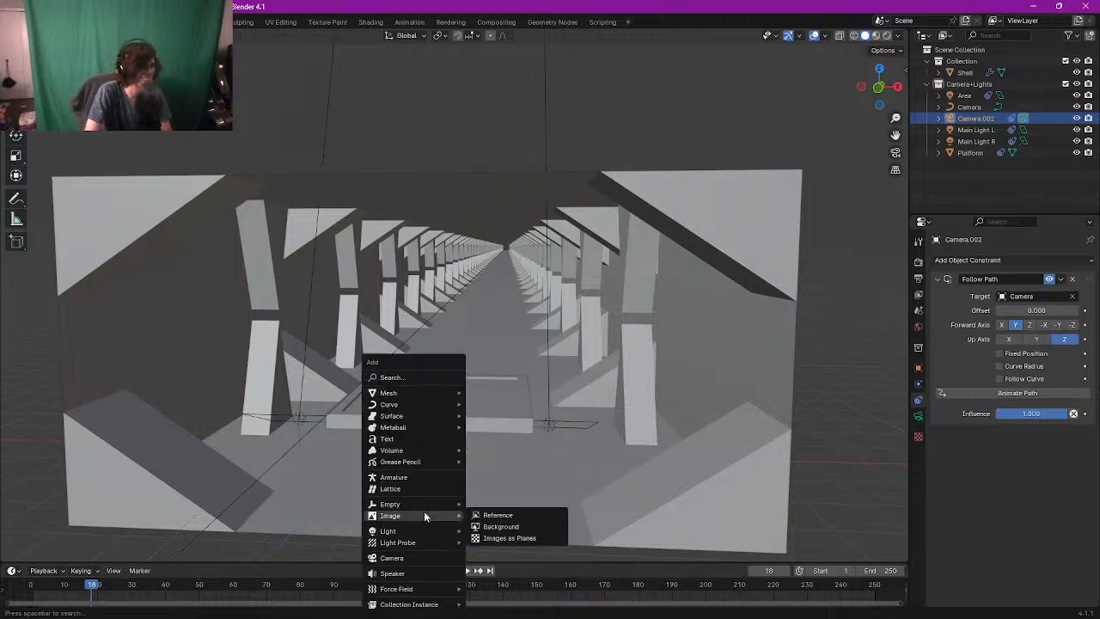
pyautogui.click(495, 539)
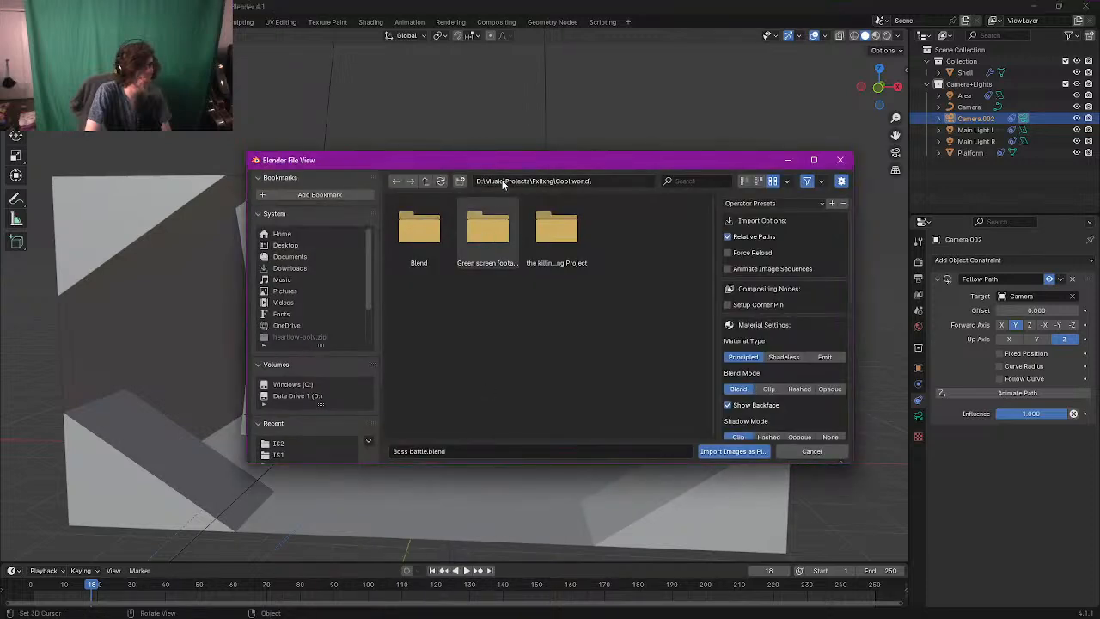
pyautogui.moveTo(538, 161); pyautogui.dragTo(1099, 258)
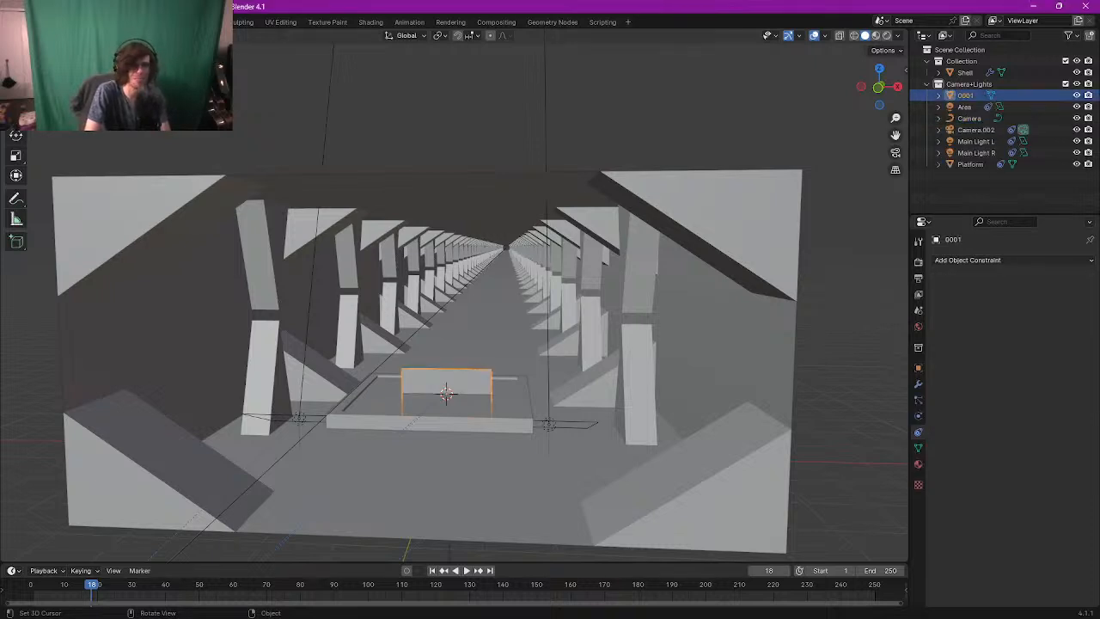
pyautogui.click(887, 35)
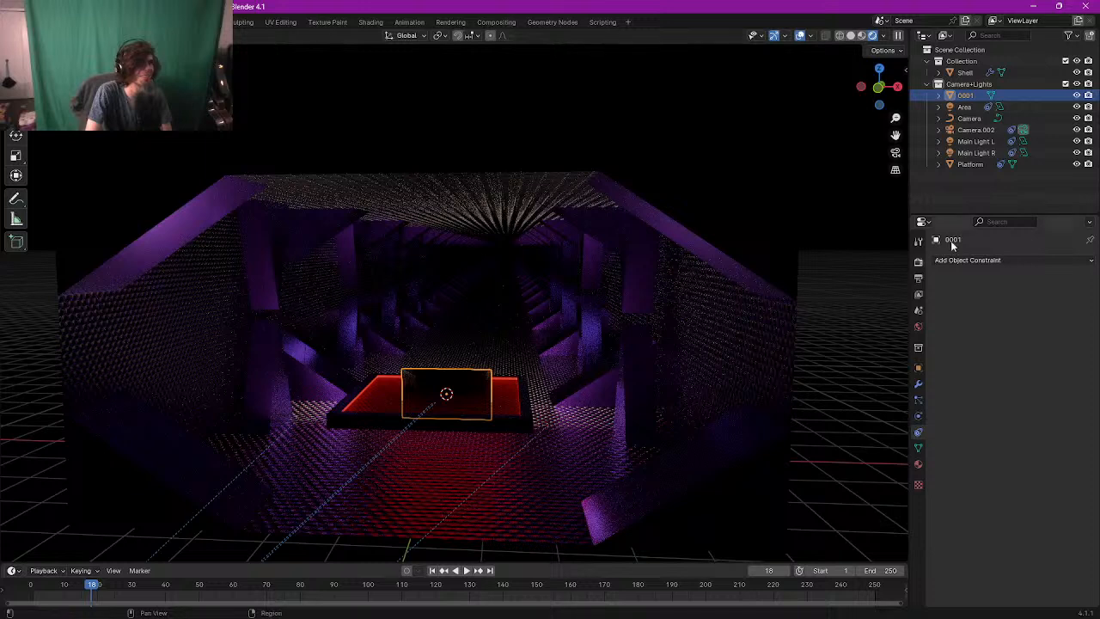
# Step: Rename the image plane's material to Challenger in the Shading workspace
pyautogui.click(370, 23)
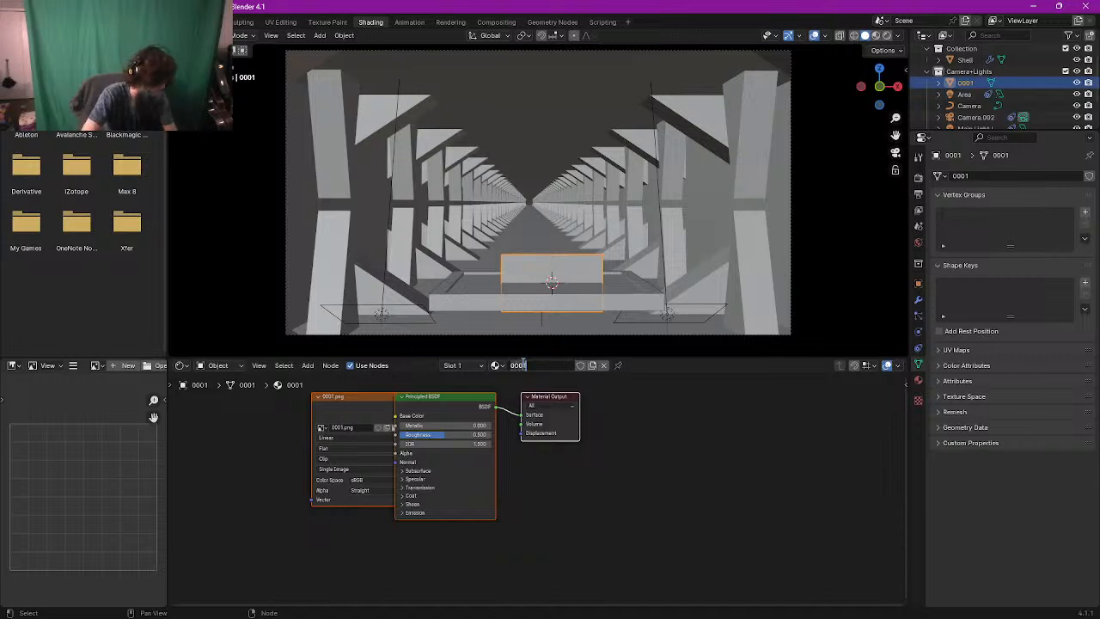
pyautogui.doubleClick(519, 365)
pyautogui.write('Challenger')
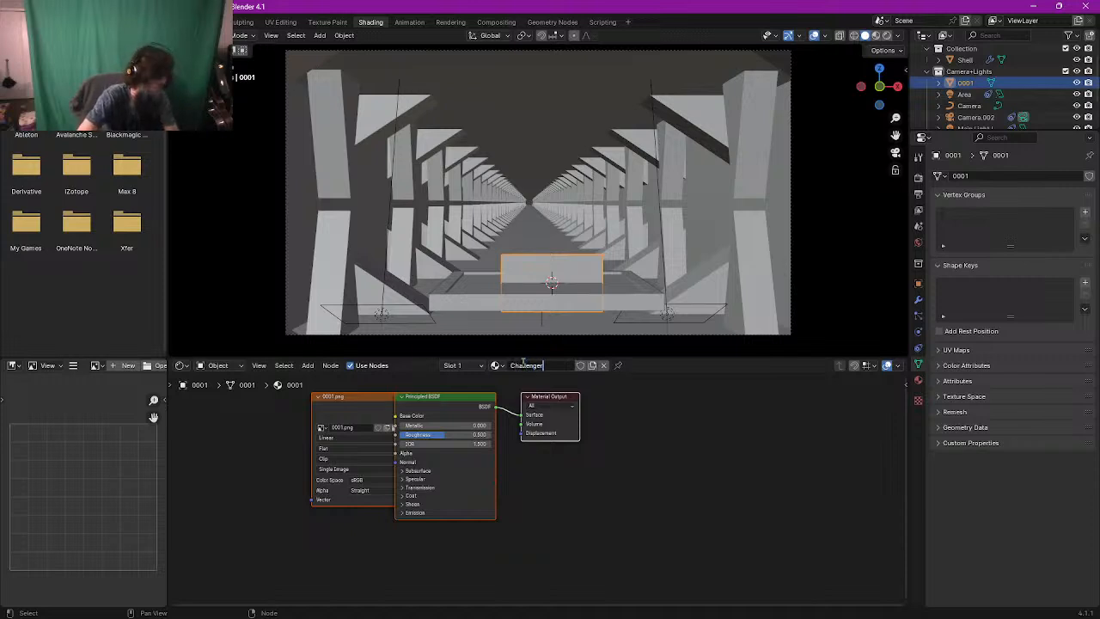
pyautogui.press('Return')
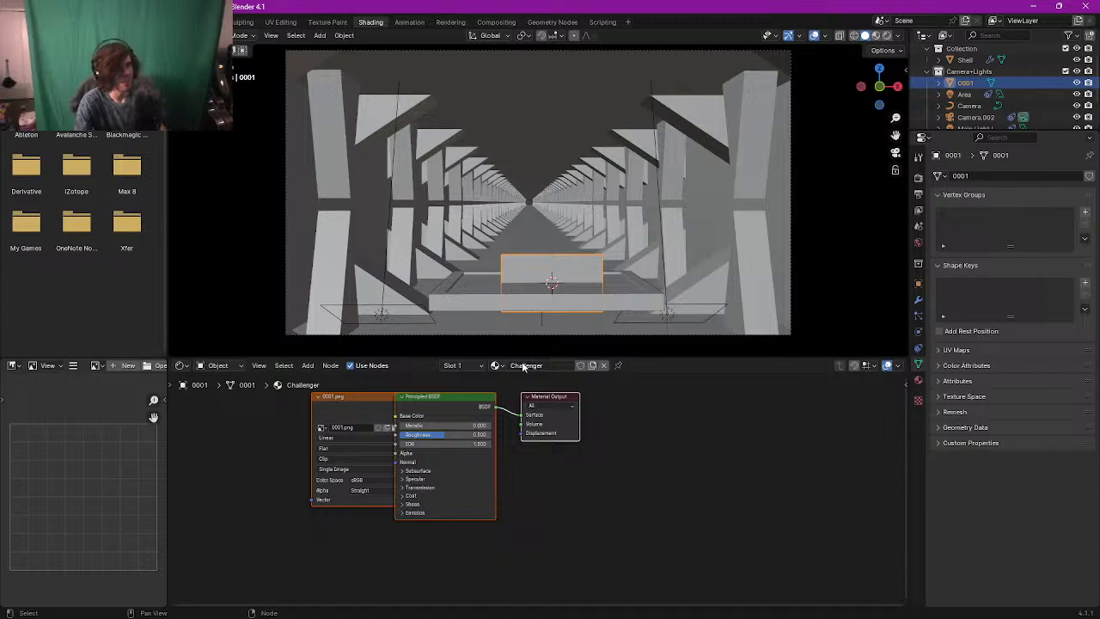
# Step: Spread out the Challenger nodes and connect the image's Color and Alpha to the Principled BSDF's Emission Color and Strength
pyautogui.moveTo(545, 397); pyautogui.dragTo(720, 398)
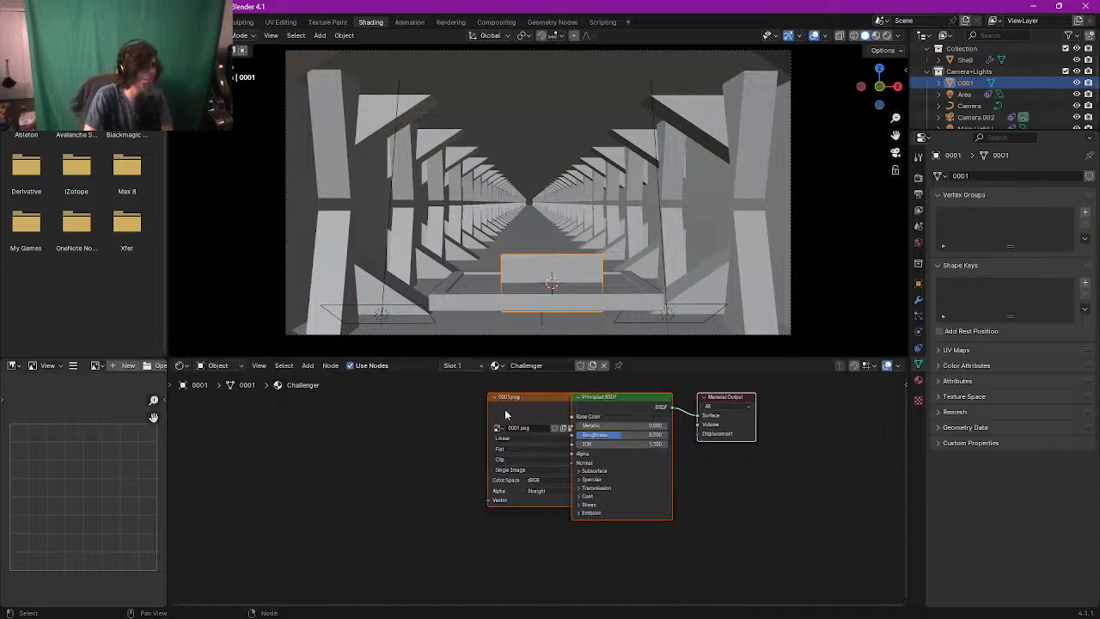
pyautogui.moveTo(535, 407); pyautogui.dragTo(572, 524)
pyautogui.click(577, 513)
pyautogui.moveTo(441, 421); pyautogui.dragTo(571, 532)
pyautogui.press('Escape')
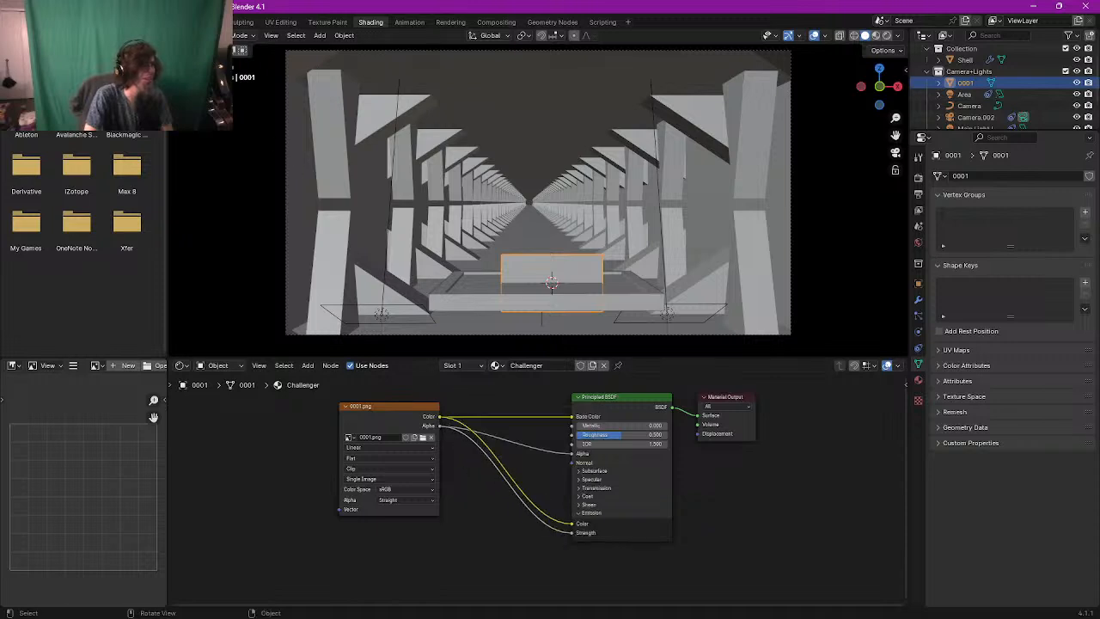
# Step: In the camera view of the main layout, raise the image plane above the platform along Z and shift it along negative X
pyautogui.click(158, 23)
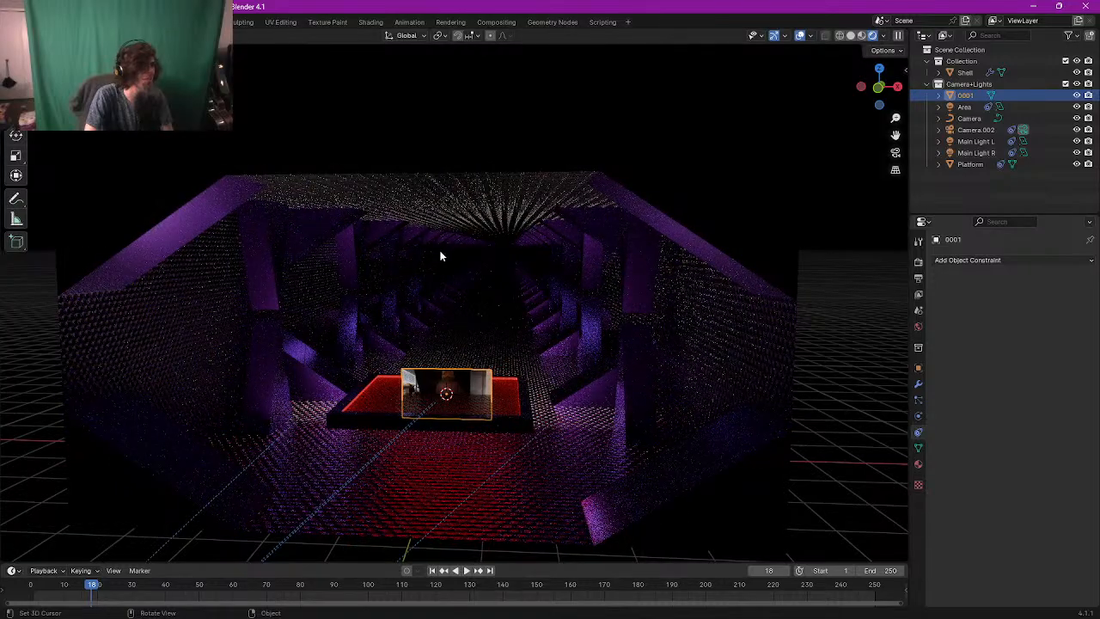
pyautogui.press('KP_0')
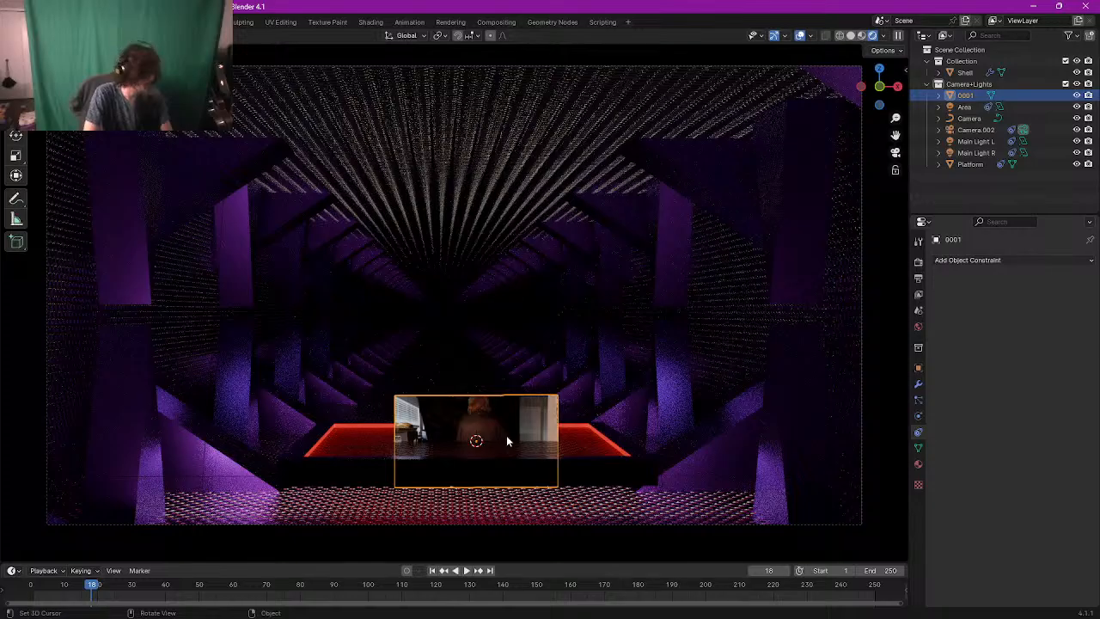
pyautogui.press('g')
pyautogui.press('z')
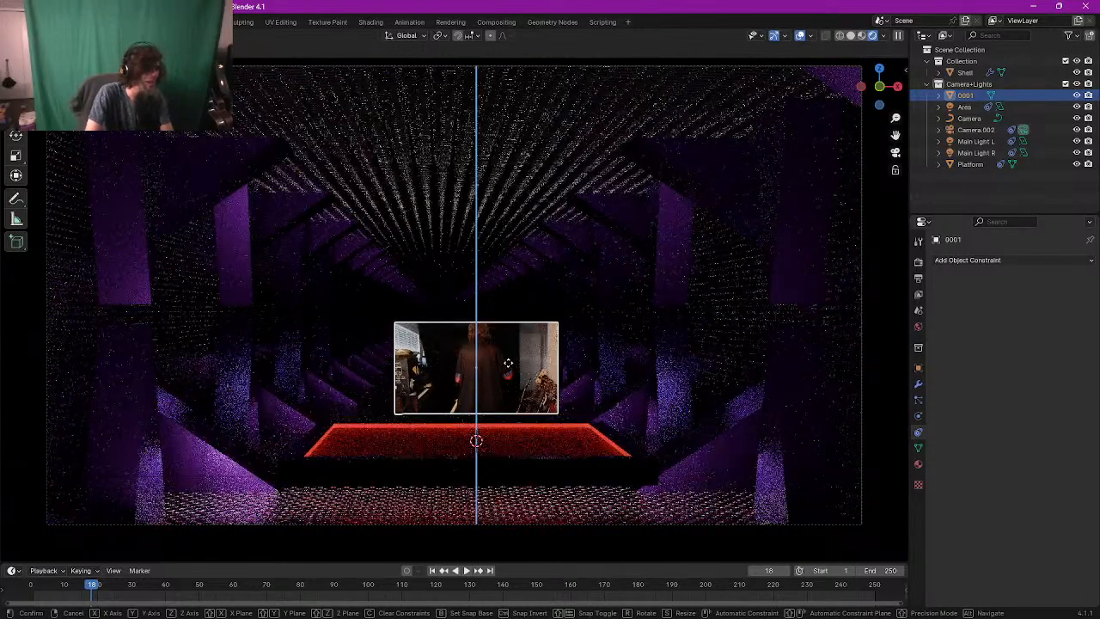
pyautogui.click(504, 361)
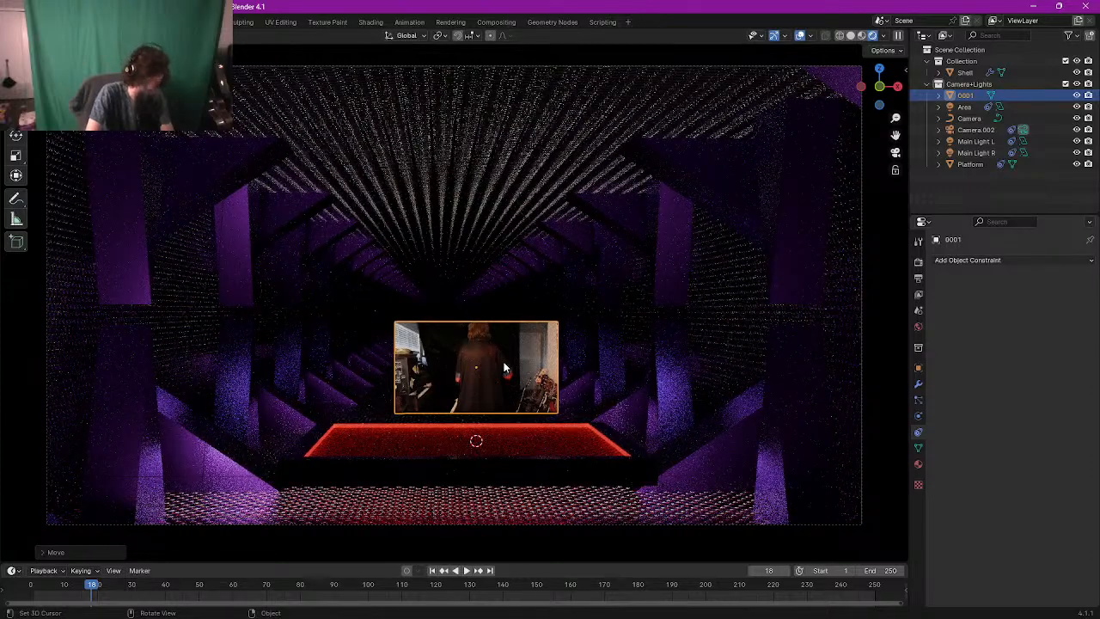
pyautogui.press('g')
pyautogui.press('y')
pyautogui.press('x')
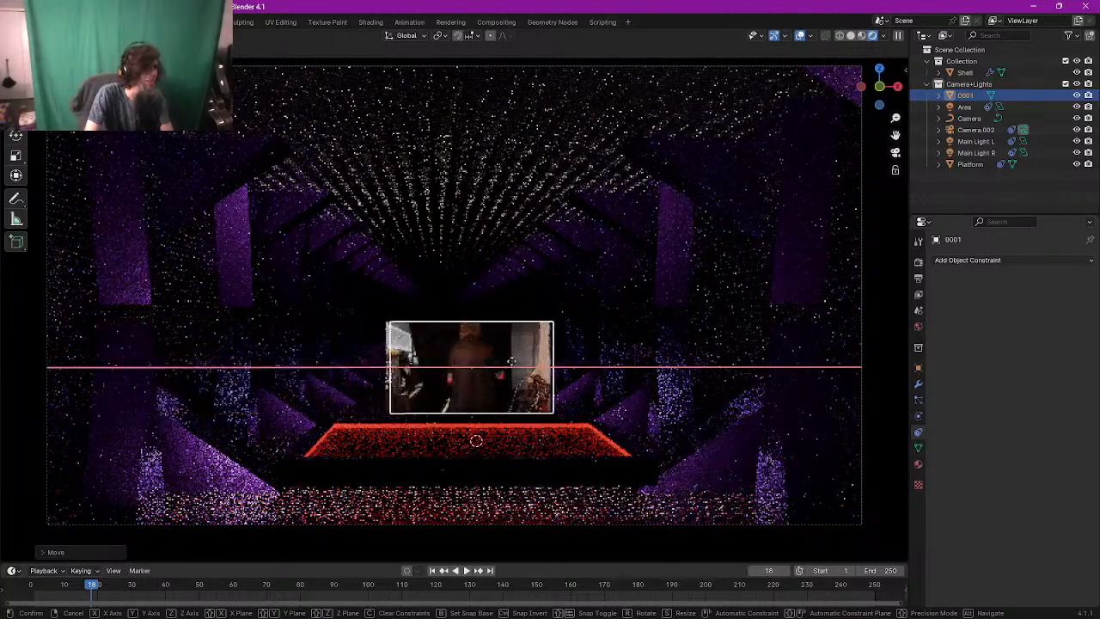
pyautogui.click(463, 361)
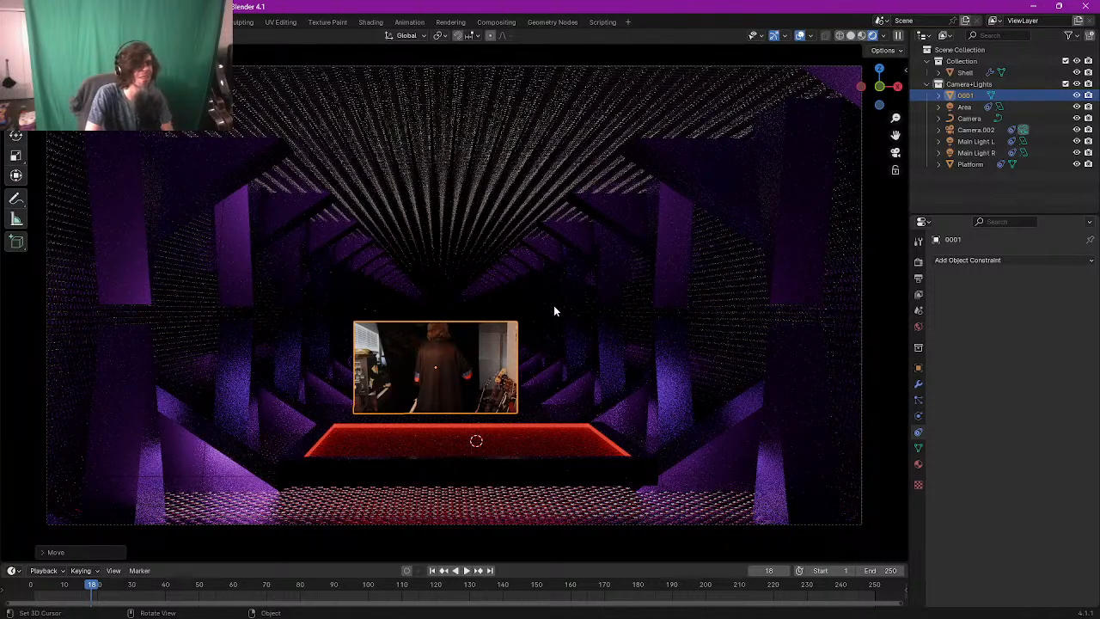
# Step: Review the surface settings of the image plane's Challenger material
pyautogui.click(920, 279)
pyautogui.click(917, 464)
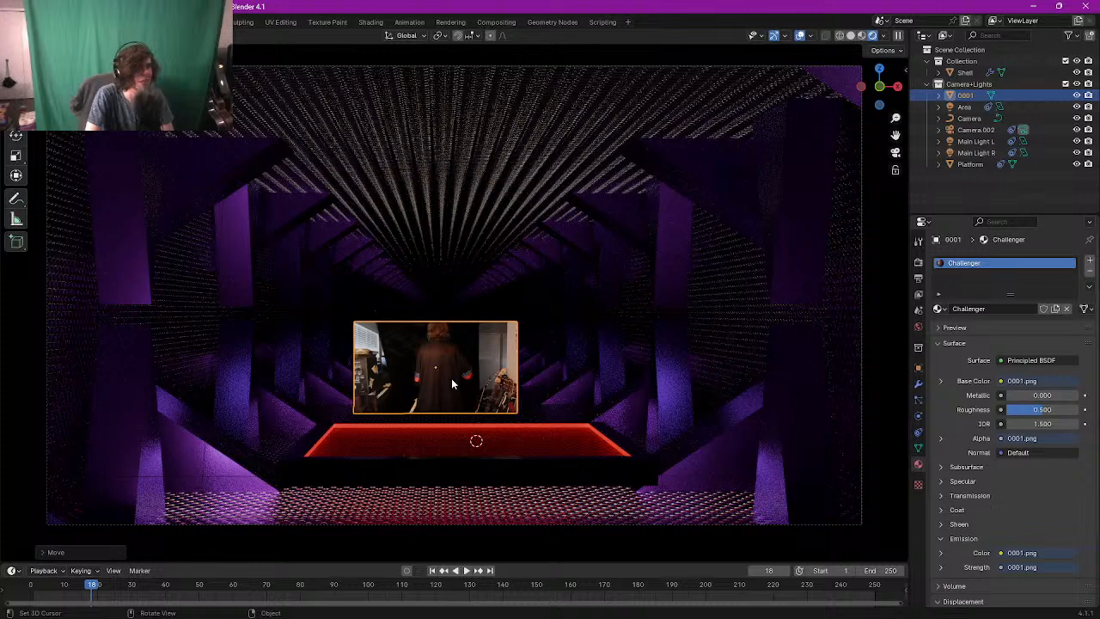
pyautogui.moveTo(653, 616)
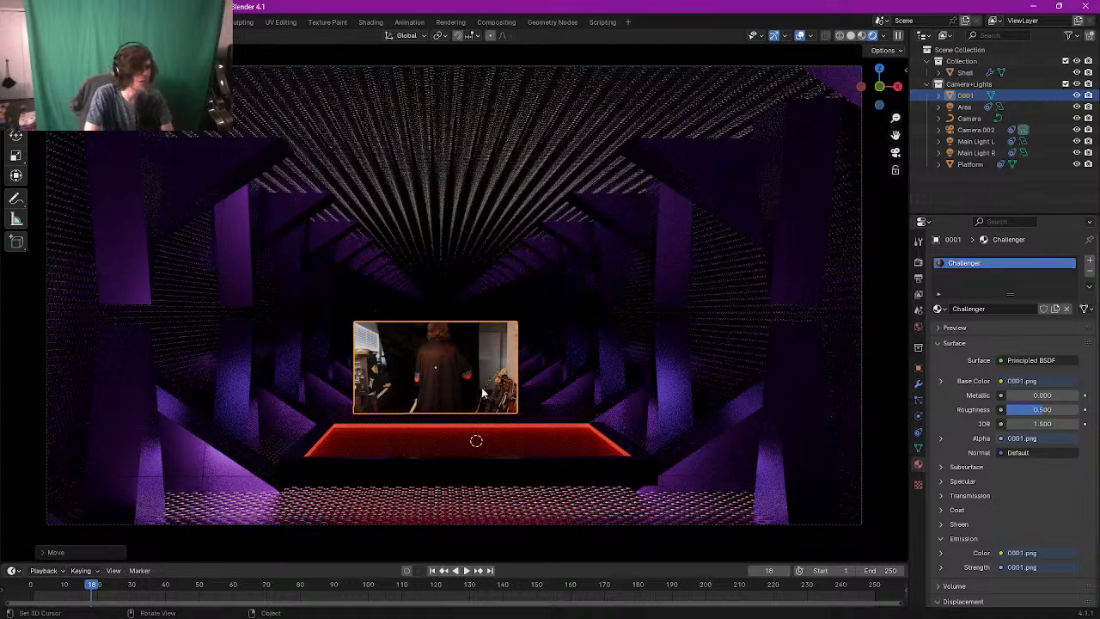
# Step: Place the 3D cursor on the image plane above the platform and delete the plane
pyautogui.keyDown('shift'); pyautogui.rightClick(450, 371); pyautogui.keyUp('shift')
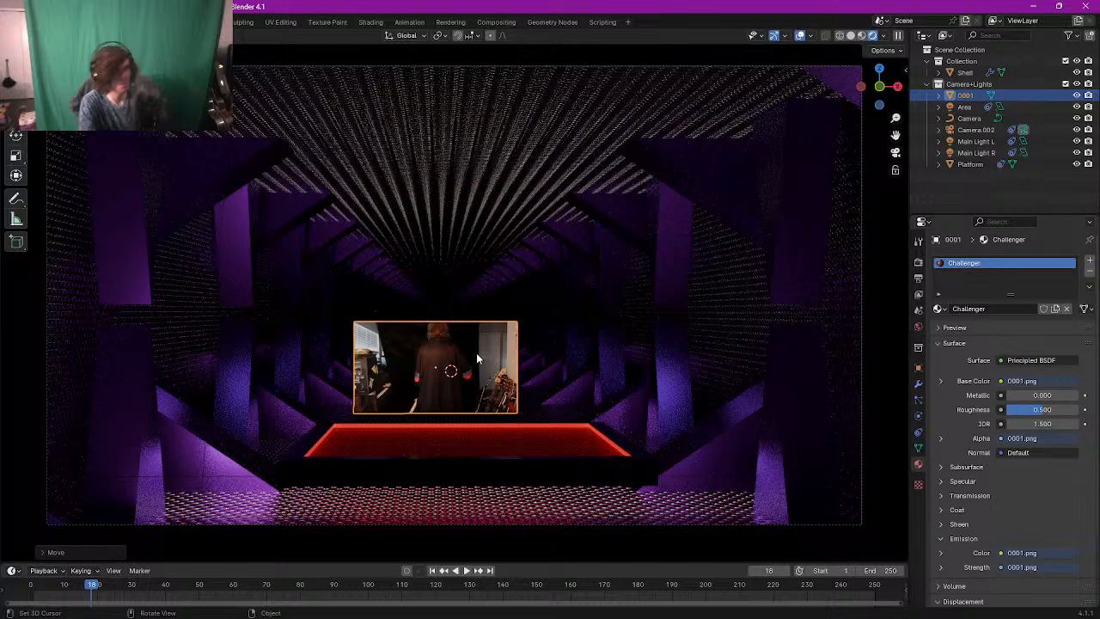
pyautogui.press('Delete')
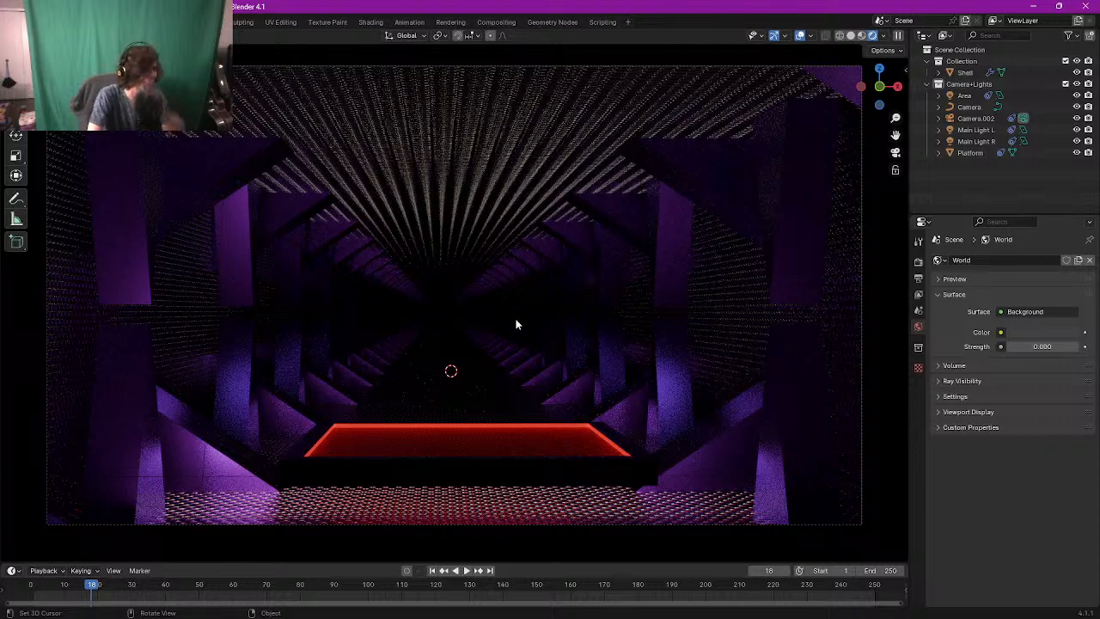
# Step: Return to solid shading and add a mesh cube at the 3D cursor
pyautogui.click(851, 35)
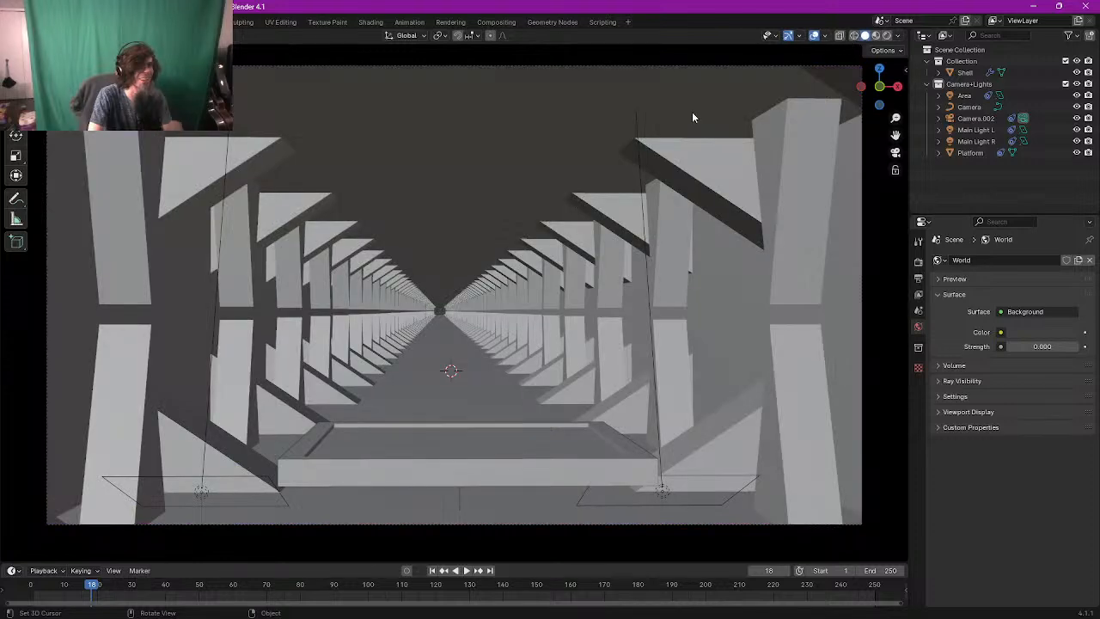
pyautogui.moveTo(568, 235); pyautogui.dragTo(535, 245, button='middle')
pyautogui.hotkey('shift', 'a')
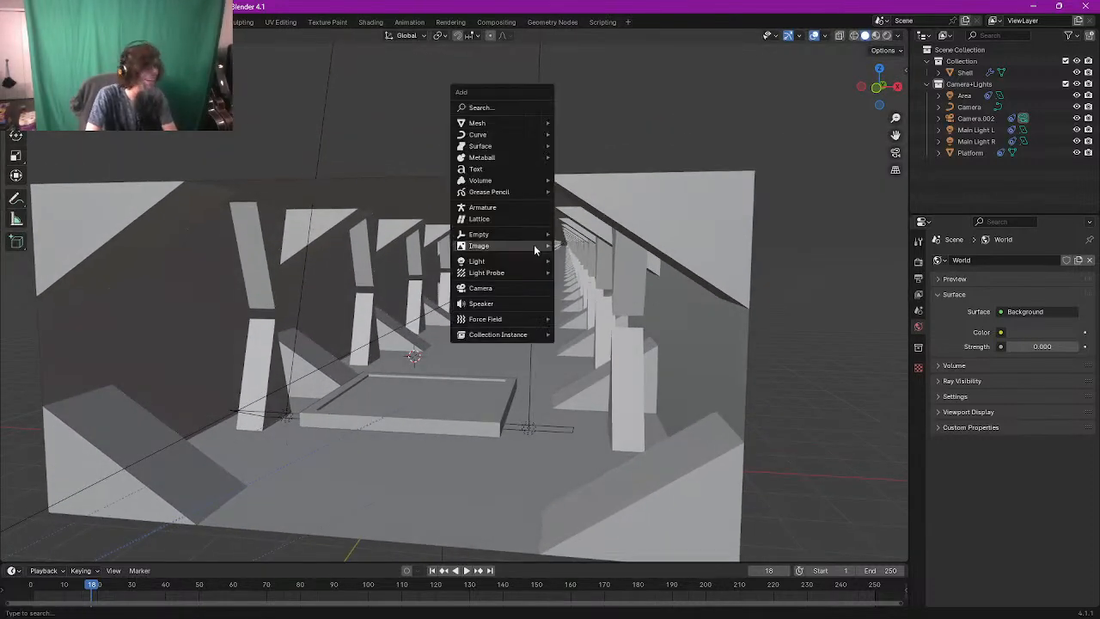
pyautogui.moveTo(526, 132)
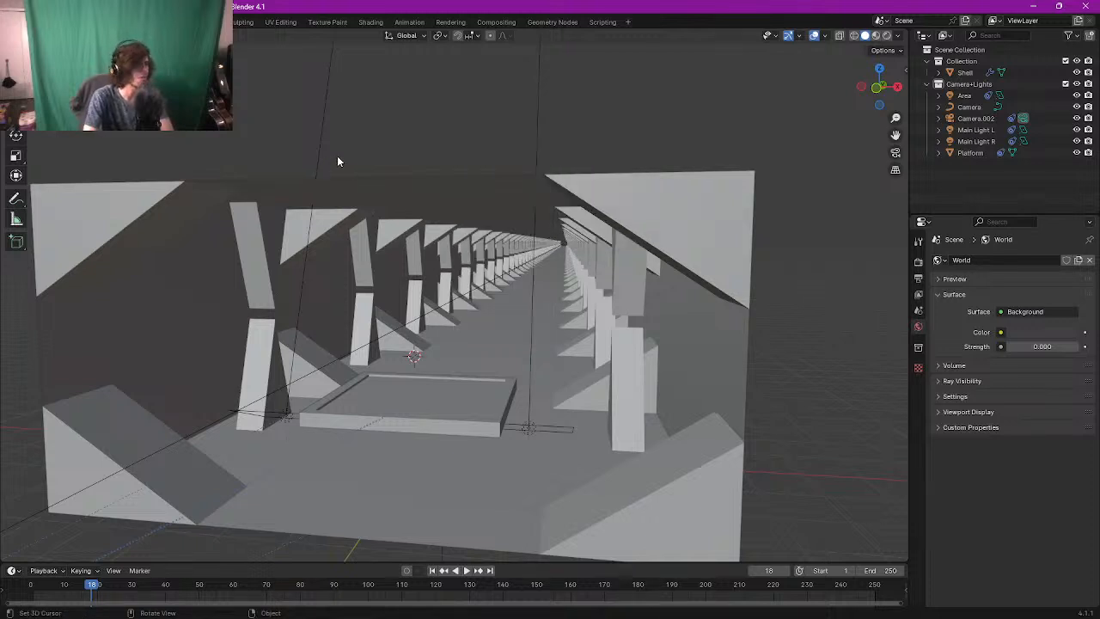
pyautogui.moveTo(434, 318); pyautogui.dragTo(443, 319, button='middle')
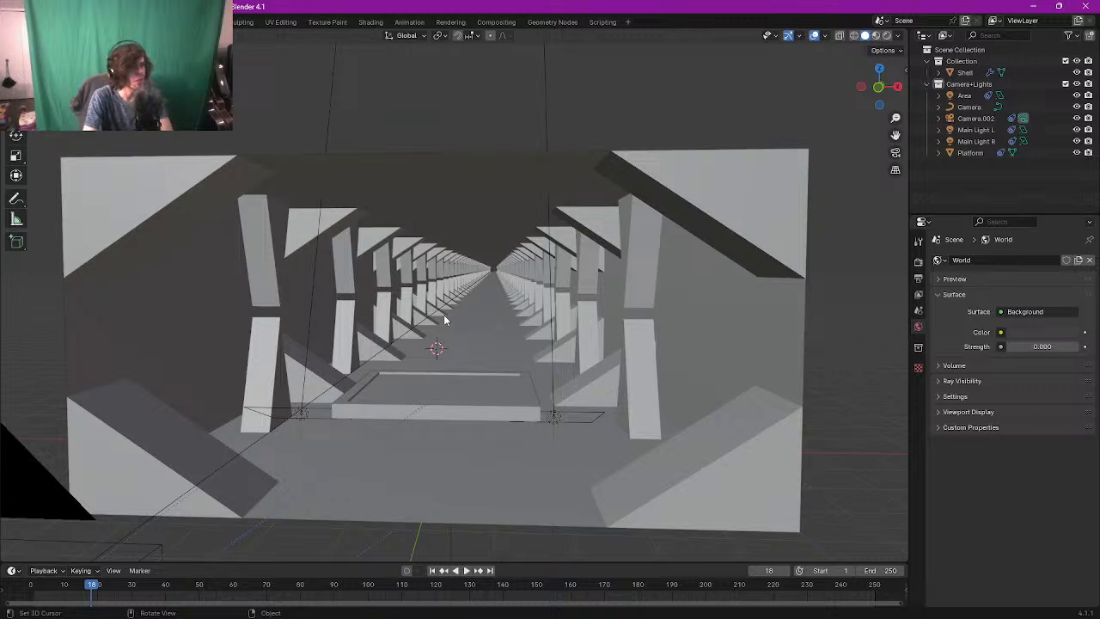
pyautogui.hotkey('shift', 'a')
pyautogui.write('c')
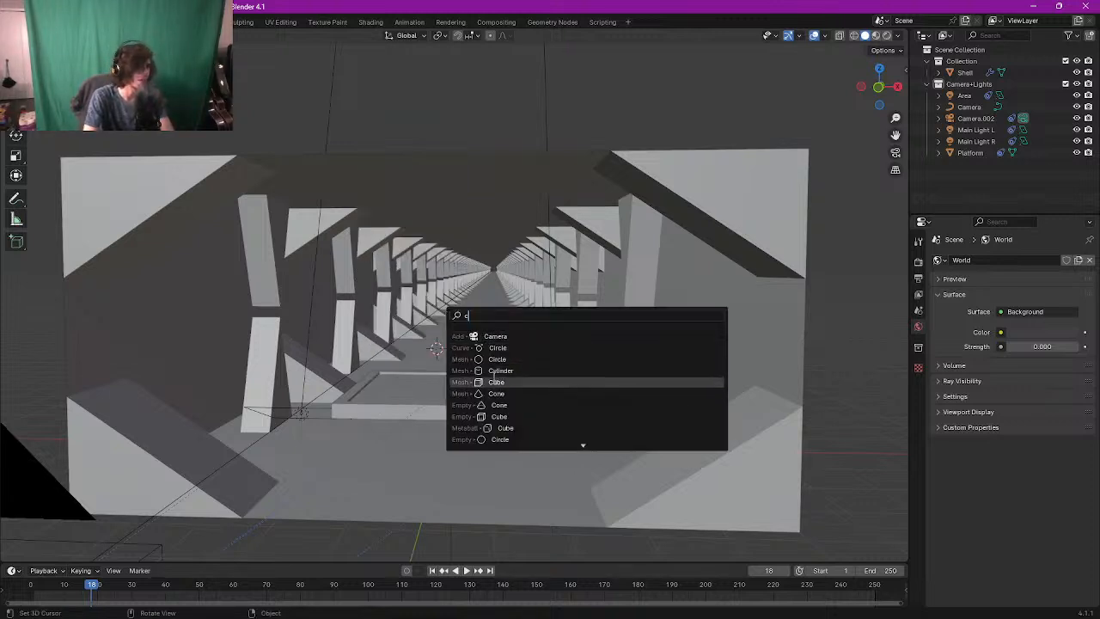
pyautogui.click(494, 381)
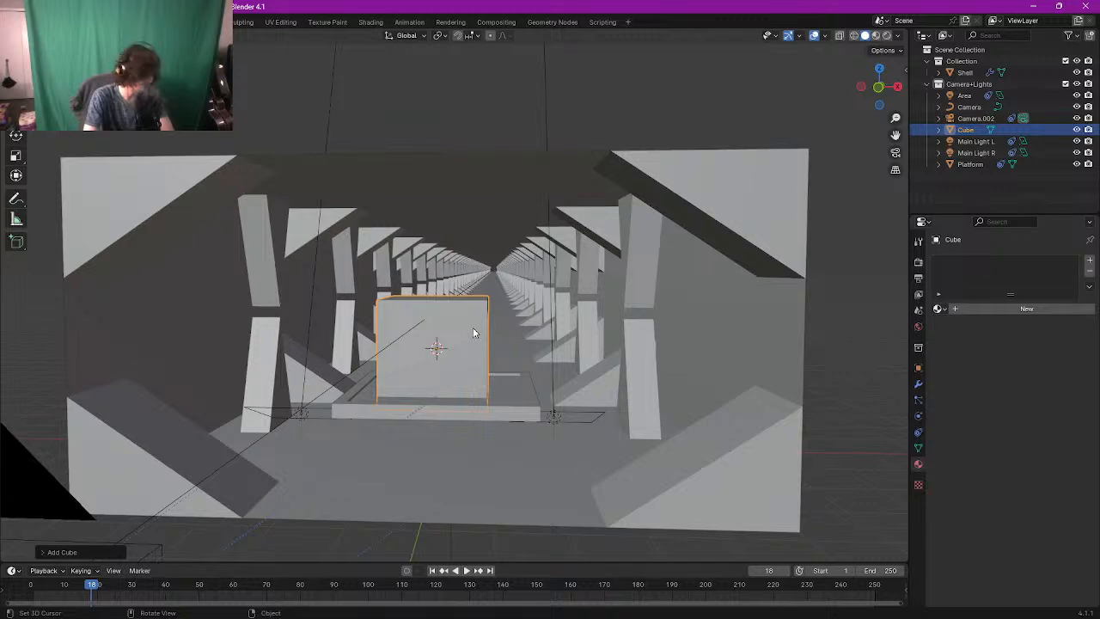
# Step: Raise the cube along the Z axis until it floats above the platform
pyautogui.press('g')
pyautogui.press('z')
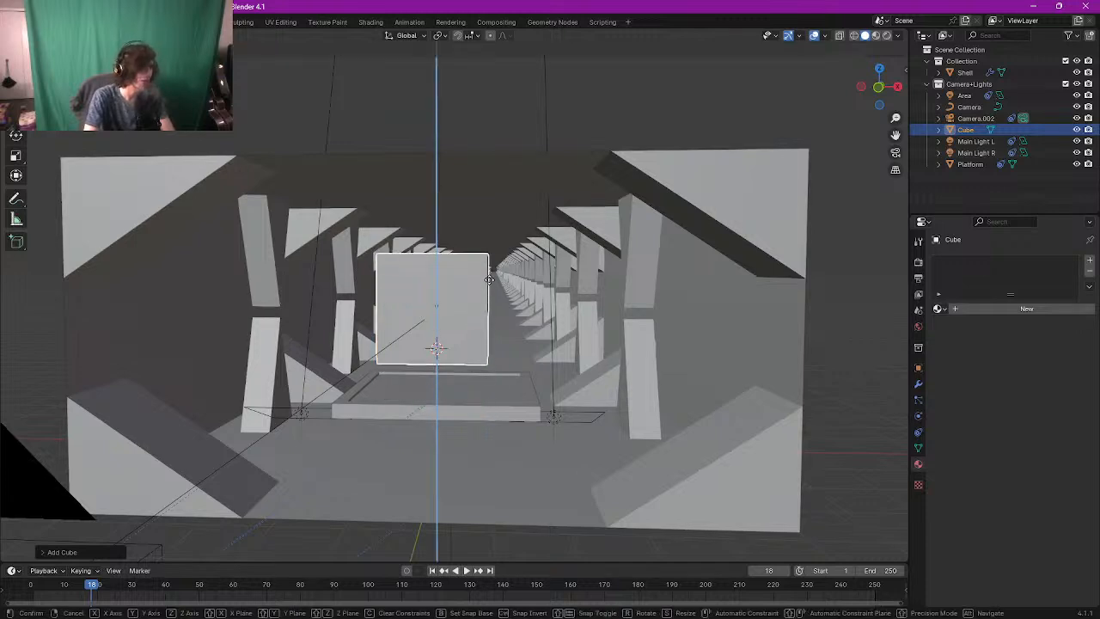
pyautogui.click(489, 283)
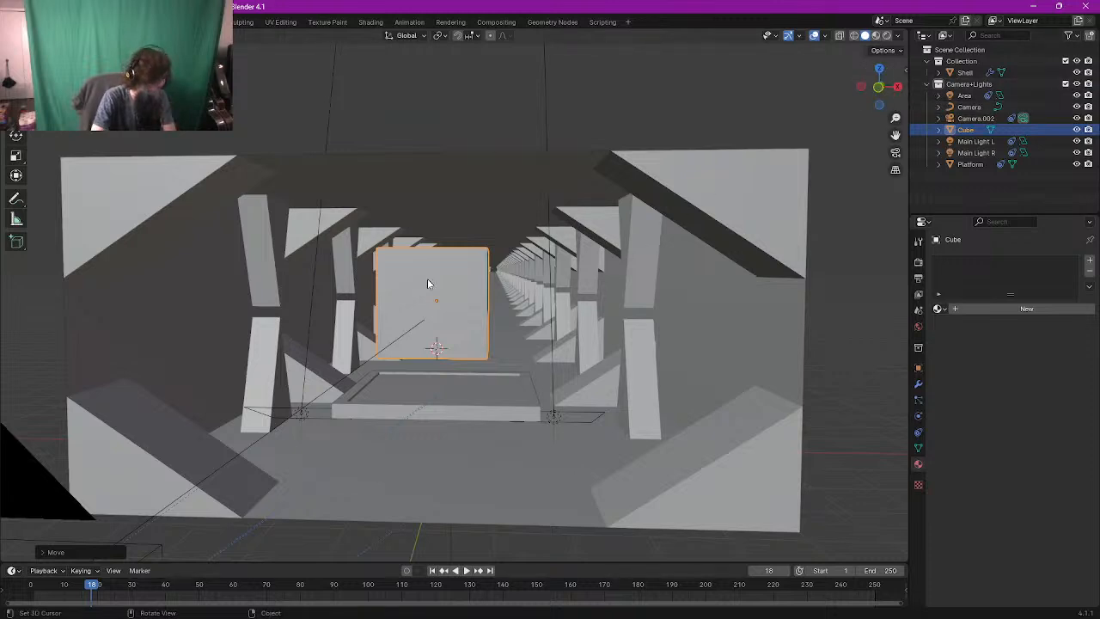
# Step: Scale the cube by 1.6 along X and by 0.9 along Z
pyautogui.press('g')
pyautogui.press('x')
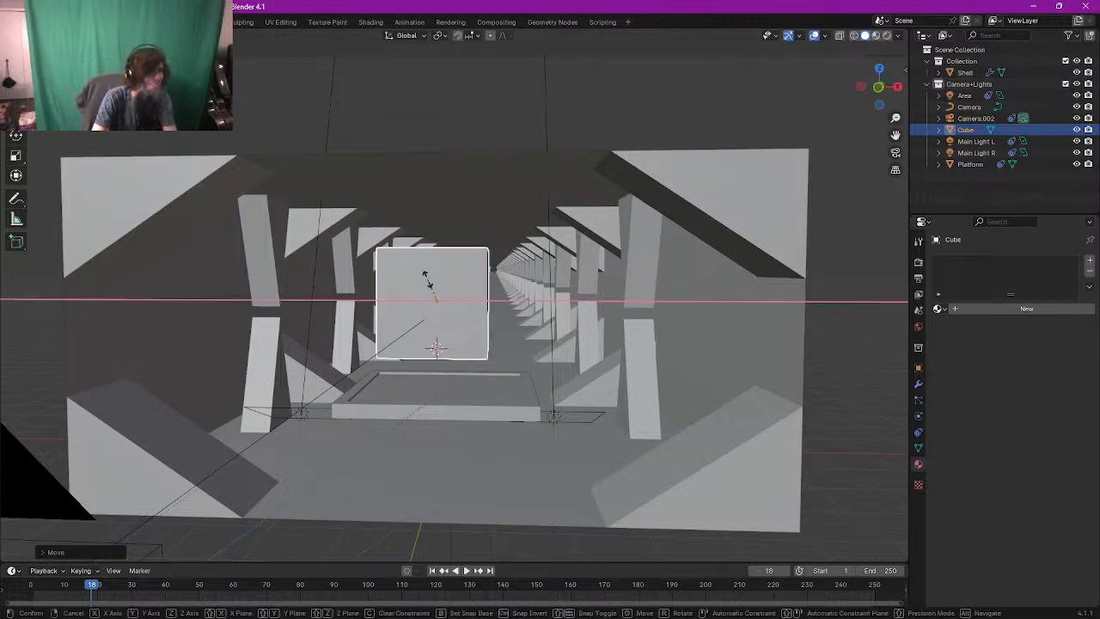
pyautogui.write('1.6')
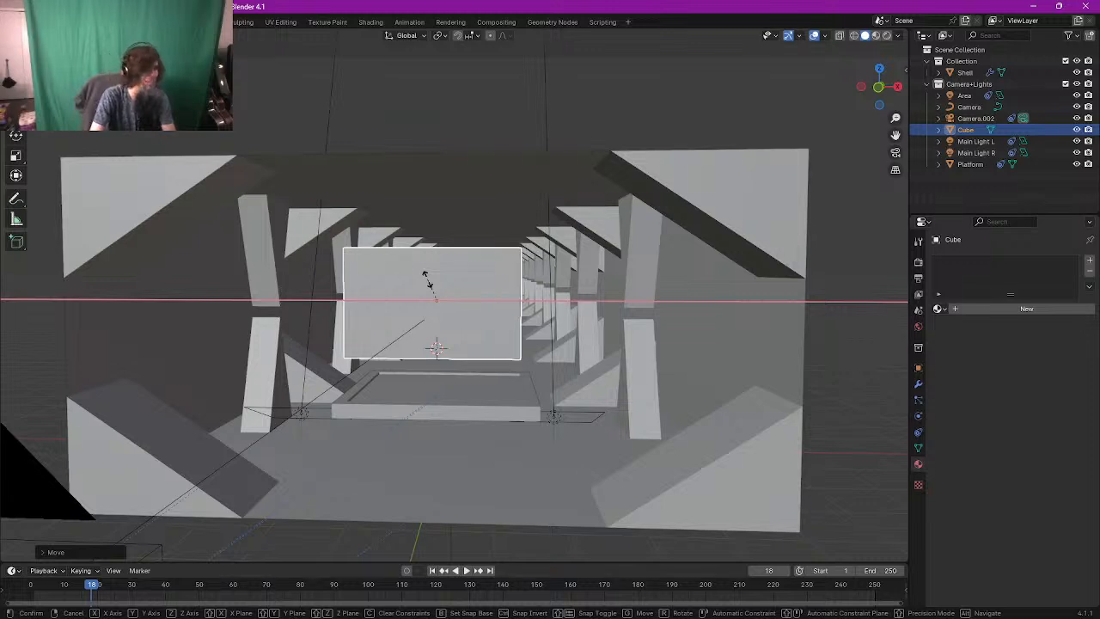
pyautogui.press('Return')
pyautogui.press('s')
pyautogui.write('z')
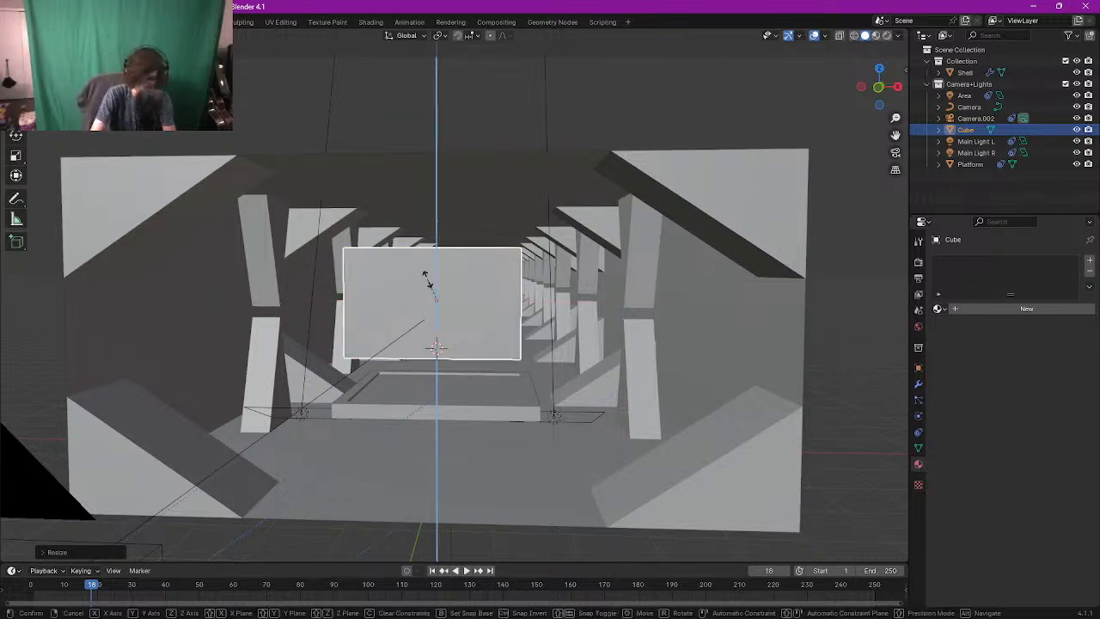
pyautogui.write('.9')
pyautogui.press('Return')
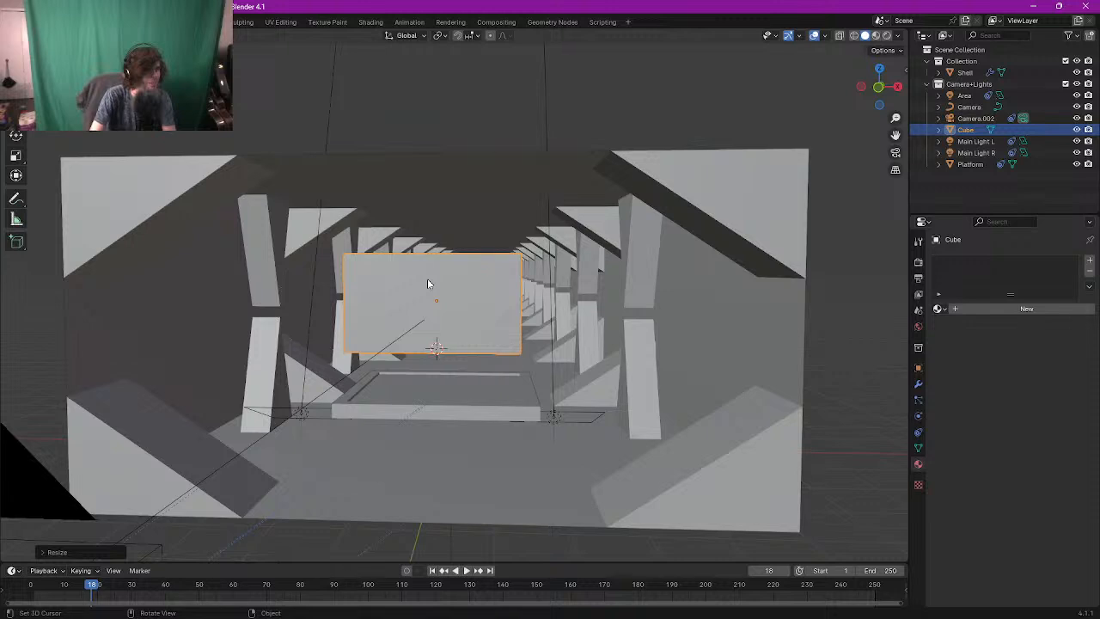
# Step: Select the cube's back face in wireframe and move it along the Y axis toward the front face to thin the block
pyautogui.moveTo(484, 277)
pyautogui.mouseDown(button='middle')
pyautogui.moveTo(540, 281)
pyautogui.moveTo(429, 304)
pyautogui.mouseUp(button='middle')
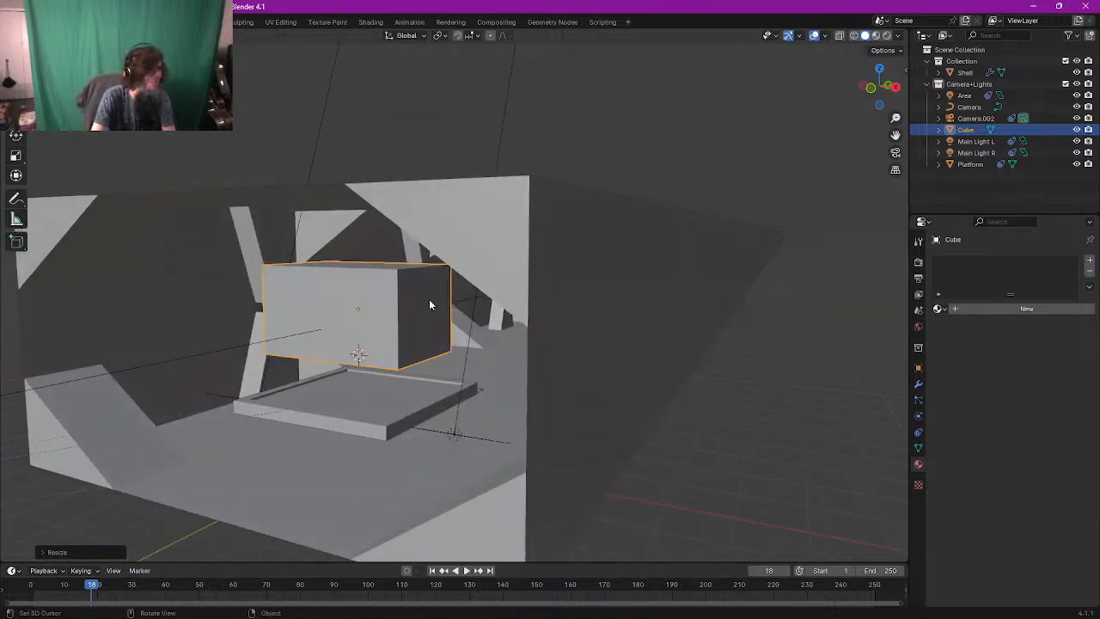
pyautogui.press('Tab')
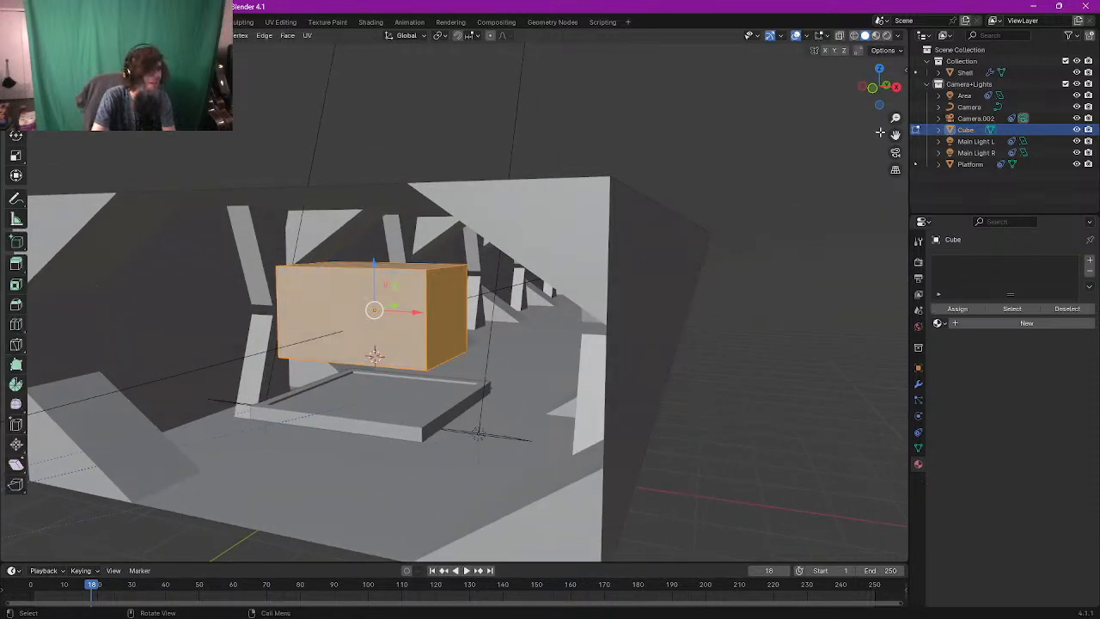
pyautogui.click(855, 36)
pyautogui.moveTo(353, 277); pyautogui.dragTo(380, 273, button='middle')
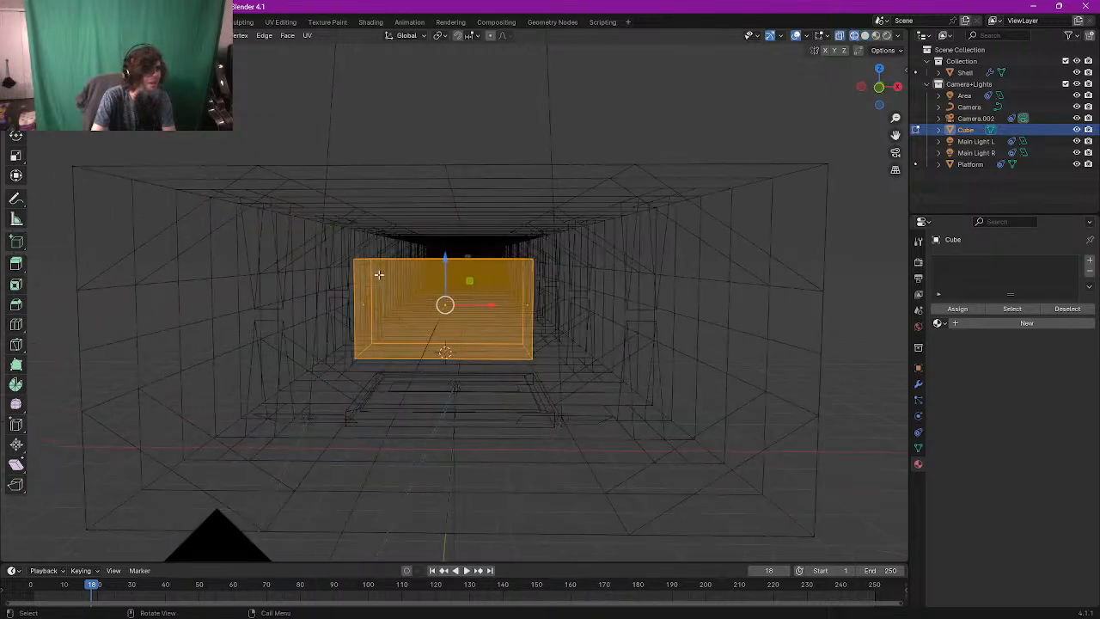
pyautogui.click(581, 369)
pyautogui.moveTo(579, 354); pyautogui.dragTo(565, 358, button='middle')
pyautogui.click(430, 307)
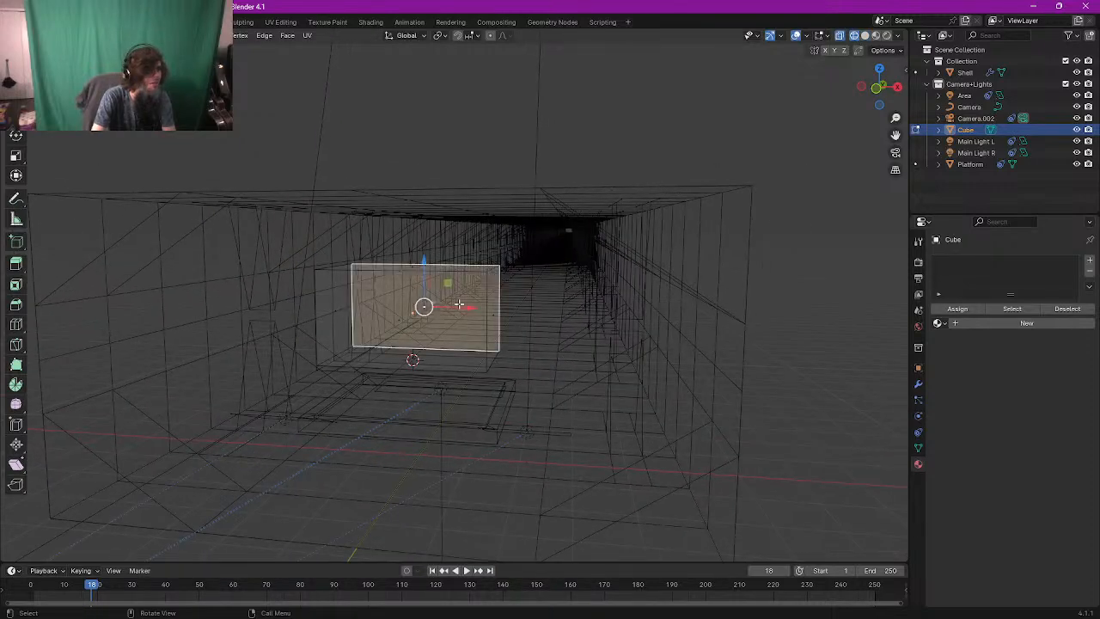
pyautogui.moveTo(431, 308); pyautogui.dragTo(432, 312, button='middle')
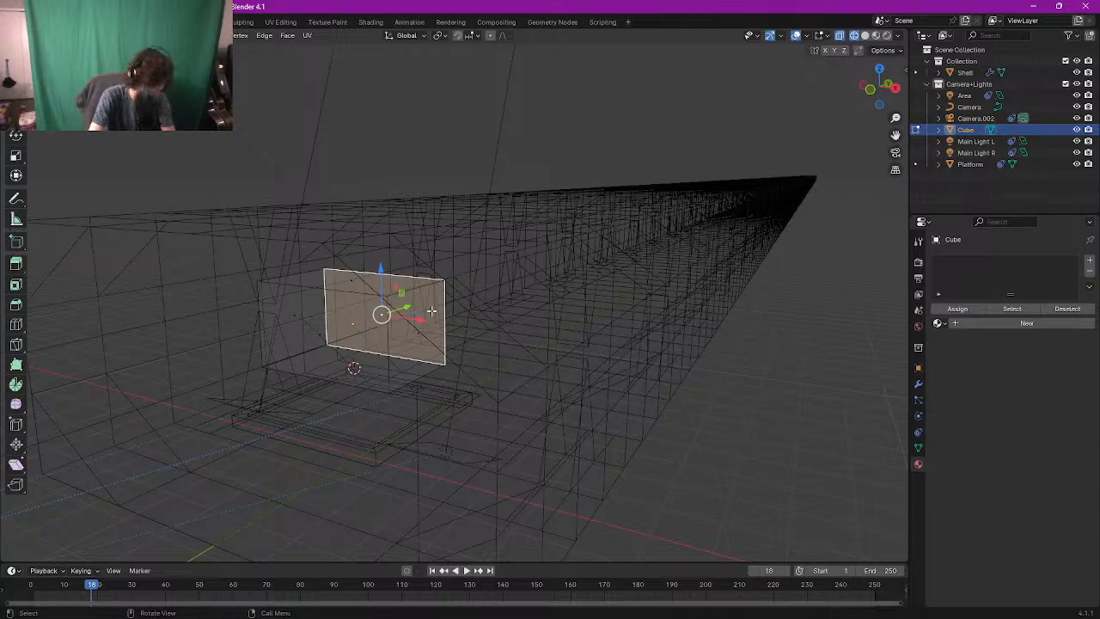
pyautogui.press('g')
pyautogui.press('y')
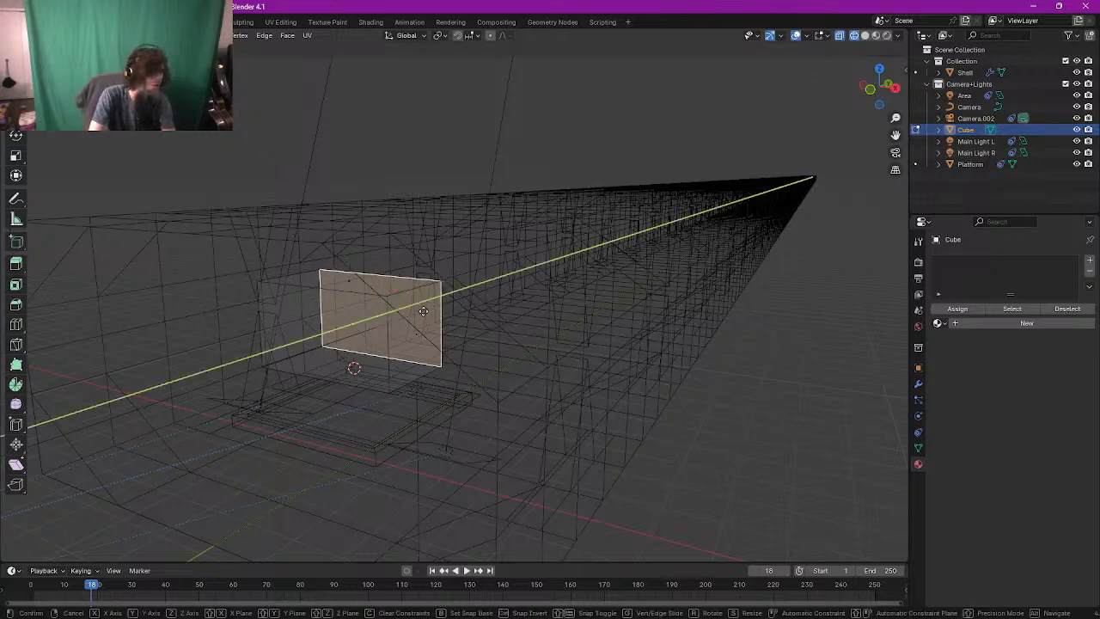
pyautogui.click(385, 330)
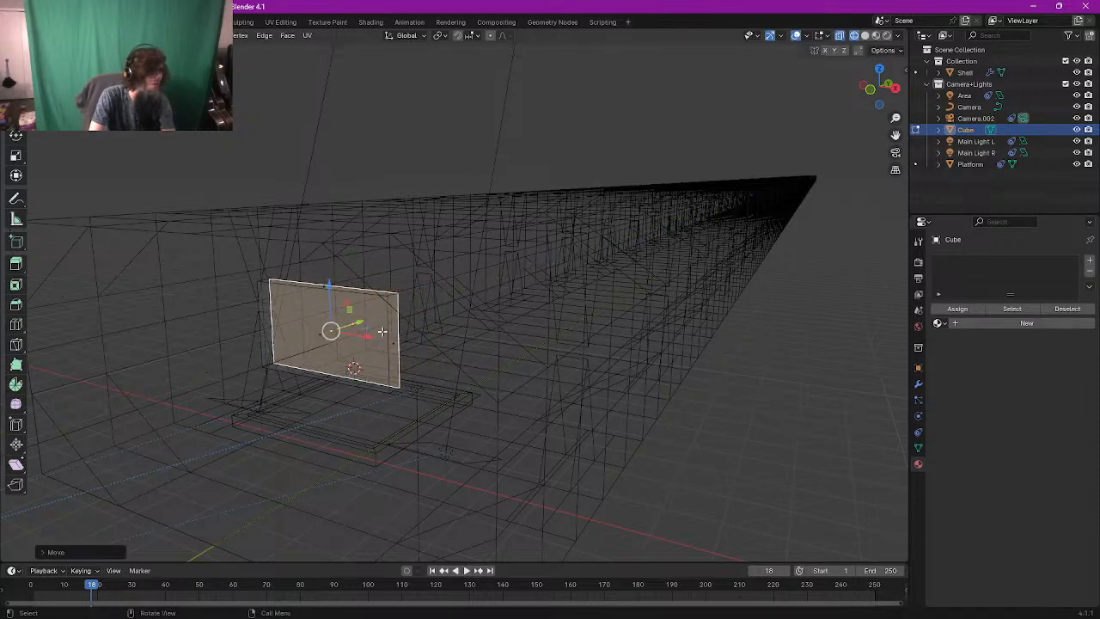
# Step: Return to object mode and scale the thinned block up slightly in all directions
pyautogui.moveTo(385, 330); pyautogui.dragTo(468, 320, button='middle')
pyautogui.press('Tab')
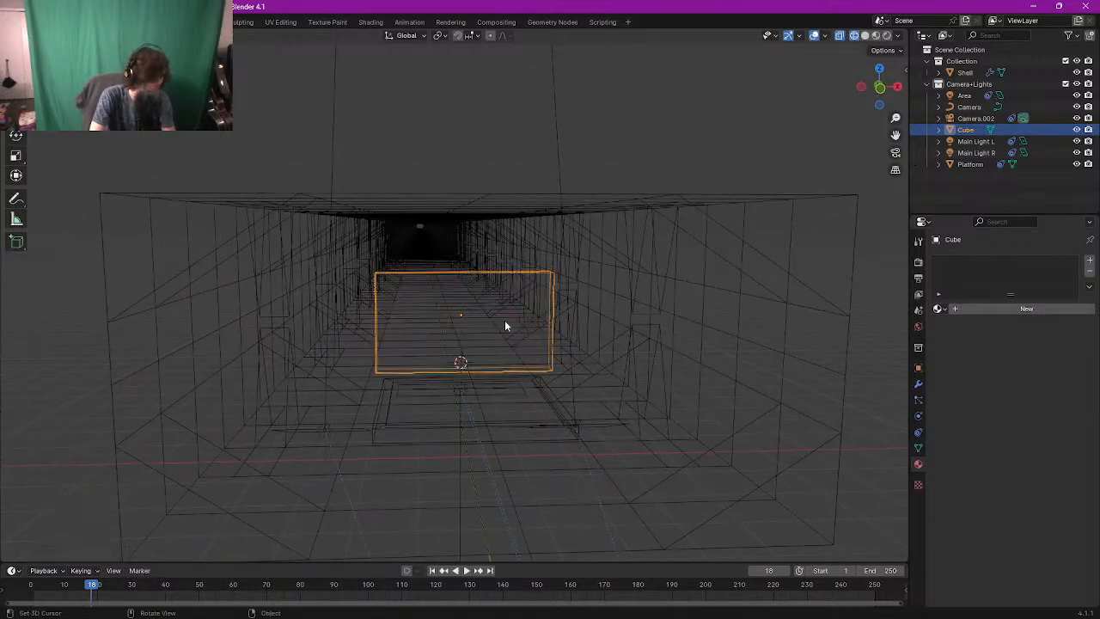
pyautogui.press('s')
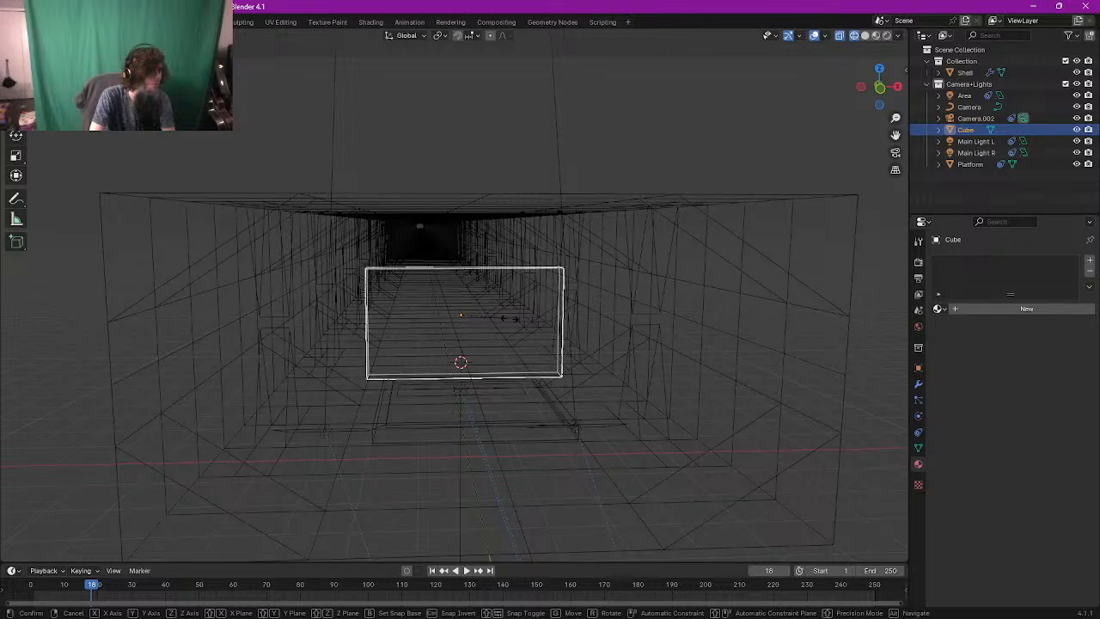
pyautogui.click(509, 318)
# Step: Switch back to solid shading and inset the block's large front face to leave a narrow border around it
pyautogui.press('Tab')
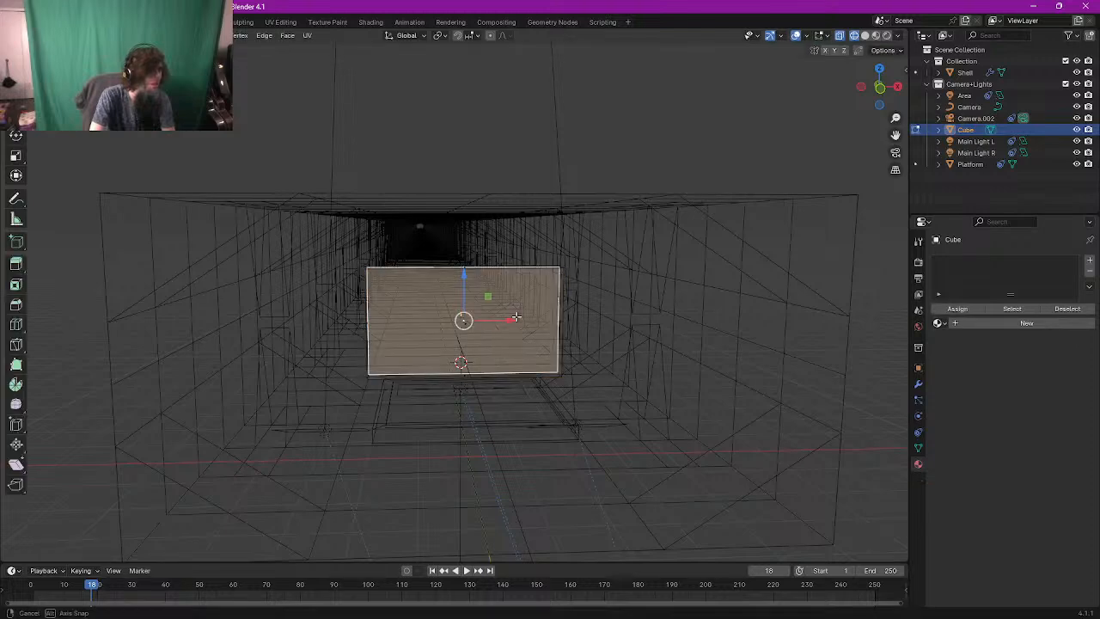
pyautogui.moveTo(516, 322); pyautogui.dragTo(491, 315, button='middle')
pyautogui.scroll(3, 505, 317)
pyautogui.moveTo(311, 366); pyautogui.dragTo(328, 368, button='middle')
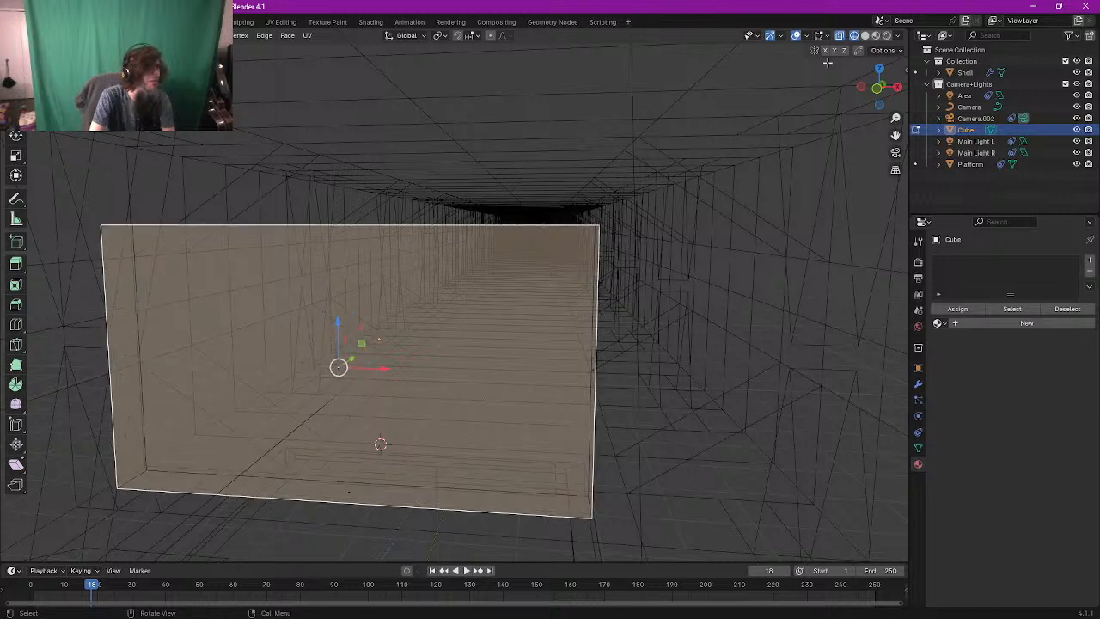
pyautogui.click(864, 36)
pyautogui.moveTo(281, 254); pyautogui.dragTo(280, 246, button='middle')
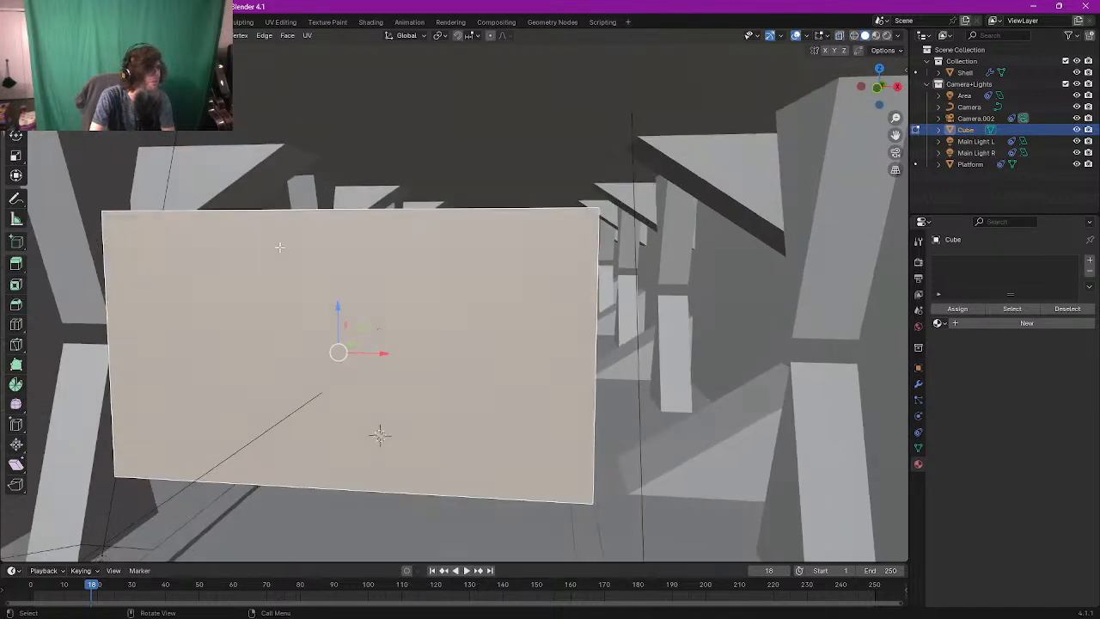
pyautogui.click(15, 283)
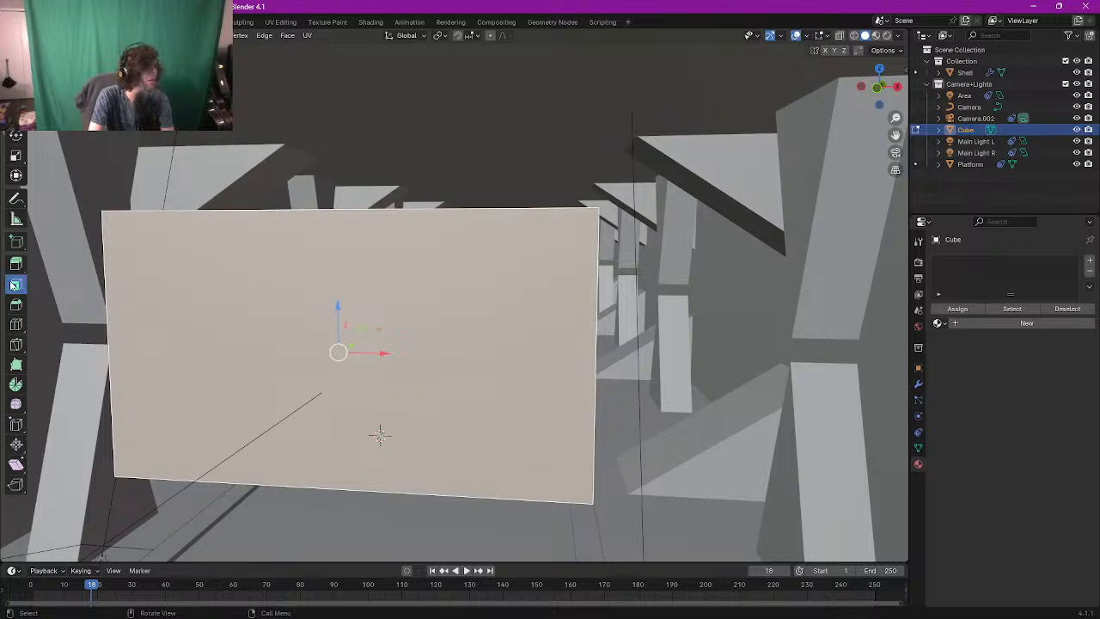
pyautogui.moveTo(374, 342); pyautogui.dragTo(355, 343)
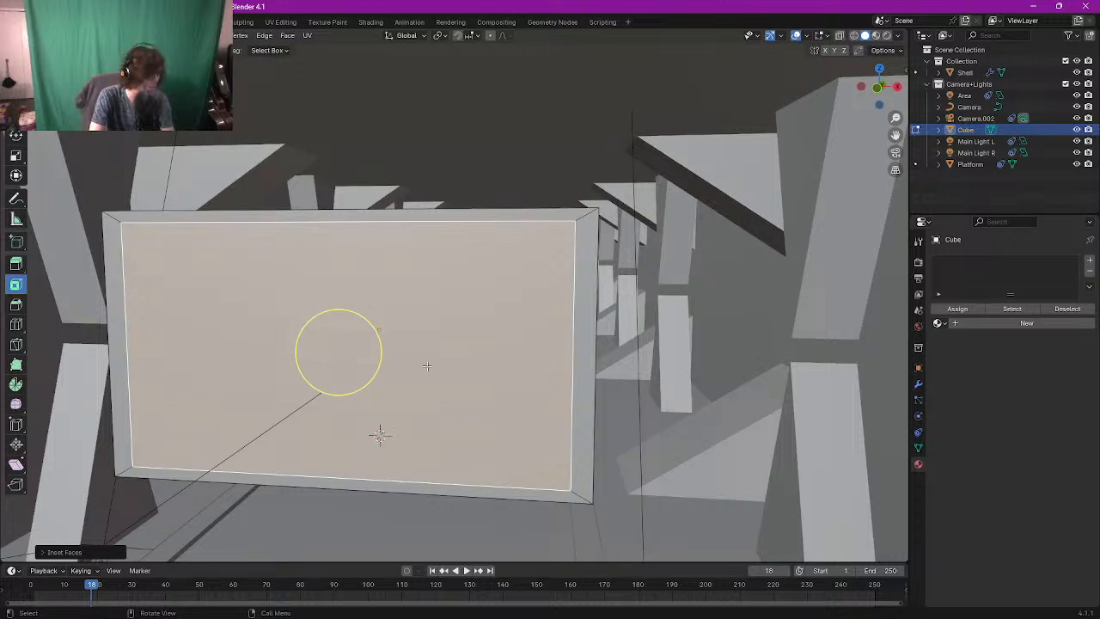
# Step: Extrude the inset face slightly inward to recess the screen area within its frame, and return to object mode
pyautogui.press('e')
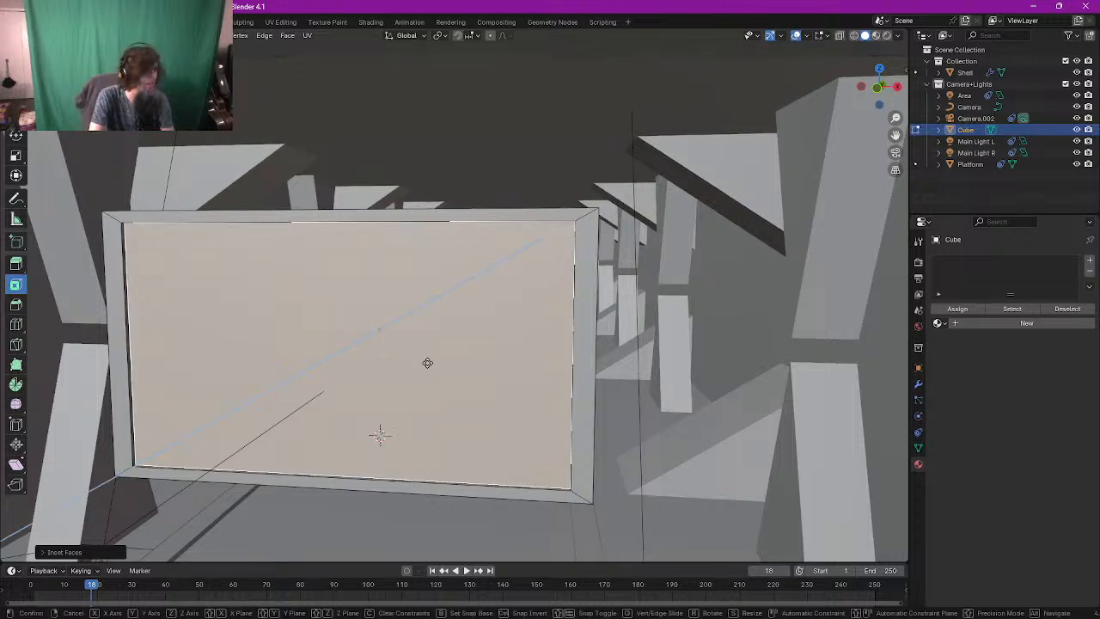
pyautogui.click(427, 361)
pyautogui.moveTo(424, 361); pyautogui.dragTo(454, 281, button='middle')
pyautogui.press('Tab')
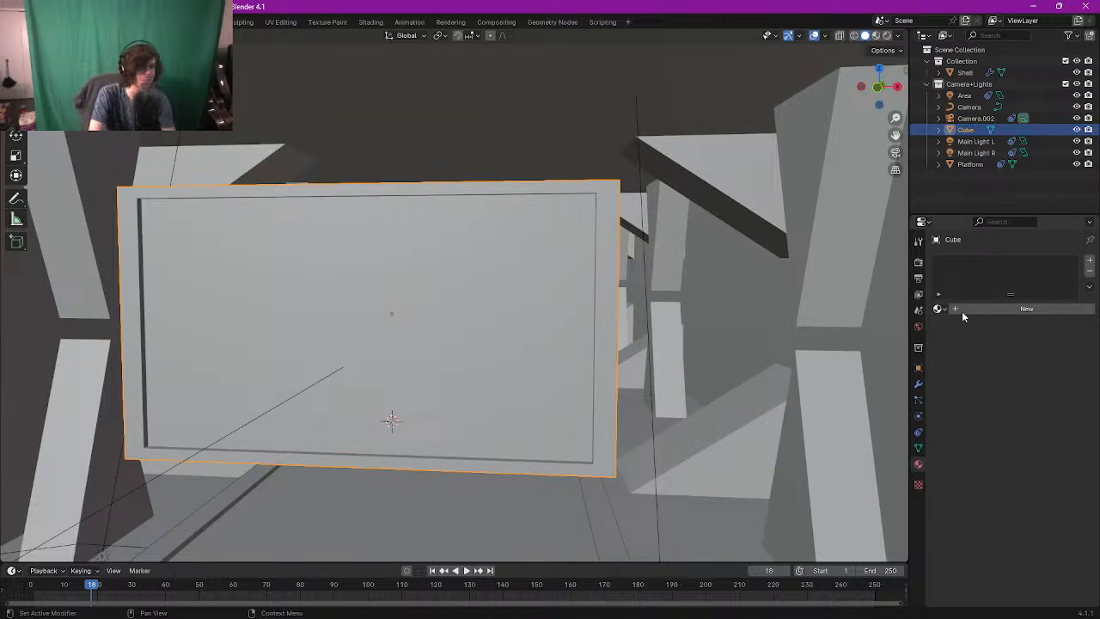
# Step: Create a new material on the block and name it Case
pyautogui.click(992, 307)
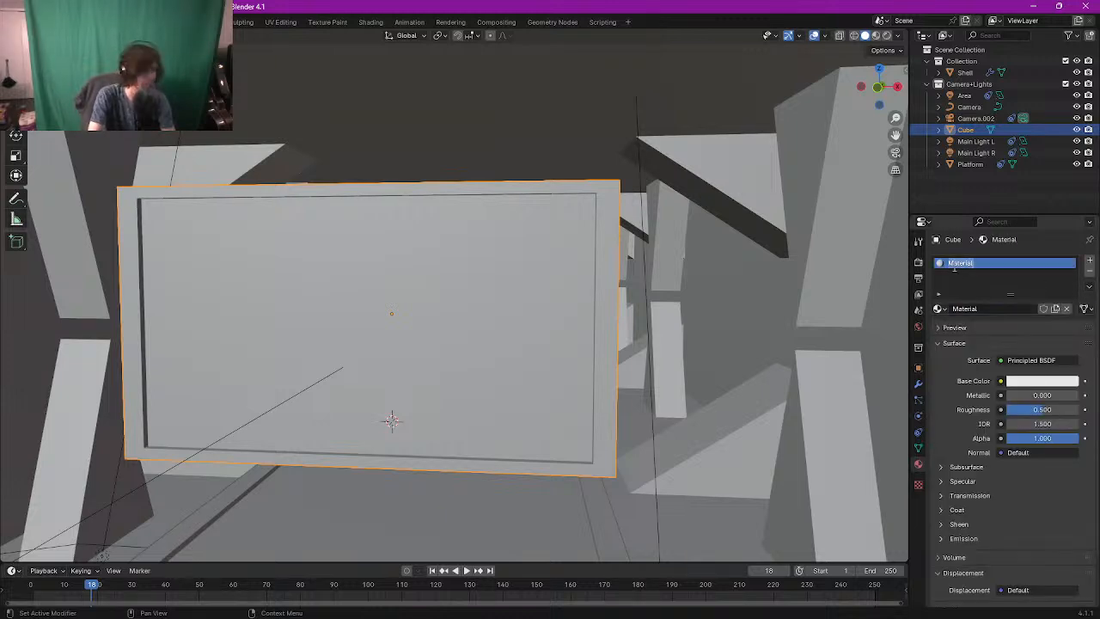
pyautogui.doubleClick(954, 265)
pyautogui.write('Case')
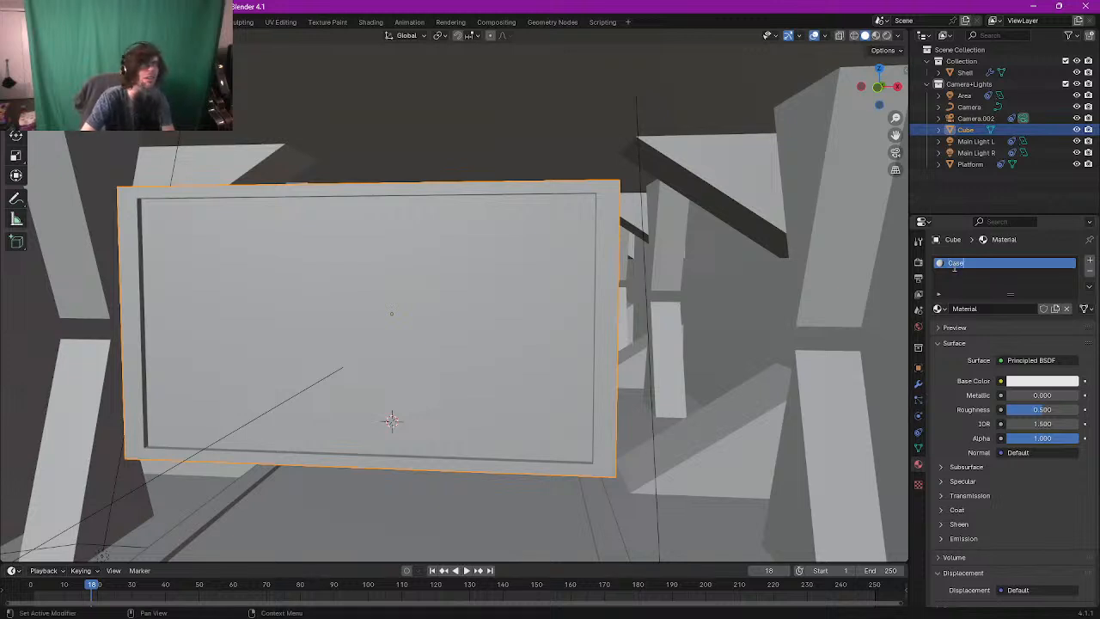
pyautogui.press('Return')
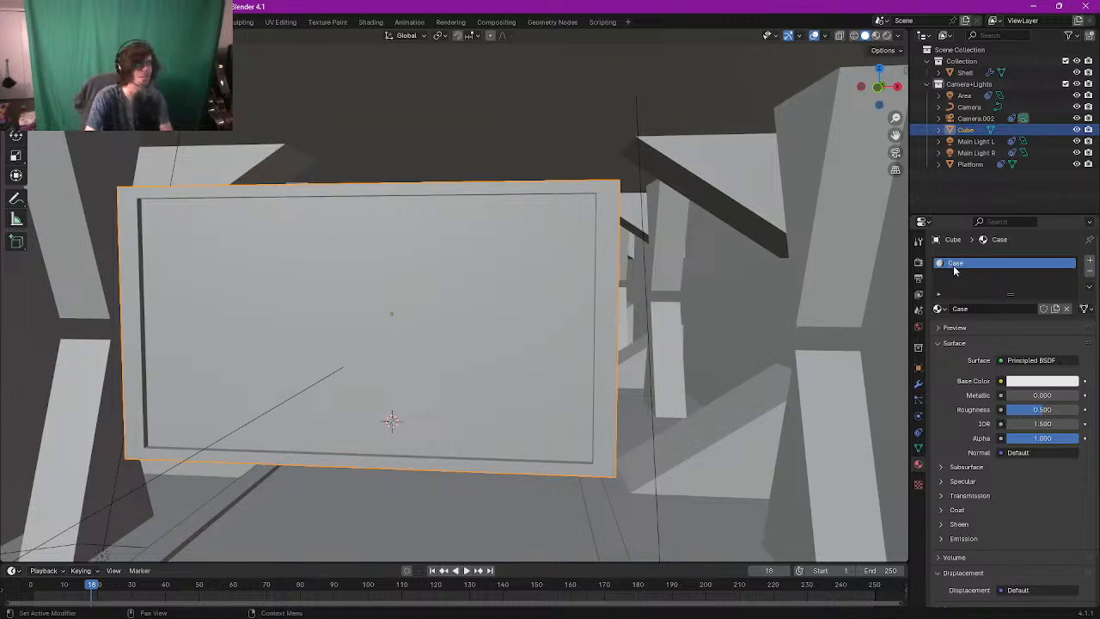
# Step: Select the recessed face, add a second material named Screen, and postpone the Windows update restart
pyautogui.press('Tab')
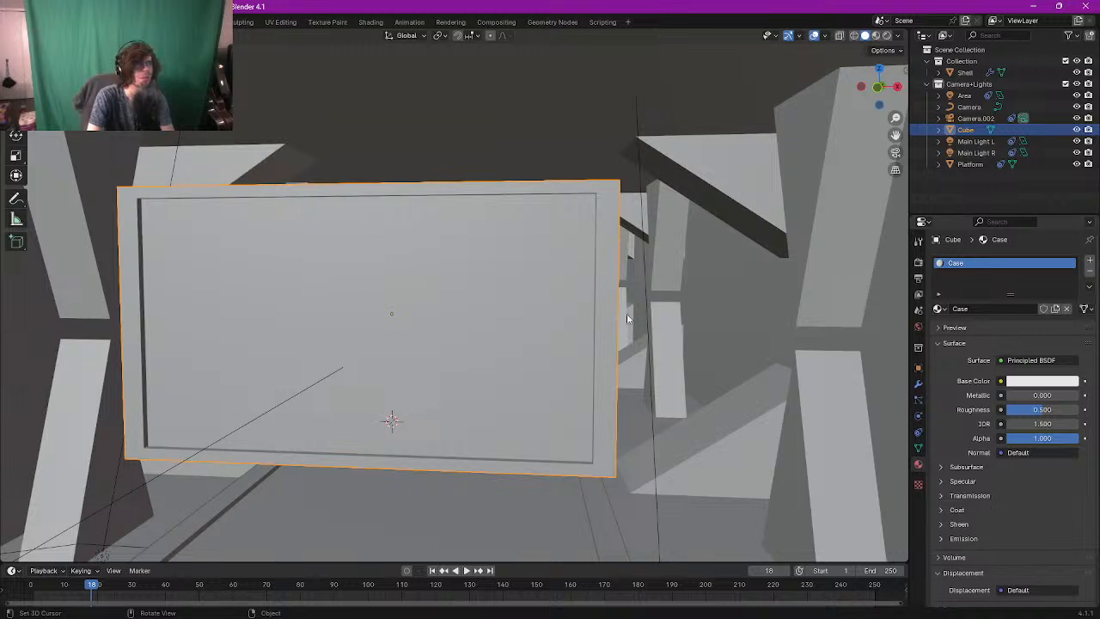
pyautogui.press('c')
pyautogui.click(359, 323)
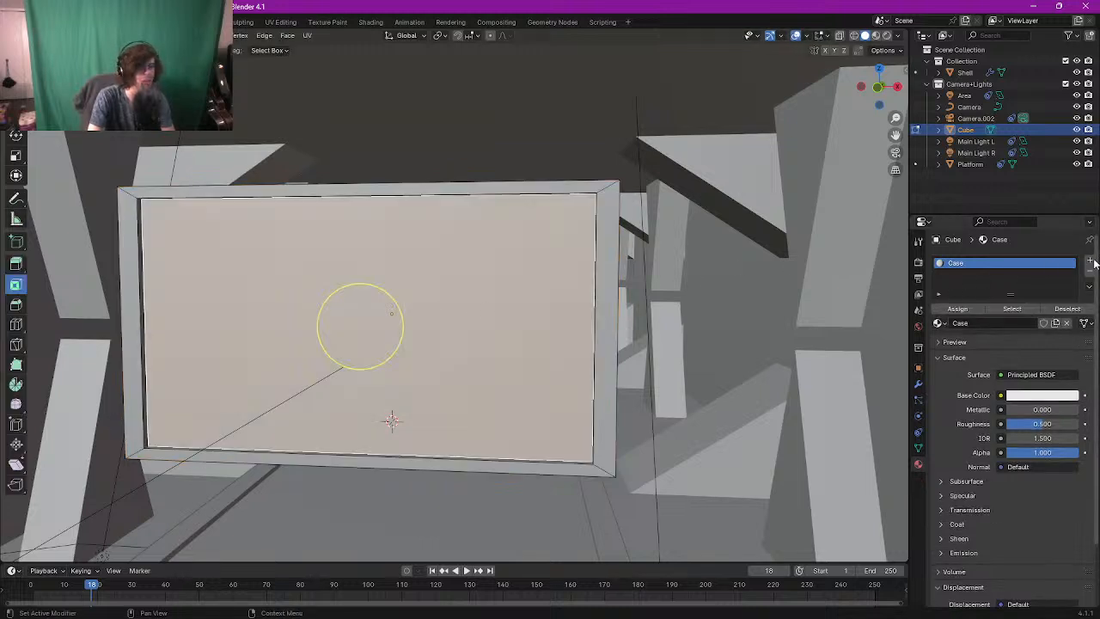
pyautogui.click(1088, 259)
pyautogui.click(1012, 341)
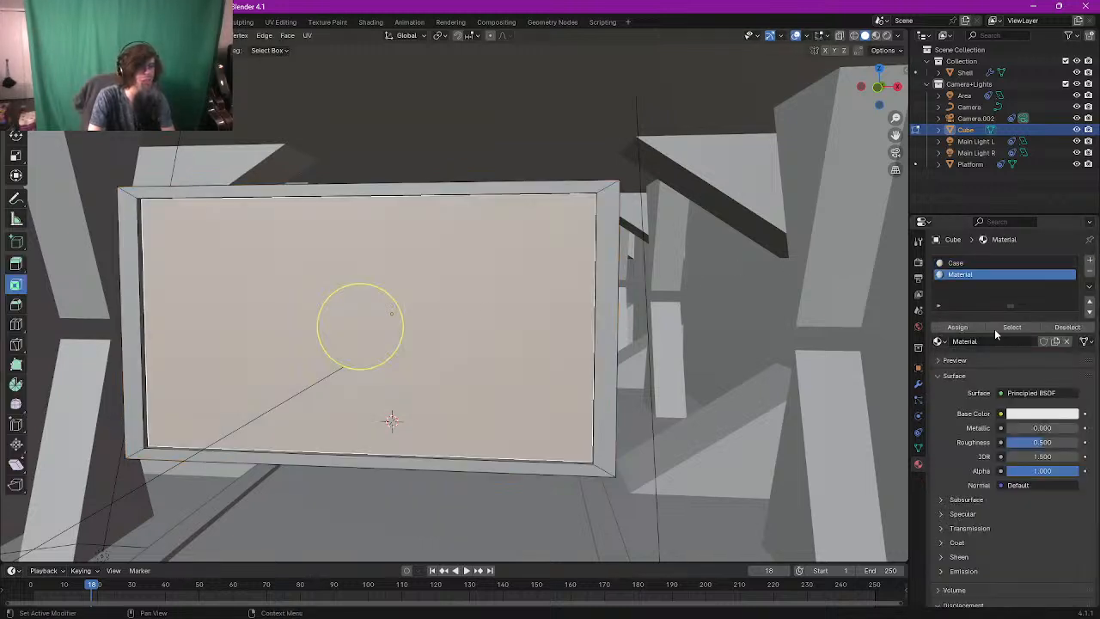
pyautogui.doubleClick(956, 275)
pyautogui.write('Sc')
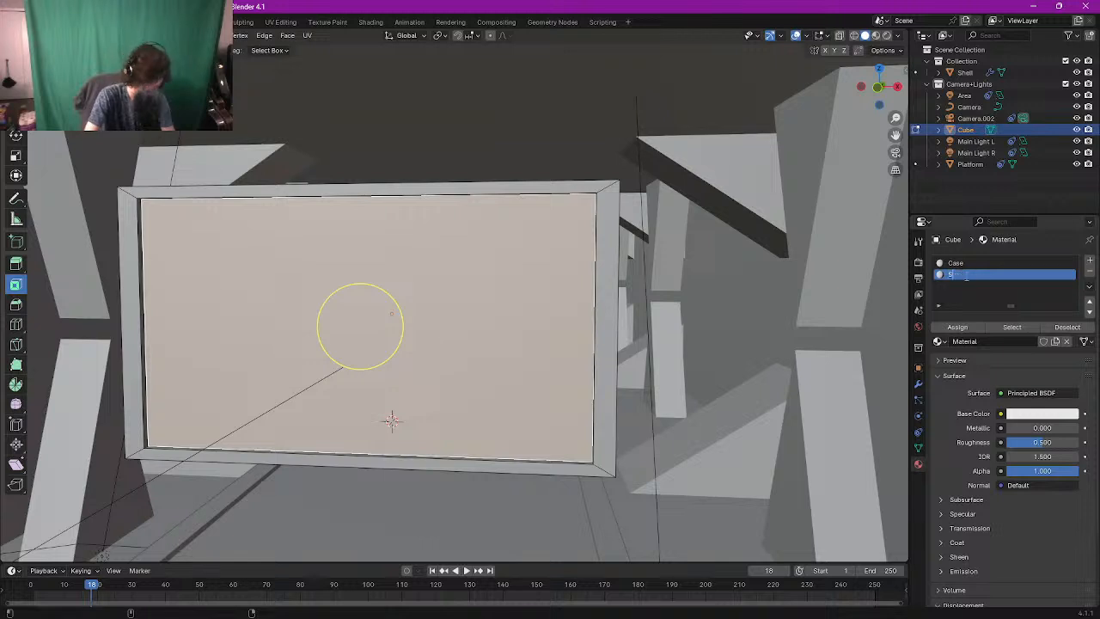
pyautogui.write('reen')
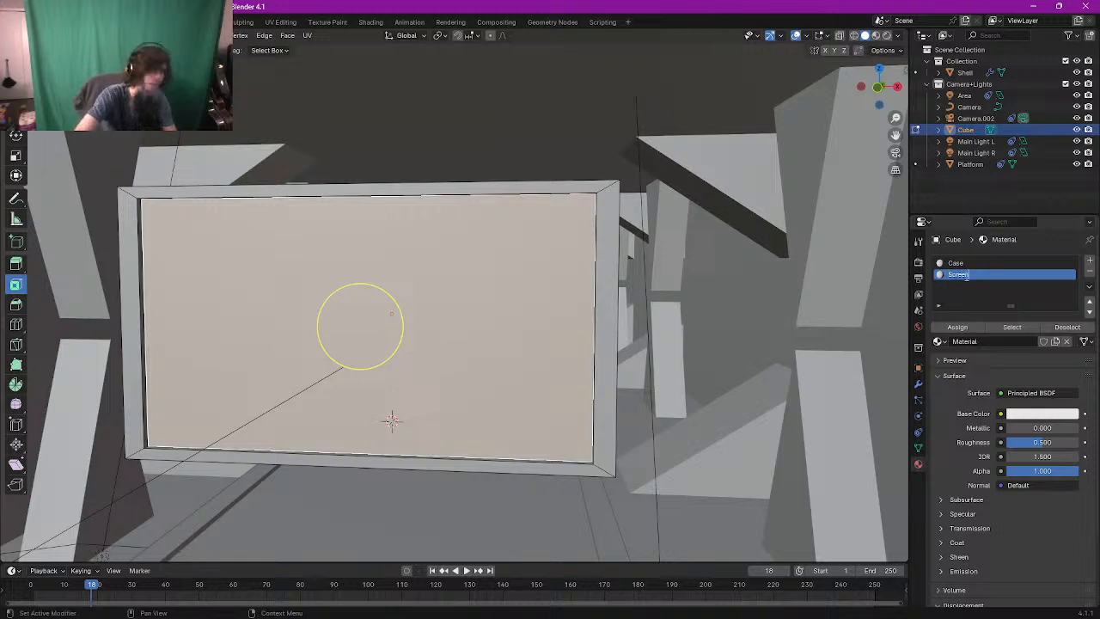
pyautogui.press('Return')
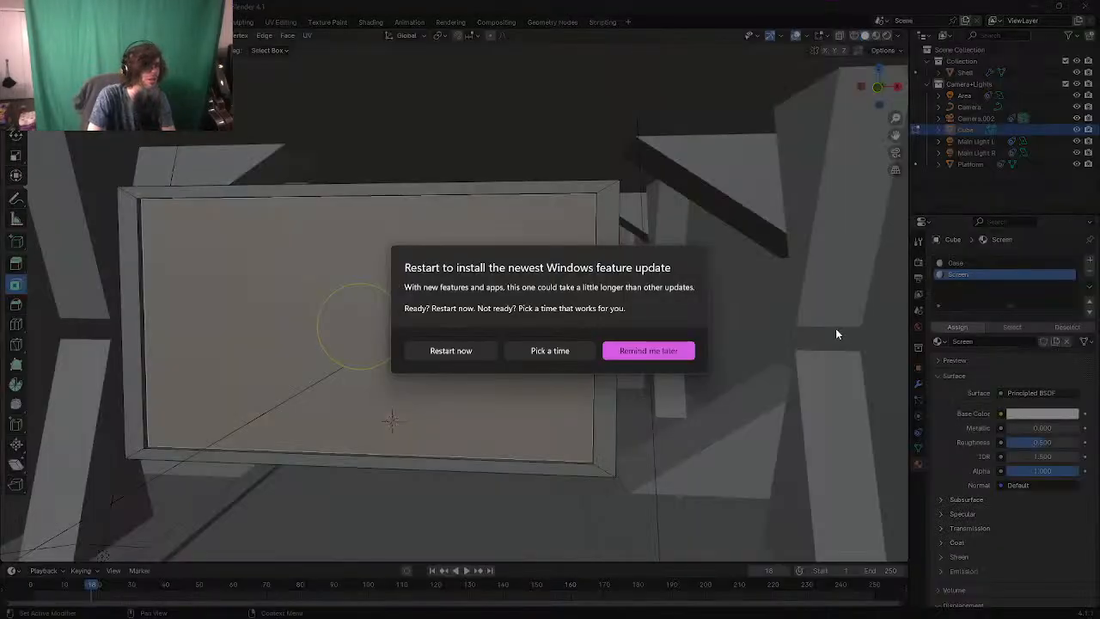
pyautogui.click(554, 349)
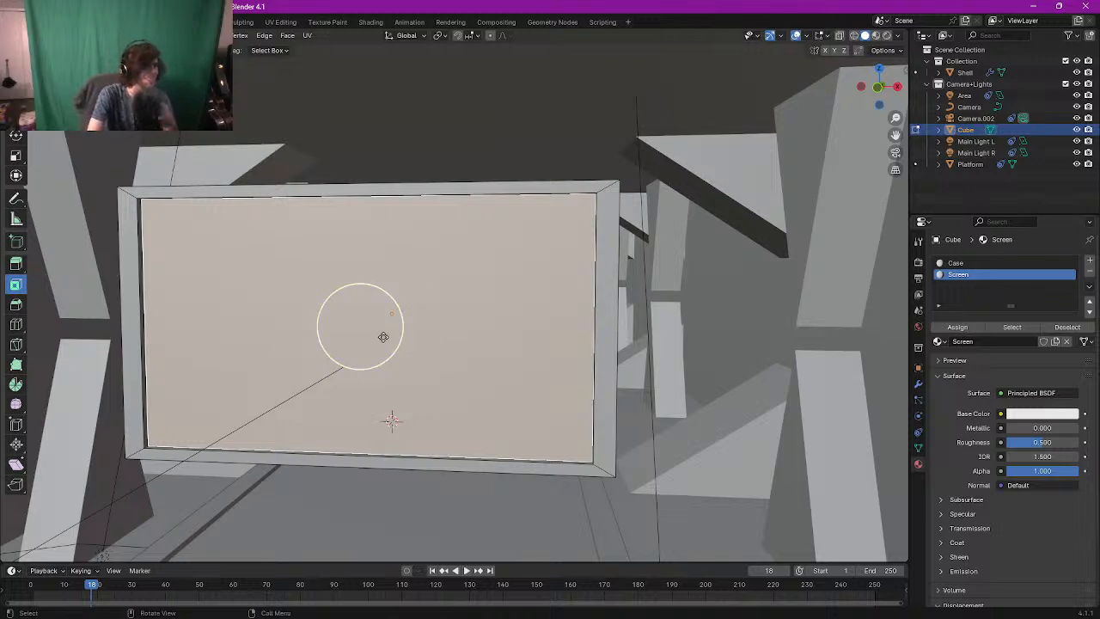
# Step: Select the edge loop around the frame's inner rim and fill it with a face that covers the recessed screen
pyautogui.moveTo(416, 323); pyautogui.dragTo(417, 329, button='middle')
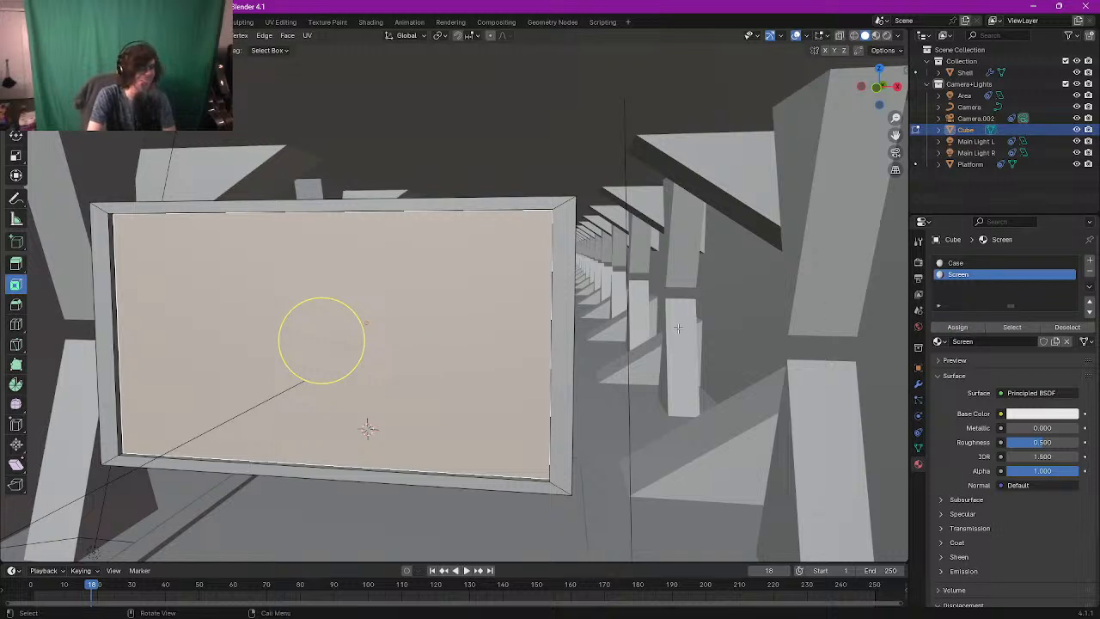
pyautogui.moveTo(232, 251); pyautogui.dragTo(228, 253, button='middle')
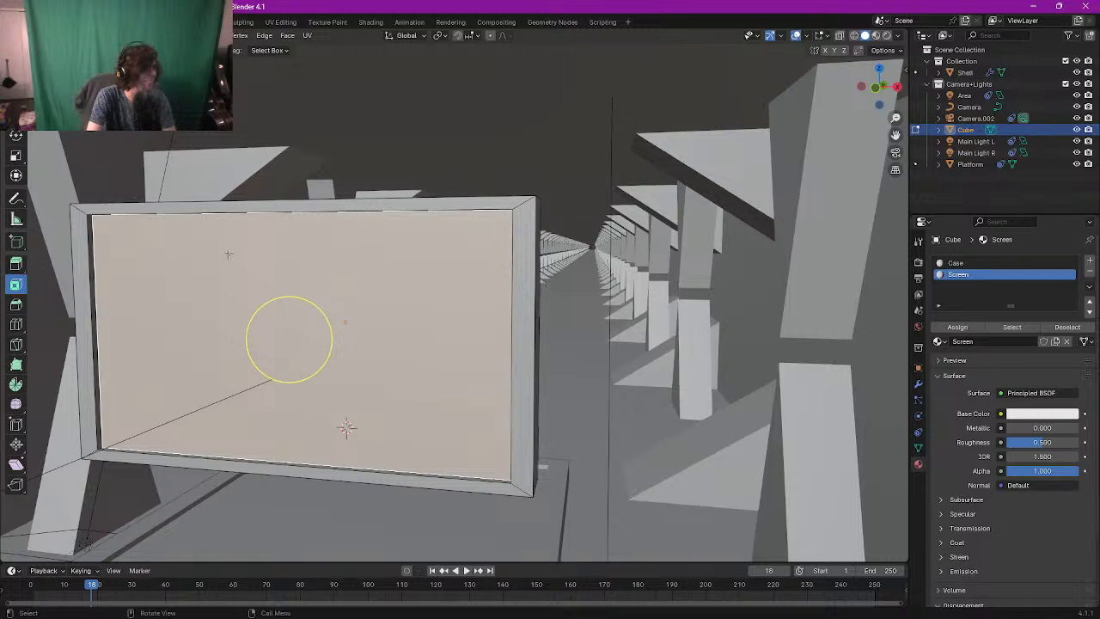
pyautogui.click(16, 324)
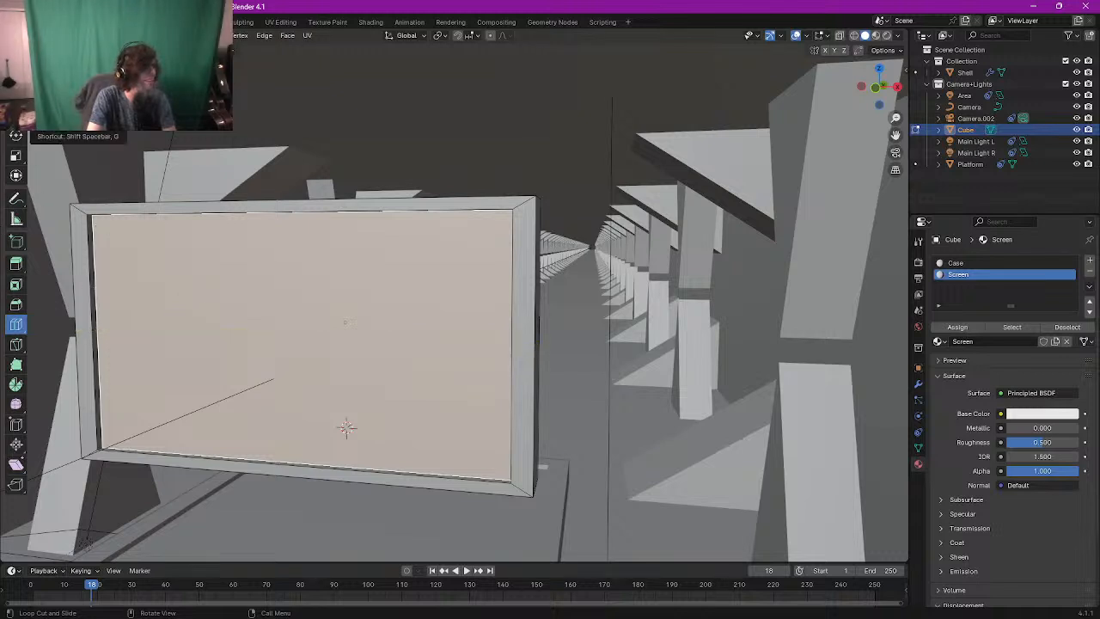
pyautogui.click(16, 115)
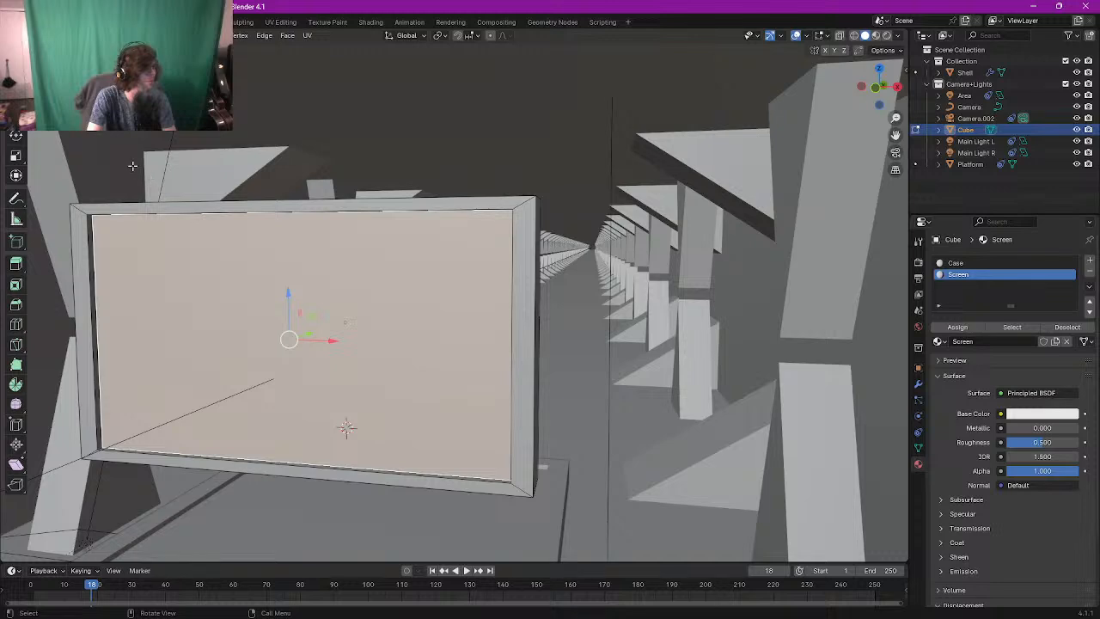
pyautogui.moveTo(132, 166); pyautogui.dragTo(135, 160, button='middle')
pyautogui.press('2')
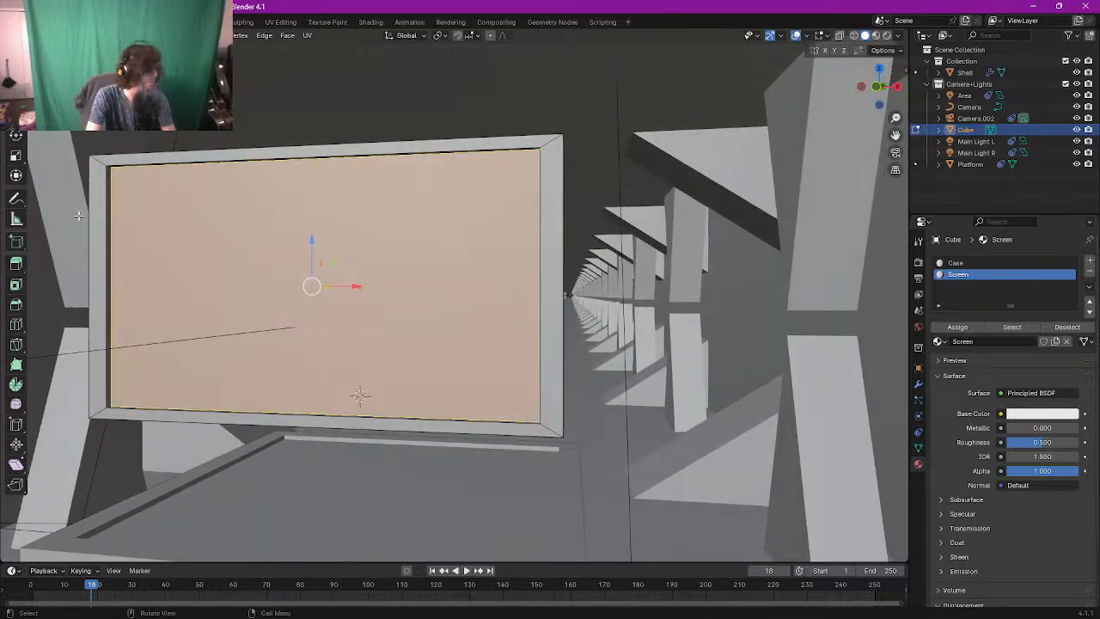
pyautogui.click(107, 251)
pyautogui.moveTo(109, 252); pyautogui.dragTo(129, 269, button='middle')
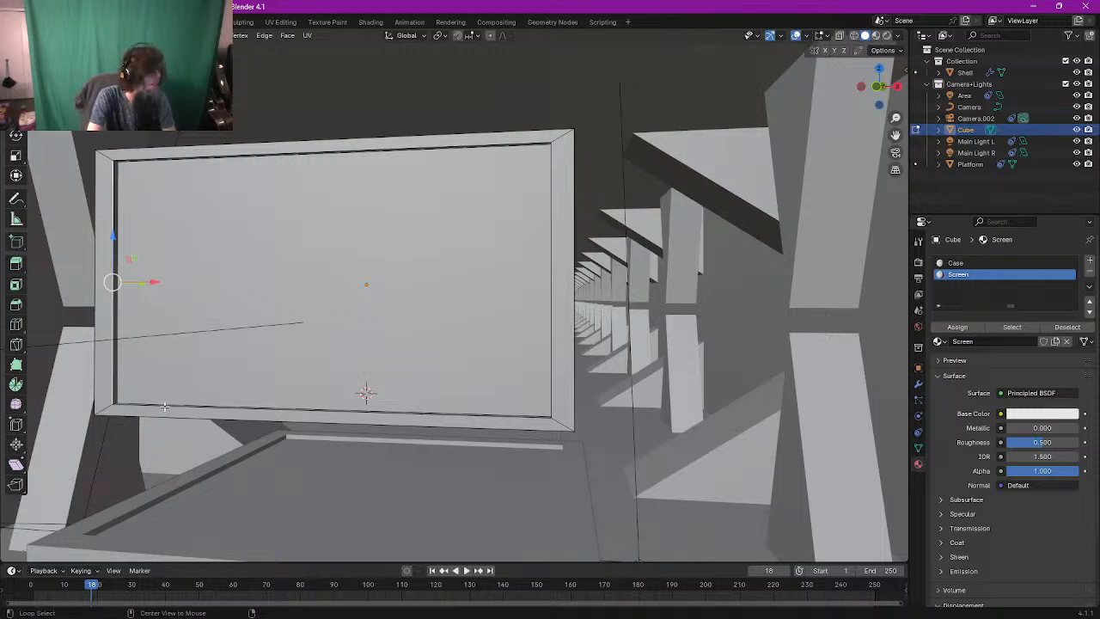
pyautogui.keyDown('alt'); pyautogui.click(164, 407); pyautogui.keyUp('alt')
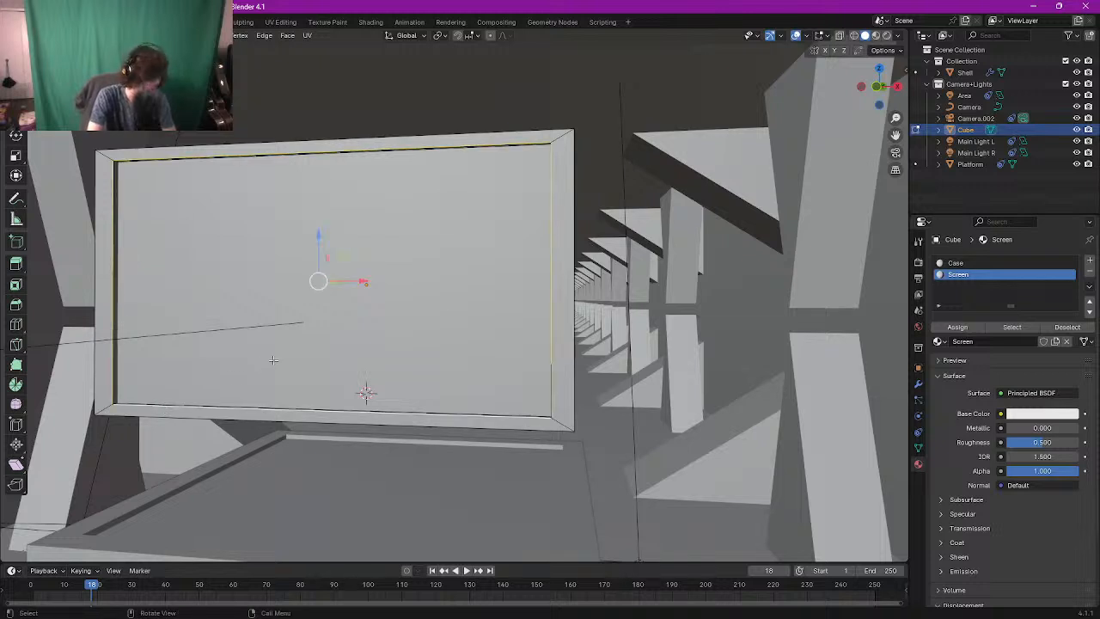
pyautogui.press('f')
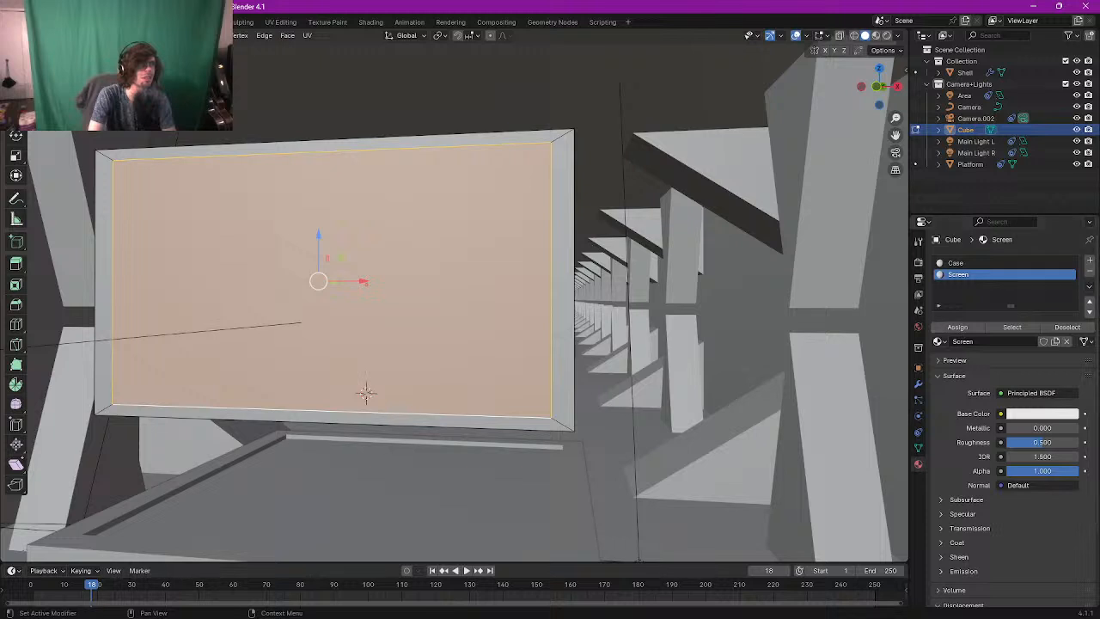
# Step: Add a third material slot to the framed block and create a new material in it named Glass
pyautogui.click(1090, 260)
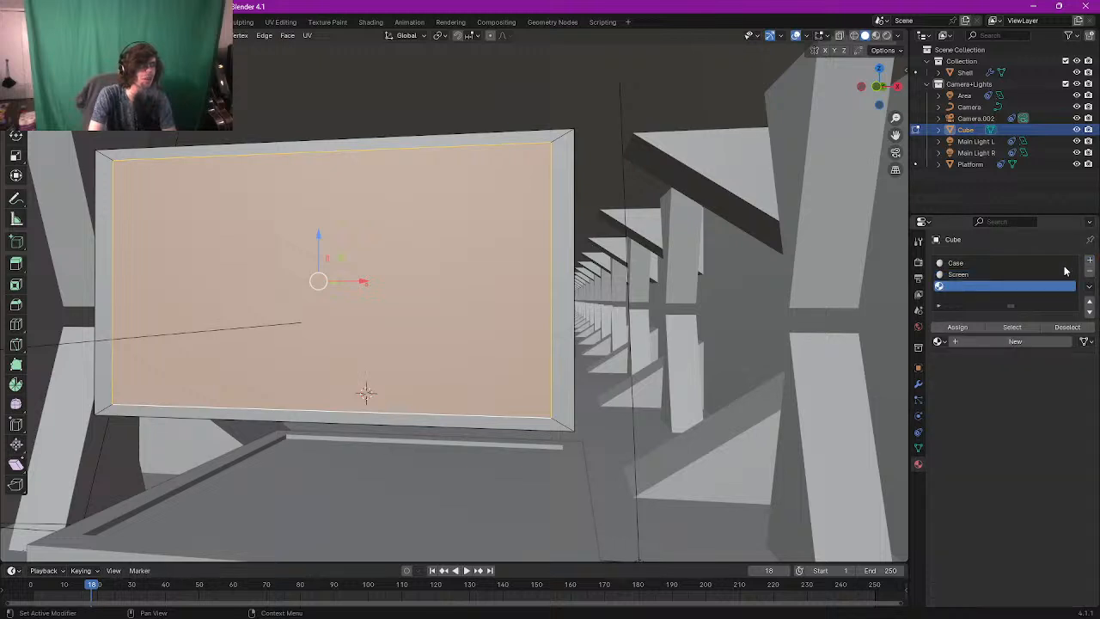
pyautogui.click(997, 341)
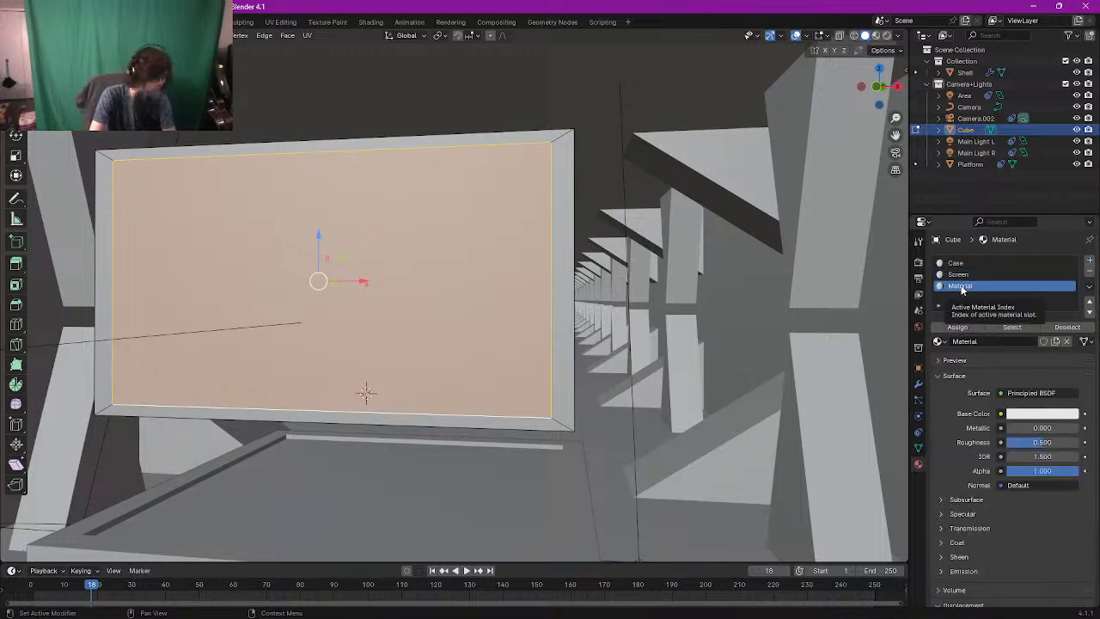
pyautogui.doubleClick(959, 291)
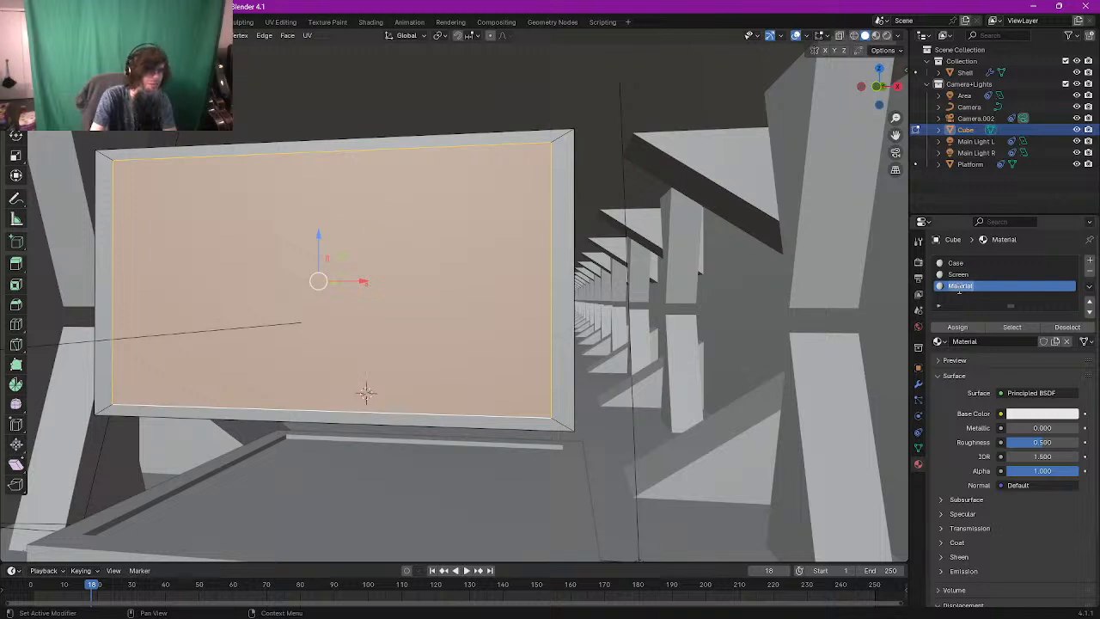
pyautogui.write('Glass')
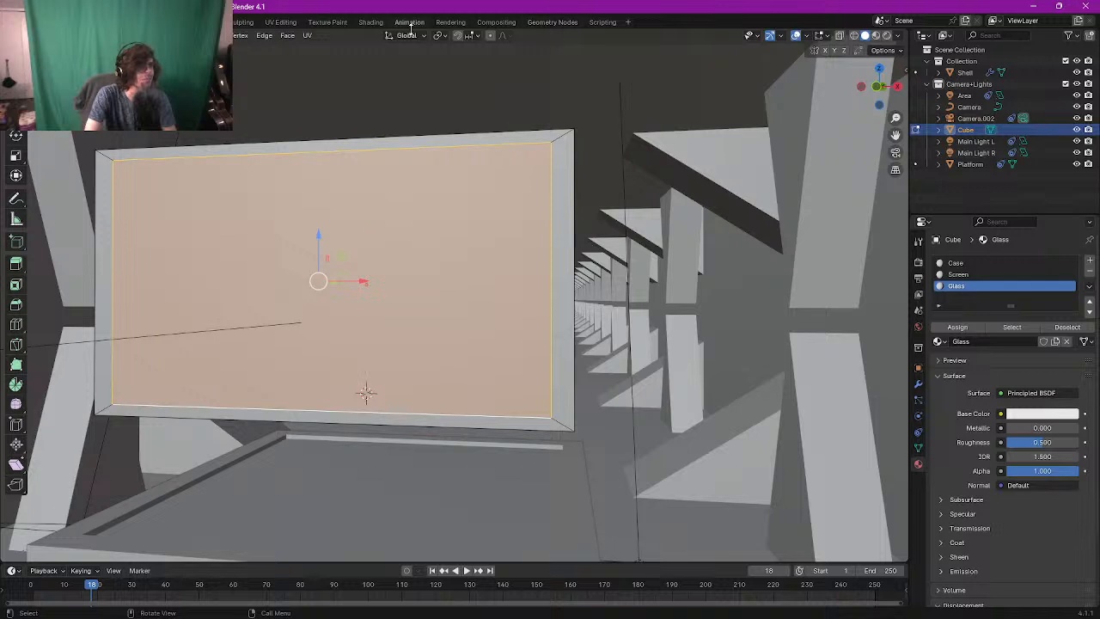
# Step: Switch to the Shading workspace with rendered viewport shading and rename the Cube object to TV
pyautogui.click(363, 23)
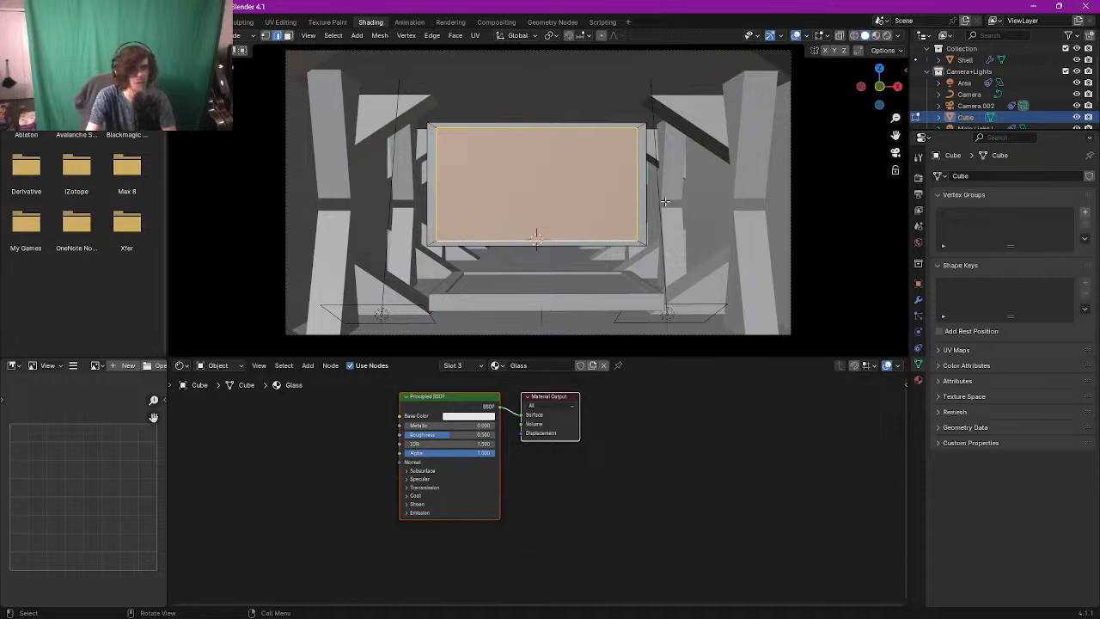
pyautogui.click(886, 36)
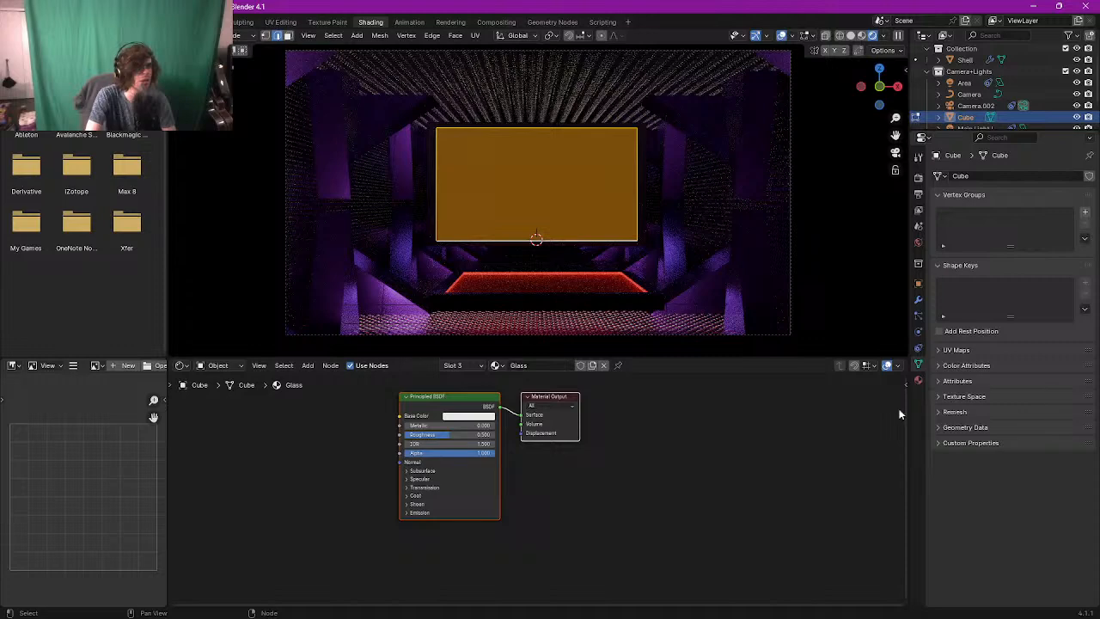
pyautogui.doubleClick(962, 118)
pyautogui.scroll(-1, 961, 119)
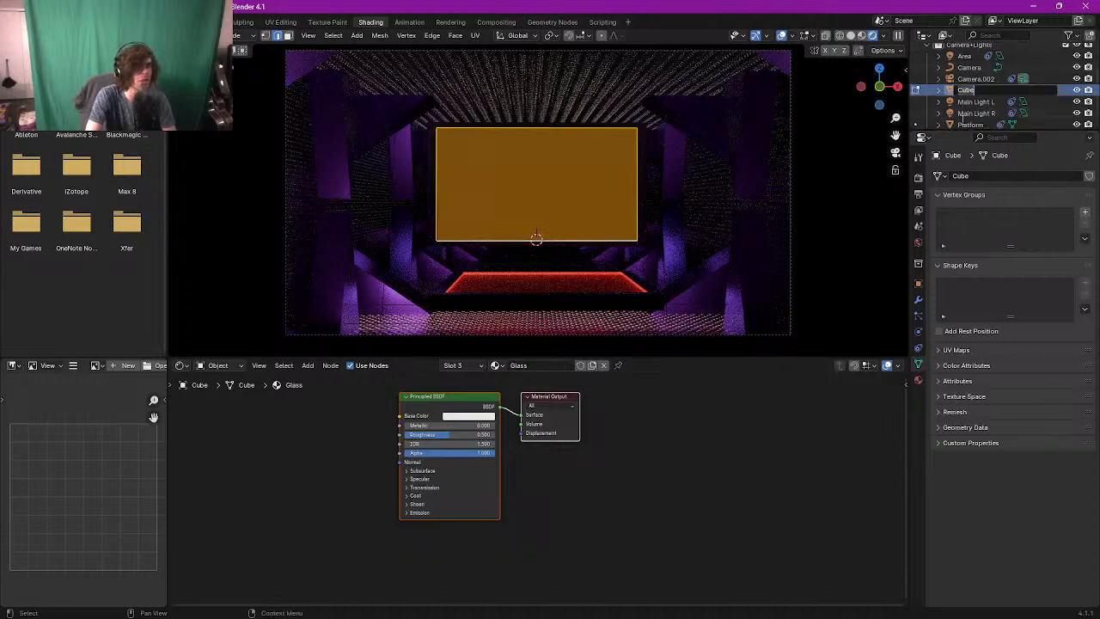
pyautogui.write('TV')
pyautogui.press('Return')
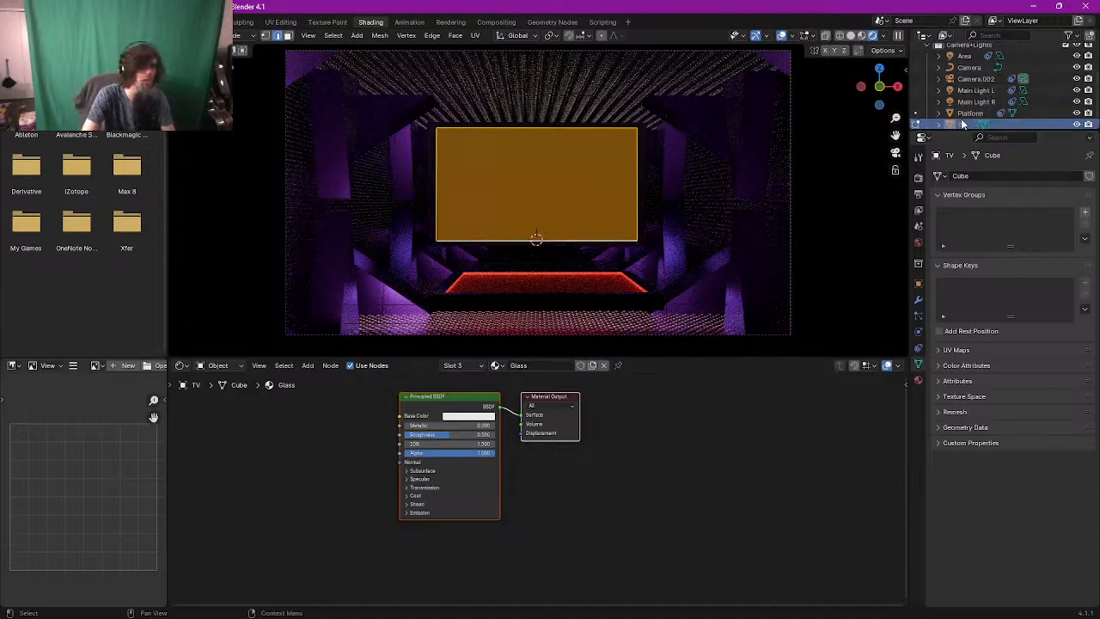
# Step: Lower the Case material's roughness to about 0.04 and check the TV's rendered look in object mode
pyautogui.click(917, 379)
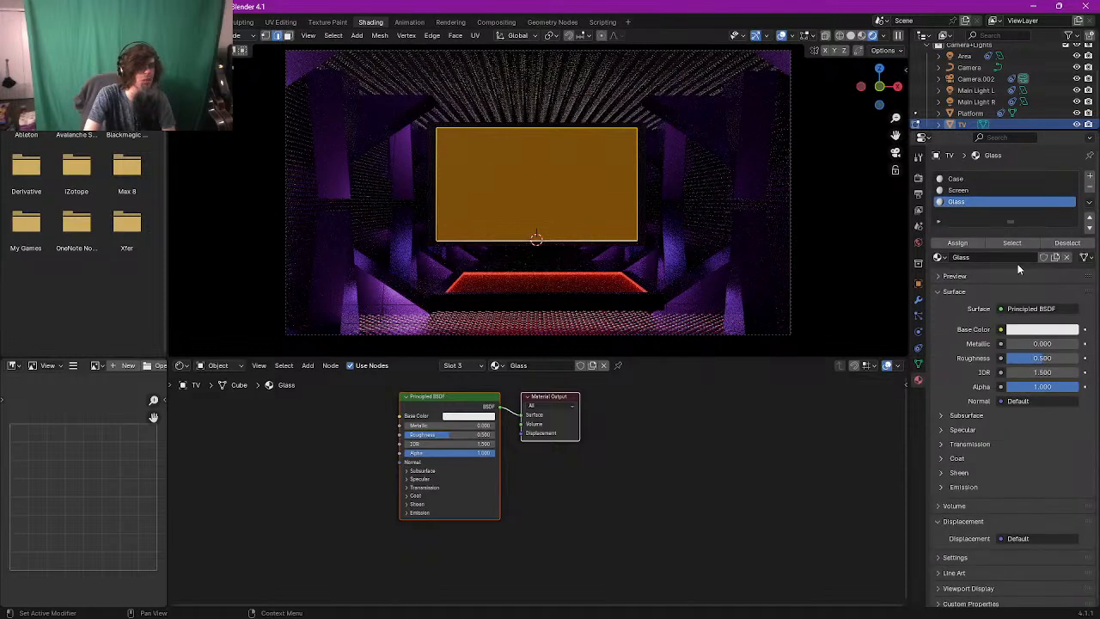
pyautogui.click(961, 179)
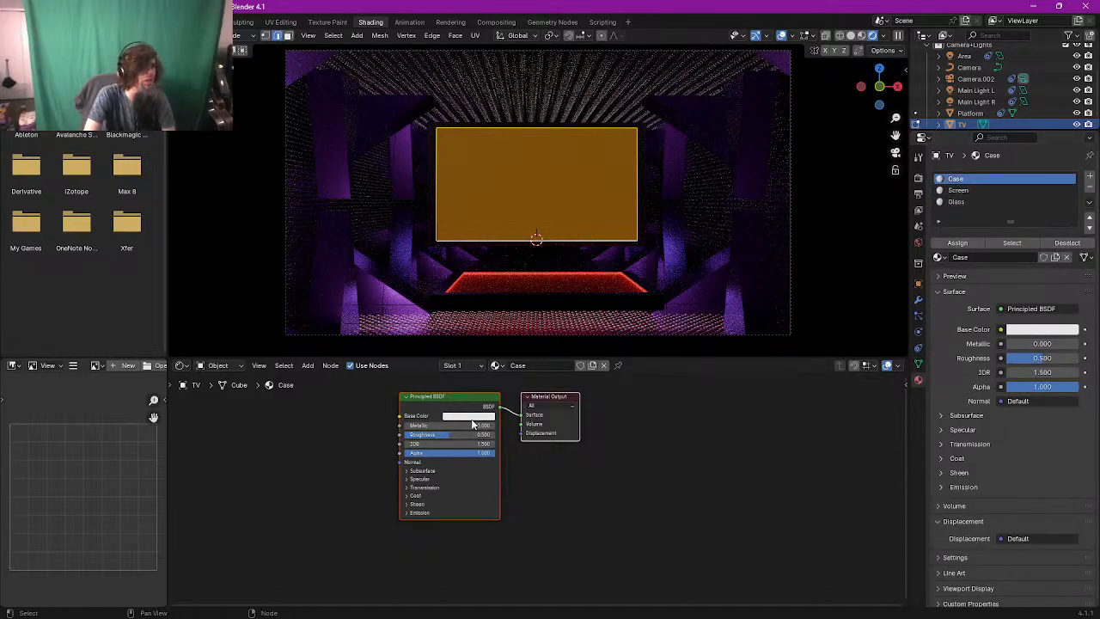
pyautogui.moveTo(457, 427); pyautogui.dragTo(409, 434)
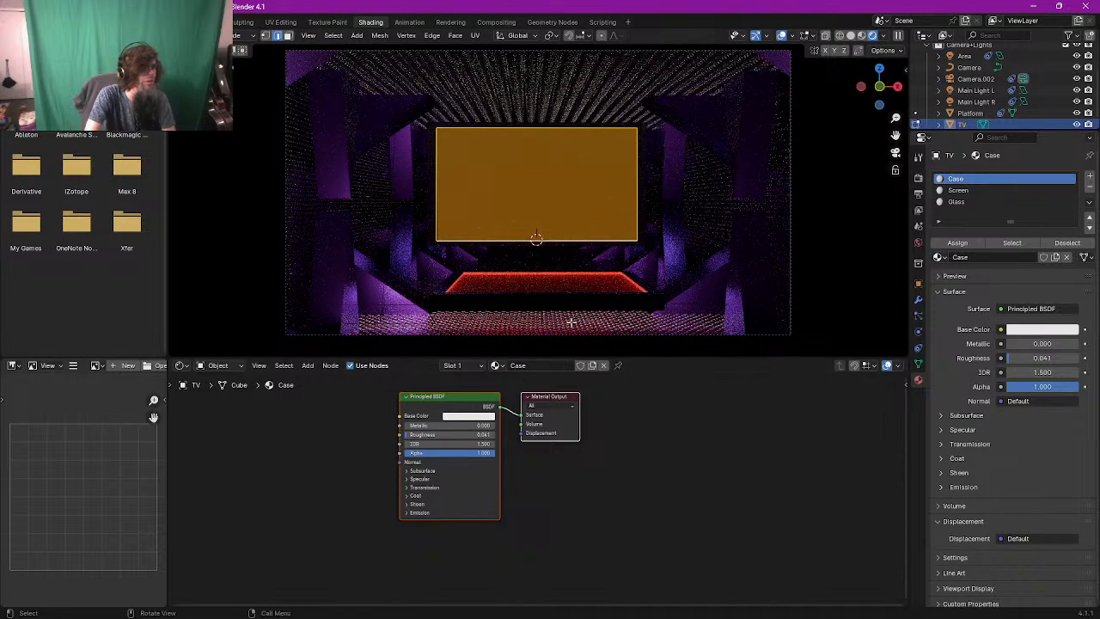
pyautogui.scroll(2, 587, 266)
pyautogui.scroll(2, 587, 265)
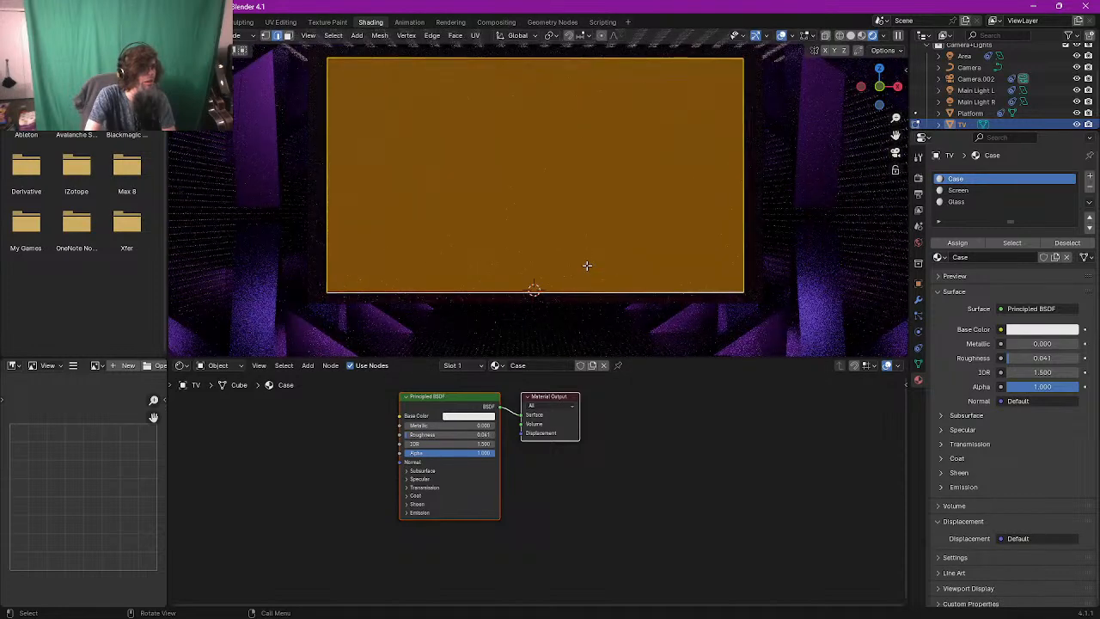
pyautogui.scroll(1, 587, 265)
pyautogui.press('Tab')
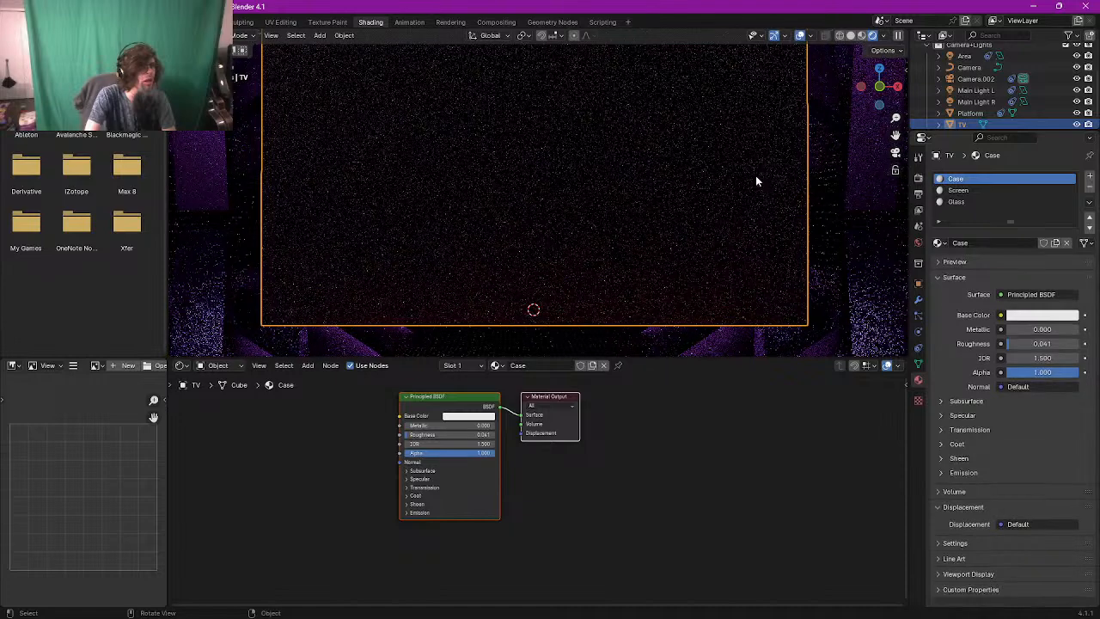
pyautogui.scroll(-2, 735, 206)
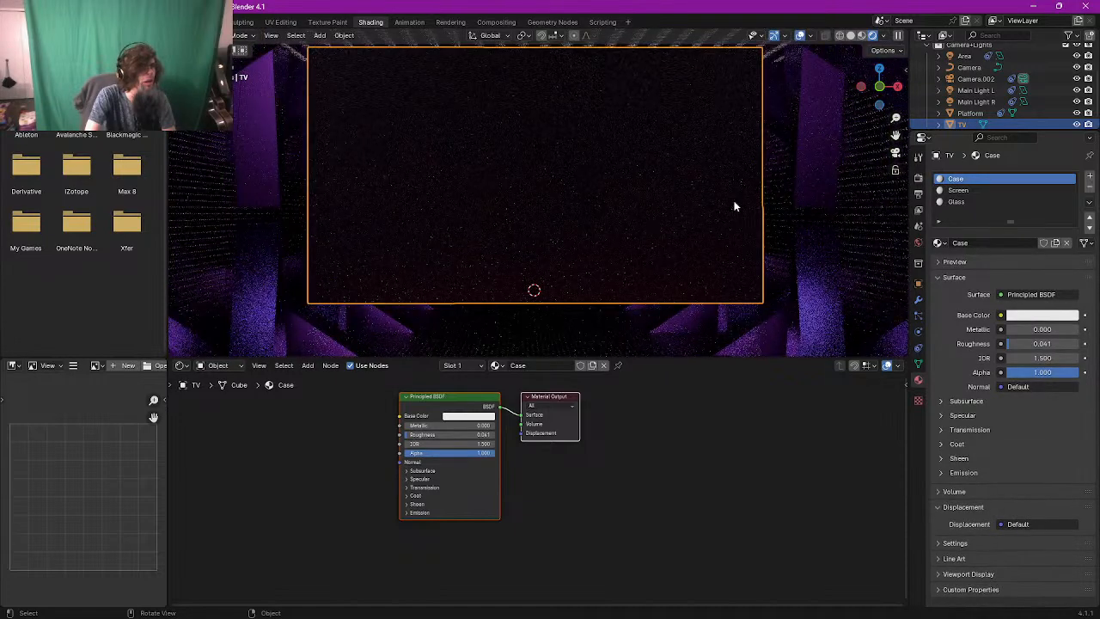
pyautogui.scroll(-2, 733, 210)
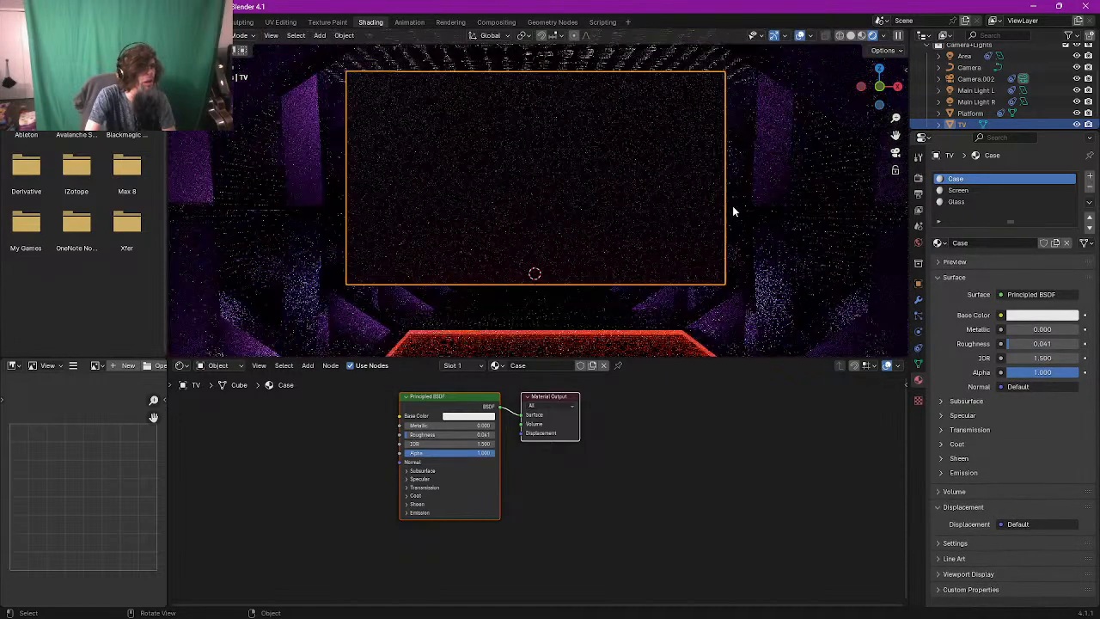
# Step: Assign the Glass material to the selected face covering the TV screen and return to object mode
pyautogui.click(964, 201)
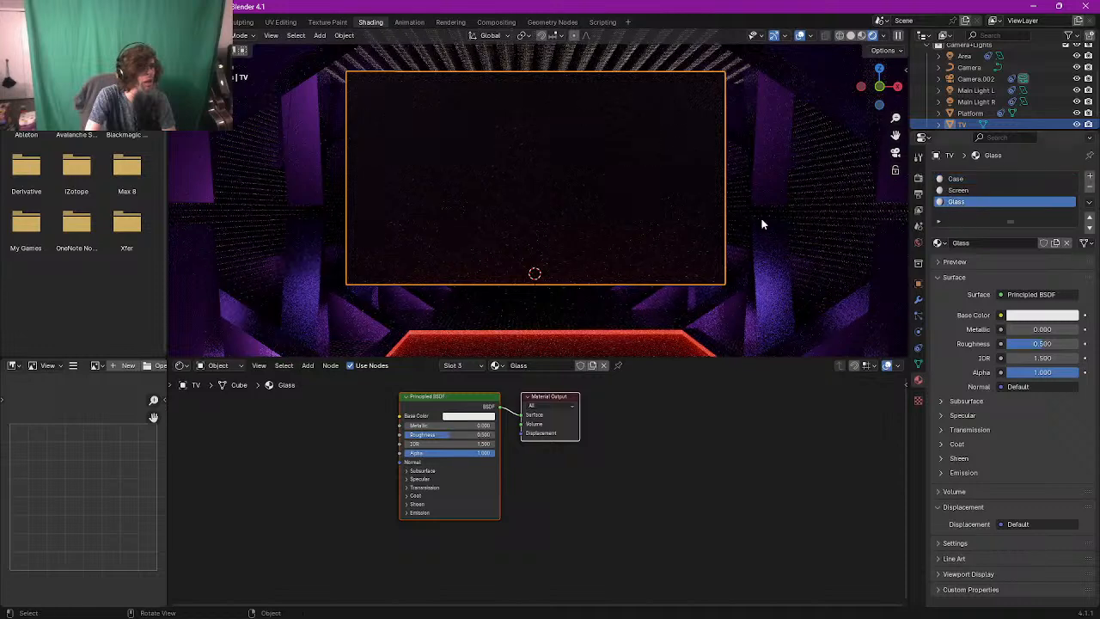
pyautogui.press('Tab')
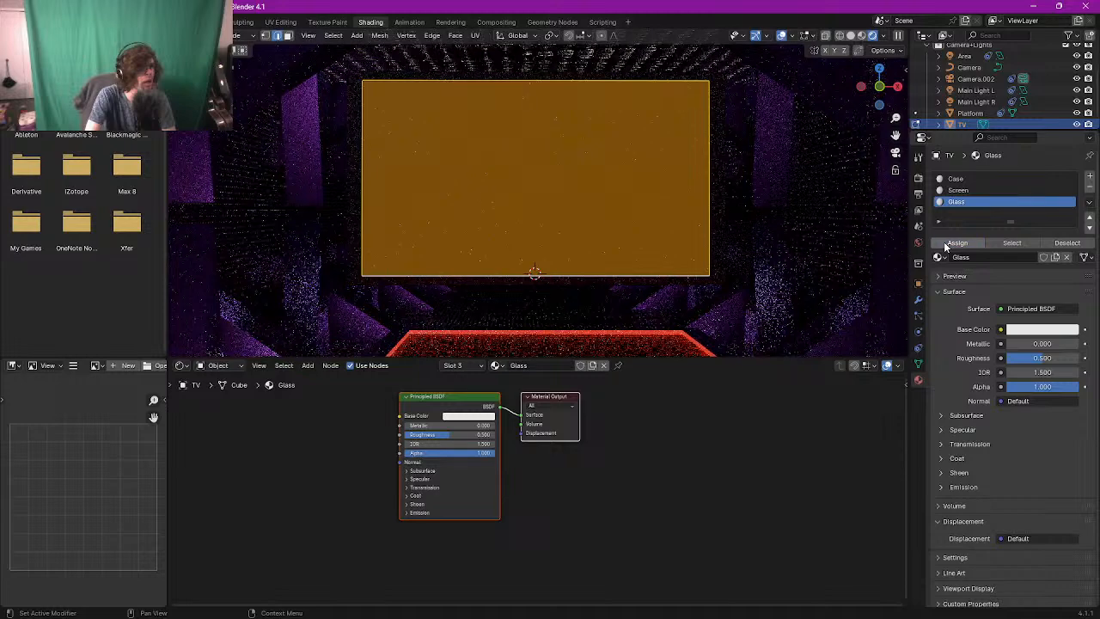
pyautogui.click(964, 181)
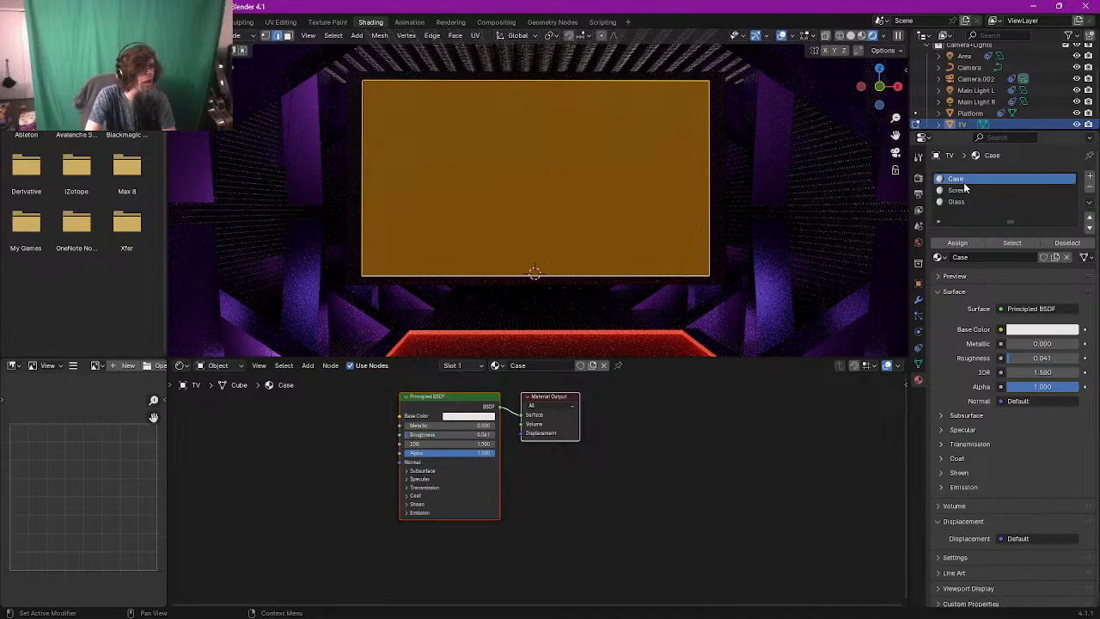
pyautogui.press('Tab')
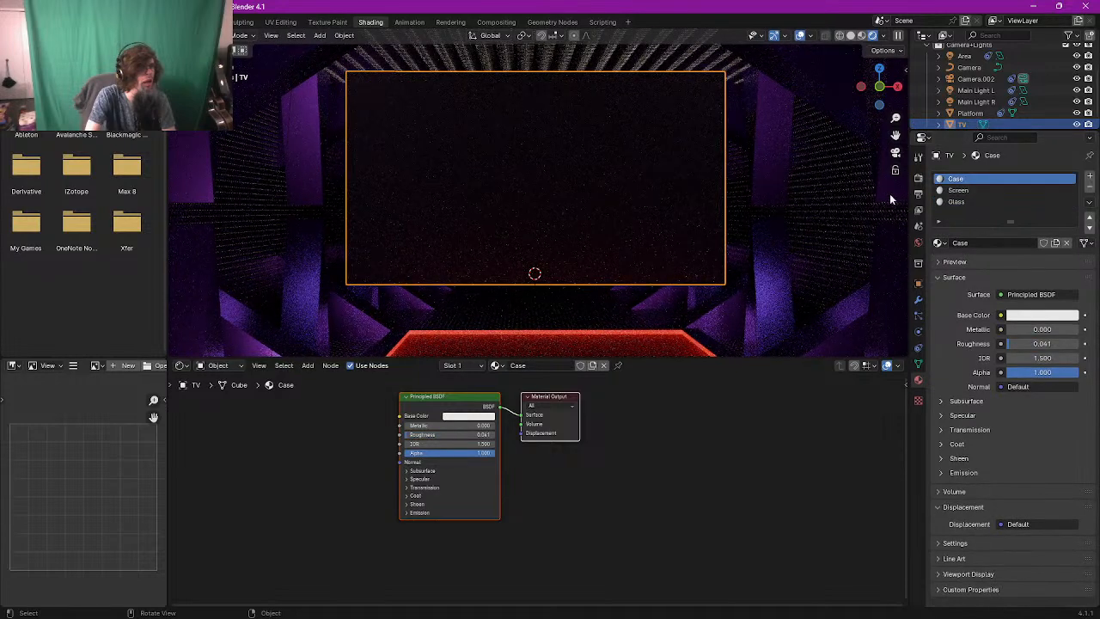
# Step: Check which TV faces use the Case material and look at the rendered TV from another angle
pyautogui.press('Tab')
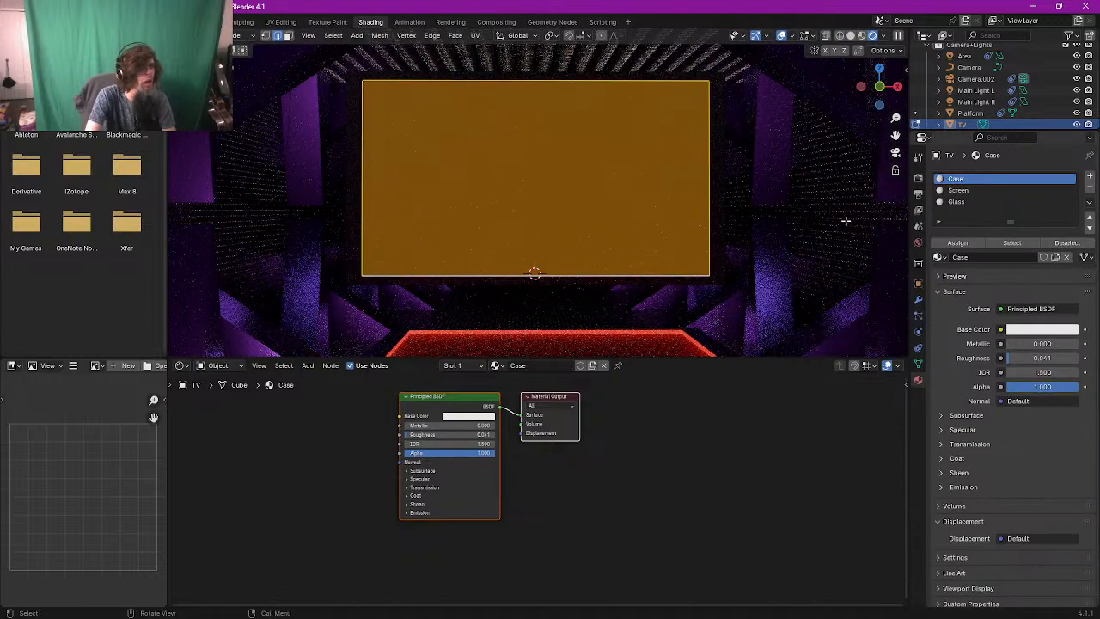
pyautogui.hotkey('alt', 'a')
pyautogui.click(988, 242)
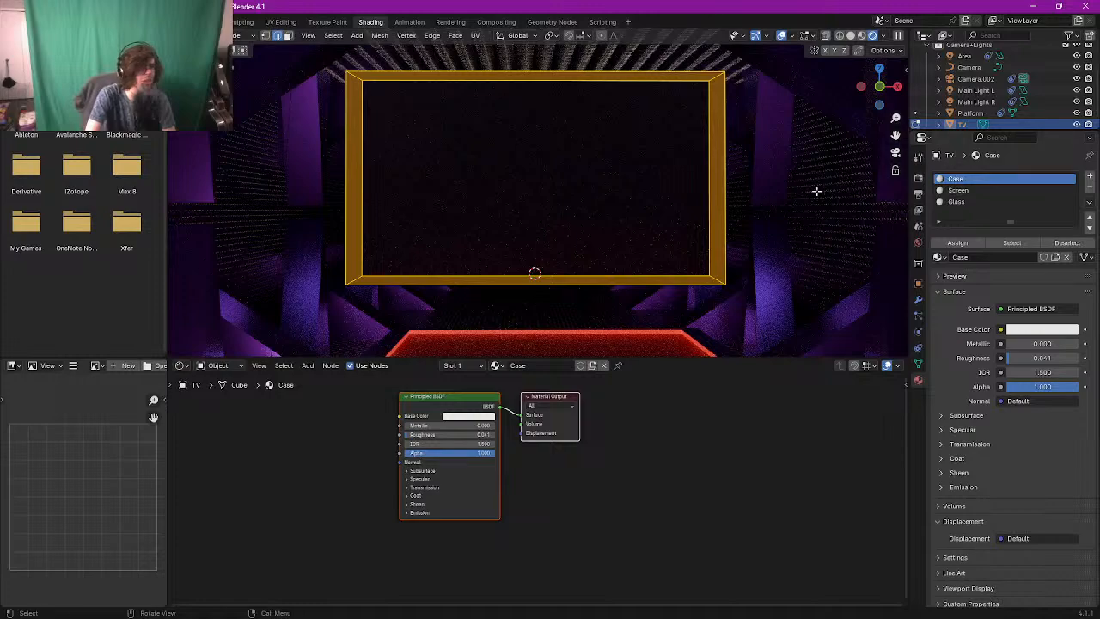
pyautogui.press('Tab')
pyautogui.moveTo(702, 170); pyautogui.dragTo(678, 209, button='middle')
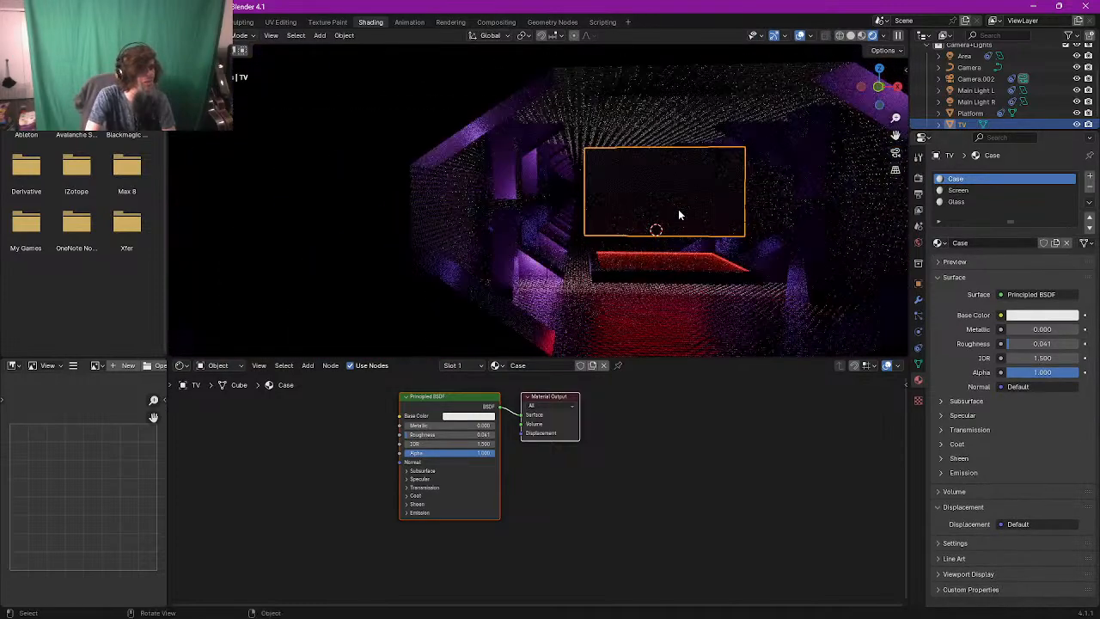
pyautogui.press('KP_Decimal')
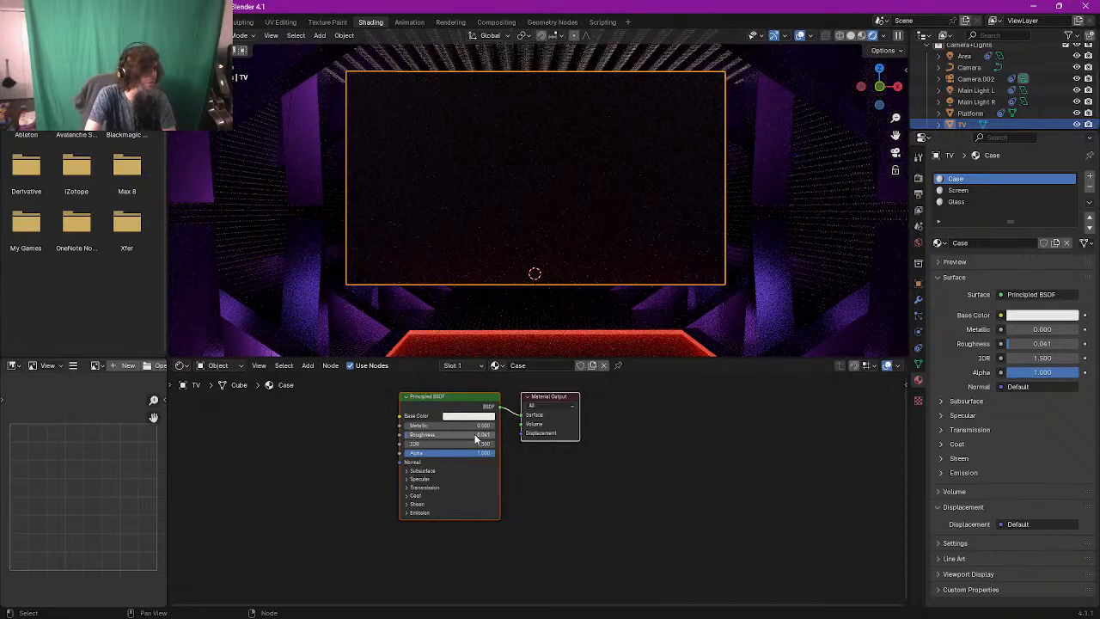
# Step: Darken the Case material's base color to near black and set its roughness to about 0.305
pyautogui.moveTo(476, 436); pyautogui.dragTo(473, 435)
pyautogui.click(468, 416)
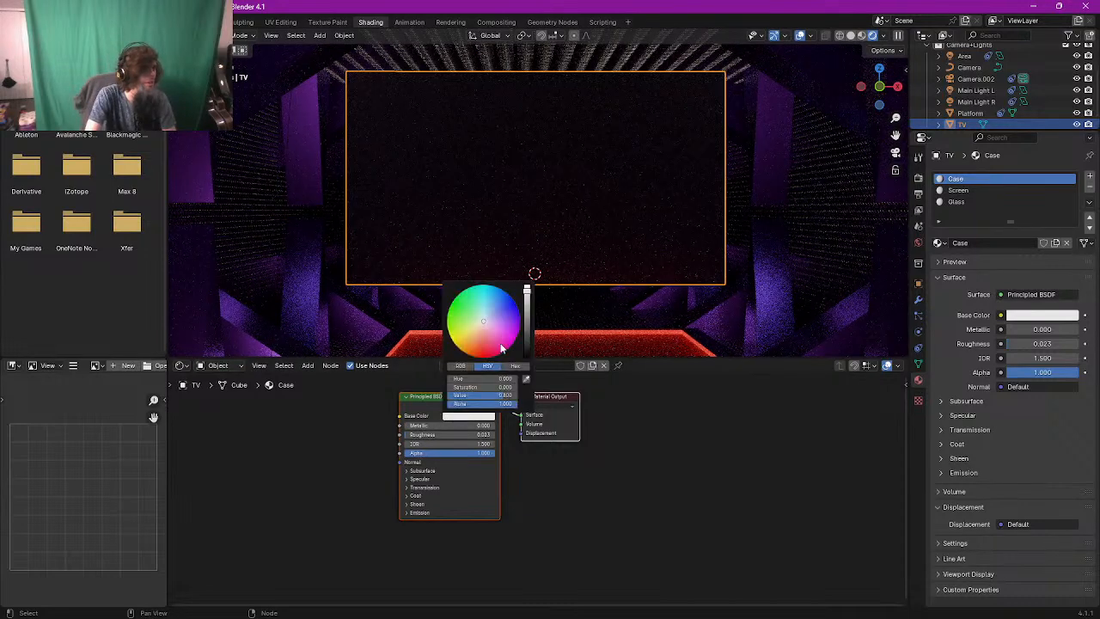
pyautogui.moveTo(526, 294); pyautogui.dragTo(527, 344)
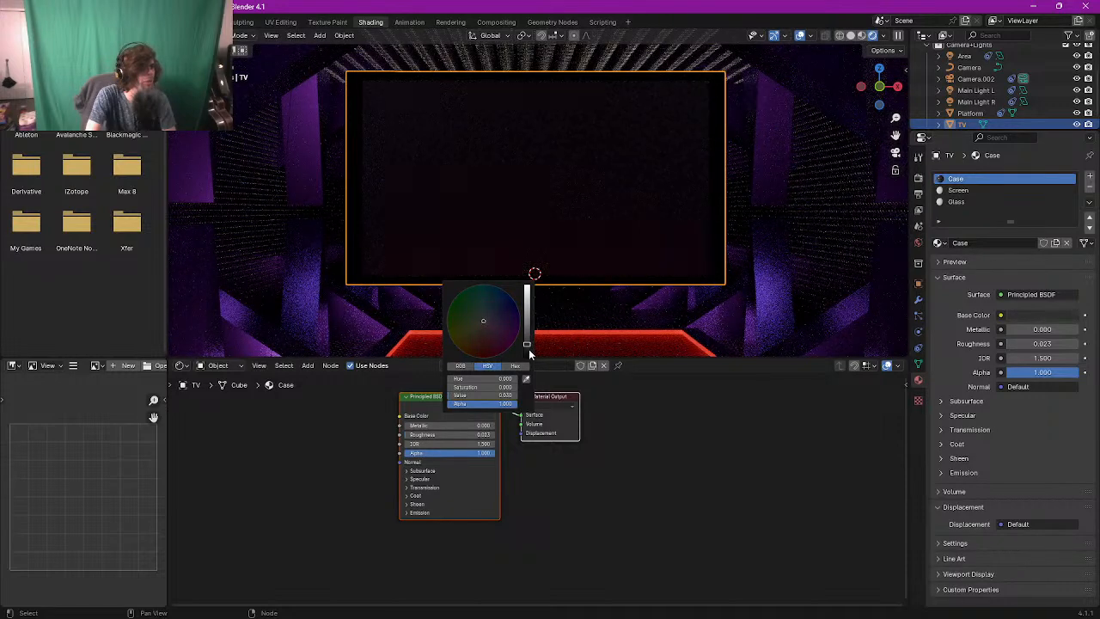
pyautogui.moveTo(471, 436); pyautogui.dragTo(404, 437)
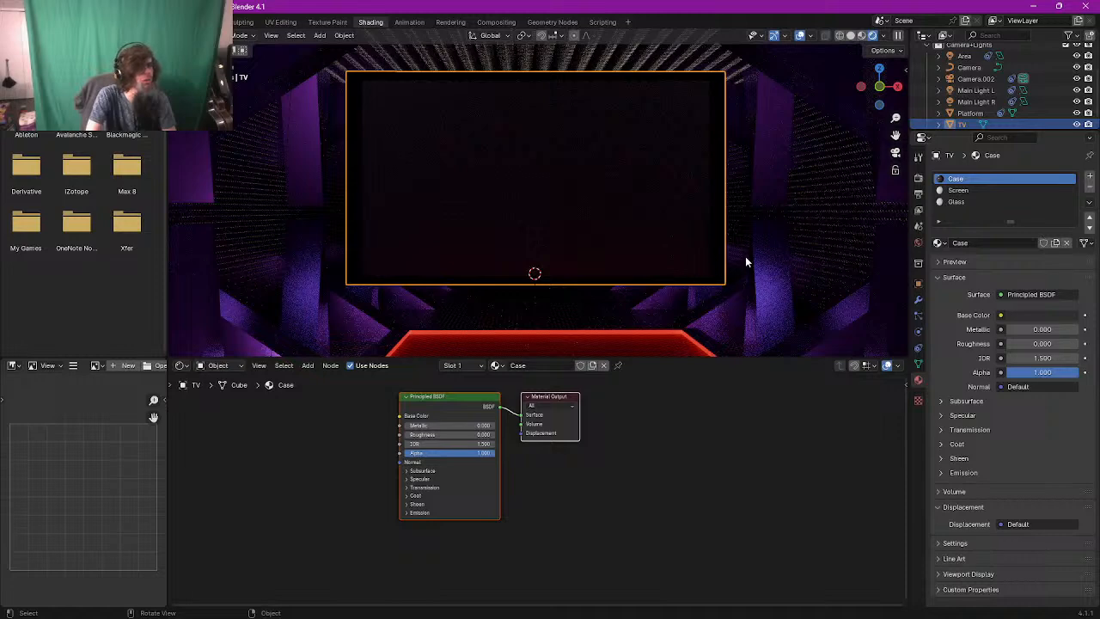
pyautogui.moveTo(447, 435); pyautogui.dragTo(672, 456)
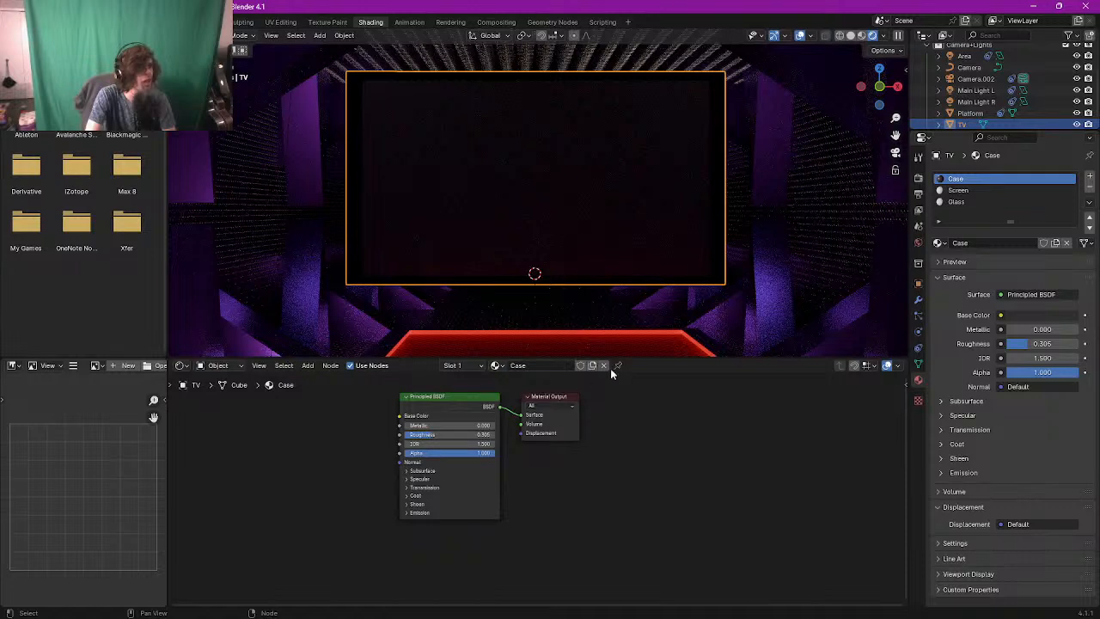
# Step: Replace the Glass material's Principled BSDF with a Glass BSDF connected to the Material Output's Surface
pyautogui.click(962, 202)
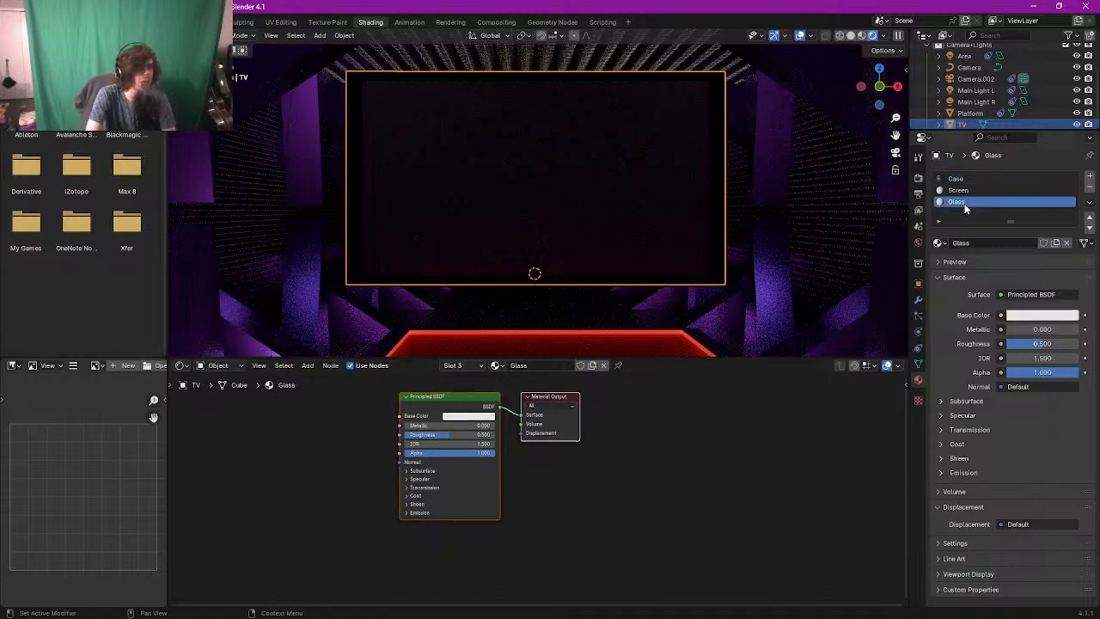
pyautogui.click(476, 400)
pyautogui.press('x')
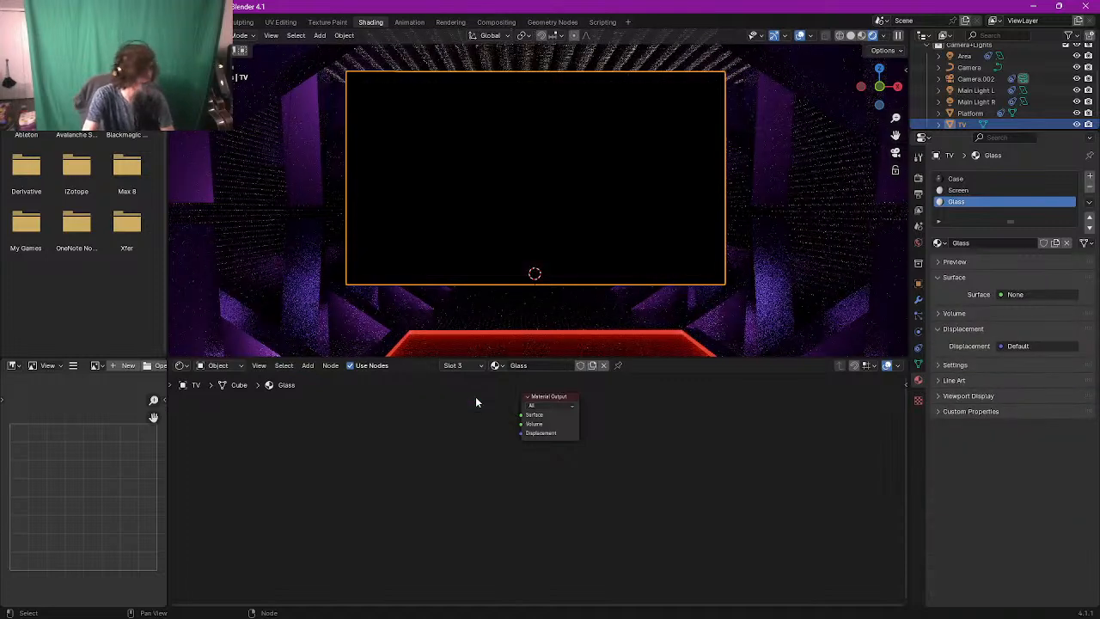
pyautogui.hotkey('shift', 'a')
pyautogui.write('gl')
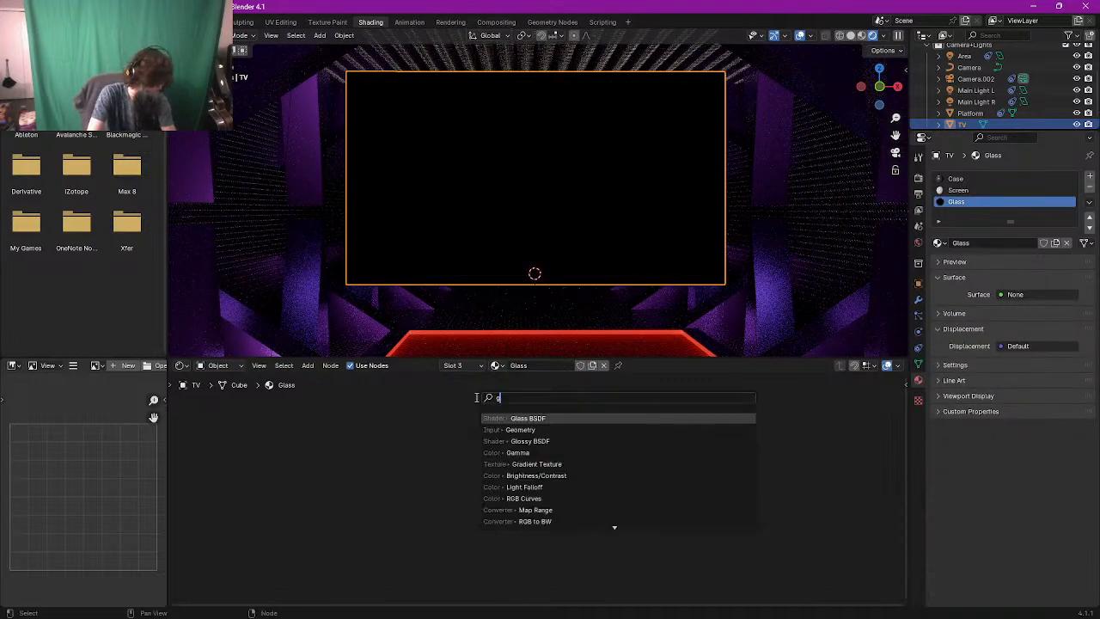
pyautogui.click(521, 419)
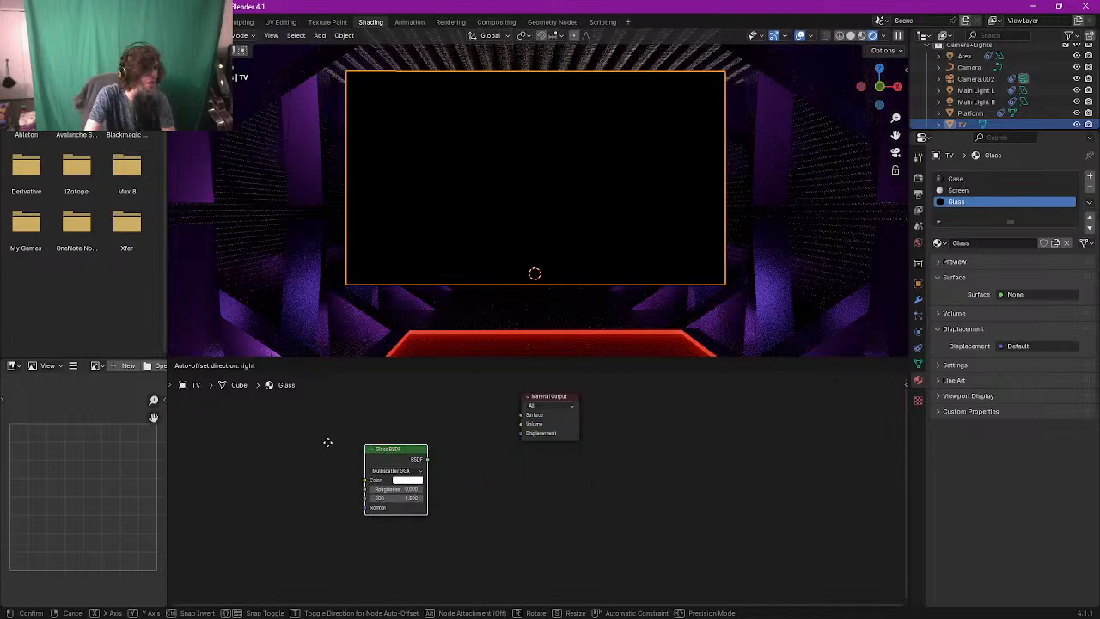
pyautogui.moveTo(351, 449); pyautogui.dragTo(520, 415)
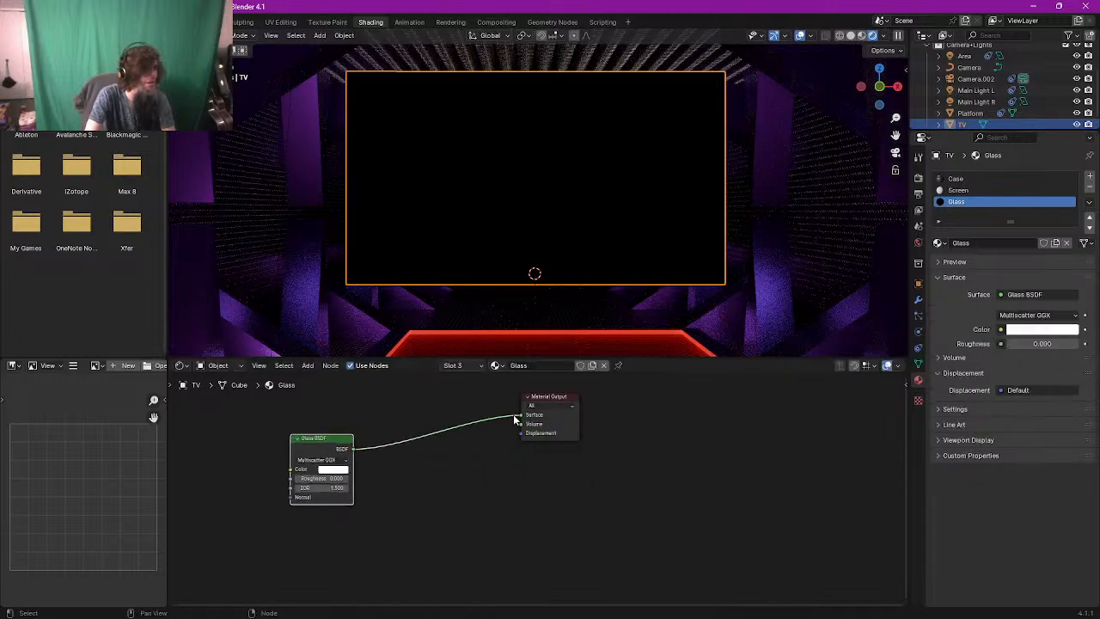
pyautogui.moveTo(335, 438); pyautogui.dragTo(370, 488)
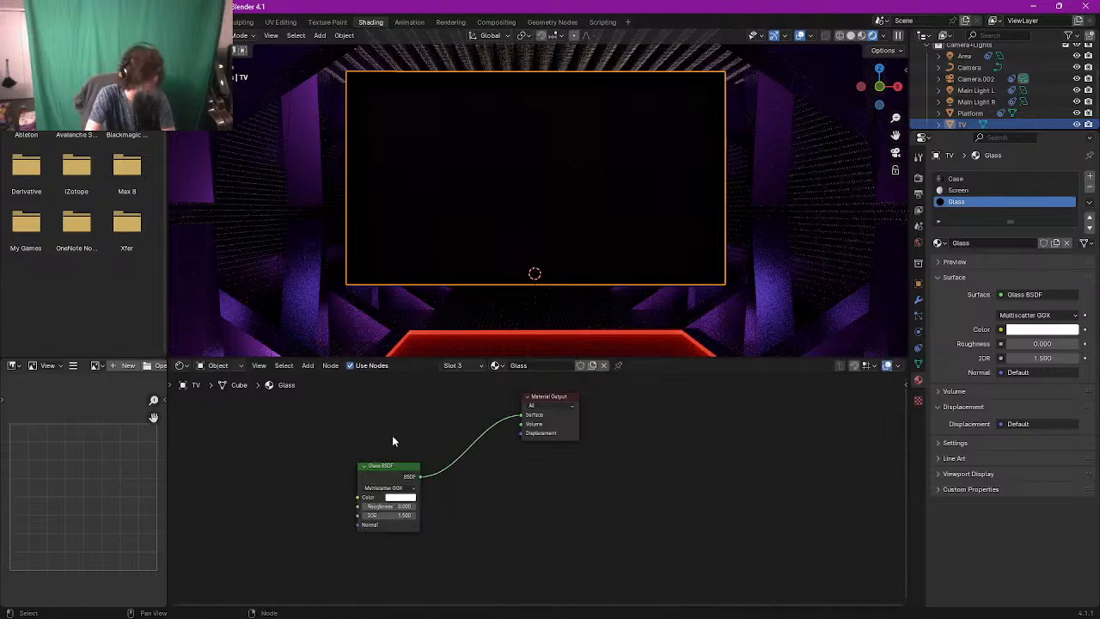
# Step: Add a Transparent BSDF node above the Glass BSDF in the Glass material
pyautogui.hotkey('shift', 'a')
pyautogui.write('tra')
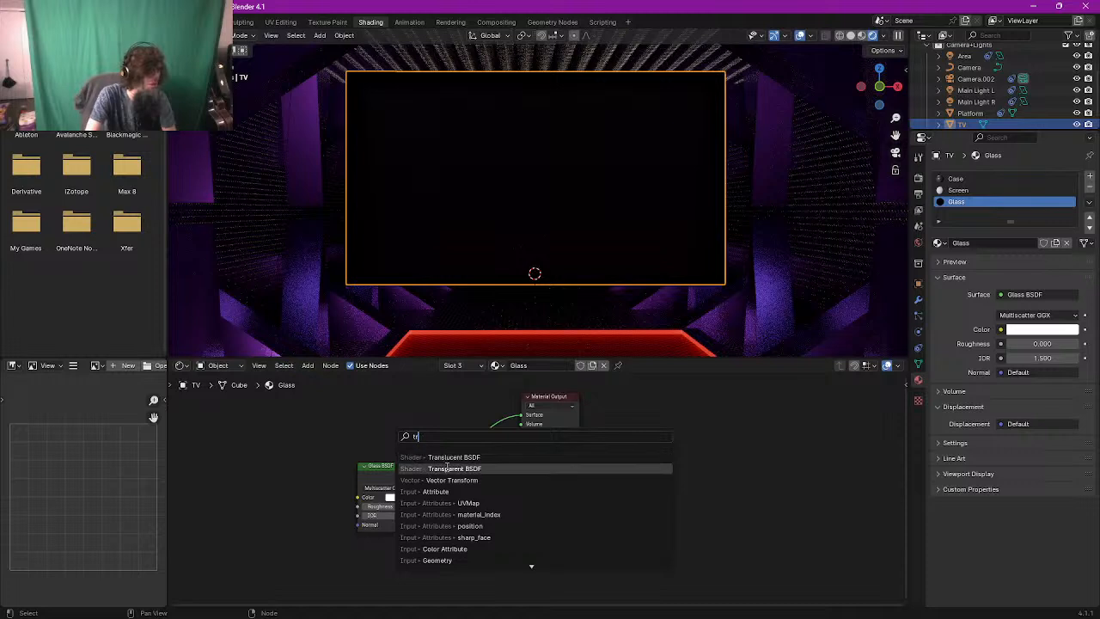
pyautogui.press('Return')
pyautogui.click(362, 414)
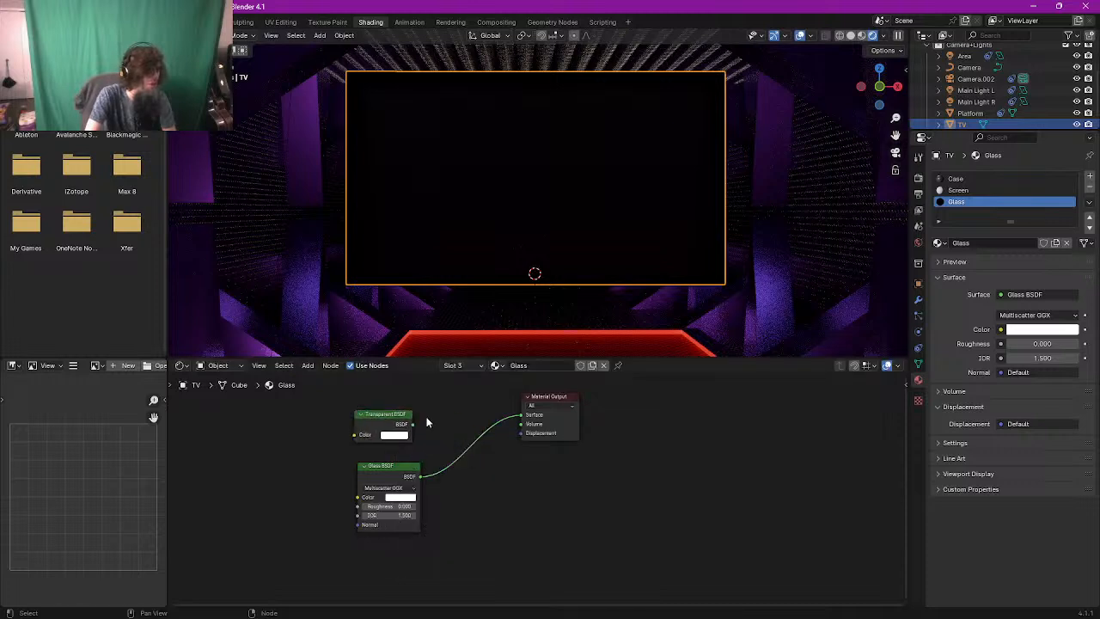
# Step: Blend the Glass BSDF and Transparent BSDF through a Mix Shader feeding the Material Output, with a factor of about 0.808
pyautogui.hotkey('shift', 'a')
pyautogui.write('mix')
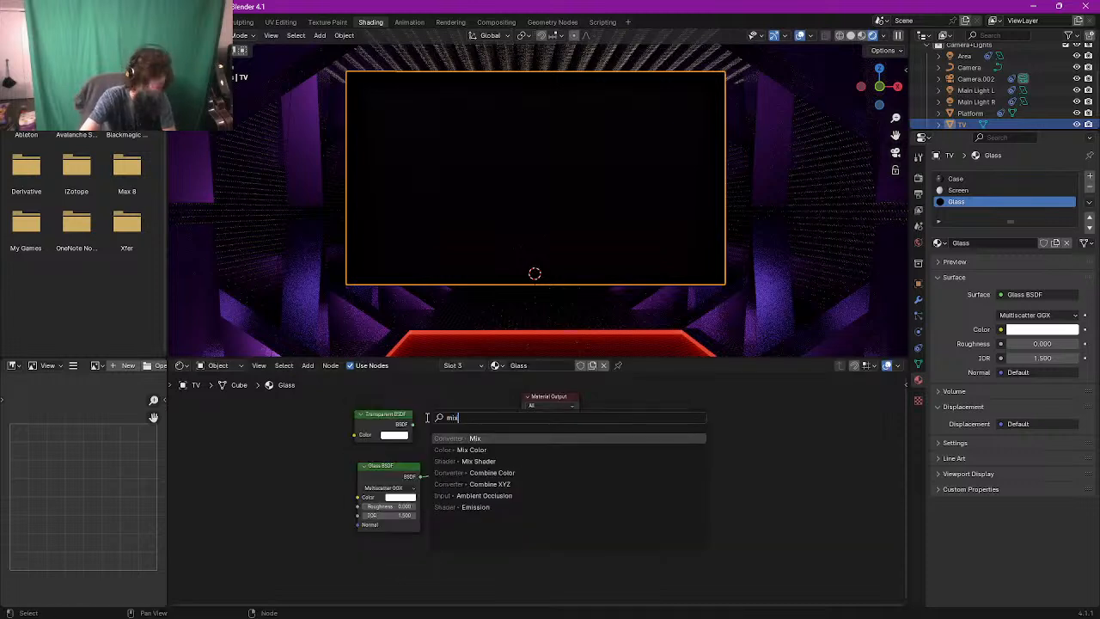
pyautogui.click(464, 460)
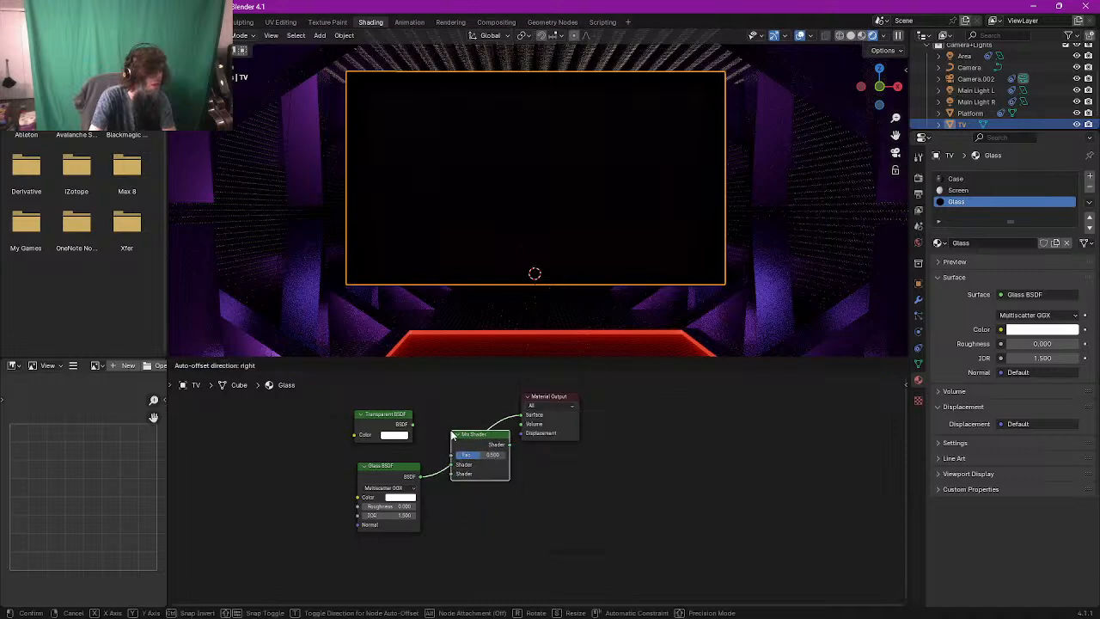
pyautogui.click(453, 436)
pyautogui.moveTo(413, 424); pyautogui.dragTo(508, 454)
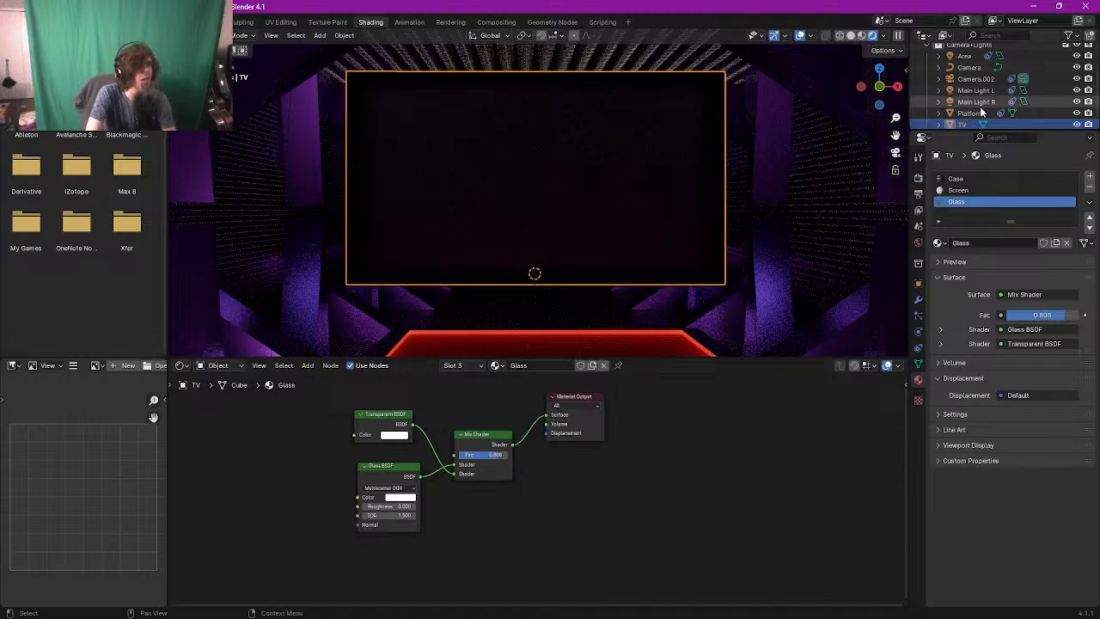
# Step: Add an Image Sequence texture to the Screen material and browse to the green screen footage folder
pyautogui.click(985, 190)
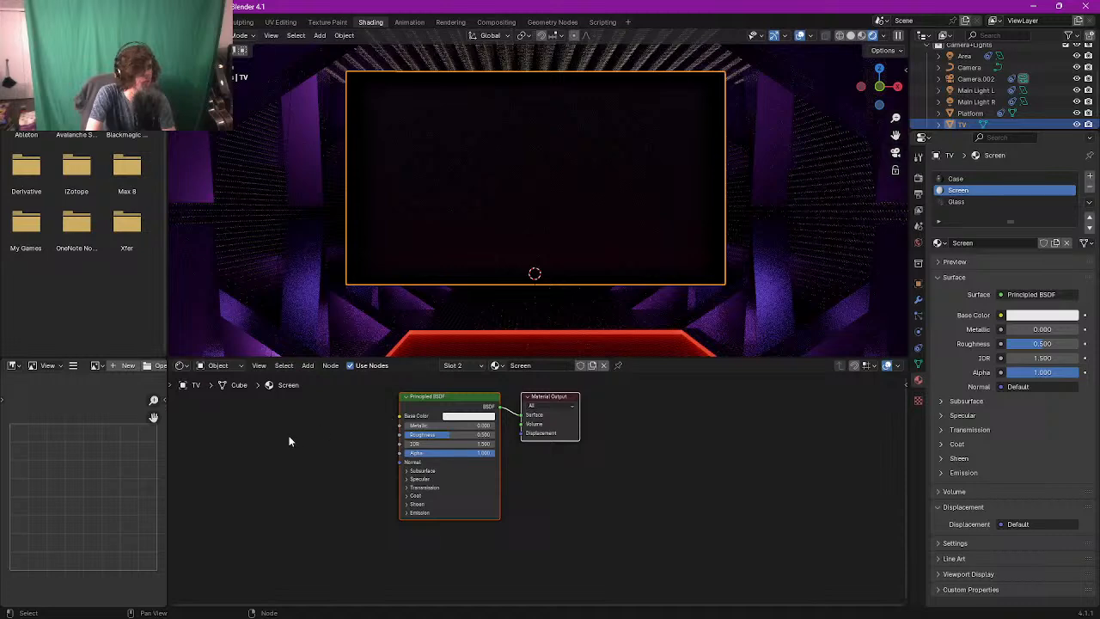
pyautogui.hotkey('shift', 'a')
pyautogui.write('image')
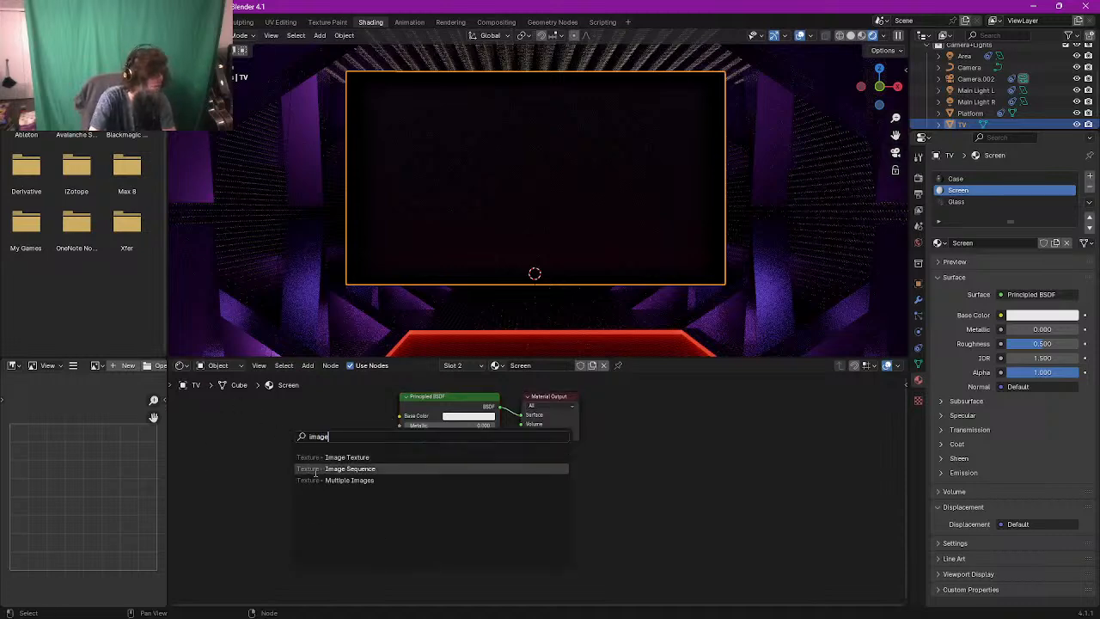
pyautogui.click(316, 469)
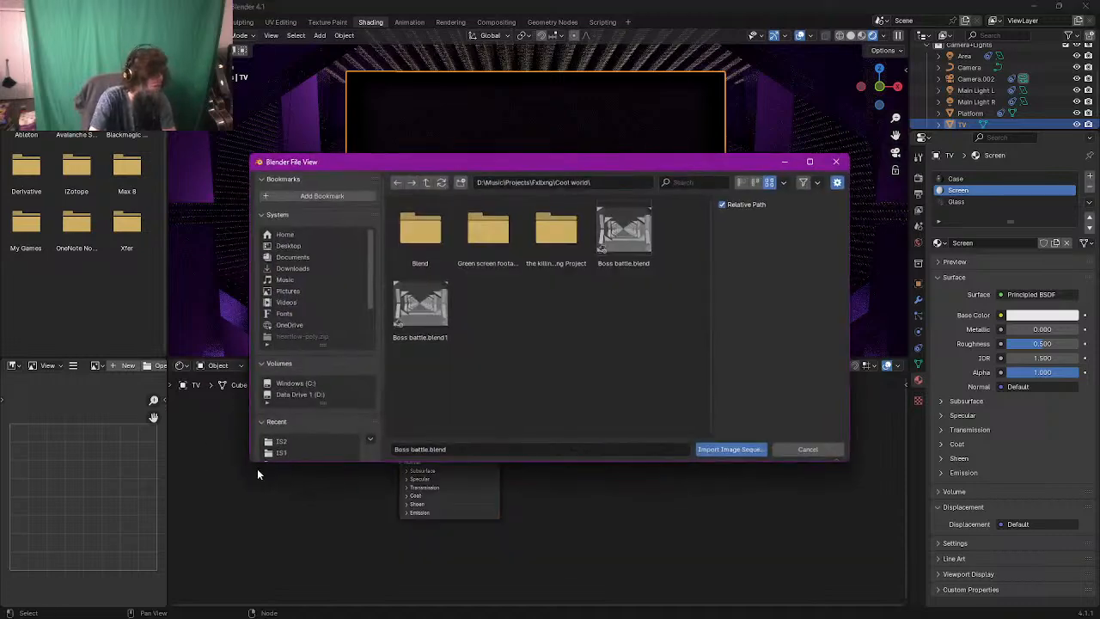
pyautogui.click(507, 225)
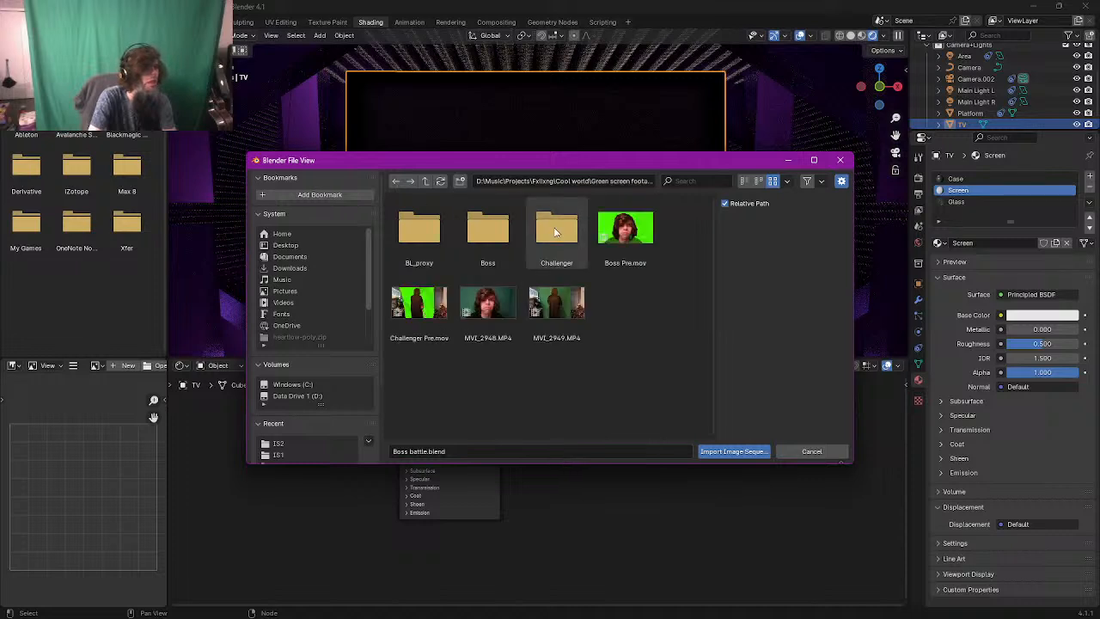
pyautogui.click(540, 241)
pyautogui.click(484, 230)
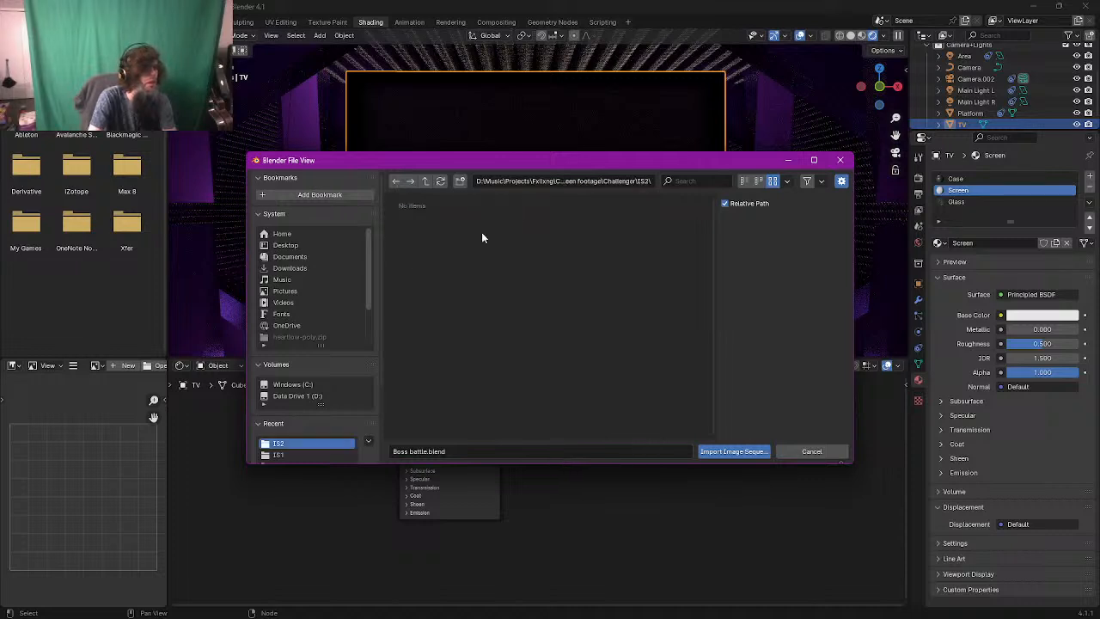
pyautogui.click(426, 183)
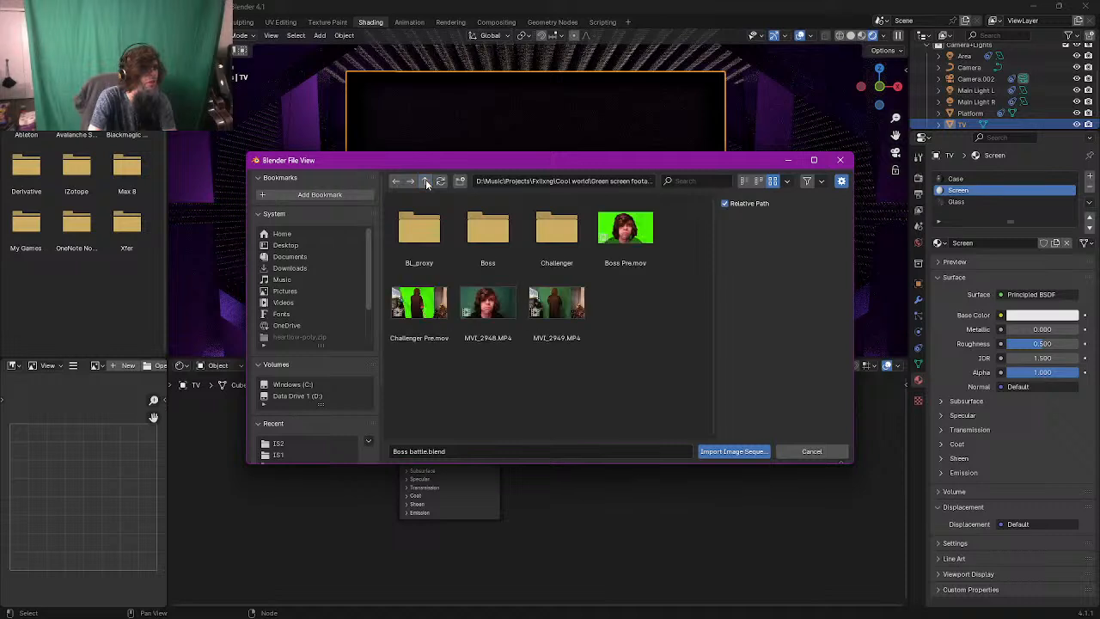
# Step: Import all the TDMovieOut PNG frames from the Boss folder as the sequence and place its node before the Principled BSDF
pyautogui.doubleClick(494, 227)
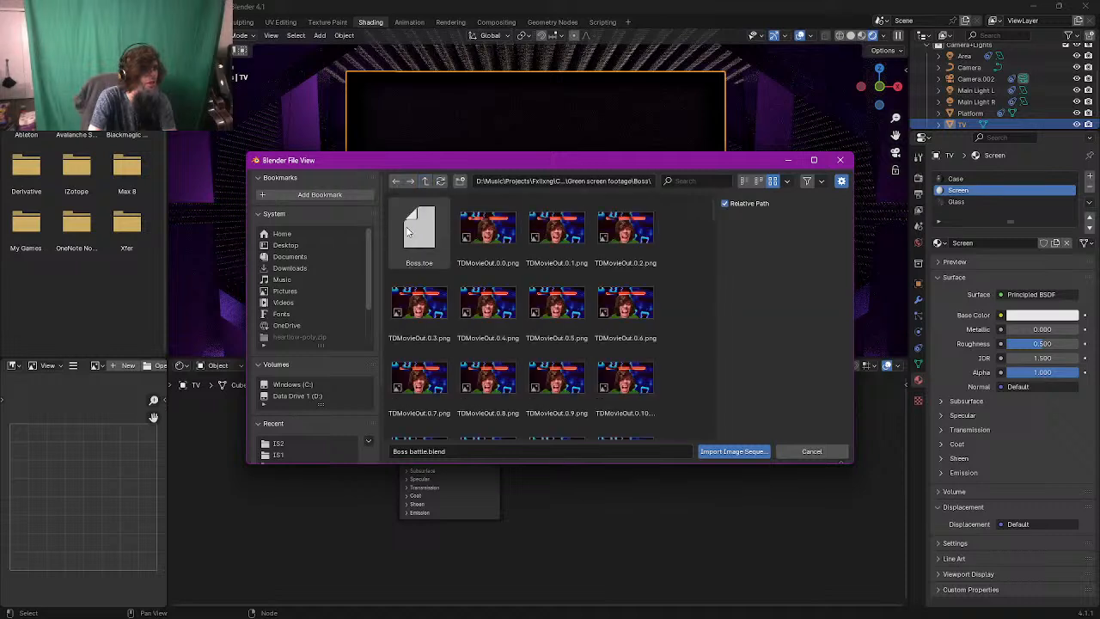
pyautogui.click(481, 235)
pyautogui.press('a')
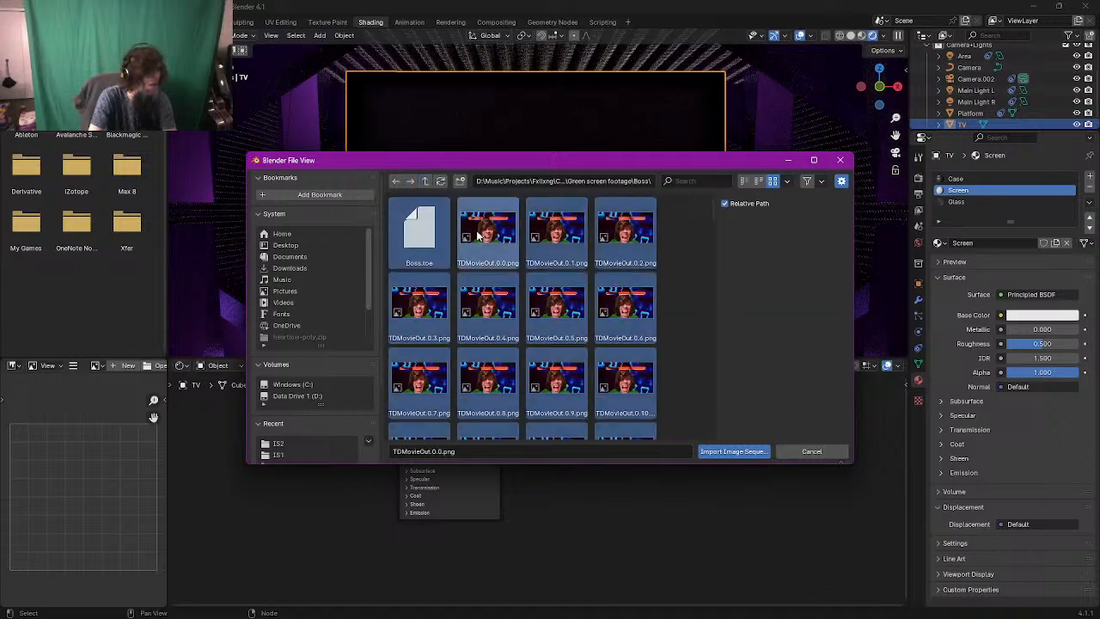
pyautogui.scroll(-2, 516, 245)
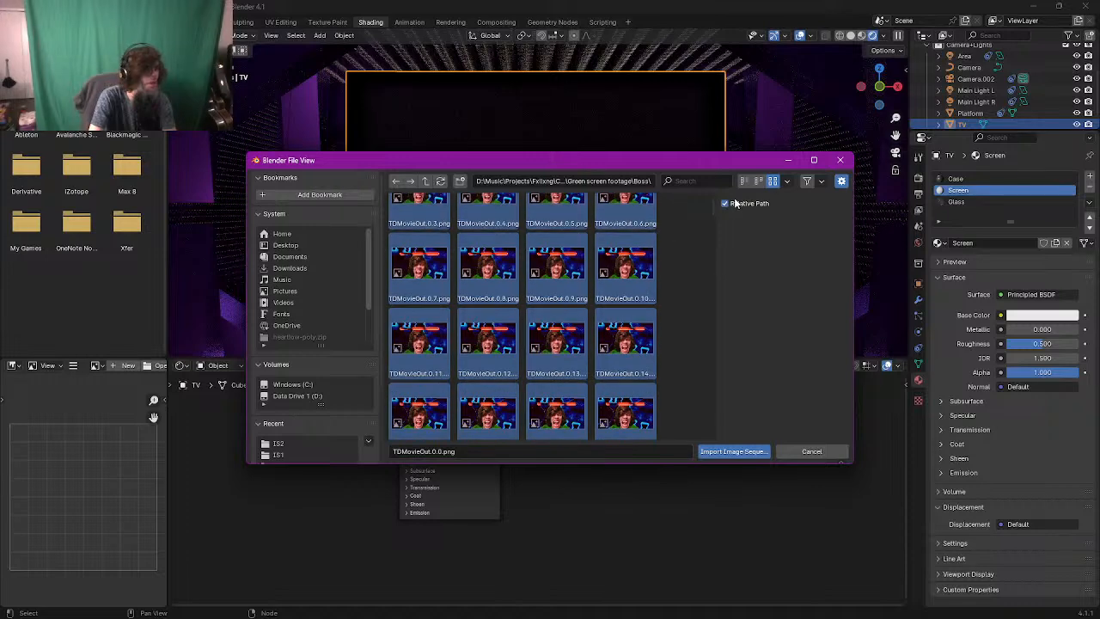
pyautogui.moveTo(713, 206); pyautogui.dragTo(717, 438)
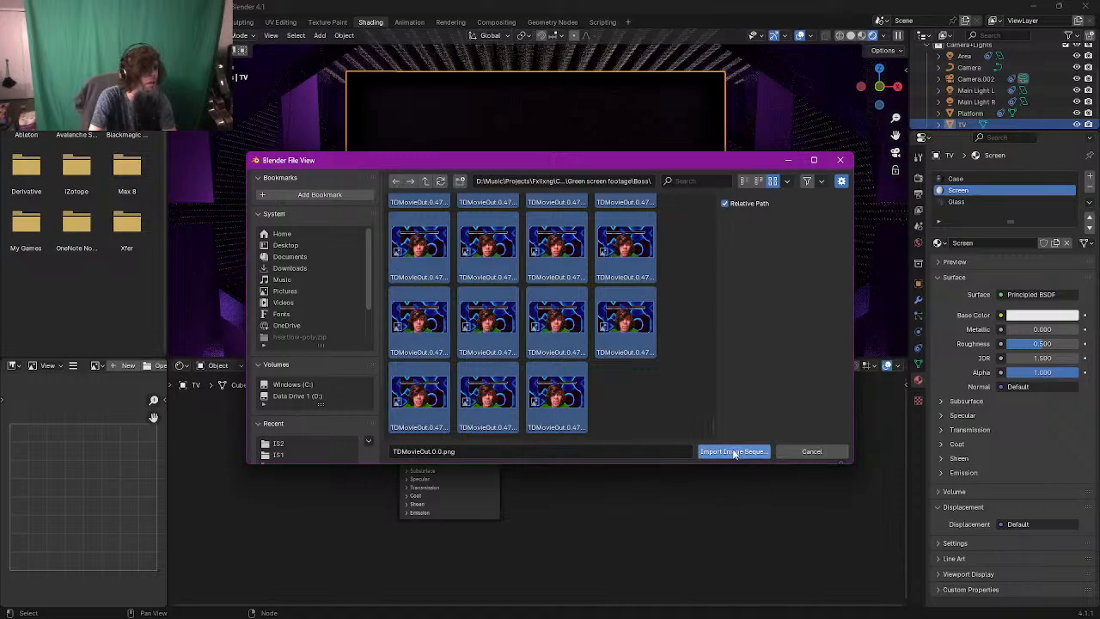
pyautogui.click(722, 452)
pyautogui.click(219, 415)
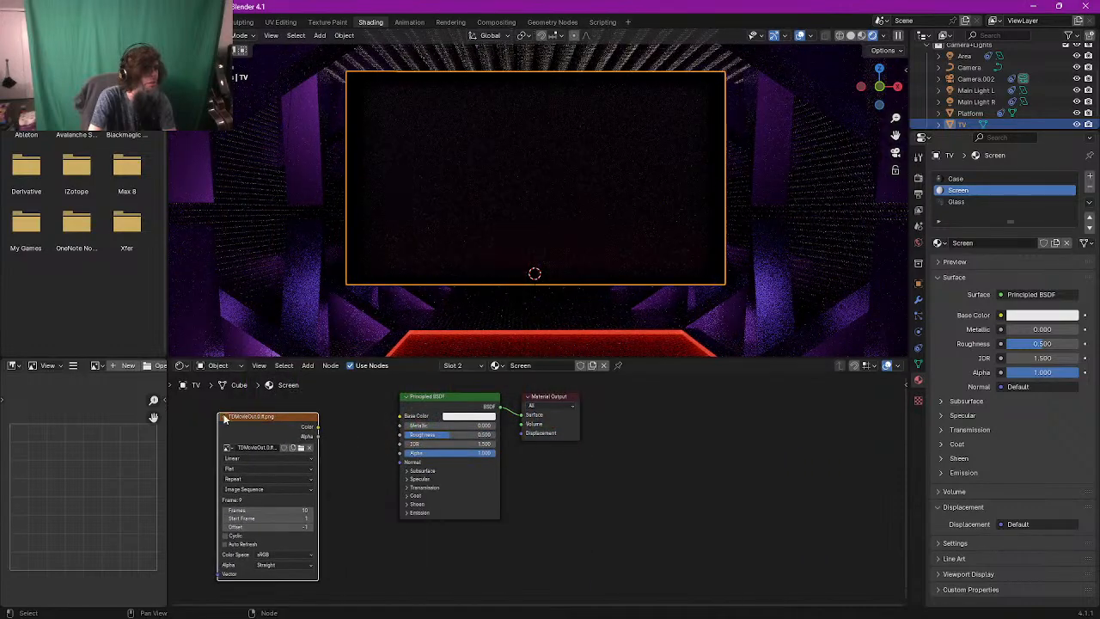
# Step: Enable Cyclic and Auto Refresh on the image sequence and connect its Color to the Principled BSDF's Base Color and Emission Color
pyautogui.moveTo(247, 536); pyautogui.dragTo(245, 544)
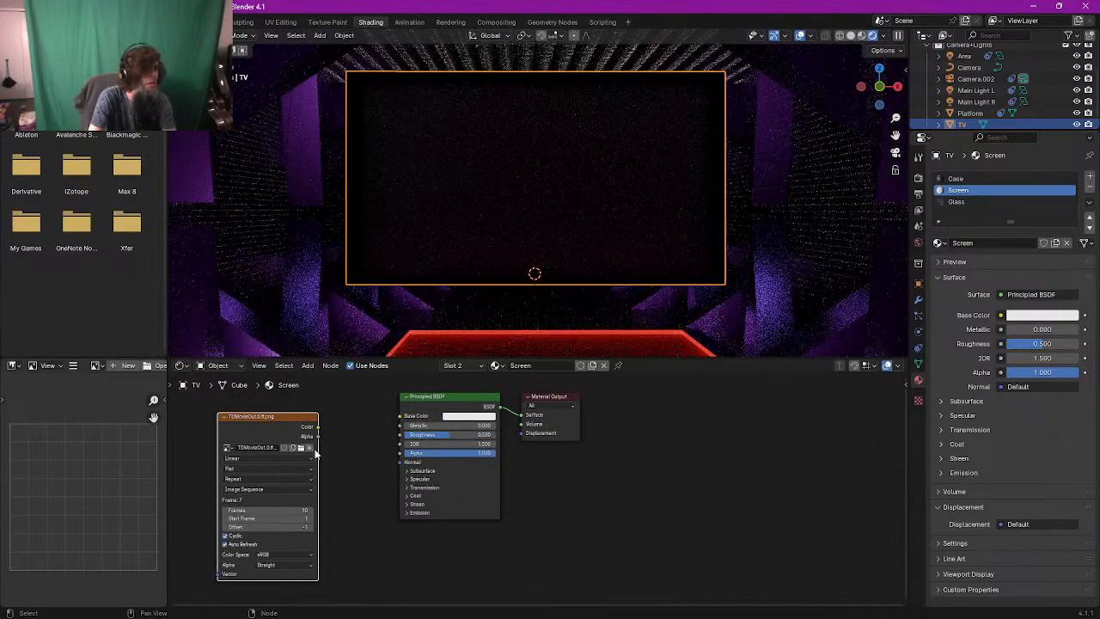
pyautogui.moveTo(318, 427); pyautogui.dragTo(399, 415)
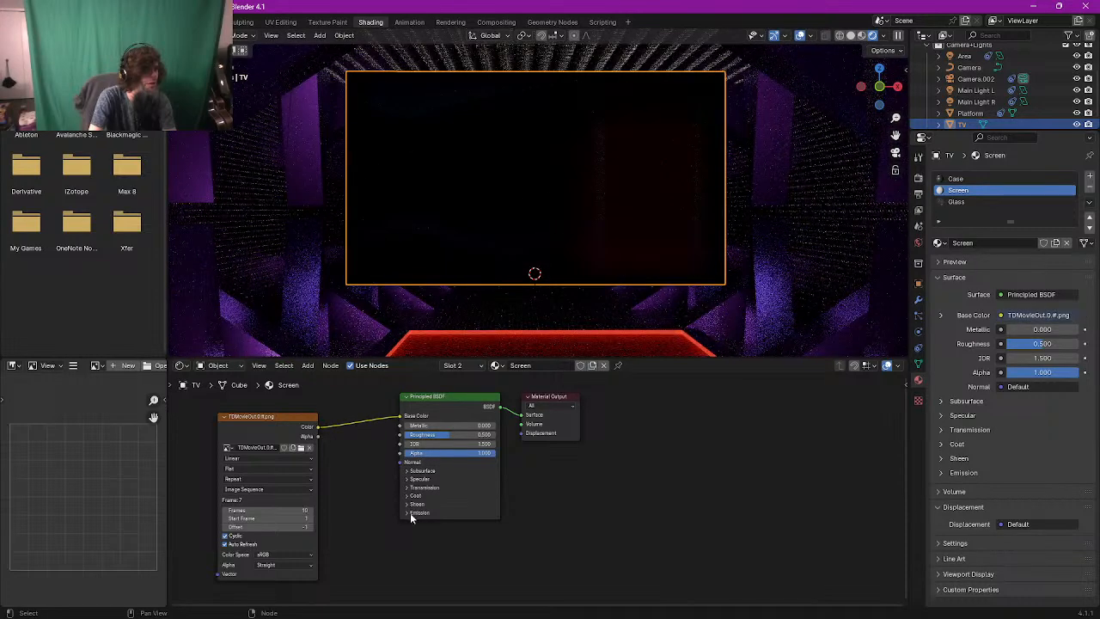
pyautogui.click(409, 513)
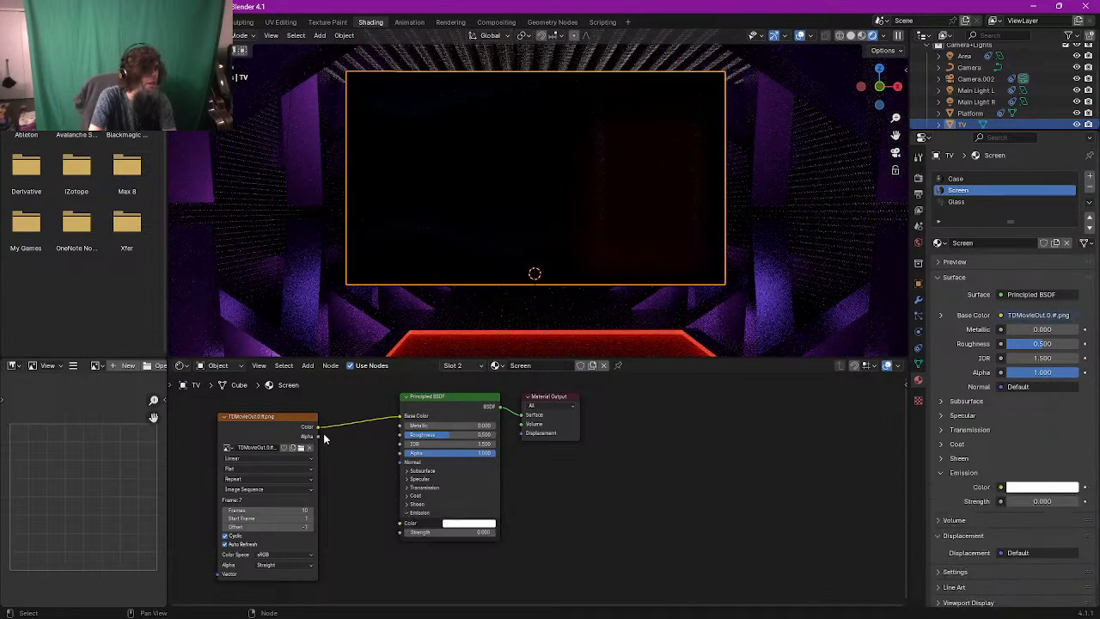
pyautogui.moveTo(317, 427); pyautogui.dragTo(400, 522)
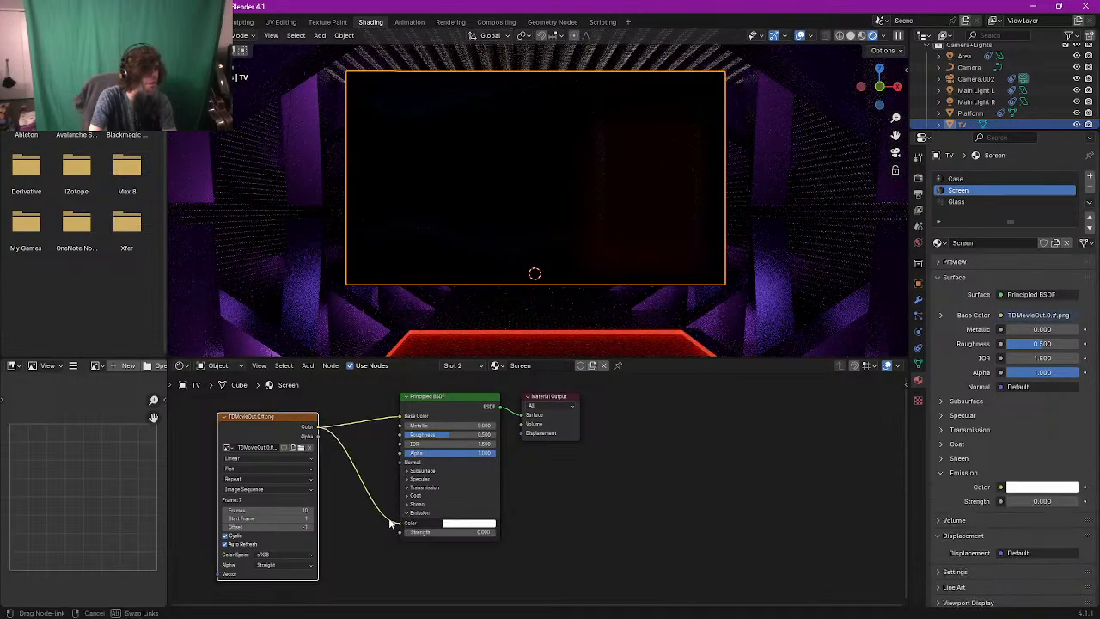
# Step: Set the Screen material's emission strength to 2
pyautogui.click(444, 531)
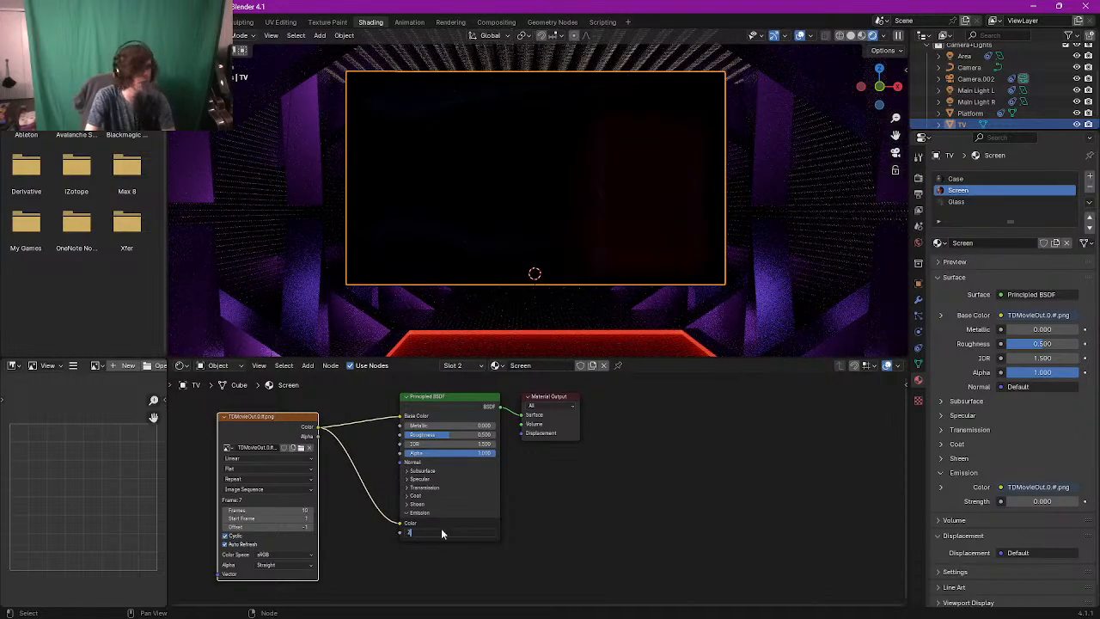
pyautogui.write('2')
pyautogui.press('Return')
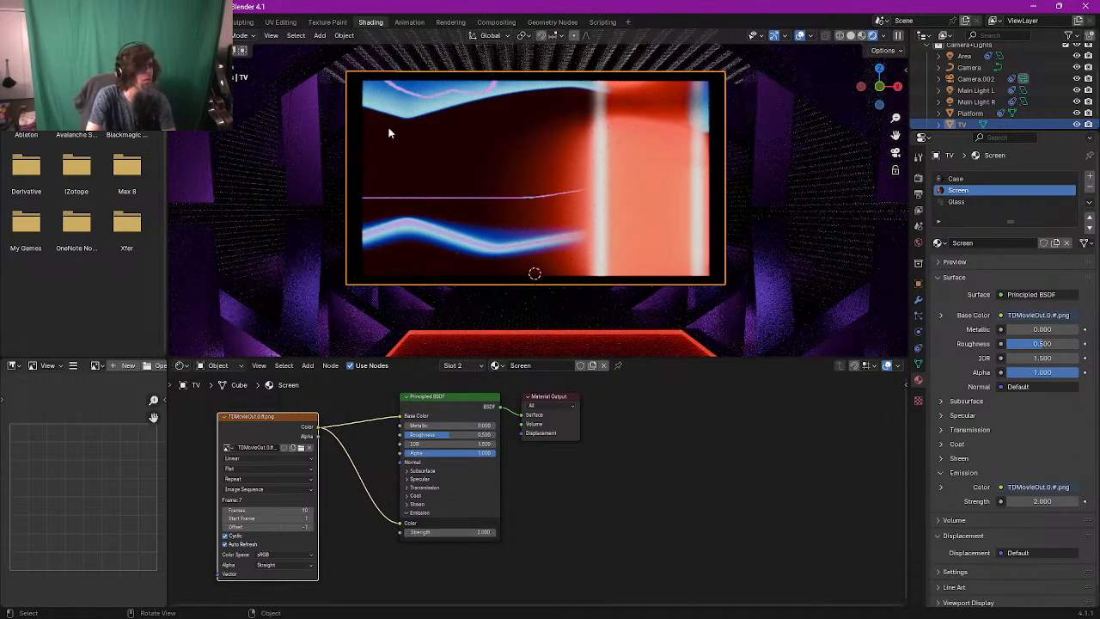
# Step: Switch to UV editing and select only the TV face assigned to the Screen material
pyautogui.click(280, 22)
pyautogui.moveTo(647, 323); pyautogui.dragTo(643, 331, button='middle')
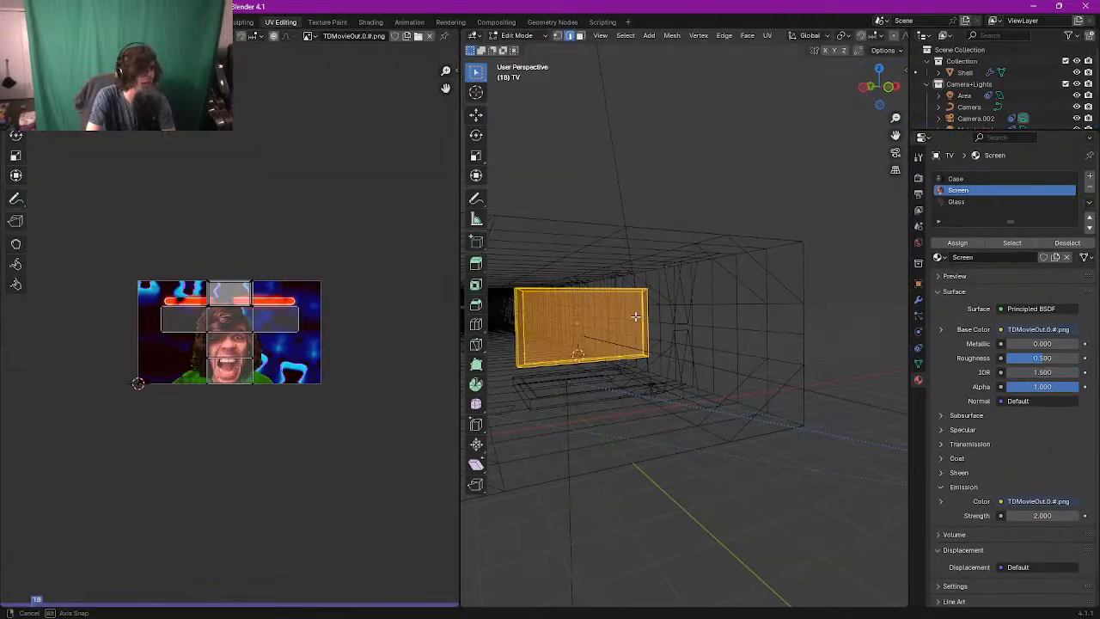
pyautogui.click(807, 317)
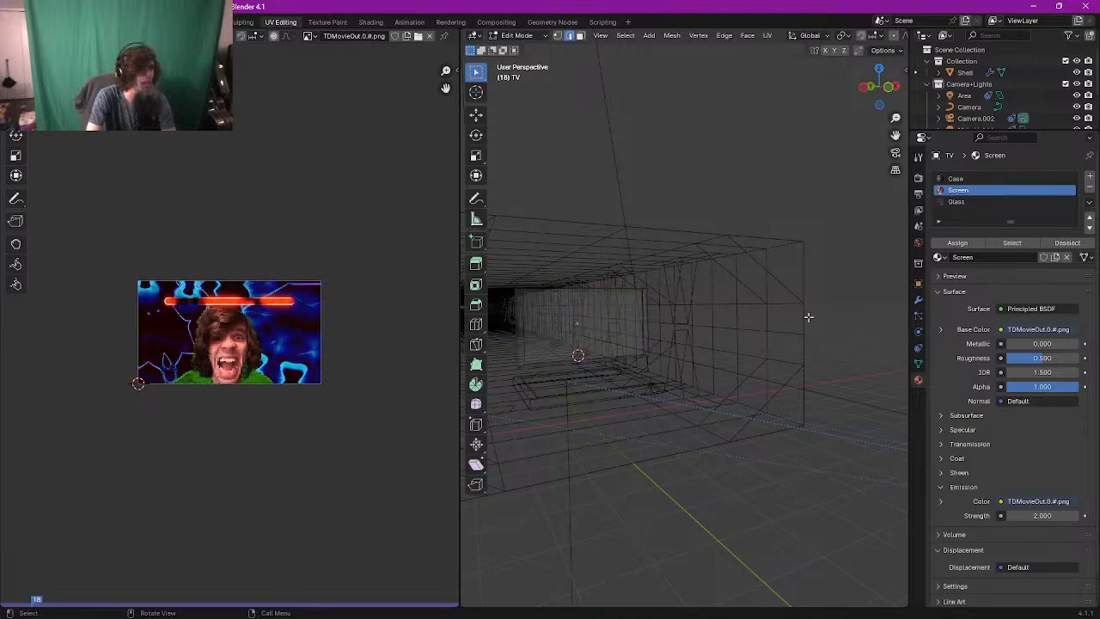
pyautogui.click(1005, 244)
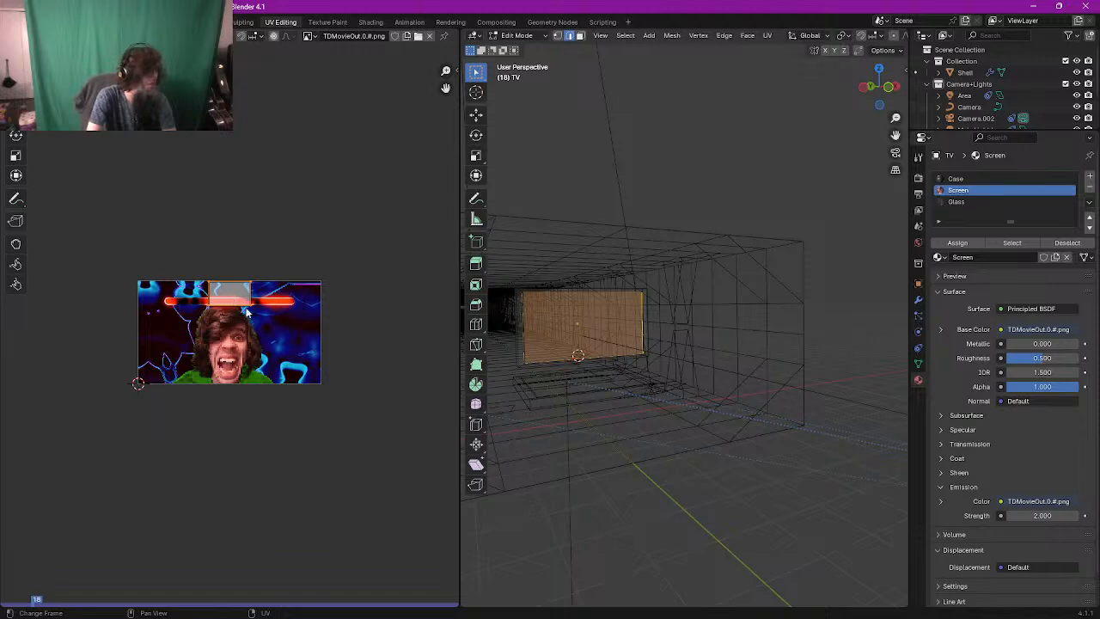
# Step: Stretch the Screen face's UV island vertically and move it down over the middle of the image
pyautogui.press('g')
pyautogui.press('y')
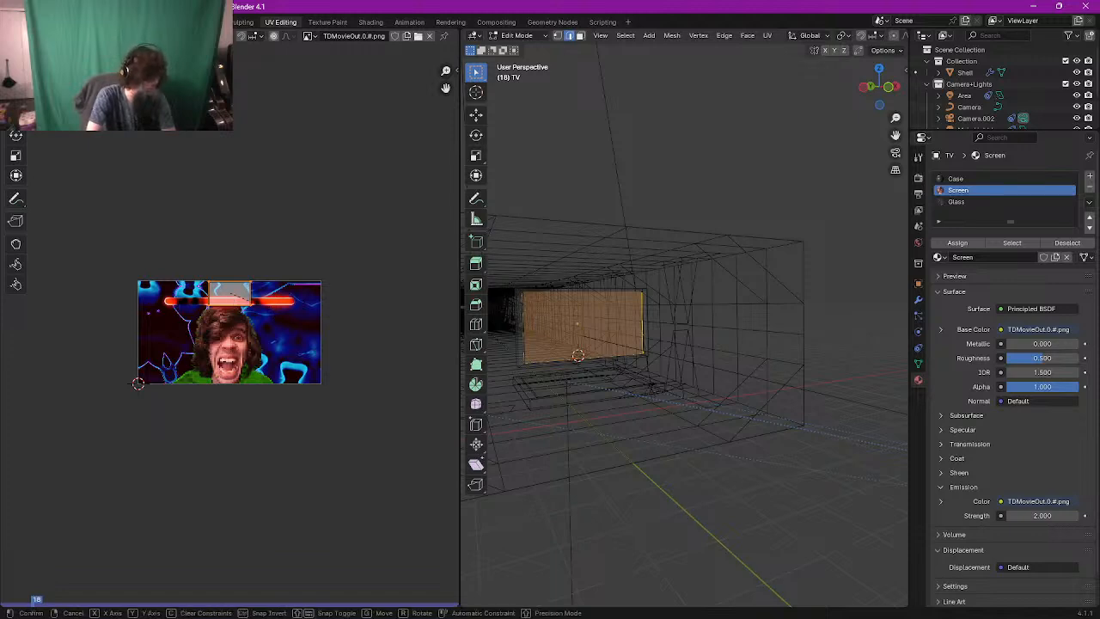
pyautogui.click(368, 313)
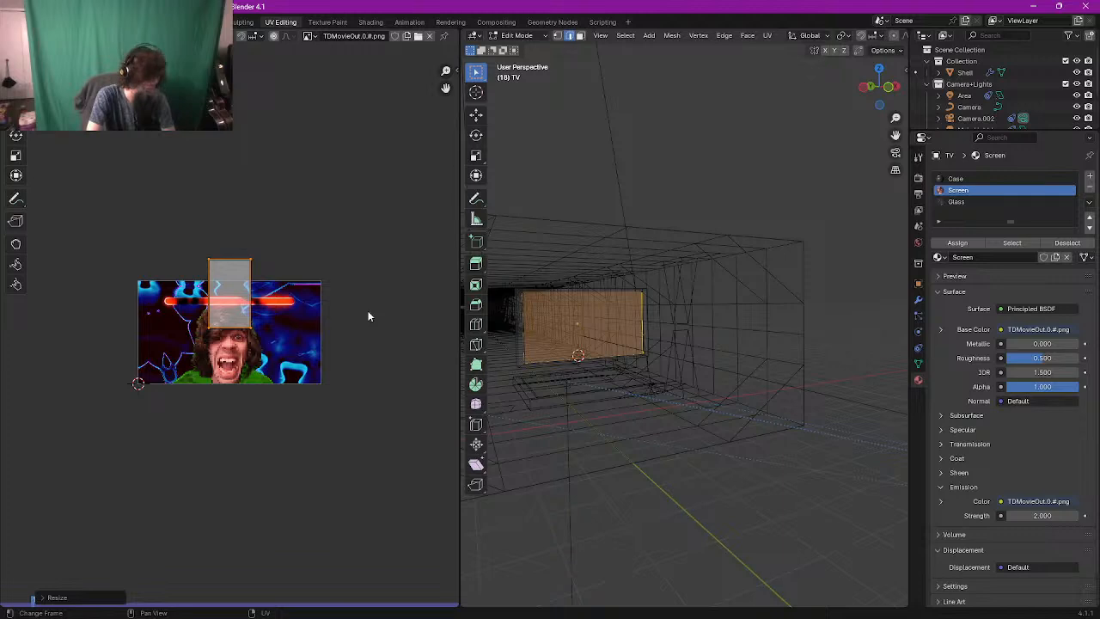
pyautogui.press('g')
pyautogui.press('y')
pyautogui.click(367, 346)
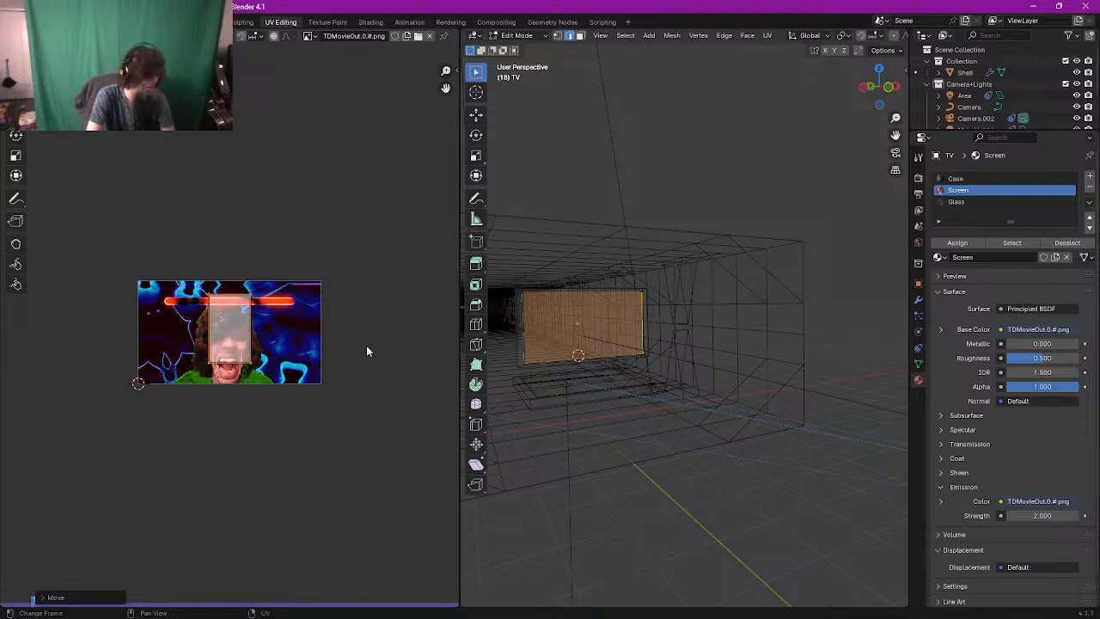
# Step: Scale the Screen face's UV island along Y and reposition it to fit the full height of the image
pyautogui.press('s')
pyautogui.press('y')
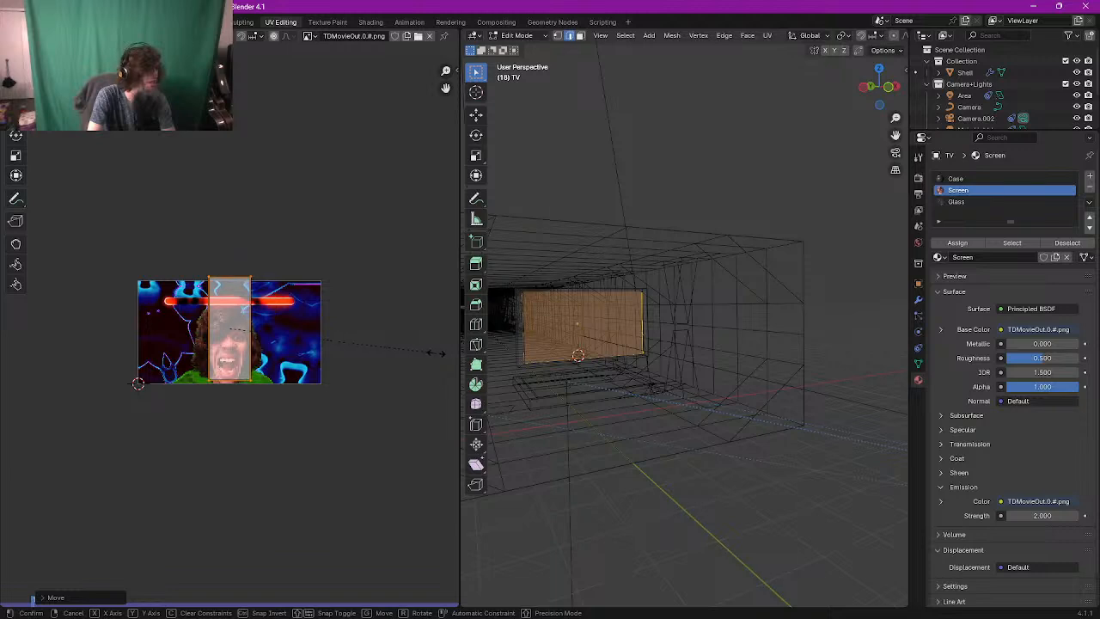
pyautogui.click(435, 352)
pyautogui.press('g')
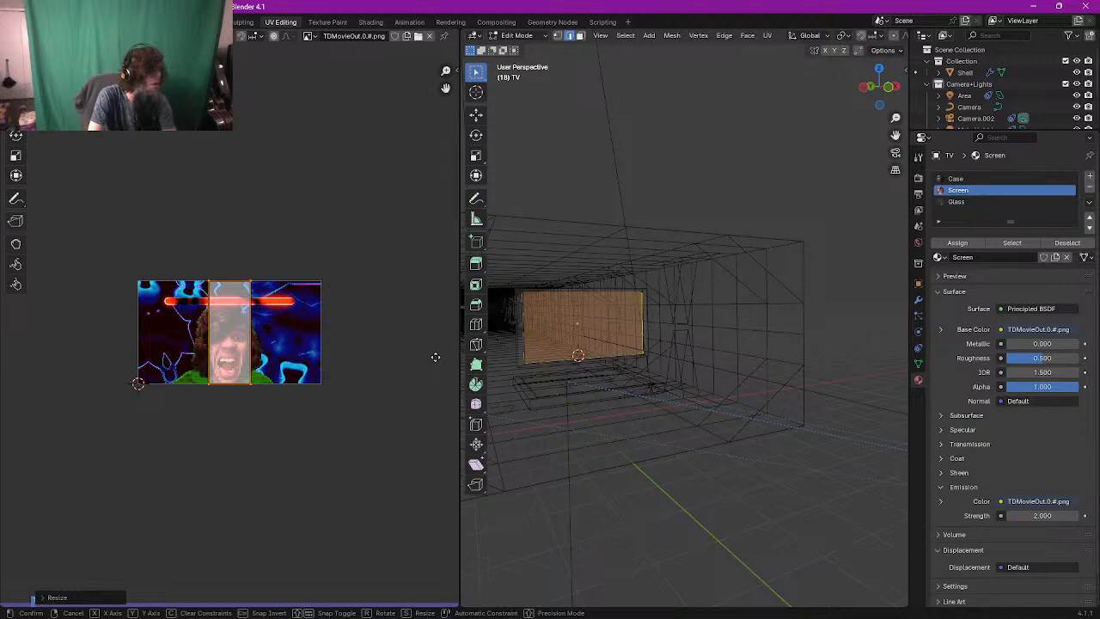
pyautogui.click(435, 355)
# Step: Scale the UV island along X to the image's full width and check the picture on the rendered TV
pyautogui.press('s')
pyautogui.press('x')
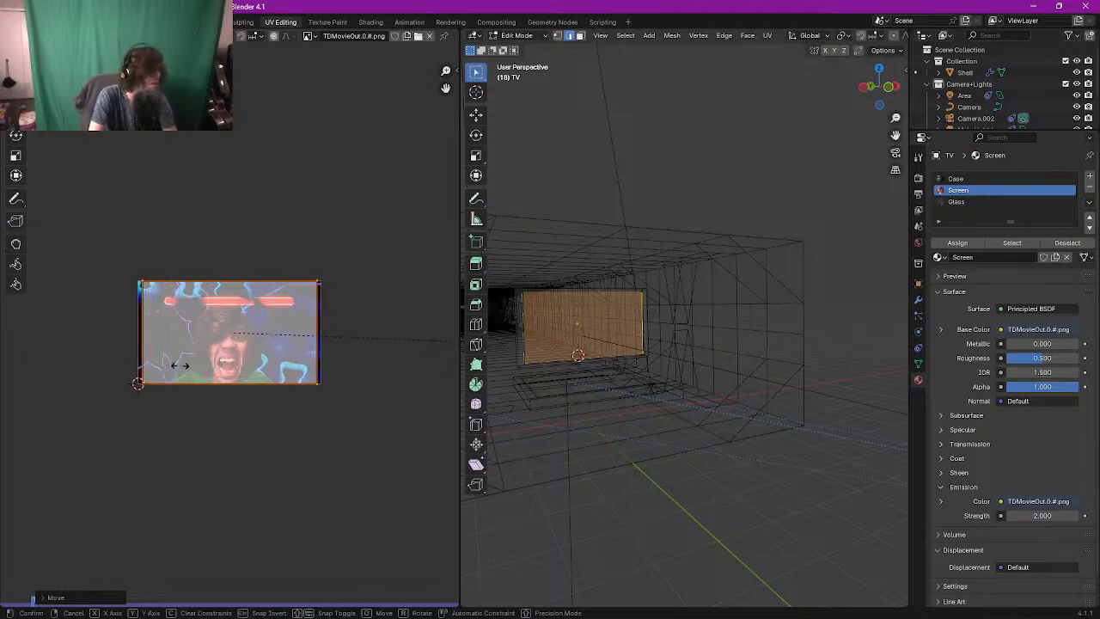
pyautogui.click(206, 371)
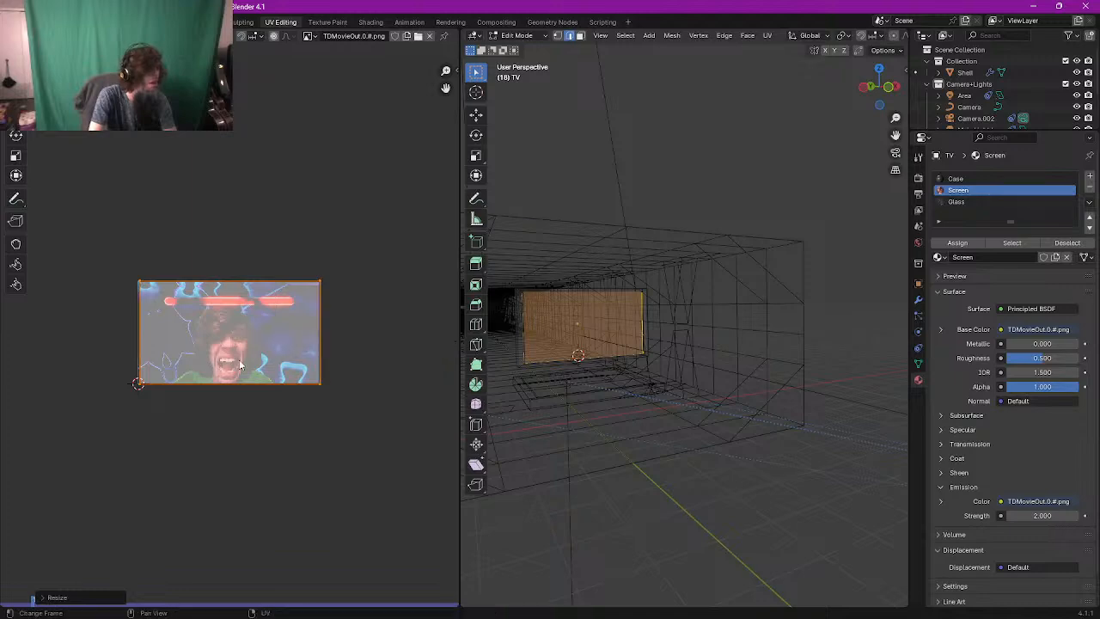
pyautogui.press('Tab')
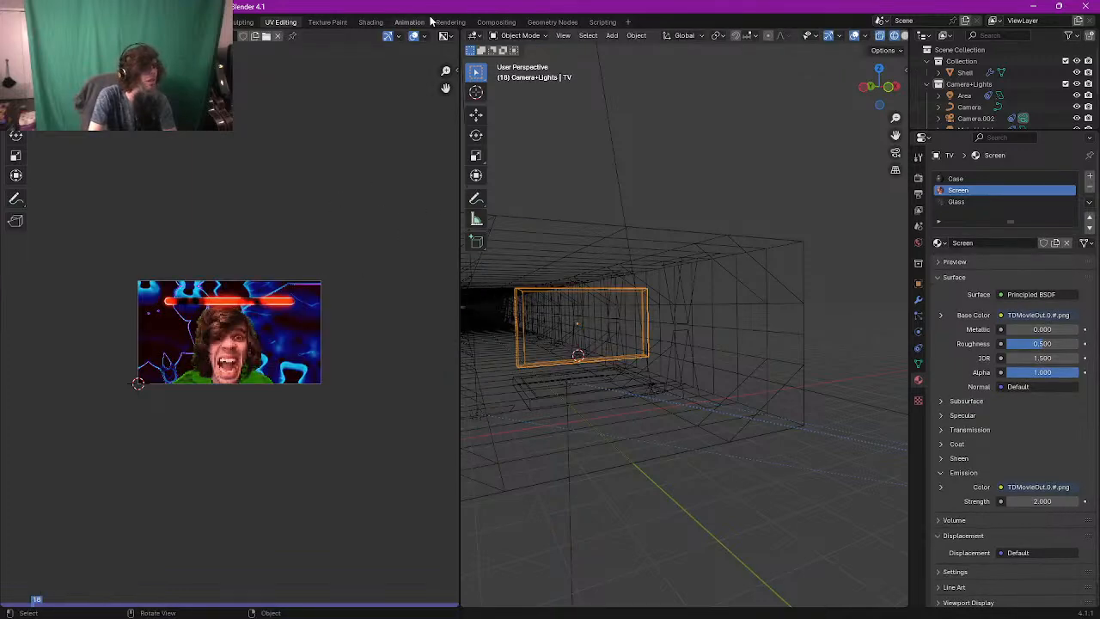
pyautogui.click(377, 23)
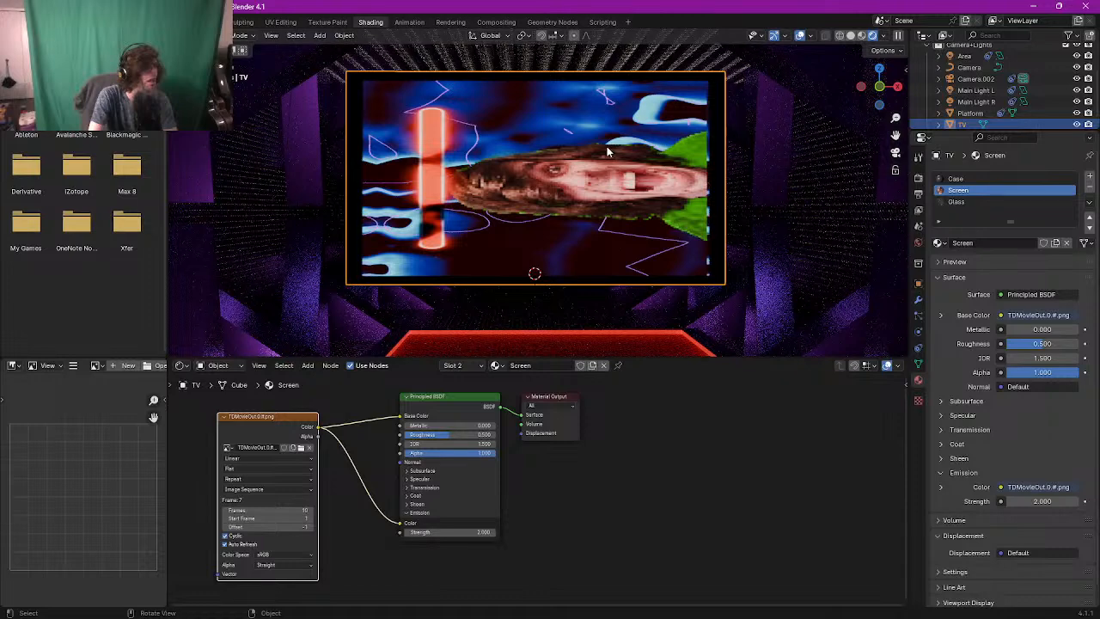
# Step: Return to UV editing and rotate the Screen face's UV island by 90 degrees
pyautogui.click(281, 22)
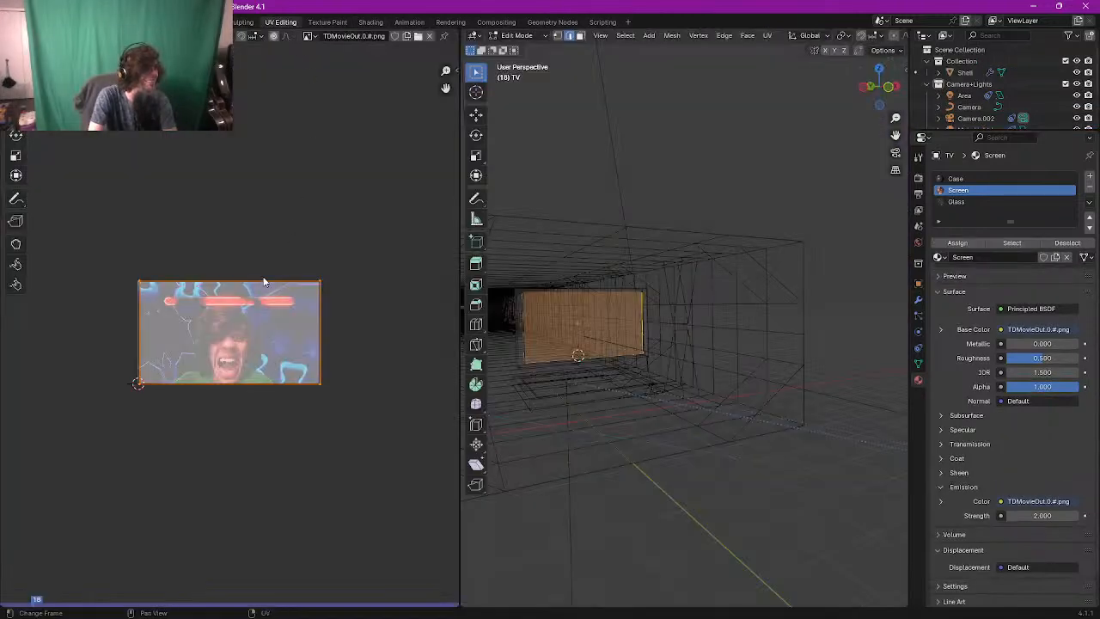
pyautogui.press('r')
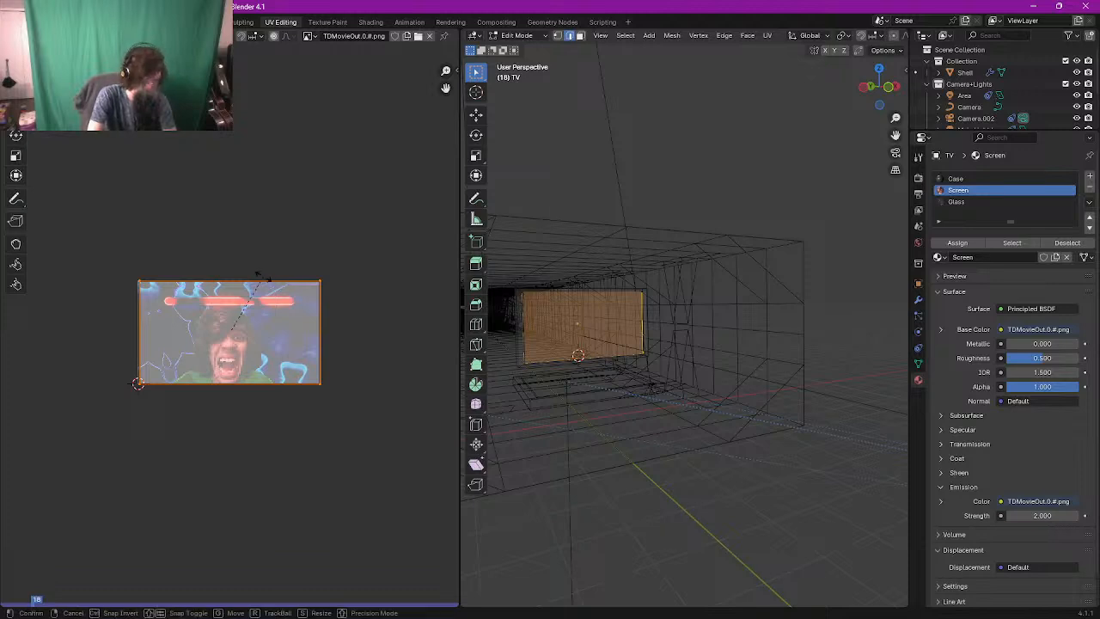
pyautogui.write('90')
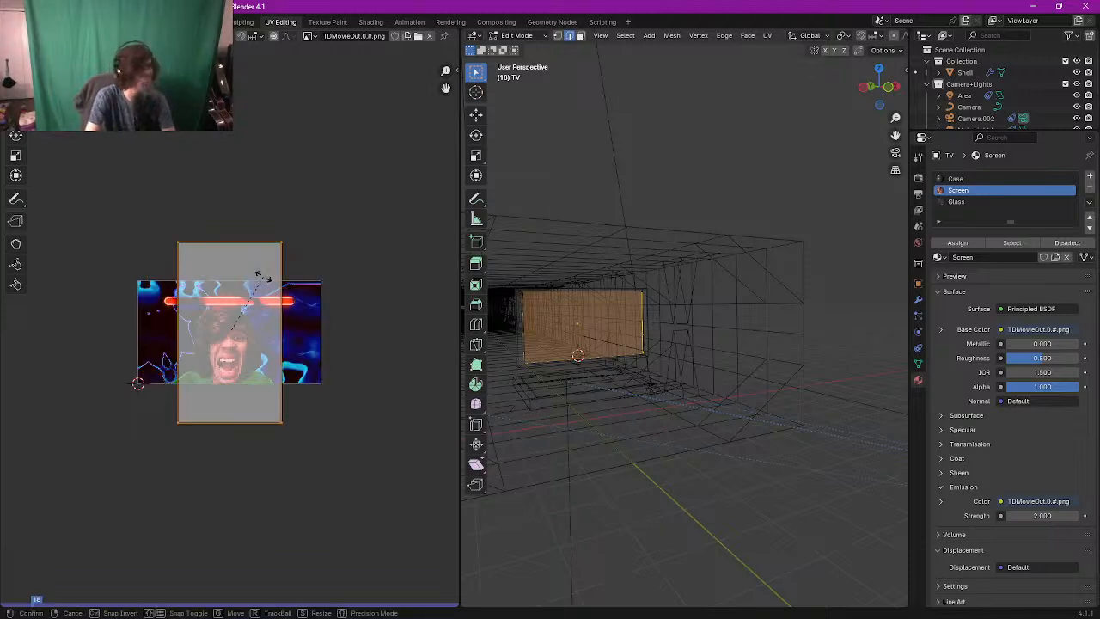
pyautogui.press('Return')
# Step: Rescale the rotated UV island to the image's full height and width, and check the picture on the rendered TV
pyautogui.press('s')
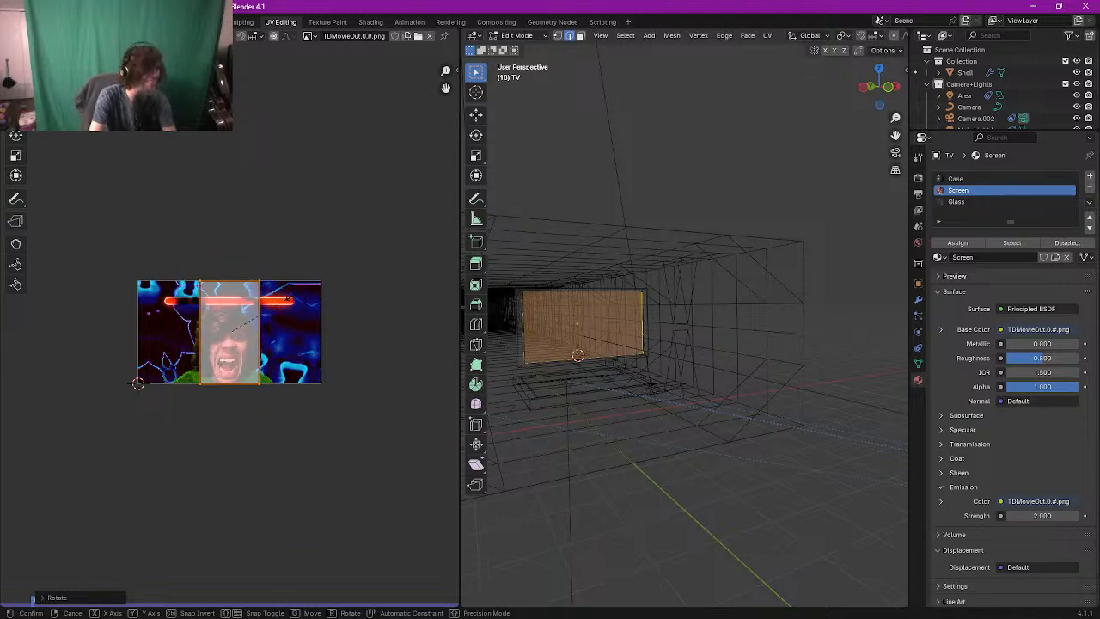
pyautogui.press('x')
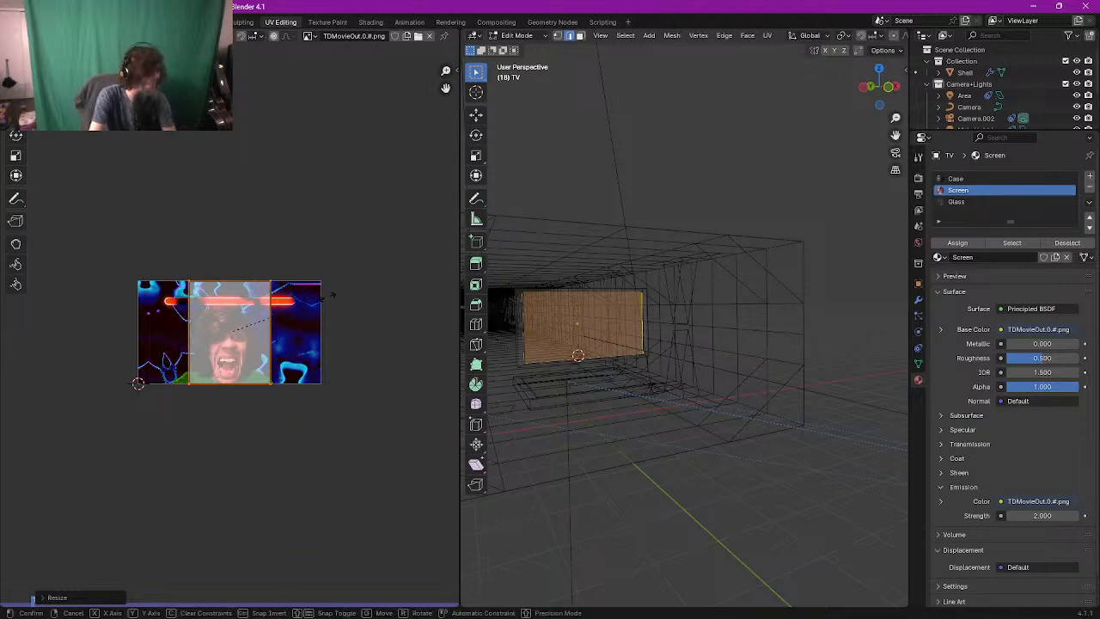
pyautogui.click(458, 283)
pyautogui.press('Tab')
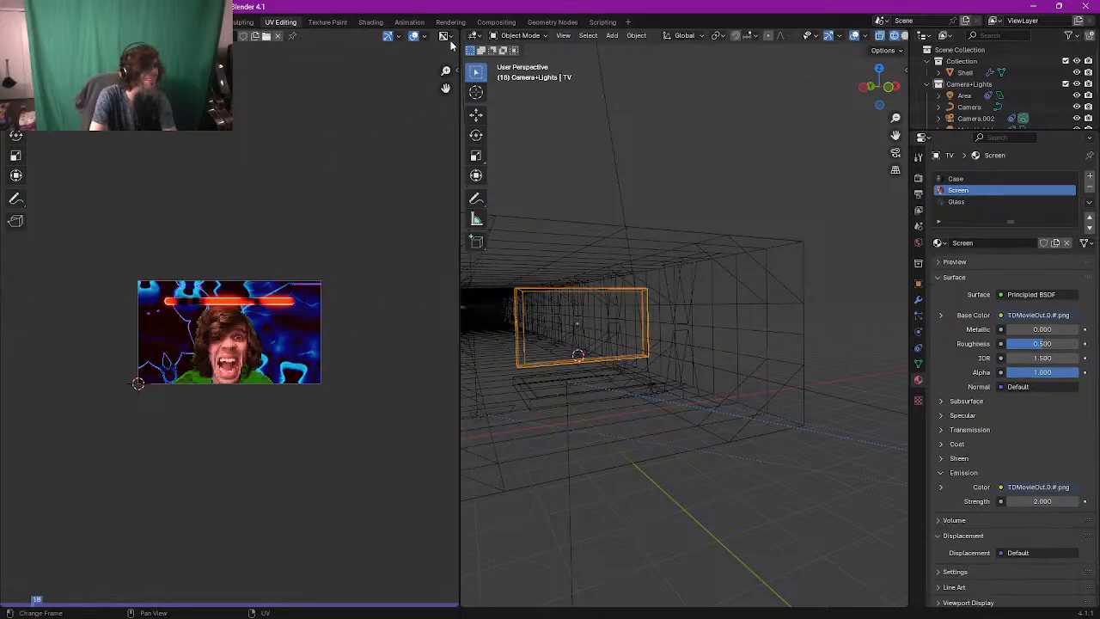
pyautogui.click(378, 22)
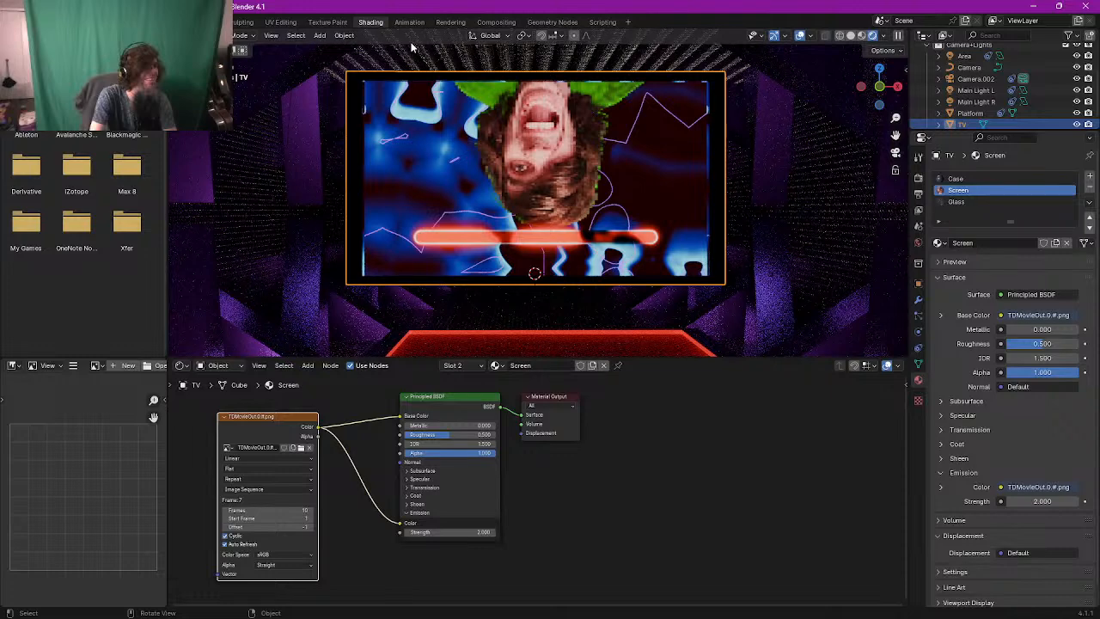
# Step: Rotate the Screen face's UV island by half a turn and check the picture's orientation on the rendered TV
pyautogui.click(280, 22)
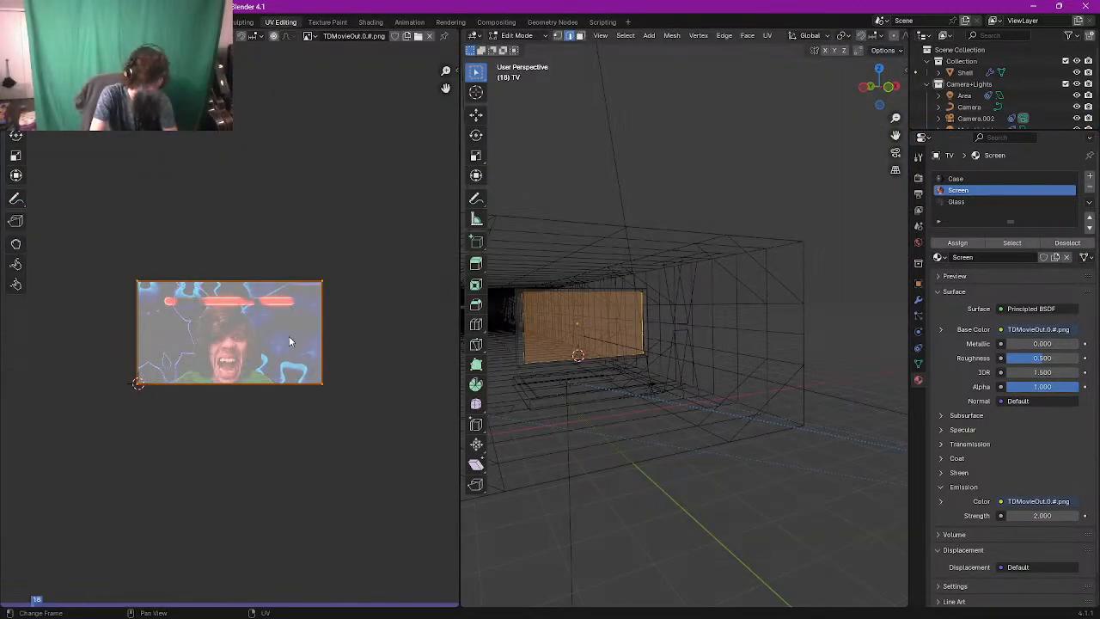
pyautogui.press('r')
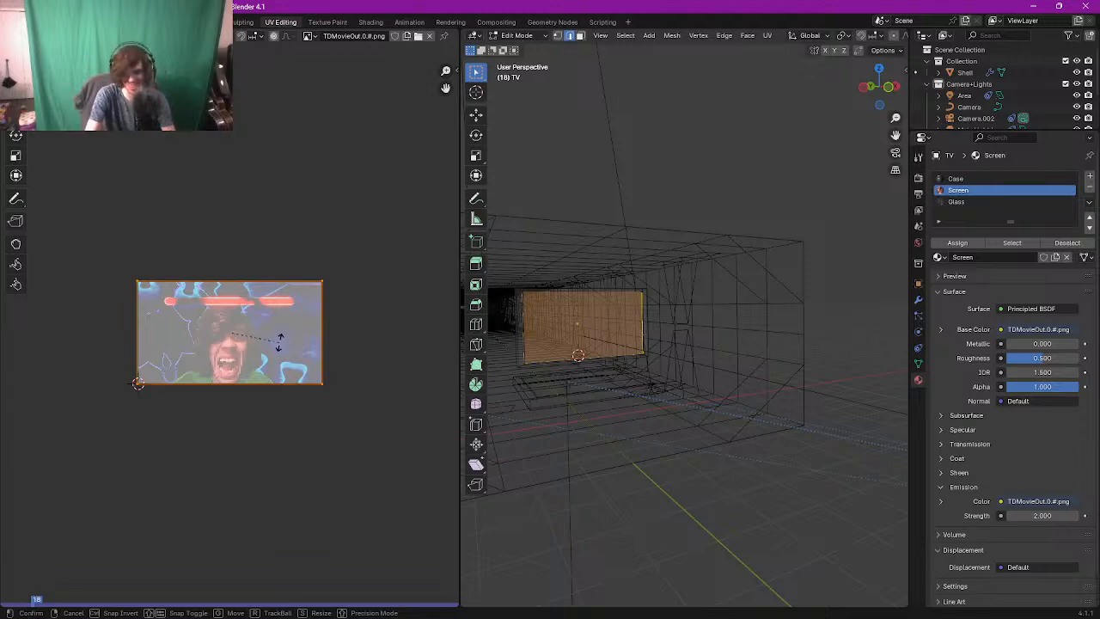
pyautogui.click(279, 341)
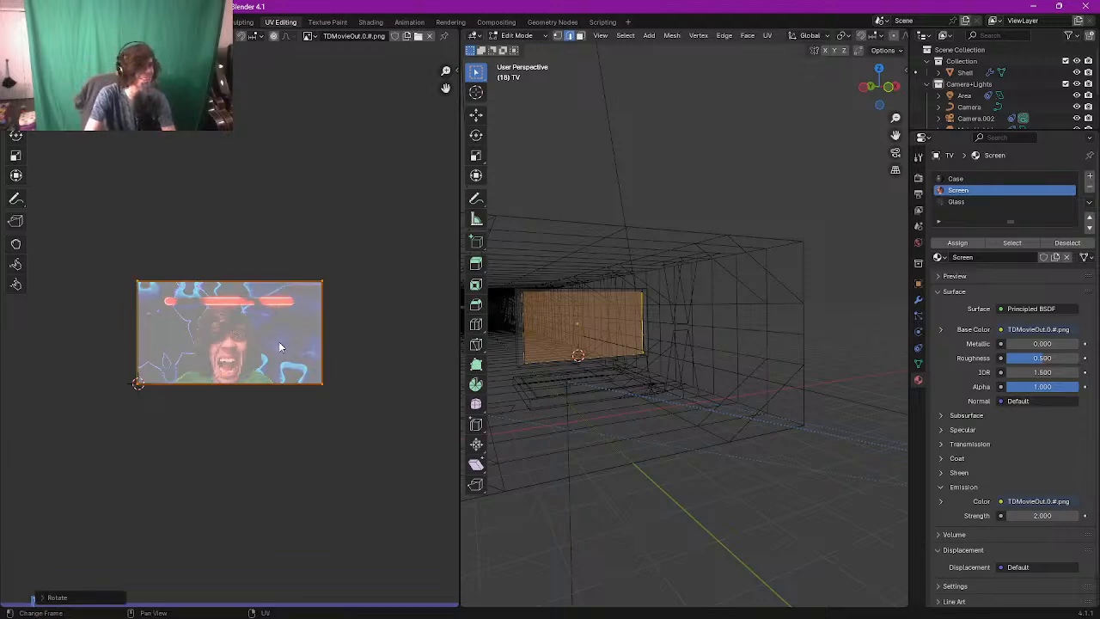
pyautogui.click(370, 22)
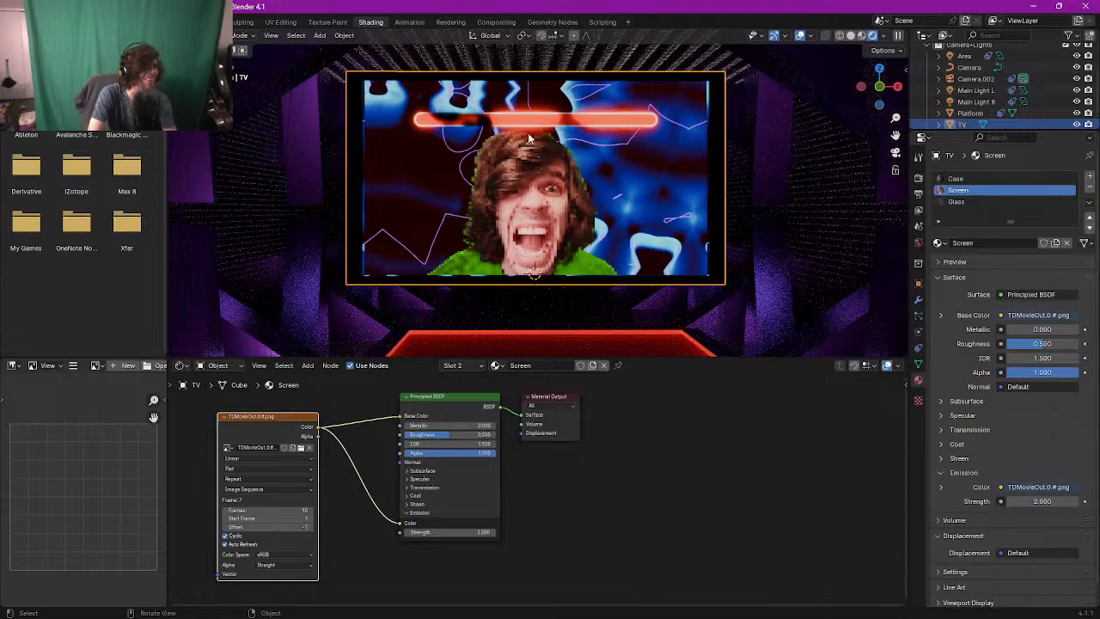
# Step: Move the UV island's upper-right vertex onto the upper-right corner of the image
pyautogui.click(280, 22)
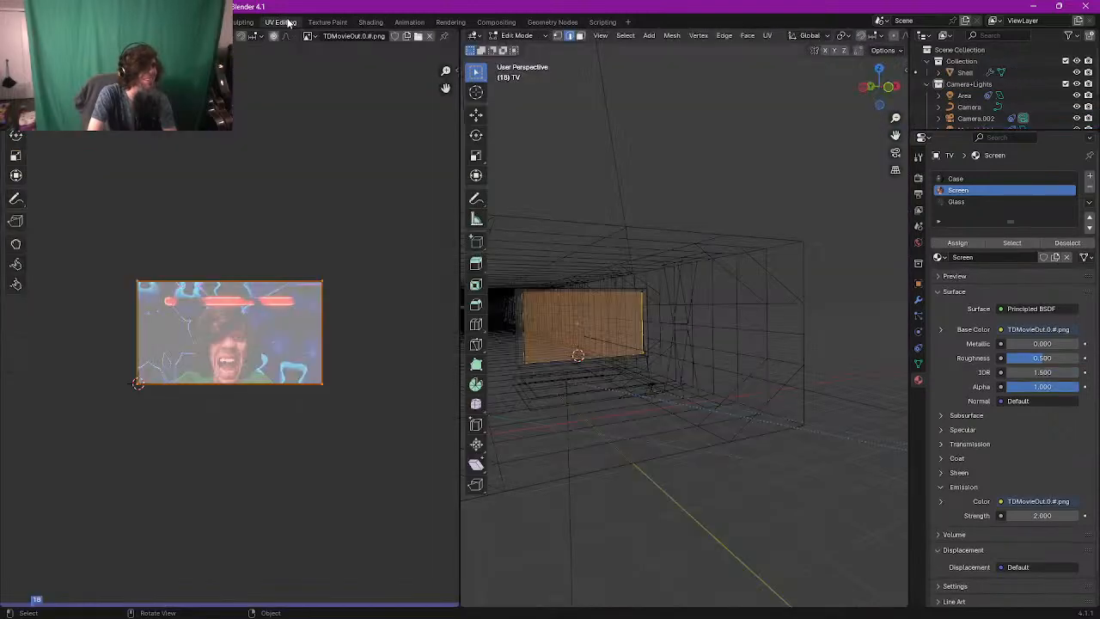
pyautogui.scroll(8, 344, 218)
pyautogui.scroll(-5, 348, 229)
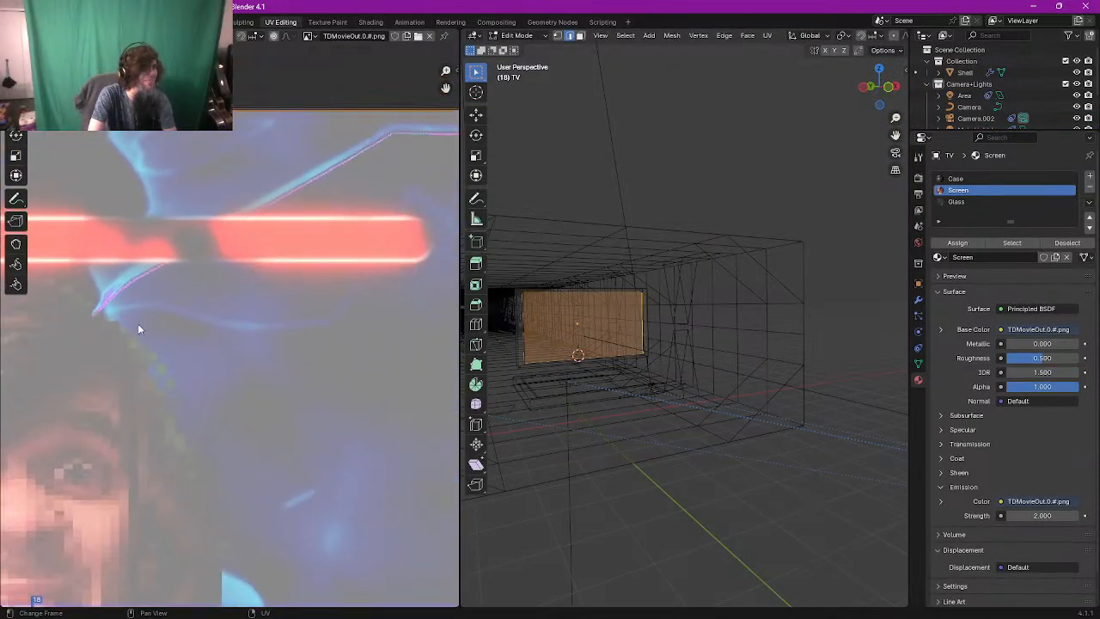
pyautogui.scroll(3, 333, 258)
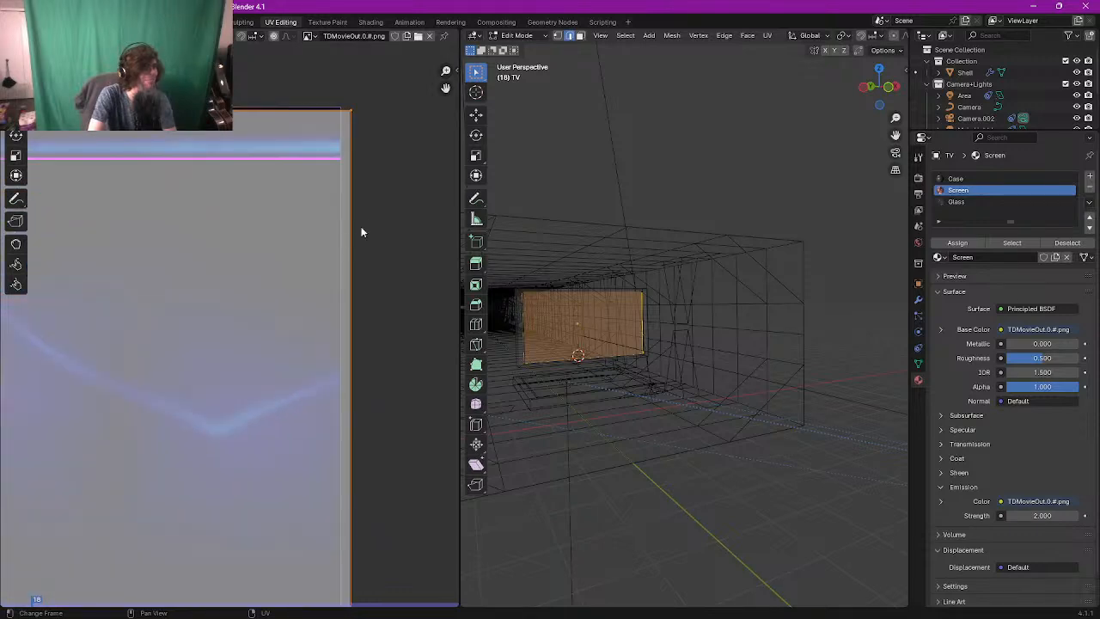
pyautogui.moveTo(347, 158); pyautogui.dragTo(354, 160)
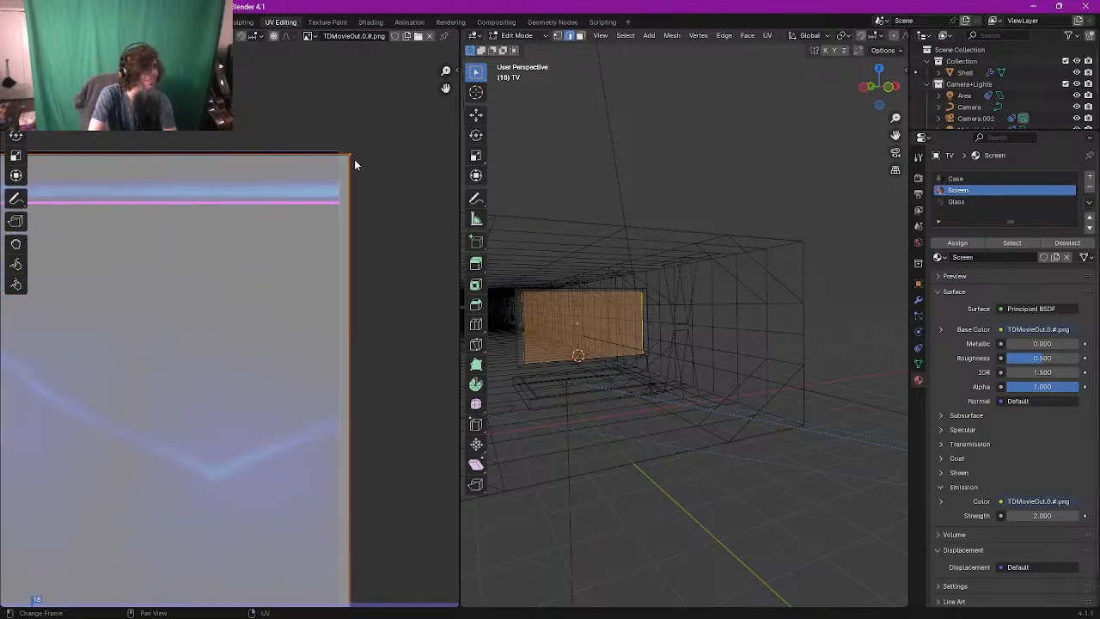
pyautogui.press('g')
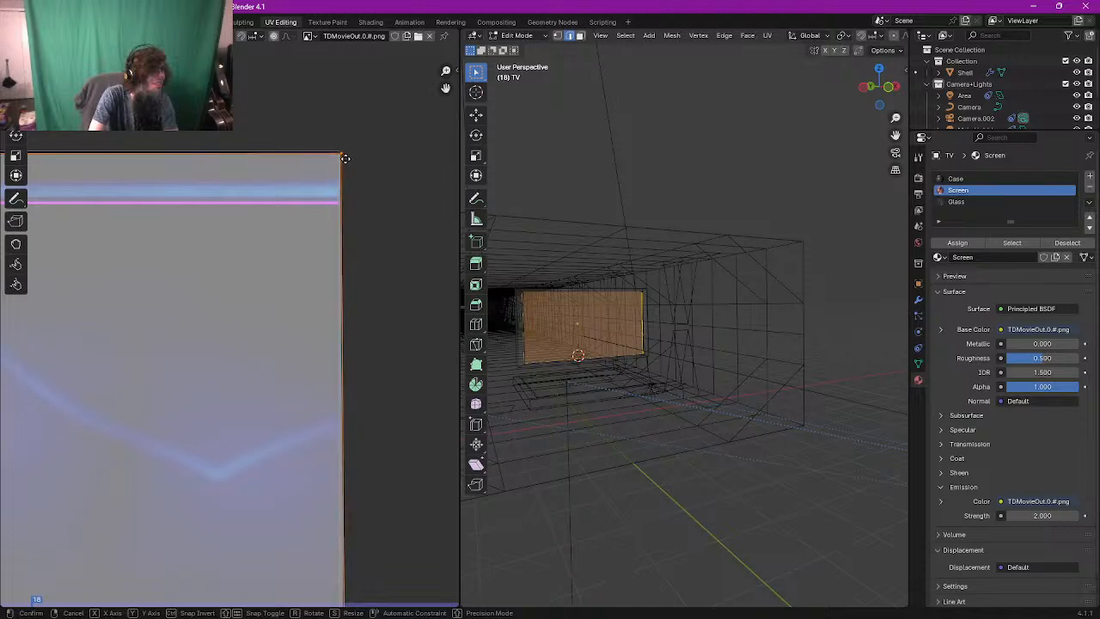
pyautogui.click(344, 156)
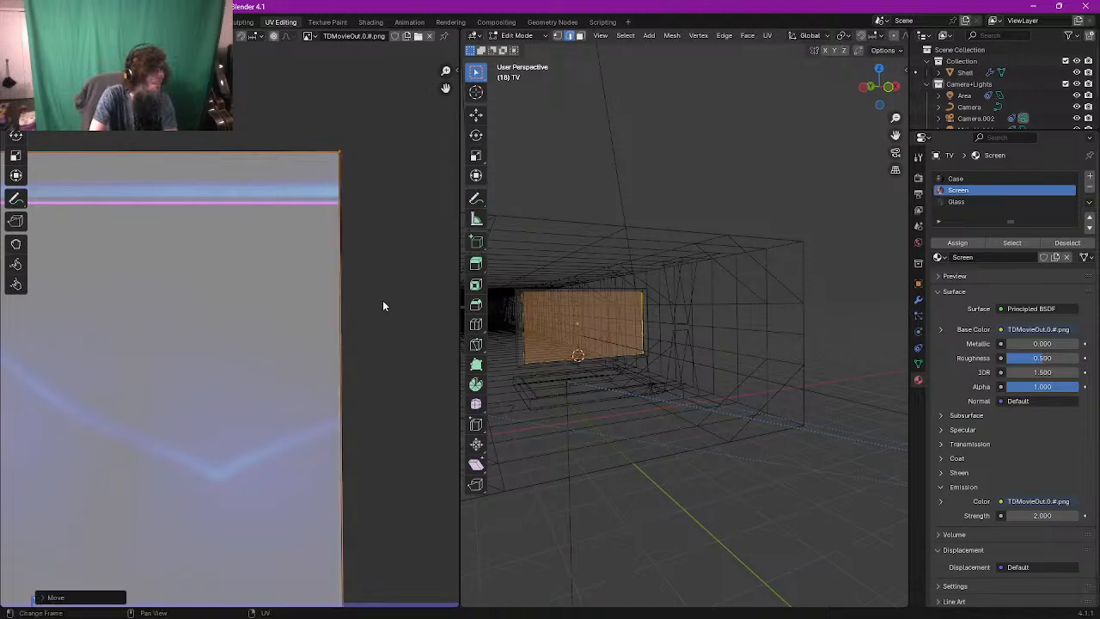
# Step: Move the UV island's lower-right vertex onto the lower-right corner of the image
pyautogui.moveTo(384, 300); pyautogui.dragTo(369, 92, button='middle')
pyautogui.scroll(-1, 364, 381)
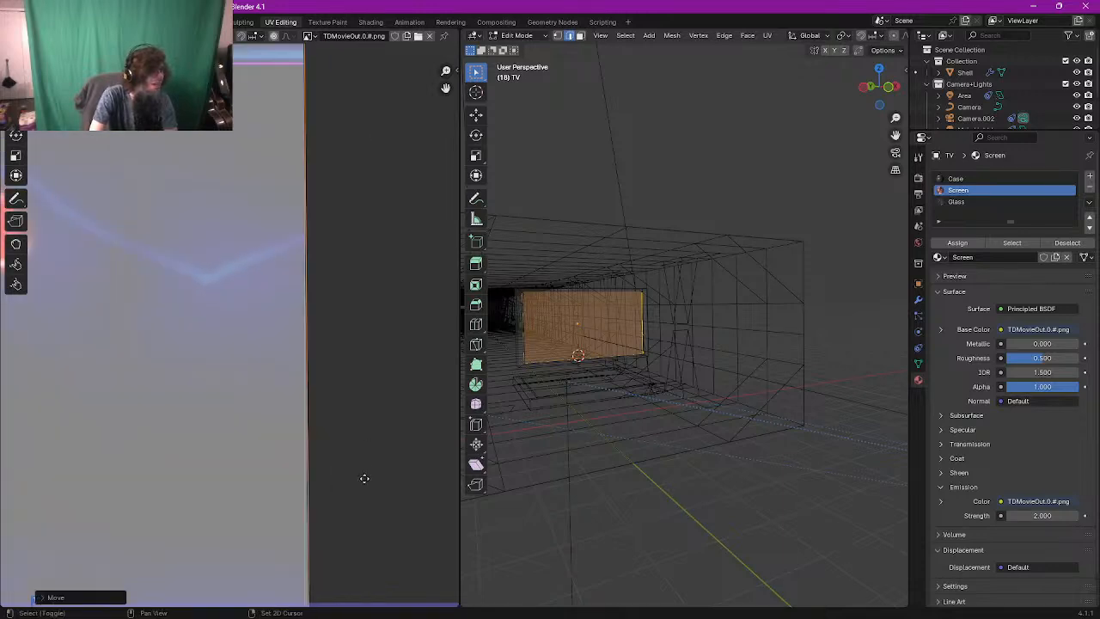
pyautogui.moveTo(364, 479); pyautogui.dragTo(387, 129, button='middle')
pyautogui.moveTo(381, 437); pyautogui.dragTo(375, 304, button='middle')
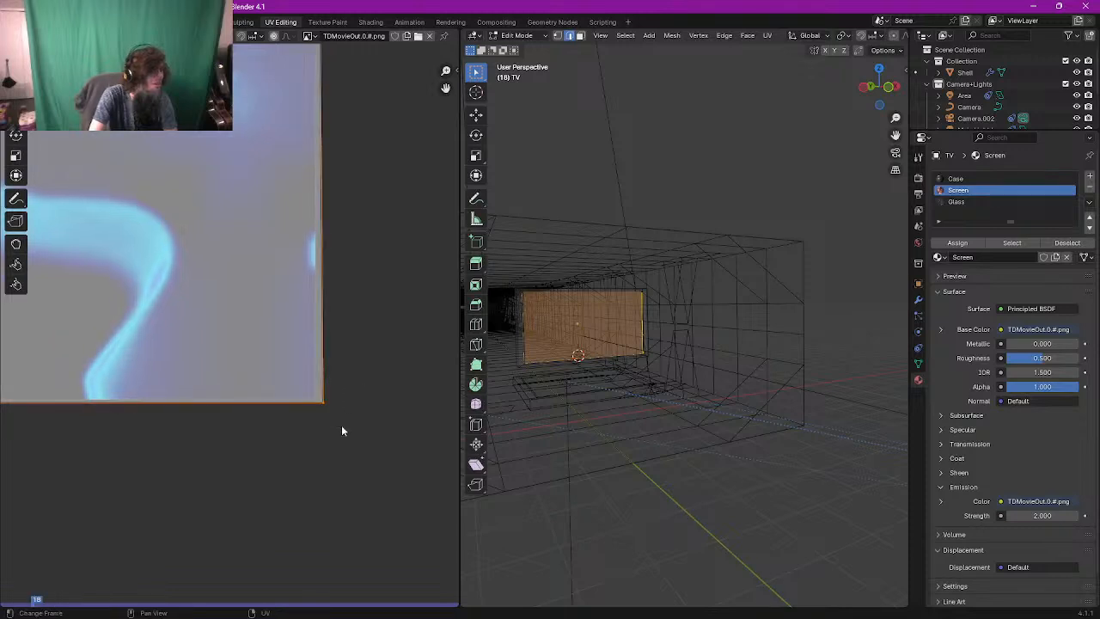
pyautogui.press('g')
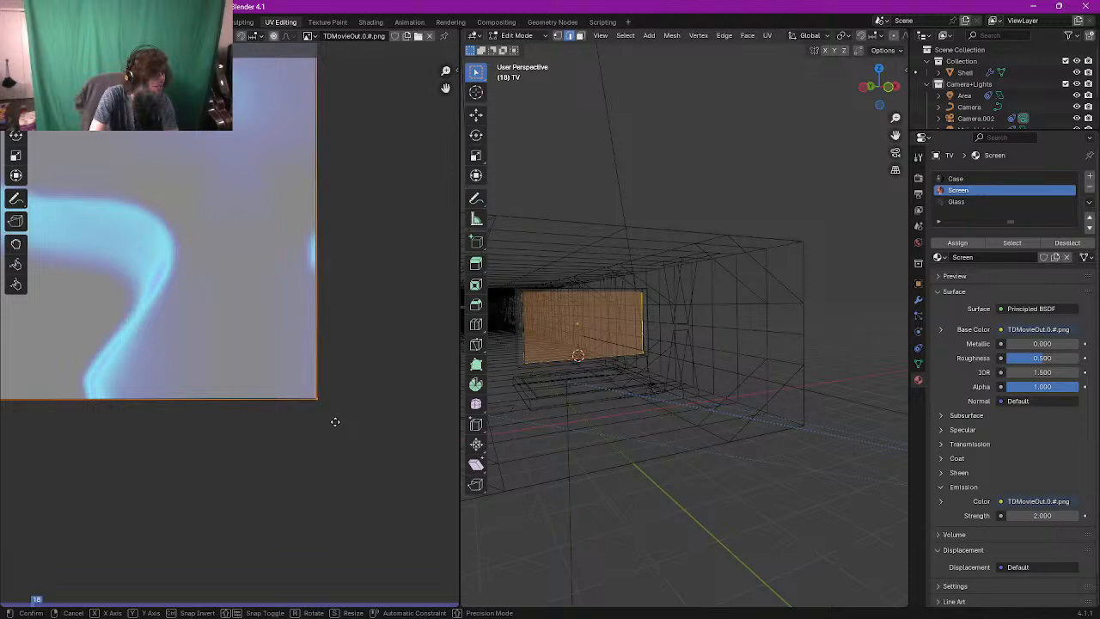
pyautogui.click(333, 427)
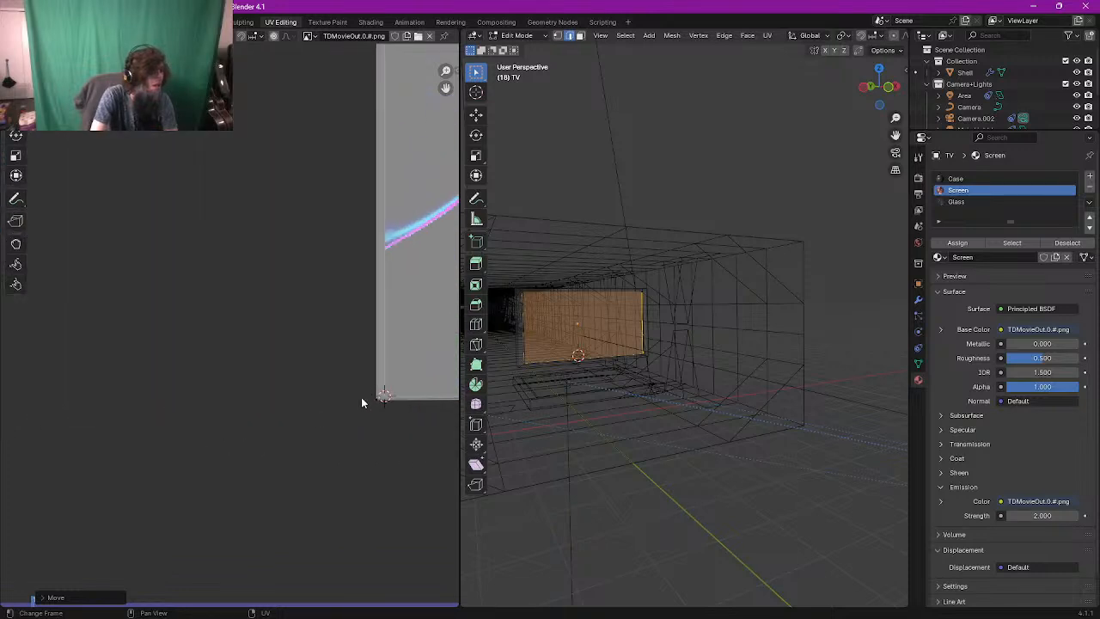
# Step: Move the UV island's lower-left vertex onto the lower-left corner of the image
pyautogui.press('a')
pyautogui.press('g')
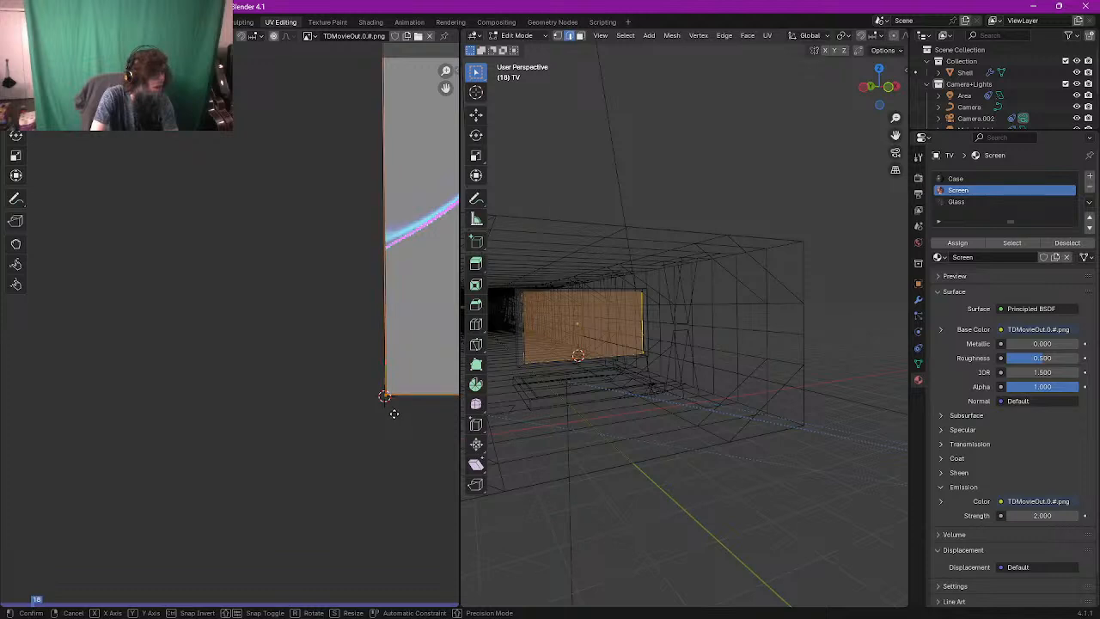
pyautogui.click(394, 413)
# Step: Move the UV island's upper-left vertex onto the image corner, leave Edit Mode and check the rendered TV
pyautogui.moveTo(306, 314)
pyautogui.mouseDown(button='middle')
pyautogui.moveTo(248, 537)
pyautogui.moveTo(285, 542)
pyautogui.mouseUp(button='middle')
pyautogui.moveTo(284, 349); pyautogui.dragTo(250, 577, button='middle')
pyautogui.moveTo(264, 445); pyautogui.dragTo(253, 523, button='middle')
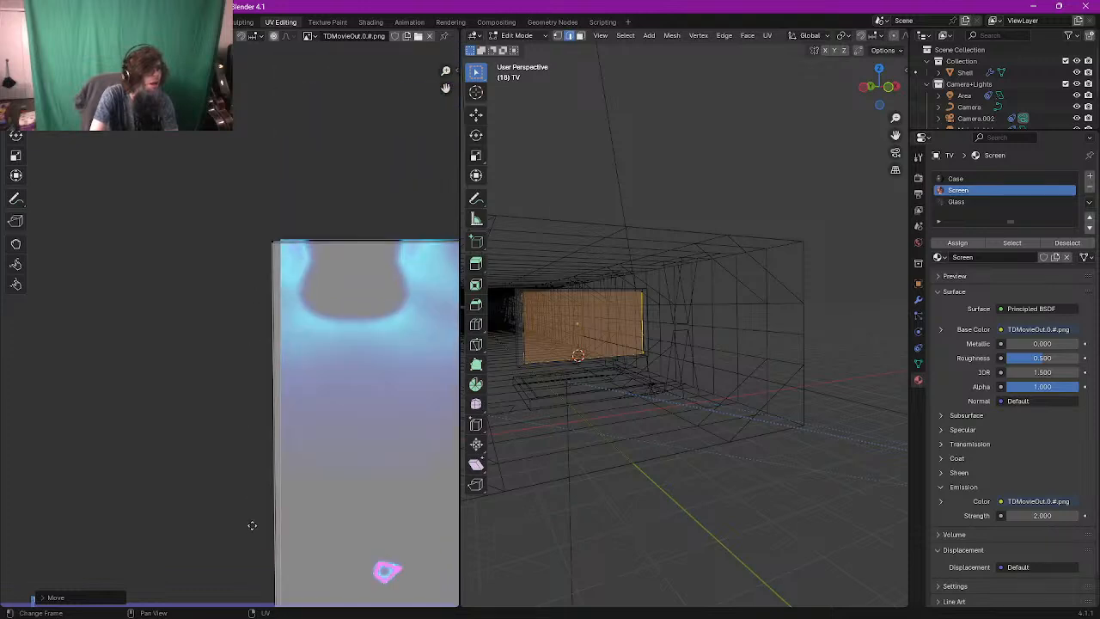
pyautogui.moveTo(241, 295); pyautogui.dragTo(238, 363, button='middle')
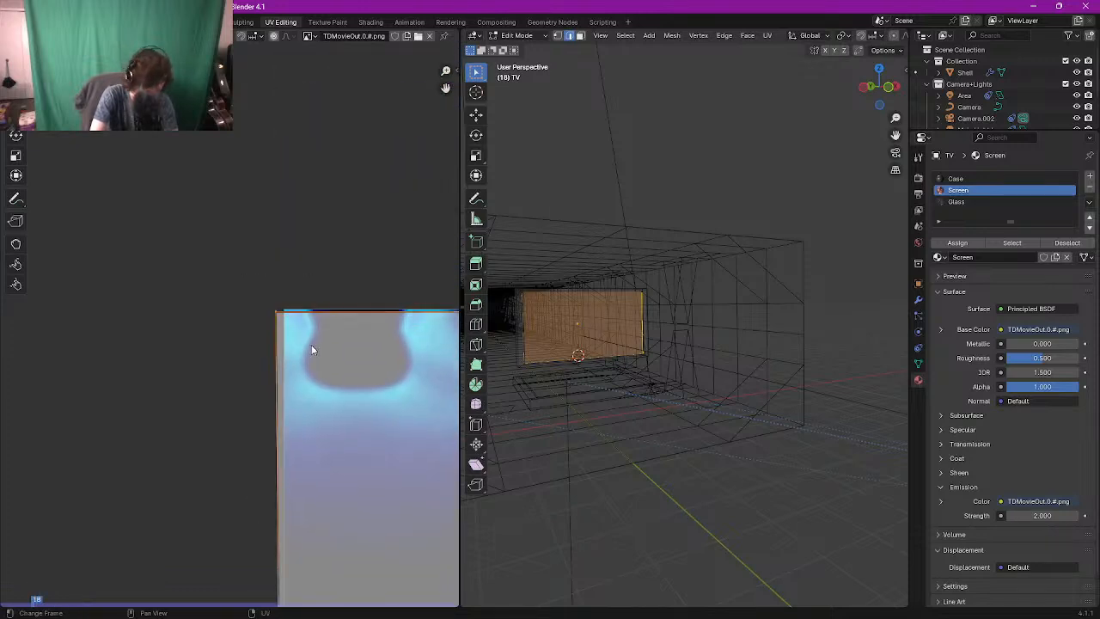
pyautogui.press('g')
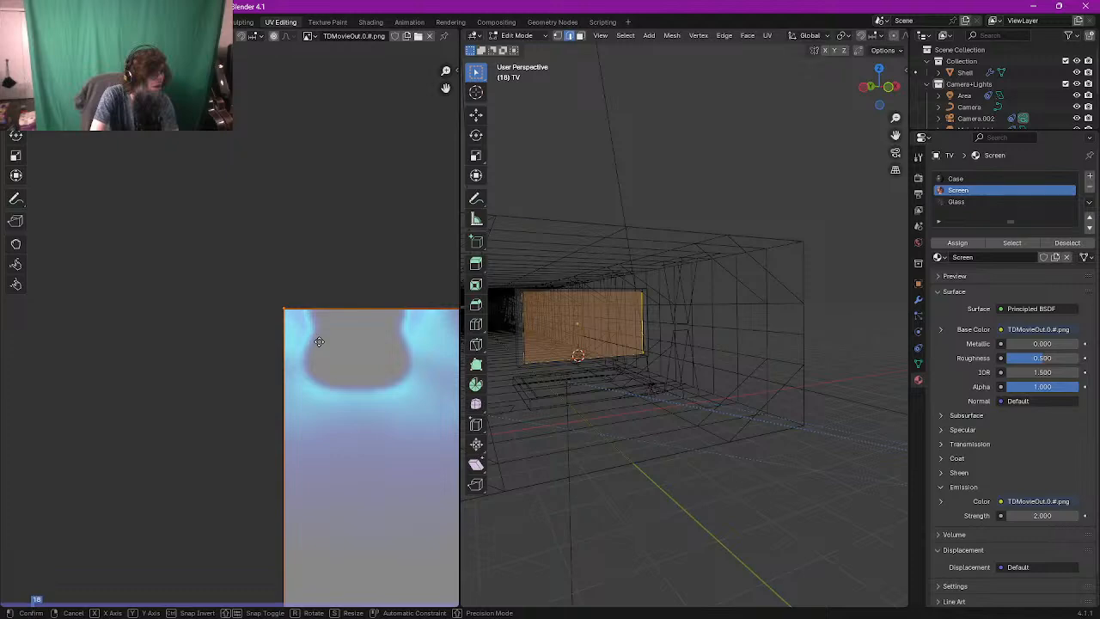
pyautogui.click(319, 342)
pyautogui.press('Tab')
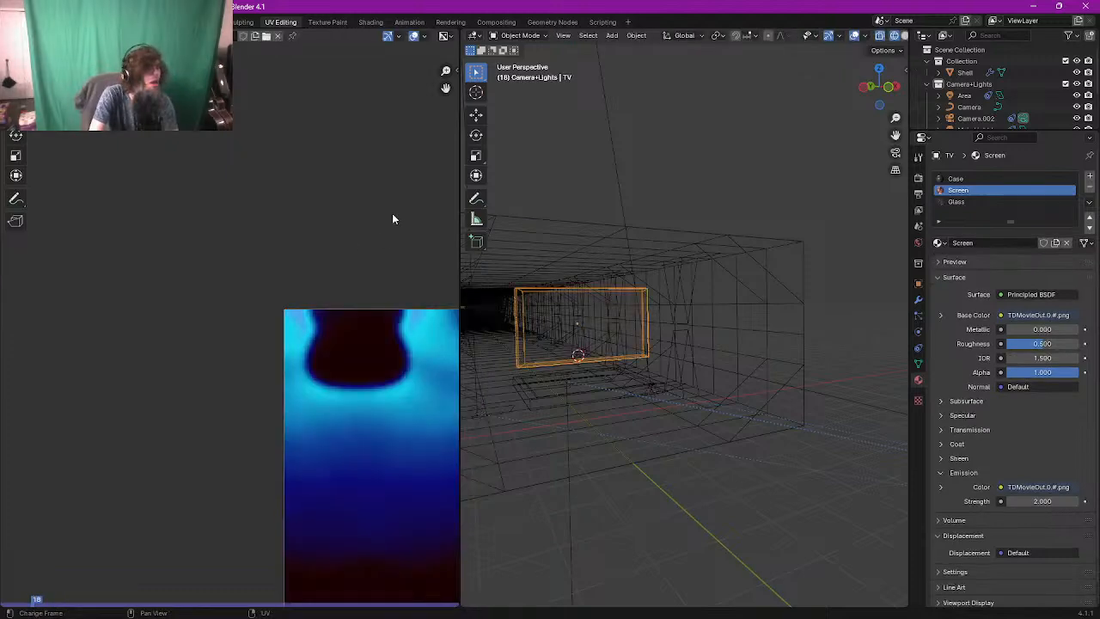
pyautogui.click(365, 23)
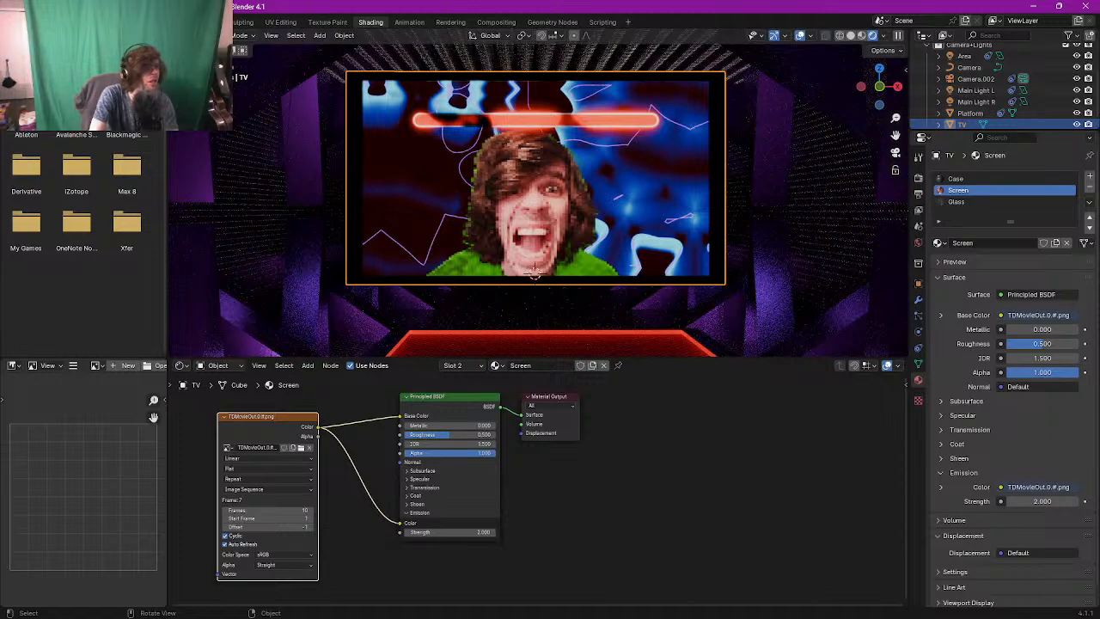
# Step: Switch to the Layout workspace and show the scene through the camera with rendered shading
pyautogui.click(163, 22)
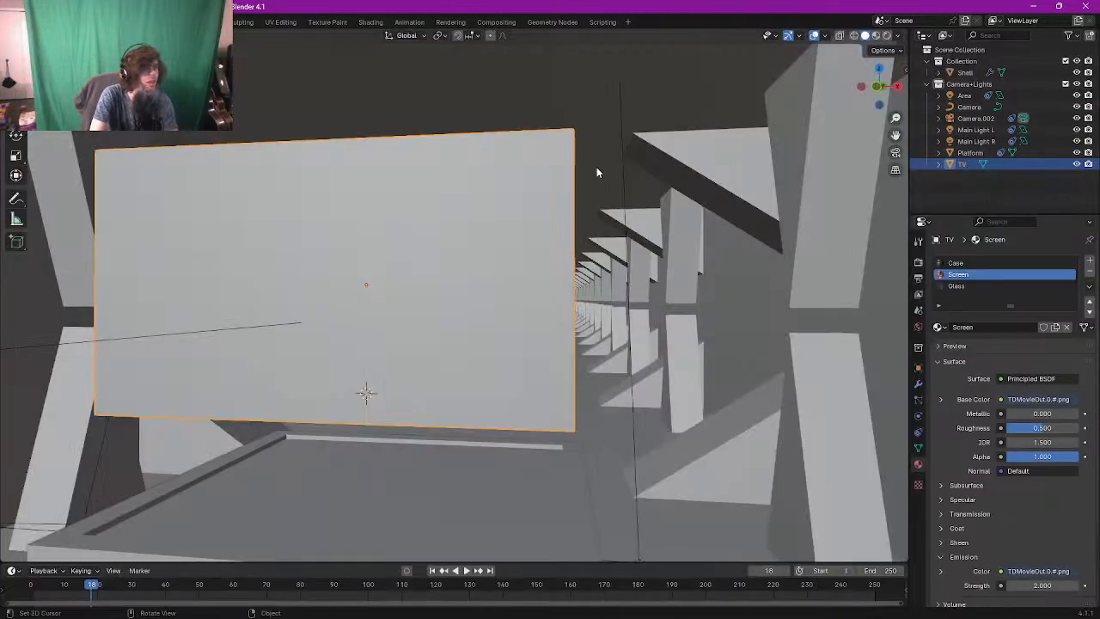
pyautogui.press('KP_0')
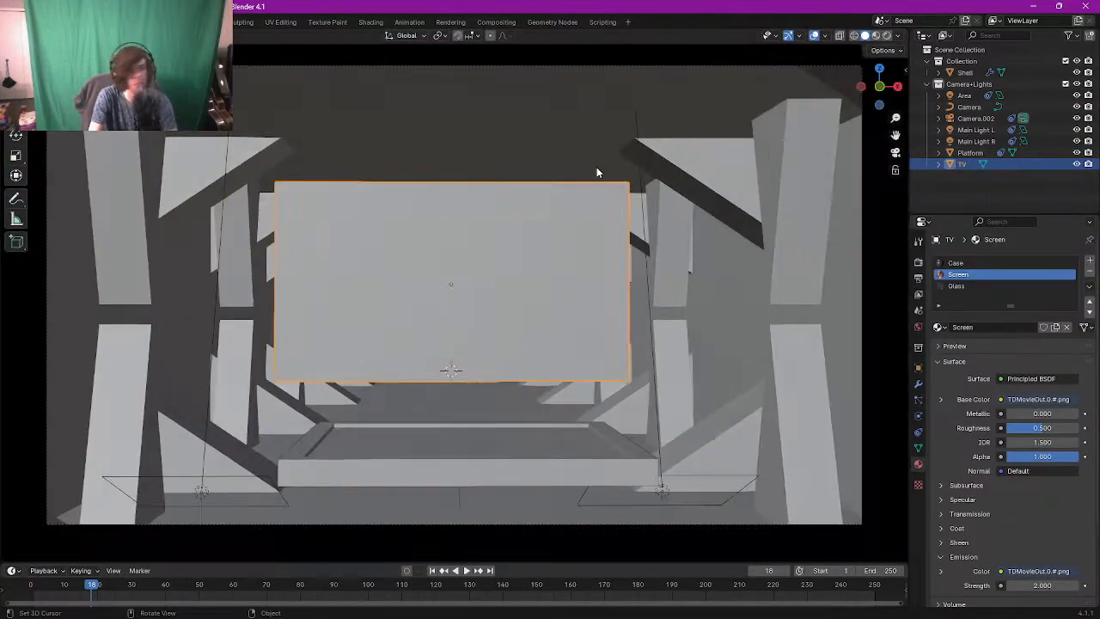
pyautogui.click(886, 36)
# Step: Scrub the timeline to frames 166 and 288 to check the image sequence on the TV
pyautogui.click(591, 584)
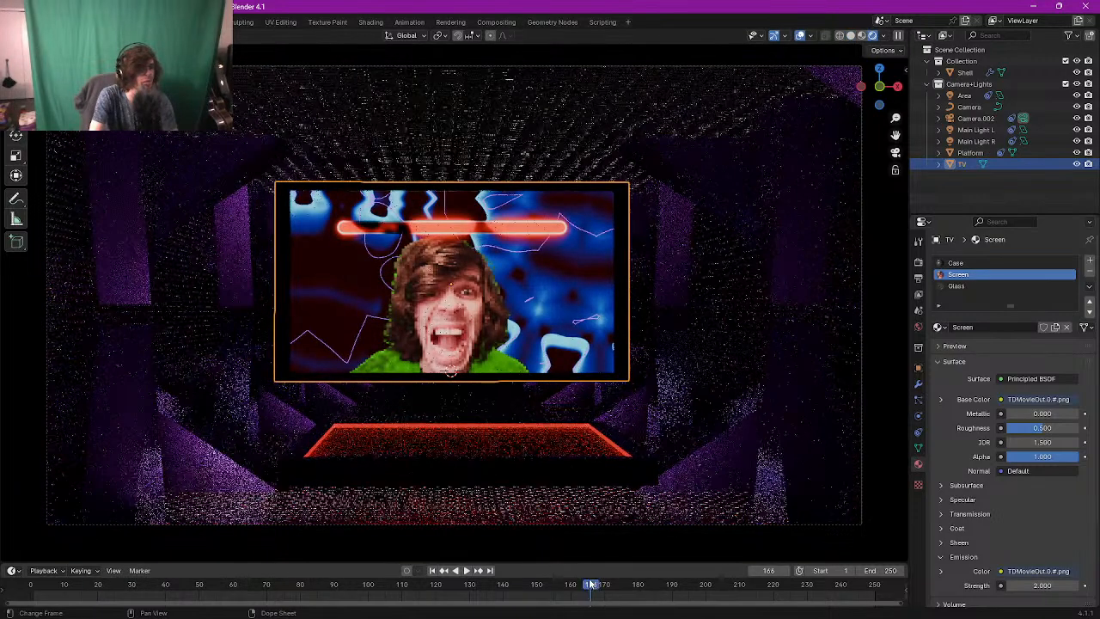
pyautogui.click(662, 587)
pyautogui.moveTo(743, 585); pyautogui.dragTo(346, 586, button='middle')
pyautogui.click(636, 587)
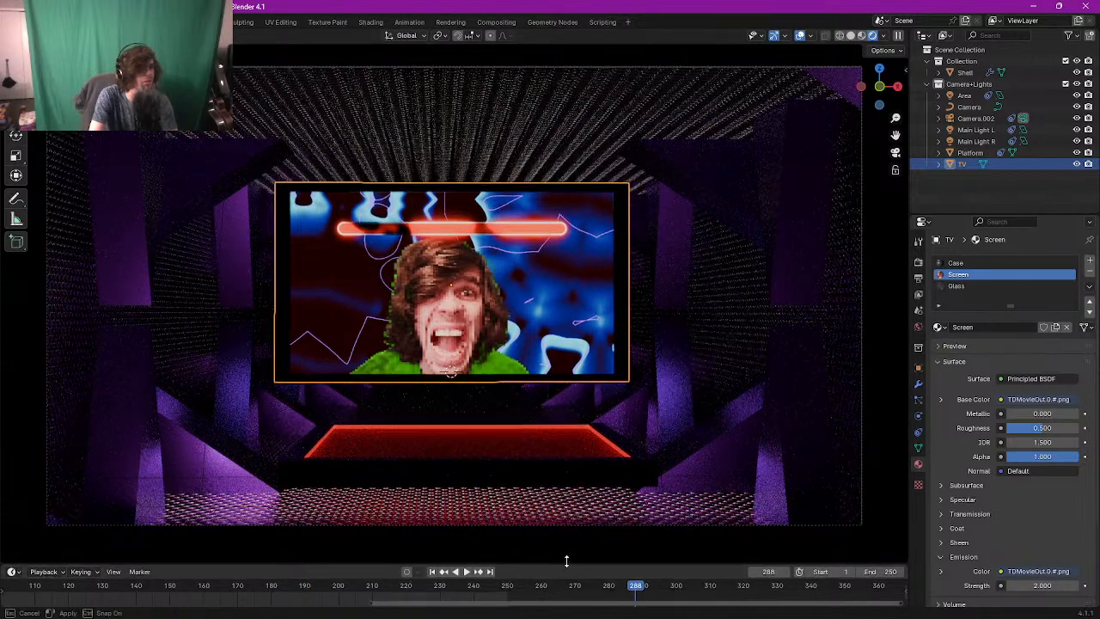
# Step: Enlarge the timeline area, set the scene's end frame to 2250 and go to frame 1000
pyautogui.moveTo(564, 562); pyautogui.dragTo(555, 336)
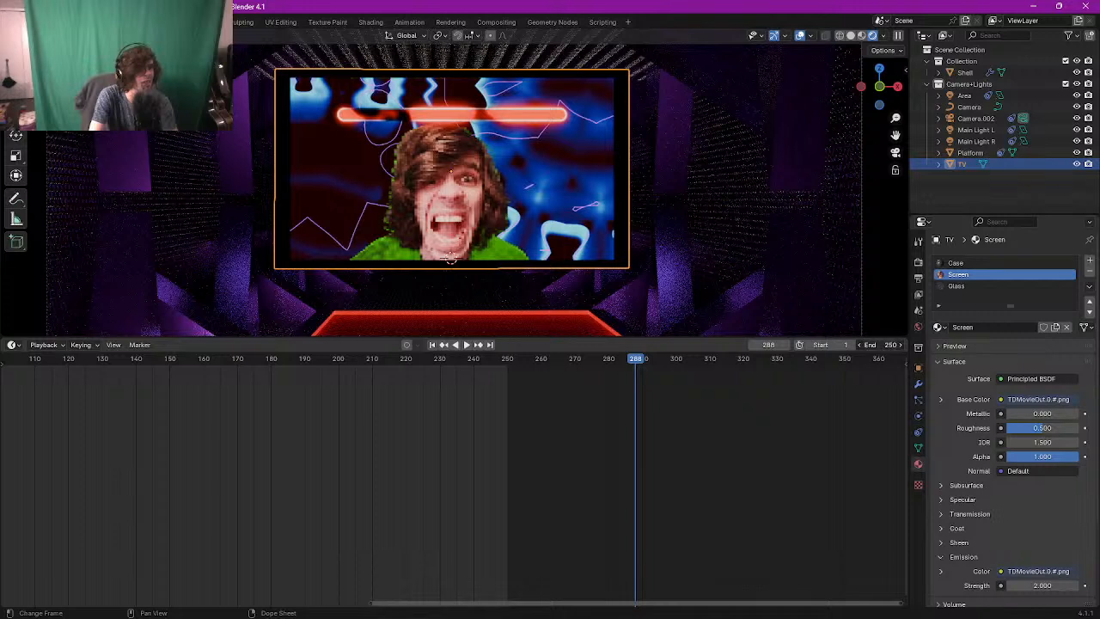
pyautogui.write('22')
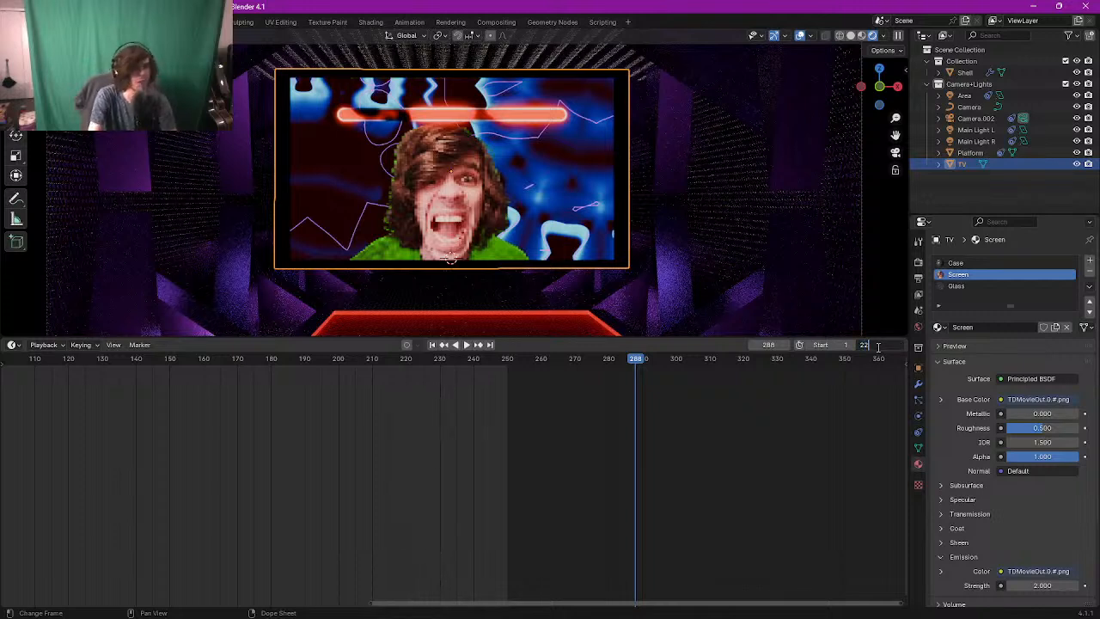
pyautogui.write('50')
pyautogui.press('Return')
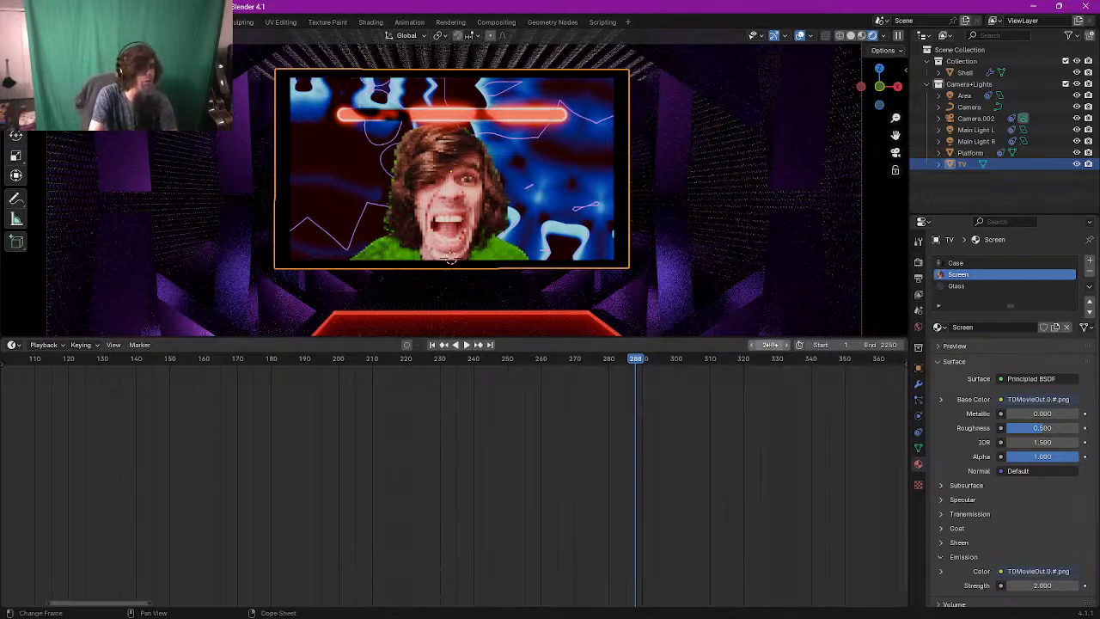
pyautogui.write('1')
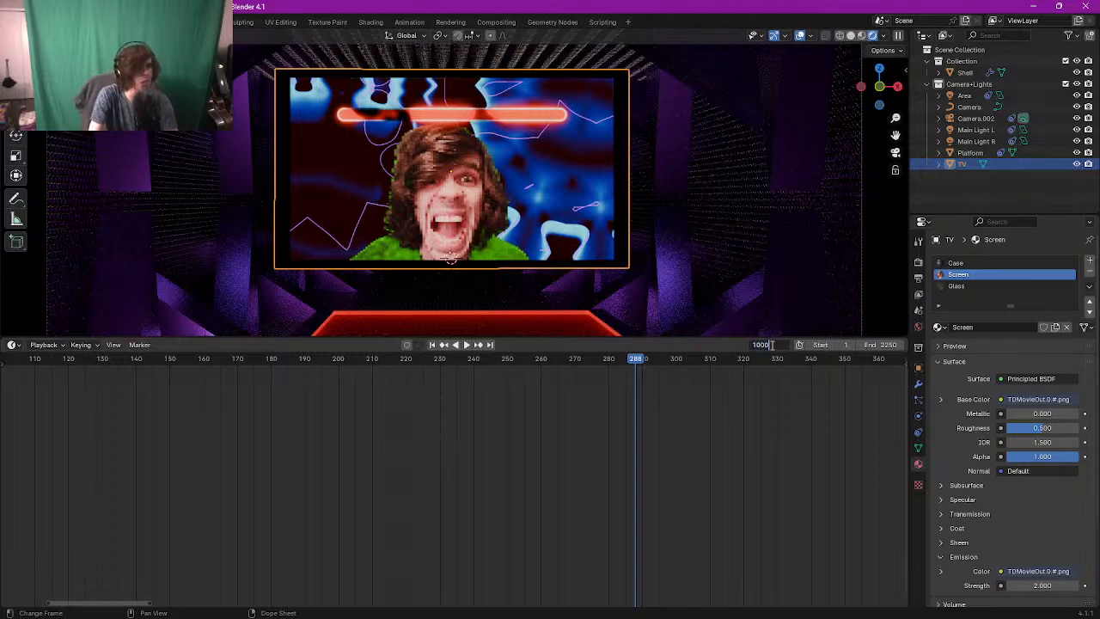
pyautogui.write('000')
pyautogui.press('Return')
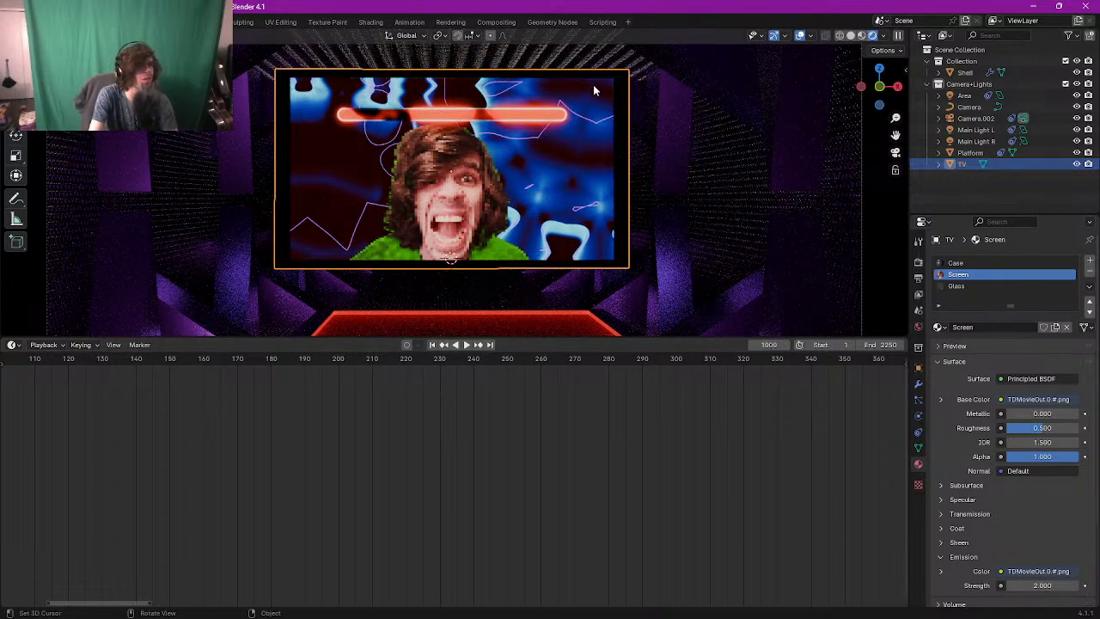
# Step: Reload the Screen material's image texture with all the TDMovieOut images in the Boss folder and refresh the rendered preview
pyautogui.click(378, 23)
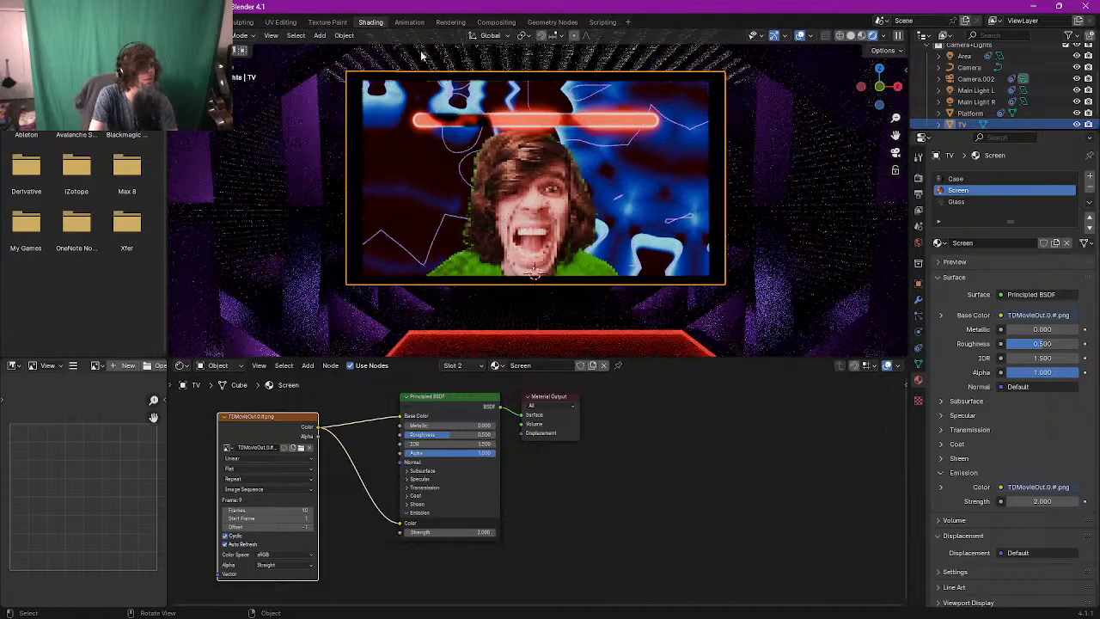
pyautogui.moveTo(547, 533); pyautogui.dragTo(624, 523, button='middle')
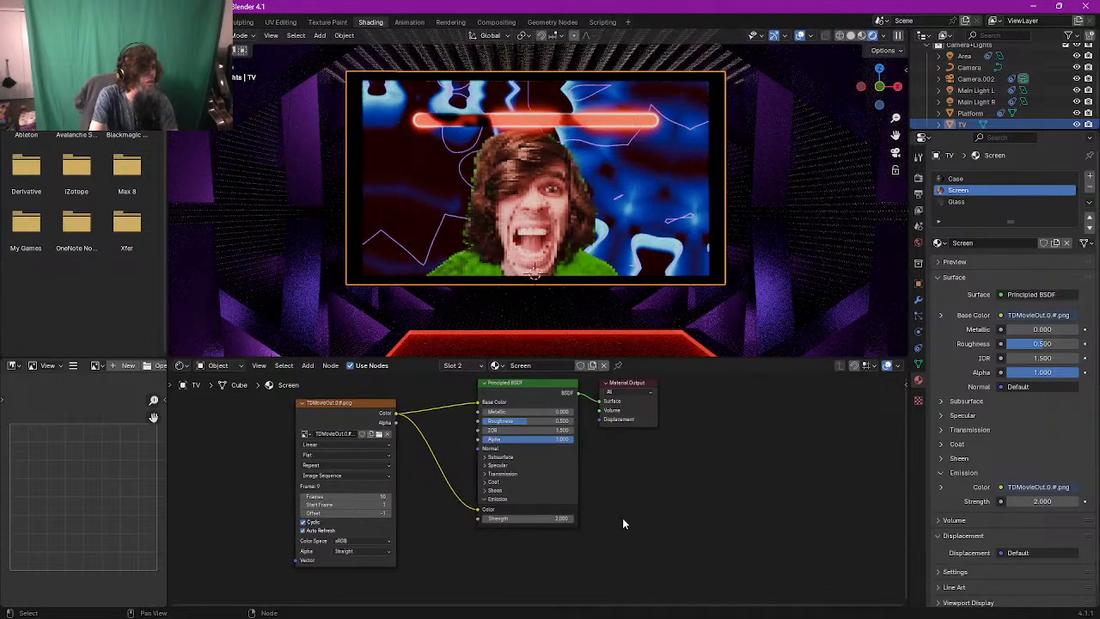
pyautogui.click(379, 435)
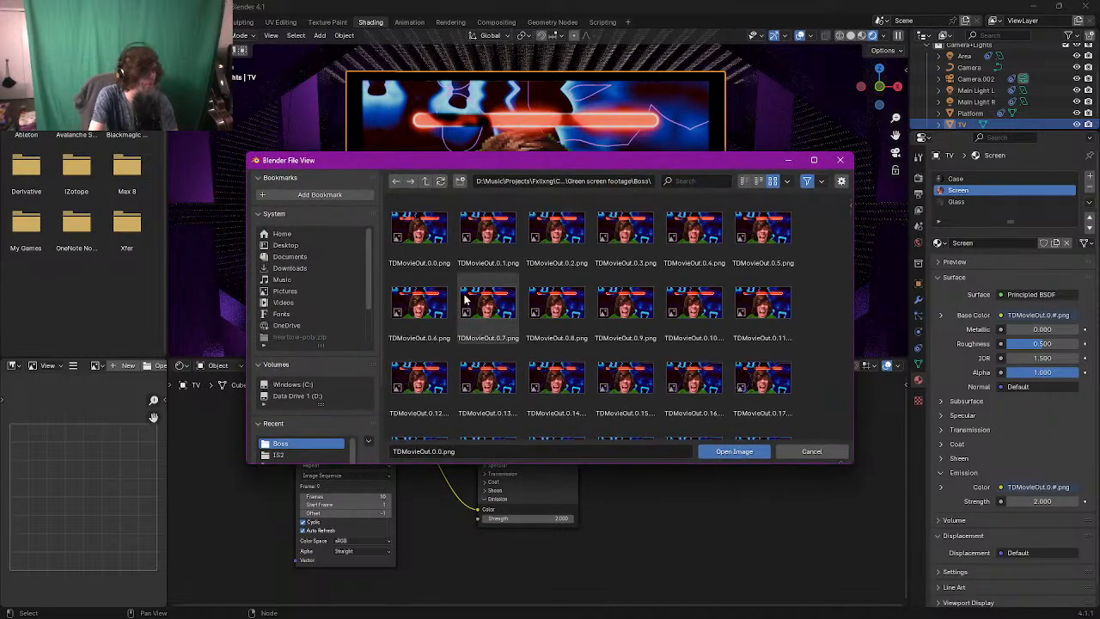
pyautogui.press('a')
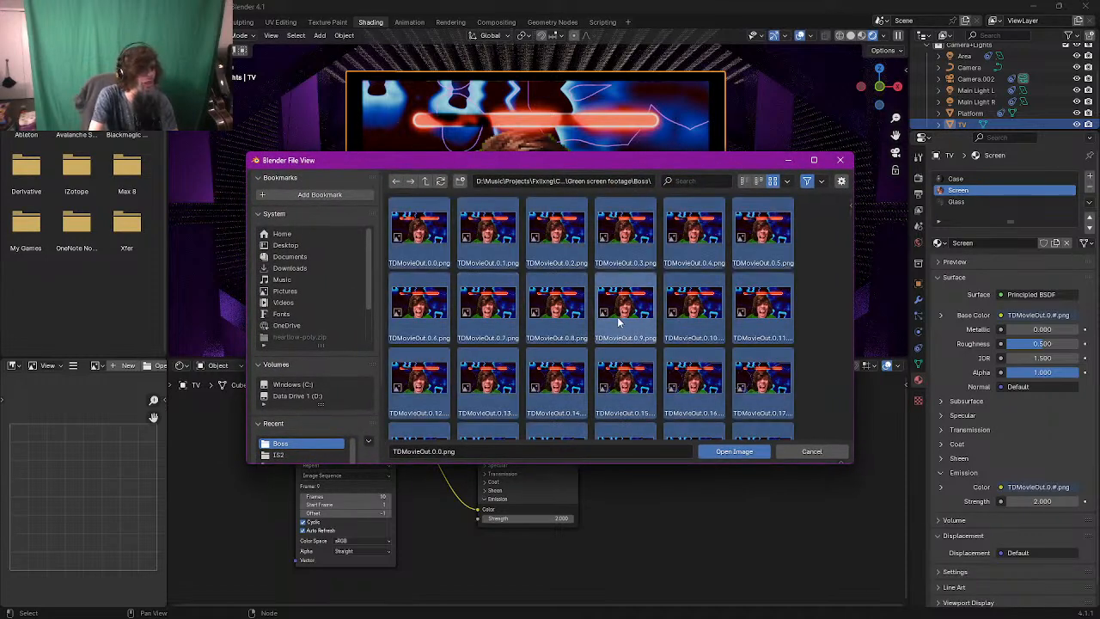
pyautogui.scroll(-5, 636, 258)
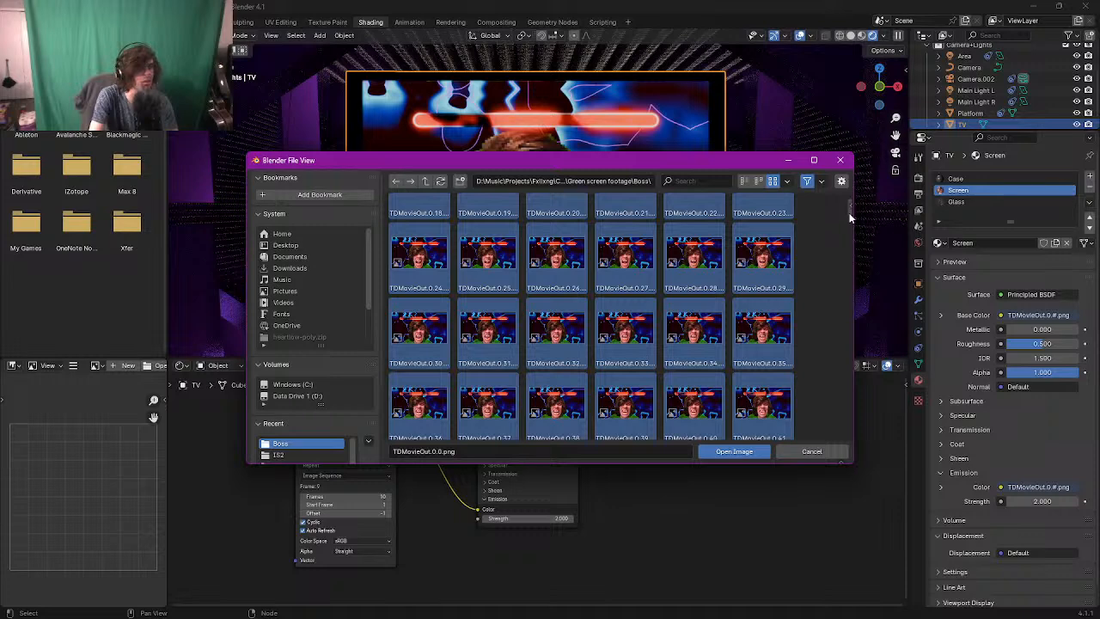
pyautogui.scroll(-9, 848, 213)
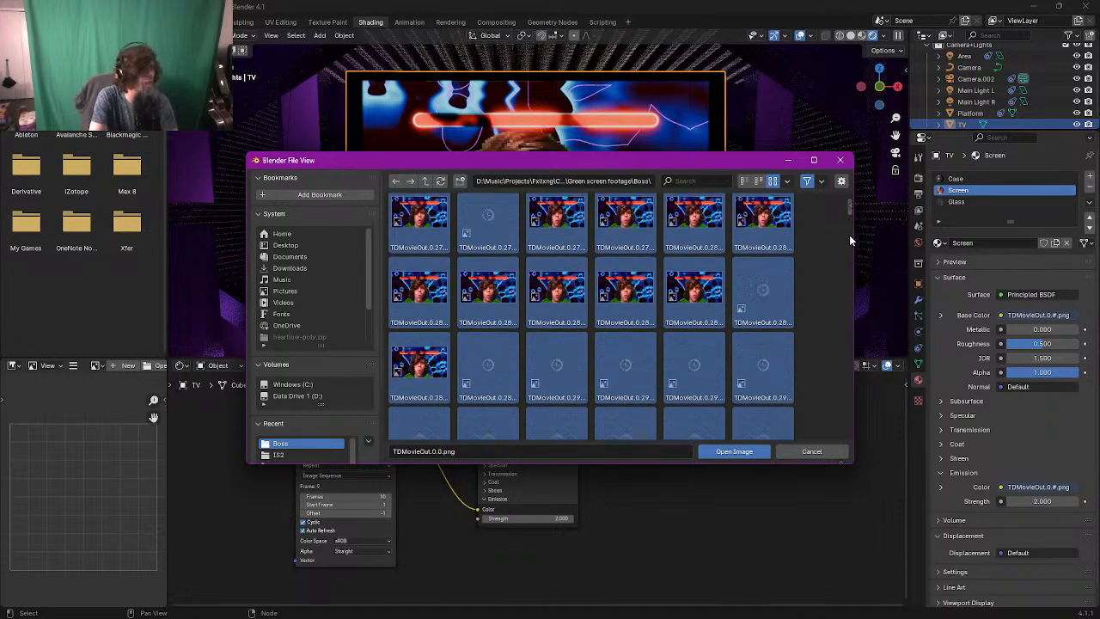
pyautogui.moveTo(849, 241); pyautogui.dragTo(854, 460)
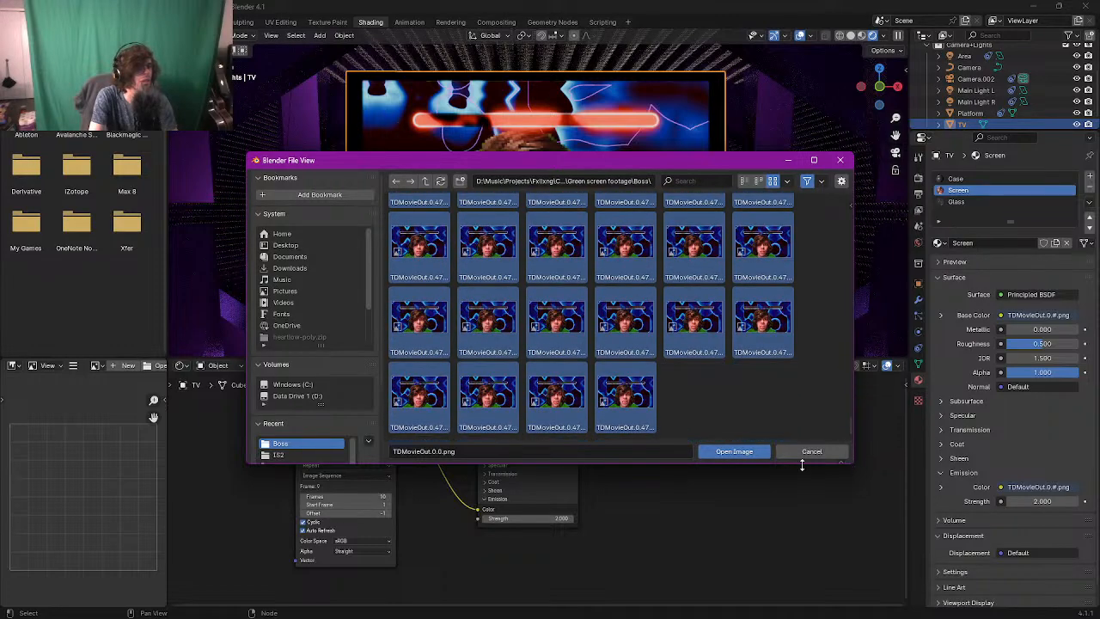
pyautogui.click(738, 449)
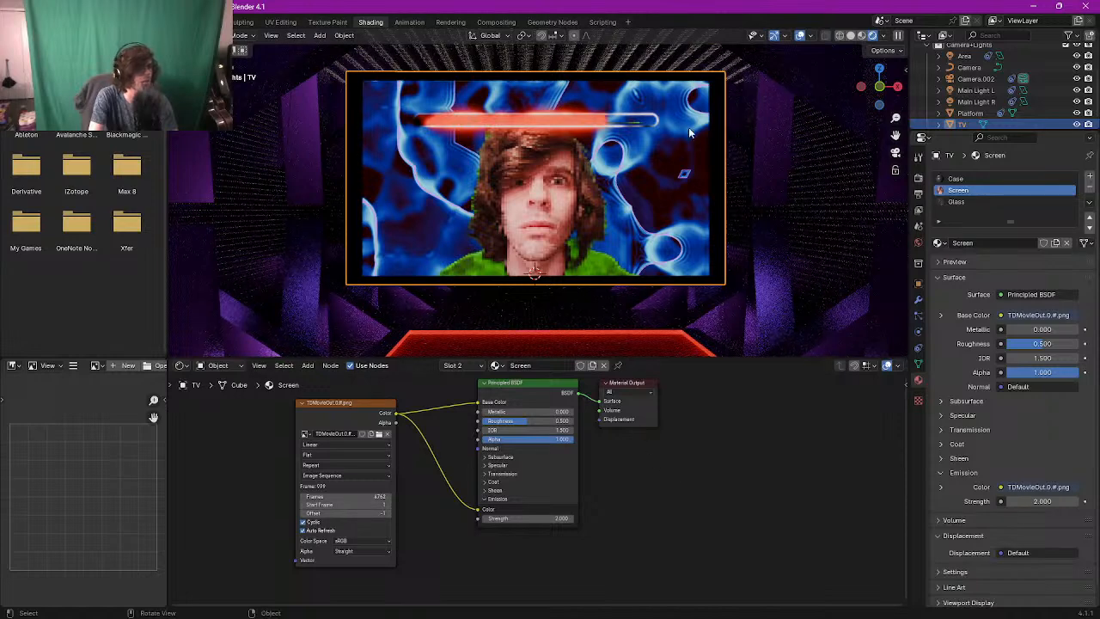
pyautogui.click(849, 37)
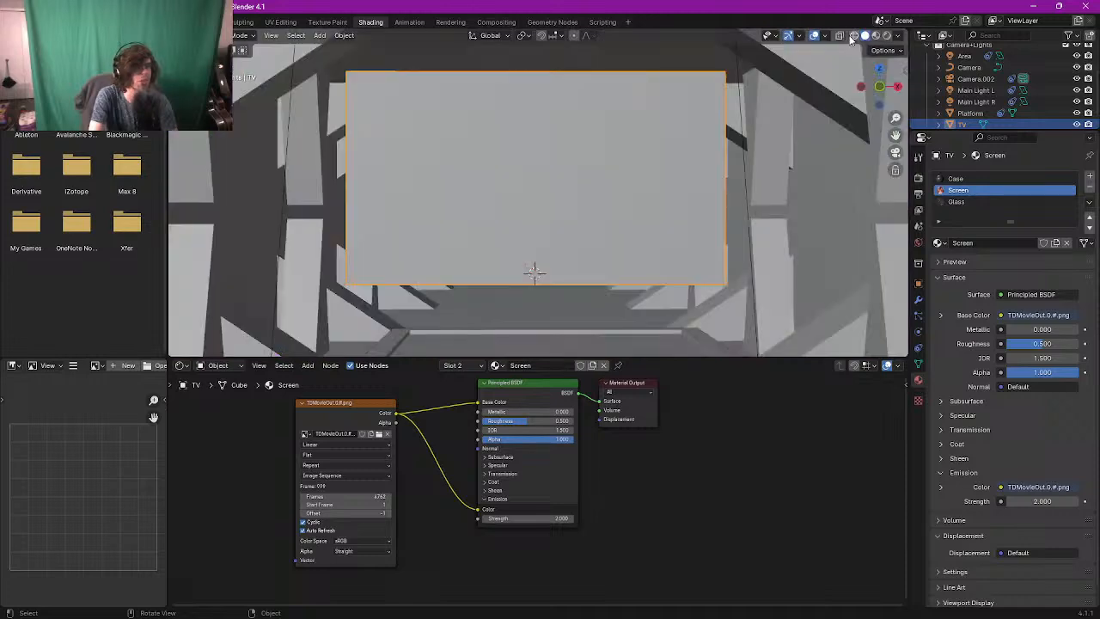
pyautogui.click(887, 37)
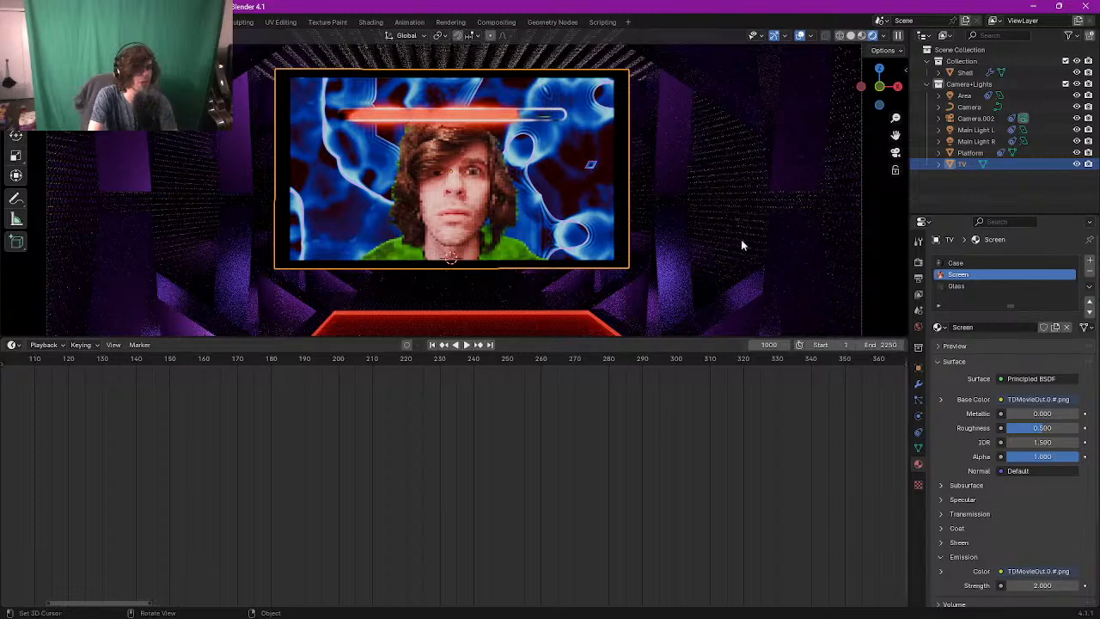
# Step: Check the image texture's frame count in the Shading workspace and set the scene's end frame to 4762 in Layout
pyautogui.click(375, 23)
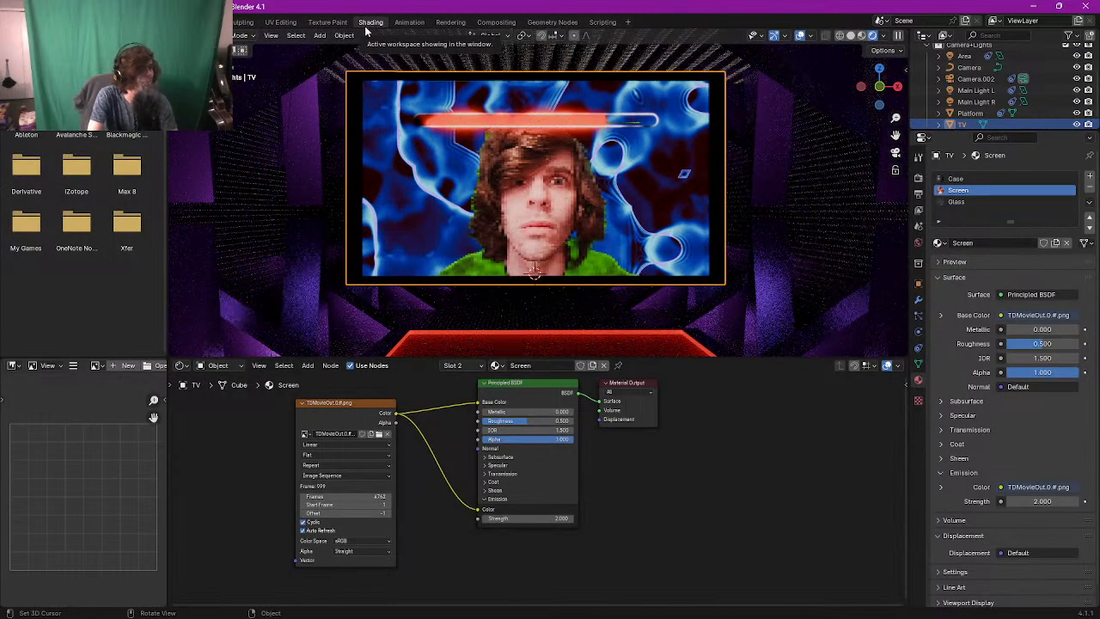
pyautogui.click(167, 22)
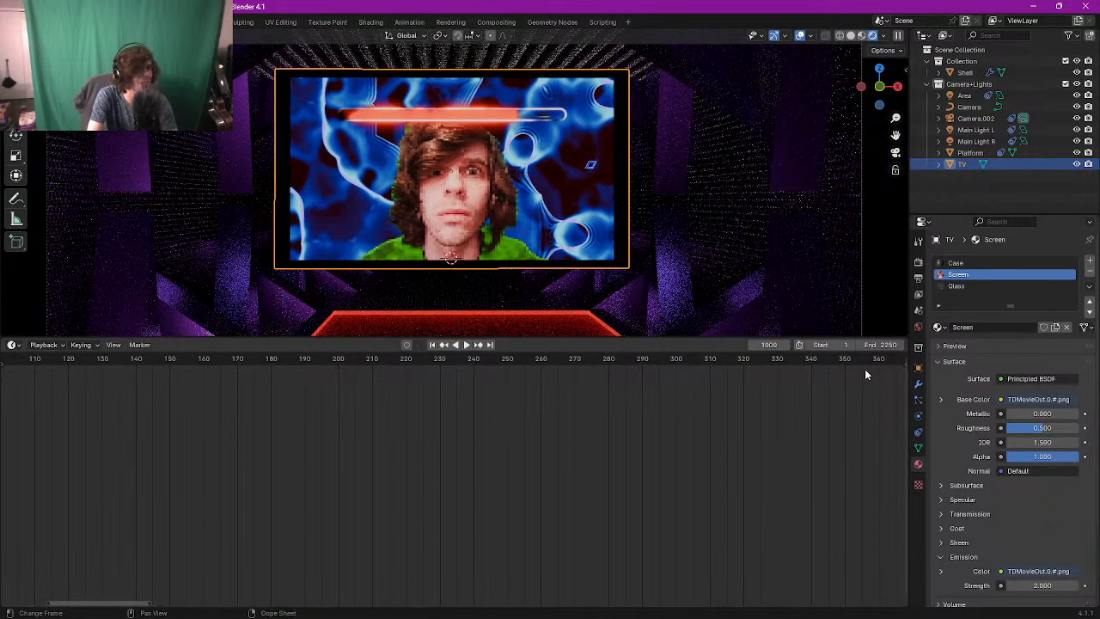
pyautogui.click(884, 345)
pyautogui.write('262')
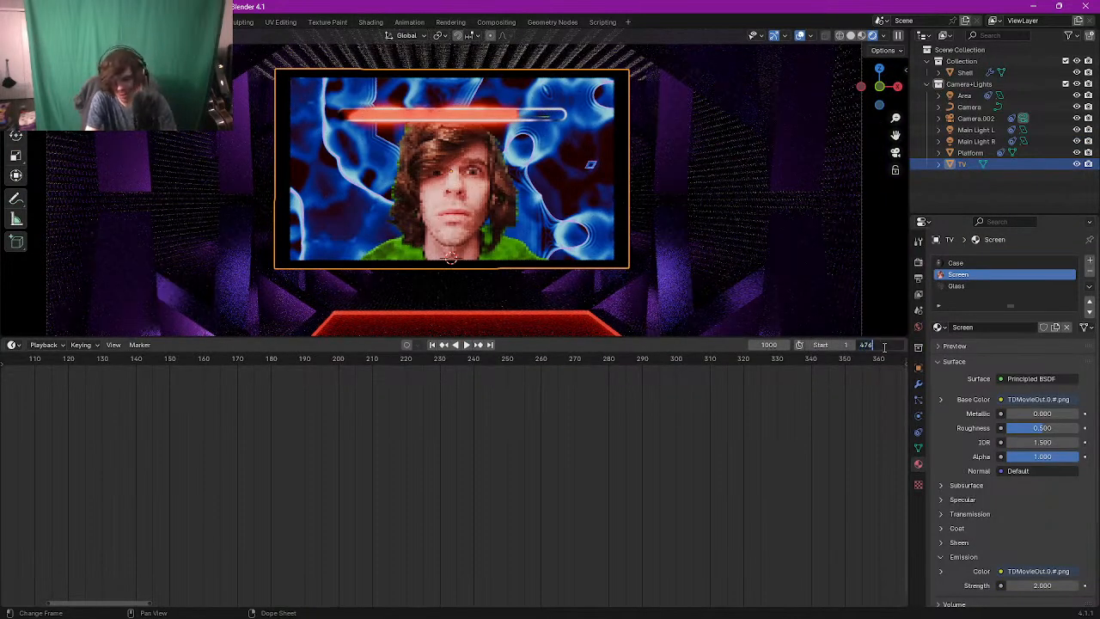
pyautogui.press('Return')
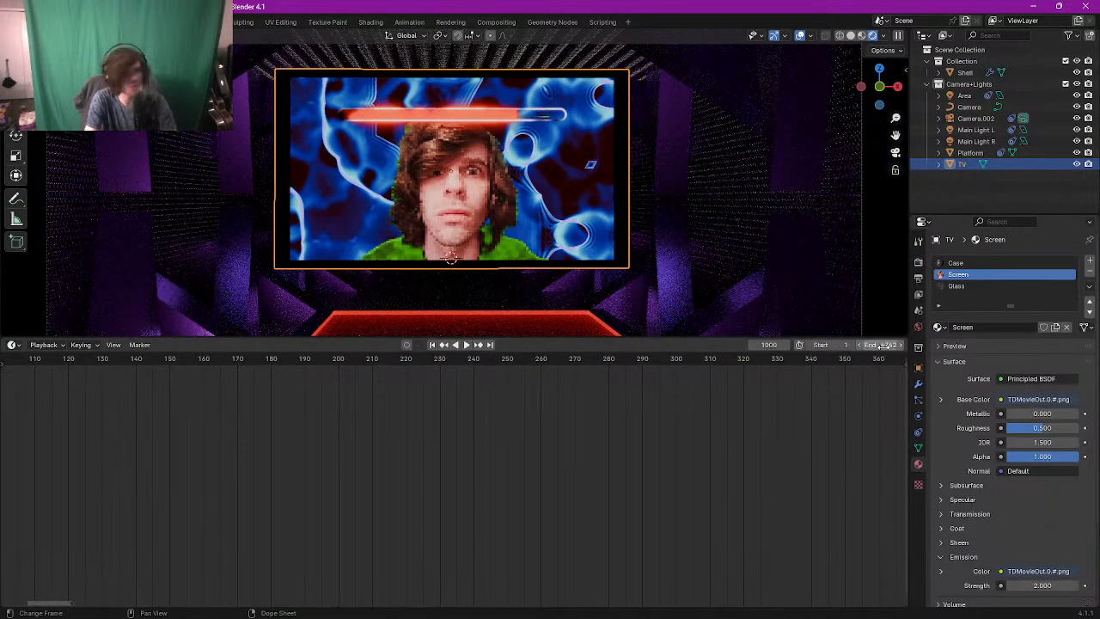
# Step: Jump to the last frame and back to frame 1 to check the image sequence on the TV
pyautogui.click(490, 345)
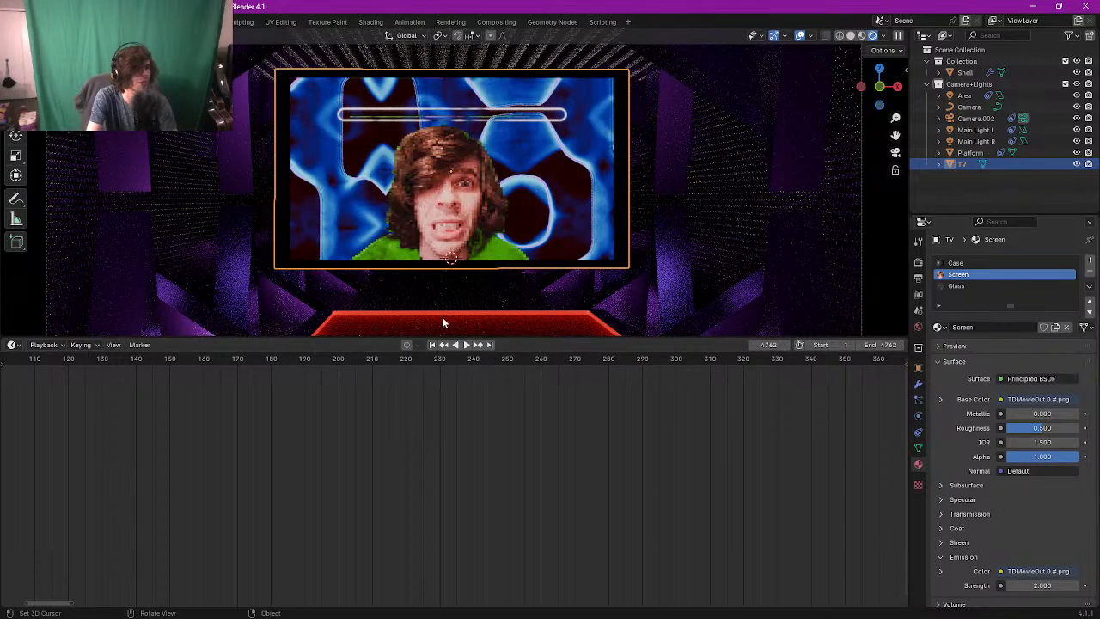
pyautogui.click(443, 345)
pyautogui.click(433, 344)
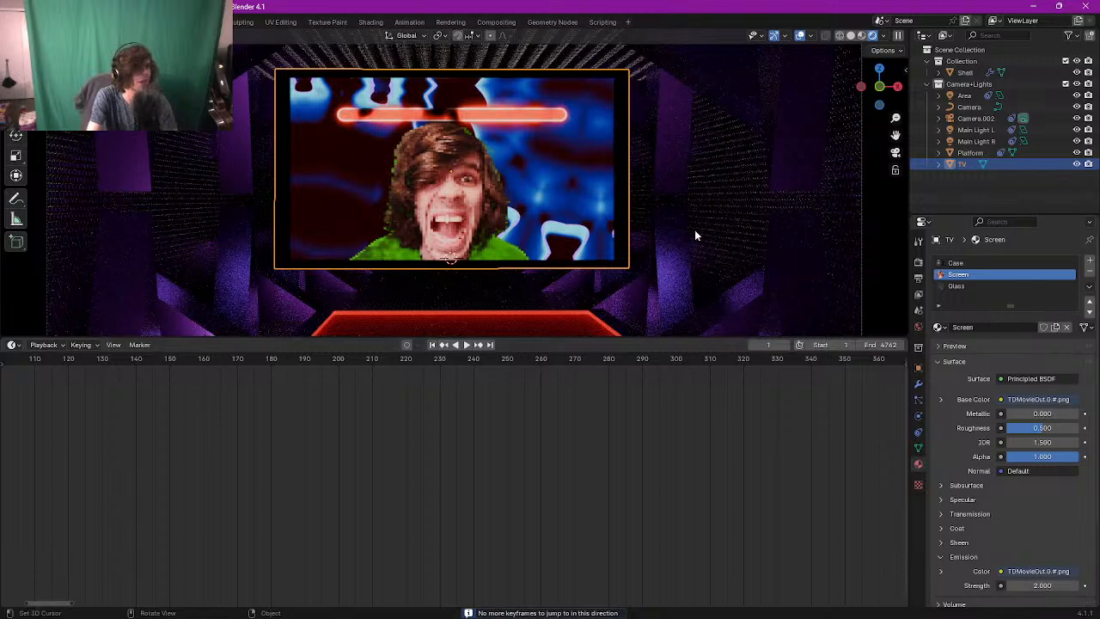
# Step: Switch to solid shading, orbit out of the camera view and move the TV back along the Y axis, behind the platform
pyautogui.click(852, 35)
pyautogui.moveTo(822, 54); pyautogui.dragTo(708, 104, button='middle')
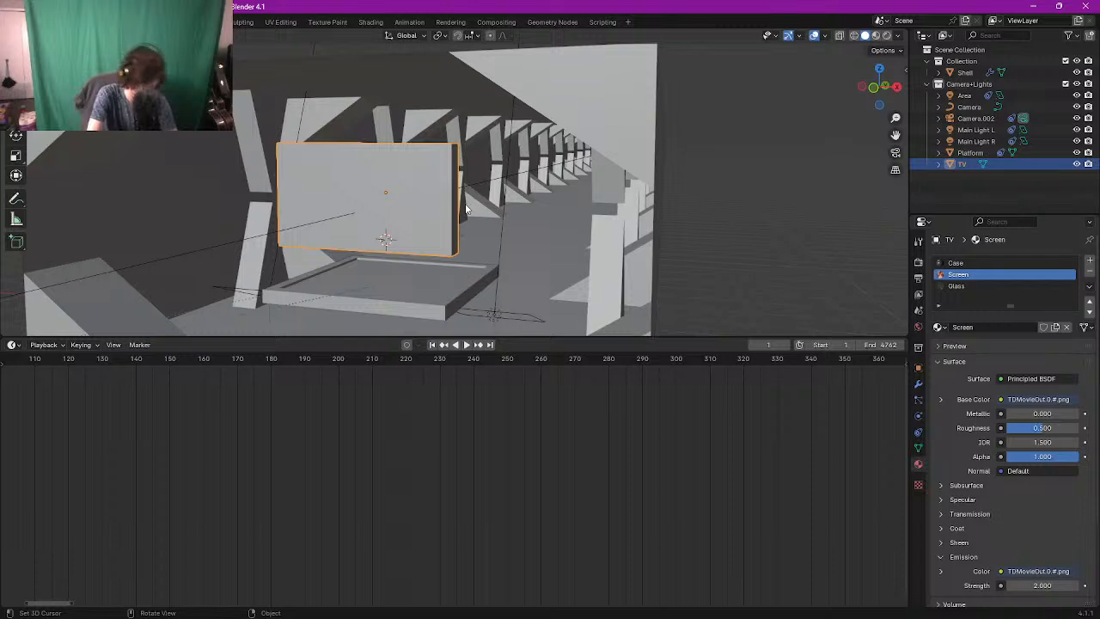
pyautogui.press('g')
pyautogui.press('y')
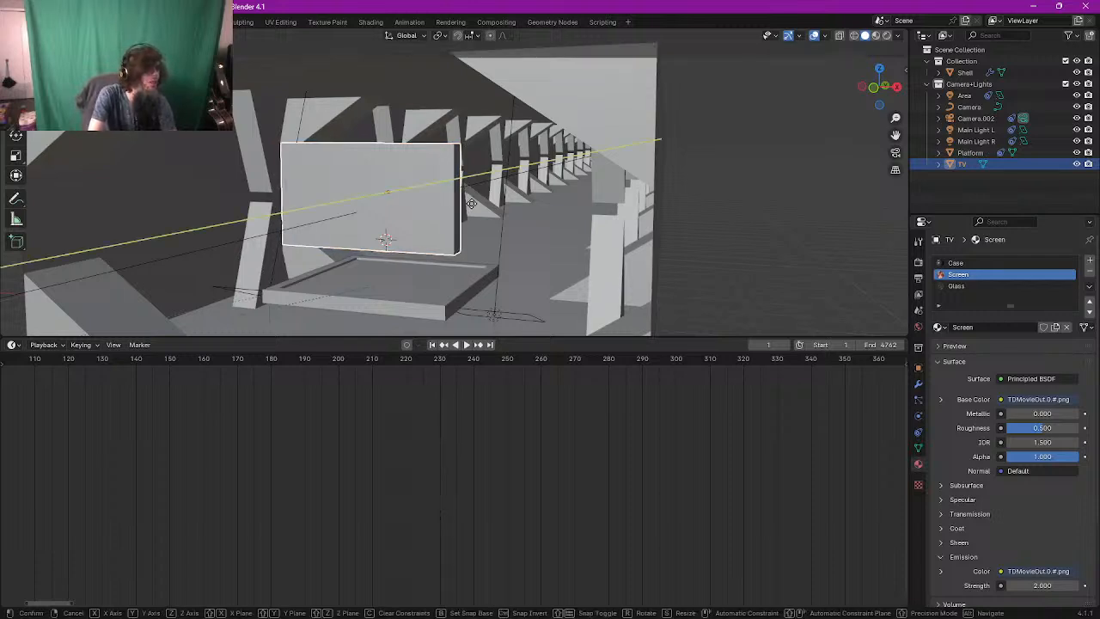
pyautogui.click(557, 172)
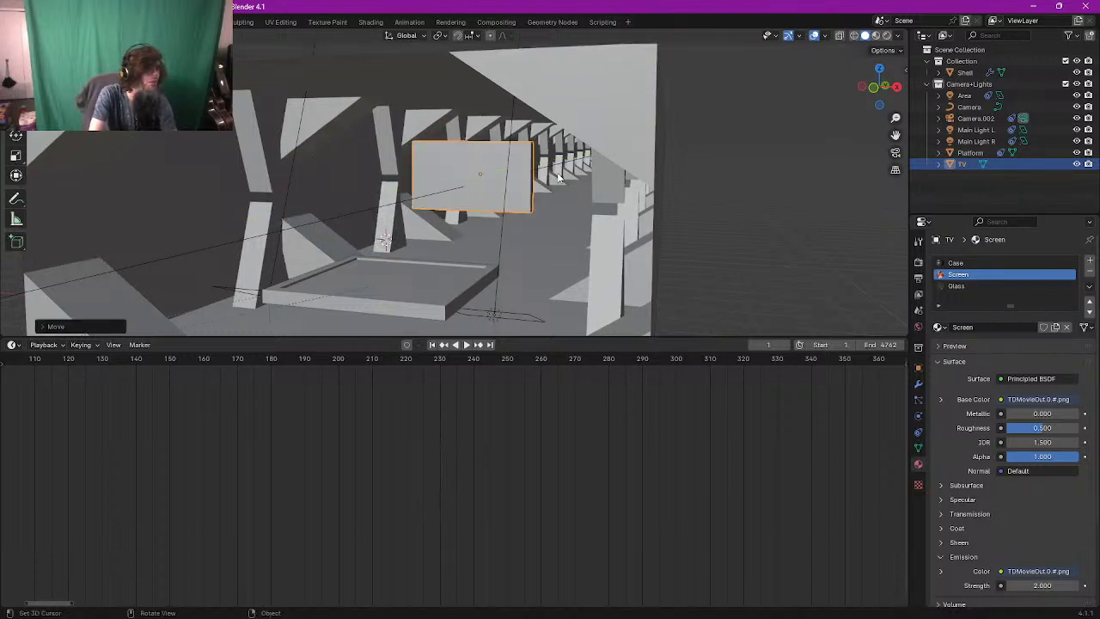
# Step: Return to the camera view, shrink the timeline to enlarge the viewport and switch to rendered shading
pyautogui.moveTo(558, 171); pyautogui.dragTo(574, 168, button='middle')
pyautogui.scroll(3, 574, 168)
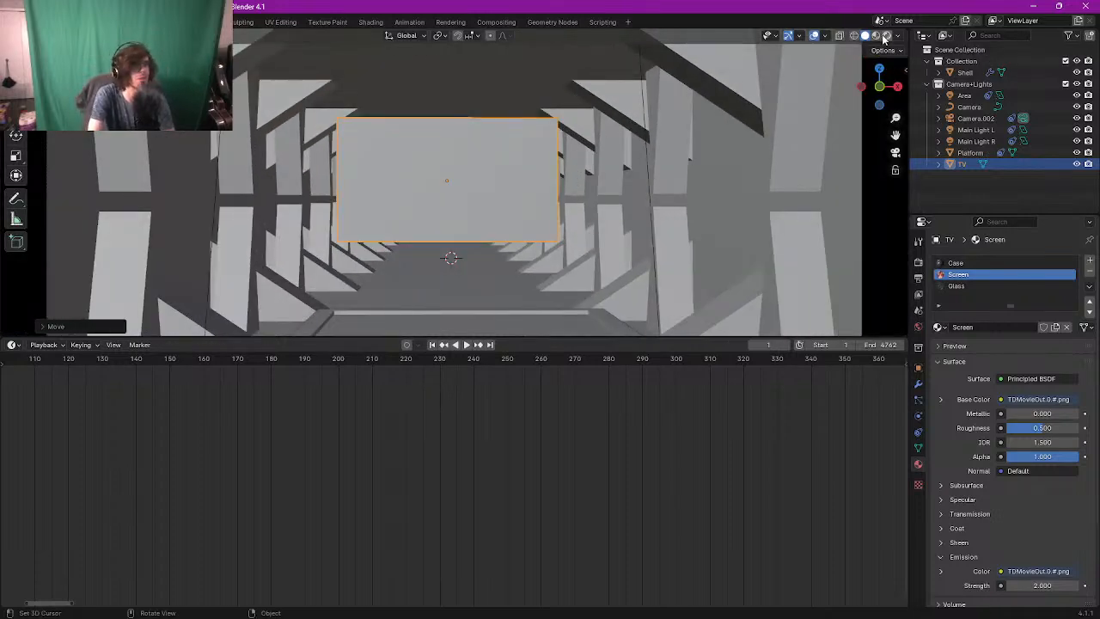
pyautogui.moveTo(616, 335); pyautogui.dragTo(662, 538)
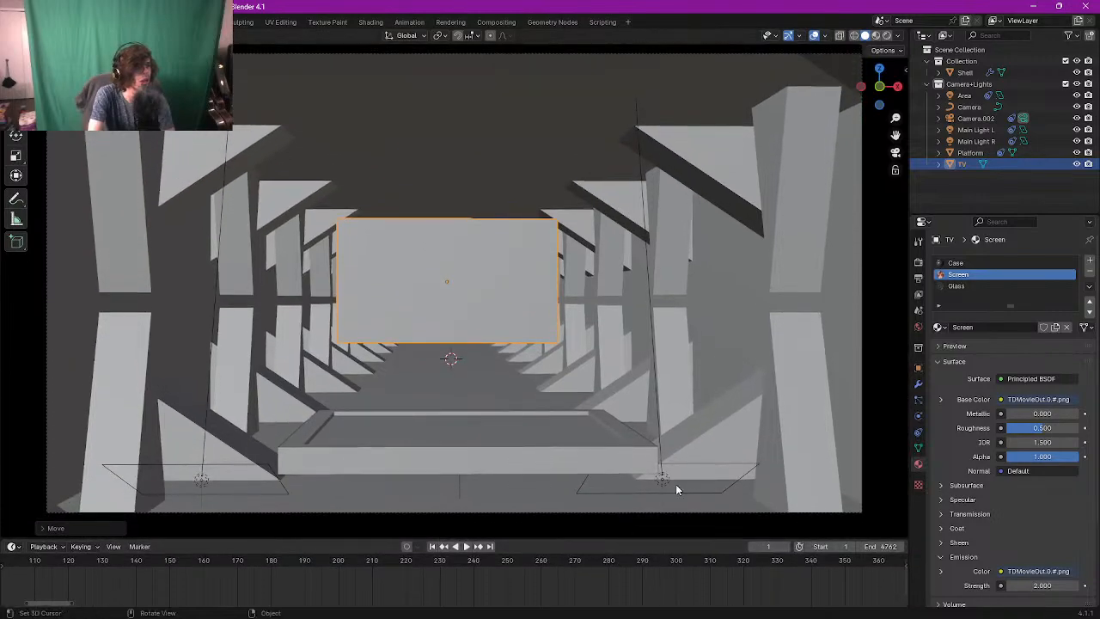
pyautogui.click(887, 35)
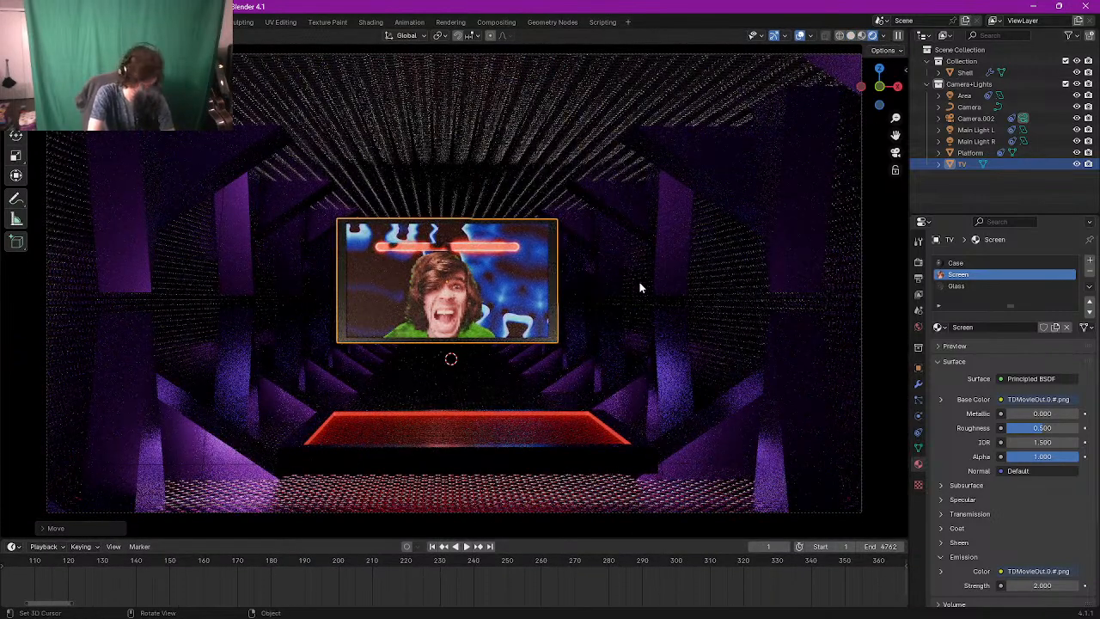
# Step: Move the TV farther back along the Y axis, deeper into the tunnel
pyautogui.press('g')
pyautogui.press('y')
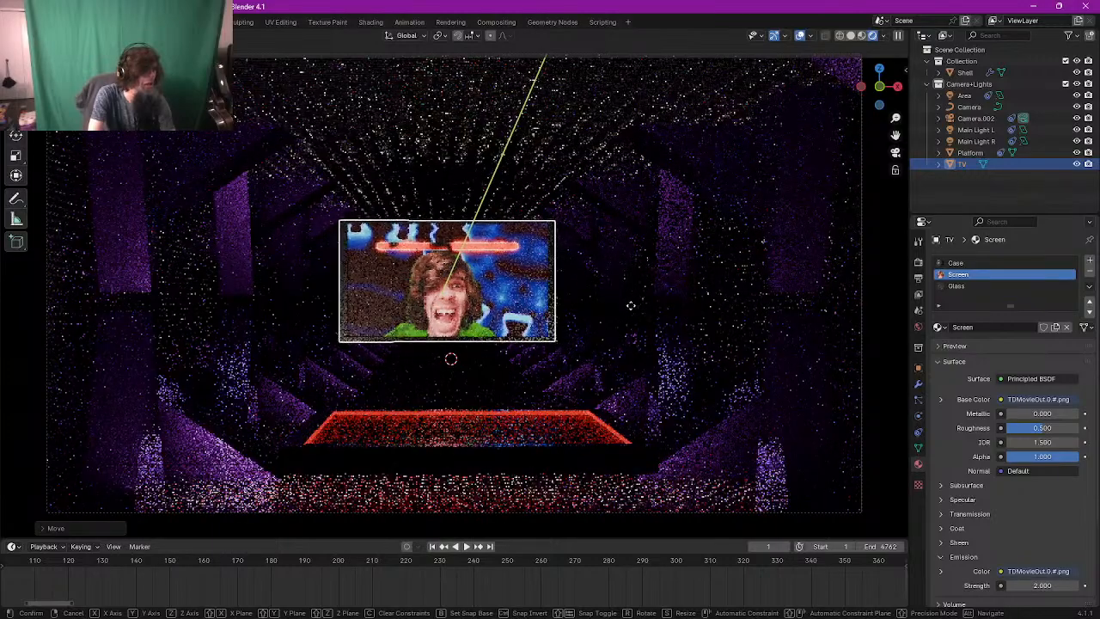
pyautogui.click(614, 346)
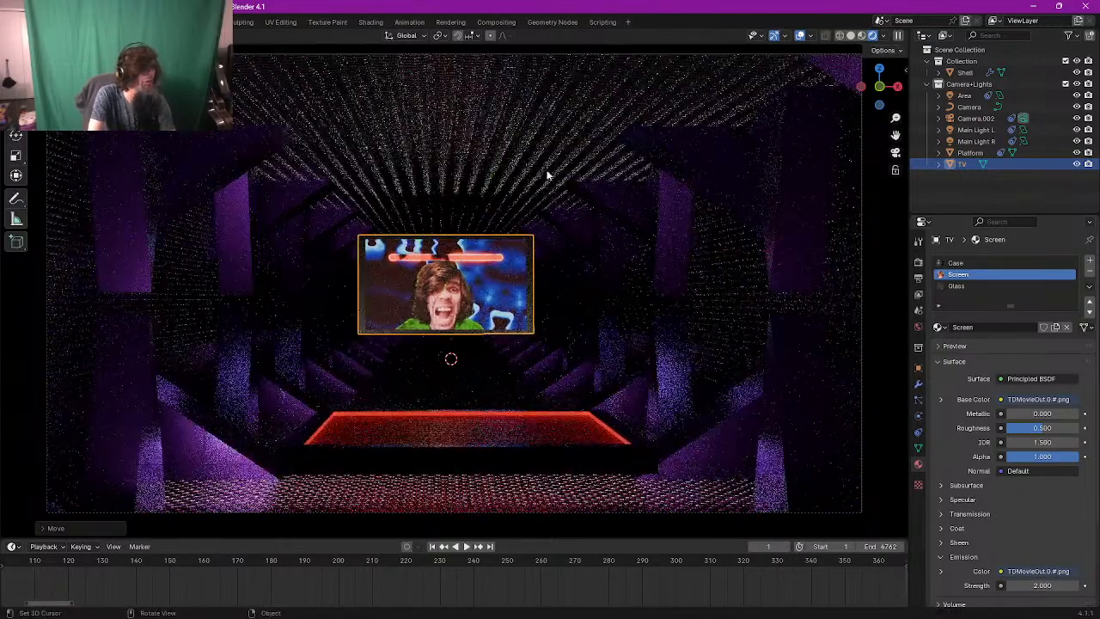
# Step: Try an emission strength of 1 on the Screen material, then set it to 0.5
pyautogui.click(370, 22)
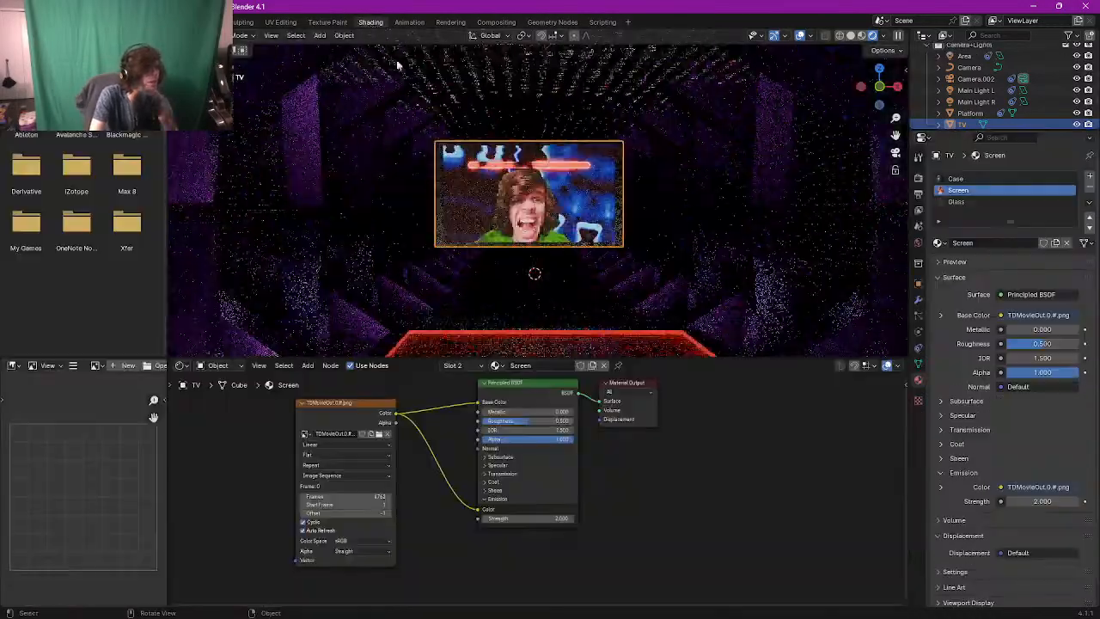
pyautogui.click(529, 519)
pyautogui.write('1')
pyautogui.press('Return')
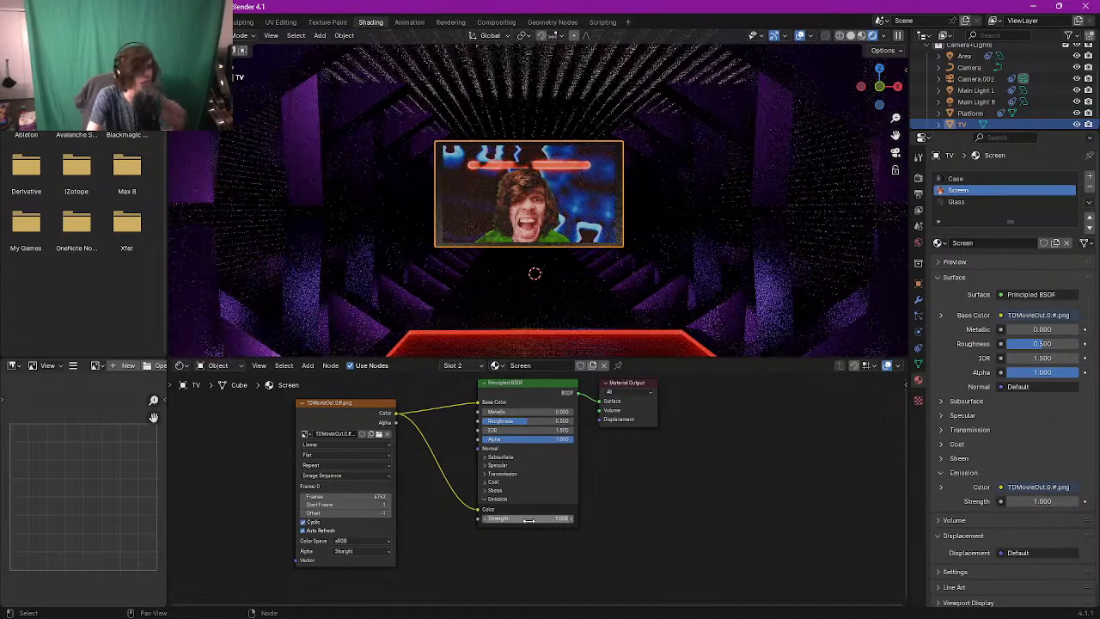
pyautogui.click(532, 520)
pyautogui.write('.5')
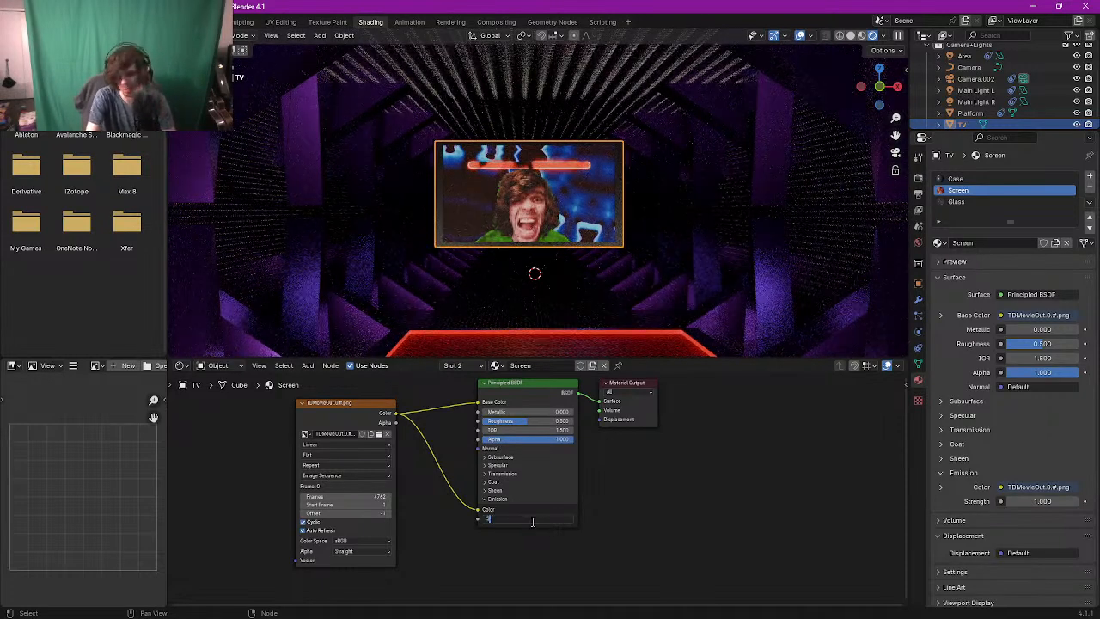
pyautogui.press('Return')
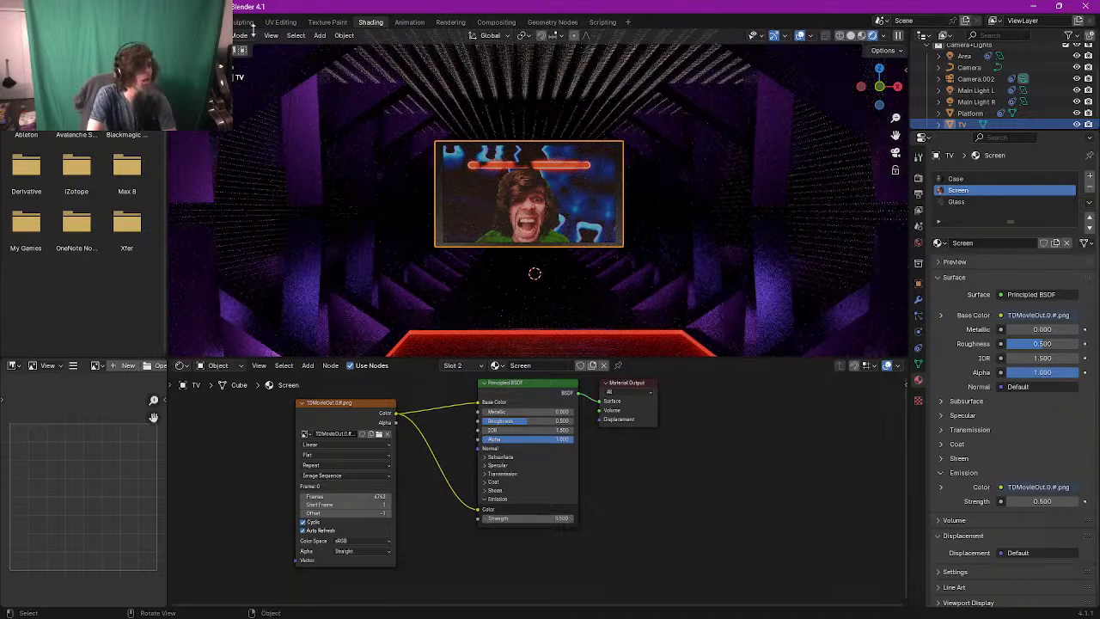
# Step: In the Layout workspace, try red, green and blue tints on Main Light L and set its colour to yellow
pyautogui.click(161, 23)
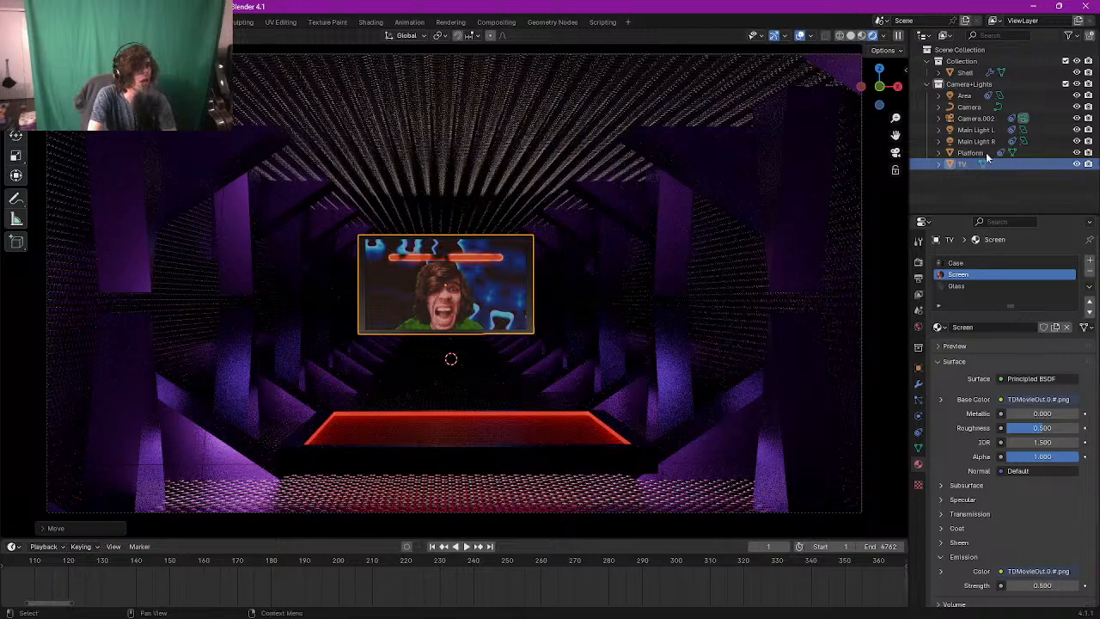
pyautogui.click(975, 130)
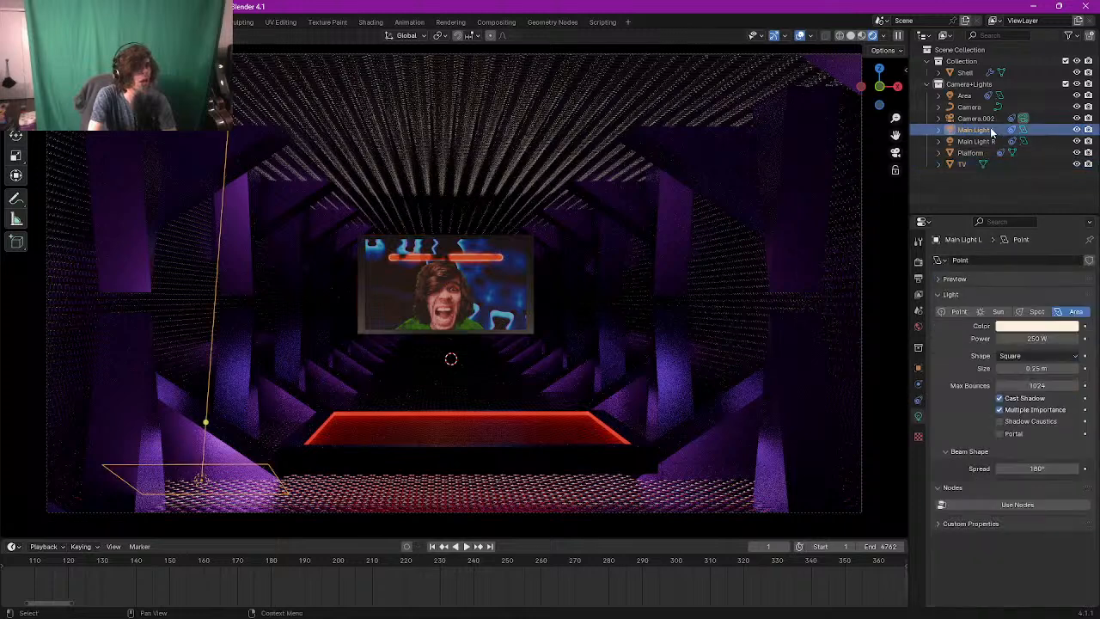
pyautogui.click(1034, 332)
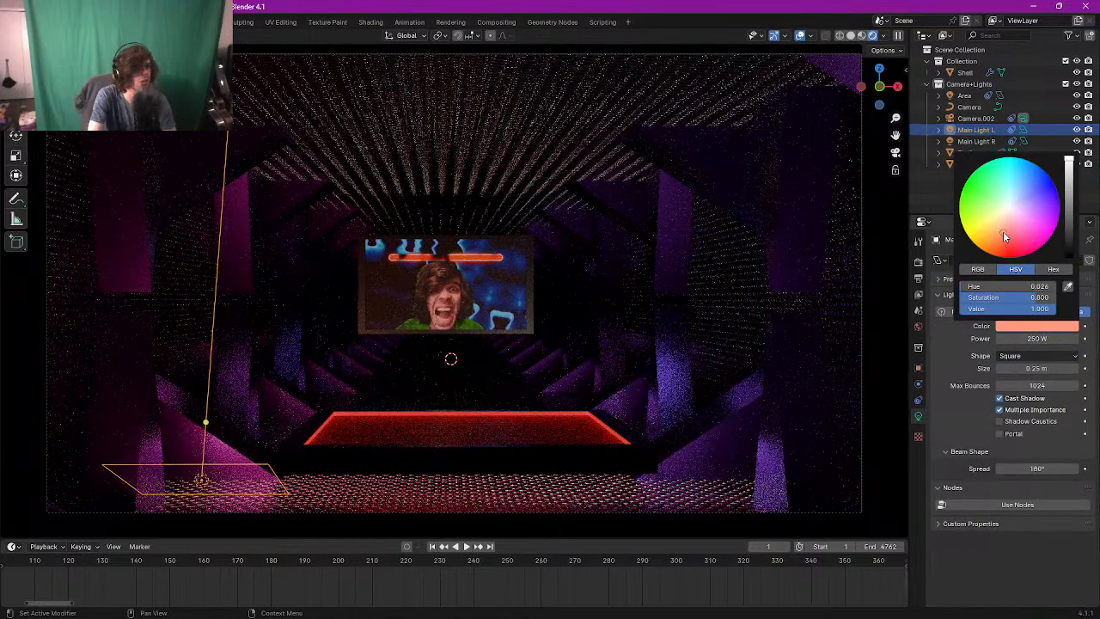
pyautogui.moveTo(1003, 231); pyautogui.dragTo(992, 196)
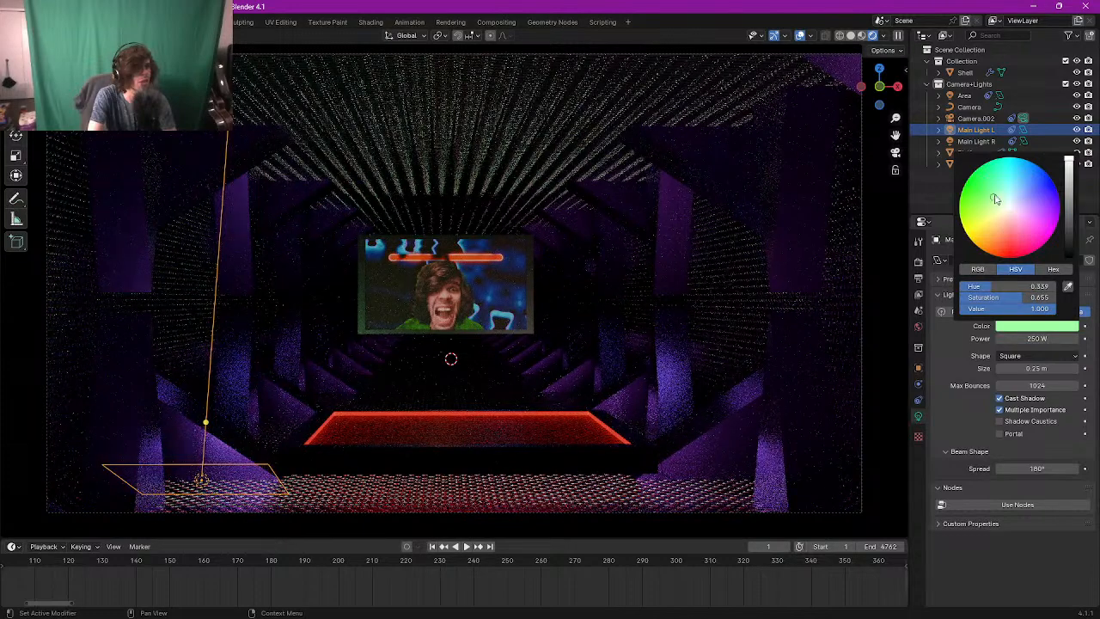
pyautogui.click(1024, 192)
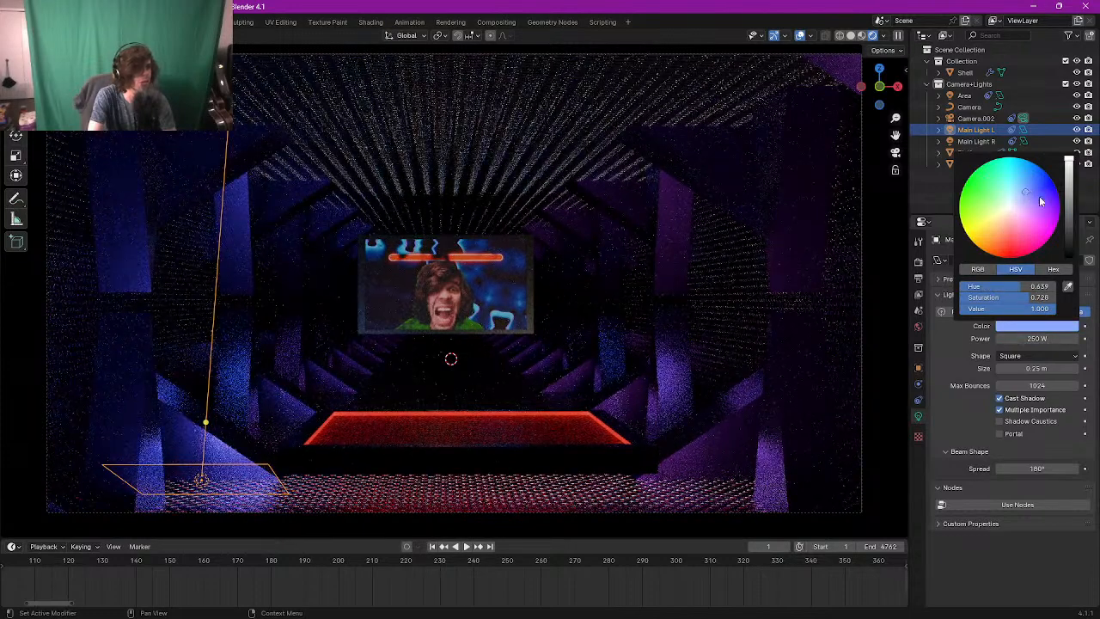
pyautogui.click(1041, 213)
pyautogui.click(982, 219)
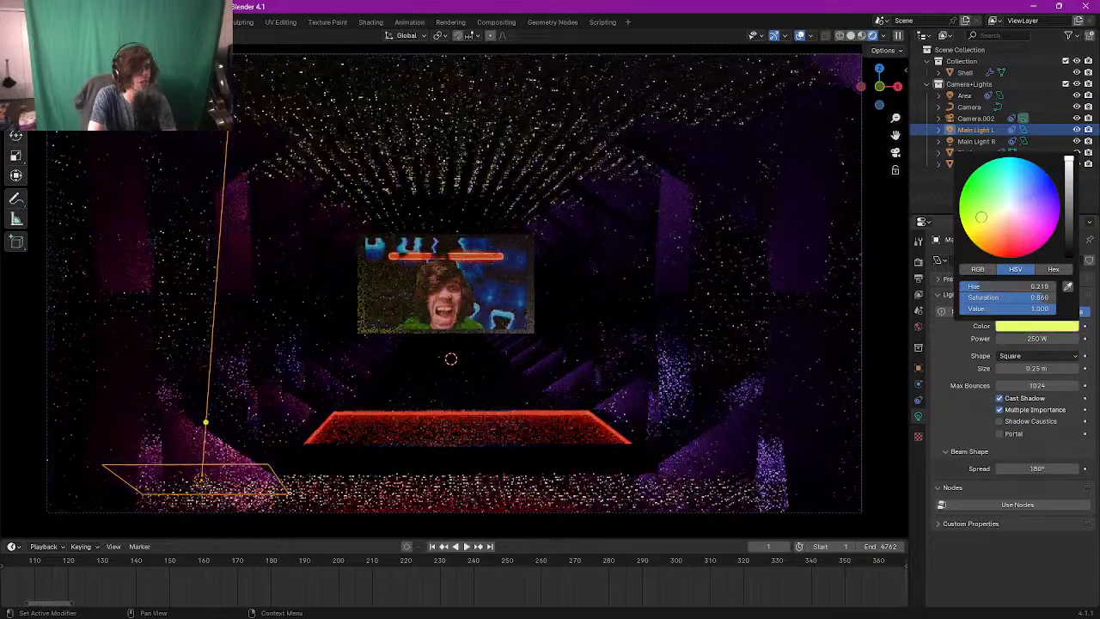
pyautogui.click(988, 230)
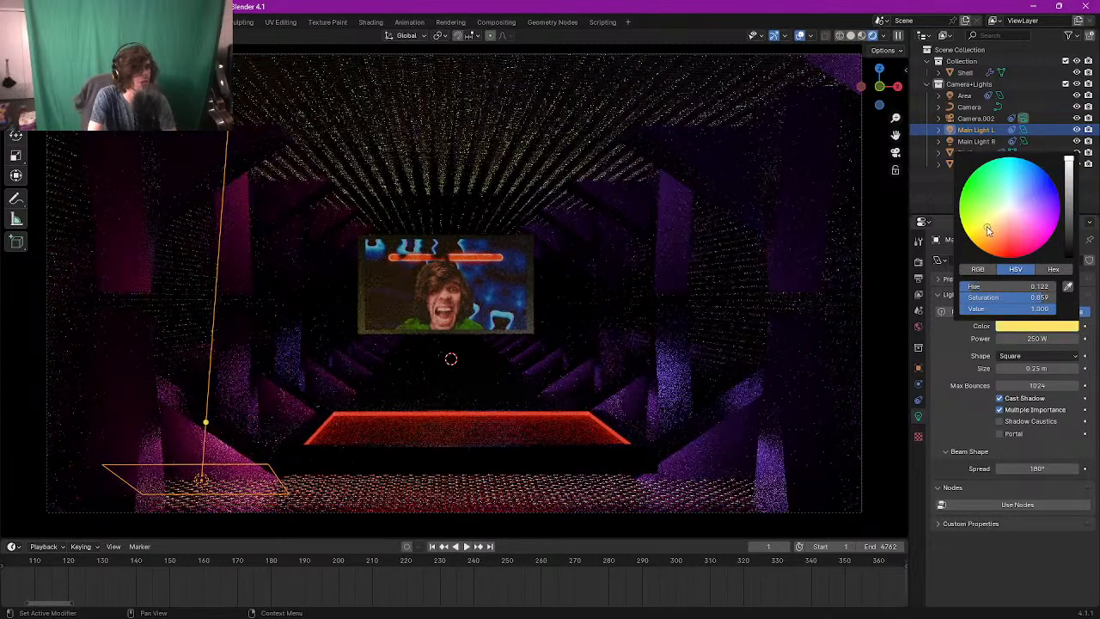
pyautogui.click(986, 224)
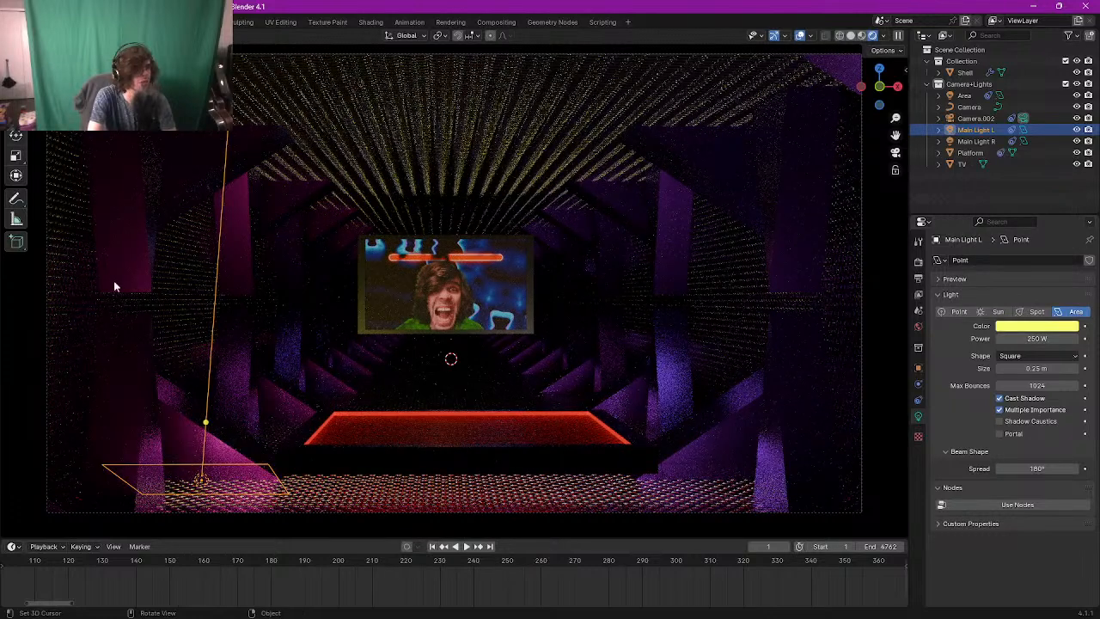
# Step: Try several tints on Main Light R and set its colour to pale cyan with hue 0.470 and saturation 0.534
pyautogui.click(976, 141)
pyautogui.click(1036, 326)
pyautogui.click(1009, 243)
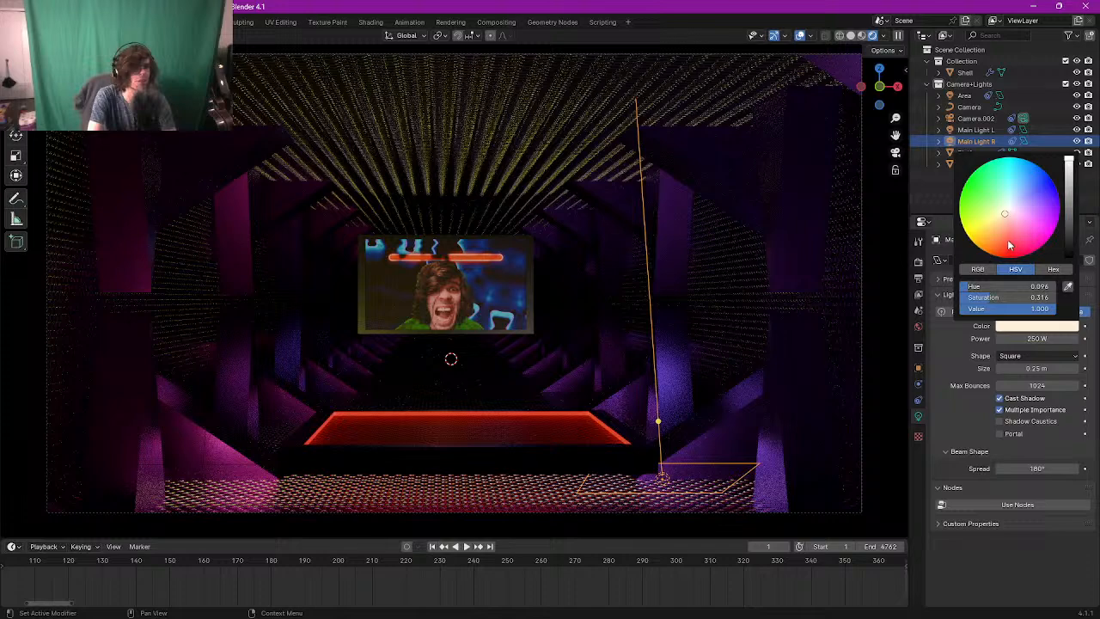
pyautogui.click(1026, 234)
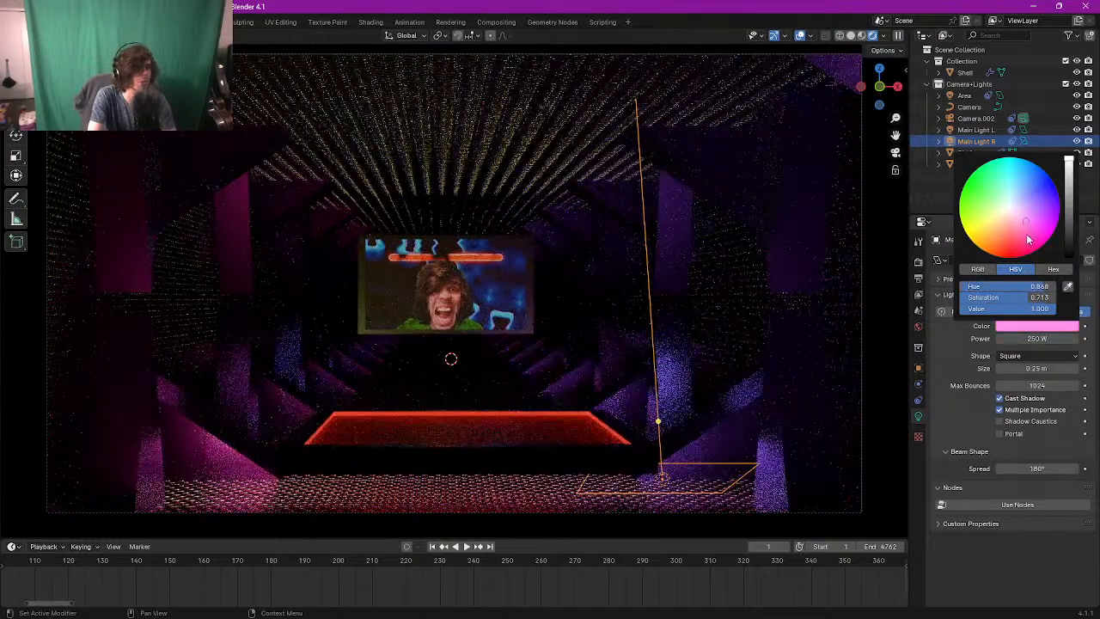
pyautogui.click(1023, 245)
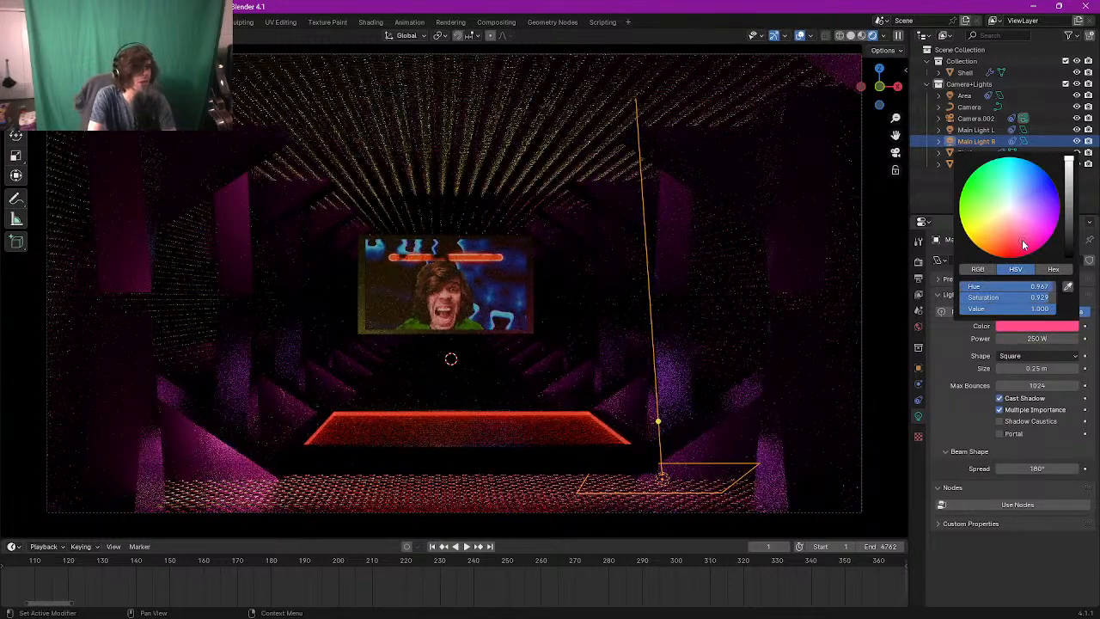
pyautogui.click(1015, 221)
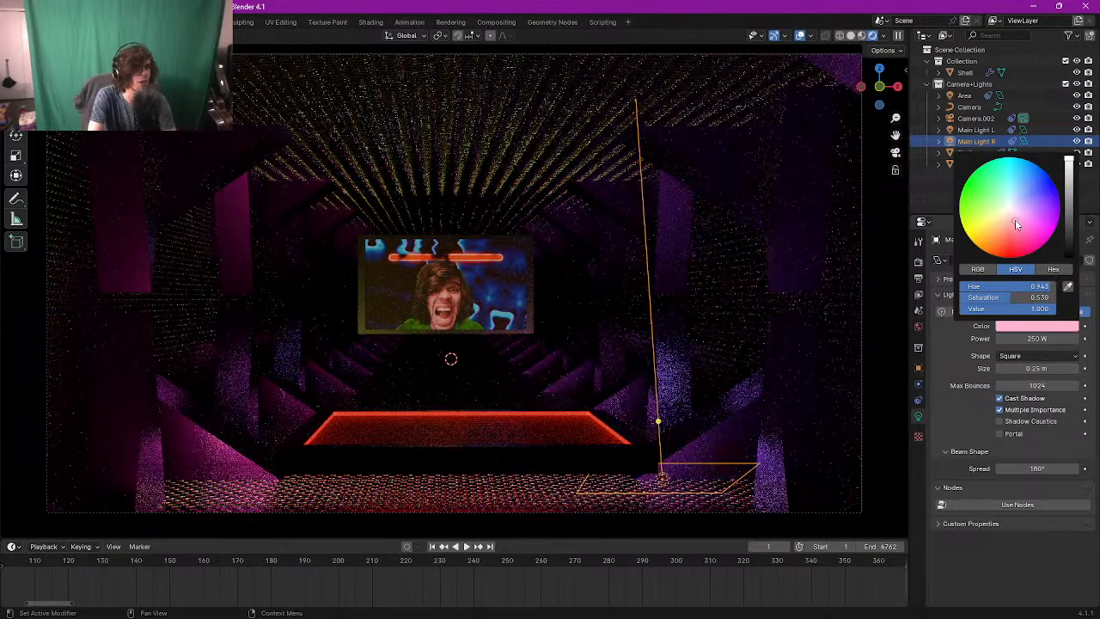
pyautogui.click(1004, 226)
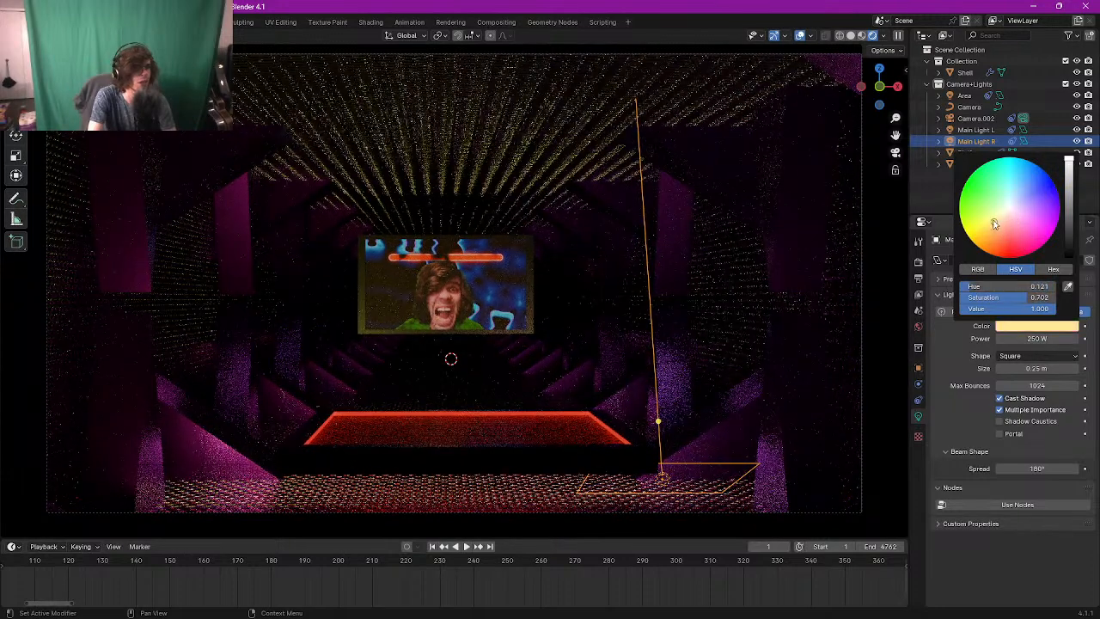
pyautogui.click(994, 206)
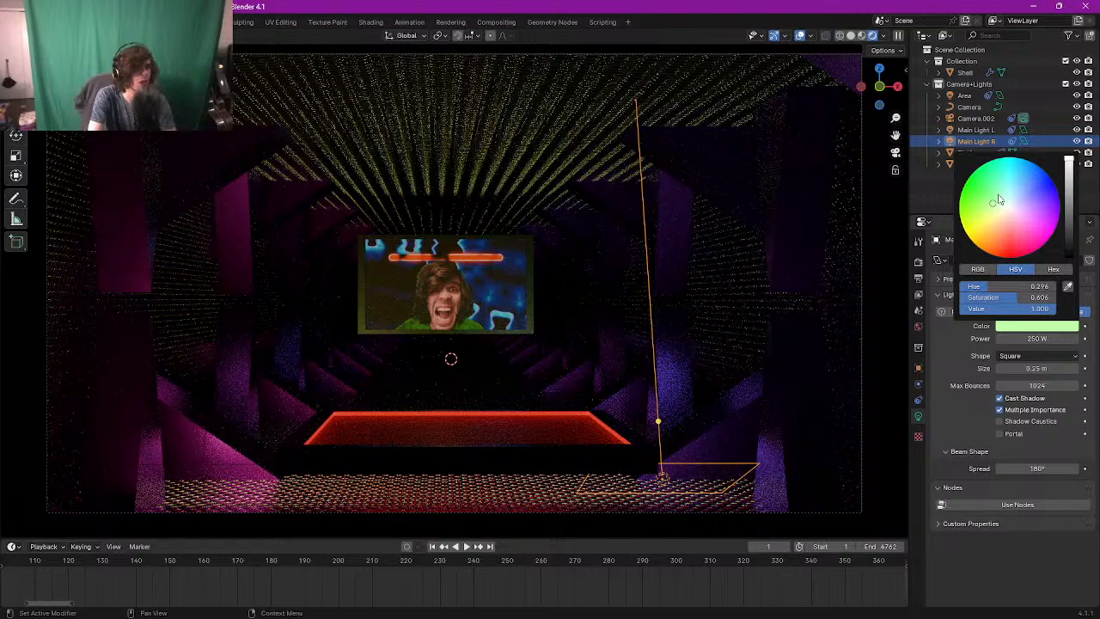
pyautogui.click(1007, 195)
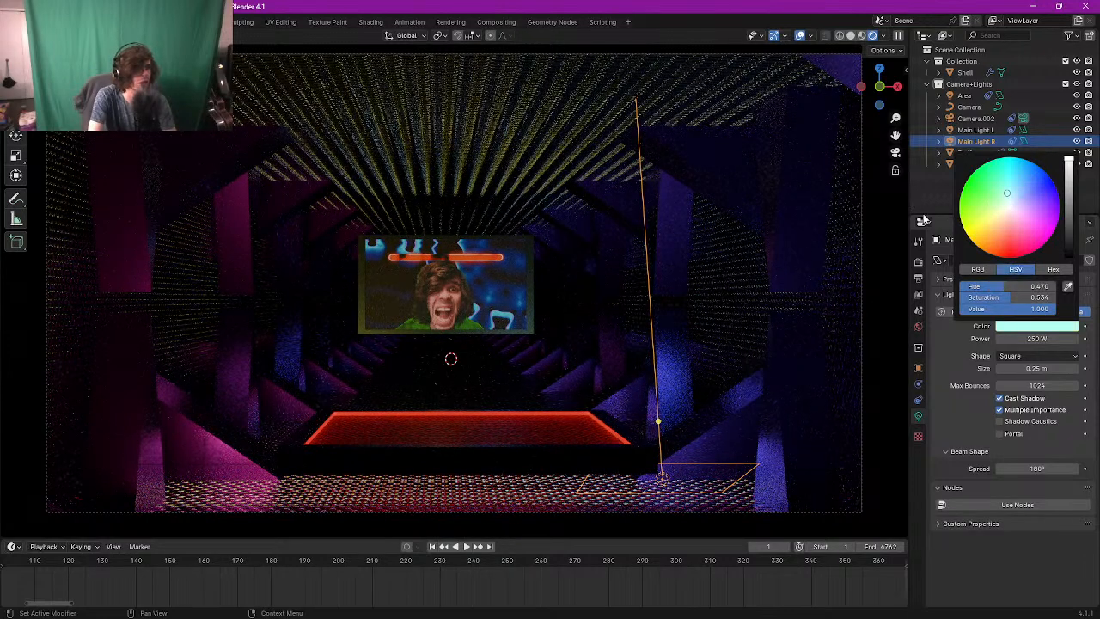
pyautogui.click(1037, 138)
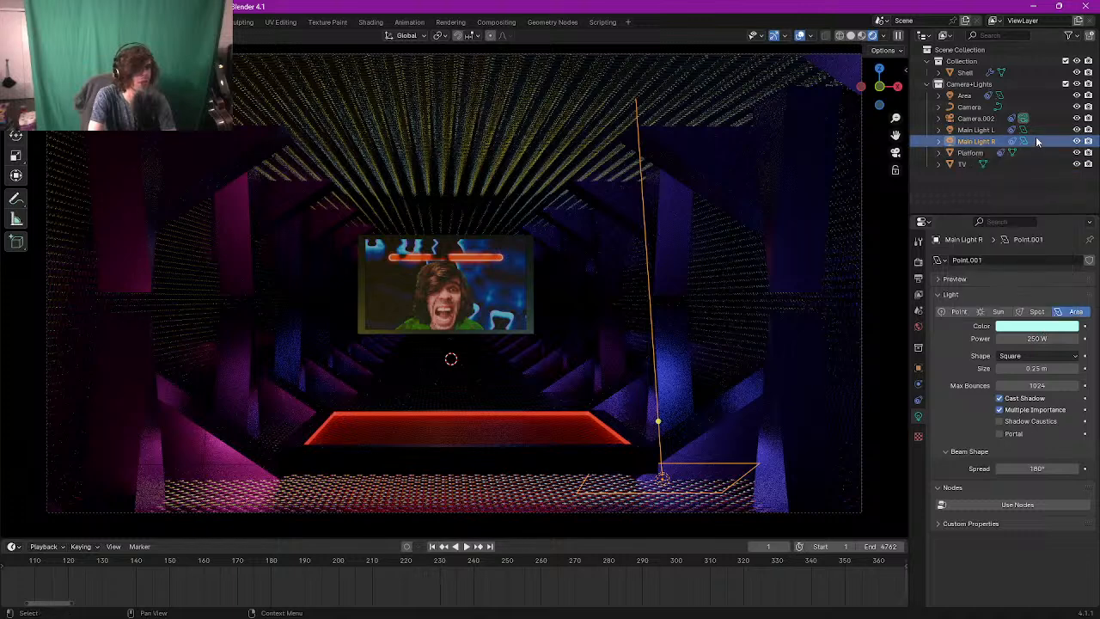
pyautogui.click(918, 401)
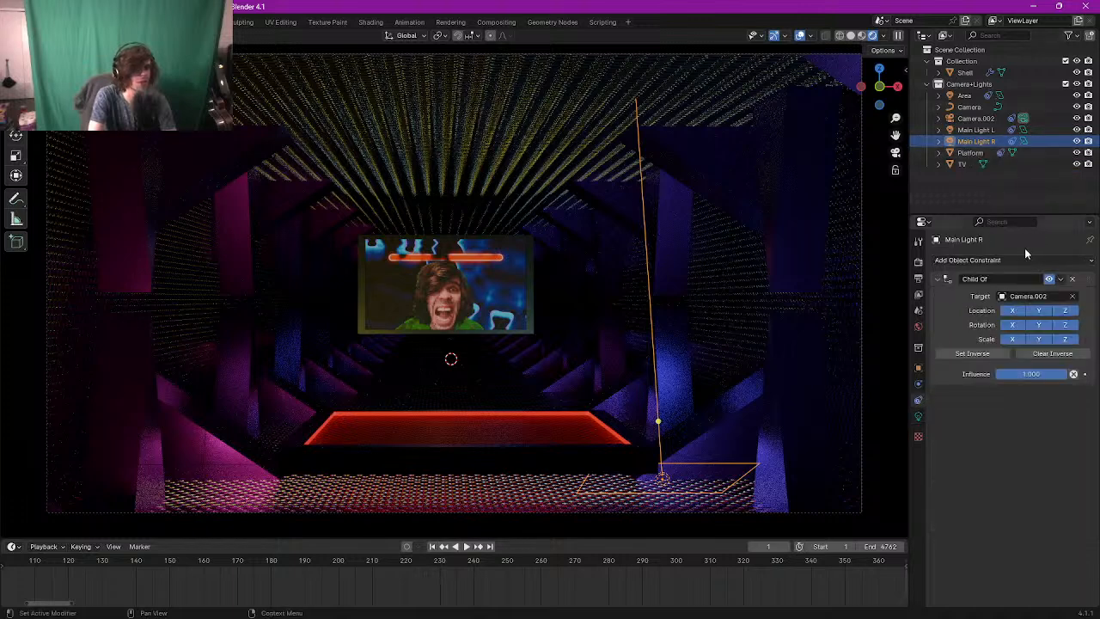
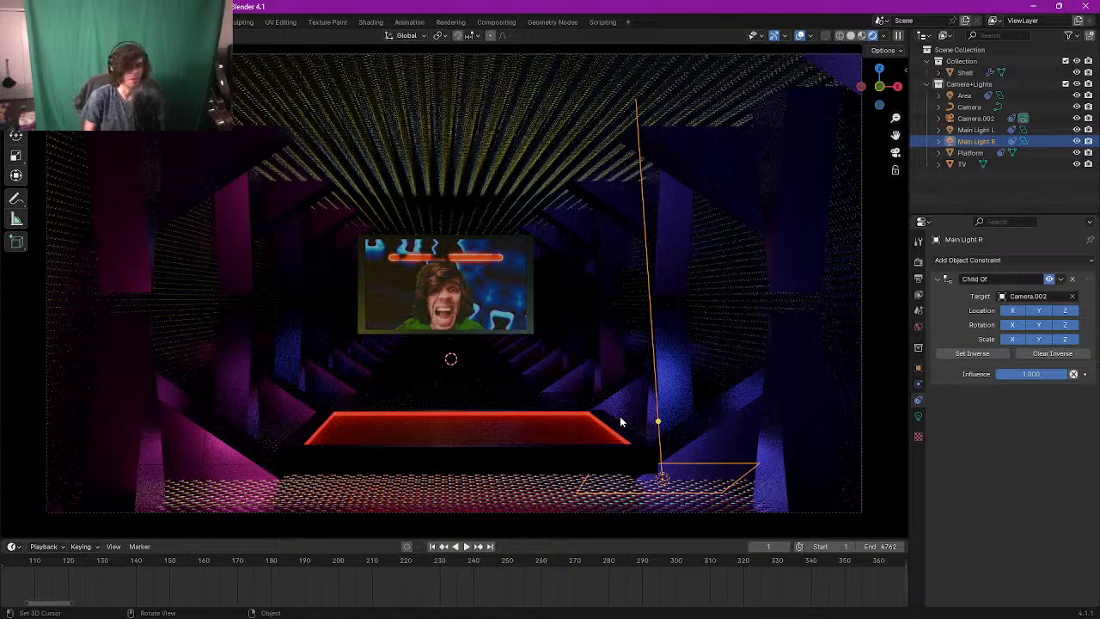
pyautogui.keyDown('ctrl'); pyautogui.scroll(-5, 700, 550); pyautogui.keyUp('ctrl')
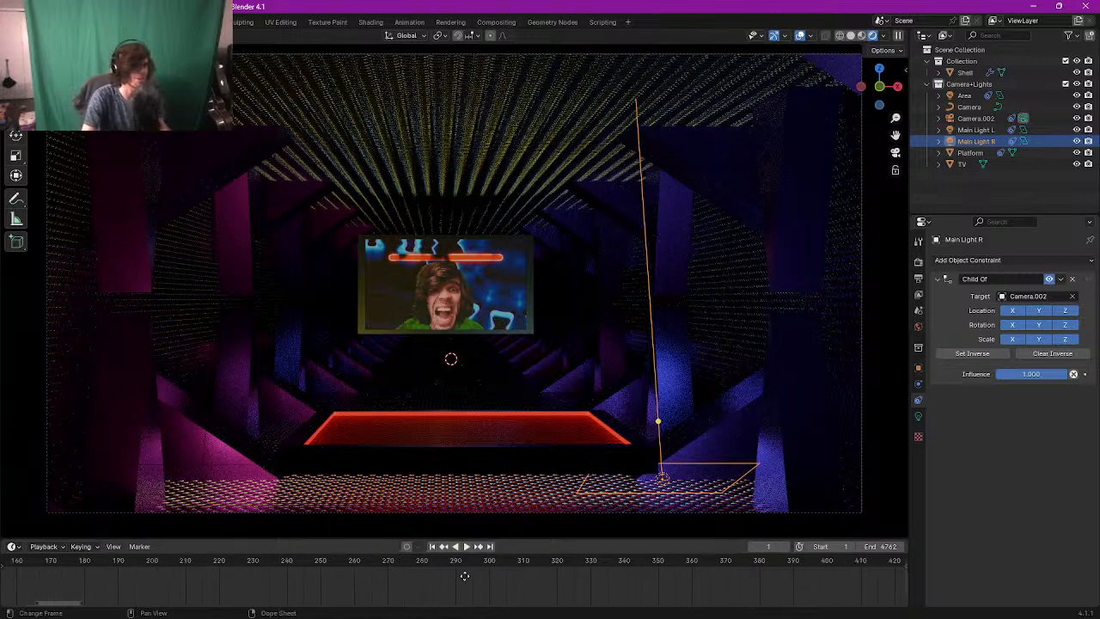
pyautogui.keyDown('ctrl'); pyautogui.scroll(-6, 708, 574); pyautogui.keyUp('ctrl')
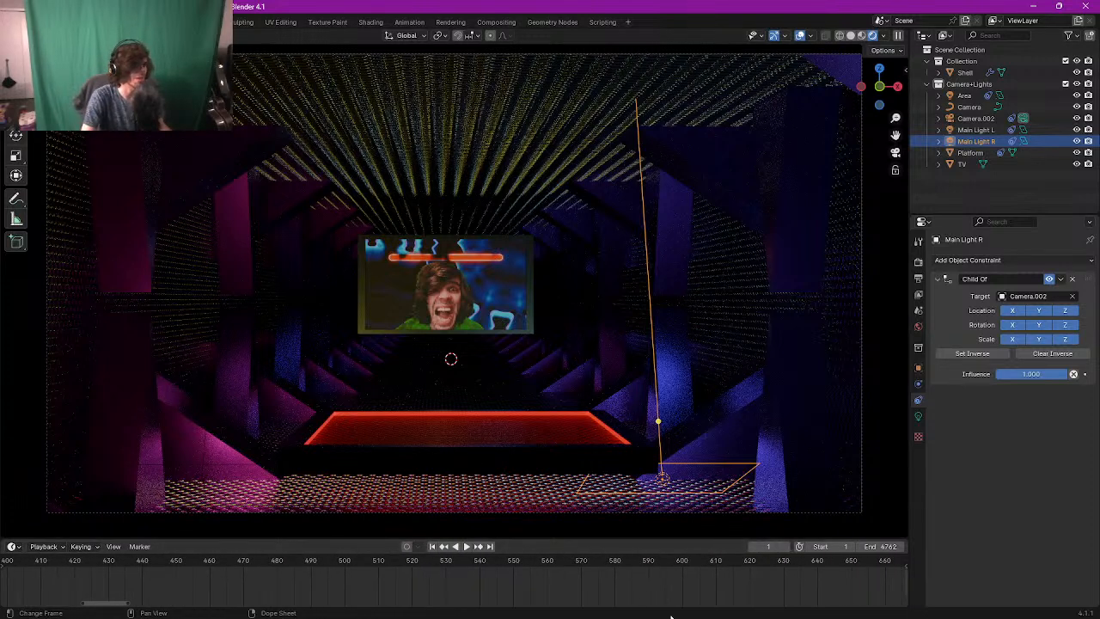
# Step: In the TV's Screen material nodes, insert a Mix Color node after the image texture and connect its result to both Emission Color and Base Color
pyautogui.click(368, 22)
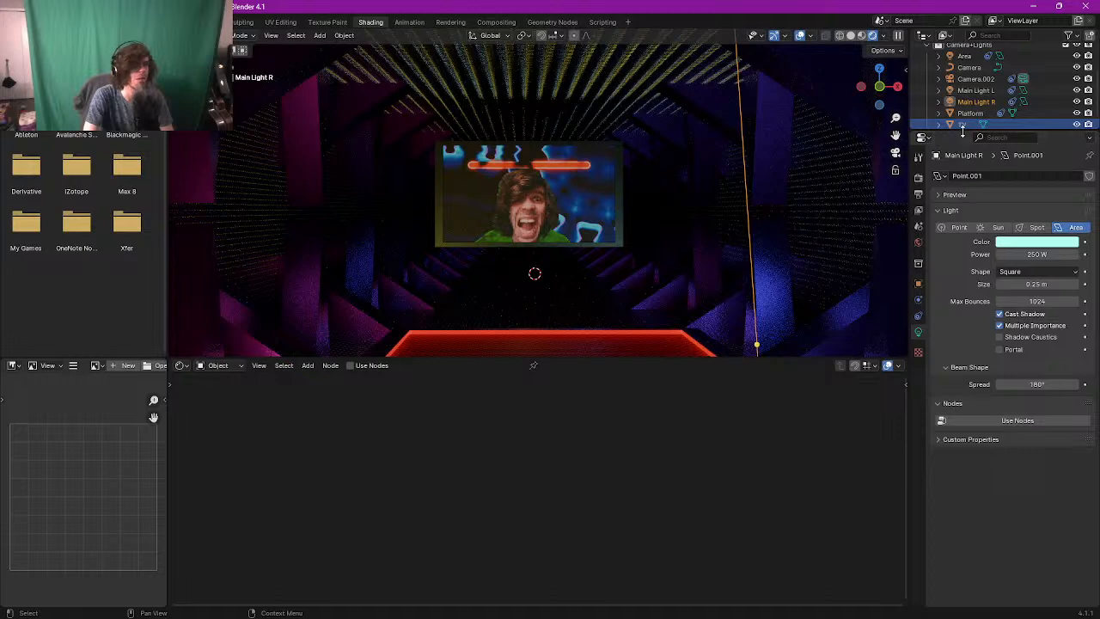
pyautogui.click(959, 124)
pyautogui.moveTo(716, 435); pyautogui.dragTo(846, 426, button='middle')
pyautogui.moveTo(490, 394); pyautogui.dragTo(320, 398)
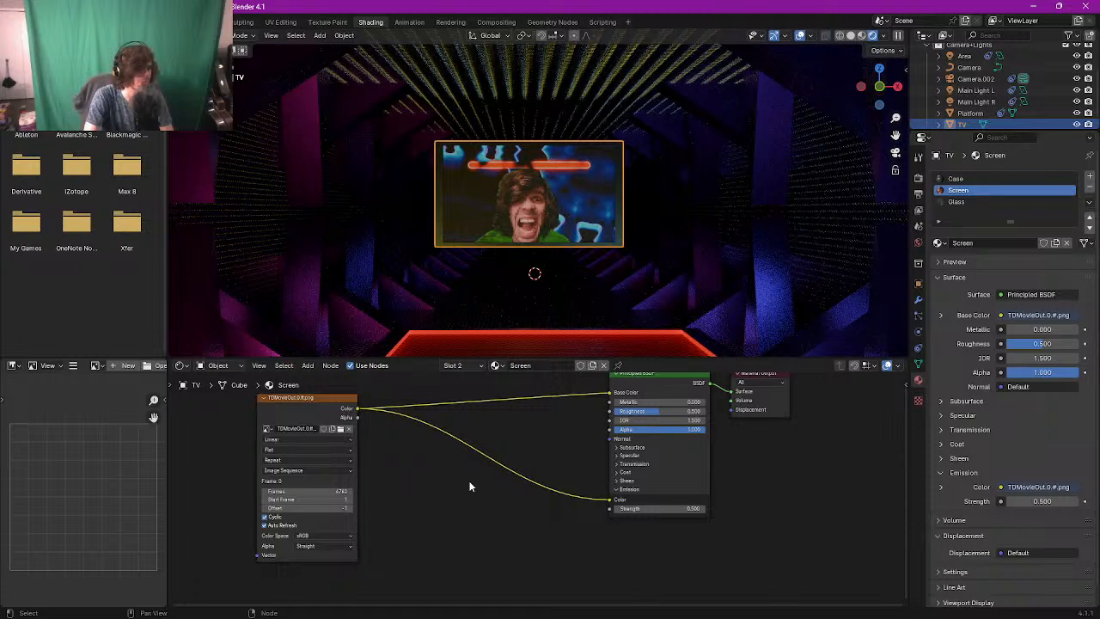
pyautogui.hotkey('shift', 'a')
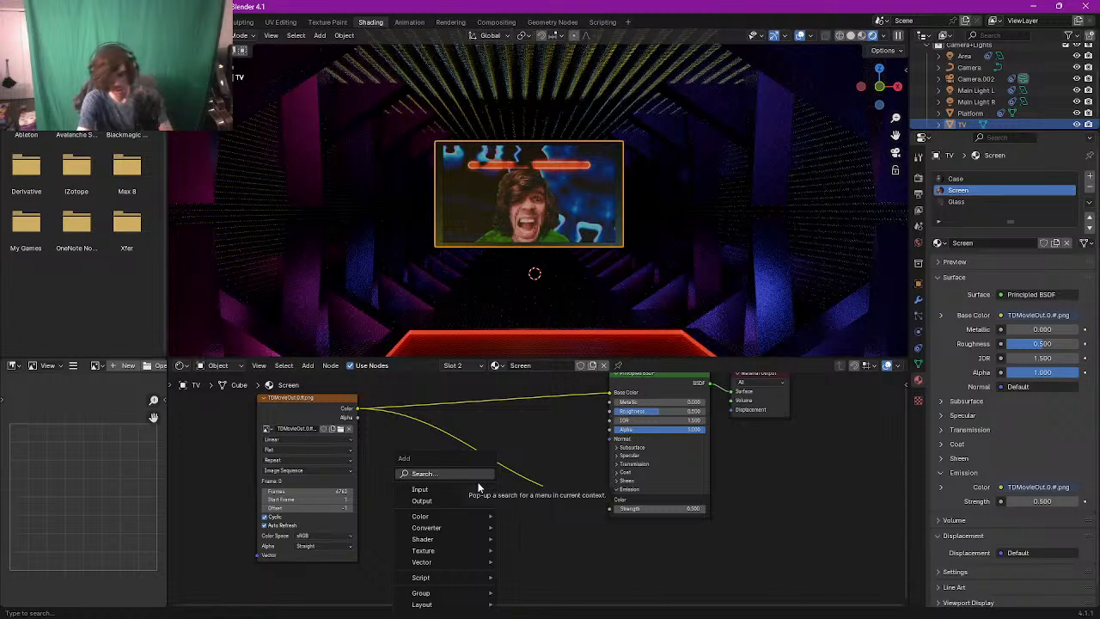
pyautogui.write('mix')
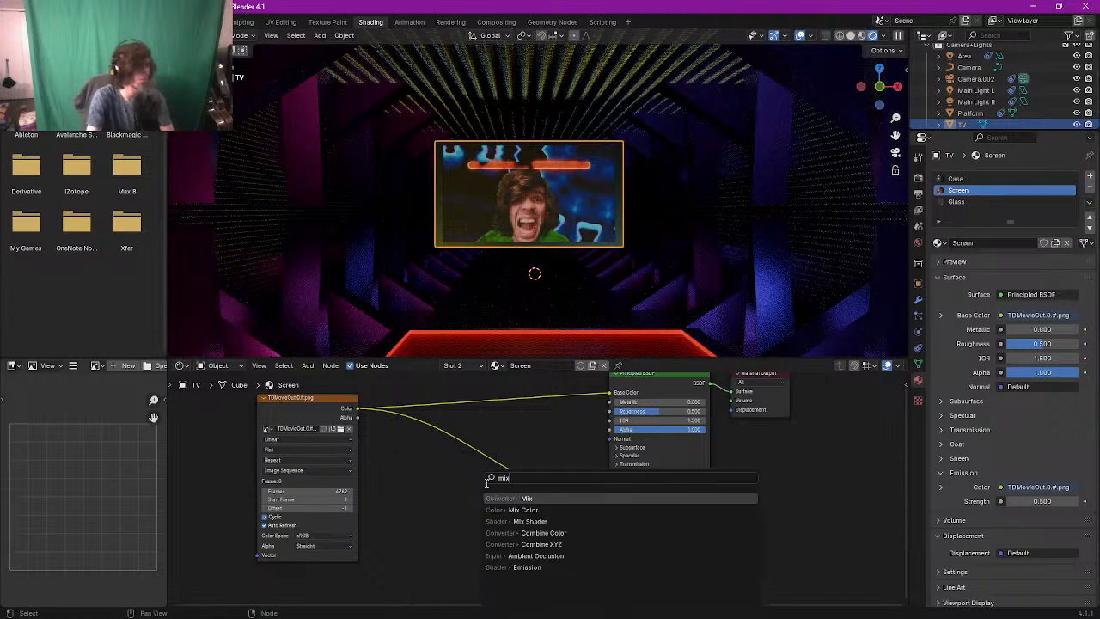
pyautogui.click(501, 509)
pyautogui.click(443, 414)
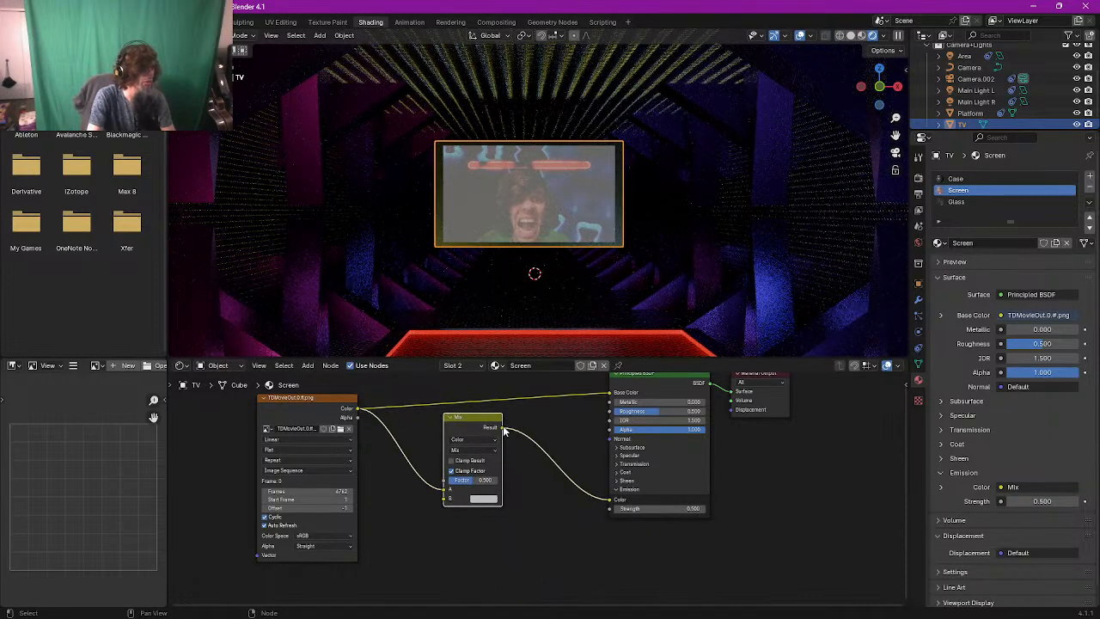
pyautogui.moveTo(503, 430); pyautogui.dragTo(606, 410)
pyautogui.click(567, 441)
# Step: Set the Mix node's factor to 0 and its B colour to deep blue
pyautogui.moveTo(474, 503); pyautogui.dragTo(544, 473, button='middle')
pyautogui.moveTo(545, 472); pyautogui.dragTo(494, 456)
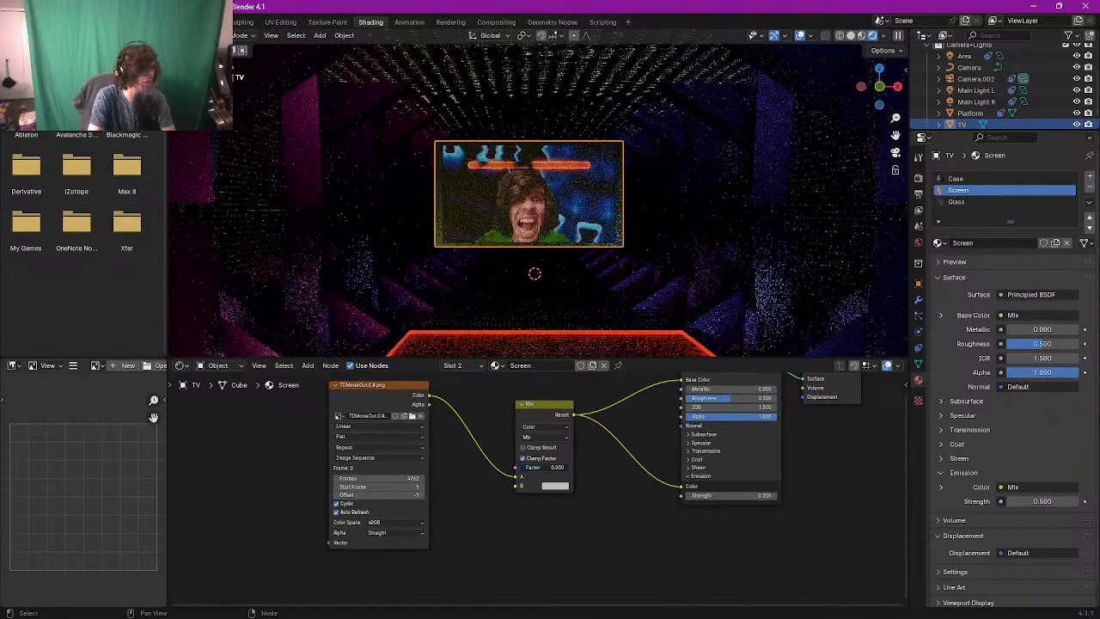
pyautogui.click(555, 487)
pyautogui.moveTo(596, 421); pyautogui.dragTo(594, 374)
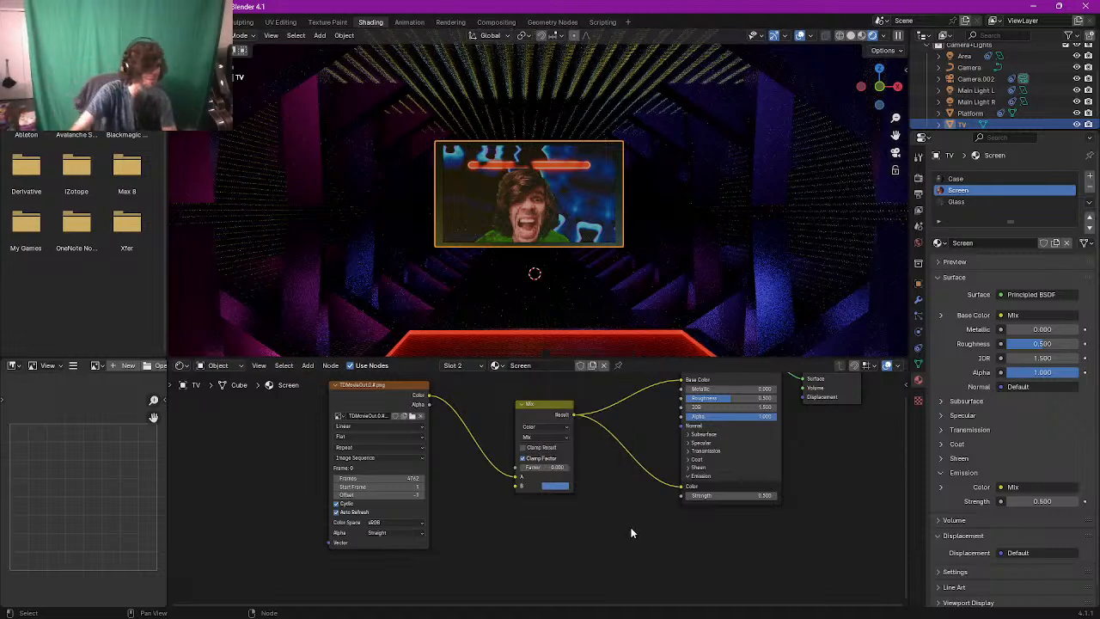
pyautogui.click(564, 486)
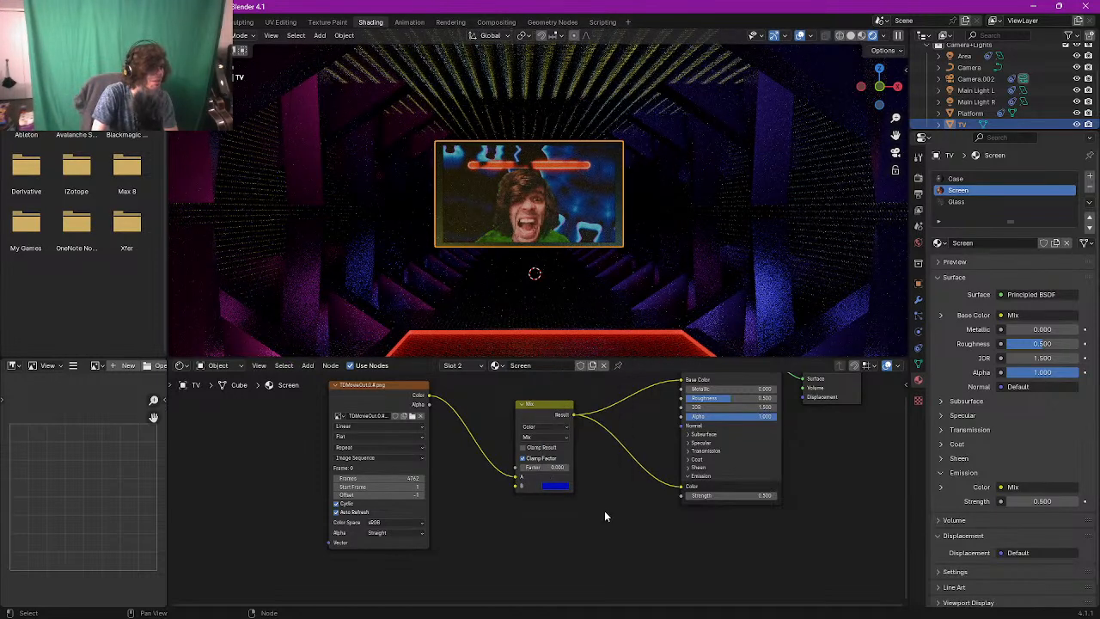
pyautogui.moveTo(550, 472); pyautogui.dragTo(519, 467)
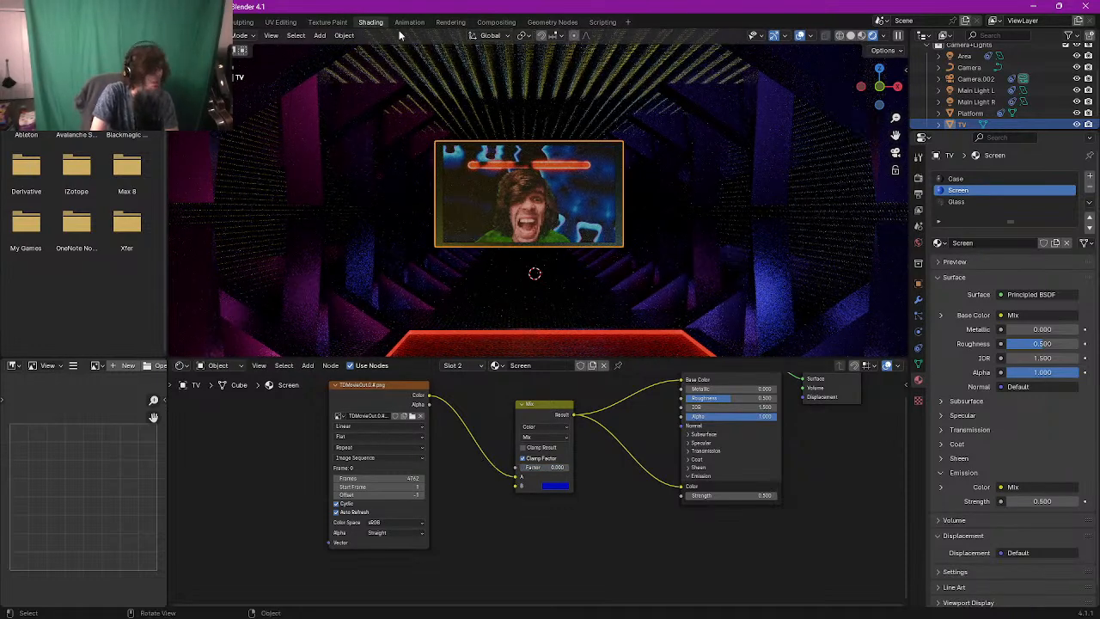
# Step: Return to the Layout workspace and extend the scene's end frame to 5362
pyautogui.click(161, 23)
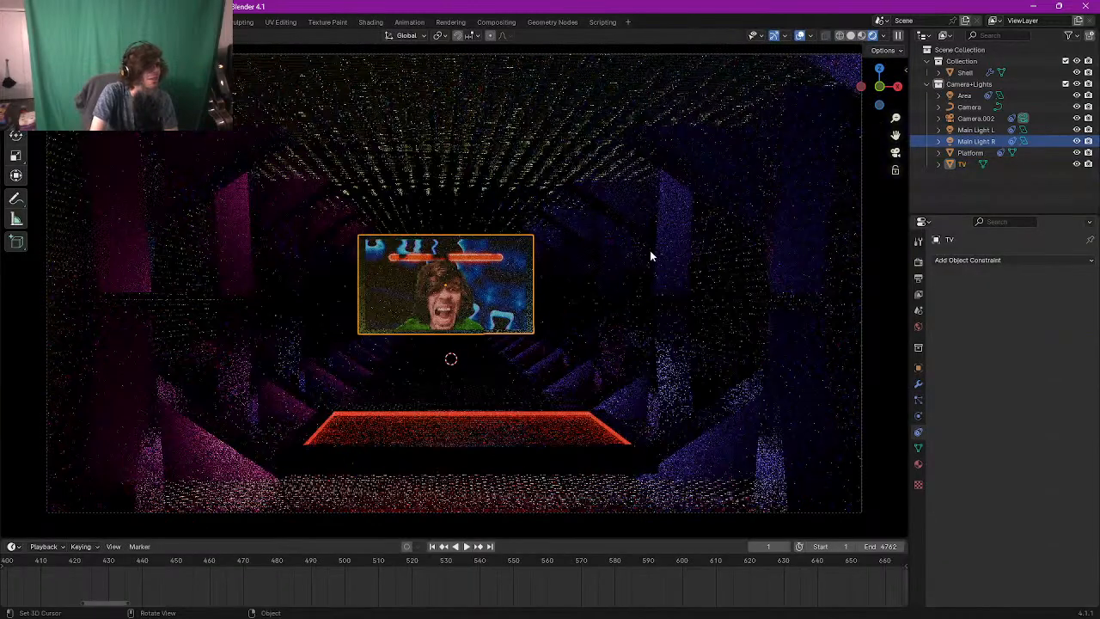
pyautogui.click(876, 546)
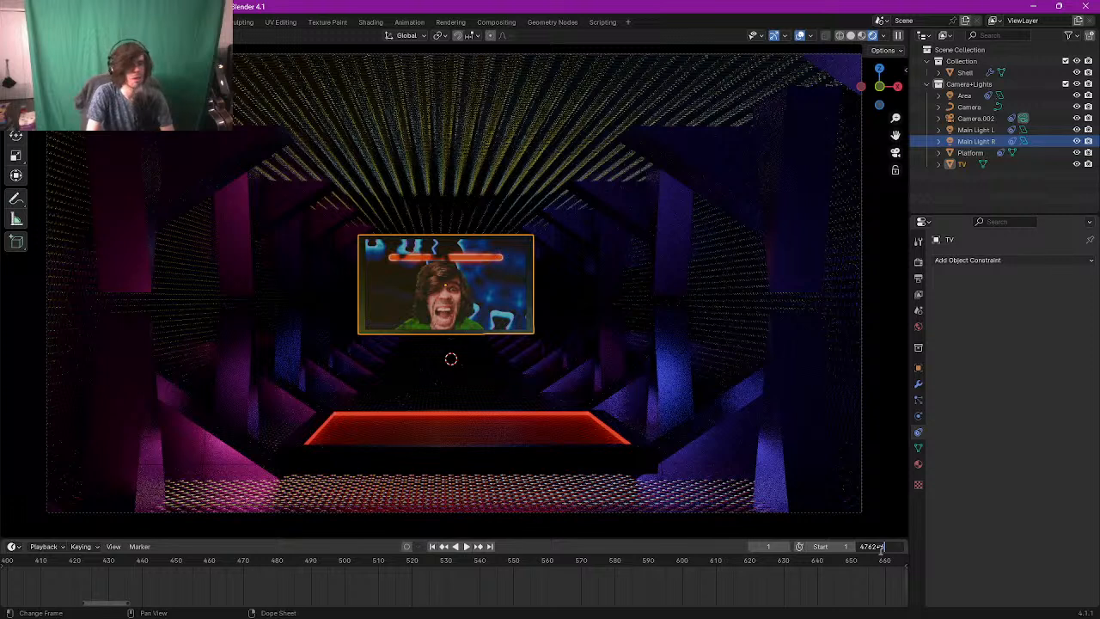
pyautogui.press('Return')
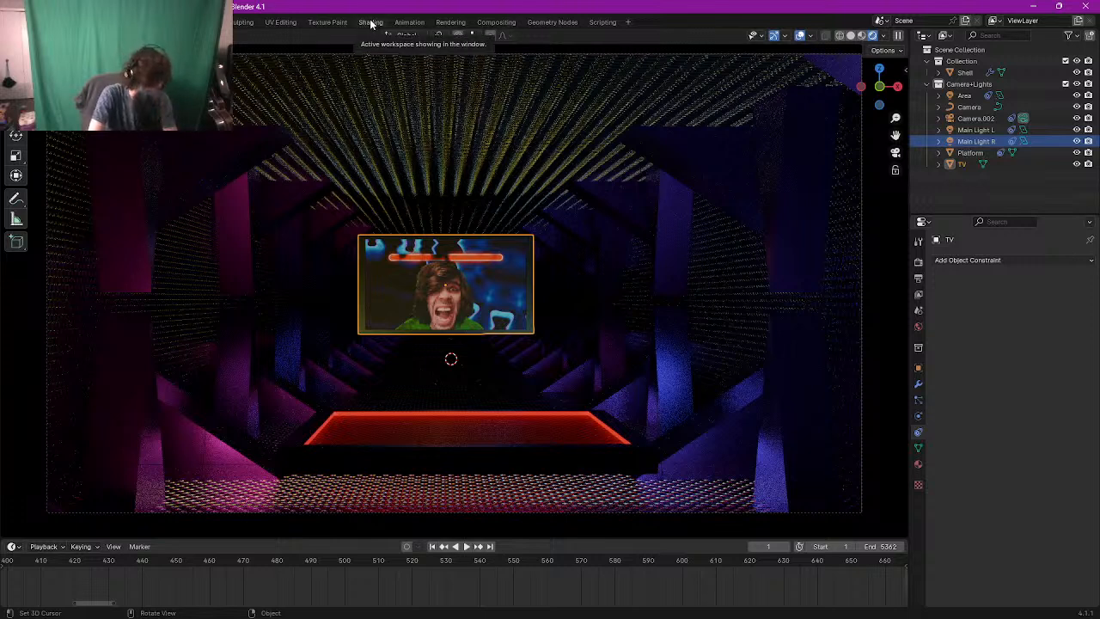
# Step: Launch Notepad through the Windows Run dialog
pyautogui.press('super+r')
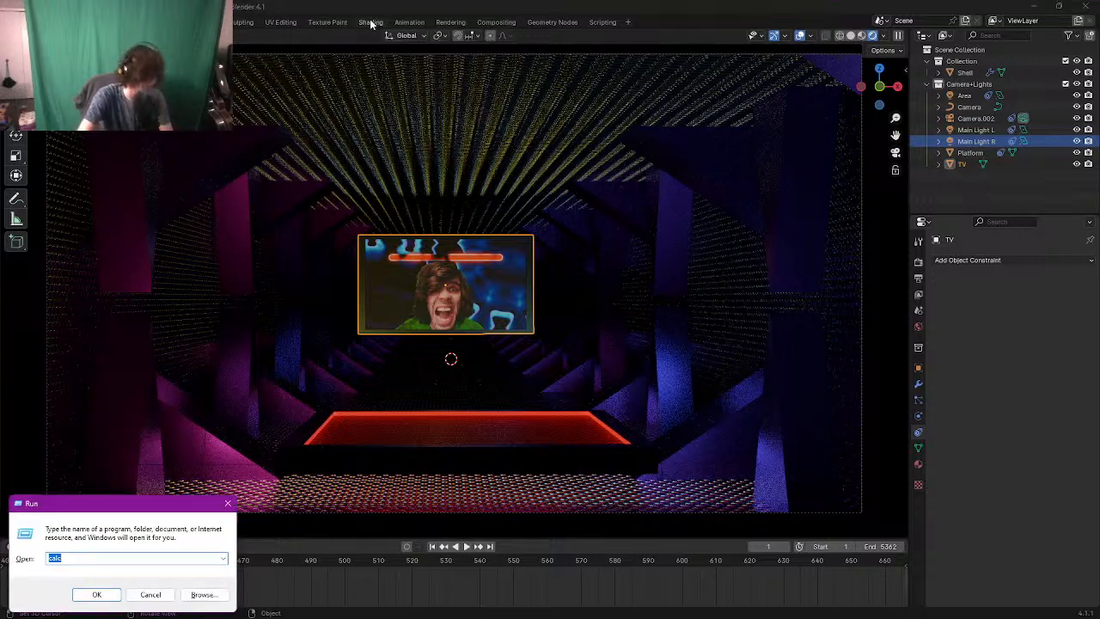
pyautogui.write('notepa')
pyautogui.press('Escape')
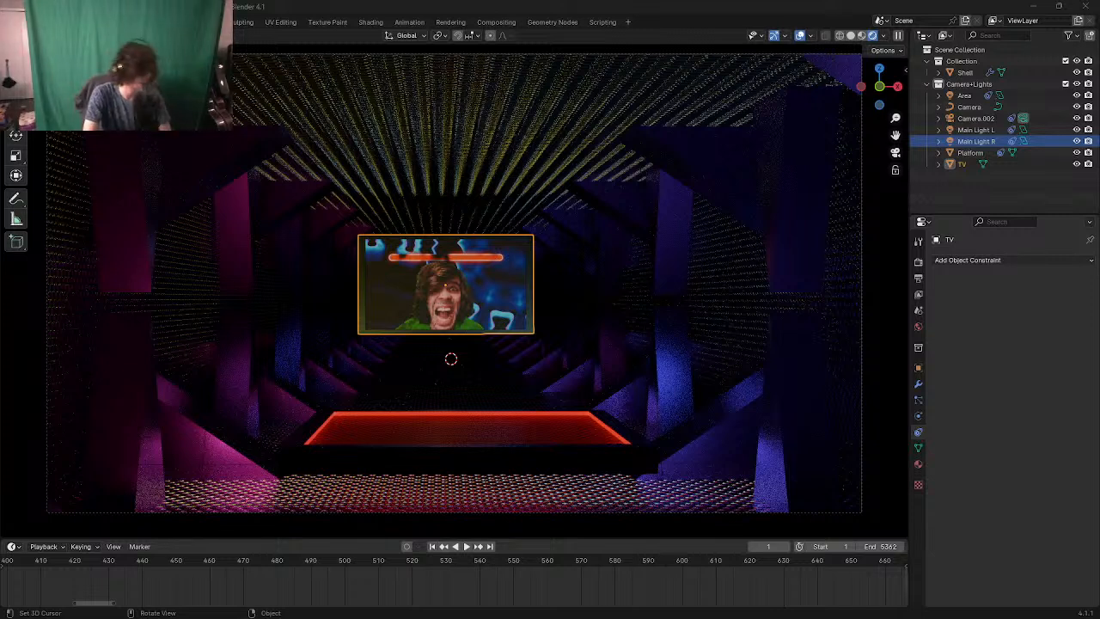
pyautogui.press('super+r')
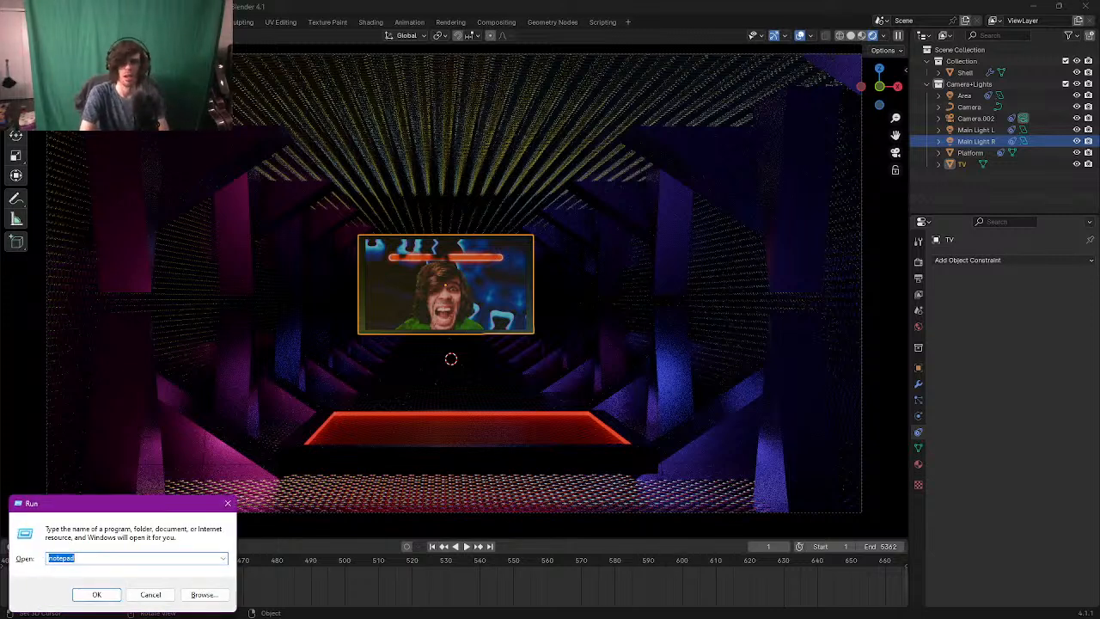
pyautogui.press('Return')
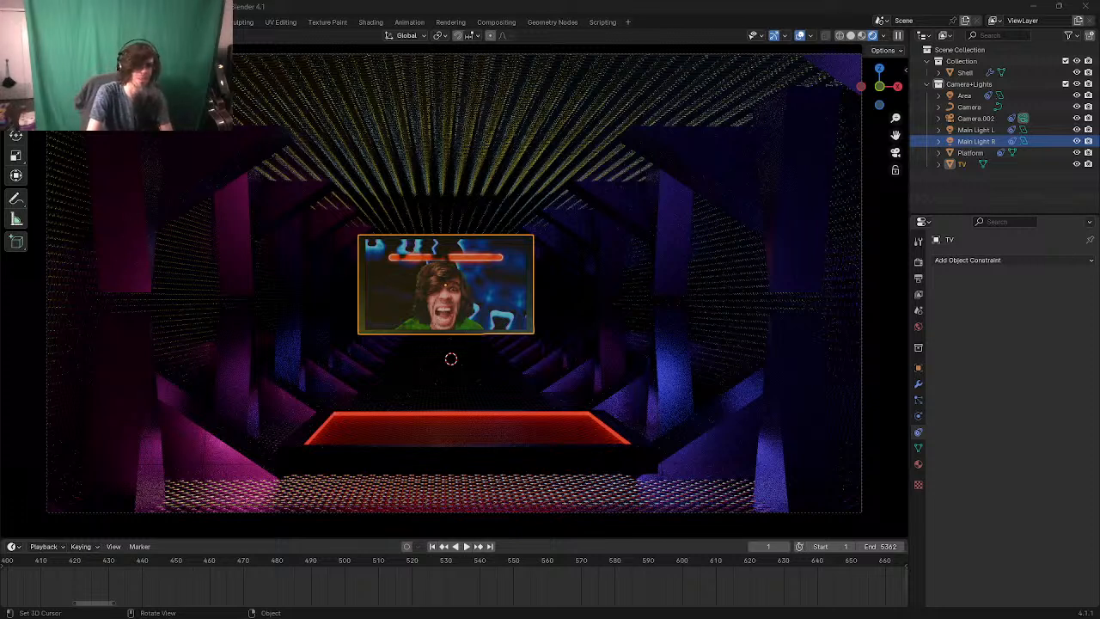
# Step: Launch the Windows Calculator and add up 480, 624 and 312
pyautogui.press('super+r')
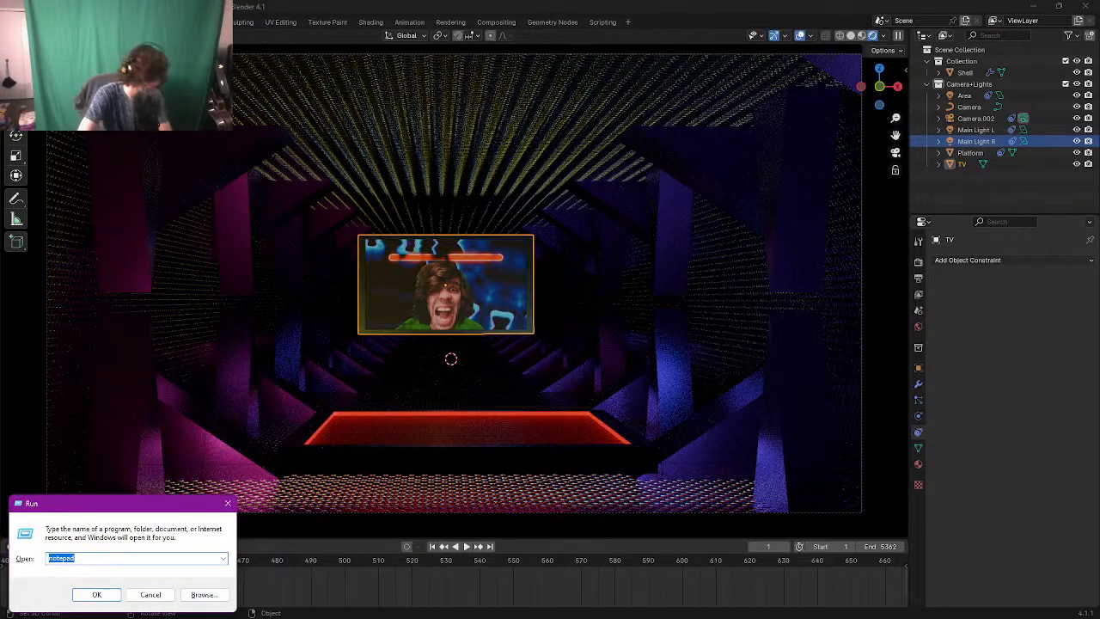
pyautogui.write('calc')
pyautogui.press('Return')
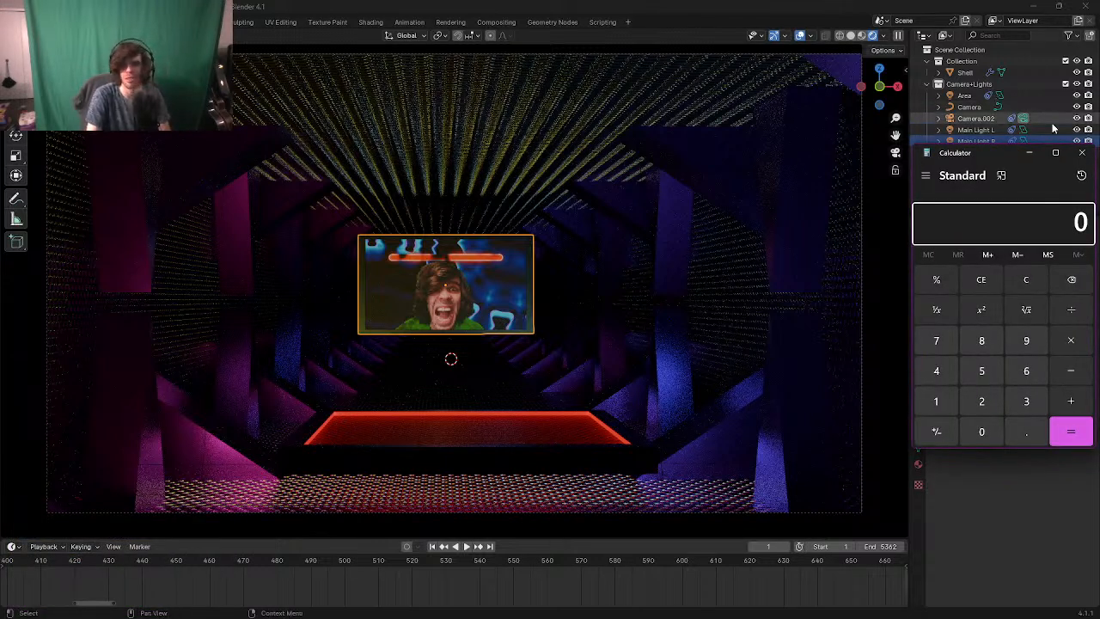
pyautogui.write('480/62')
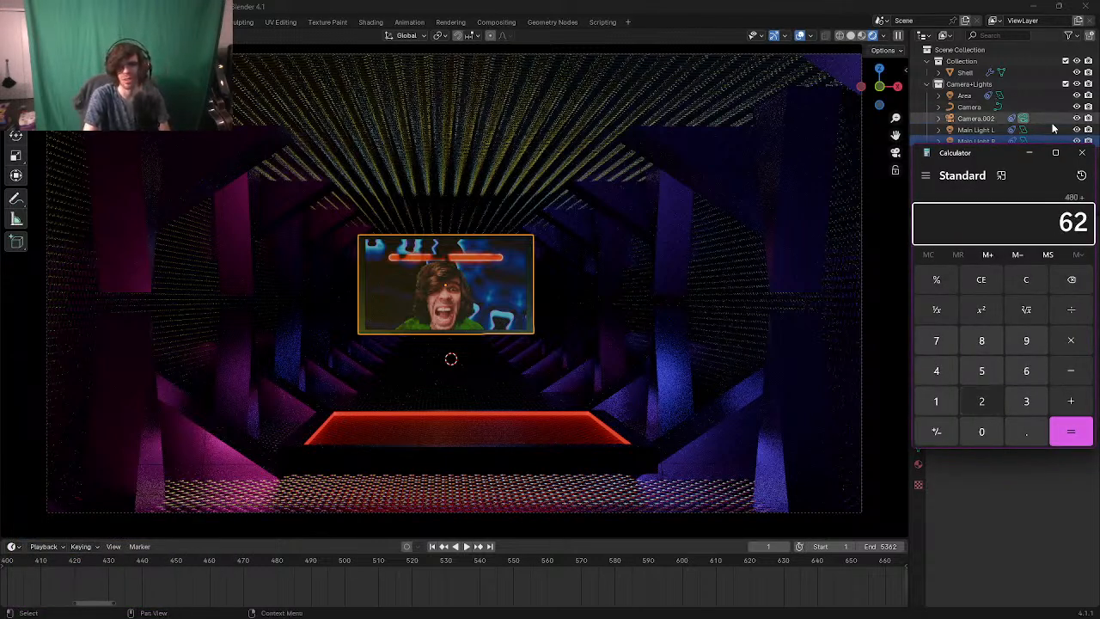
pyautogui.write('4+312=')
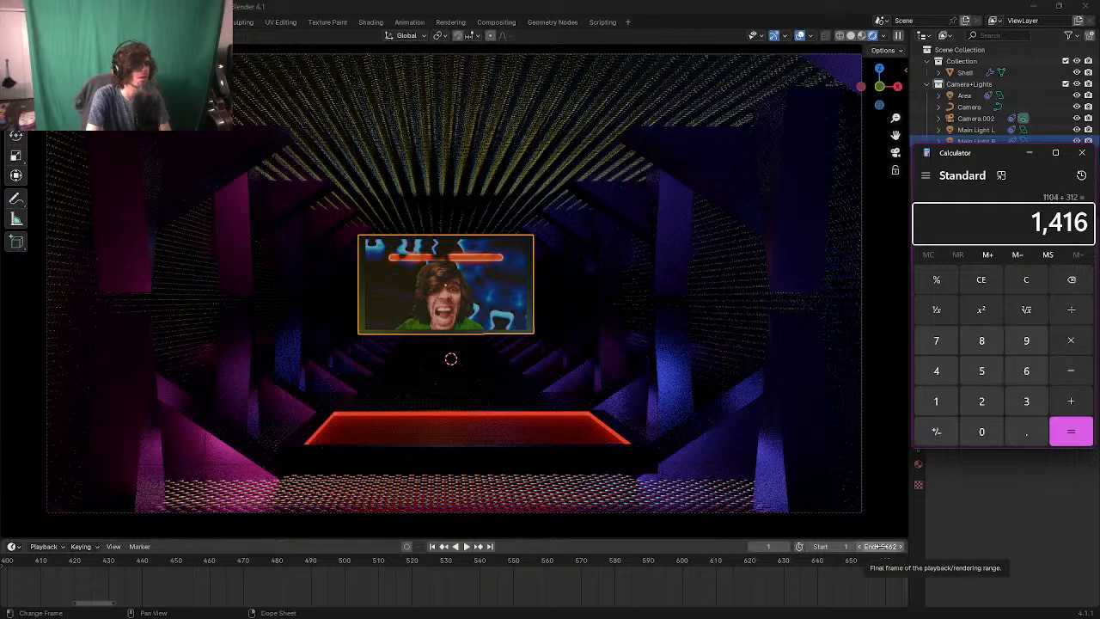
# Step: Return to the Shading workspace and set the start frame of the TV screen's image sequence to 2000
pyautogui.click(277, 22)
pyautogui.click(370, 23)
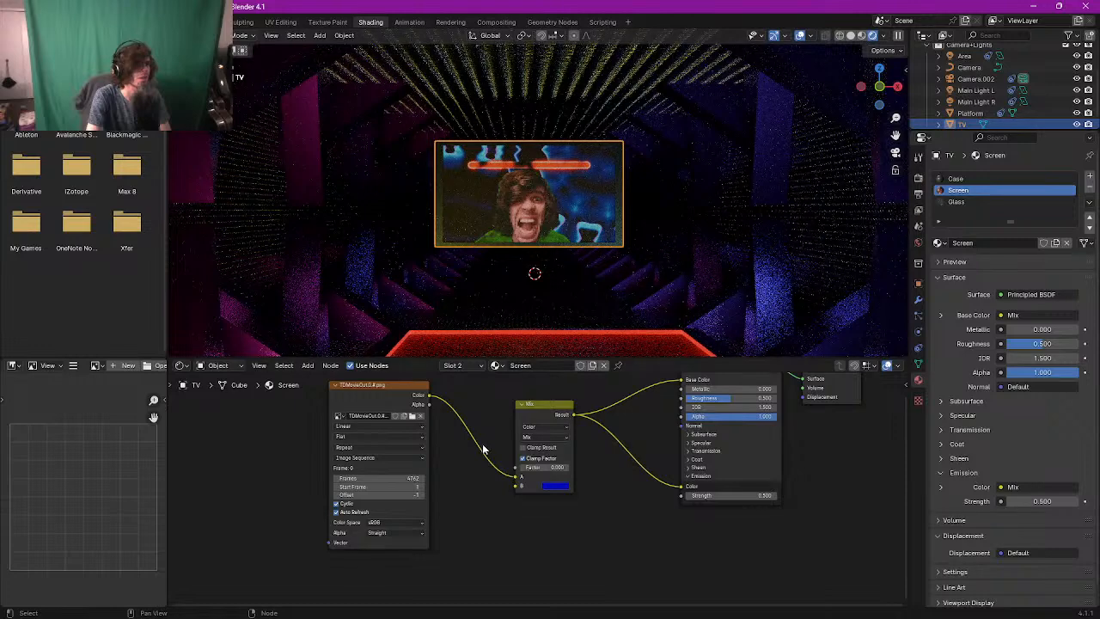
pyautogui.click(404, 486)
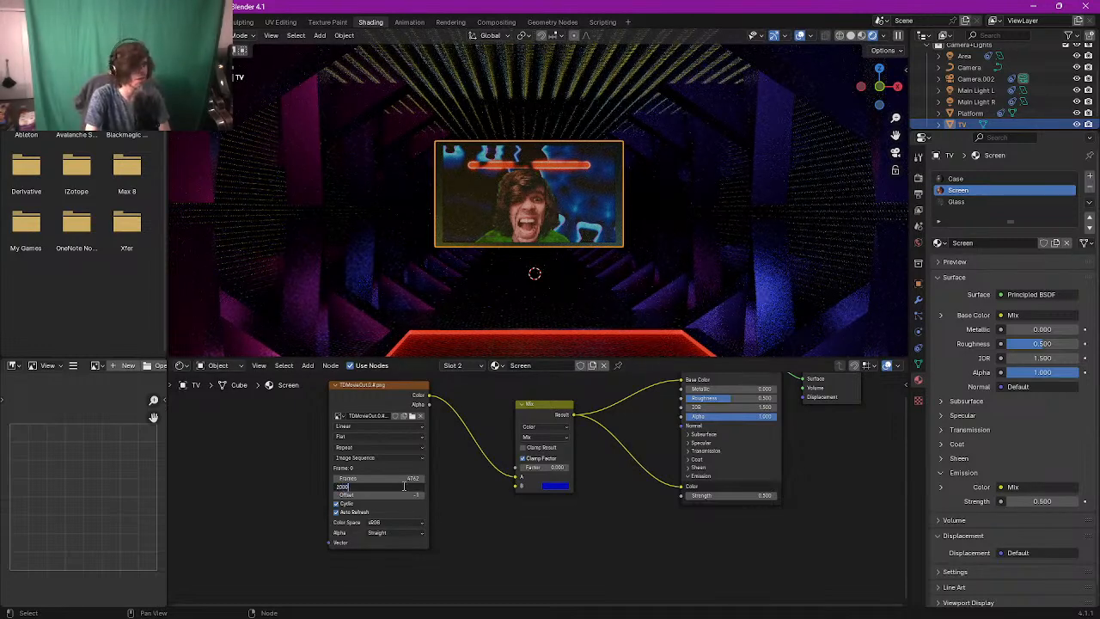
# Step: Try a start frame of 2000 for the TV screen's image sequence and undo the change
pyautogui.write('2000')
pyautogui.press('Return')
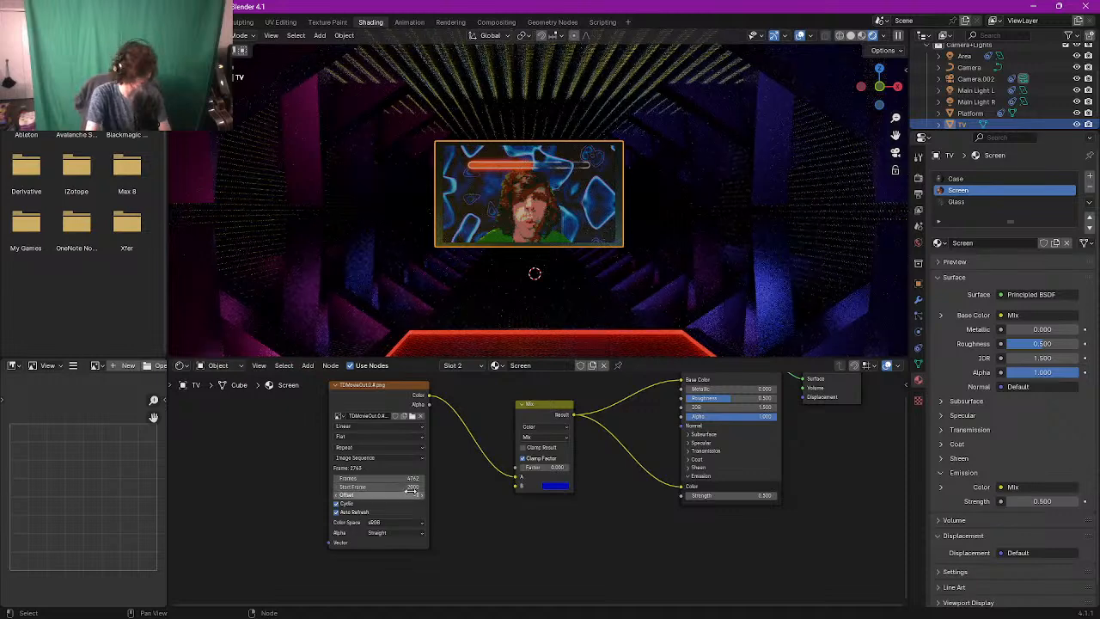
pyautogui.hotkey('ctrl', 'z')
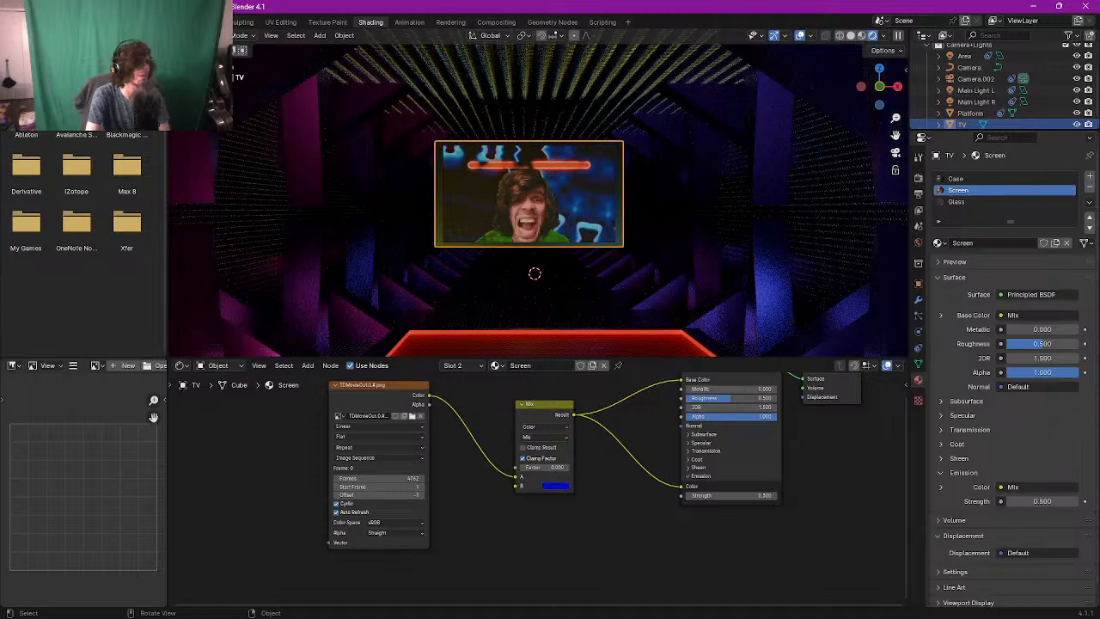
# Step: Go to frame 4267 and check the TV screen's image sequence in the Screen material's shader nodes
pyautogui.click(162, 23)
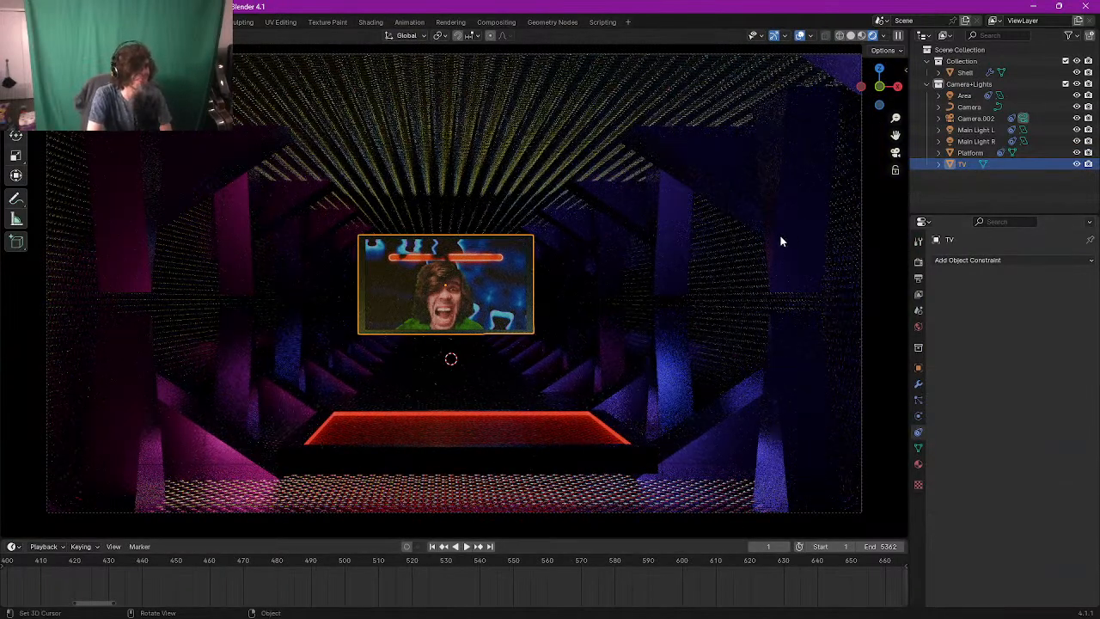
pyautogui.click(918, 465)
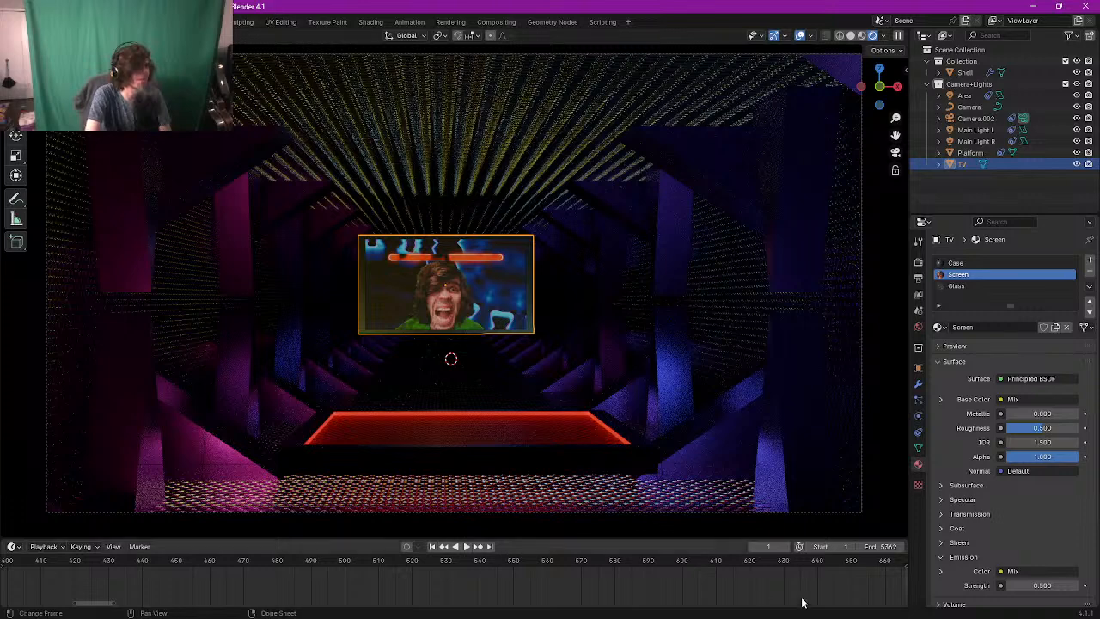
pyautogui.click(768, 545)
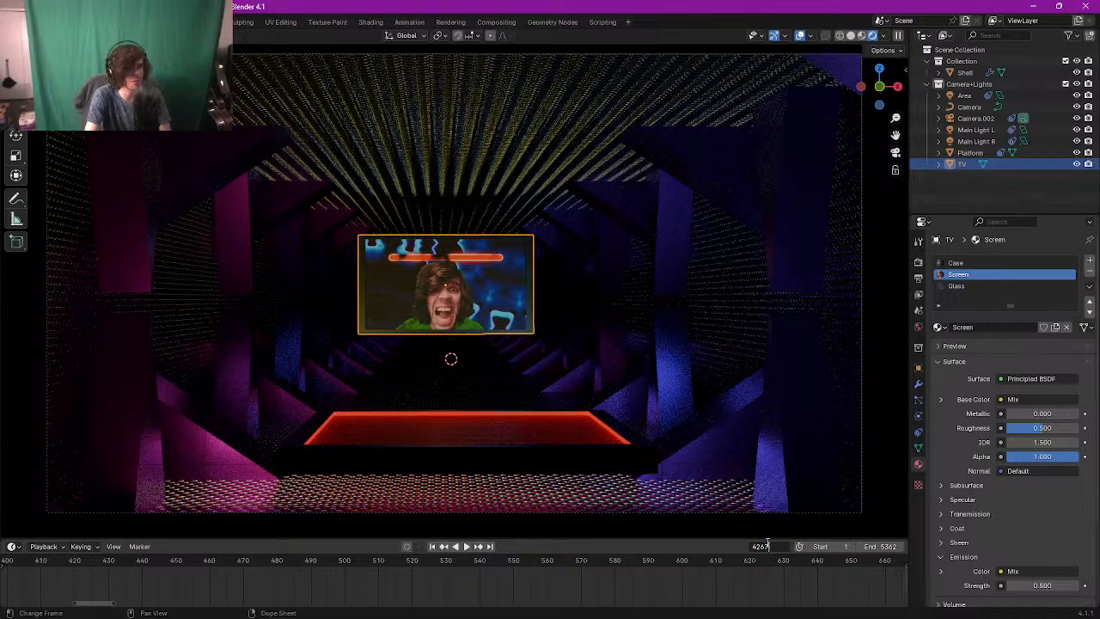
pyautogui.press('Return')
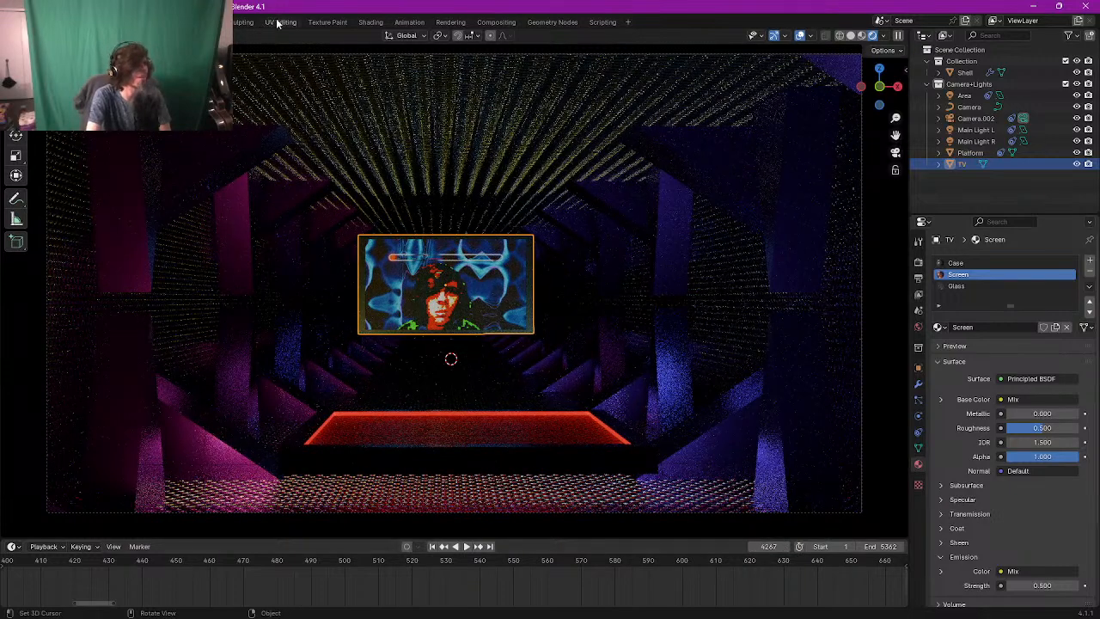
pyautogui.click(277, 24)
pyautogui.click(374, 23)
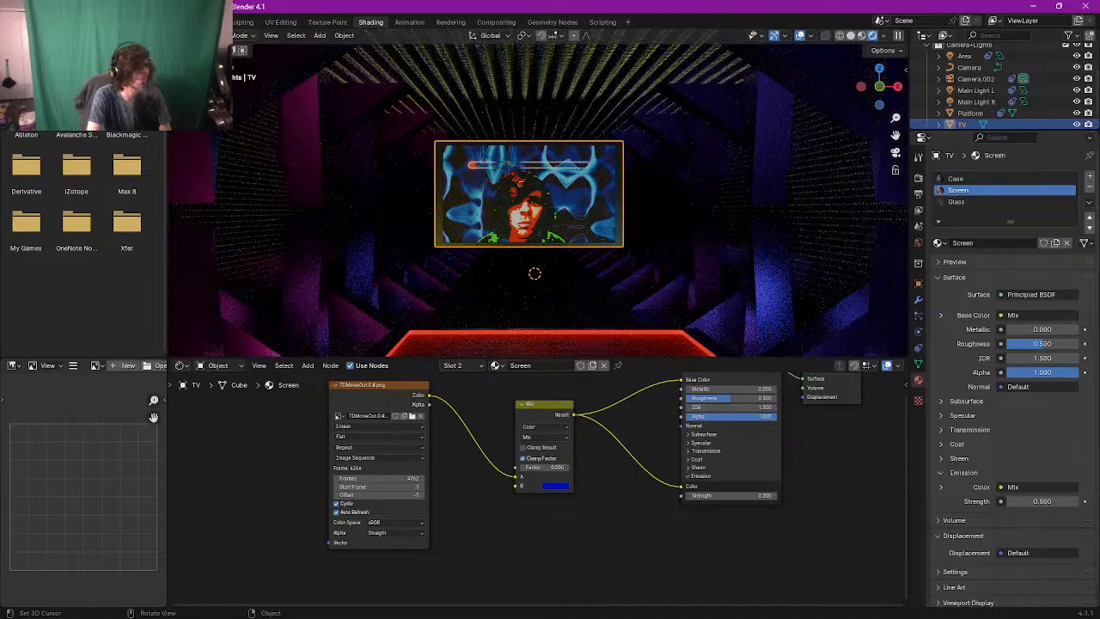
# Step: Go to frame 4762 and keyframe the Factor of the Screen material's Mix node at 0
pyautogui.click(164, 22)
pyautogui.click(758, 545)
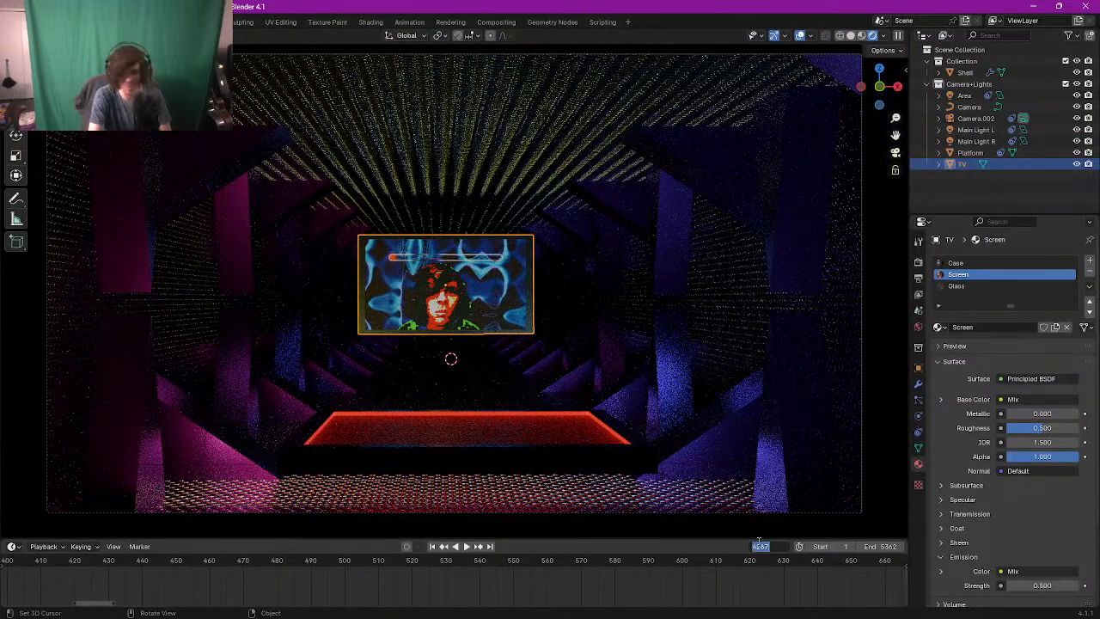
pyautogui.write('4762')
pyautogui.press('Return')
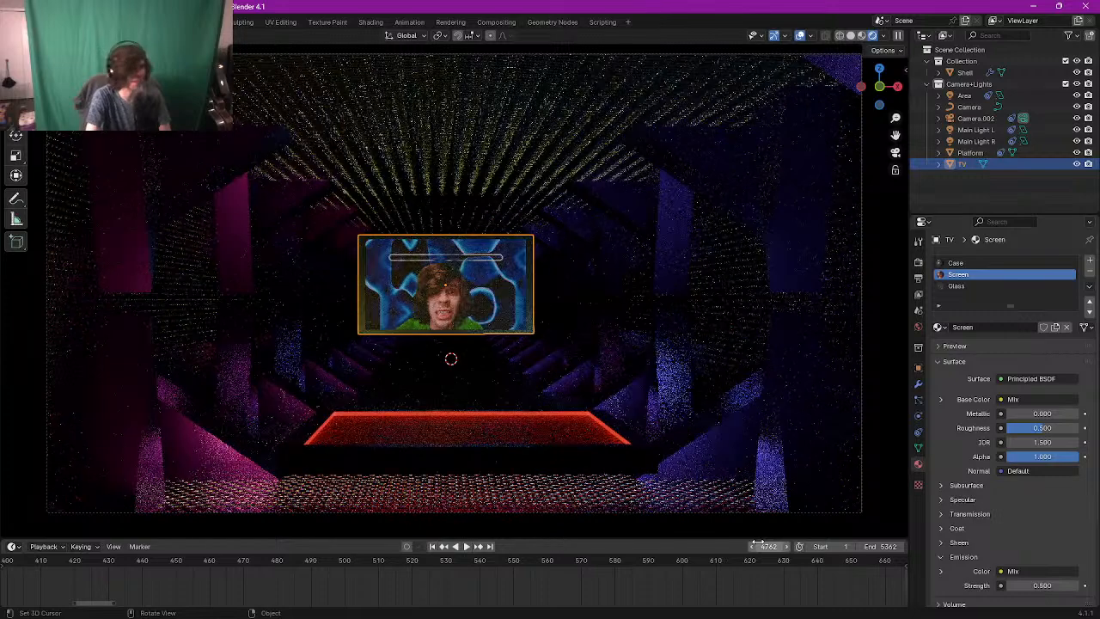
pyautogui.click(371, 22)
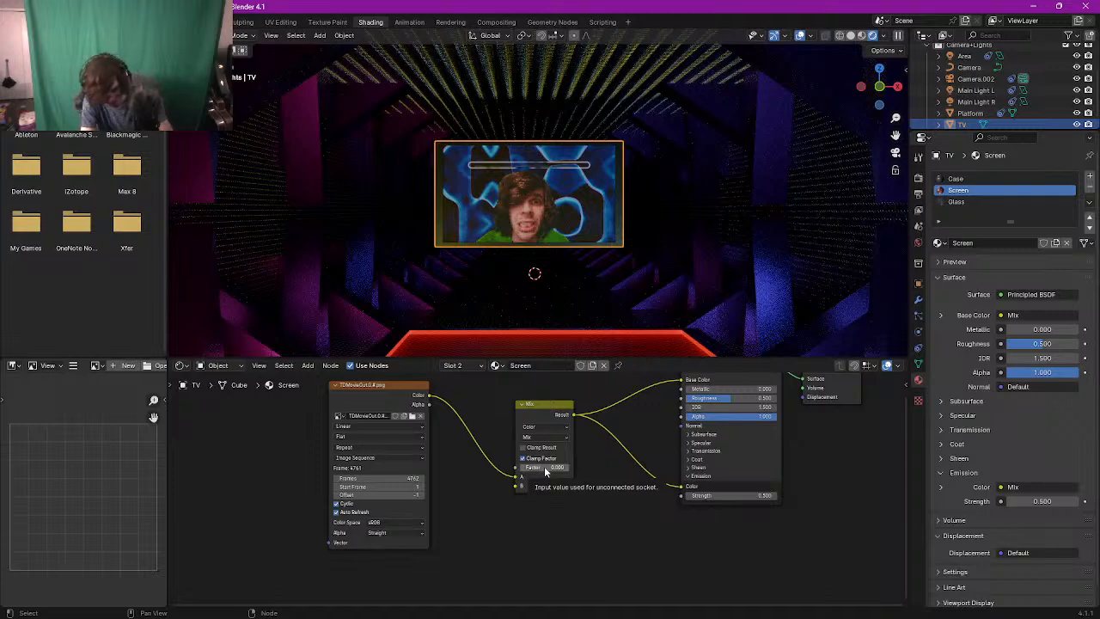
pyautogui.press('i')
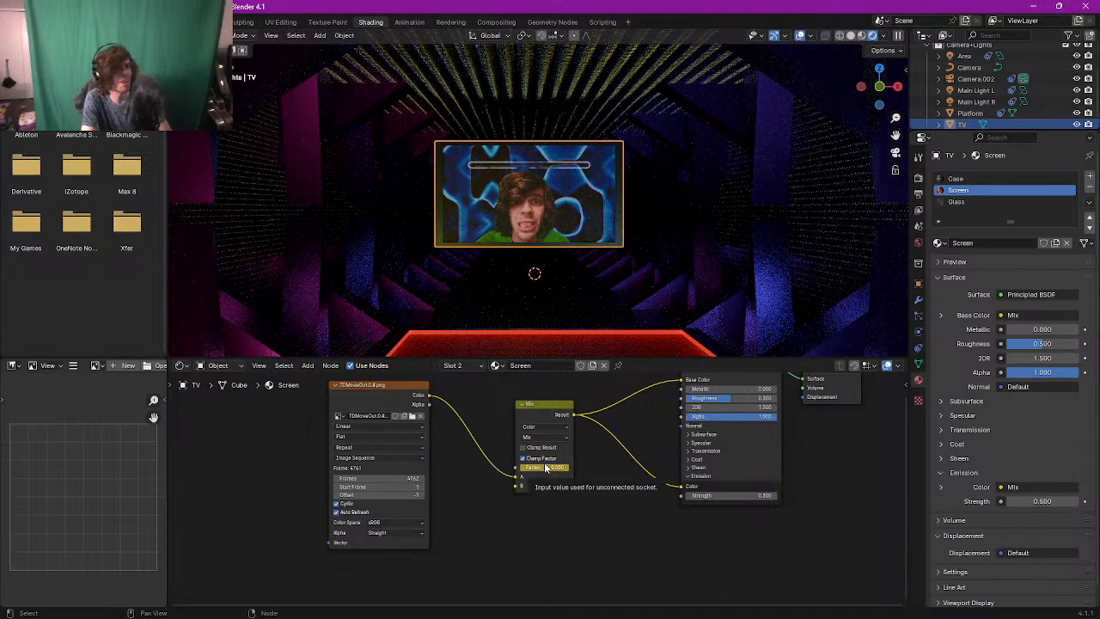
# Step: Advance to frame 4763 and keyframe the Mix node's Factor at 1
pyautogui.click(162, 23)
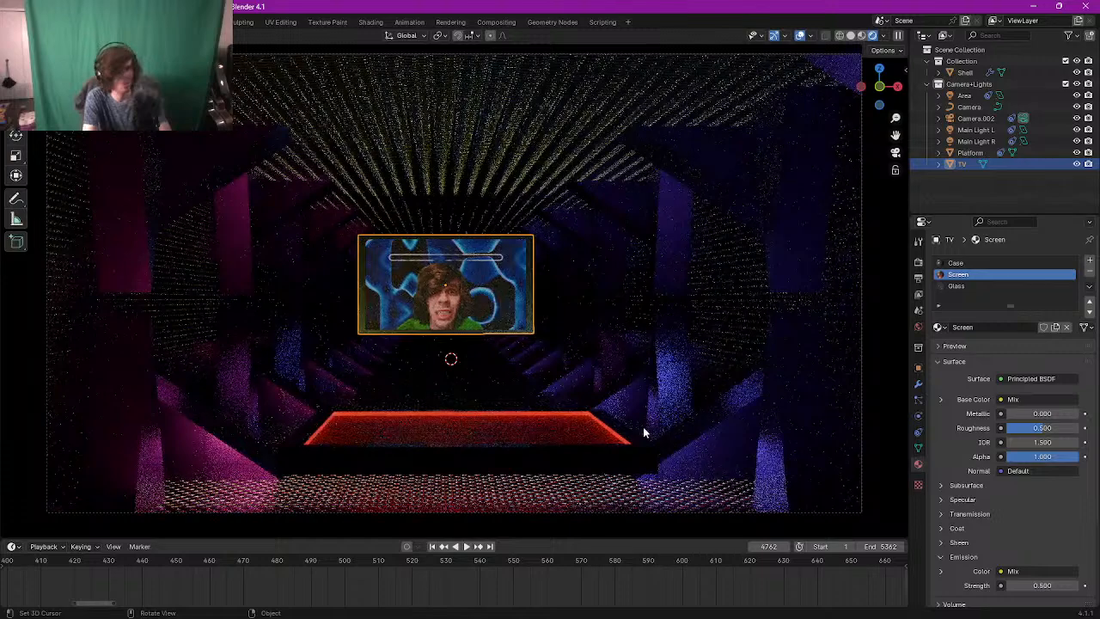
pyautogui.press('Right')
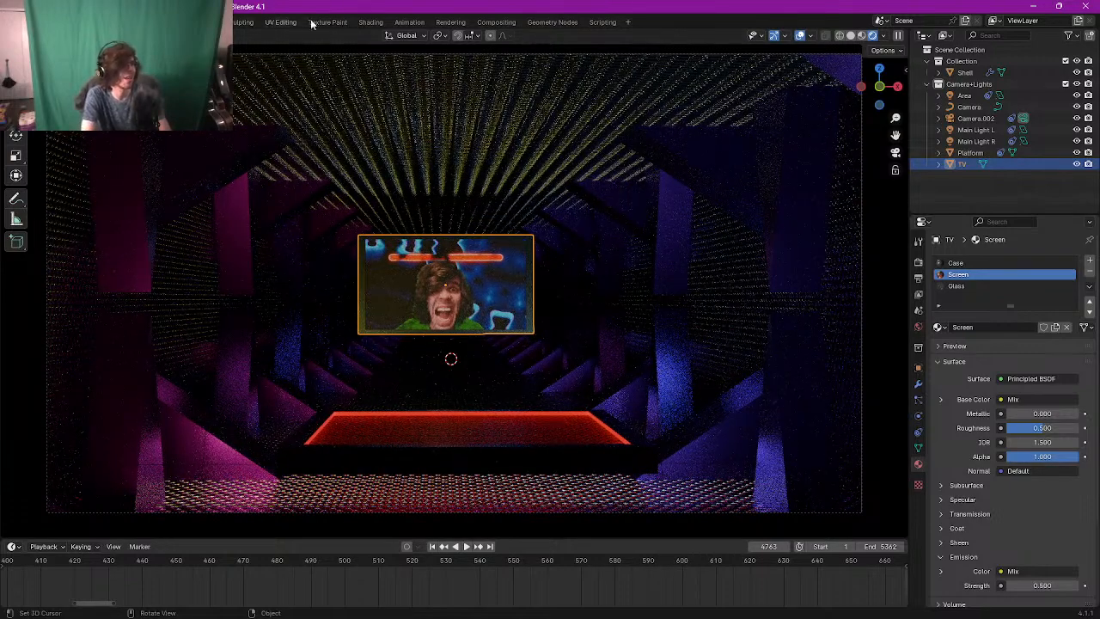
pyautogui.click(370, 23)
pyautogui.click(550, 468)
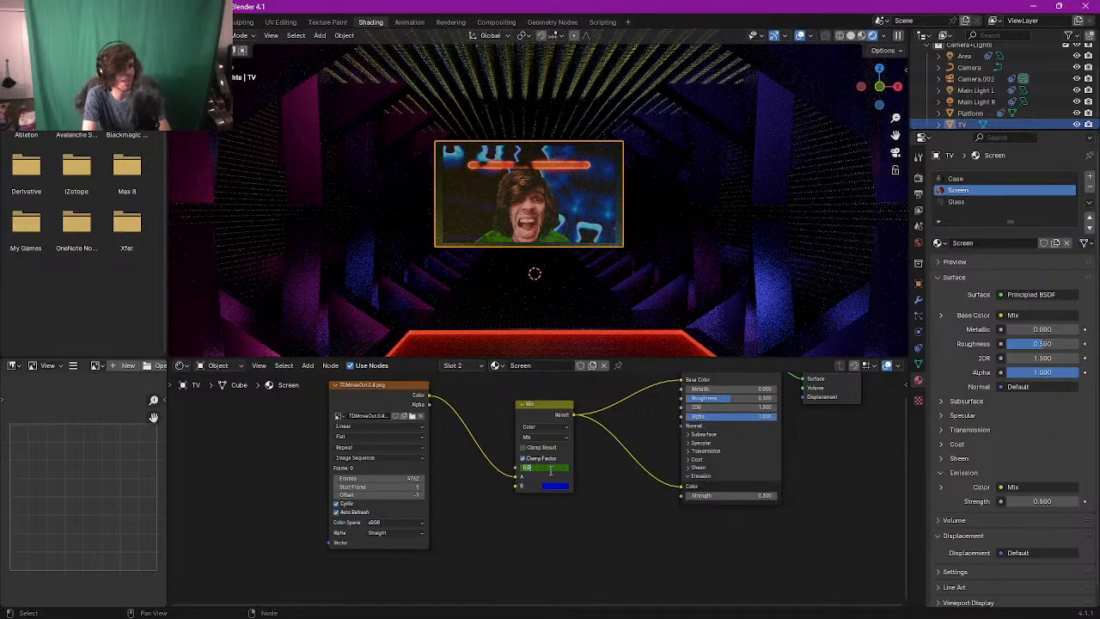
pyautogui.write('1')
pyautogui.press('Return')
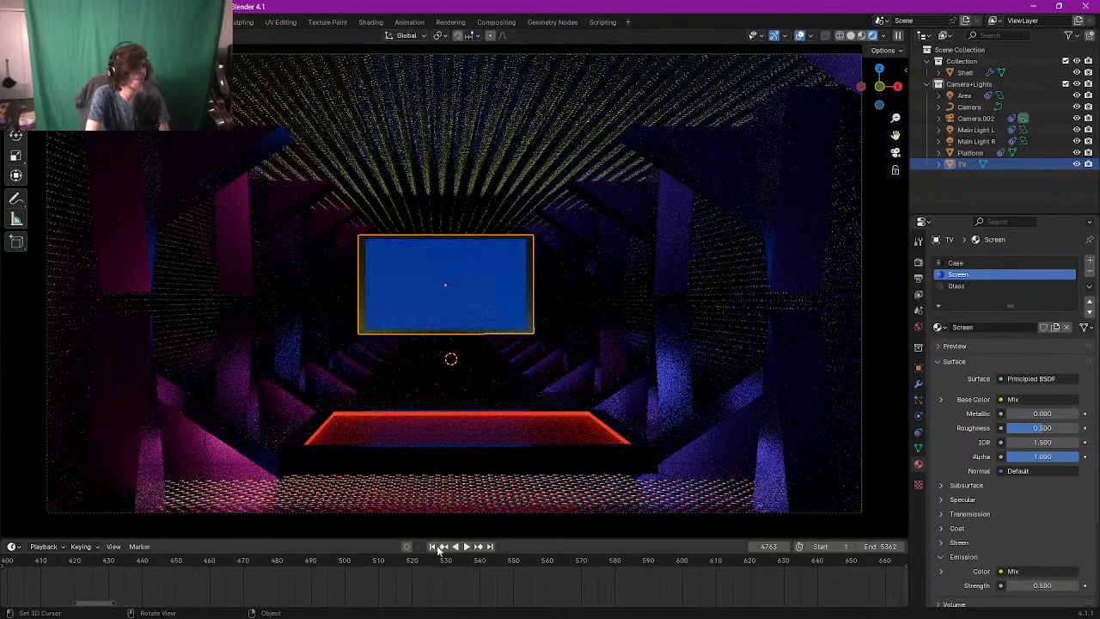
# Step: Check the TV screen on the first and last frames of the animation, returning to the first frame
pyautogui.click(432, 546)
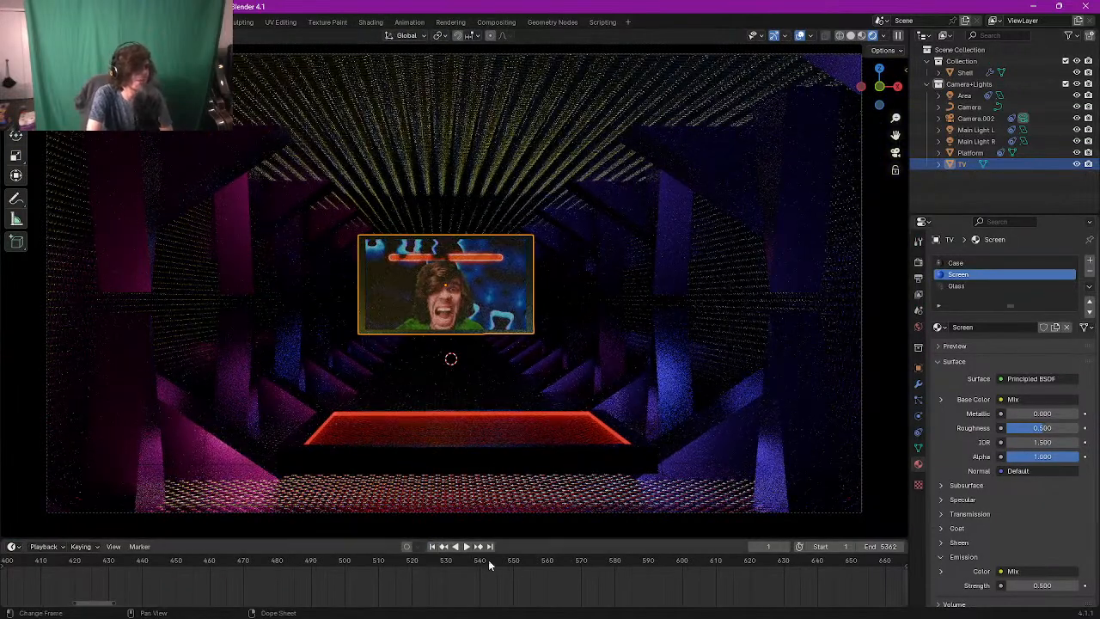
pyautogui.click(491, 546)
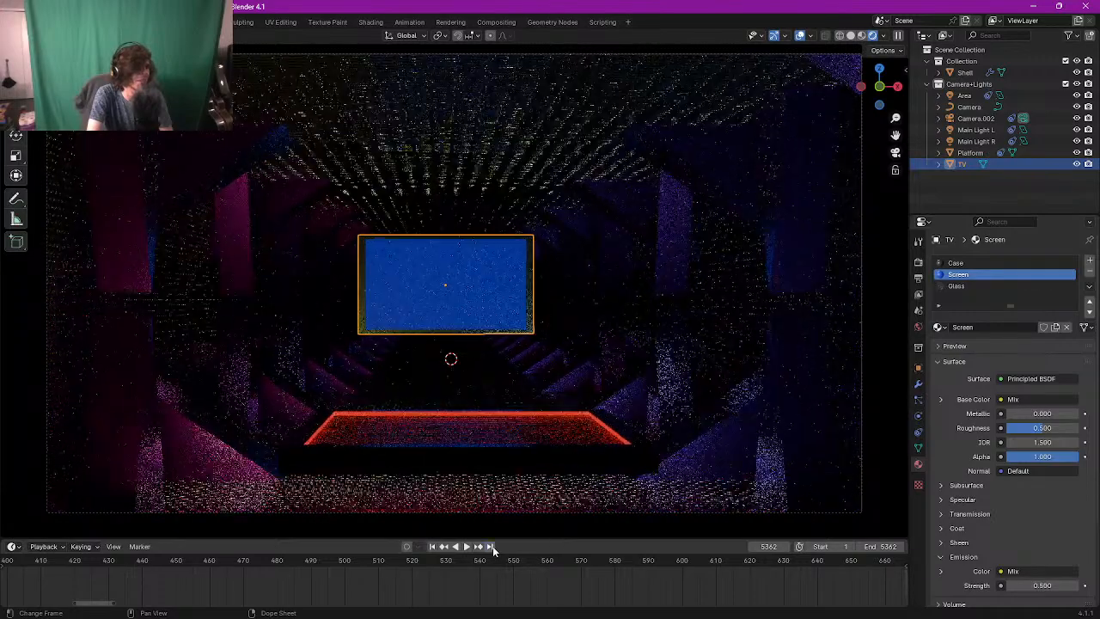
pyautogui.hotkey('shift', 'Left')
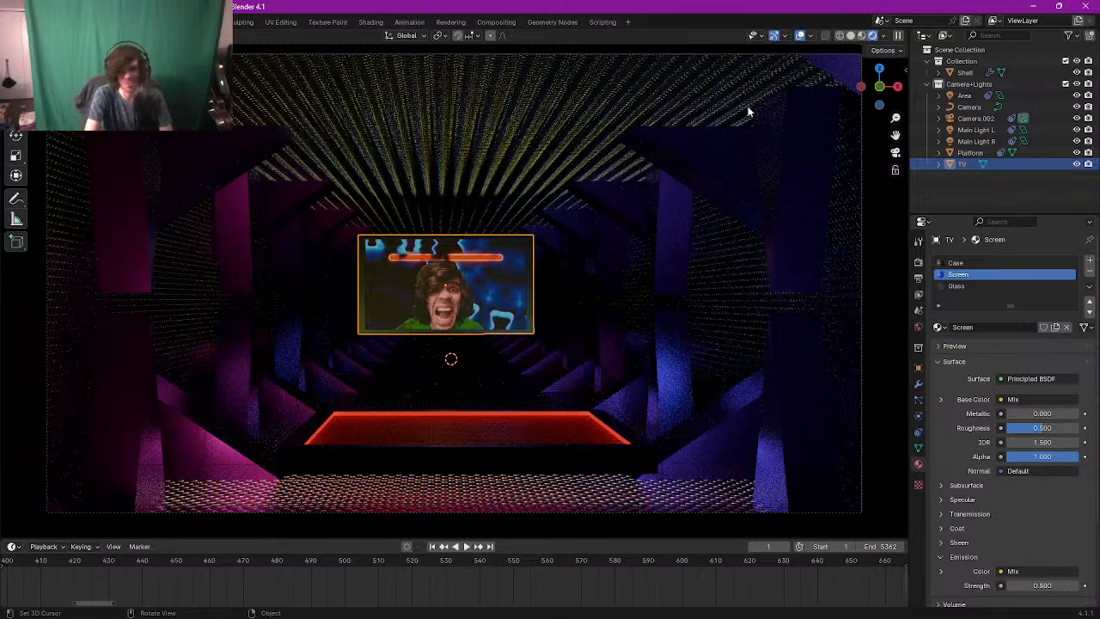
# Step: Leave the camera view and display the tunnel in wireframe from its side
pyautogui.press('KP_0')
pyautogui.click(838, 35)
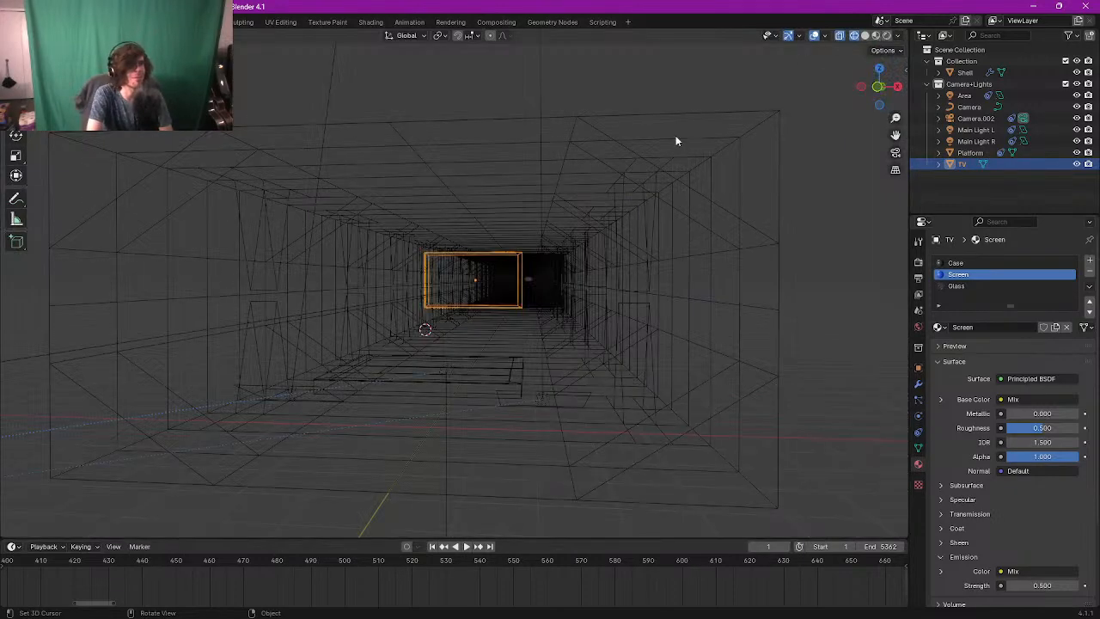
pyautogui.moveTo(675, 137)
pyautogui.mouseDown(button='middle')
pyautogui.moveTo(550, 150)
pyautogui.moveTo(550, 167)
pyautogui.moveTo(507, 174)
pyautogui.moveTo(559, 175)
pyautogui.moveTo(455, 198)
pyautogui.moveTo(474, 191)
pyautogui.moveTo(461, 197)
pyautogui.moveTo(469, 206)
pyautogui.mouseUp(button='middle')
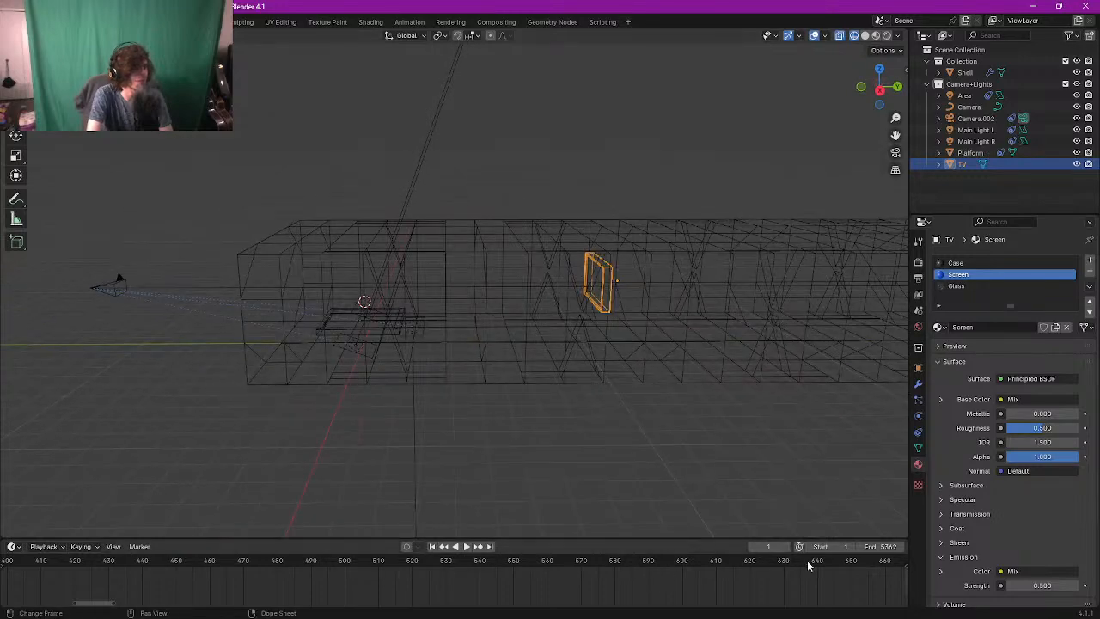
# Step: Set the animation's start frame to 4762, jump to that frame, and select Camera.002 in front of the tunnel
pyautogui.click(833, 546)
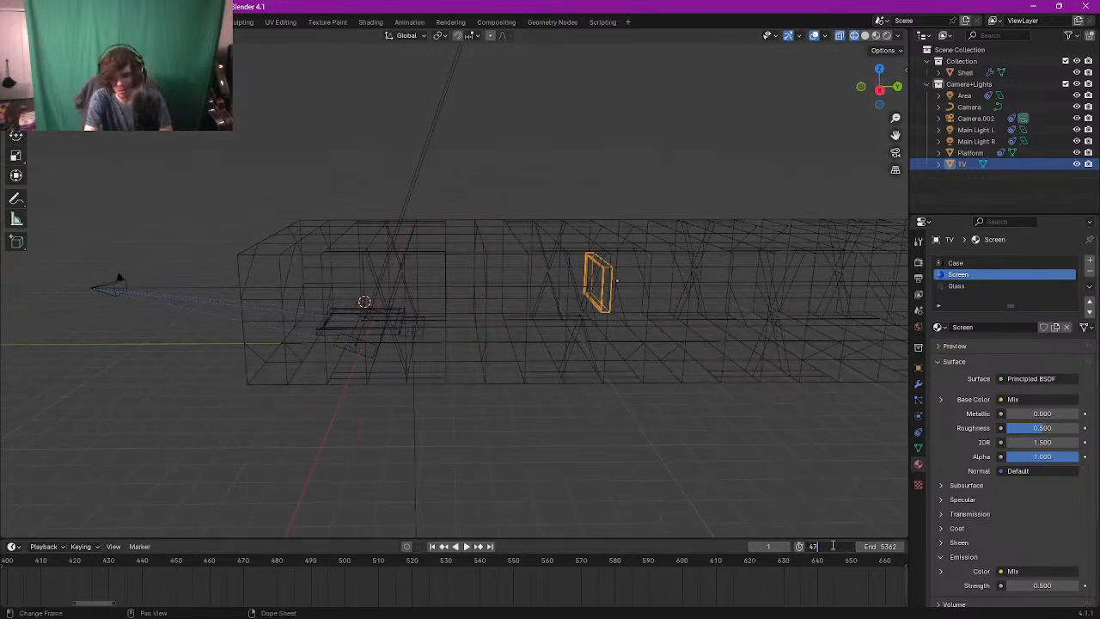
pyautogui.write('476')
pyautogui.press('Return')
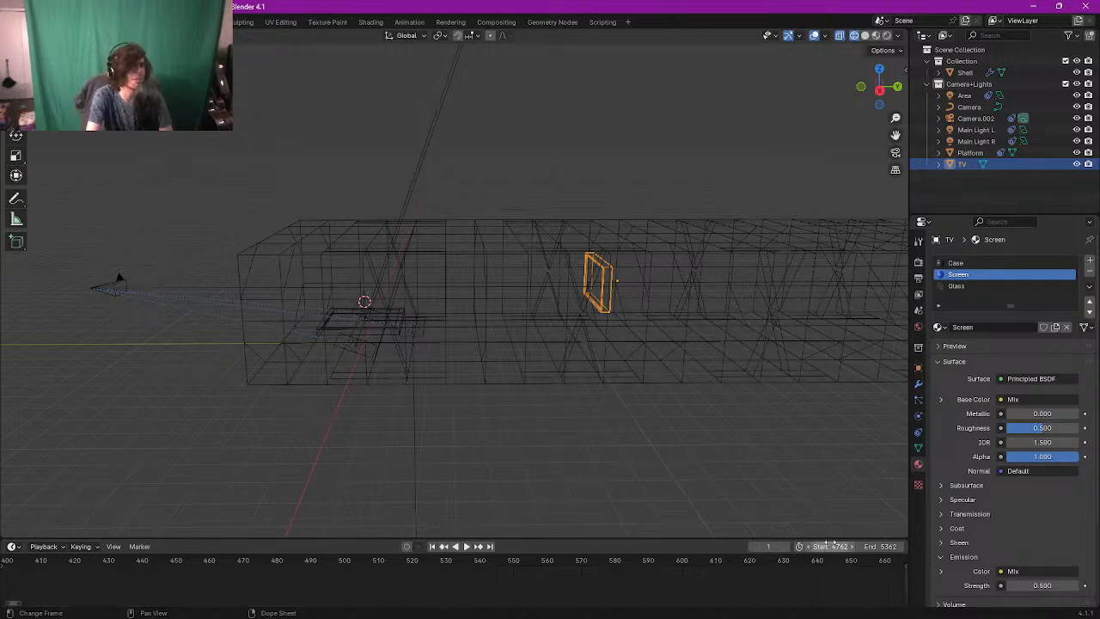
pyautogui.moveTo(731, 434); pyautogui.dragTo(720, 409, button='middle')
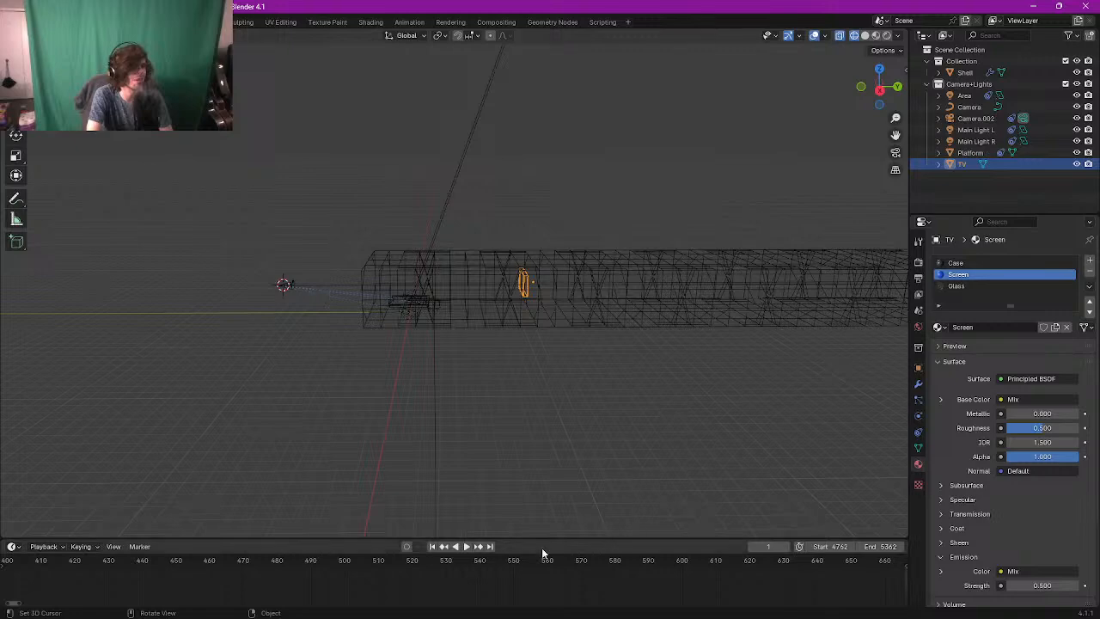
pyautogui.click(432, 546)
pyautogui.scroll(4, 150, 256)
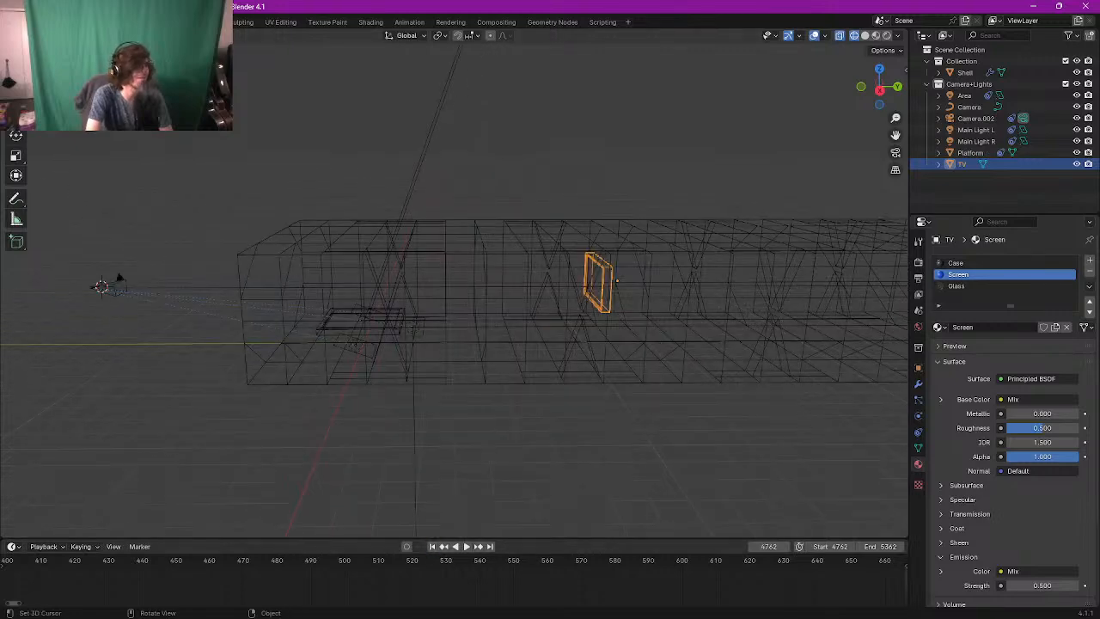
pyautogui.click(15, 115)
pyautogui.click(101, 289)
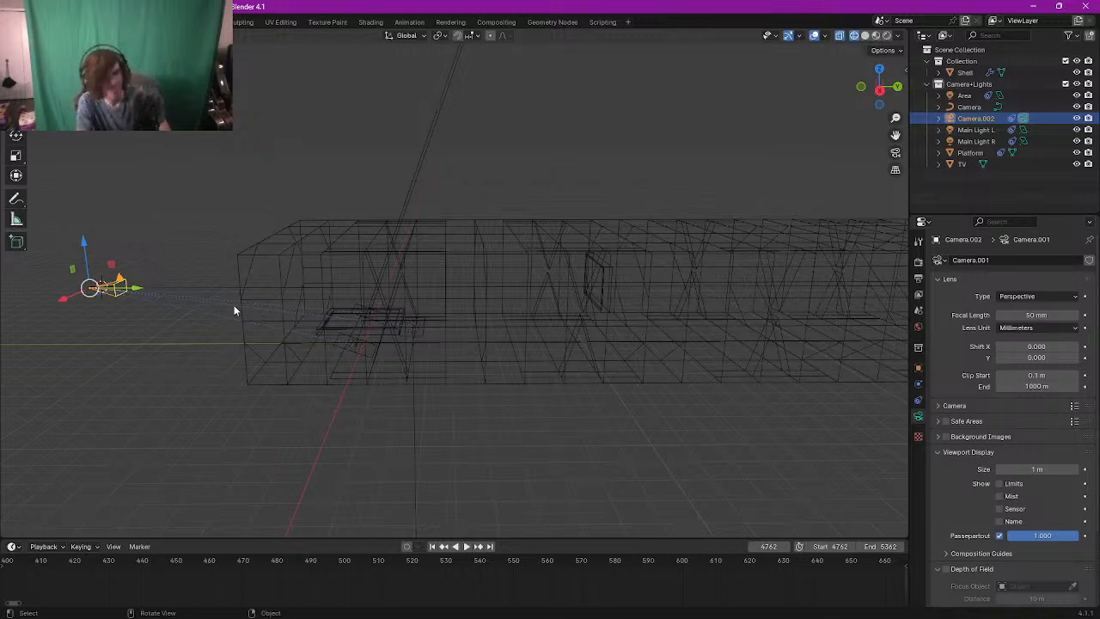
# Step: Set both the start frame and the current frame to 1, and keyframe the selected Camera.002 there
pyautogui.click(840, 547)
pyautogui.write('1')
pyautogui.press('Return')
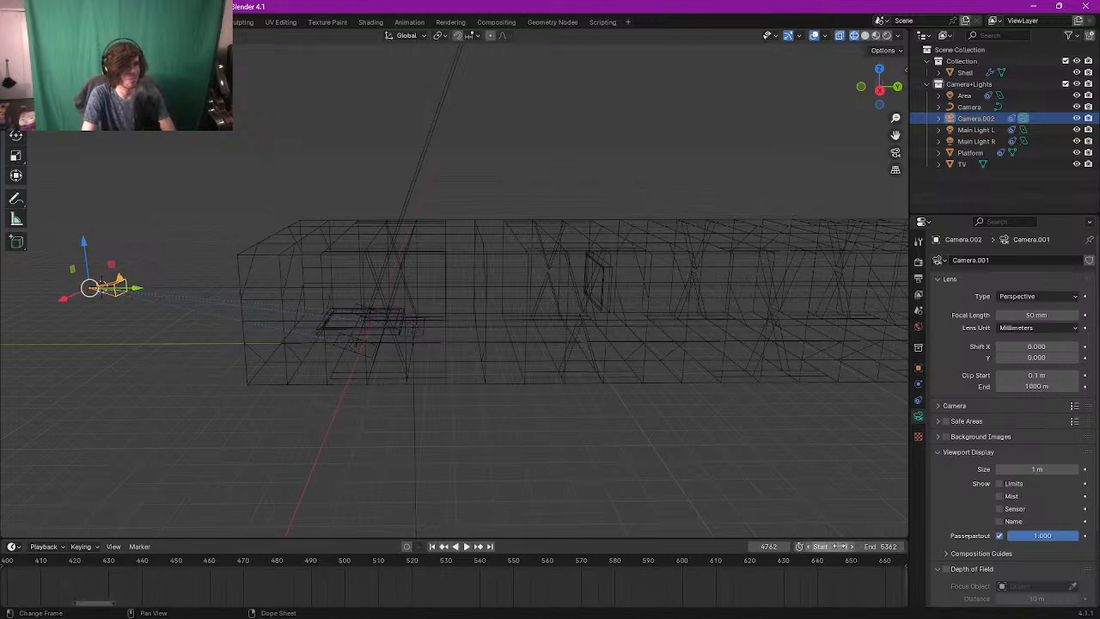
pyautogui.click(761, 546)
pyautogui.click(758, 521)
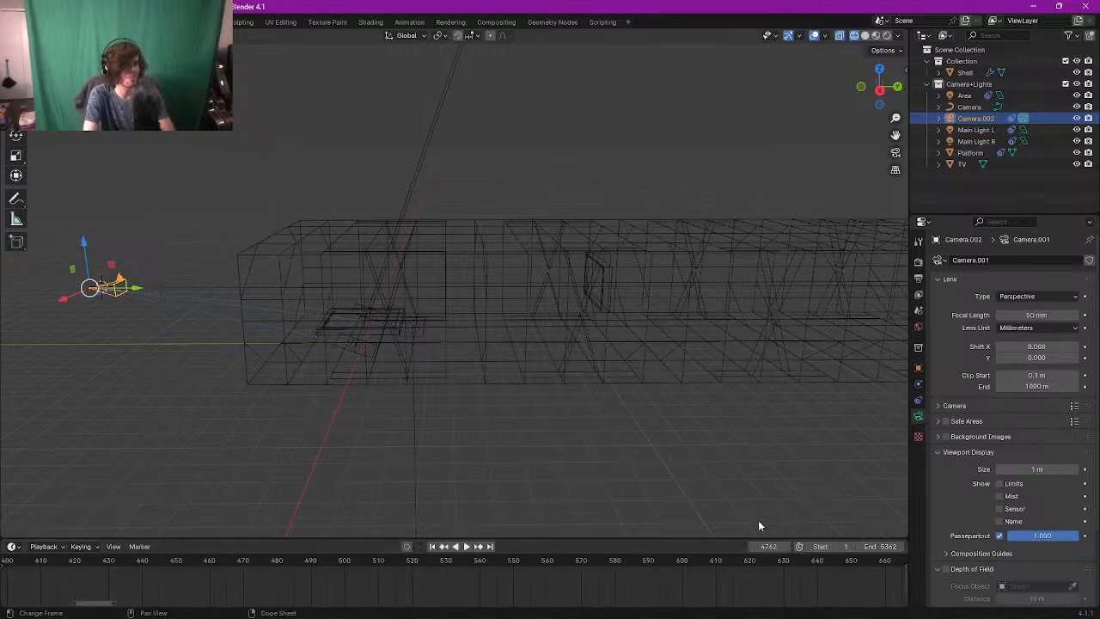
pyautogui.click(766, 548)
pyautogui.write('1')
pyautogui.press('Return')
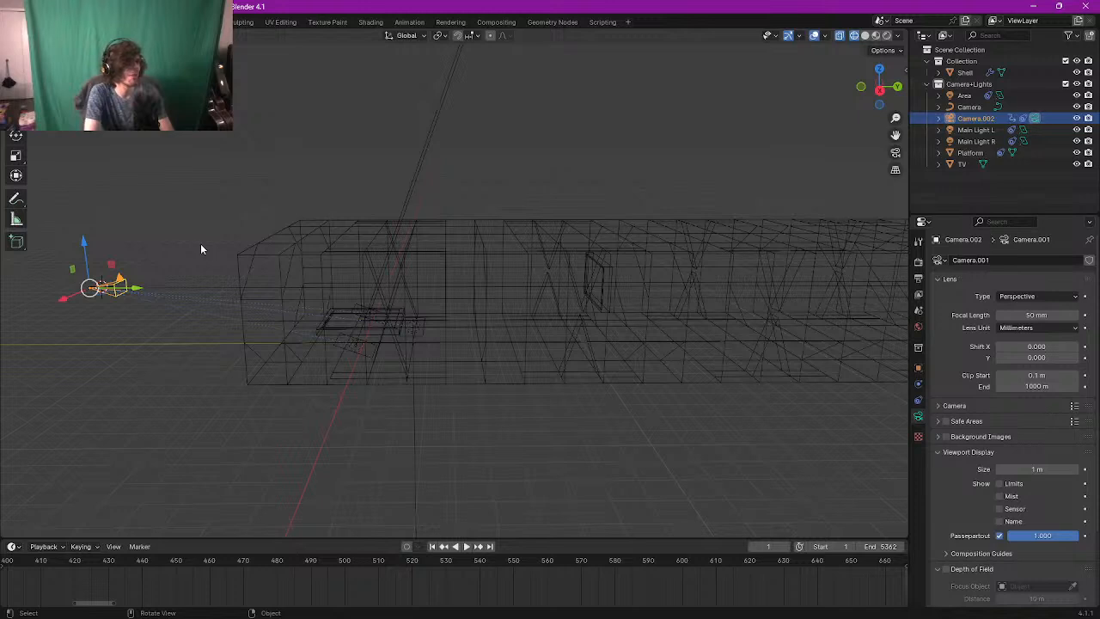
# Step: Restrict the playback range by setting the animation's start frame to 4762
pyautogui.click(826, 546)
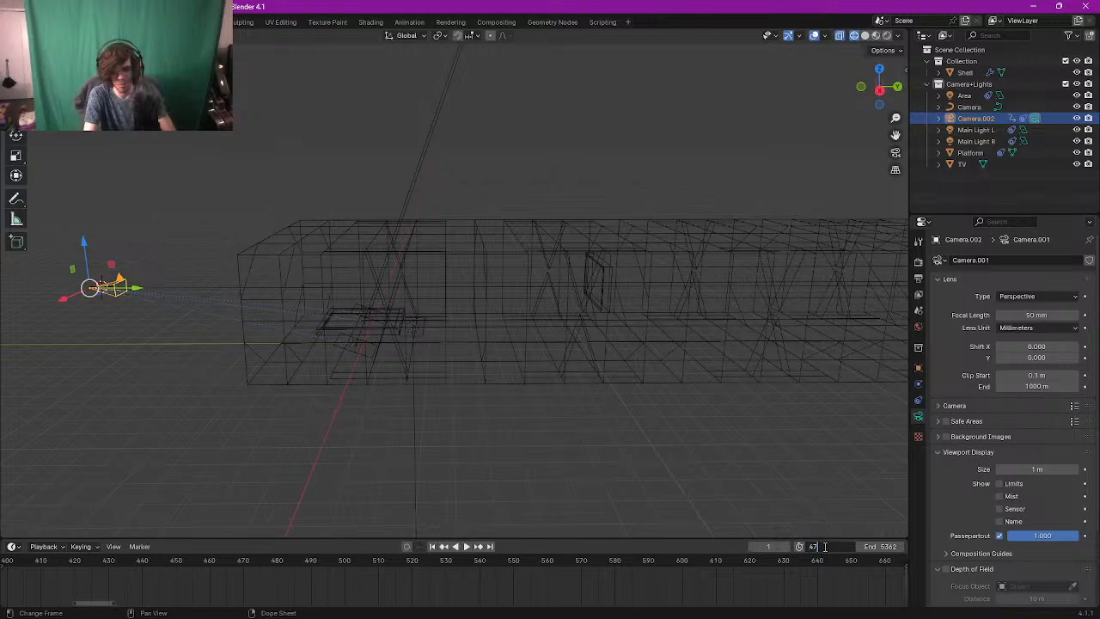
pyautogui.write('4762')
pyautogui.press('Return')
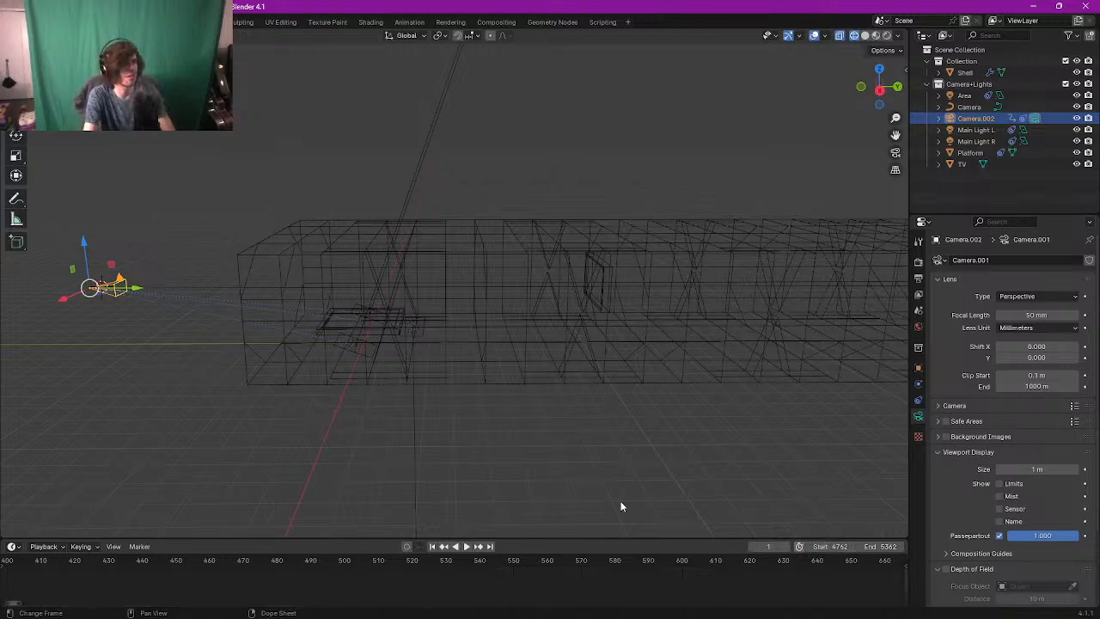
# Step: Try moving Camera.002 along the Y axis far down the length of the tunnel
pyautogui.scroll(-5, 608, 401)
pyautogui.moveTo(695, 326); pyautogui.dragTo(421, 329, button='middle')
pyautogui.moveTo(678, 327); pyautogui.dragTo(550, 250, button='middle')
pyautogui.keyDown('shift'); pyautogui.moveTo(445, 251); pyautogui.dragTo(485, 314, button='middle'); pyautogui.keyUp('shift')
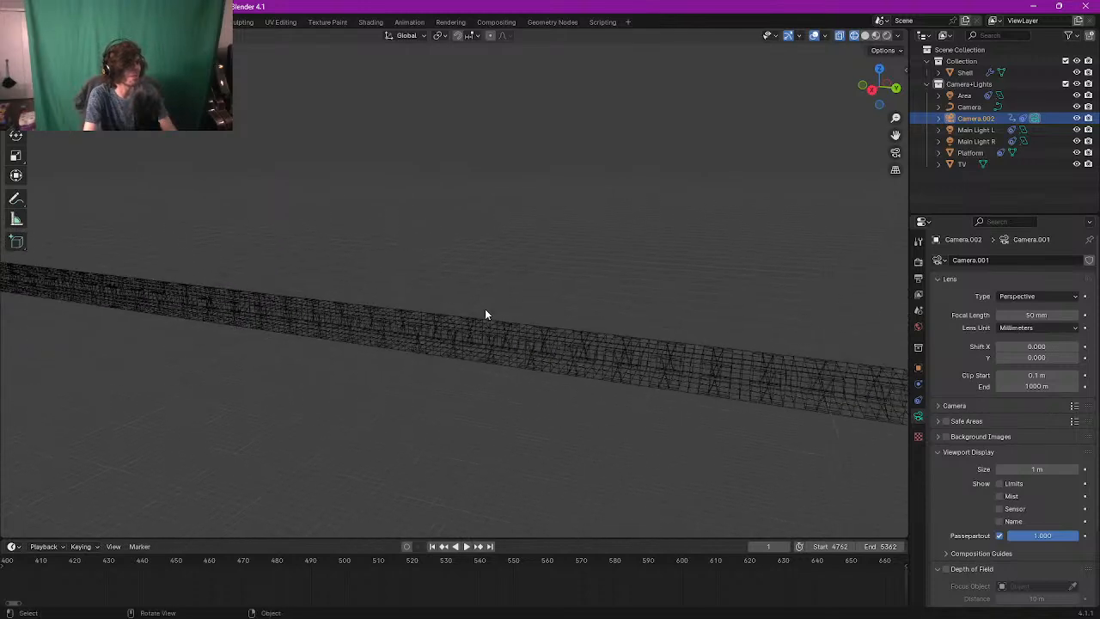
pyautogui.press('g')
pyautogui.press('y')
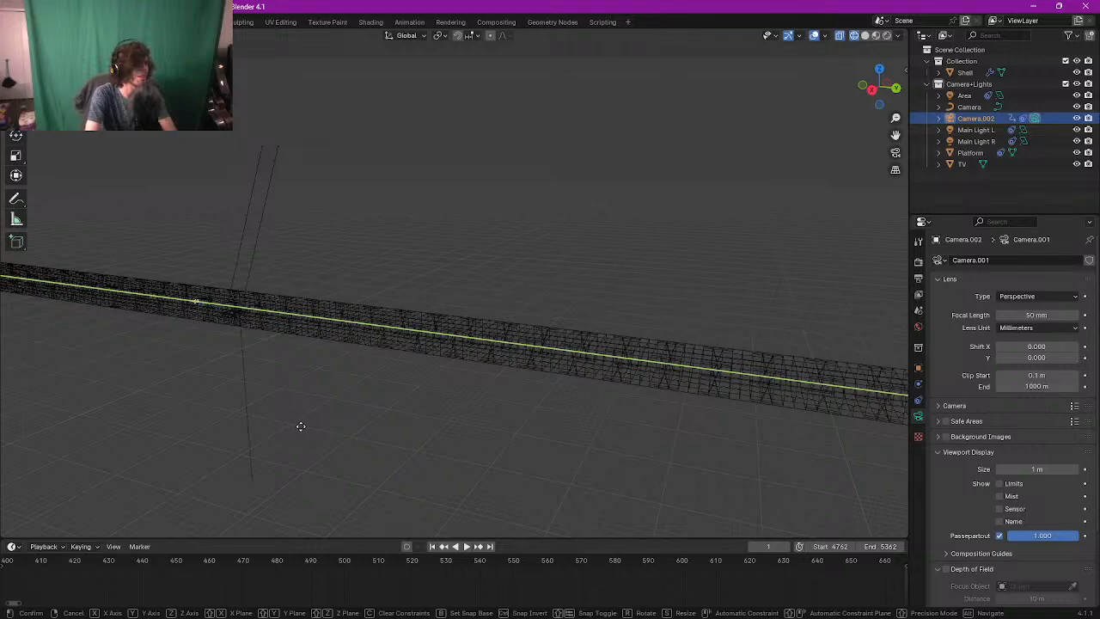
pyautogui.click(430, 465)
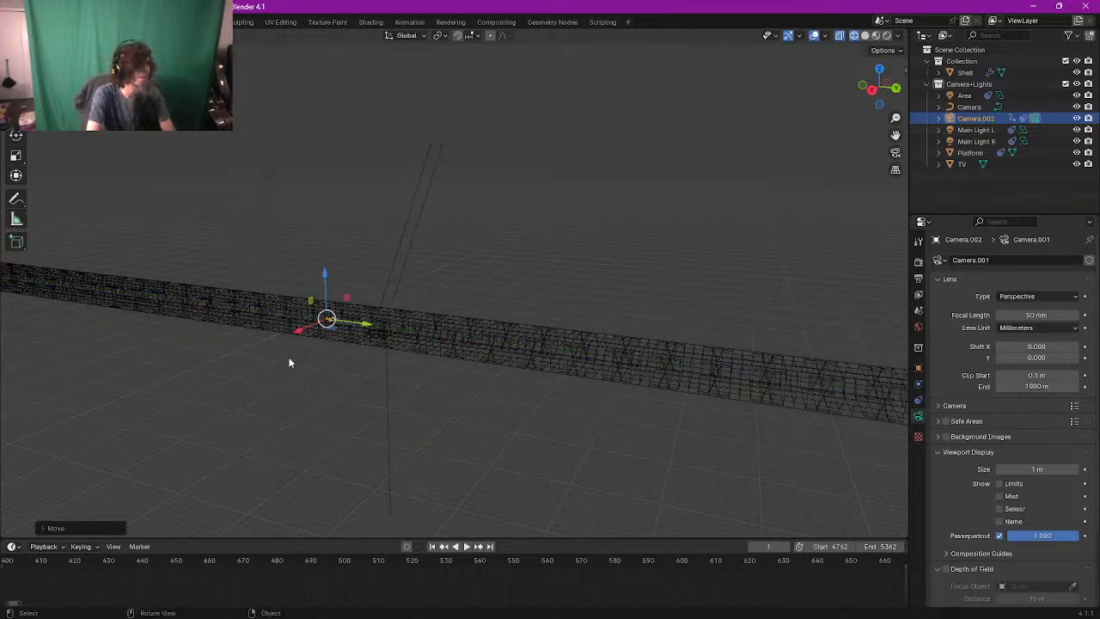
pyautogui.moveTo(290, 361)
pyautogui.mouseDown(button='middle')
pyautogui.moveTo(281, 343)
pyautogui.moveTo(302, 347)
pyautogui.mouseUp(button='middle')
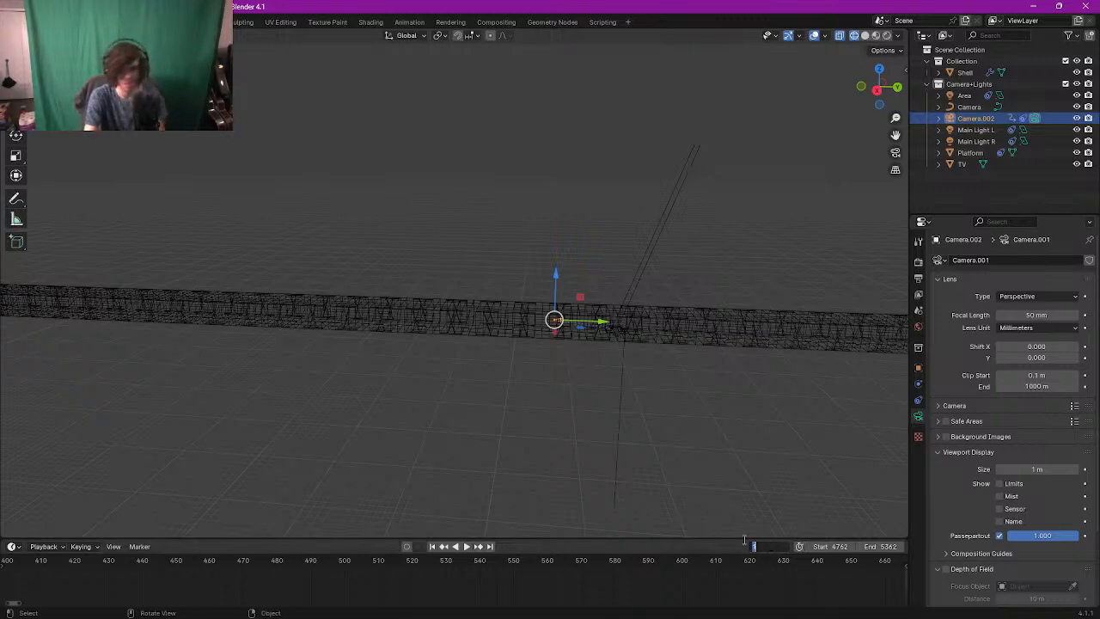
# Step: Reset the animation's start frame to 1 and set the current frame to 4762
pyautogui.click(835, 546)
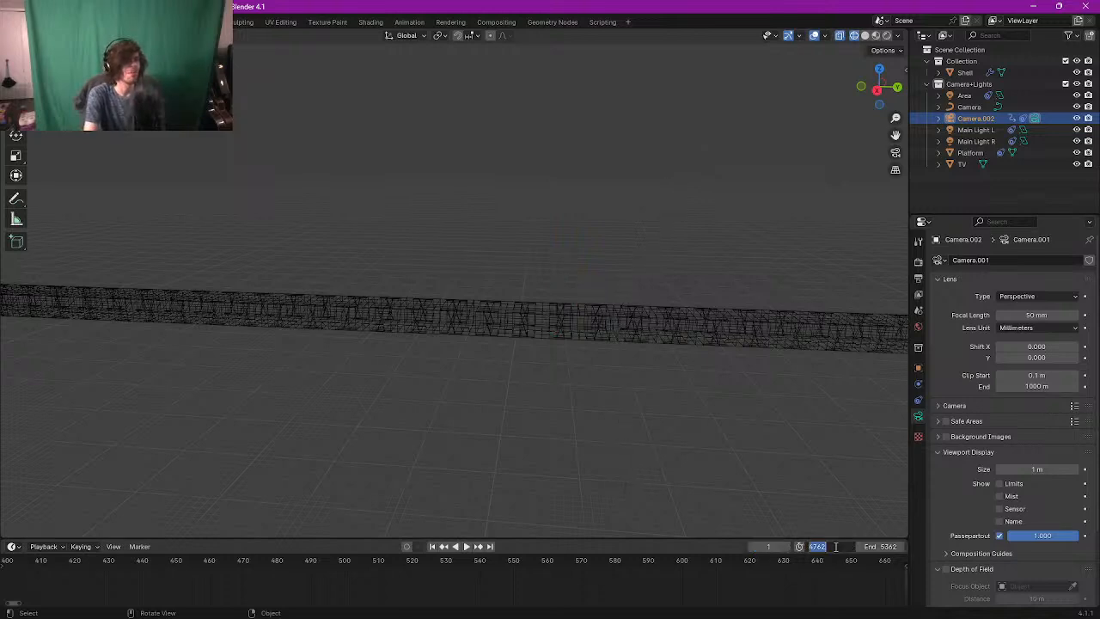
pyautogui.write('1')
pyautogui.press('Return')
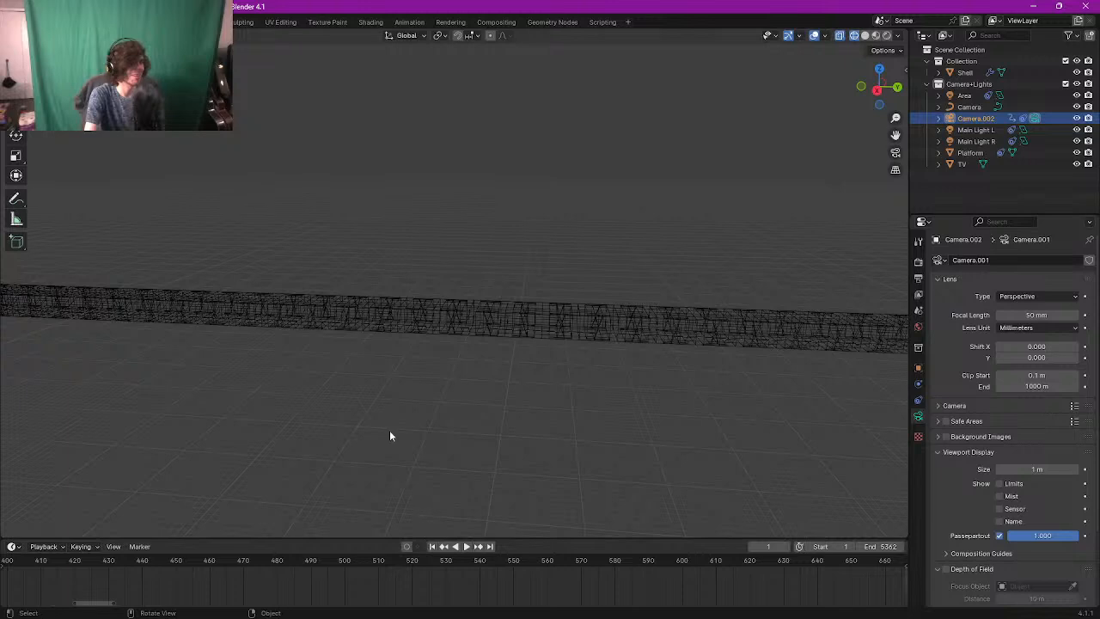
pyautogui.click(753, 546)
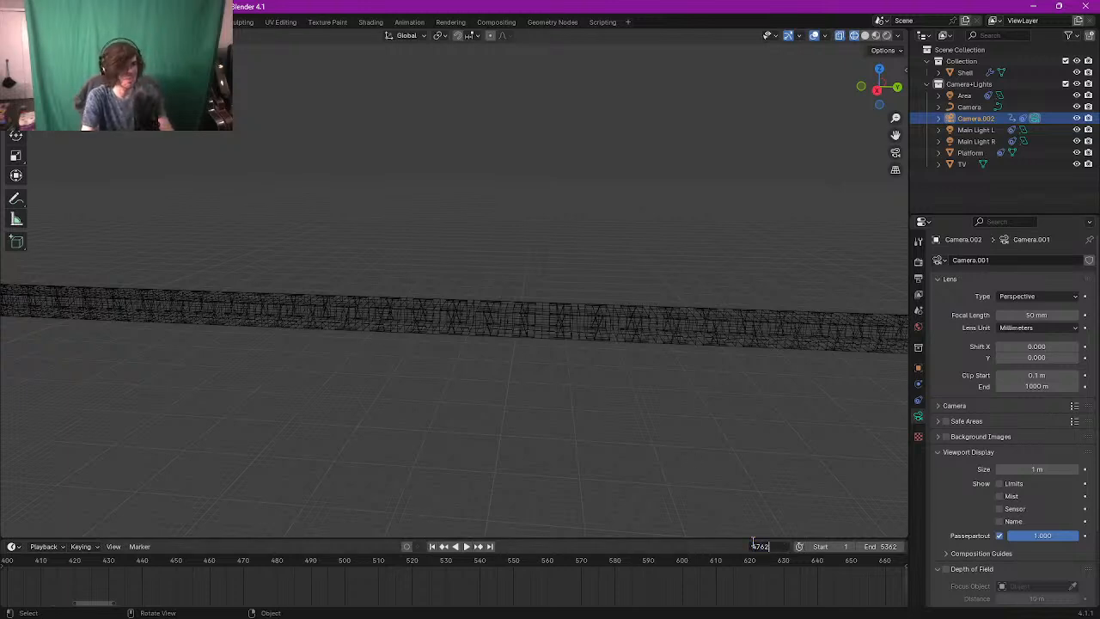
pyautogui.write('4762')
pyautogui.press('Return')
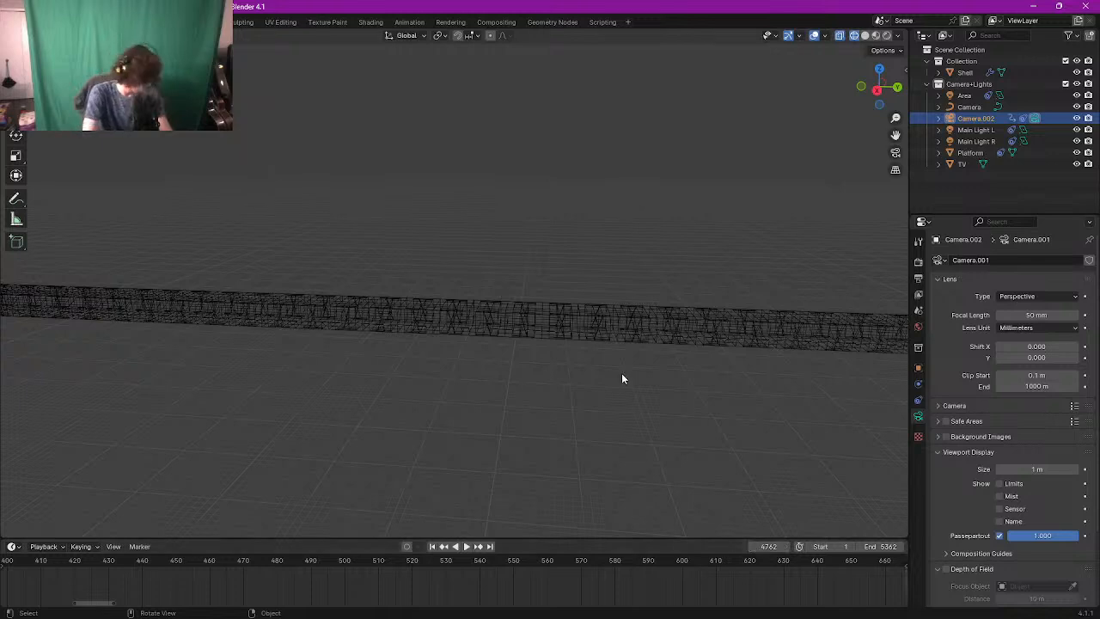
# Step: Move Camera.002 along the Y axis down the tunnel and keyframe it at frame 4762
pyautogui.press('g')
pyautogui.press('x')
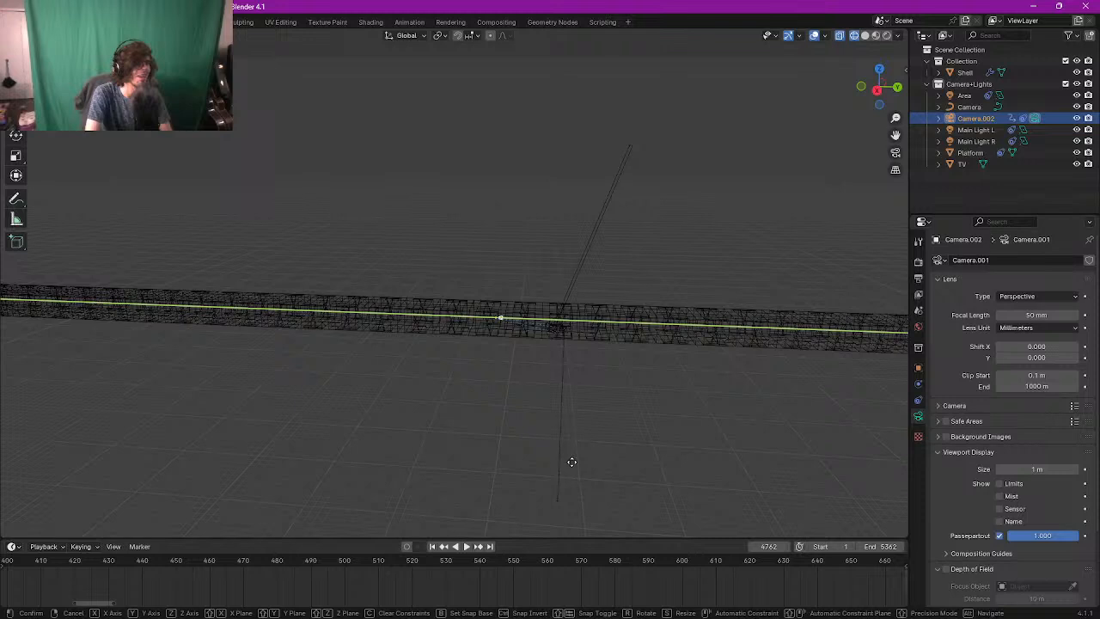
pyautogui.click(543, 462)
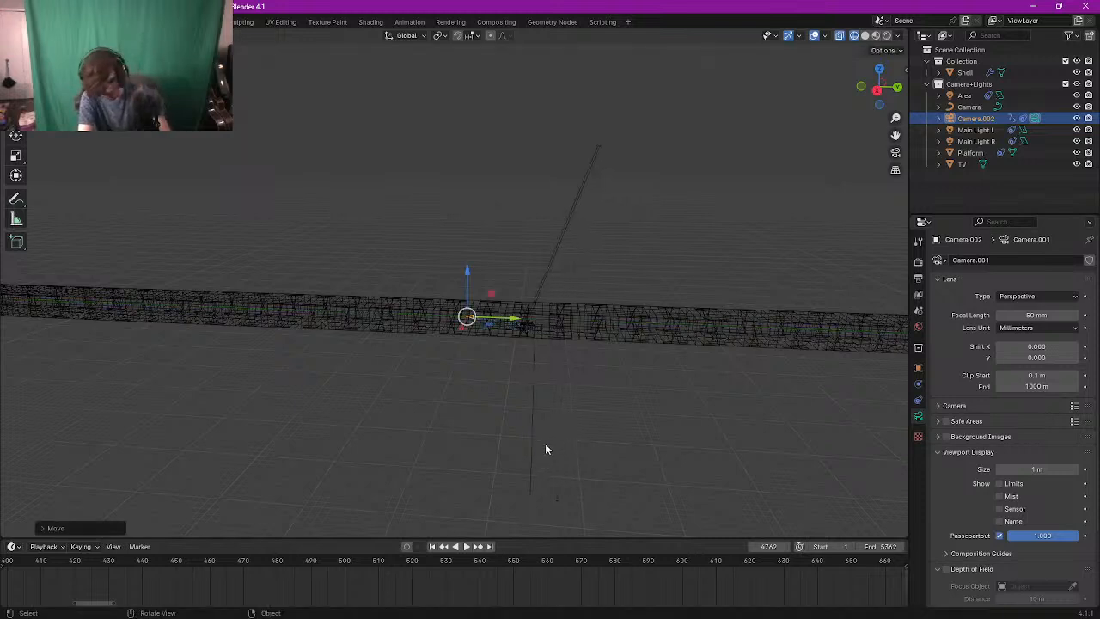
pyautogui.moveTo(545, 447); pyautogui.dragTo(622, 367, button='middle')
pyautogui.keyDown('shift'); pyautogui.moveTo(302, 367); pyautogui.dragTo(419, 347, button='middle'); pyautogui.keyUp('shift')
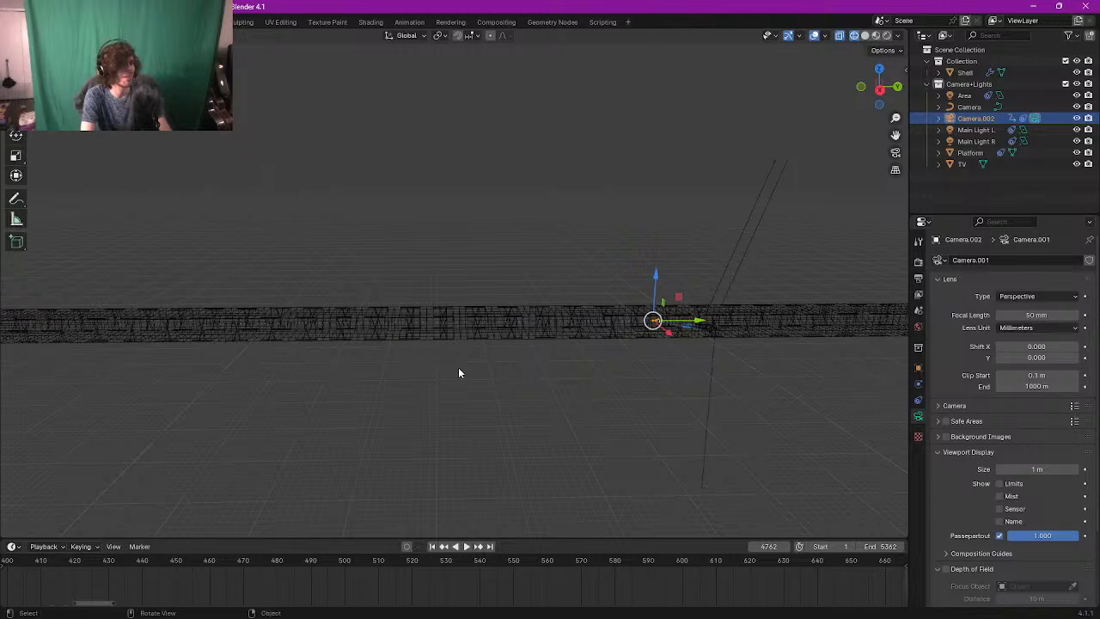
# Step: Select and keyframe the TV at frame 1, and set the current frame to 4762
pyautogui.click(433, 547)
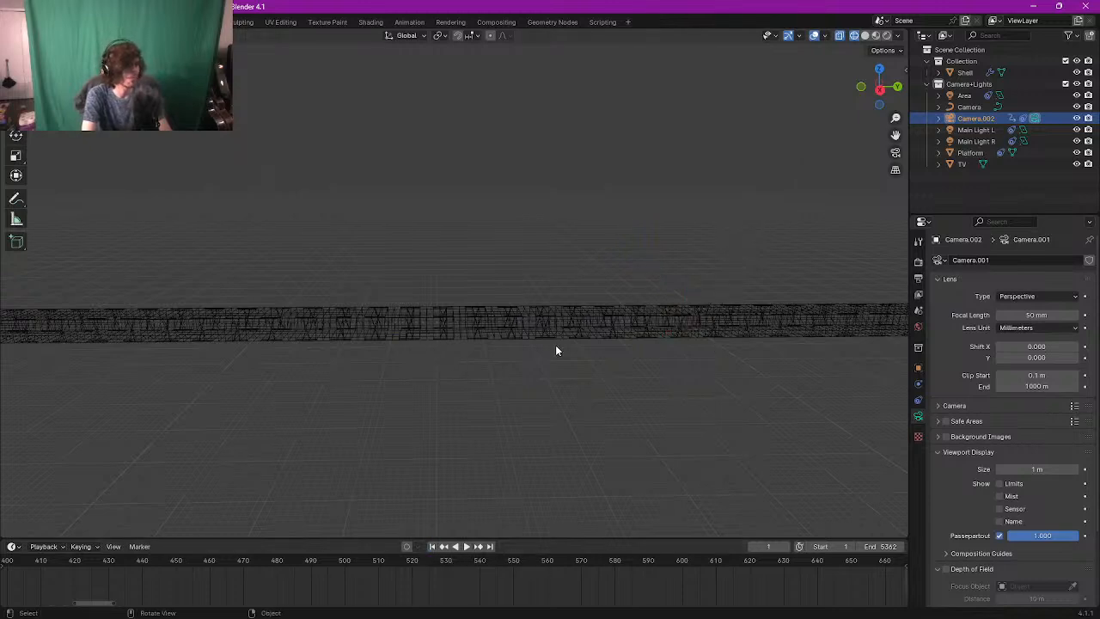
pyautogui.click(964, 164)
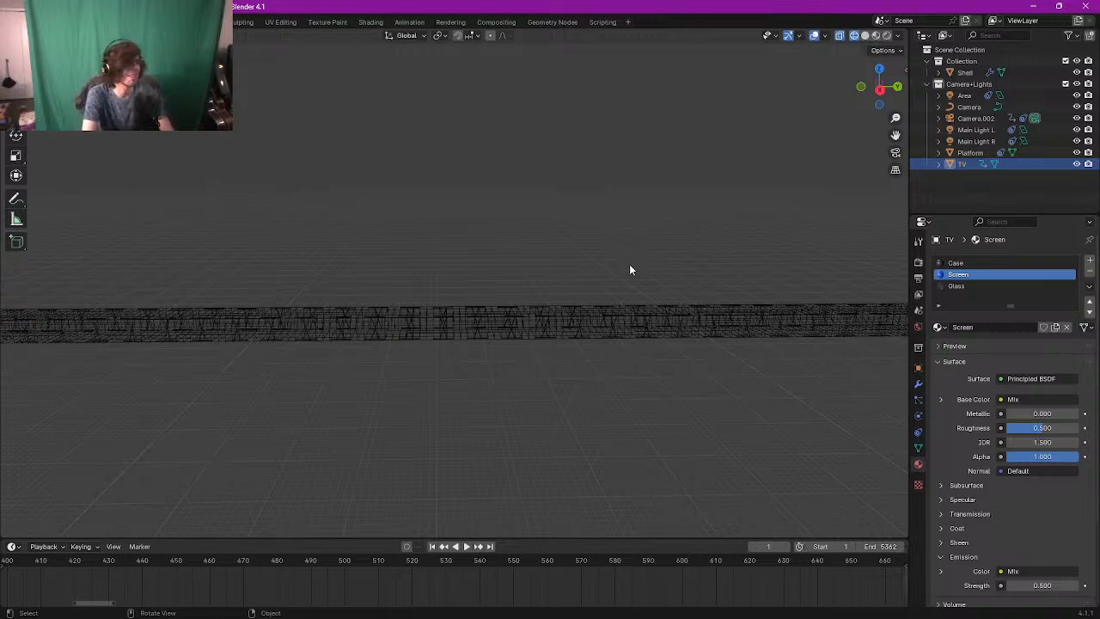
pyautogui.click(771, 544)
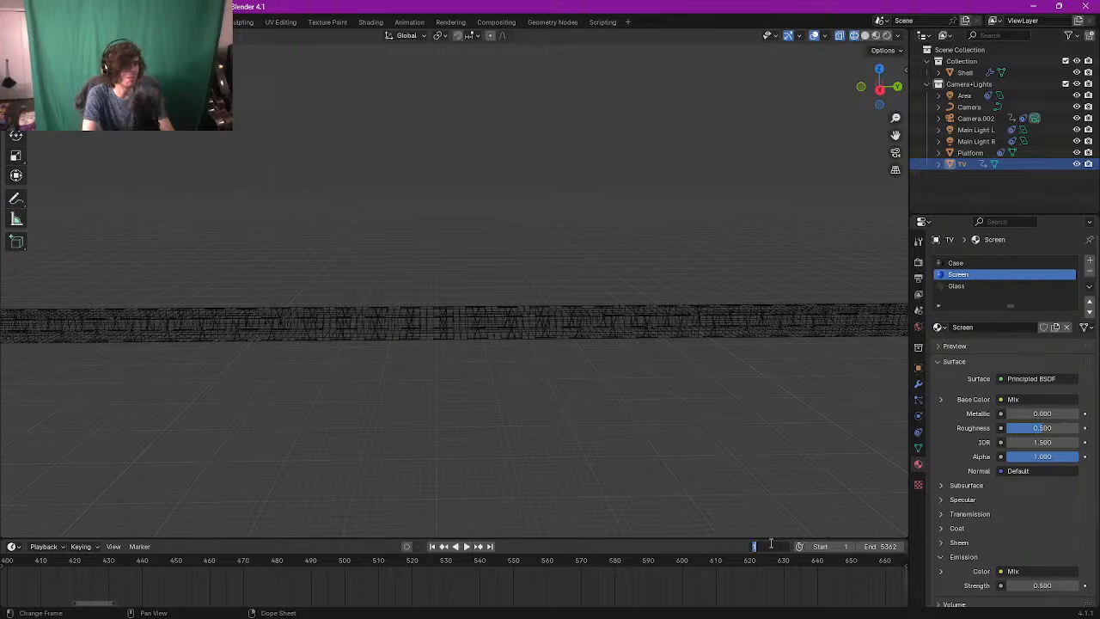
pyautogui.write('4762')
pyautogui.press('Return')
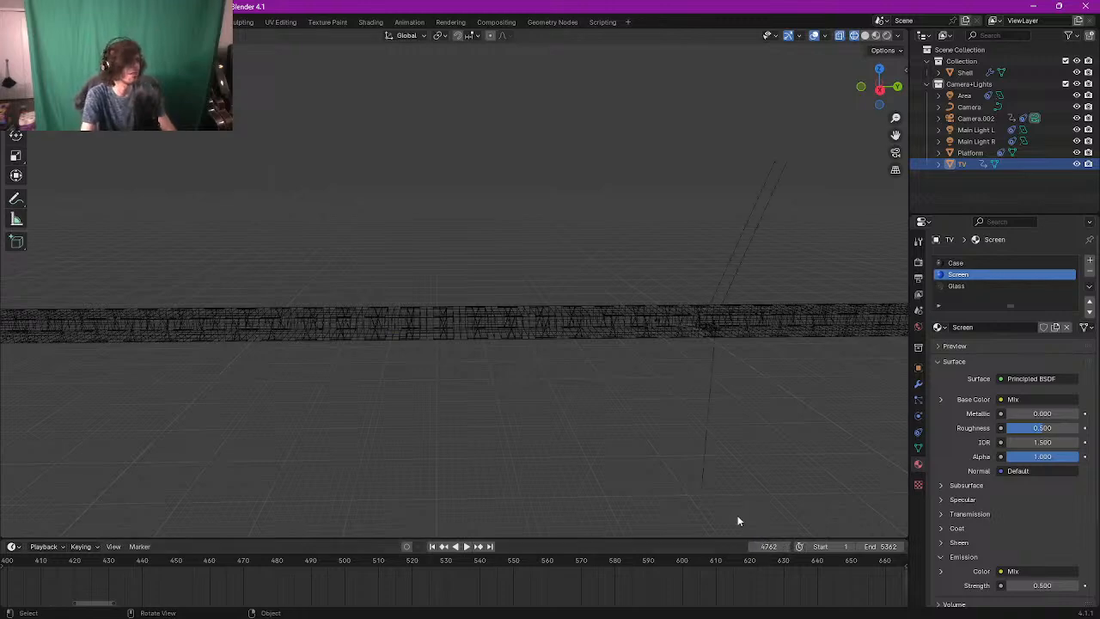
# Step: Move the TV along the Y axis down the tunnel to just beyond the platform
pyautogui.press('capslock')
pyautogui.moveTo(734, 379); pyautogui.dragTo(638, 327, button='middle')
pyautogui.press('capslock')
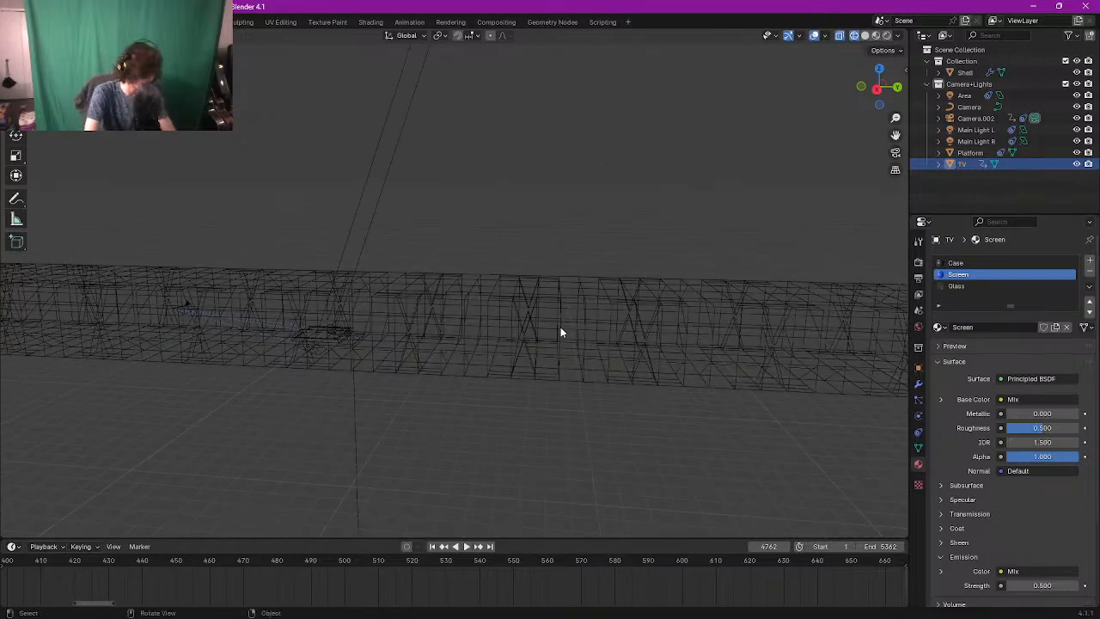
pyautogui.press('g')
pyautogui.press('y')
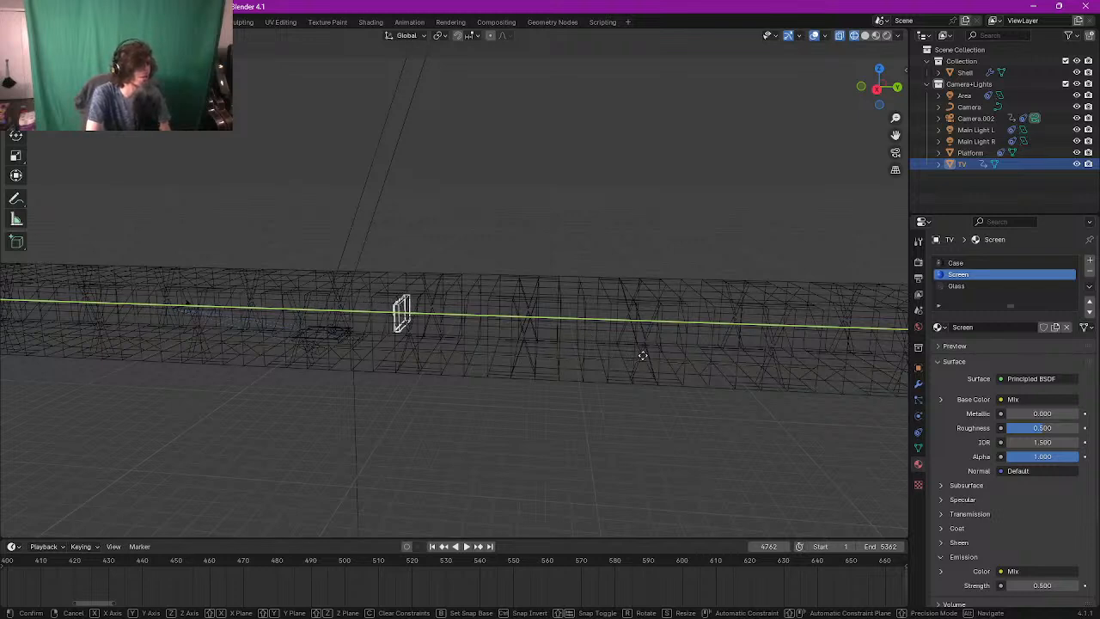
pyautogui.click(642, 360)
pyautogui.keyDown('ctrl'); pyautogui.scroll(-10, 504, 341); pyautogui.keyUp('ctrl')
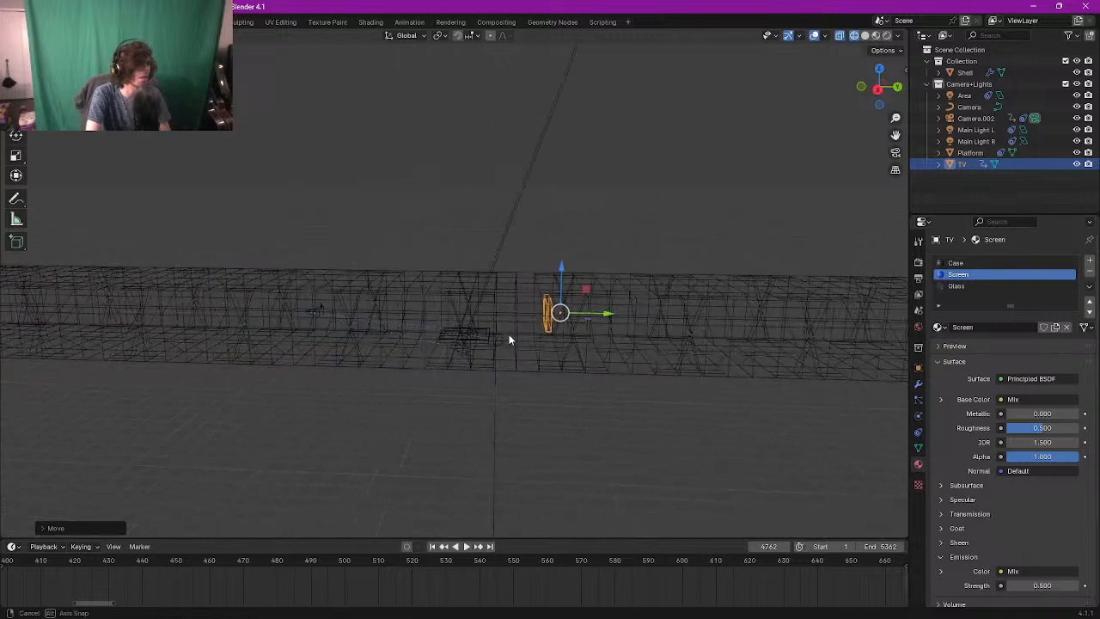
pyautogui.press('g')
pyautogui.press('y')
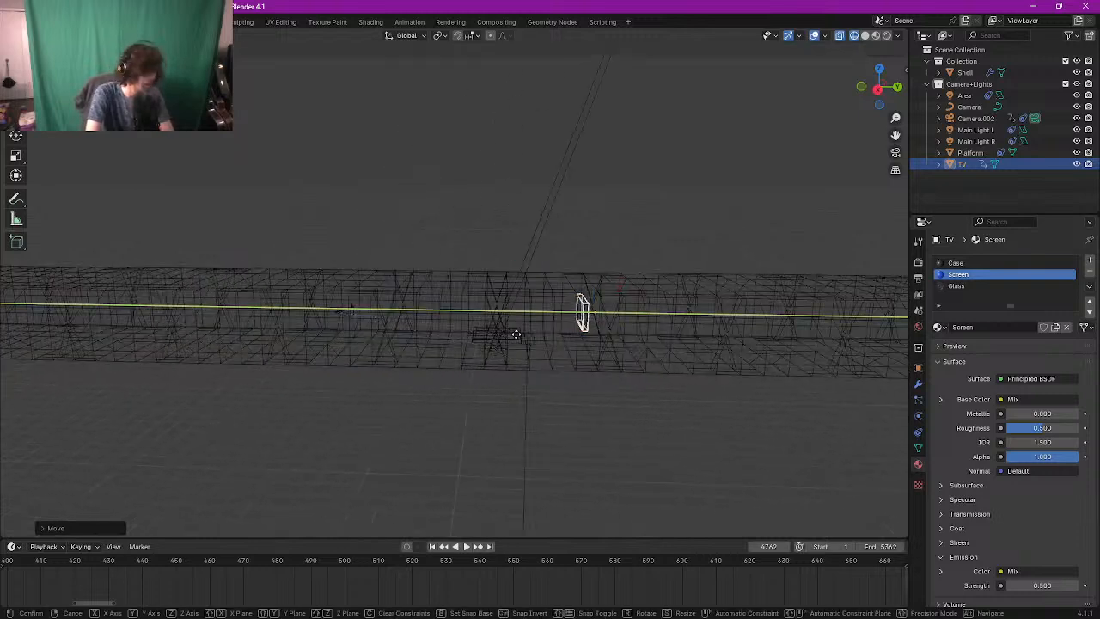
pyautogui.click(526, 335)
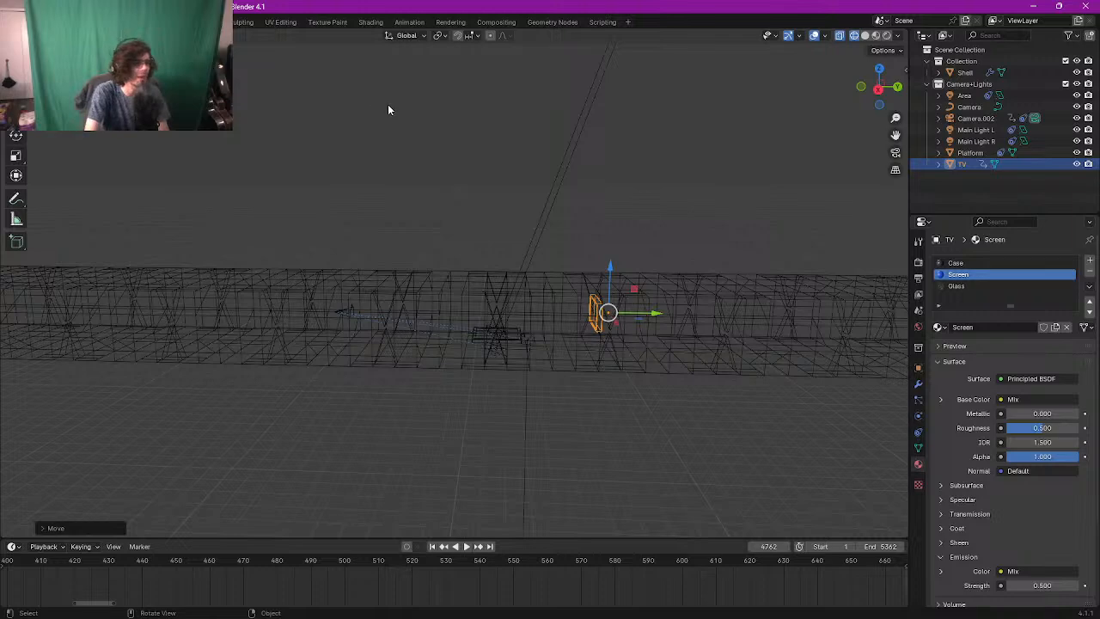
# Step: Add a rigid body to the TV and set its mass to 10 kg
pyautogui.moveTo(604, 212); pyautogui.dragTo(657, 213, button='middle')
pyautogui.scroll(1, 606, 178)
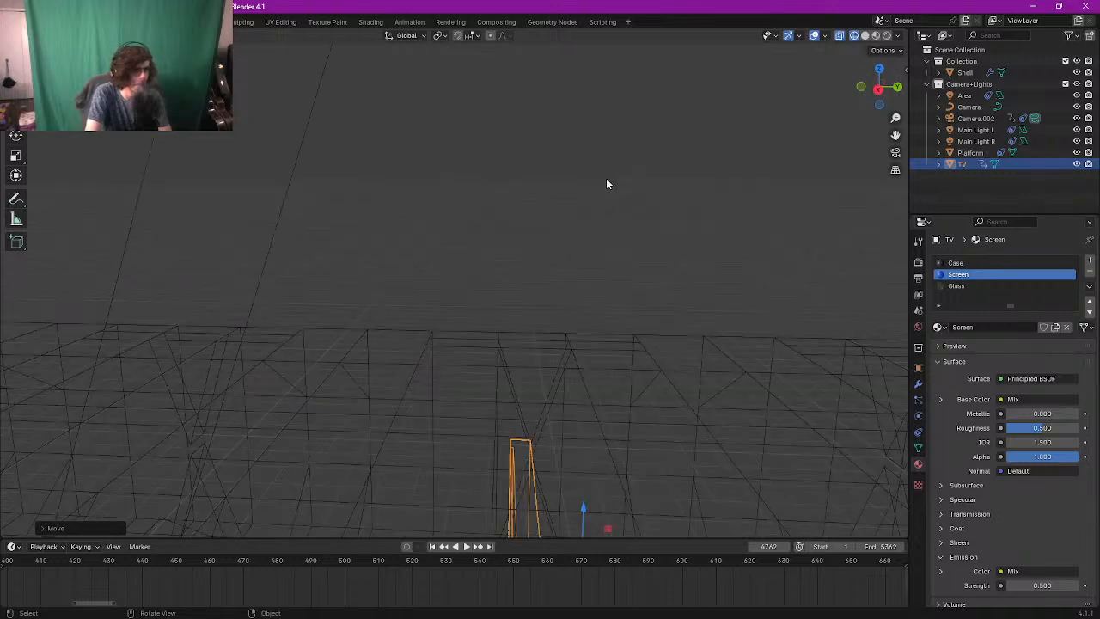
pyautogui.scroll(-1, 609, 188)
pyautogui.moveTo(544, 216)
pyautogui.keyDown('shift'); pyautogui.mouseDown(button='middle')
pyautogui.moveTo(567, 204)
pyautogui.moveTo(560, 222)
pyautogui.mouseUp(button='middle'); pyautogui.keyUp('shift')
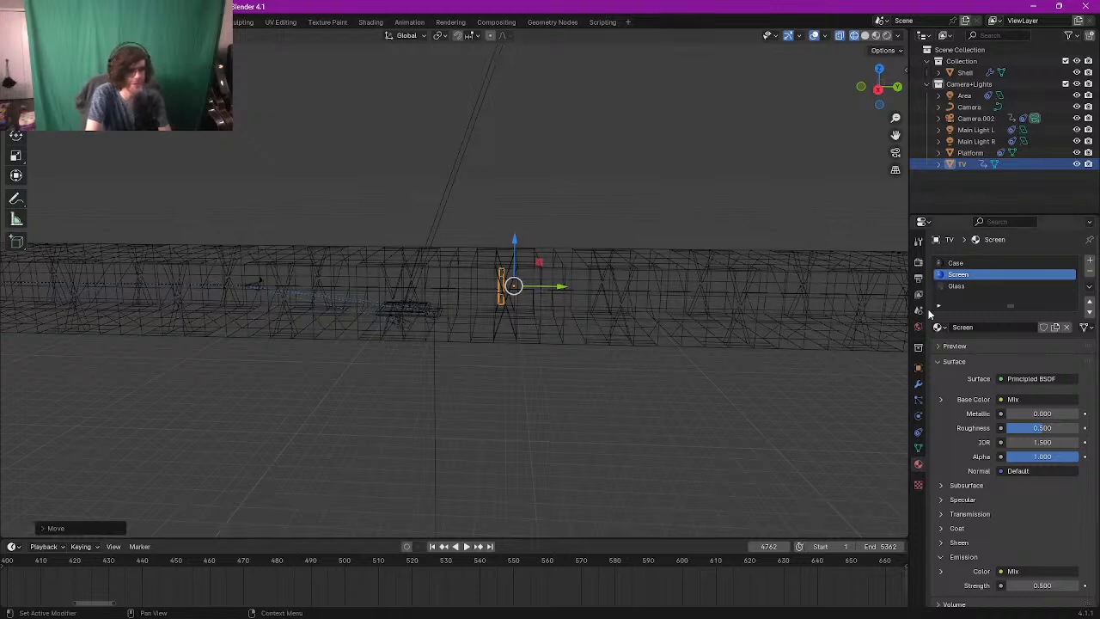
pyautogui.click(918, 416)
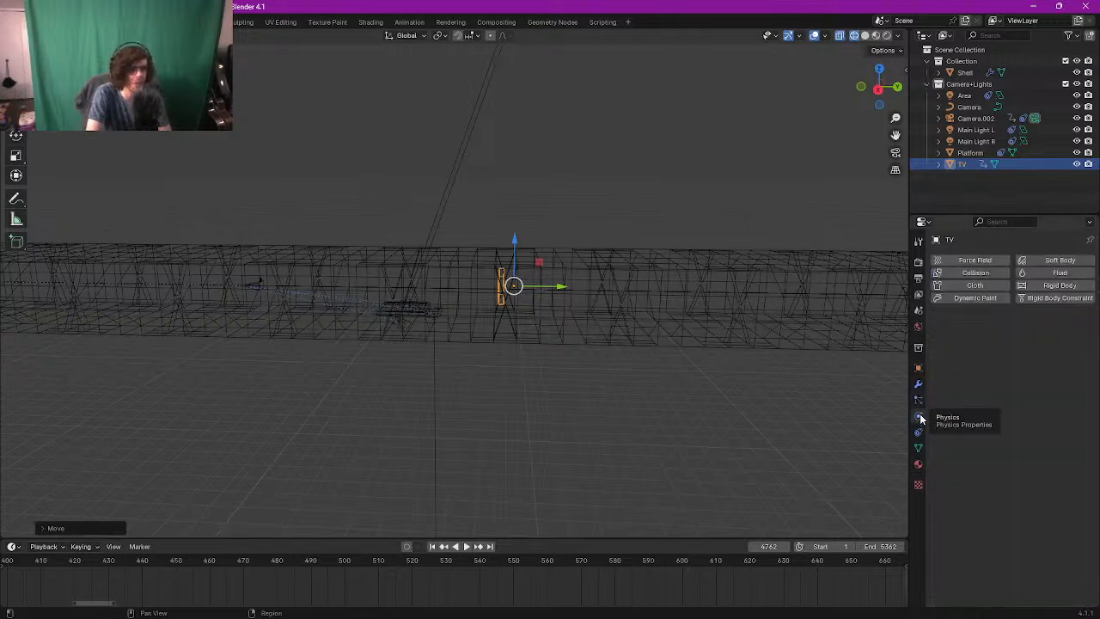
pyautogui.click(1042, 286)
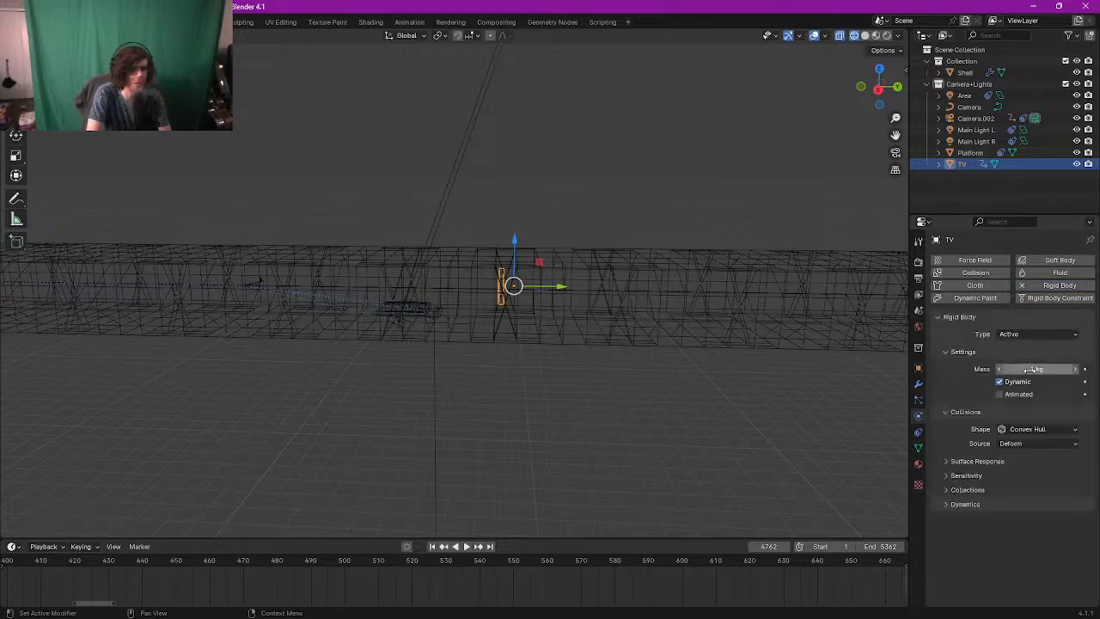
pyautogui.click(1031, 368)
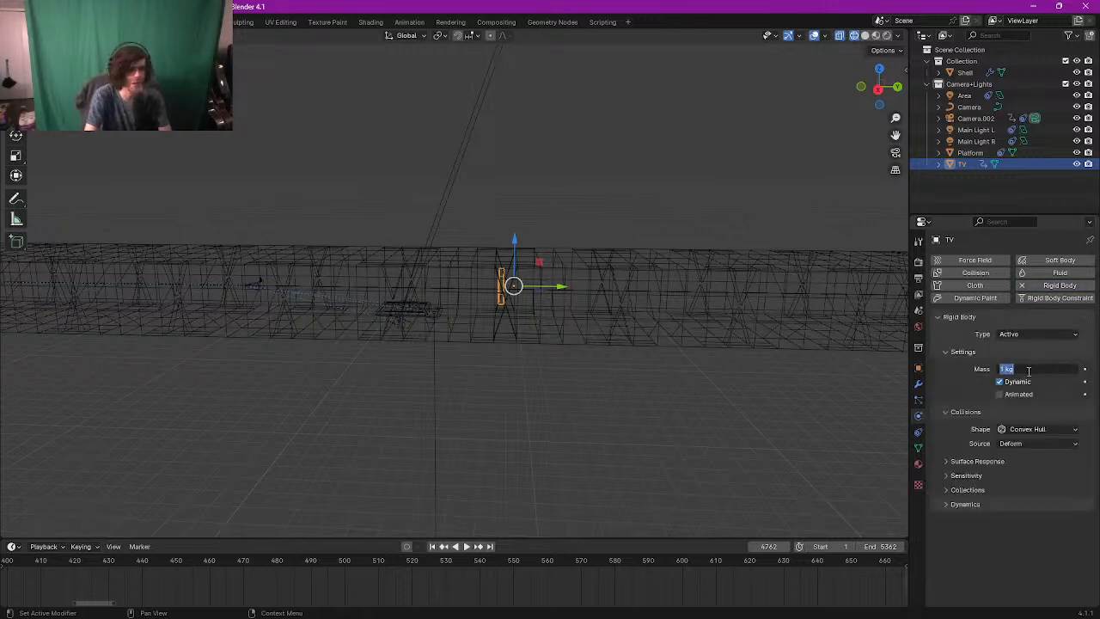
pyautogui.write('10')
pyautogui.press('Return')
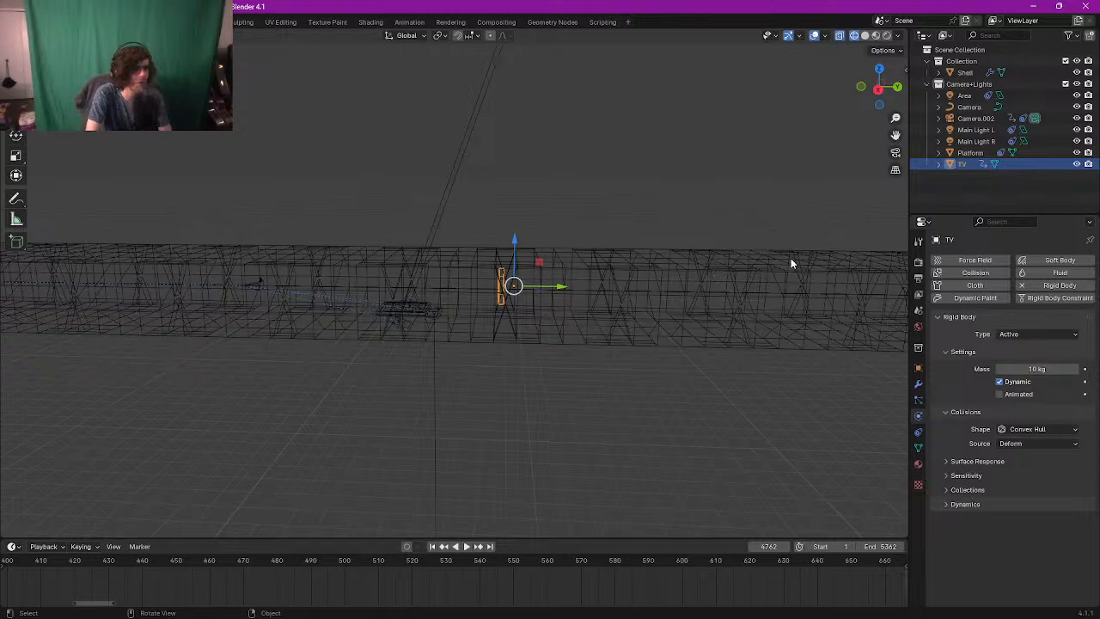
# Step: Add a rigid body to the Shell with type Passive and collision shape Convex Hull
pyautogui.click(953, 73)
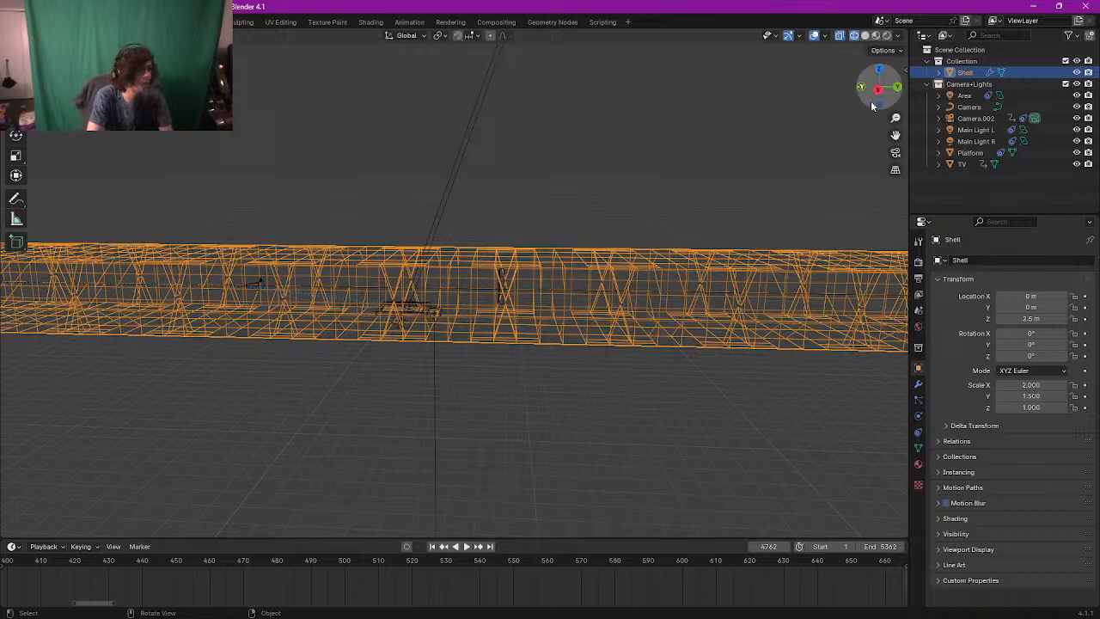
pyautogui.click(919, 416)
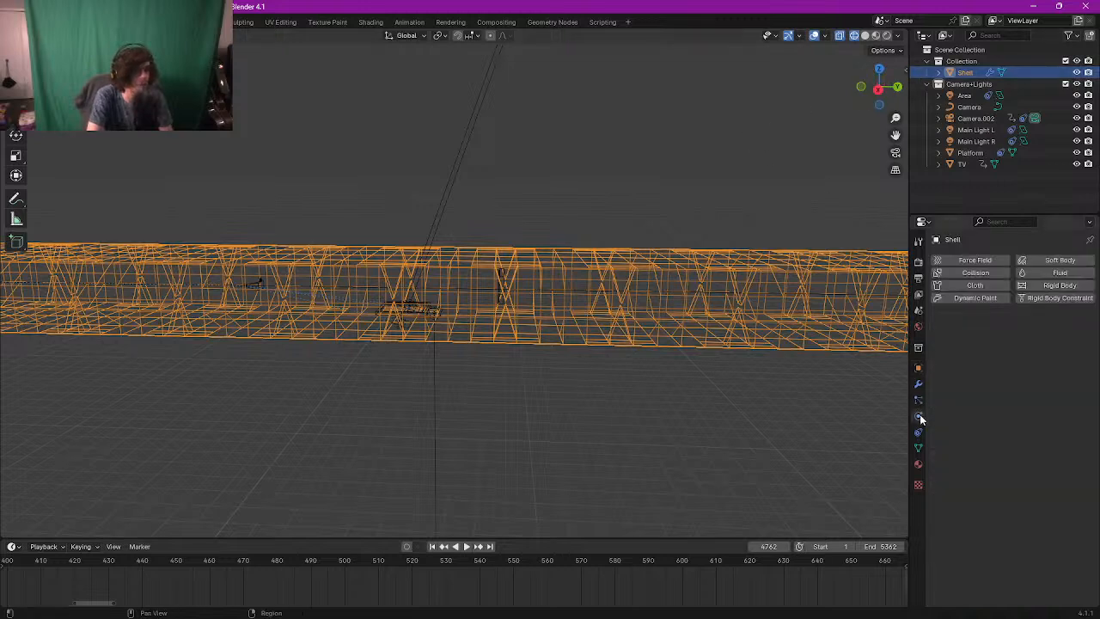
pyautogui.click(1053, 285)
pyautogui.click(1036, 334)
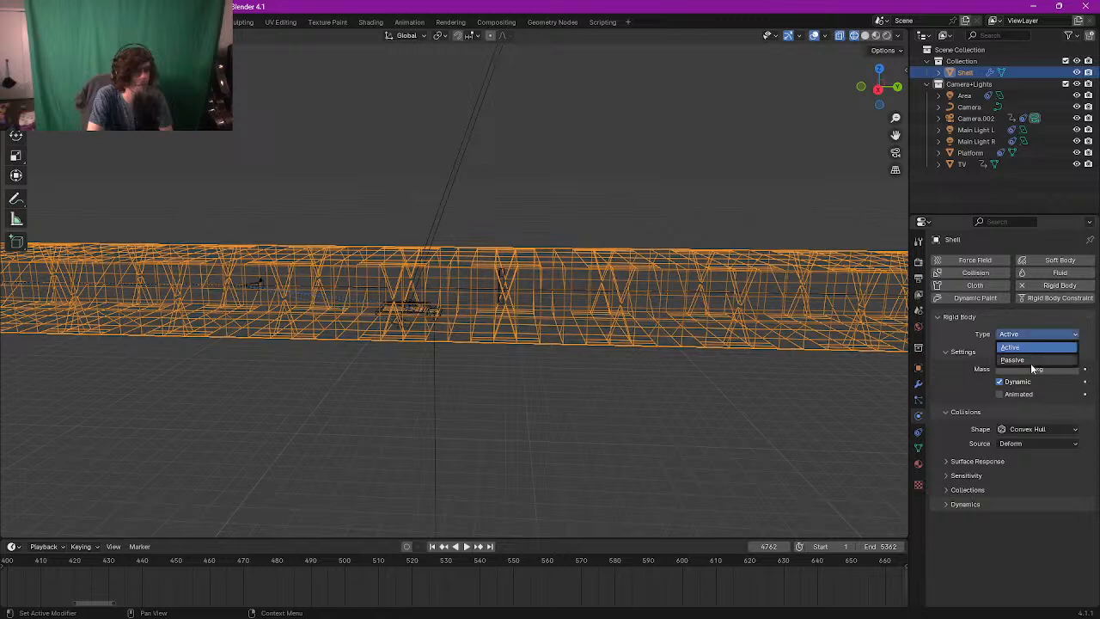
pyautogui.click(1031, 360)
pyautogui.click(1021, 405)
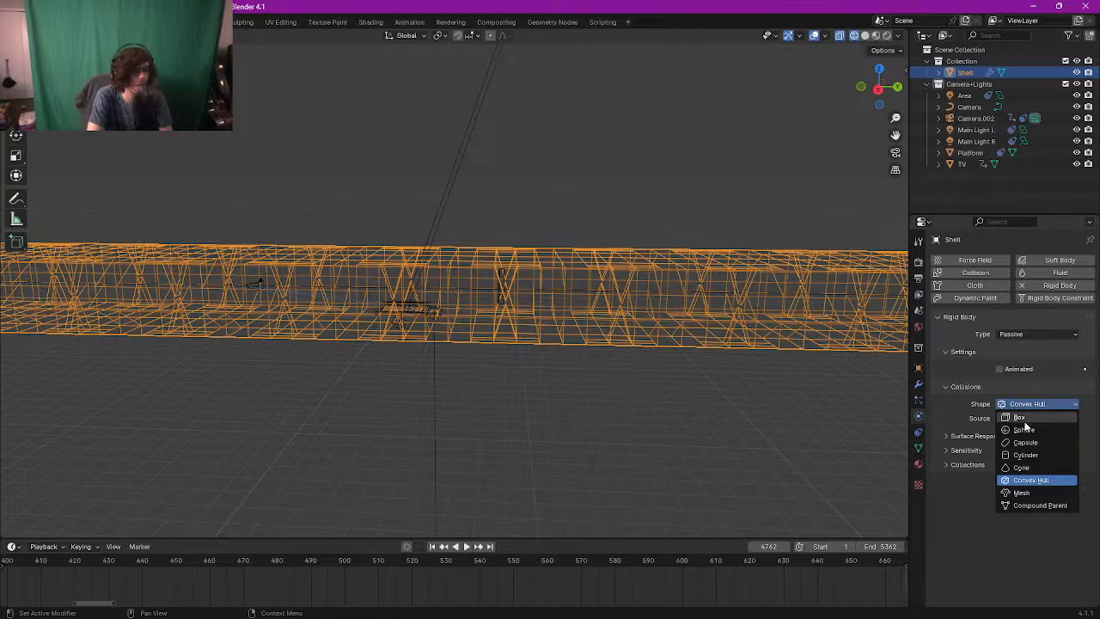
pyautogui.click(1037, 481)
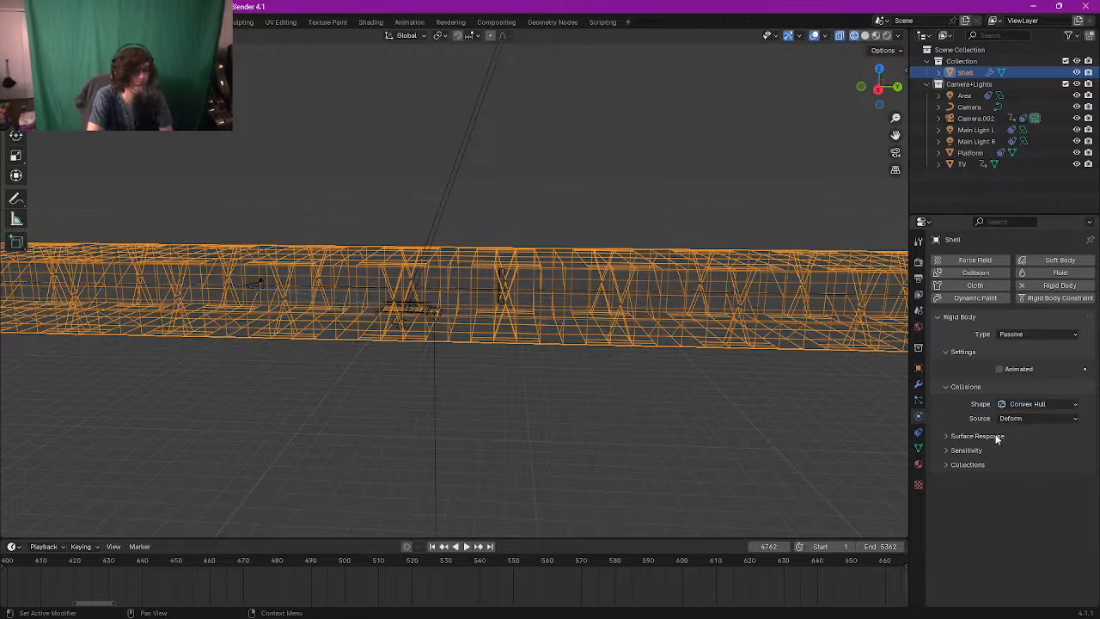
pyautogui.rightClick(673, 311)
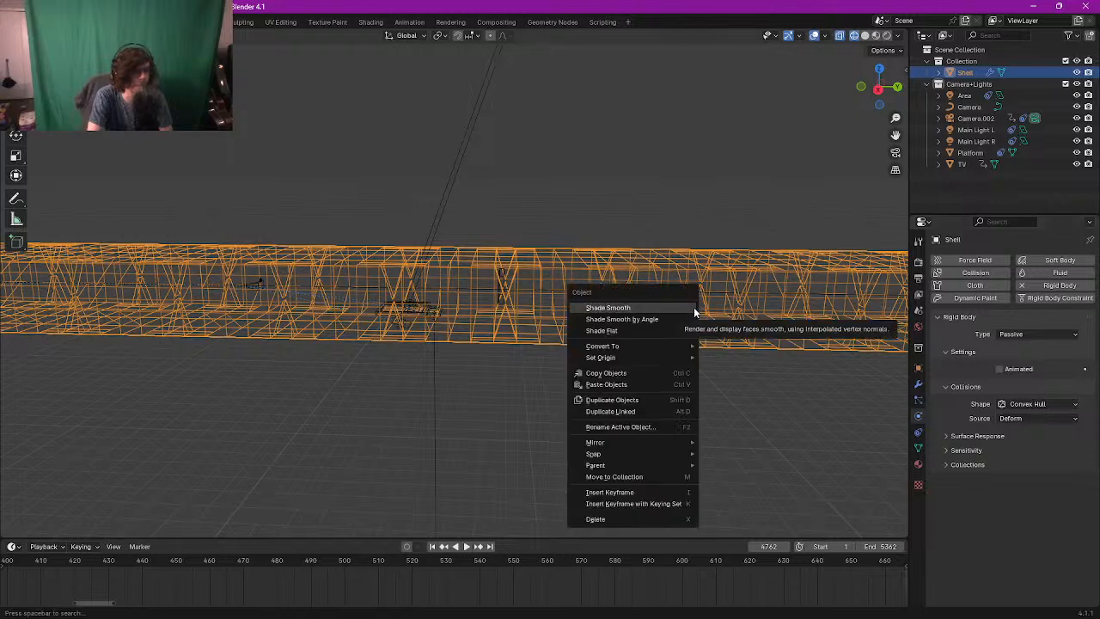
pyautogui.press('capslock')
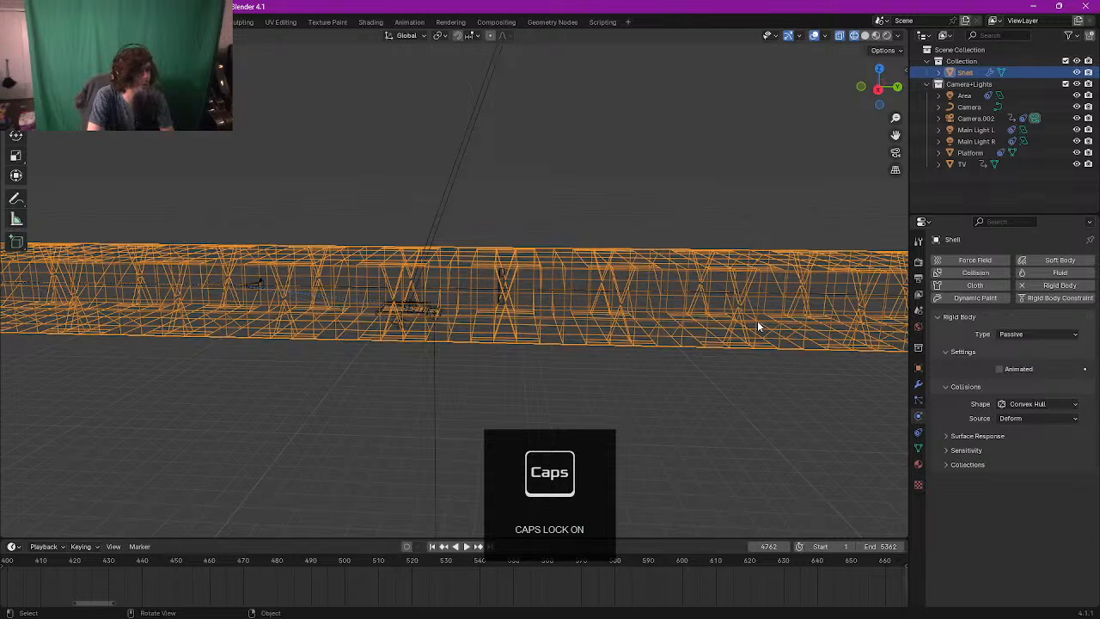
pyautogui.press('capslock')
pyautogui.press('Tab')
pyautogui.press('Tab')
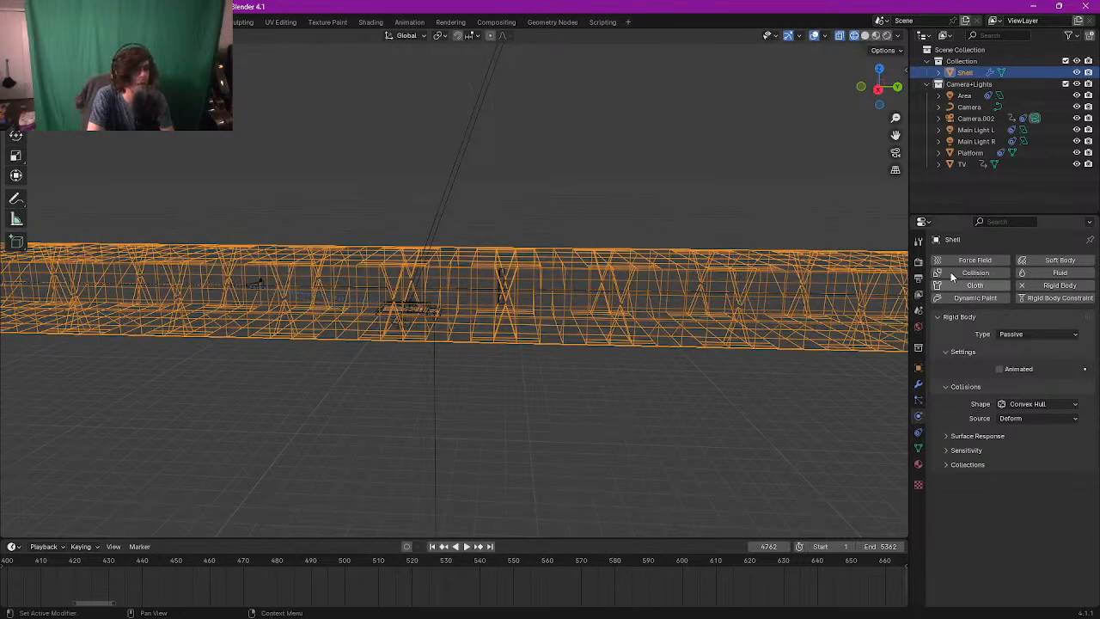
pyautogui.click(918, 433)
pyautogui.click(918, 400)
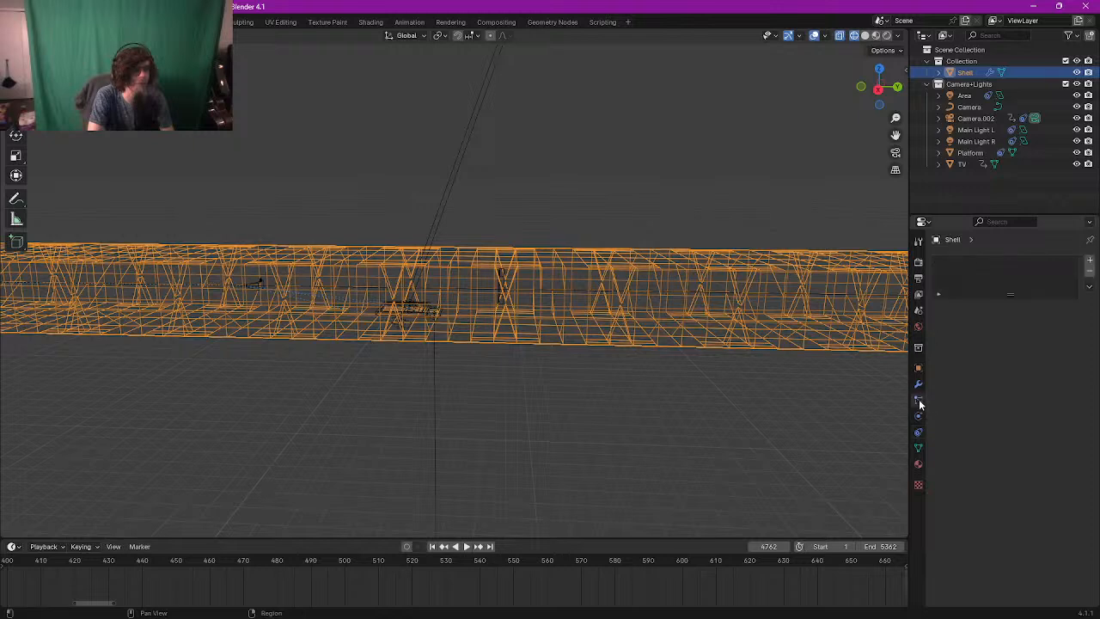
pyautogui.click(919, 433)
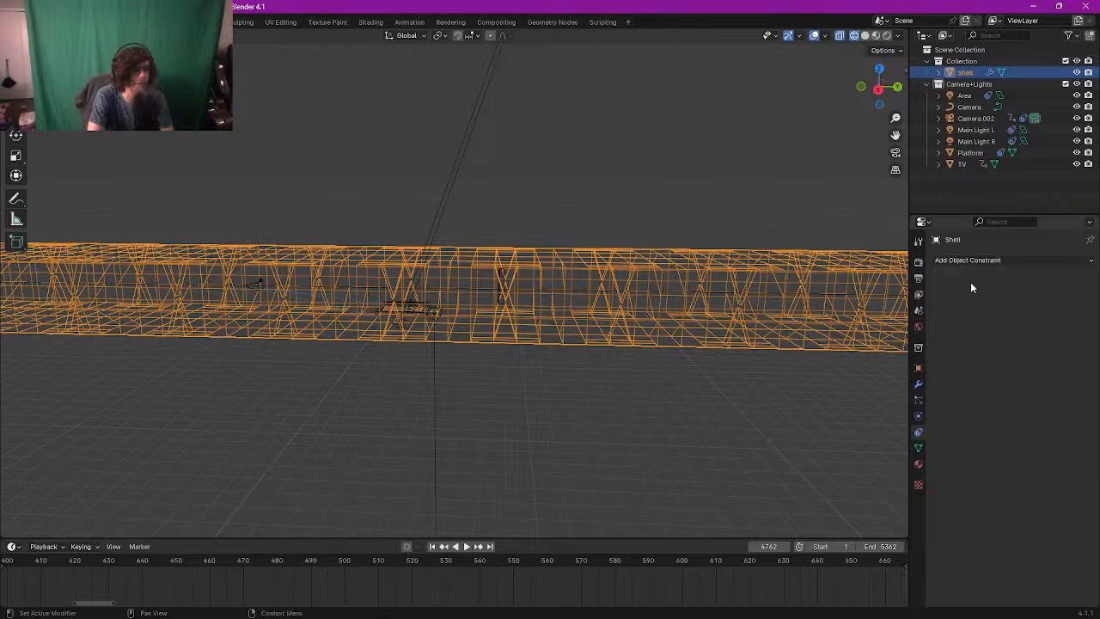
# Step: Apply the Shell's Array modifier and enter Edit Mode on its mesh
pyautogui.click(918, 384)
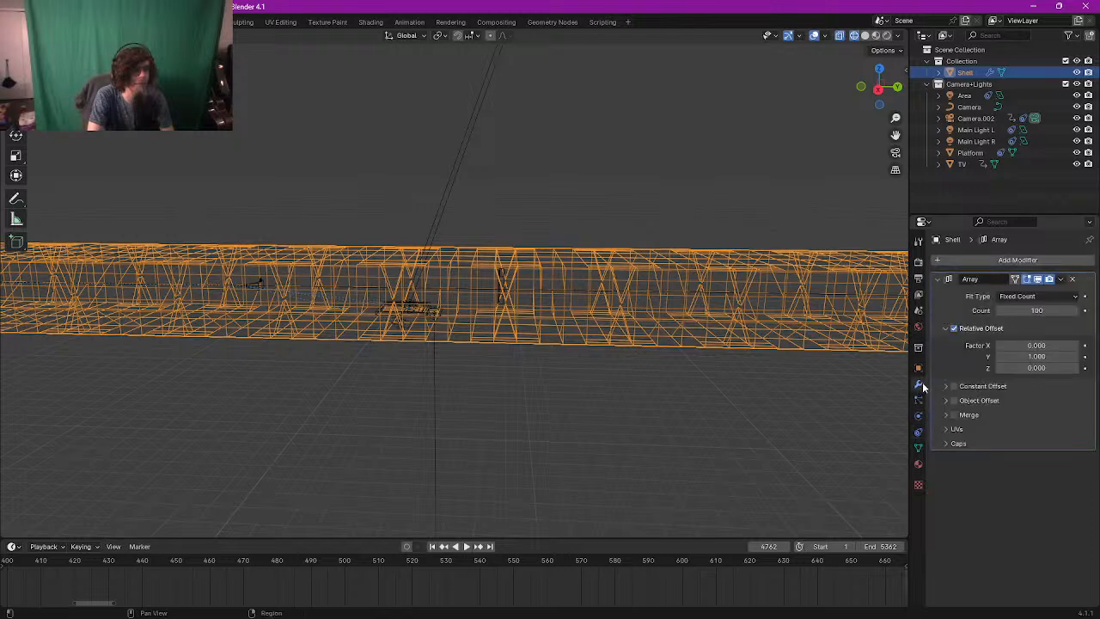
pyautogui.click(1061, 280)
pyautogui.click(1055, 296)
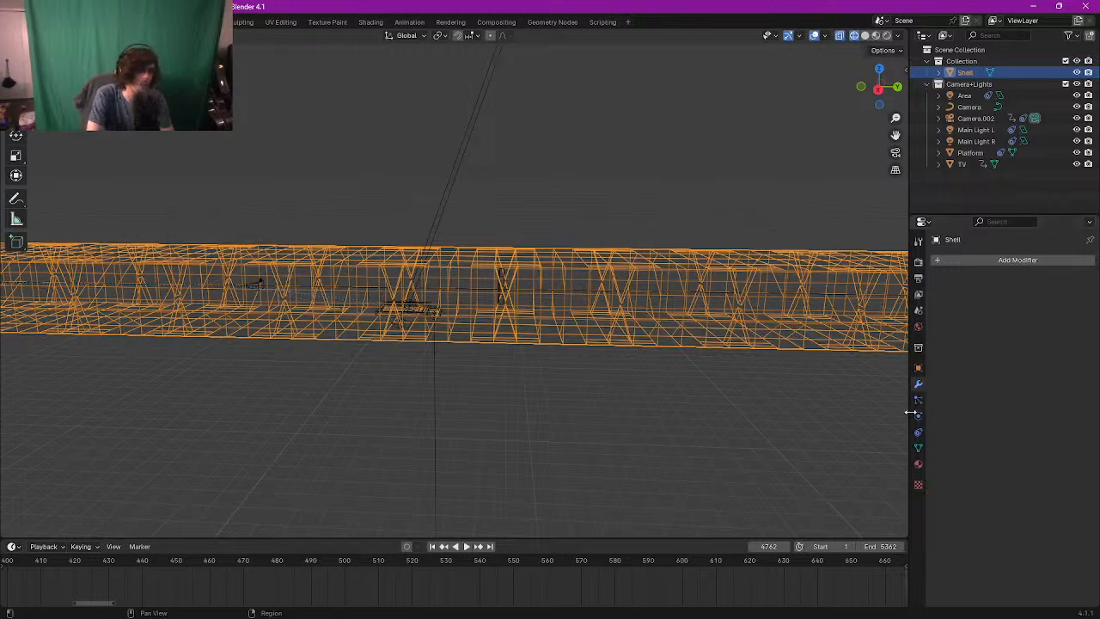
pyautogui.press('Tab')
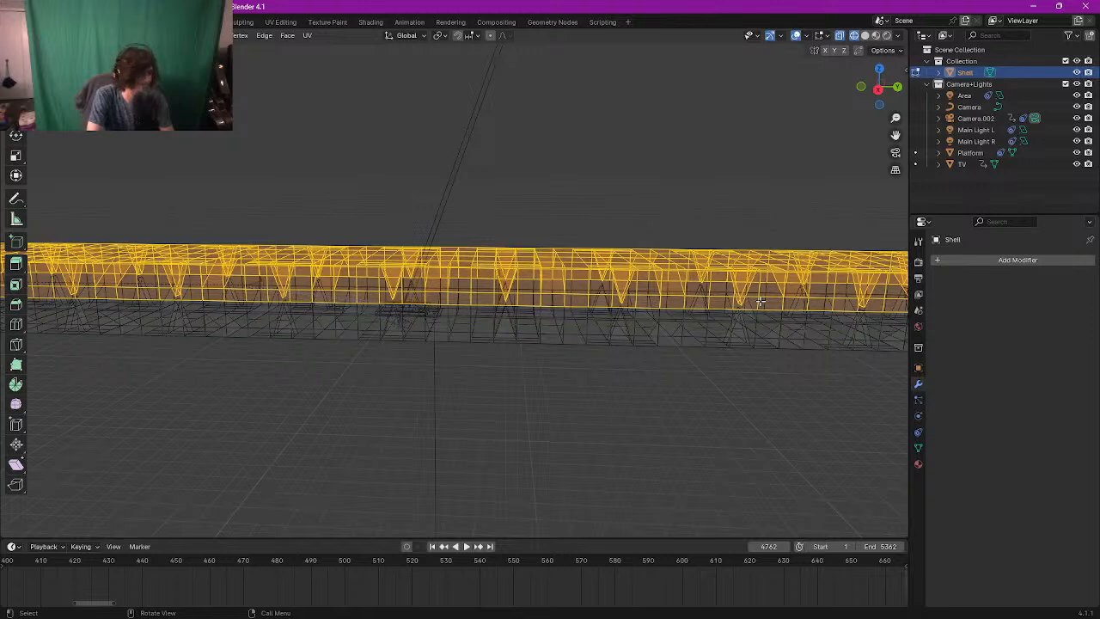
# Step: Recalculate the normals of the Shell's entire mesh to the inside and return to Object Mode
pyautogui.press('a')
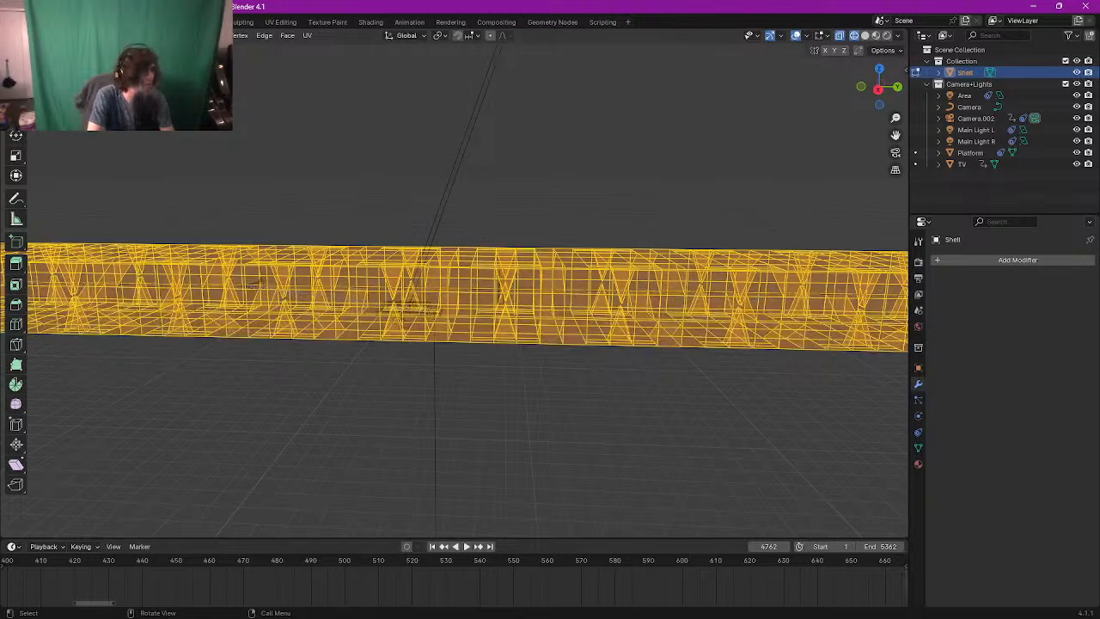
pyautogui.click(213, 35)
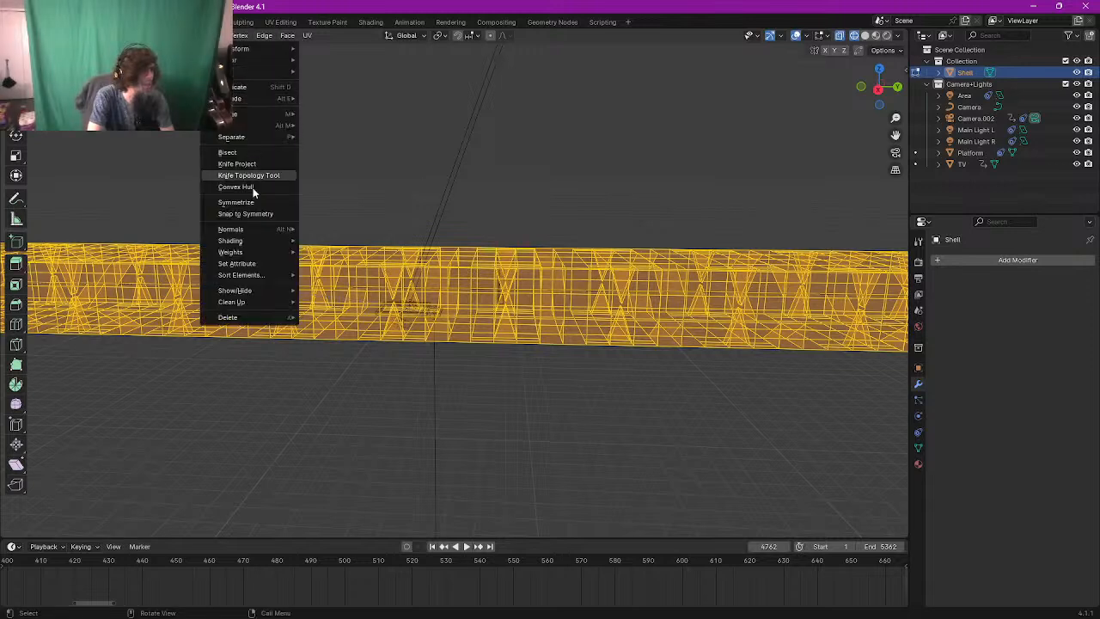
pyautogui.moveTo(258, 228)
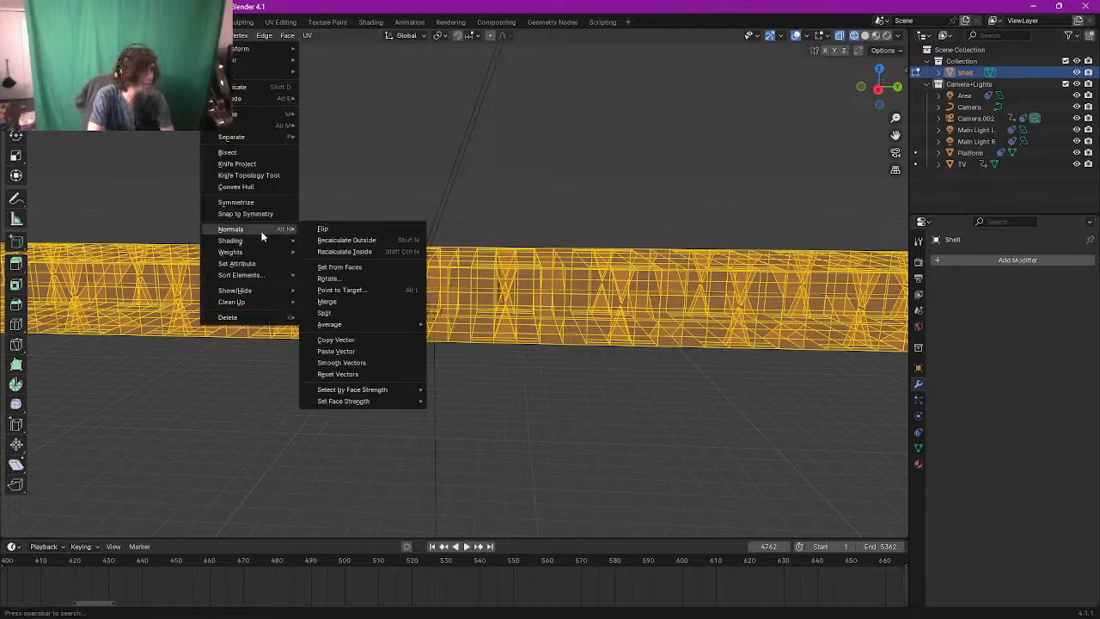
pyautogui.click(337, 251)
pyautogui.press('Tab')
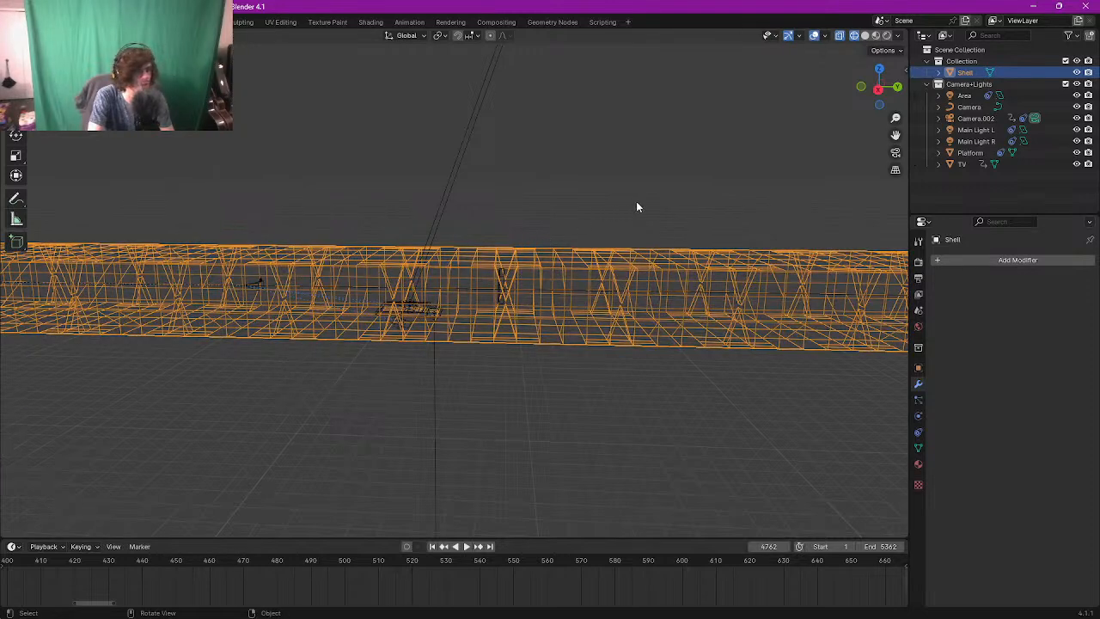
# Step: Check the physics settings of the Shell and of the Platform
pyautogui.click(919, 432)
pyautogui.click(918, 418)
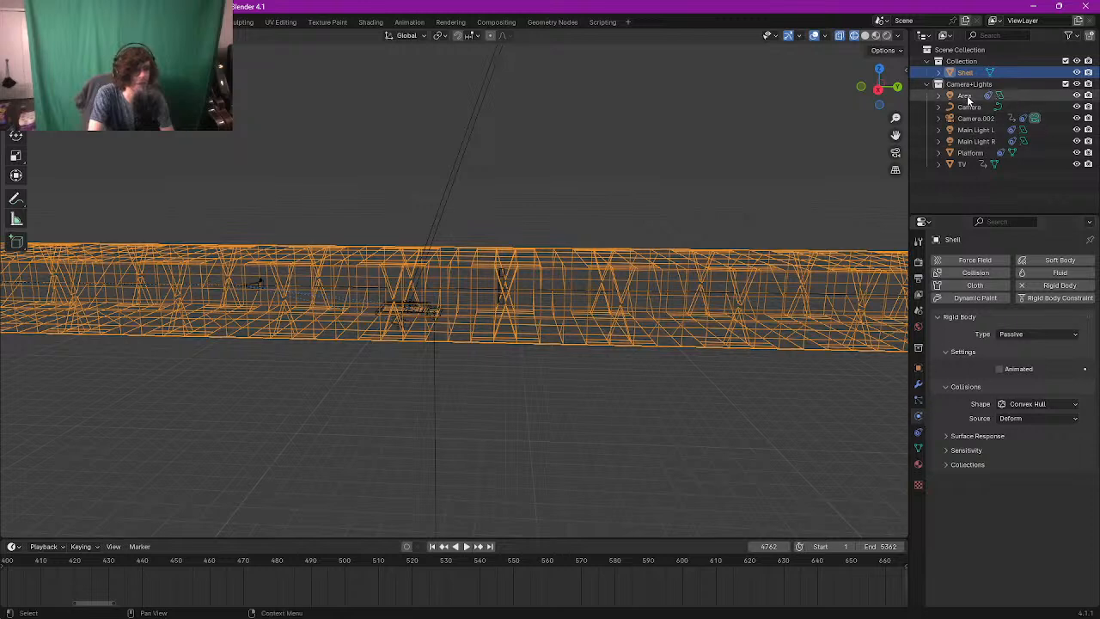
pyautogui.click(972, 153)
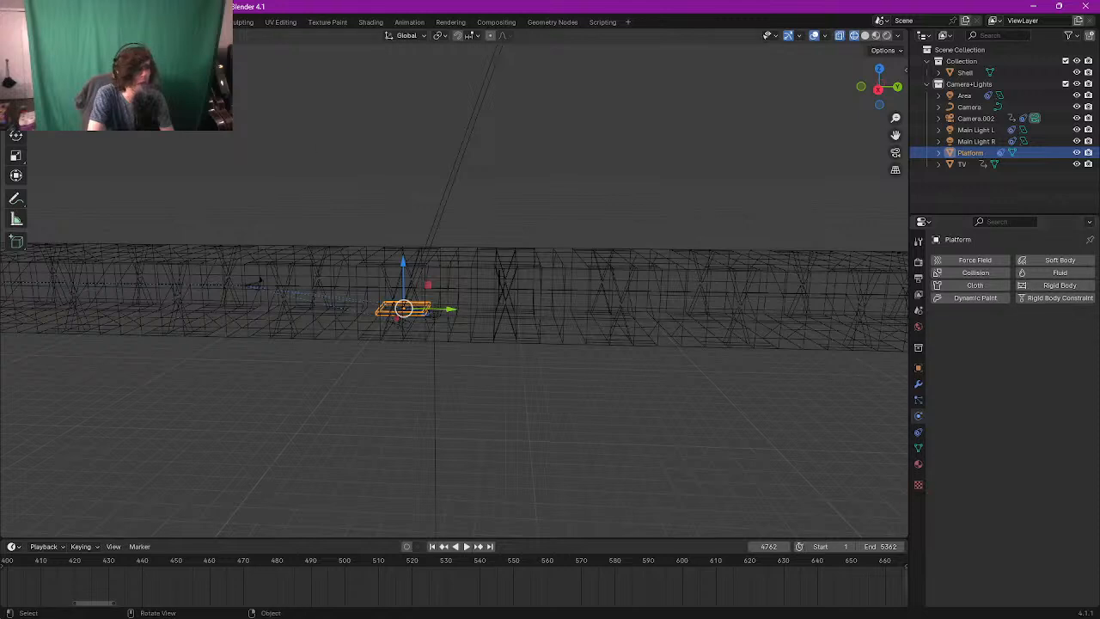
# Step: Check the default keyframing and F-curve options in the Animation preferences, then close them and dismiss the message notification
pyautogui.click(28, 22)
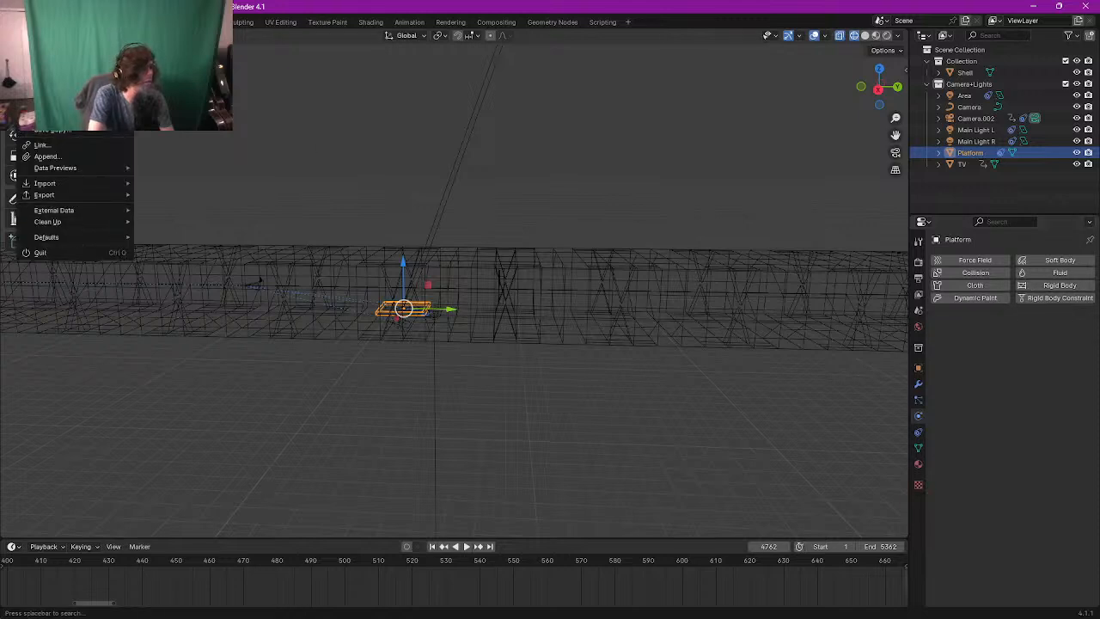
pyautogui.click(47, 22)
pyautogui.click(47, 22)
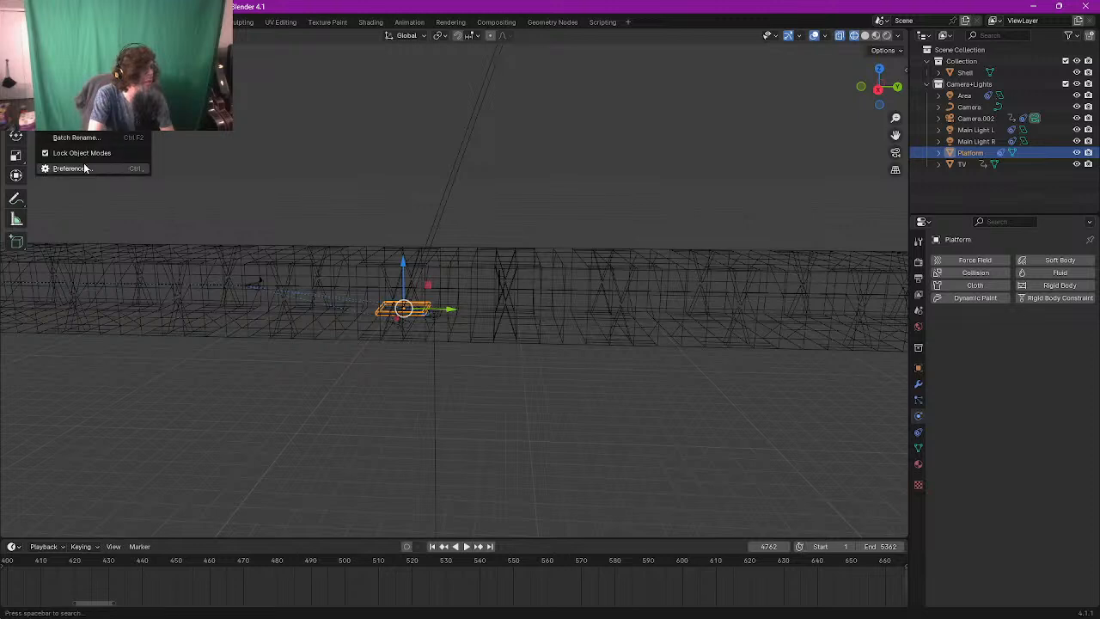
pyautogui.click(84, 166)
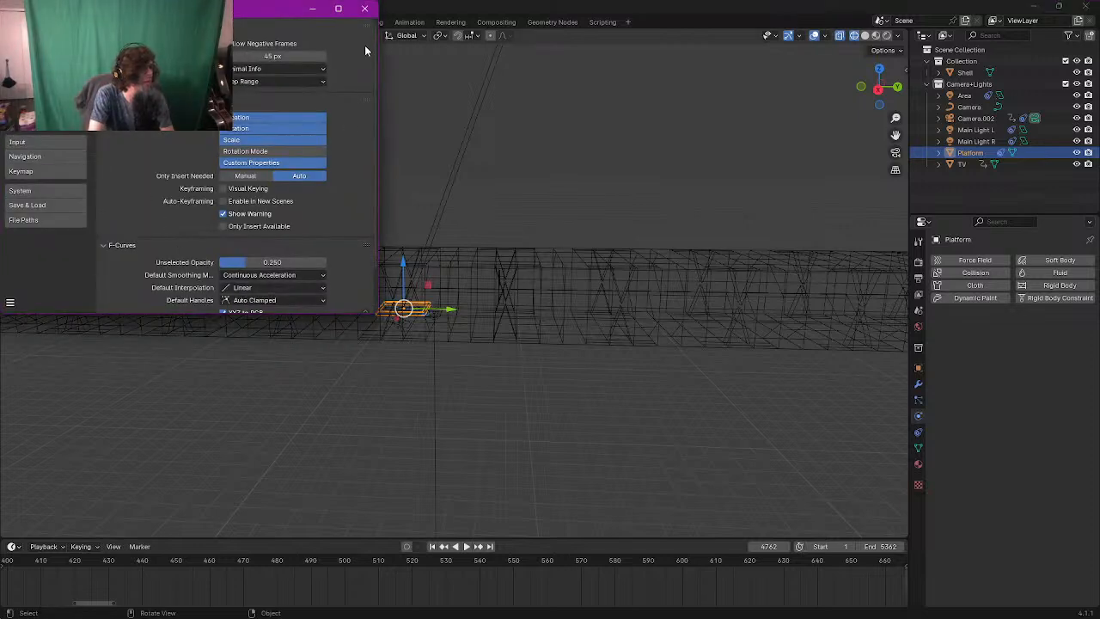
pyautogui.click(364, 9)
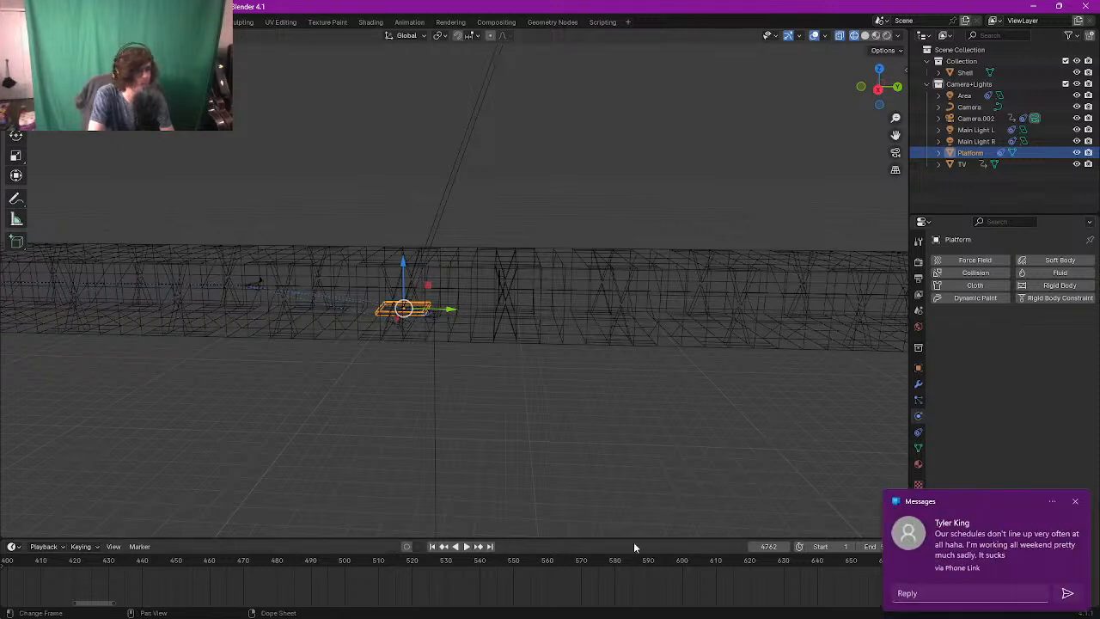
pyautogui.click(1074, 501)
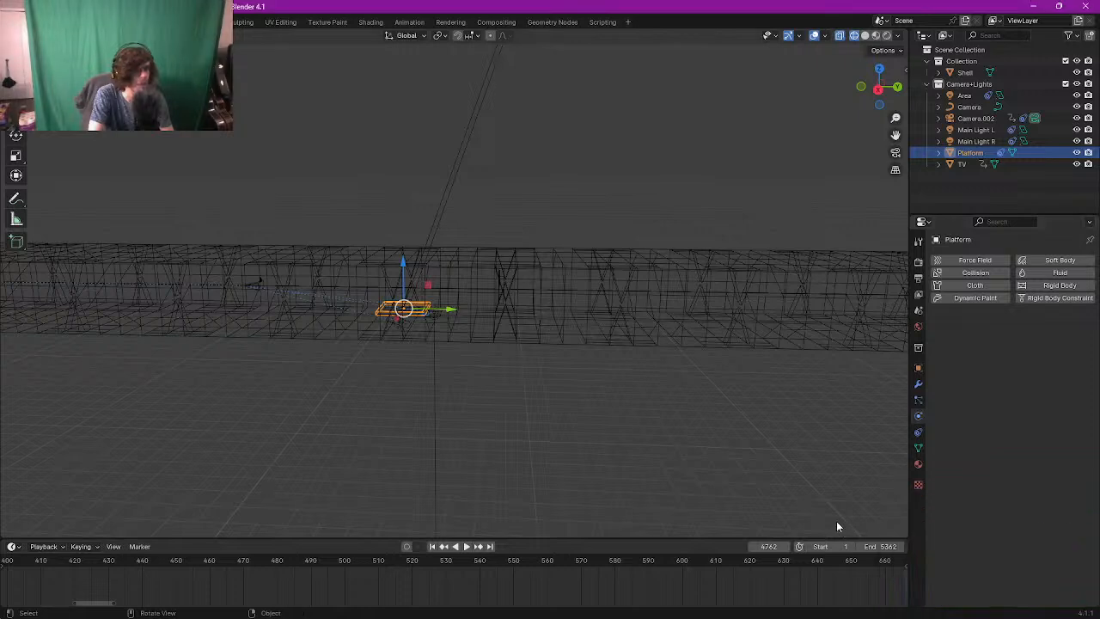
# Step: Go to the last frame, 5362, with the tunnel's far end in view
pyautogui.click(489, 546)
pyautogui.moveTo(715, 361); pyautogui.dragTo(437, 319, button='middle')
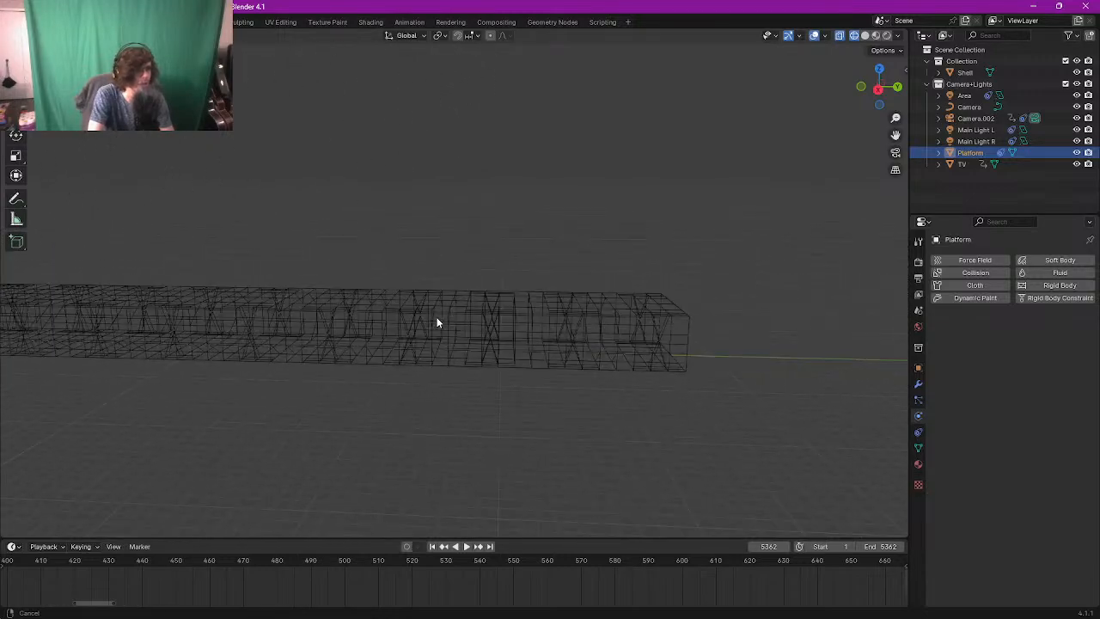
pyautogui.press('g')
pyautogui.press('y')
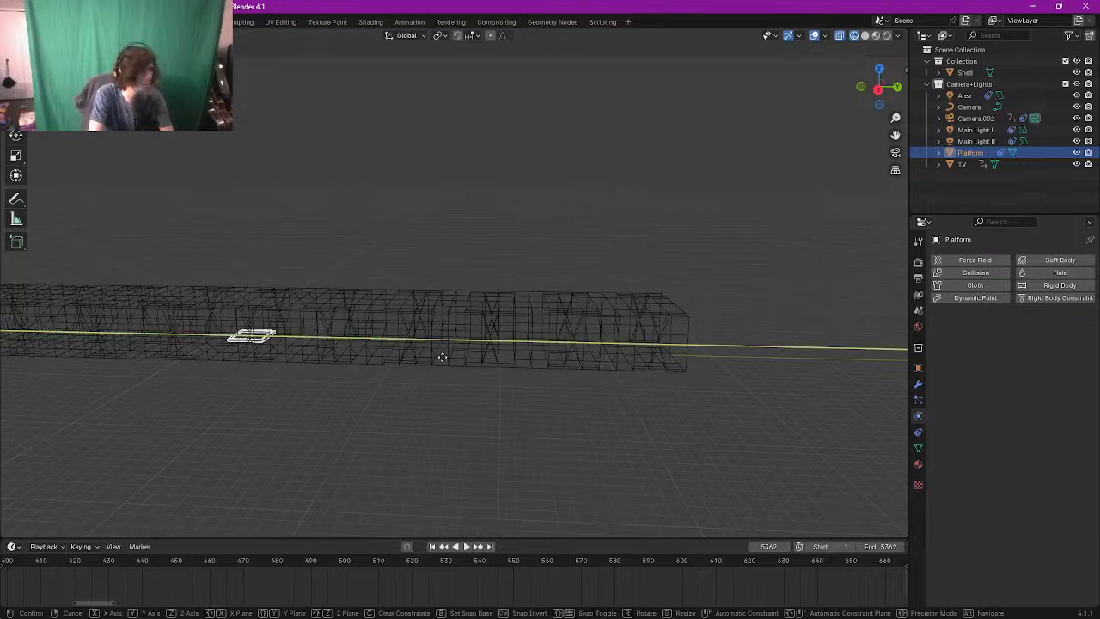
pyautogui.rightClick(605, 361)
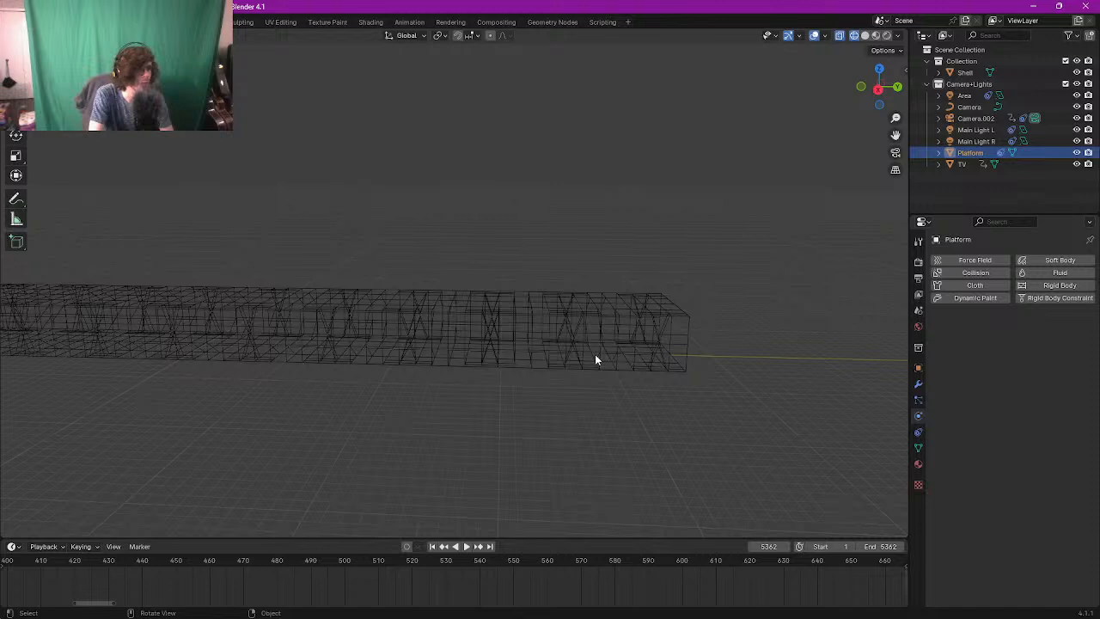
pyautogui.click(959, 164)
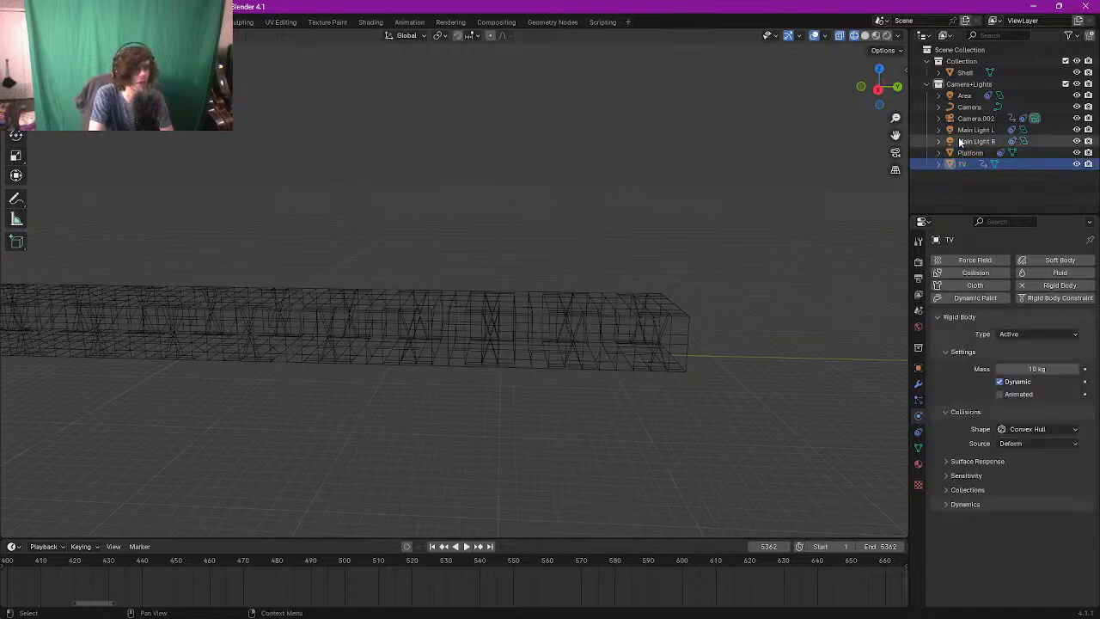
# Step: Move Camera.002 along the Y axis so the platform sits just inside the tunnel's far end, and keyframe it at frame 5362
pyautogui.click(975, 118)
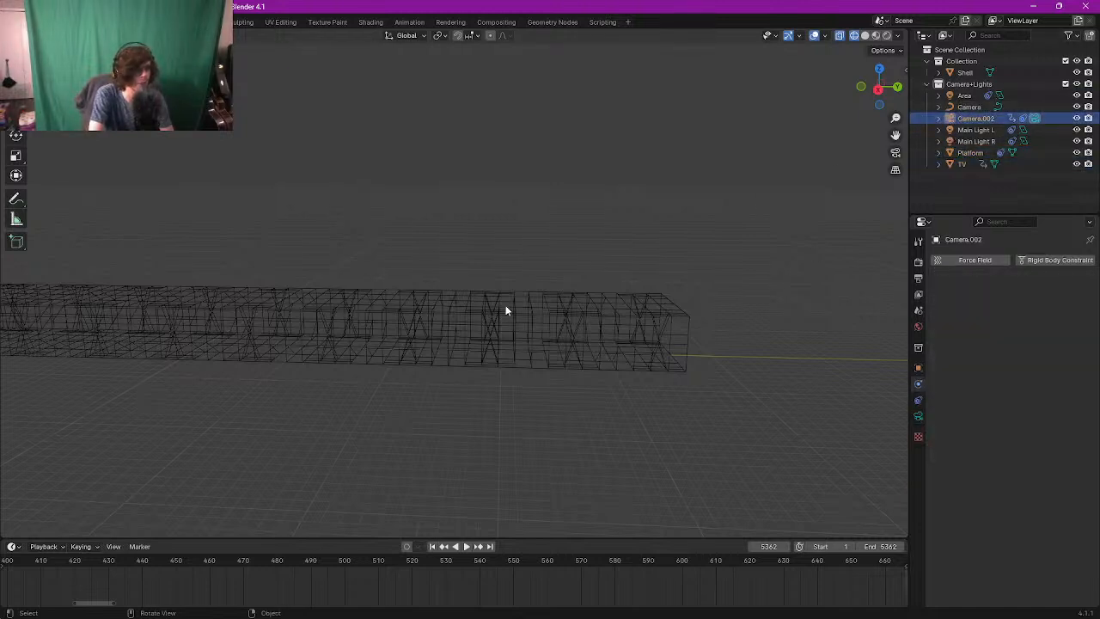
pyautogui.press('g')
pyautogui.press('y')
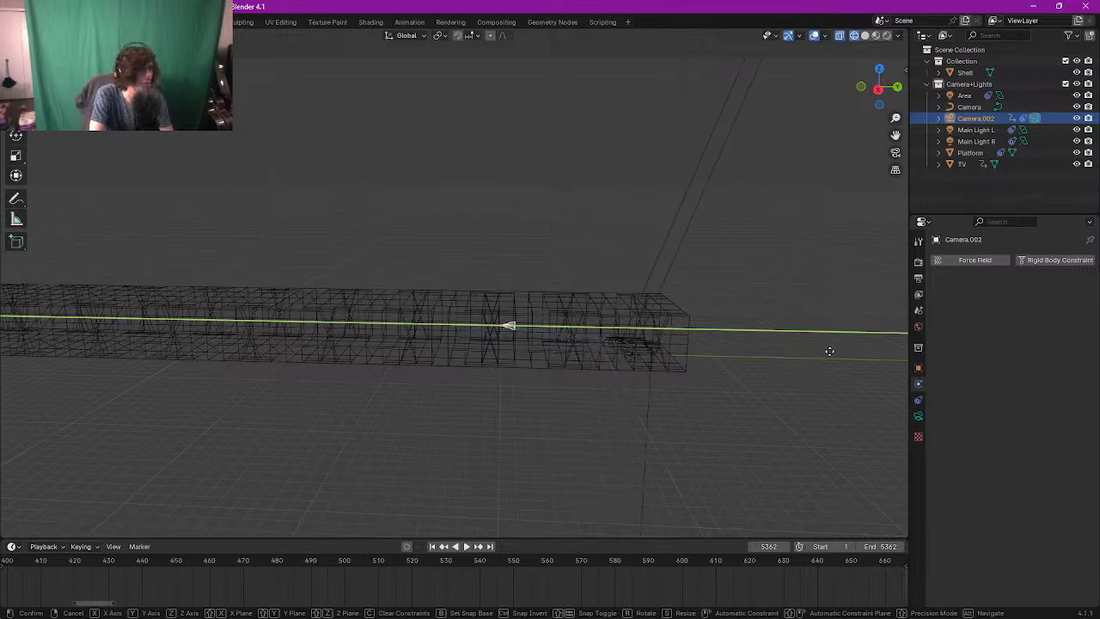
pyautogui.click(828, 353)
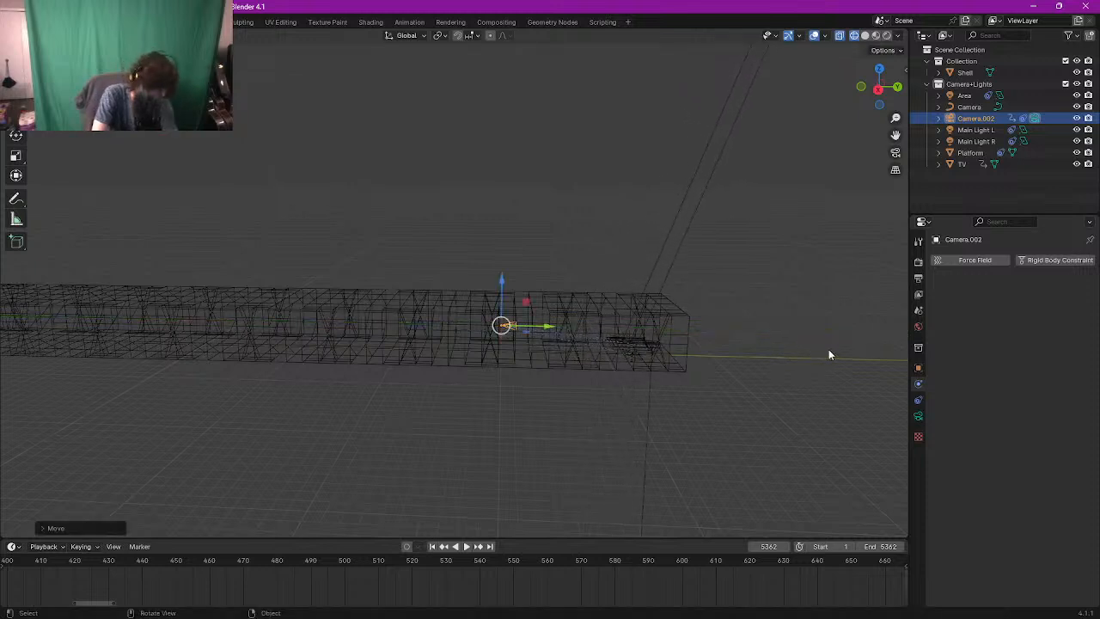
pyautogui.press('i')
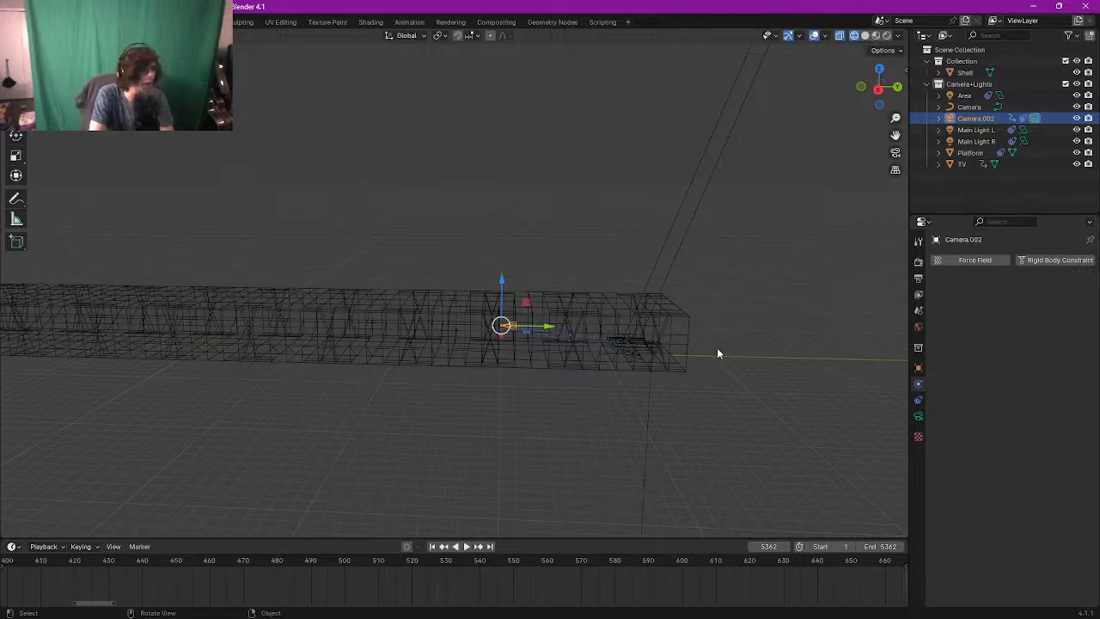
# Step: Return to the keyframe at frame 4762 and examine the Dynamics settings of the TV's rigid body
pyautogui.click(446, 545)
pyautogui.keyDown('shift'); pyautogui.moveTo(340, 383); pyautogui.dragTo(537, 351, button='middle'); pyautogui.keyUp('shift')
pyautogui.scroll(4, 522, 383)
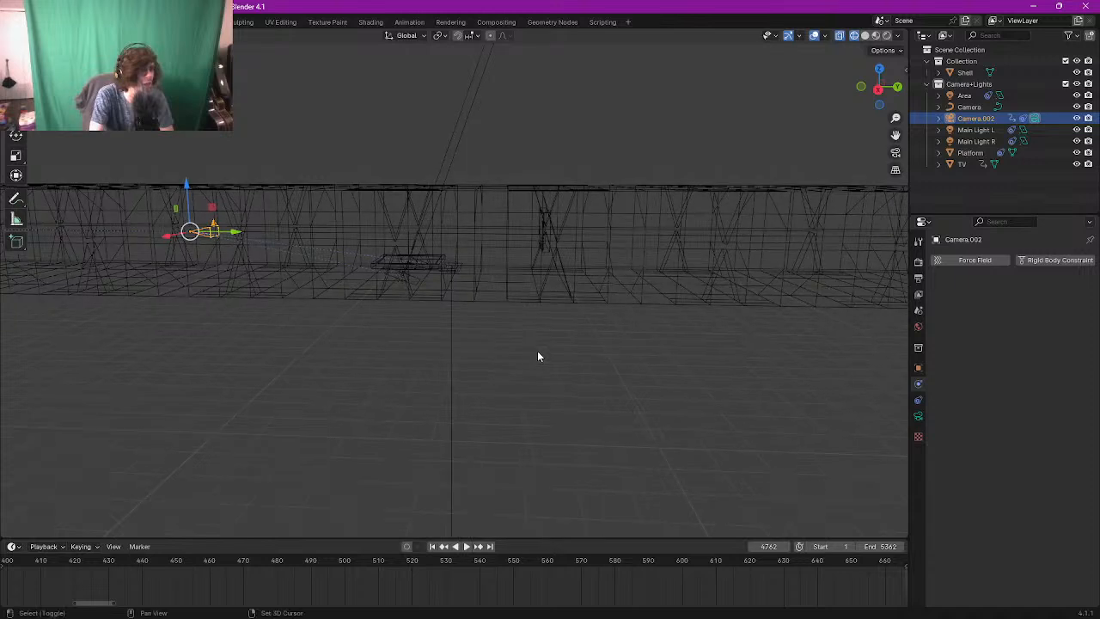
pyautogui.click(974, 166)
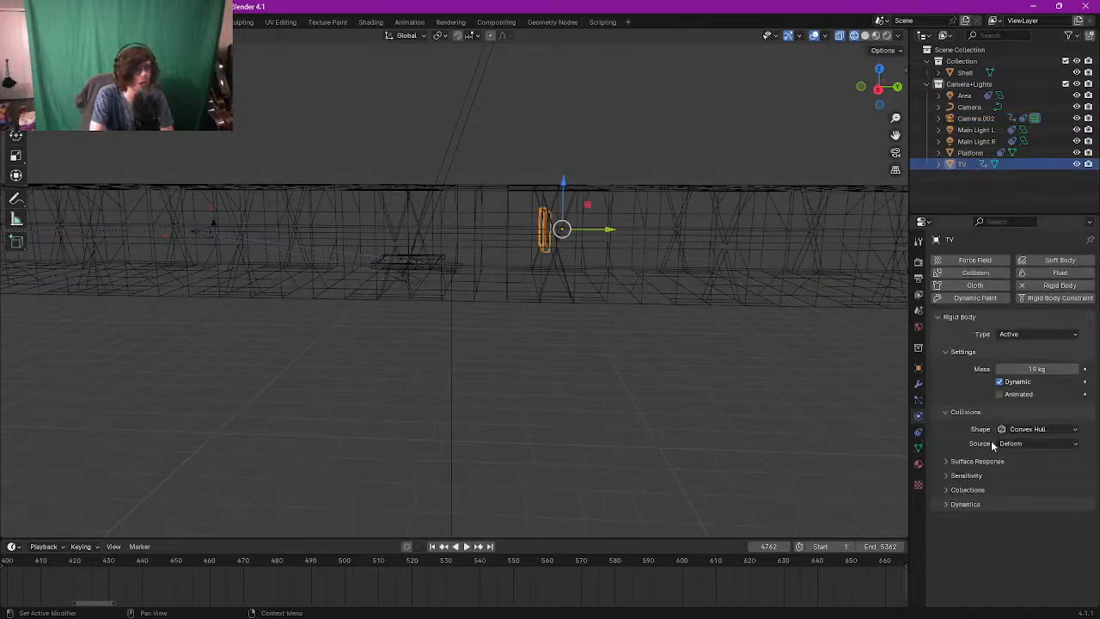
pyautogui.click(947, 505)
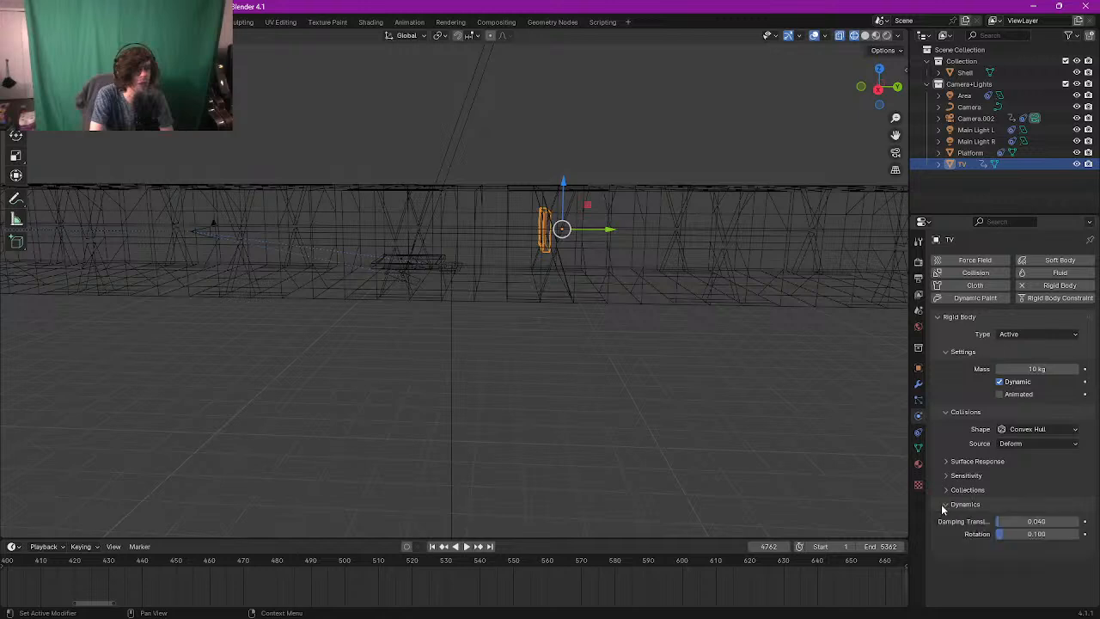
pyautogui.click(941, 502)
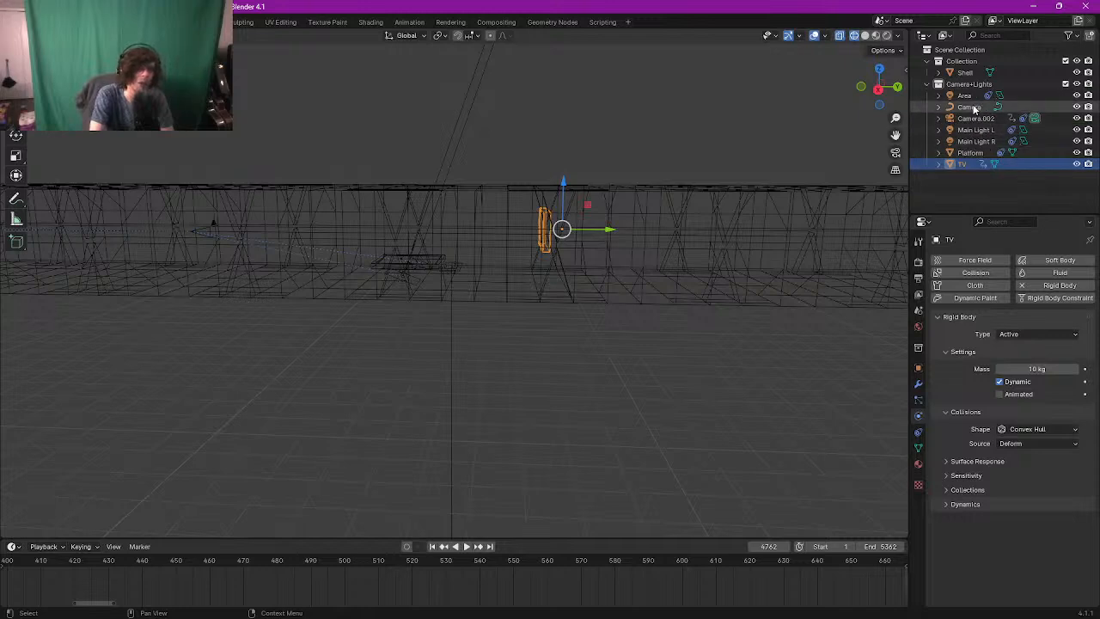
# Step: Try a rigid body constraint on the Shell and remove it again after checking its rigid body settings
pyautogui.click(965, 72)
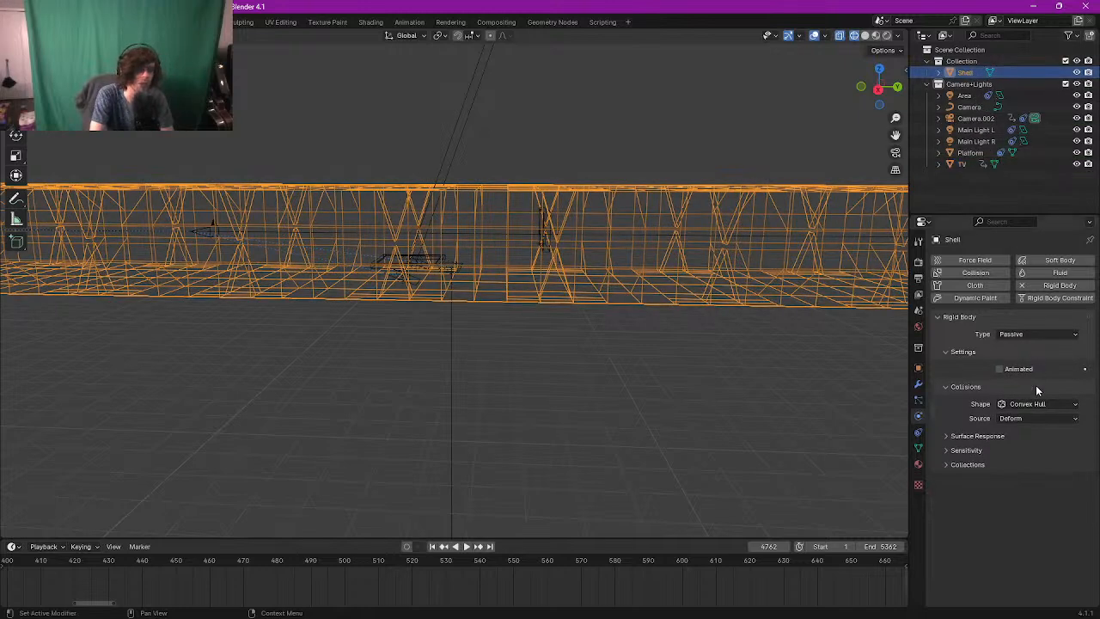
pyautogui.click(943, 464)
pyautogui.click(945, 448)
pyautogui.click(945, 448)
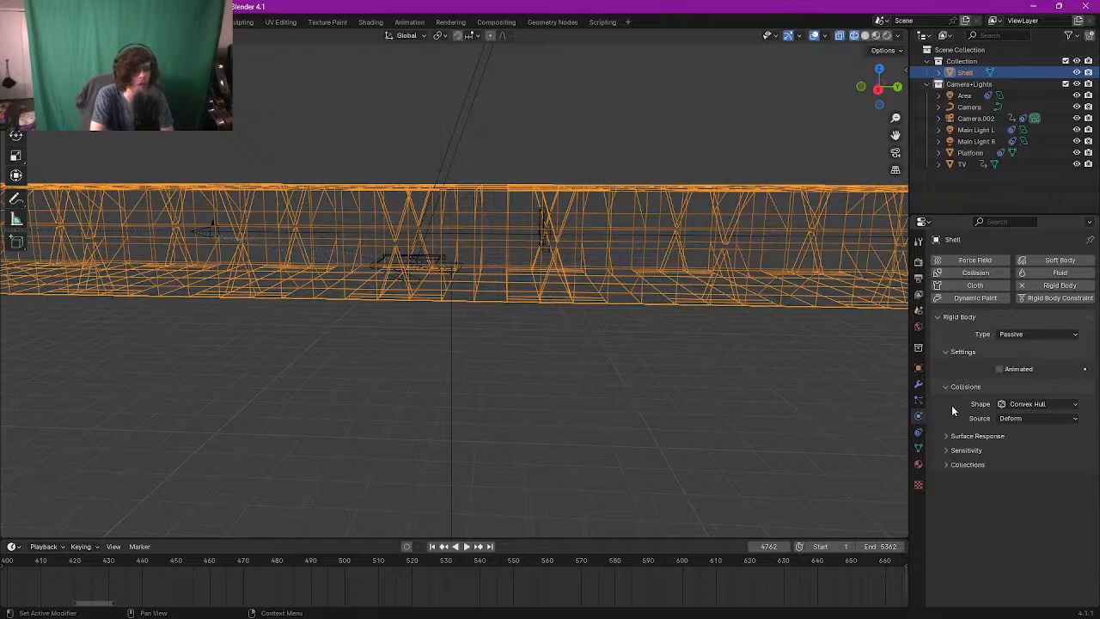
pyautogui.click(1042, 298)
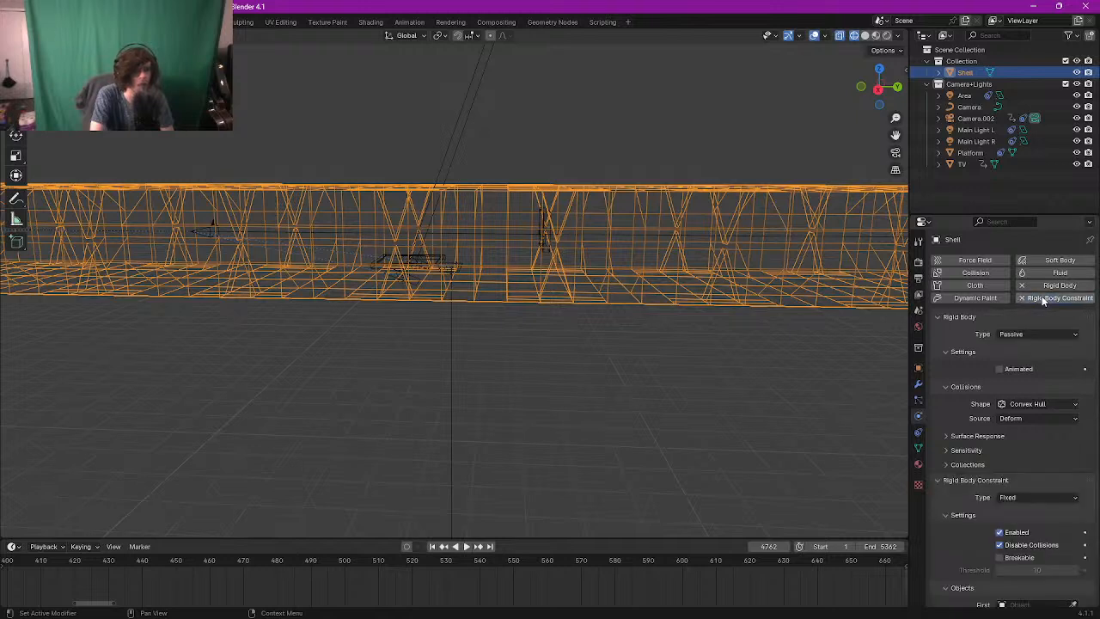
pyautogui.click(1042, 298)
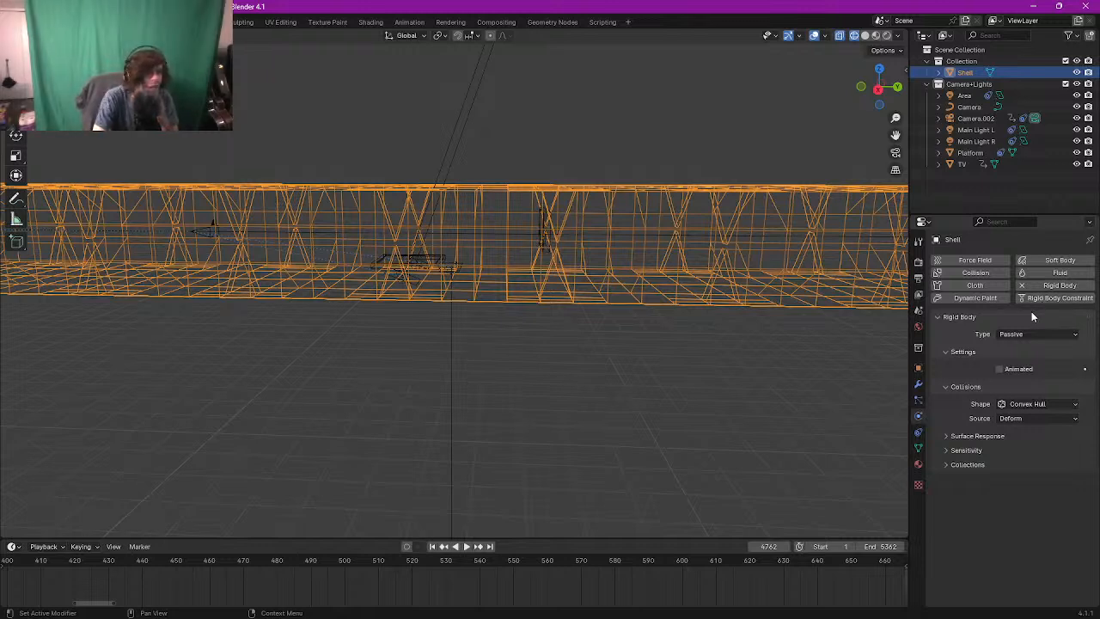
# Step: Compare the Platform's physics with the TV's rigid body, checking the TV's collision collections and body type options
pyautogui.click(969, 153)
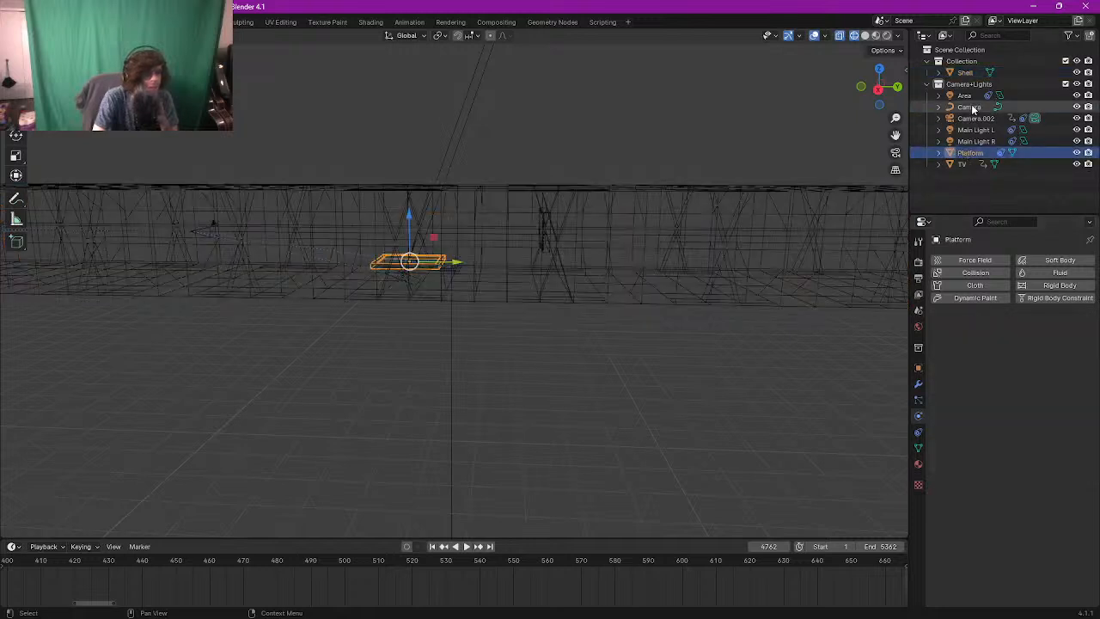
pyautogui.click(960, 165)
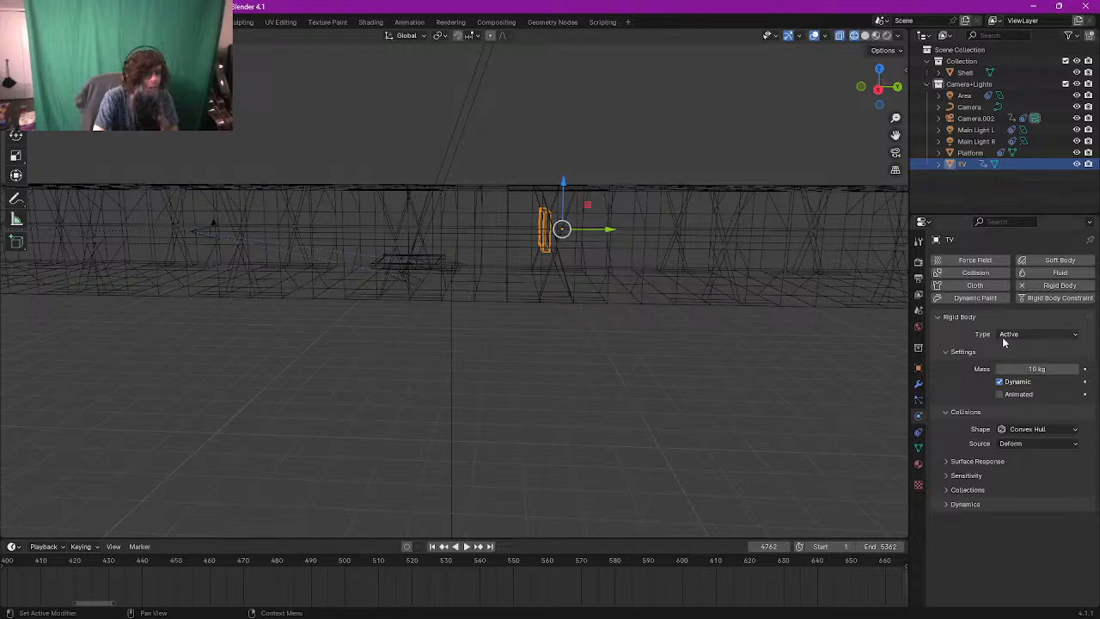
pyautogui.click(942, 490)
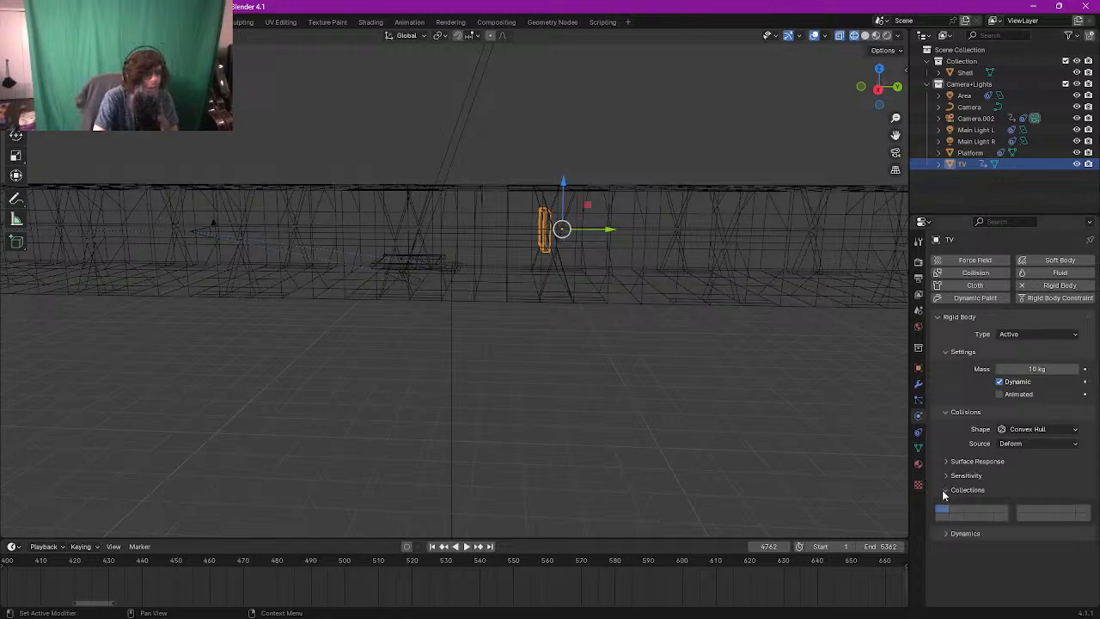
pyautogui.click(942, 489)
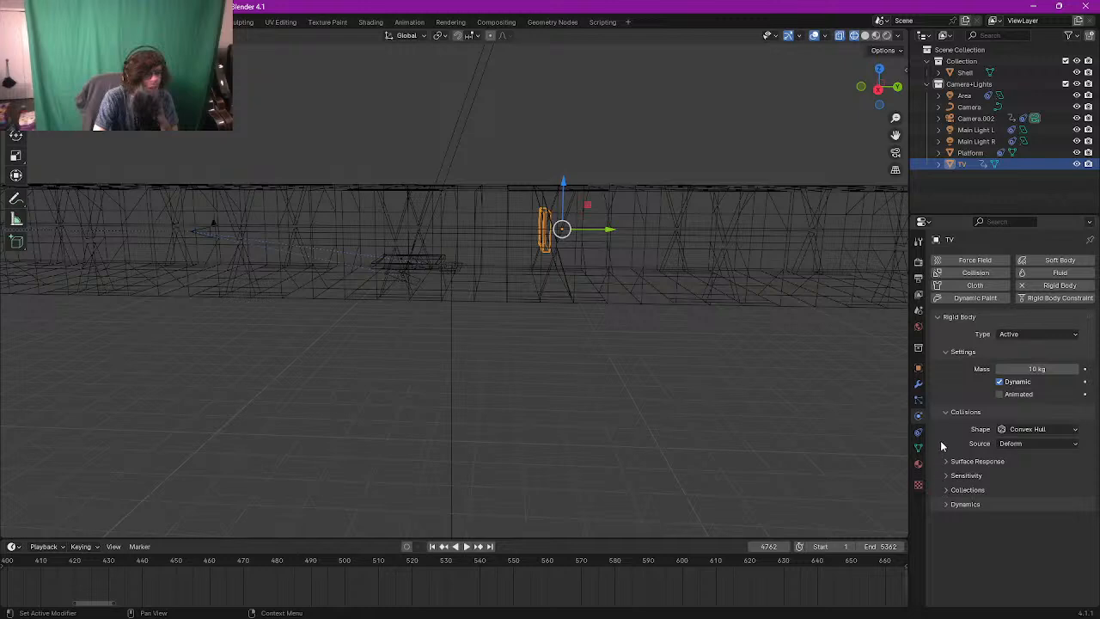
pyautogui.click(1034, 335)
pyautogui.click(1034, 332)
# Step: Add a rigid body to the Platform and set its mass to 20 kg
pyautogui.click(967, 152)
pyautogui.click(1049, 287)
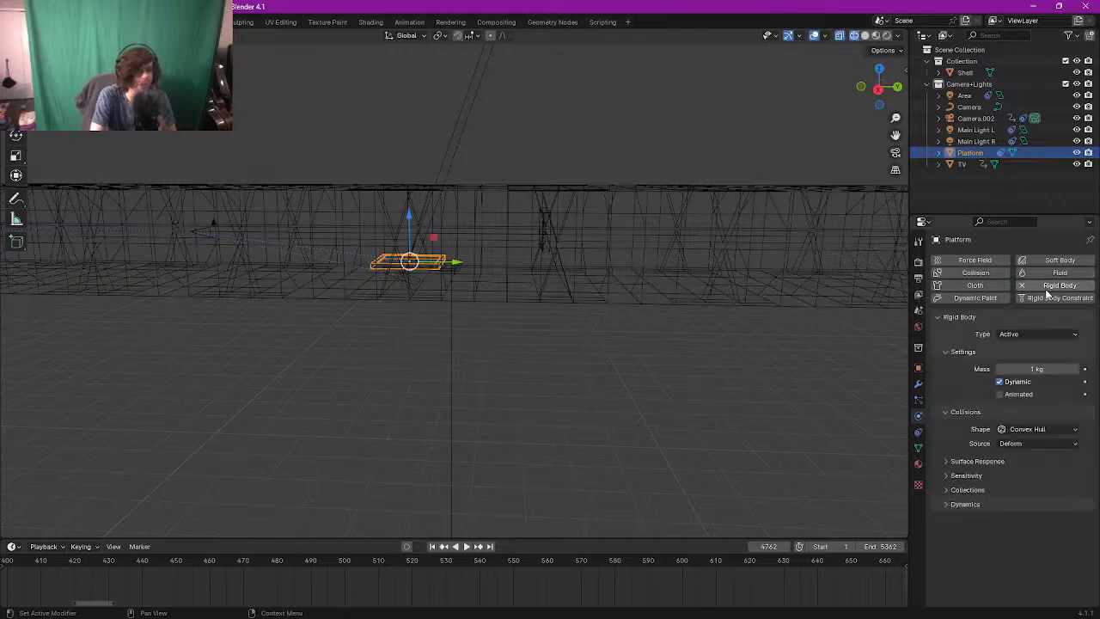
pyautogui.click(1049, 369)
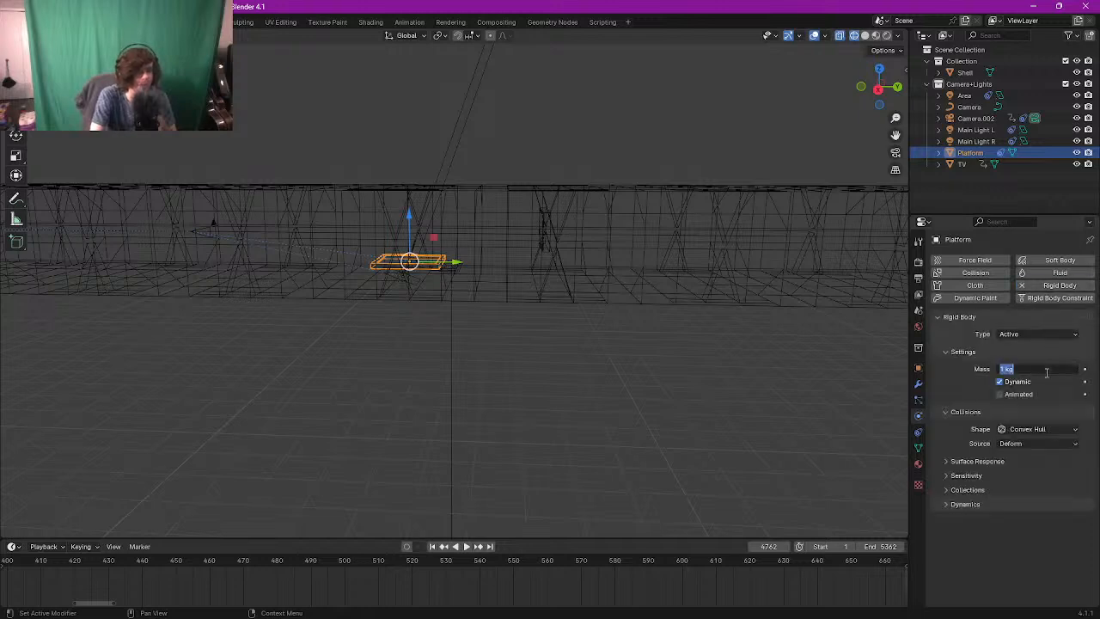
pyautogui.write('20')
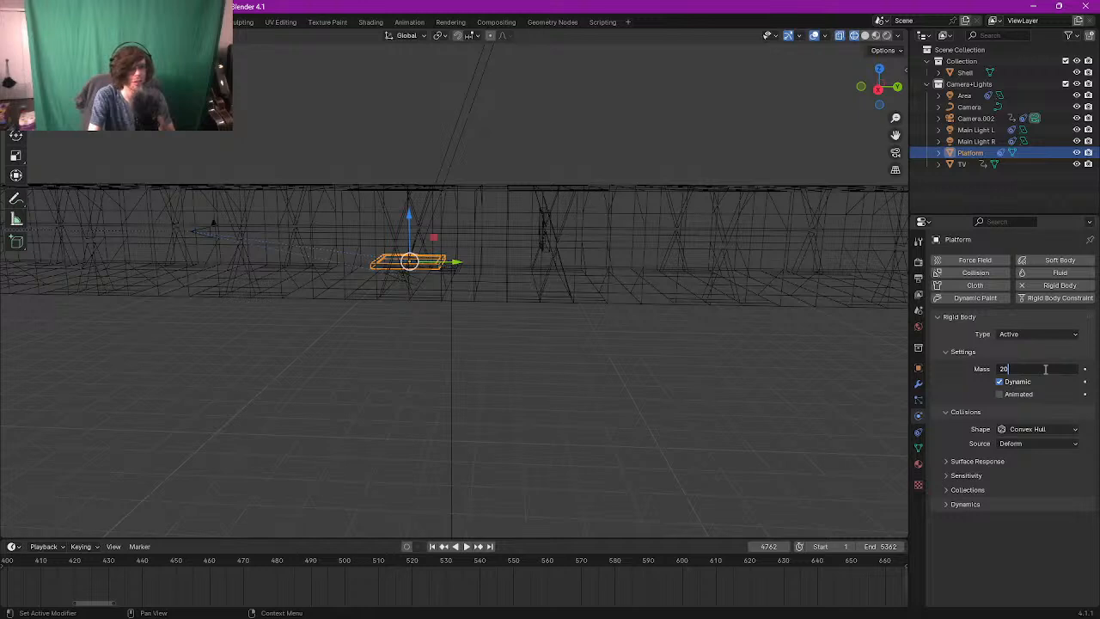
pyautogui.press('Return')
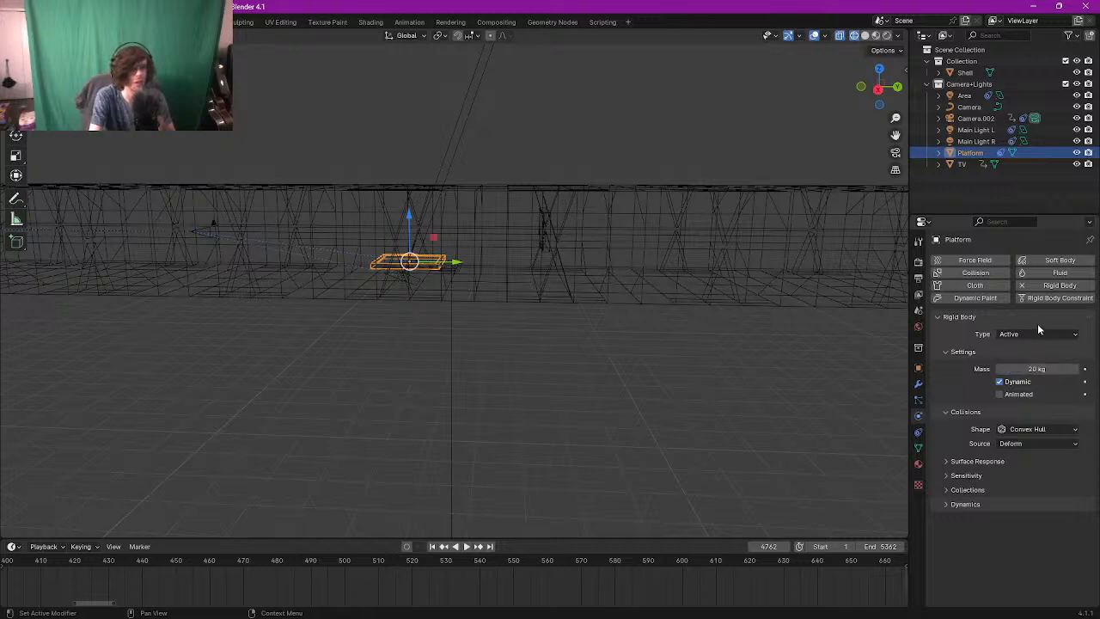
# Step: Mark the Platform's rigid body as animated, turn off its dynamic participation, and set its type to Passive
pyautogui.click(1000, 393)
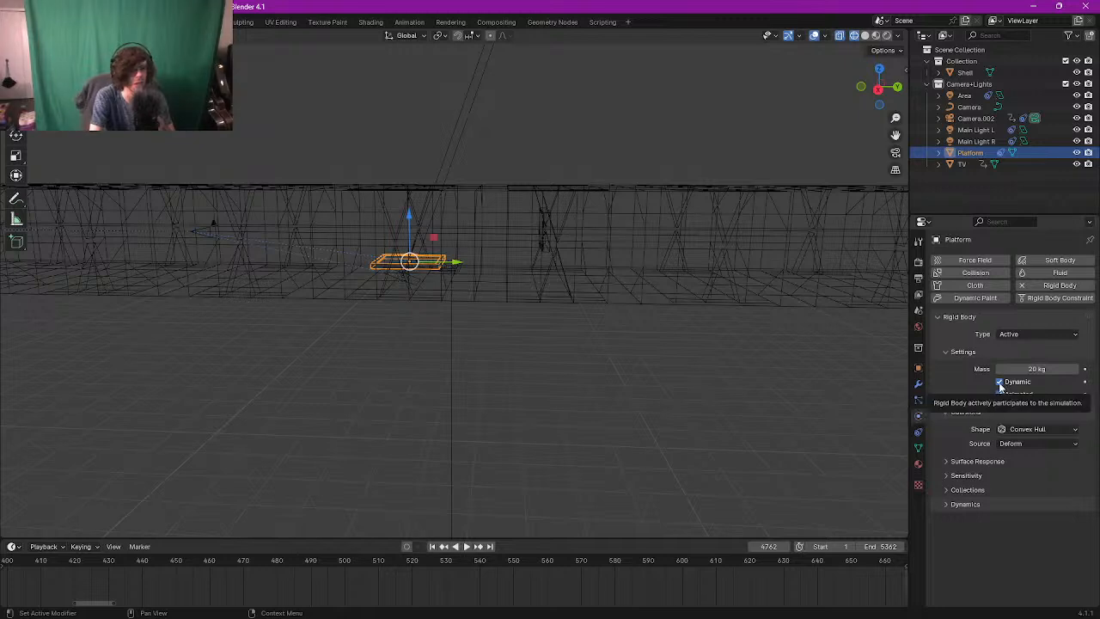
pyautogui.click(1000, 383)
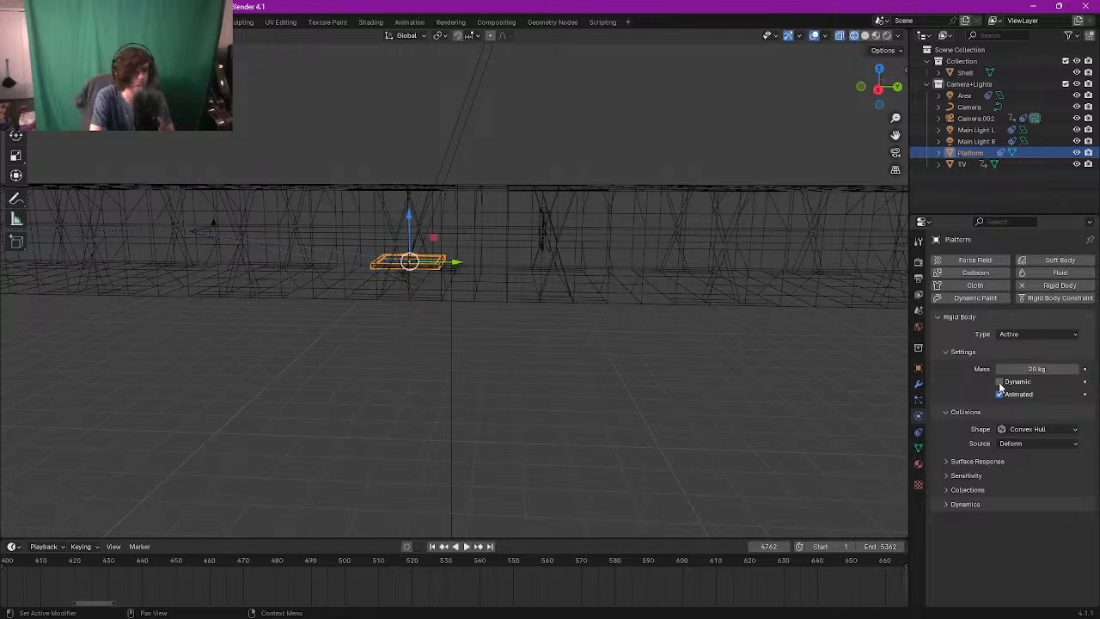
pyautogui.rightClick(997, 382)
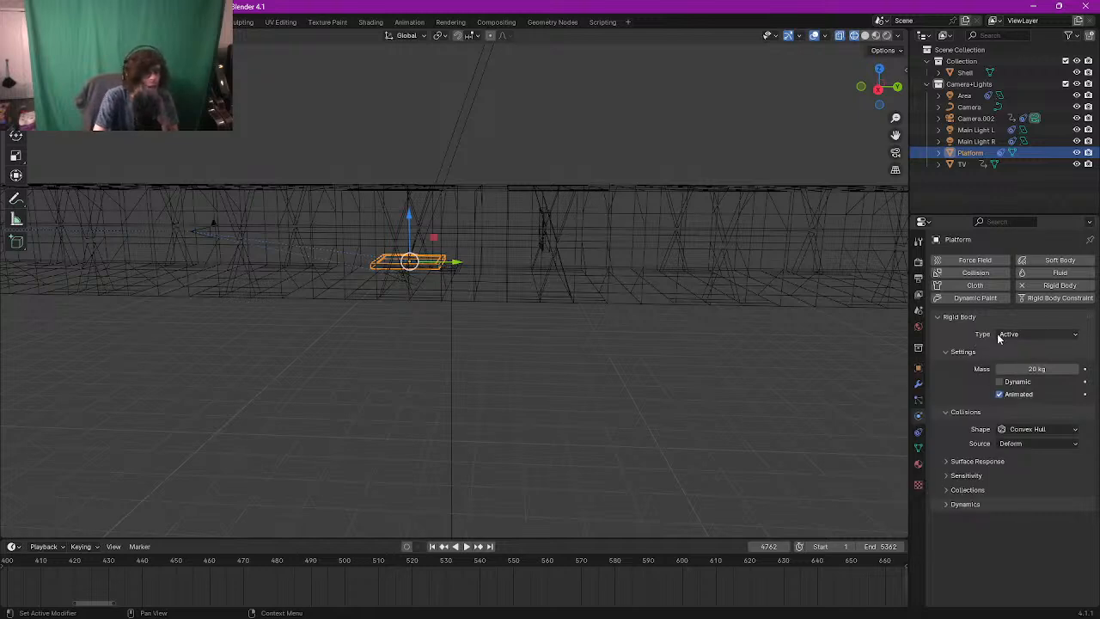
pyautogui.click(1006, 336)
pyautogui.click(1017, 361)
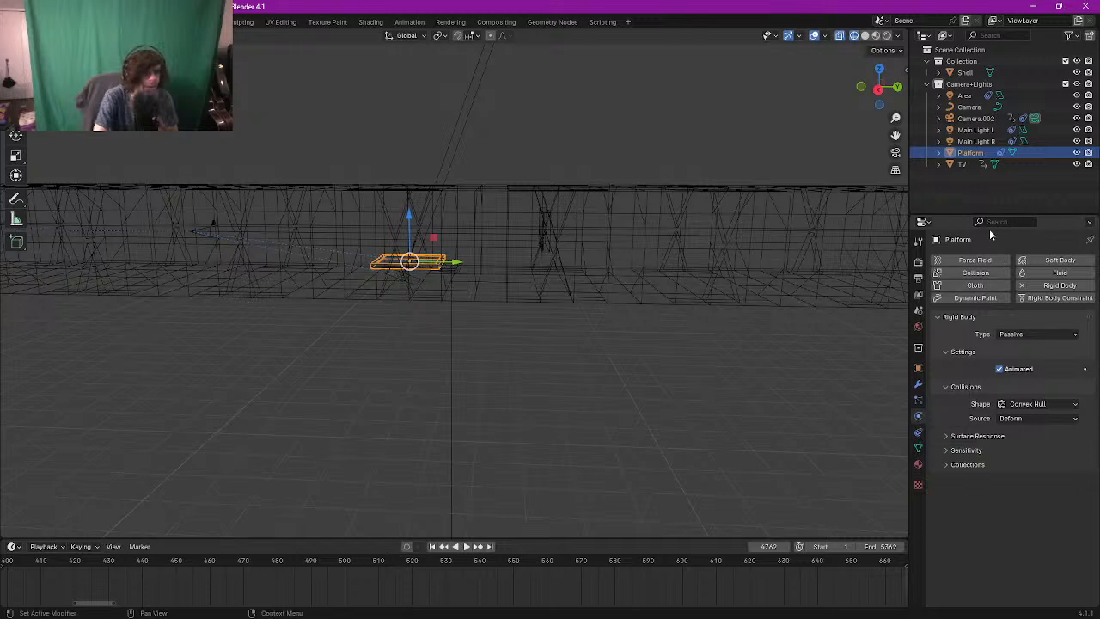
# Step: Try cloth physics on the Platform, look through its pressure and cache settings, and remove it again
pyautogui.rightClick(1001, 312)
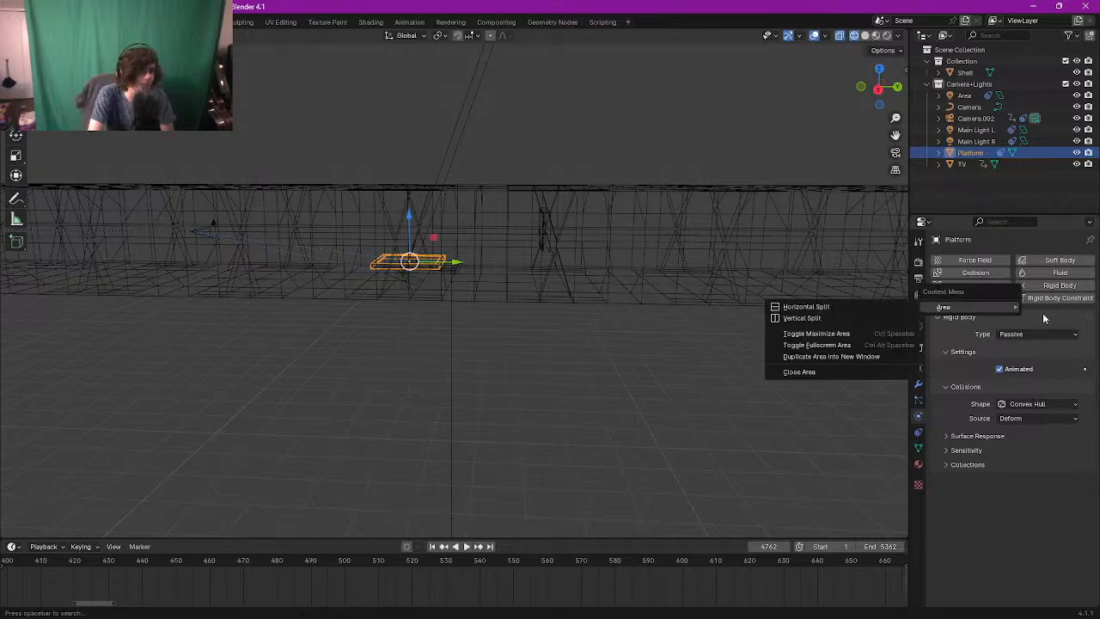
pyautogui.click(993, 286)
pyautogui.scroll(-5, 1050, 398)
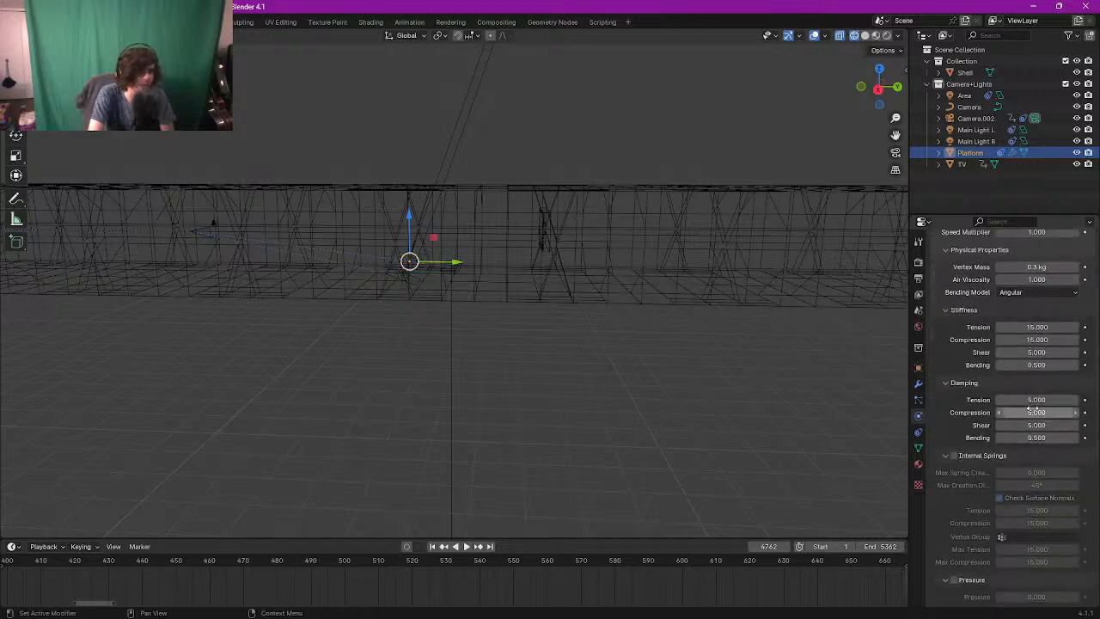
pyautogui.scroll(-5, 1032, 413)
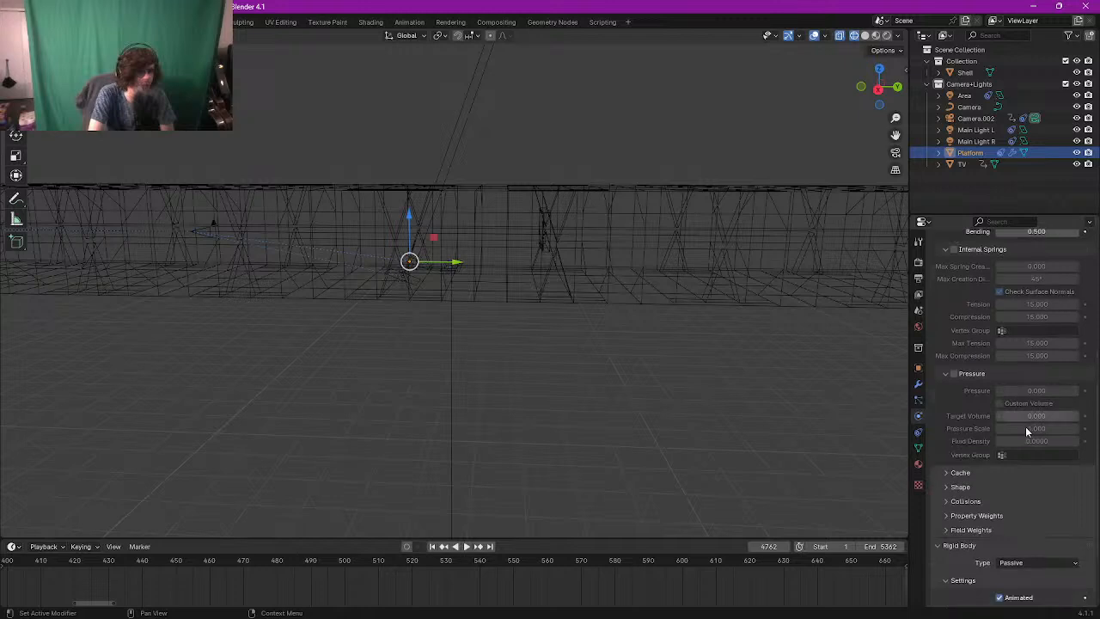
pyautogui.click(948, 473)
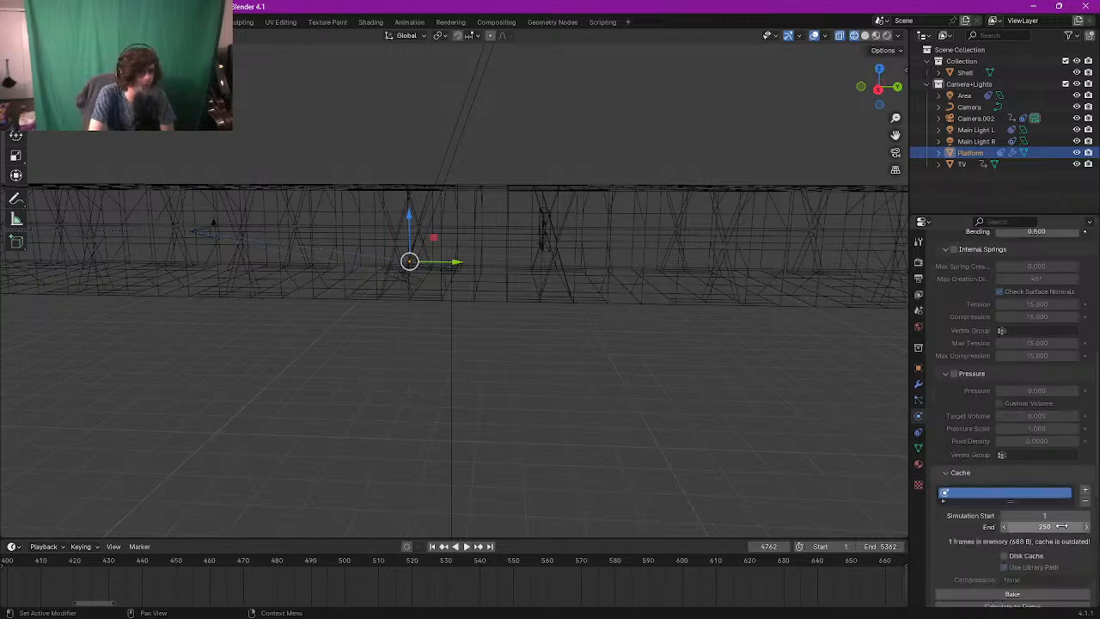
pyautogui.click(946, 472)
pyautogui.scroll(-2, 954, 468)
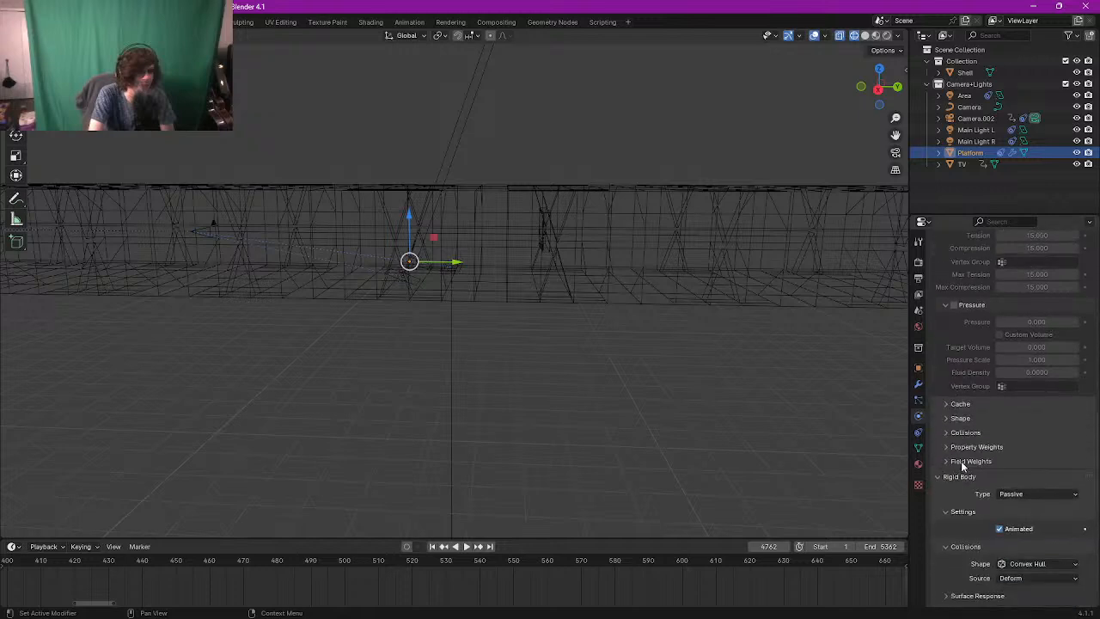
pyautogui.scroll(9, 967, 458)
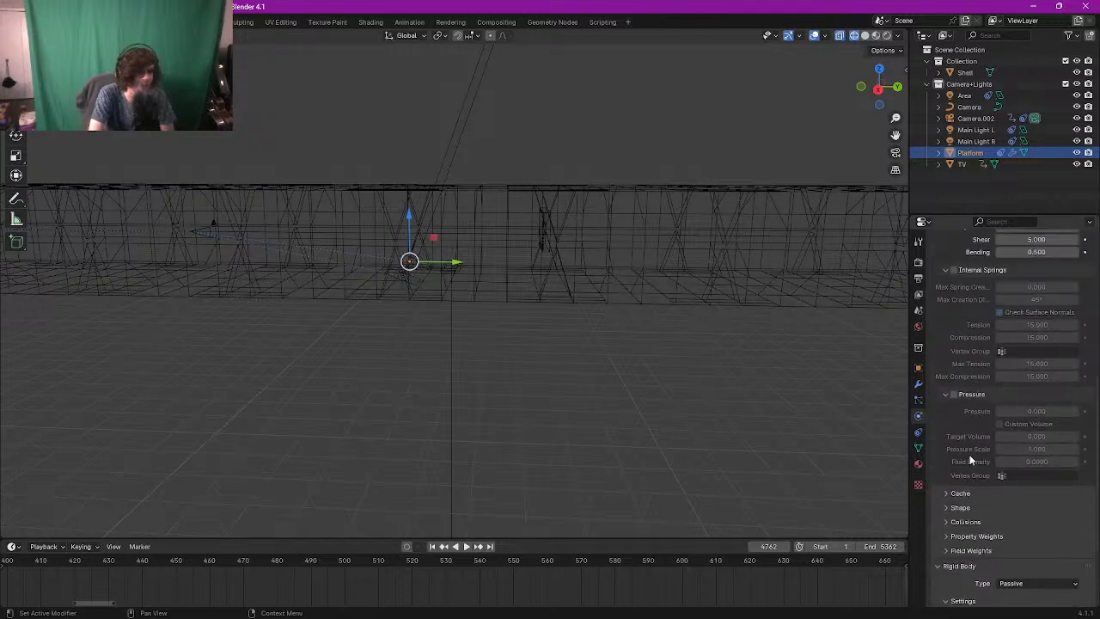
pyautogui.scroll(2, 970, 450)
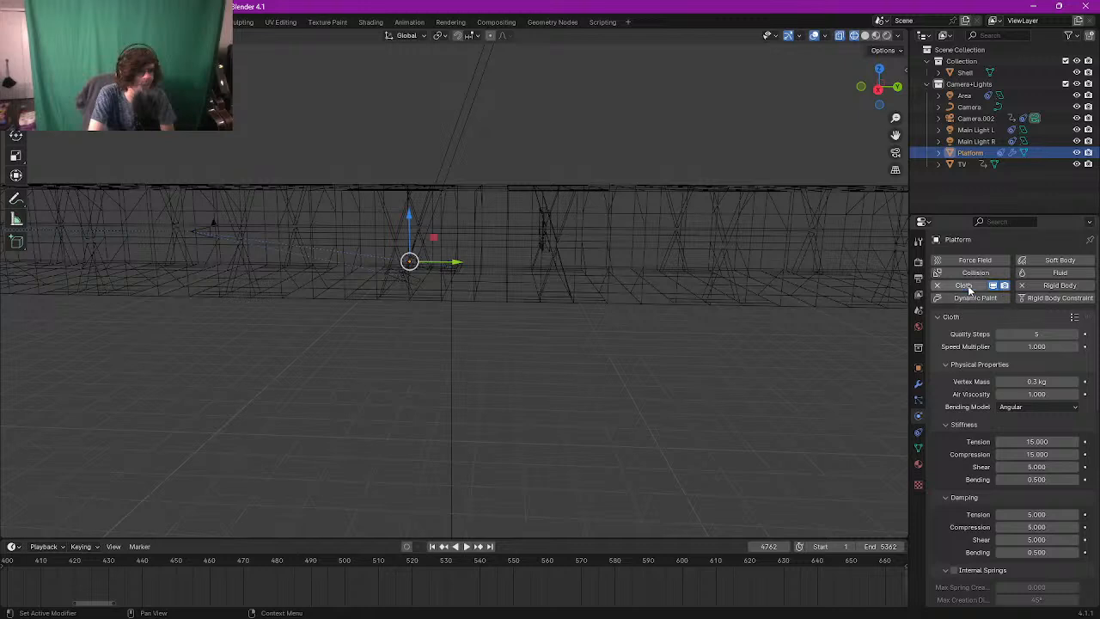
pyautogui.click(936, 285)
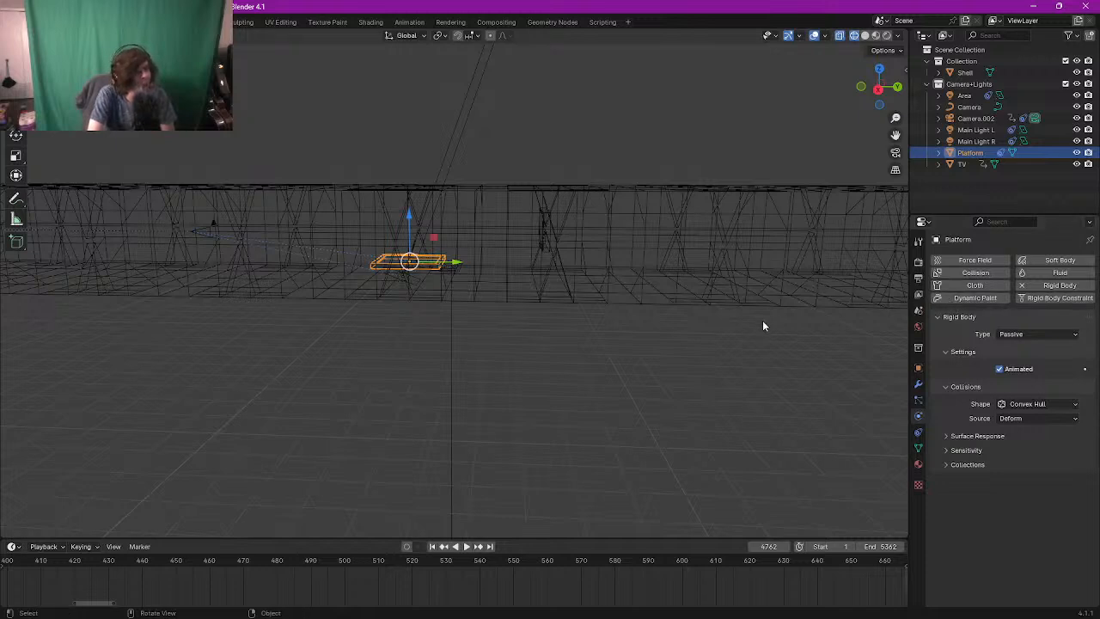
# Step: Select the TV, check the scene at the first and last frames, and return to frame 4762
pyautogui.click(962, 164)
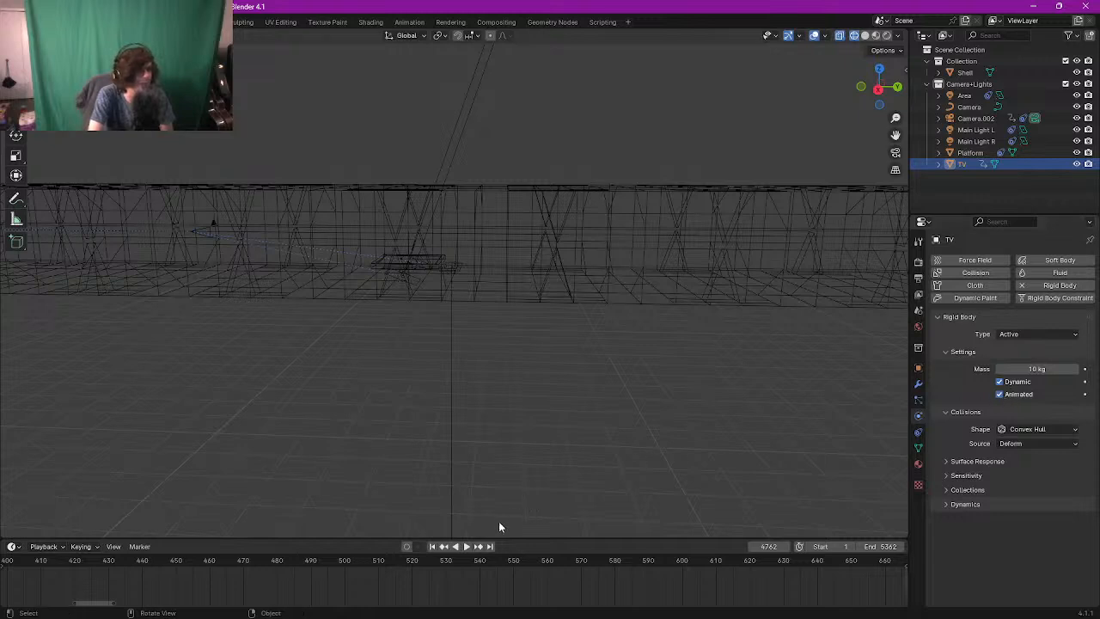
pyautogui.click(431, 546)
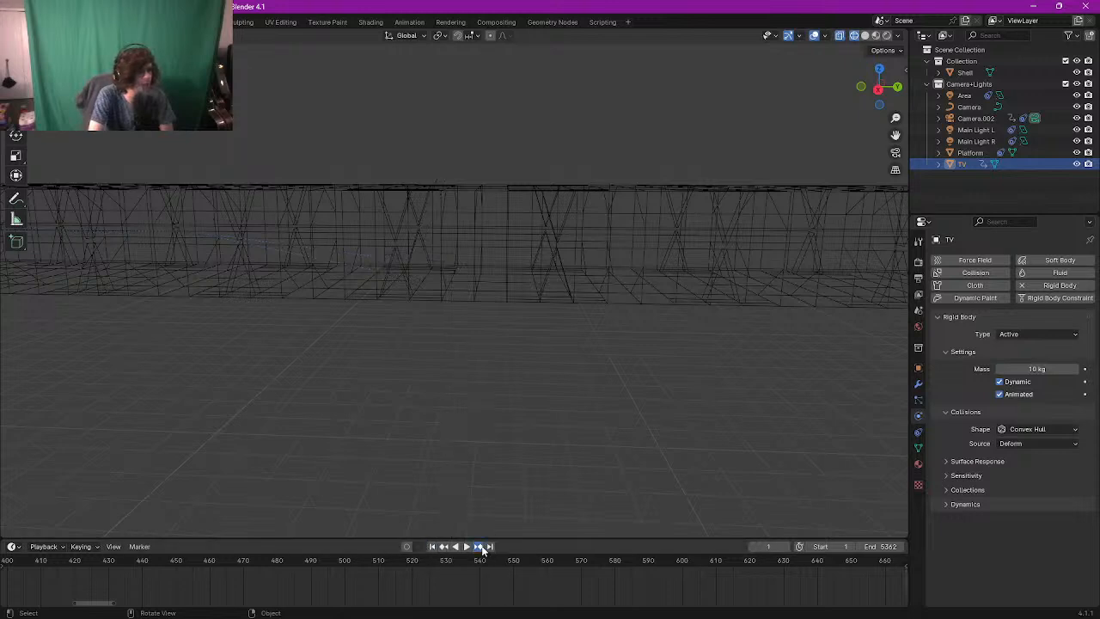
pyautogui.click(481, 548)
pyautogui.click(491, 548)
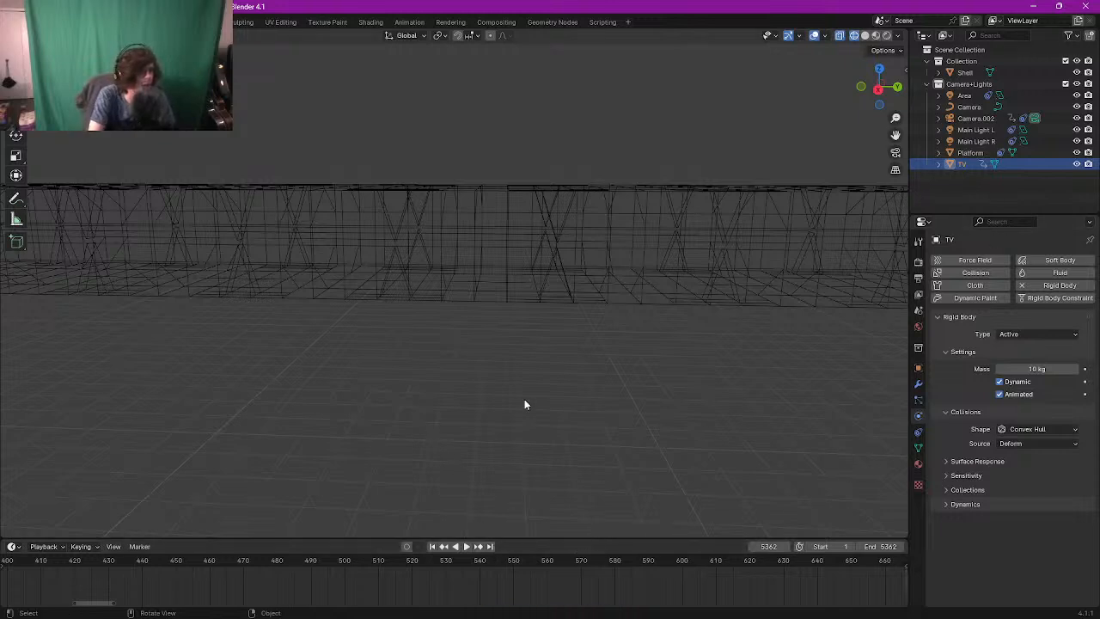
pyautogui.click(778, 545)
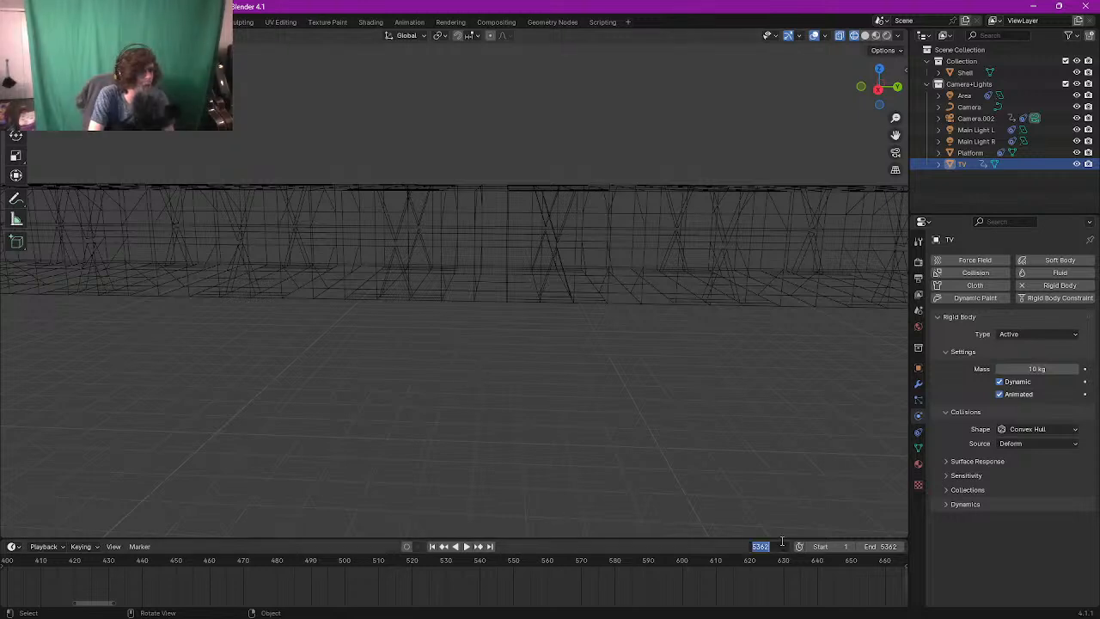
pyautogui.write('4762')
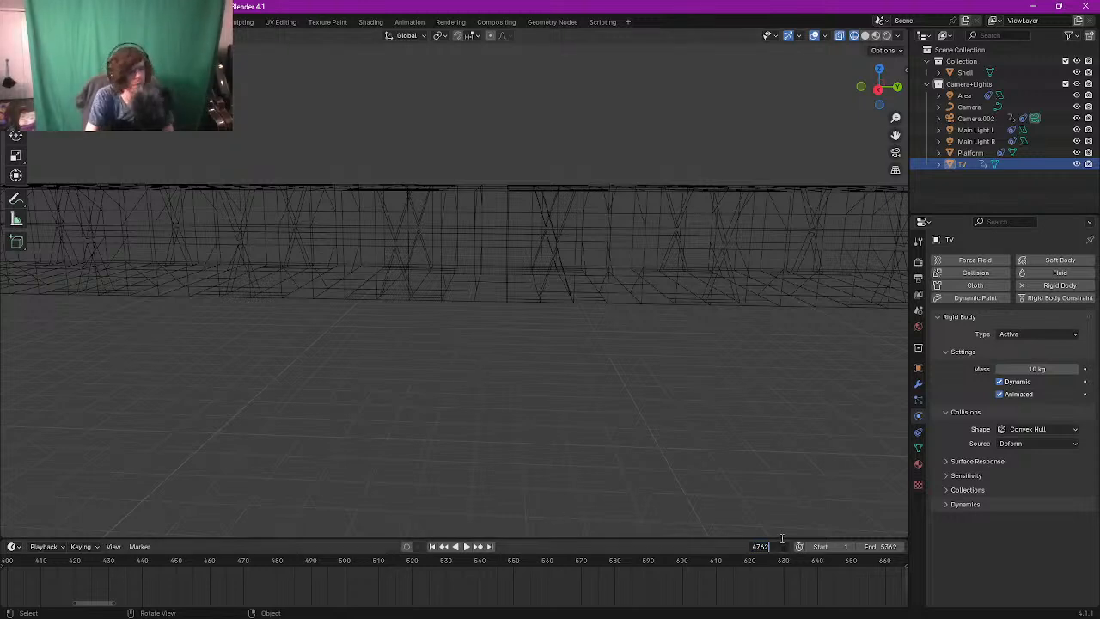
pyautogui.press('Return')
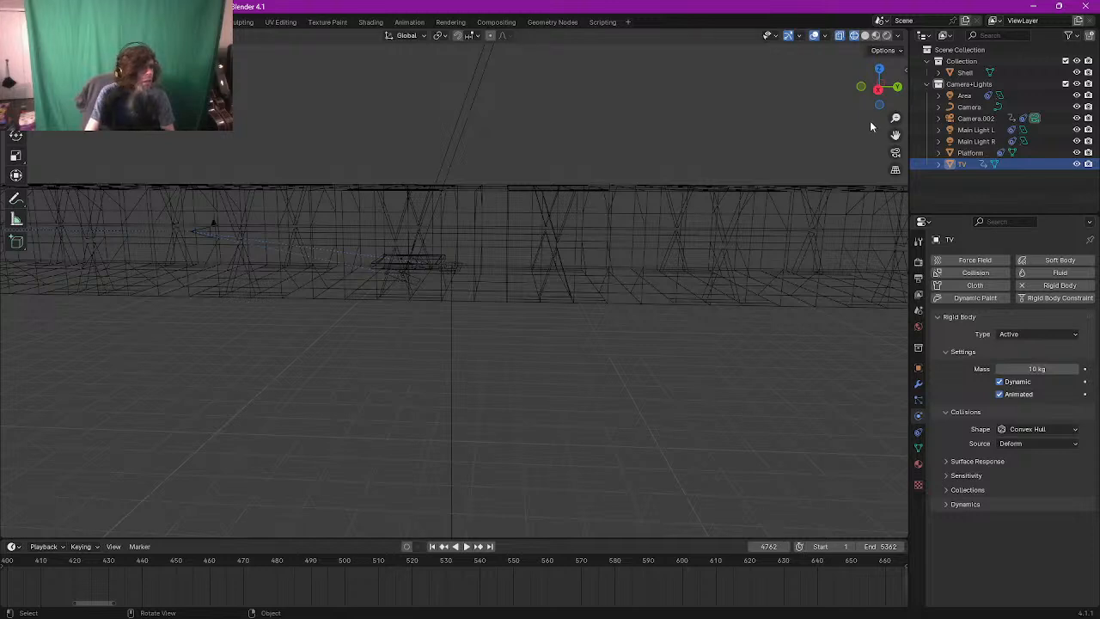
# Step: Examine the tunnel around the Platform, compare it with the first frame, and go back to frame 4762
pyautogui.moveTo(405, 220); pyautogui.dragTo(249, 286, button='middle')
pyautogui.keyDown('shift'); pyautogui.moveTo(683, 273); pyautogui.dragTo(94, 250, button='middle'); pyautogui.keyUp('shift')
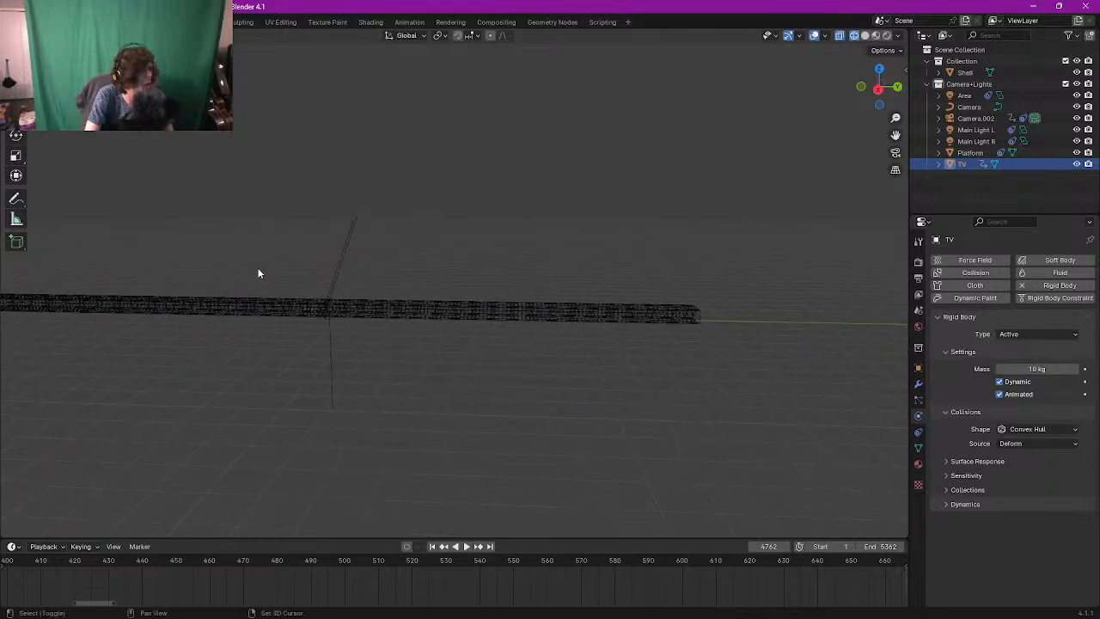
pyautogui.keyDown('ctrl'); pyautogui.moveTo(364, 304); pyautogui.dragTo(365, 246, button='middle'); pyautogui.keyUp('ctrl')
pyautogui.keyDown('shift'); pyautogui.moveTo(320, 275); pyautogui.dragTo(407, 248, button='middle'); pyautogui.keyUp('shift')
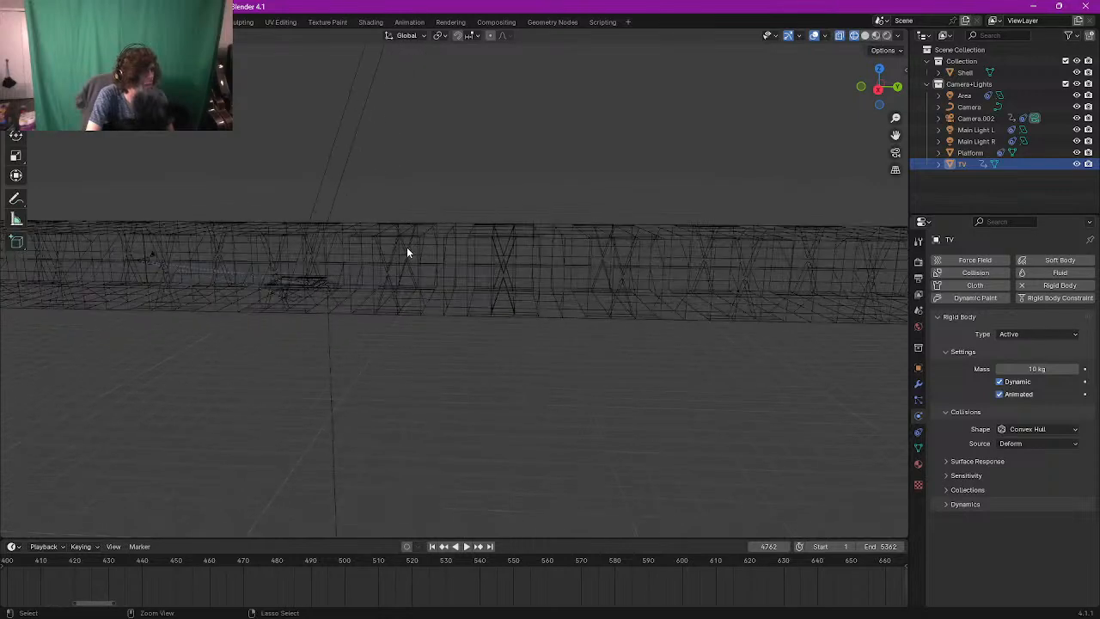
pyautogui.click(432, 547)
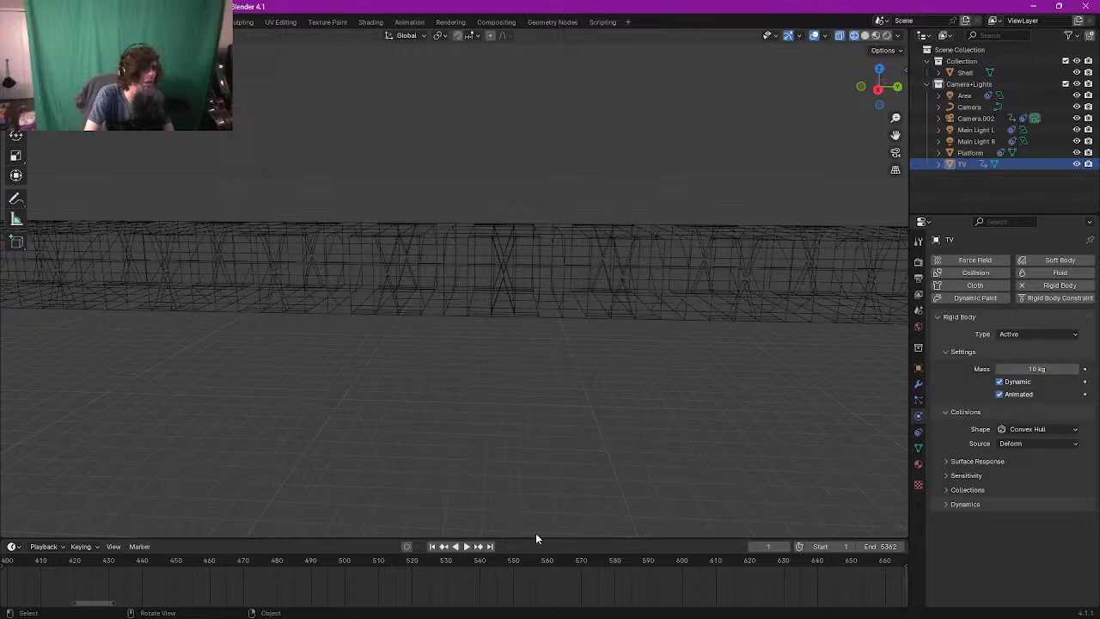
pyautogui.click(768, 546)
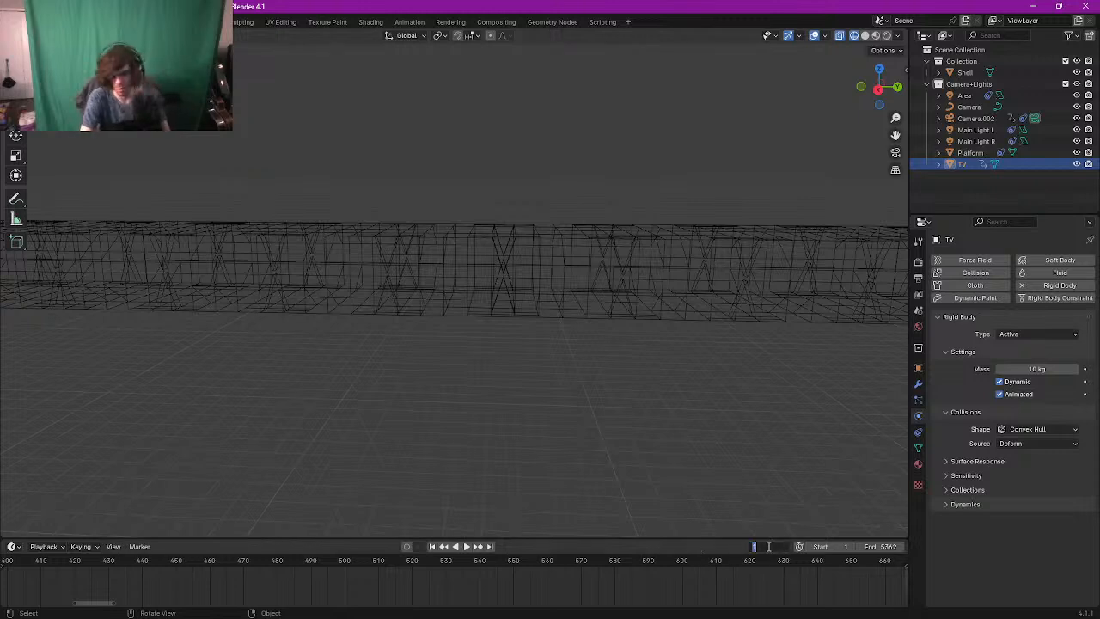
pyautogui.write('47')
pyautogui.press('Return')
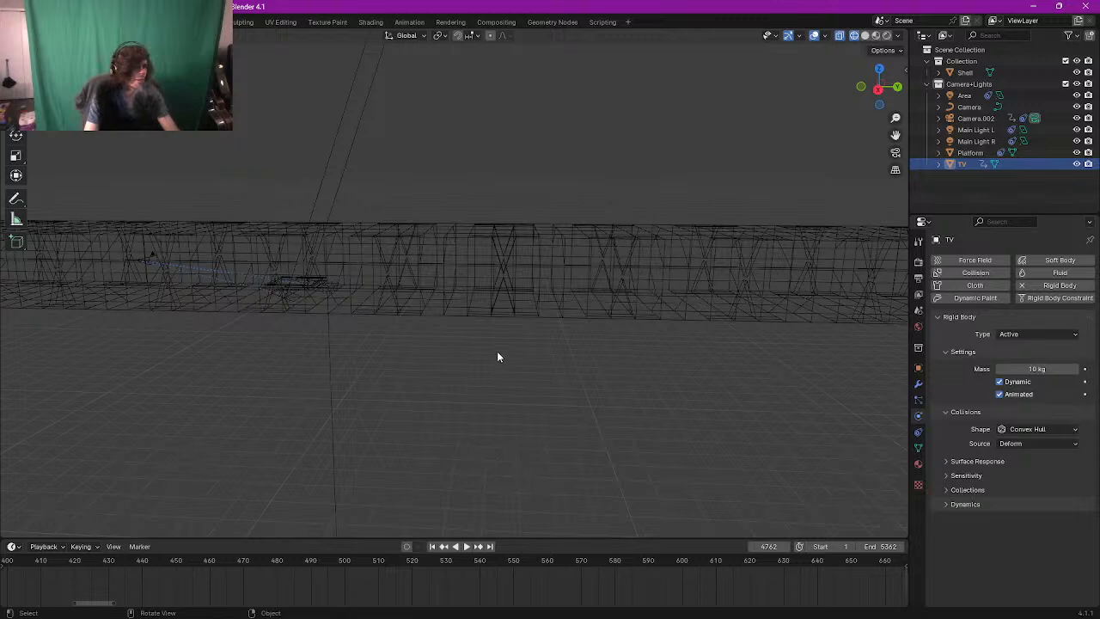
# Step: Move the TV along the Y axis ahead of the Platform, keyframe it at frame 4762, and play the animation to check
pyautogui.press('g')
pyautogui.press('y')
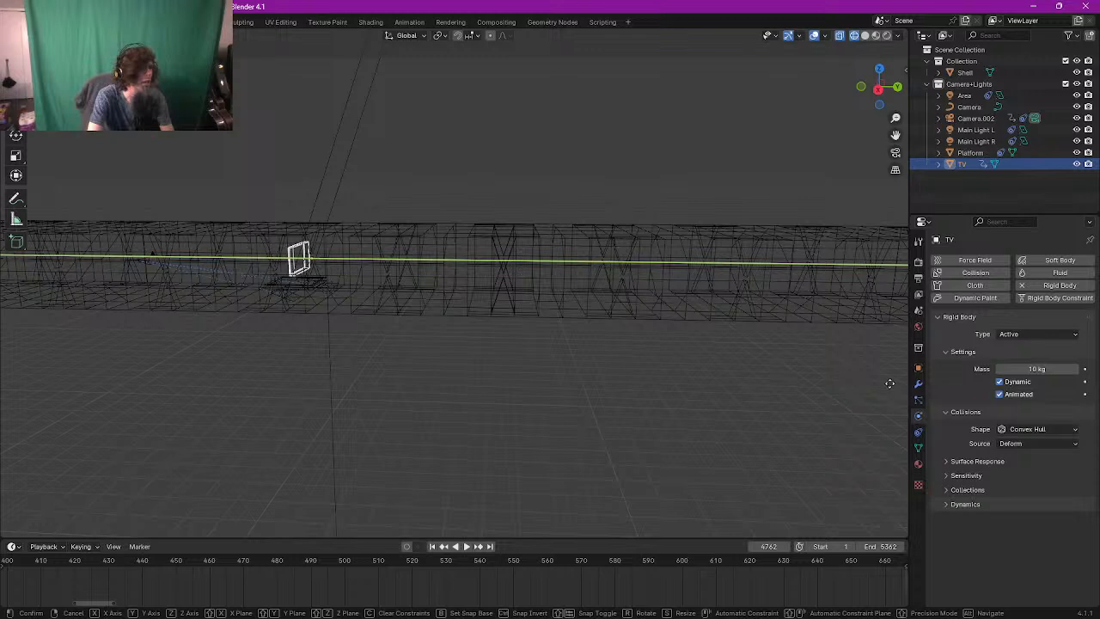
pyautogui.click(57, 383)
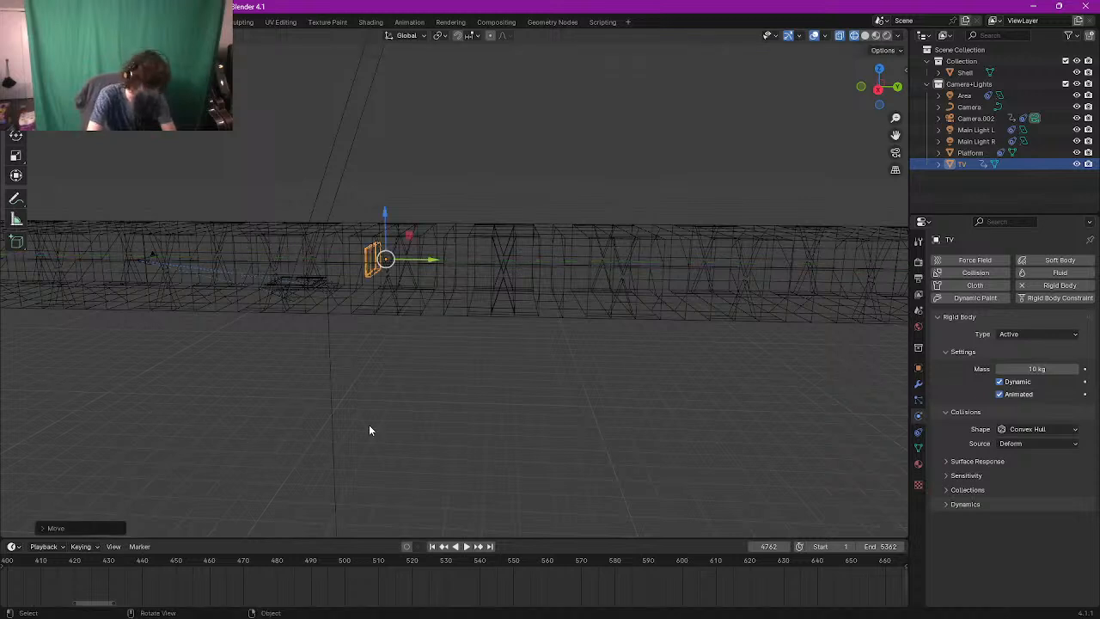
pyautogui.press('i')
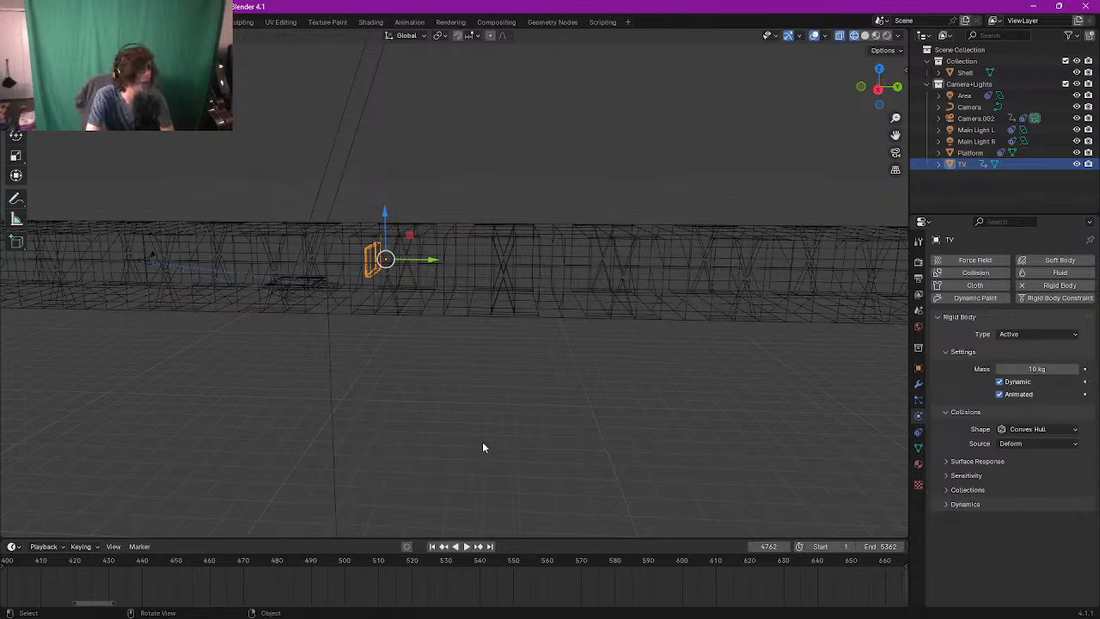
pyautogui.press('space')
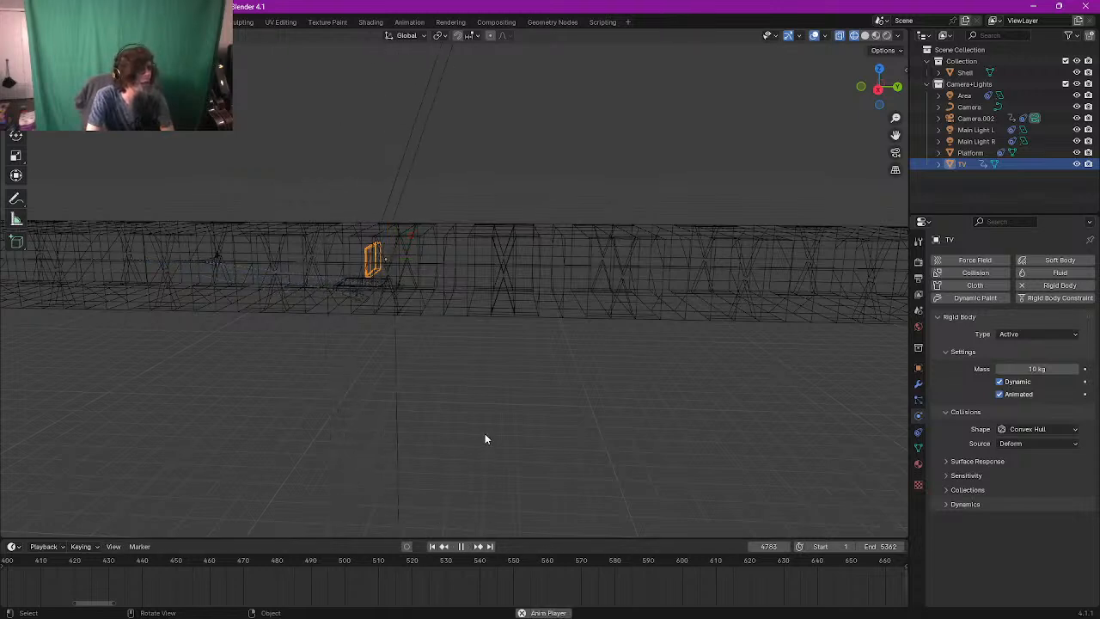
pyautogui.press('space')
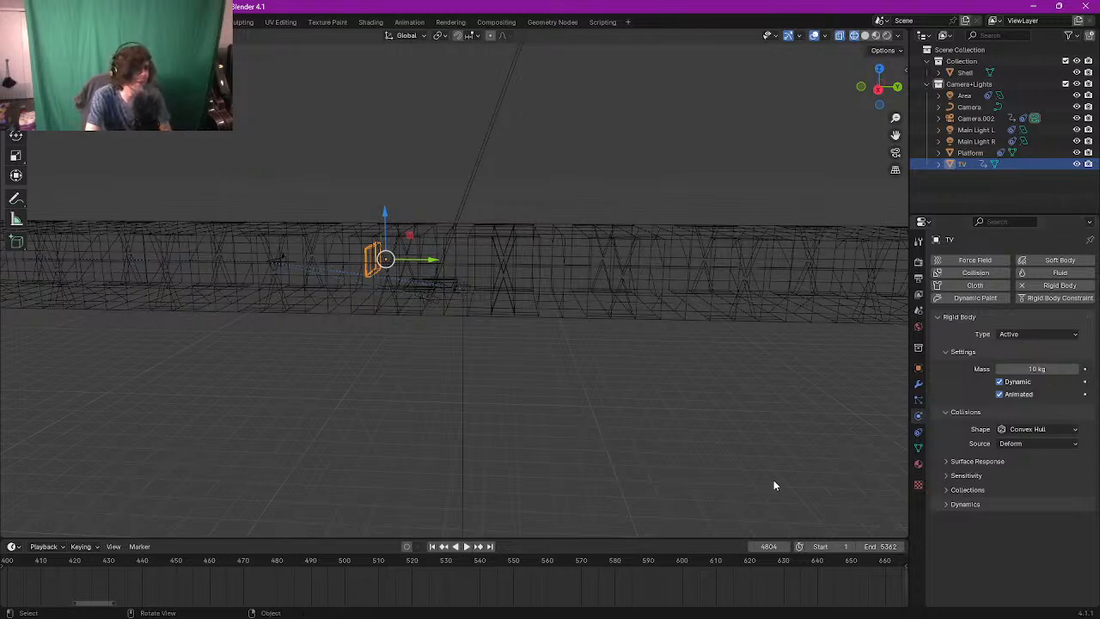
# Step: Remove the rigid body physics from the TV and the Shell
pyautogui.click(1021, 286)
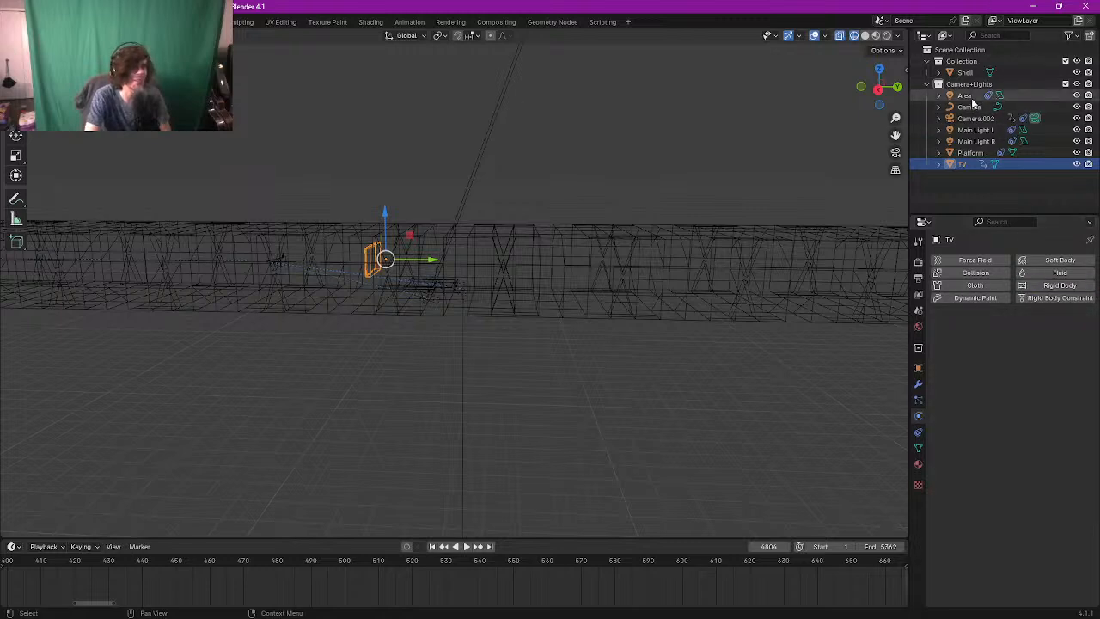
pyautogui.click(965, 72)
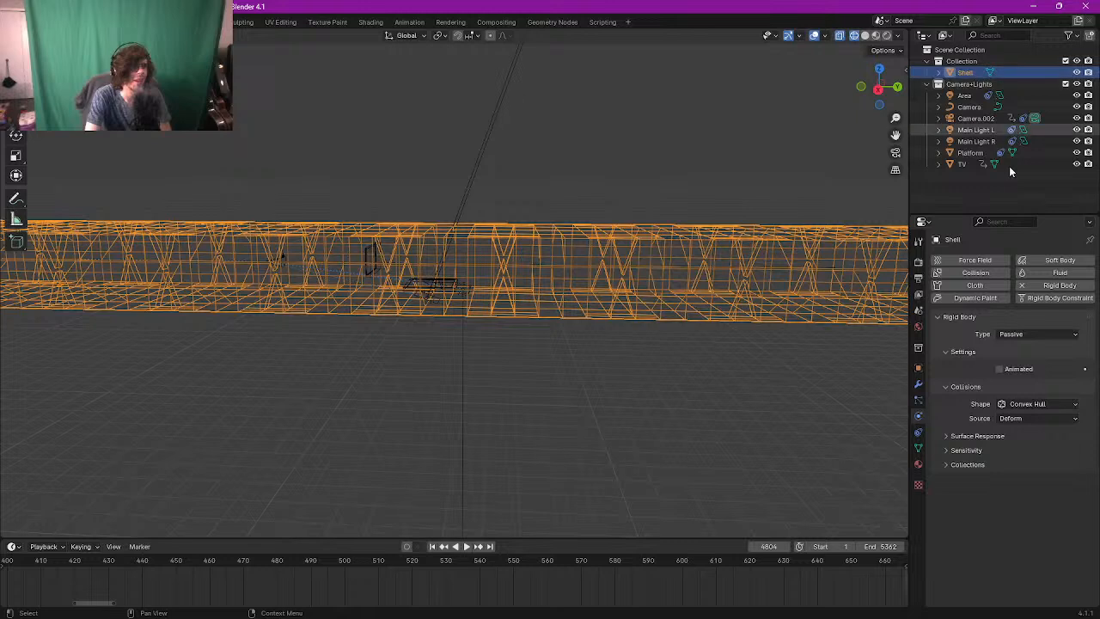
pyautogui.click(1022, 286)
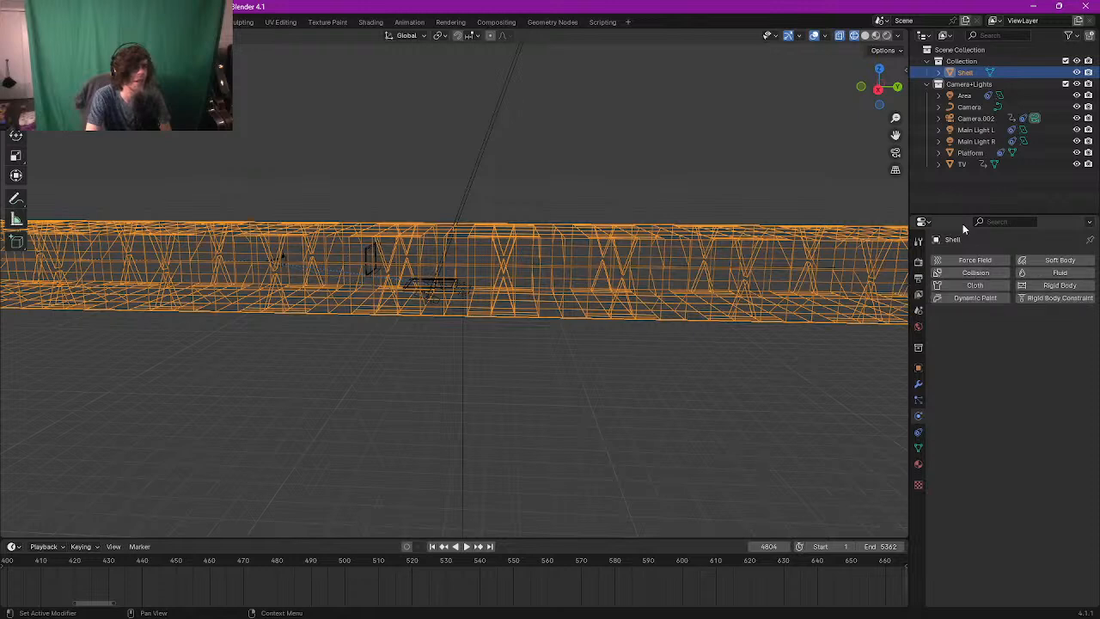
# Step: Check the physics settings of the TV, Camera.002 and Shell, and inspect the tunnel around the Platform up close
pyautogui.click(964, 164)
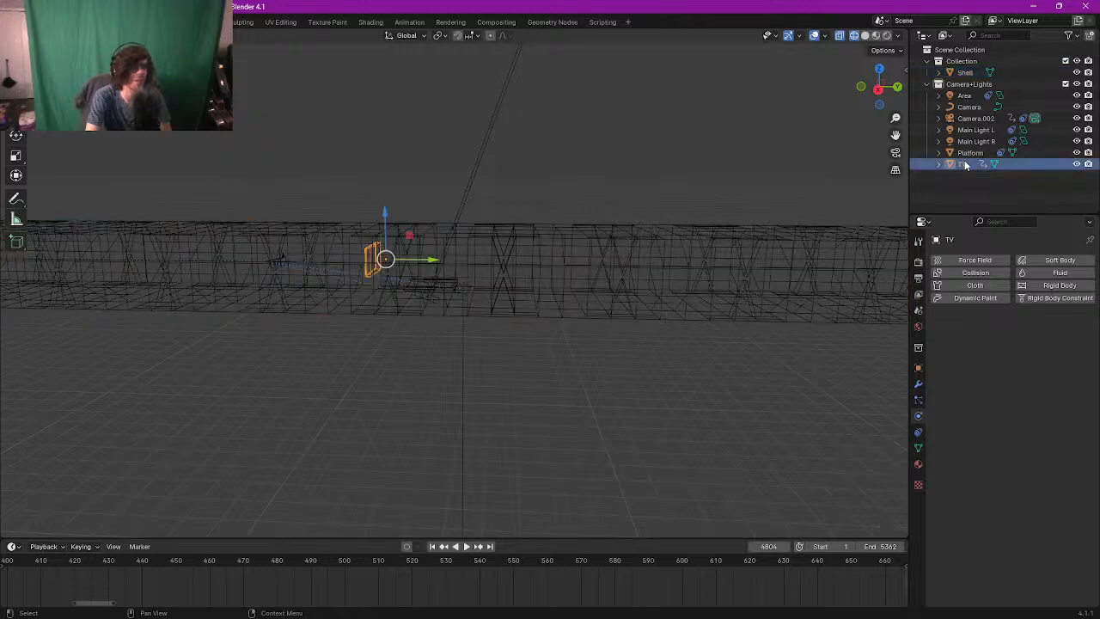
pyautogui.click(965, 119)
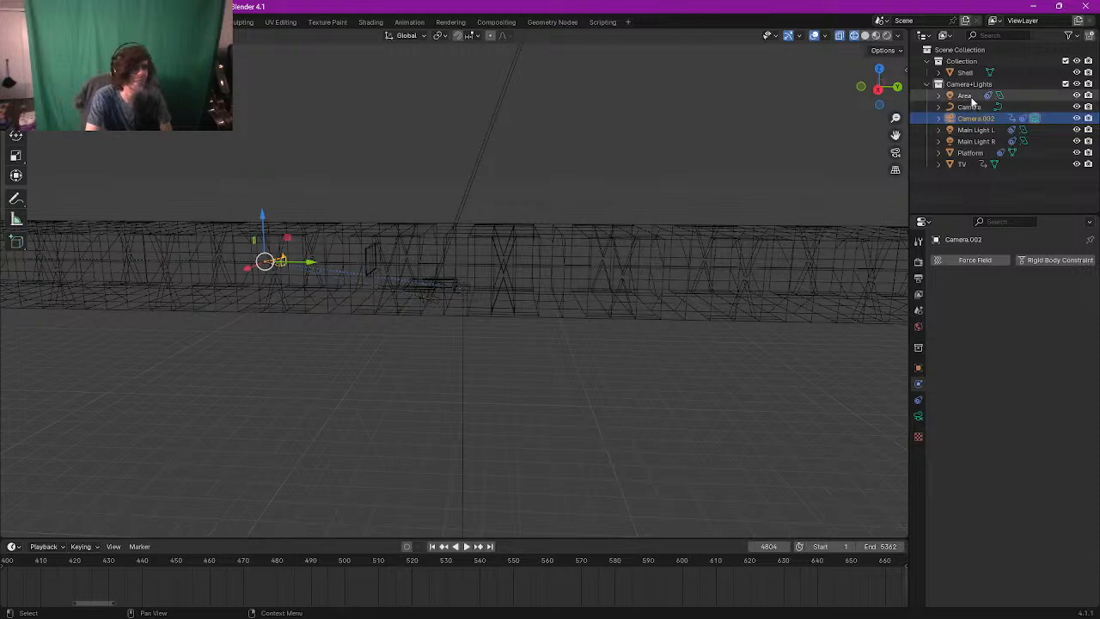
pyautogui.click(960, 73)
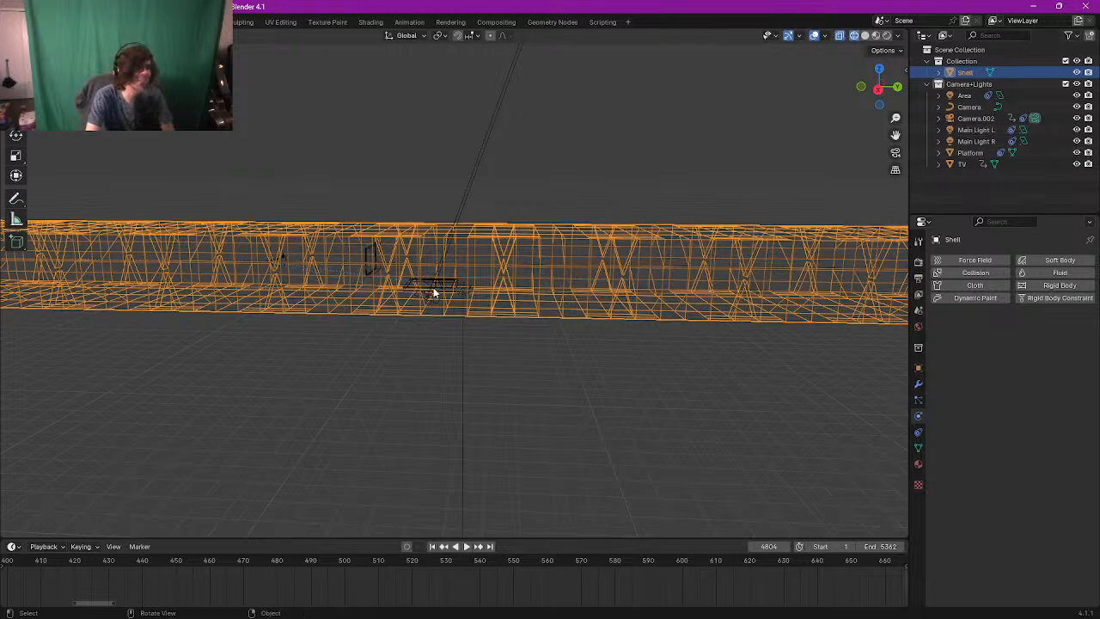
pyautogui.scroll(5, 448, 281)
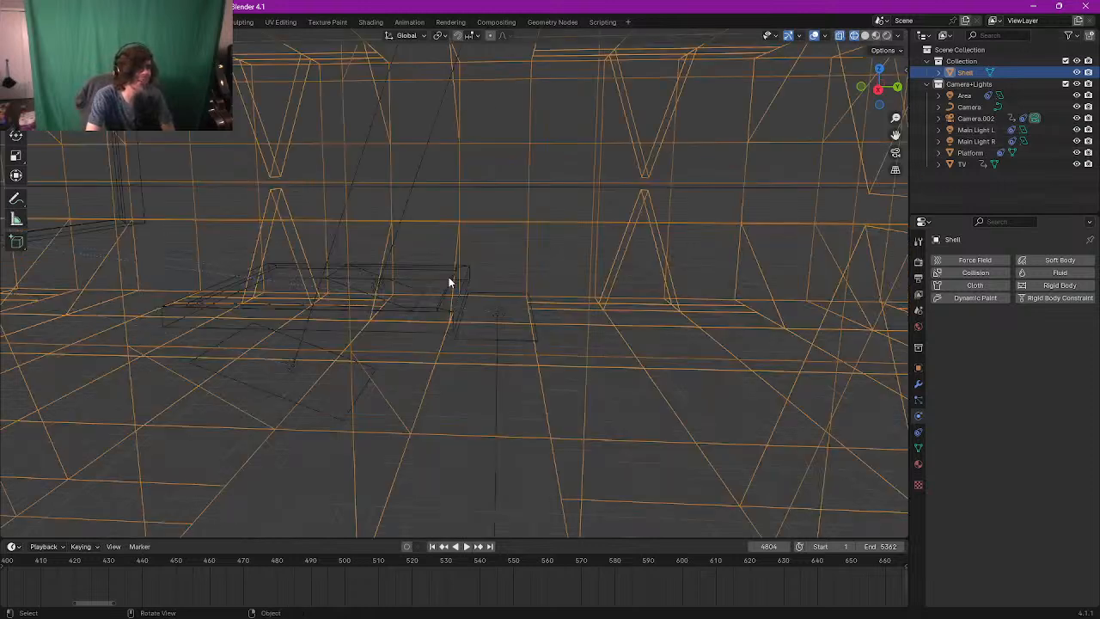
# Step: Select the TV and go to frame 4786, 24 frames after its keyframe at 4762
pyautogui.scroll(-5, 448, 281)
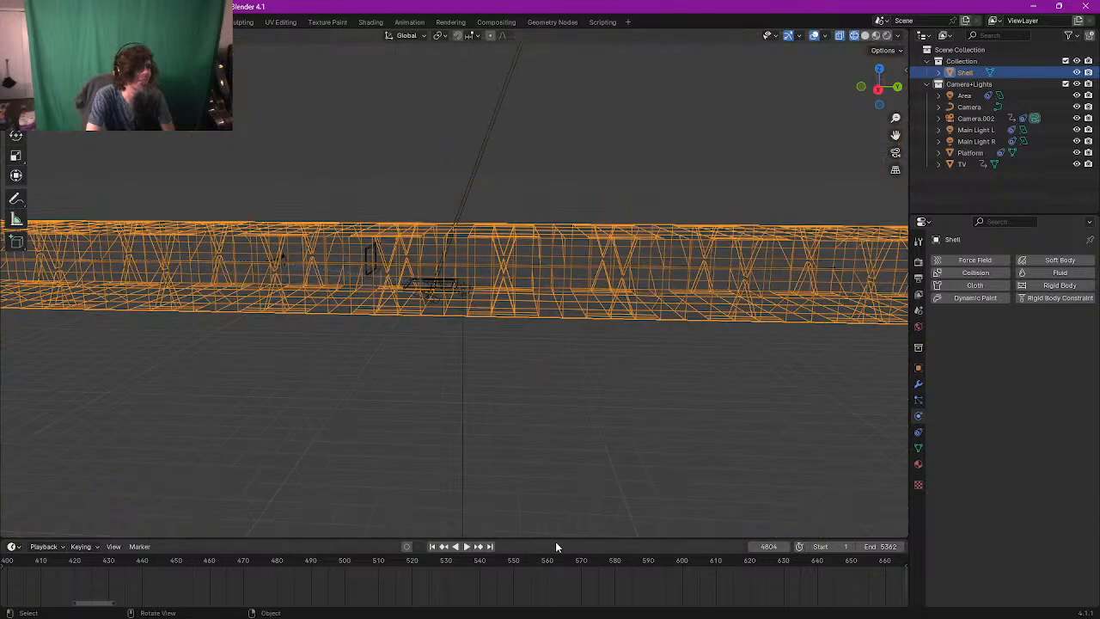
pyautogui.click(445, 546)
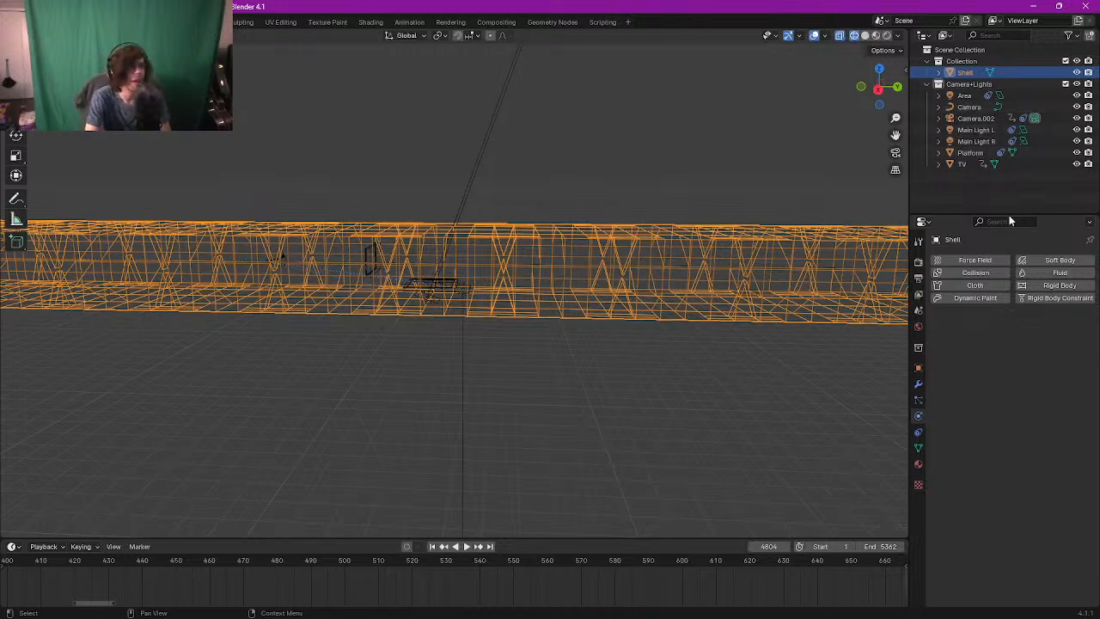
pyautogui.click(960, 164)
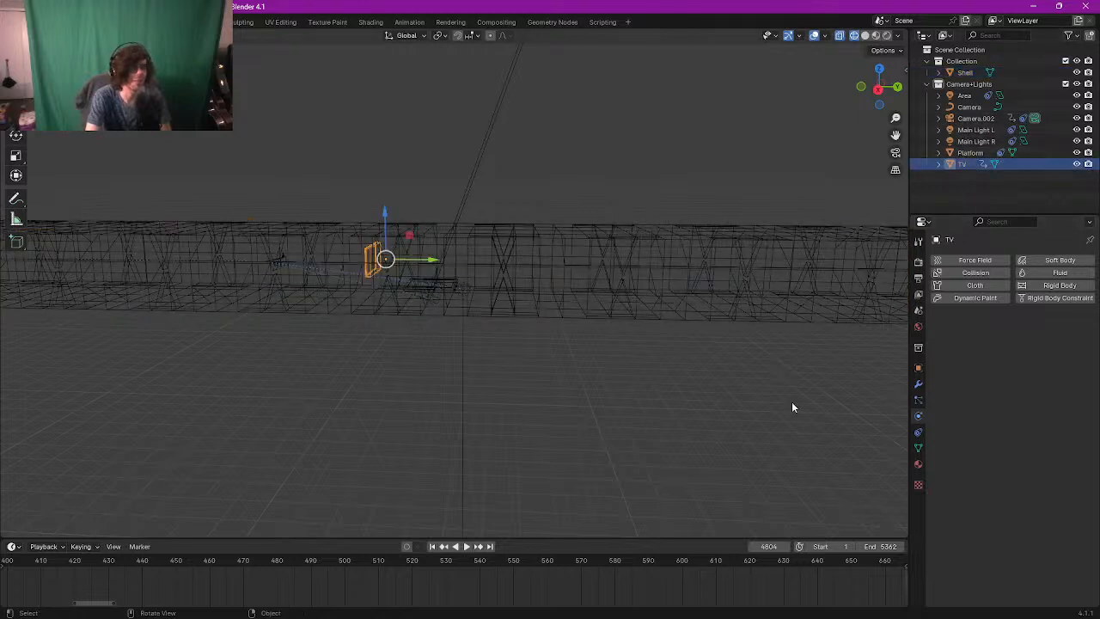
pyautogui.click(445, 548)
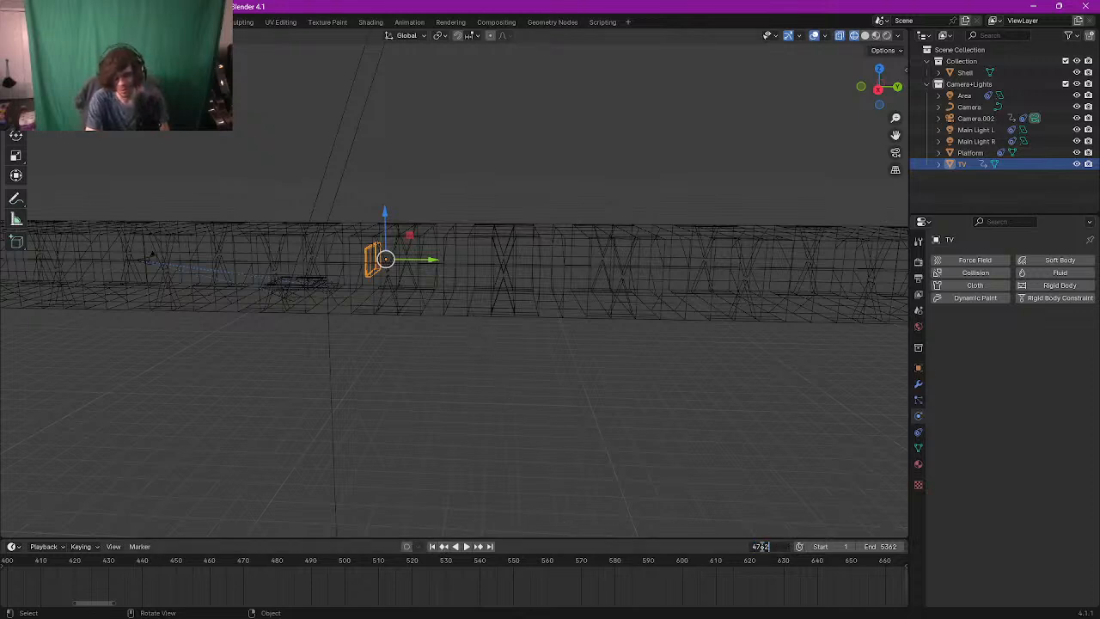
pyautogui.write('+24')
pyautogui.press('Return')
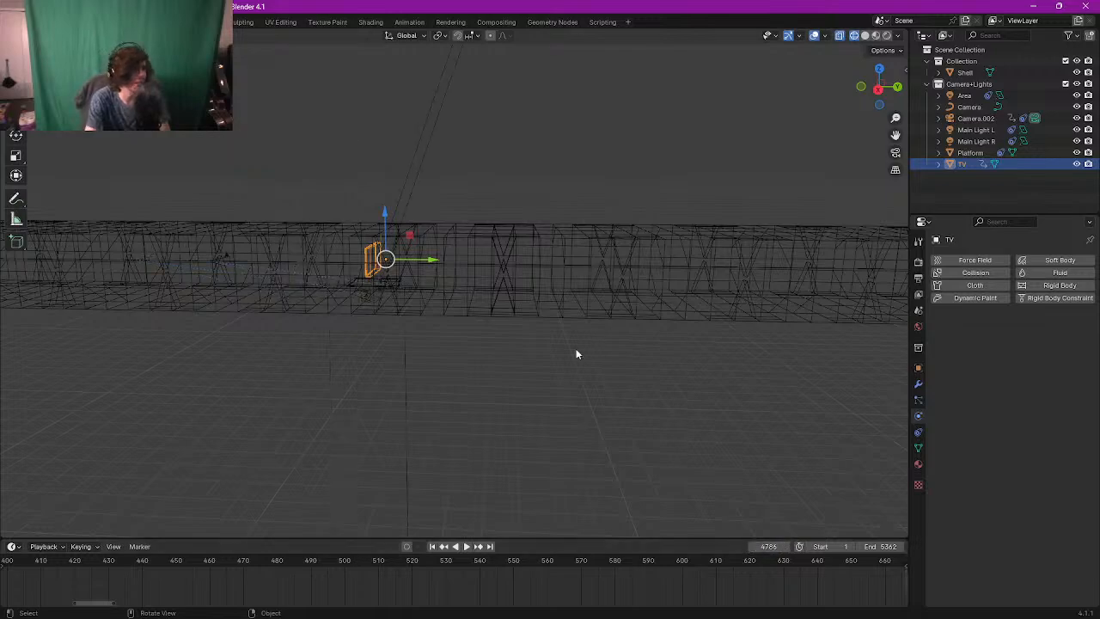
# Step: Go back to frame 4771, before the Platform reaches the TV
pyautogui.keyDown('ctrl'); pyautogui.moveTo(533, 327); pyautogui.dragTo(422, 275, button='middle'); pyautogui.keyUp('ctrl')
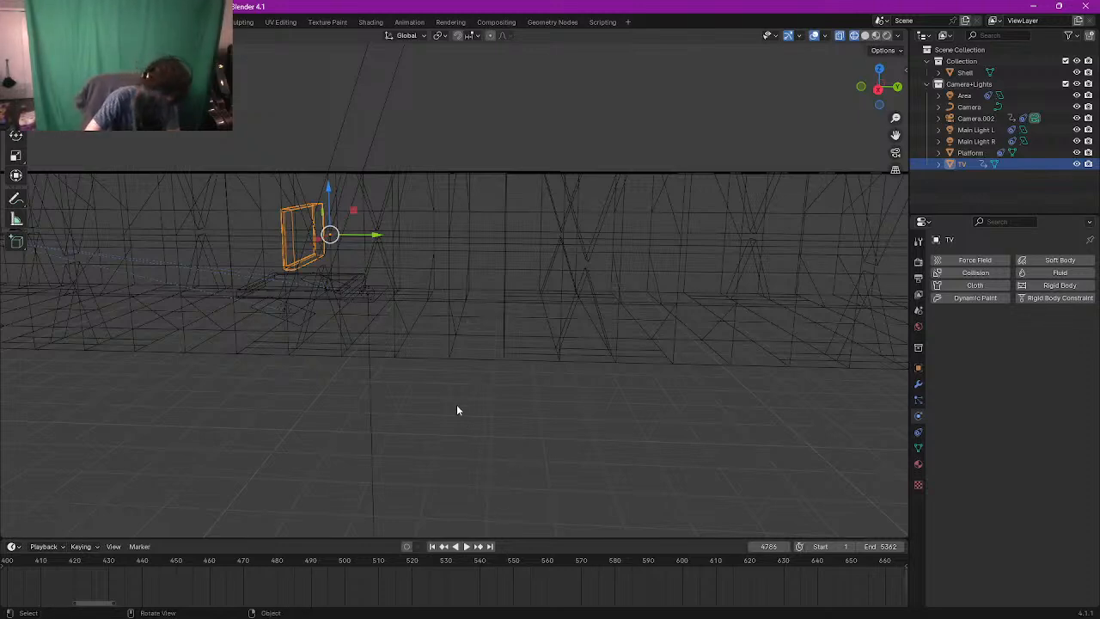
pyautogui.press('Left')
pyautogui.press('Left')
pyautogui.press('Left')
pyautogui.press('Left')
pyautogui.press('Left')
pyautogui.press('Left')
pyautogui.press('Left')
pyautogui.press('Left')
pyautogui.press('Left')
pyautogui.press('Left')
pyautogui.press('Left')
pyautogui.press('Left')
pyautogui.press('Left')
pyautogui.press('Left')
pyautogui.press('Left')
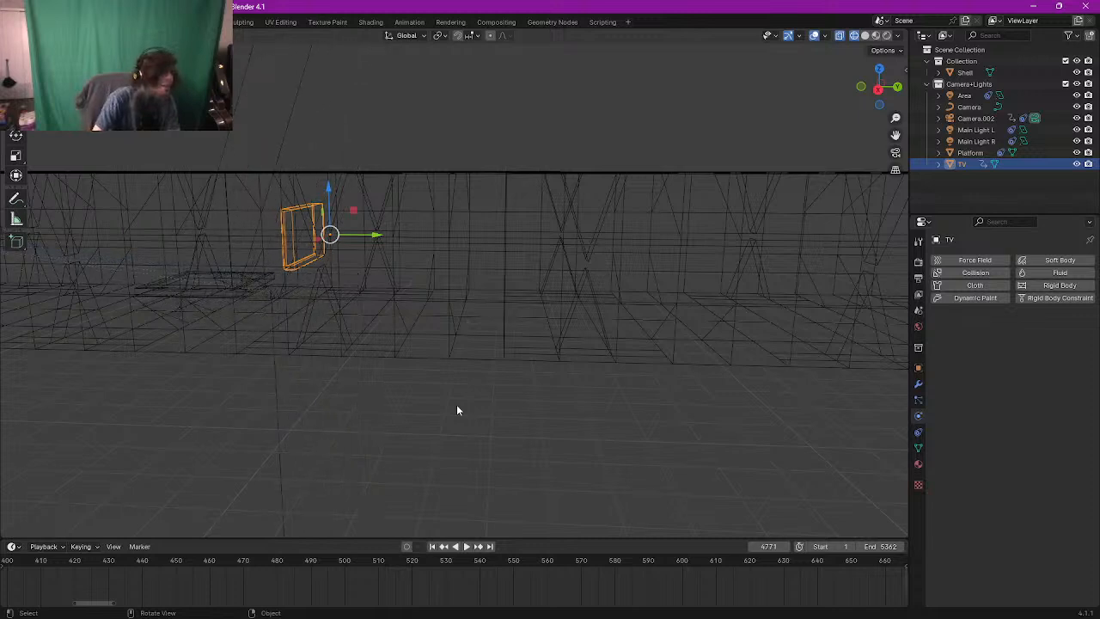
# Step: Try lowering the TV along the Z axis at frame 4771, and undo the move
pyautogui.press('g')
pyautogui.press('z')
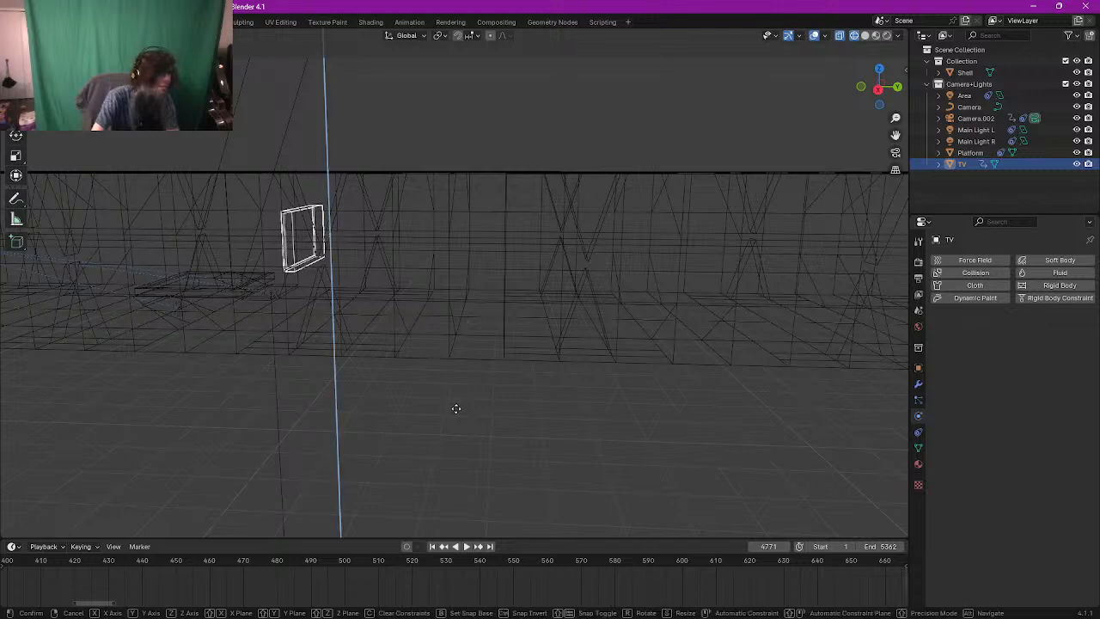
pyautogui.click(456, 441)
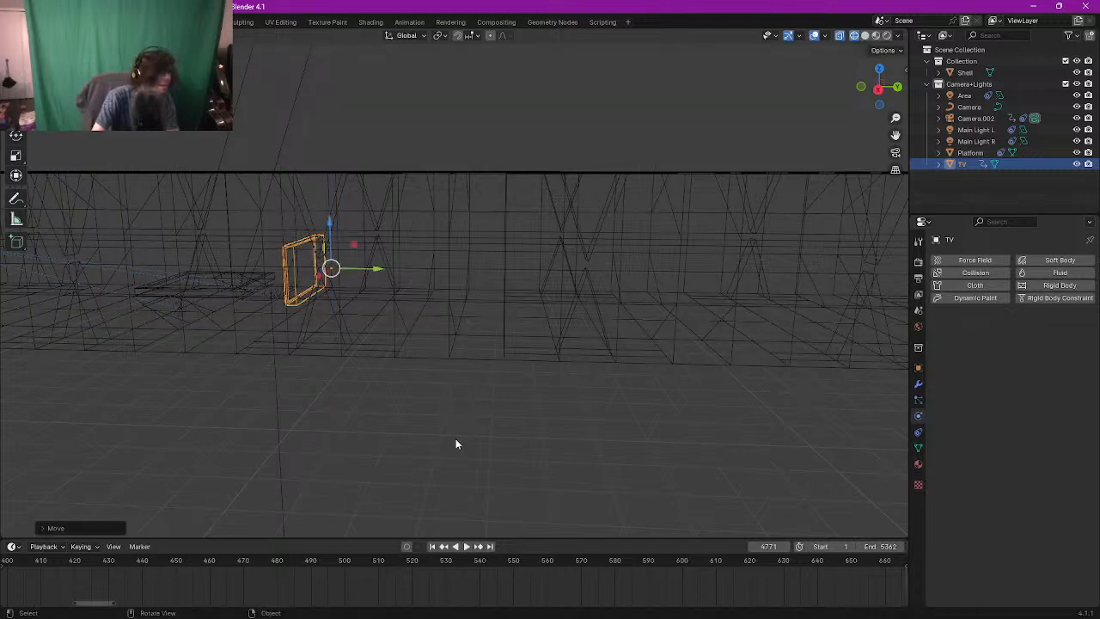
pyautogui.moveTo(441, 403); pyautogui.dragTo(472, 424, button='middle')
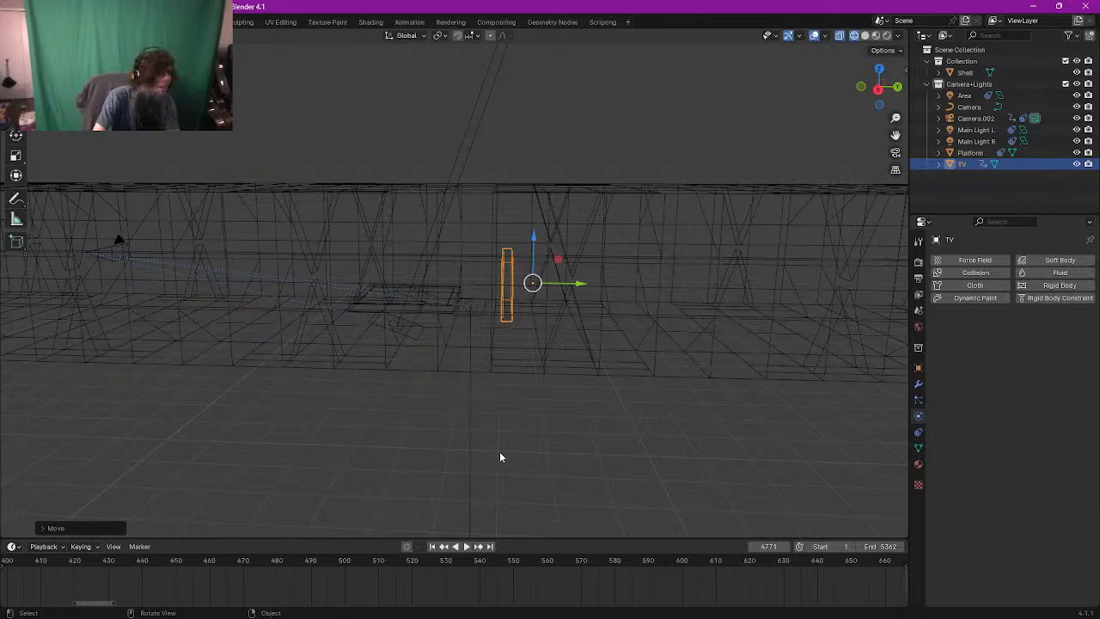
pyautogui.hotkey('ctrl', 'z')
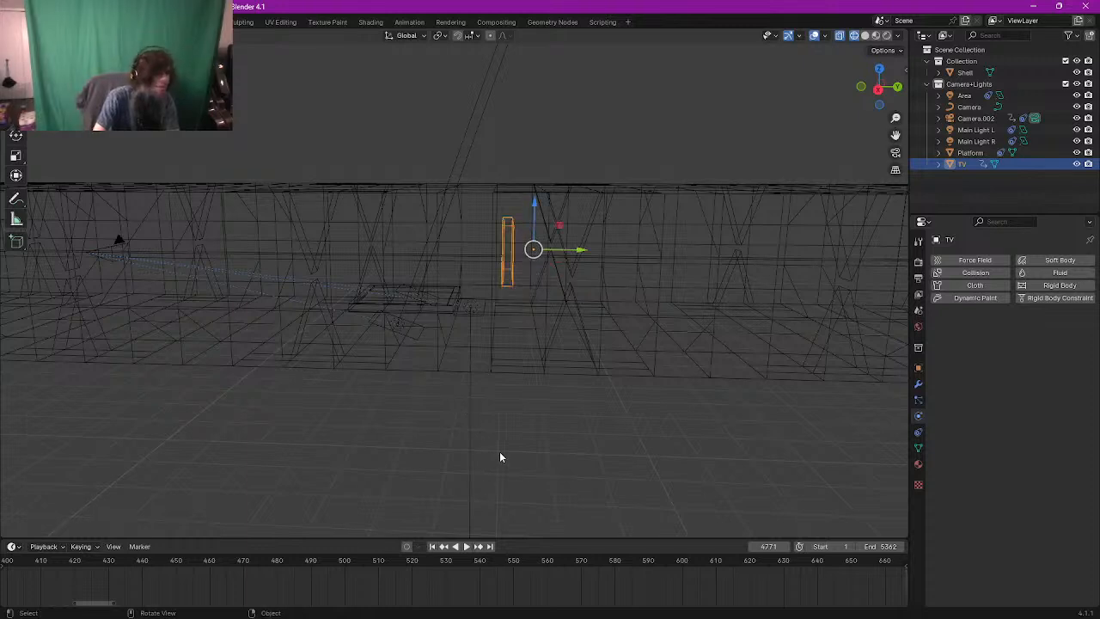
# Step: Try lowering the TV along the Z axis at frame 4777 without a keyframe, and check it at frame 4779
pyautogui.press('space')
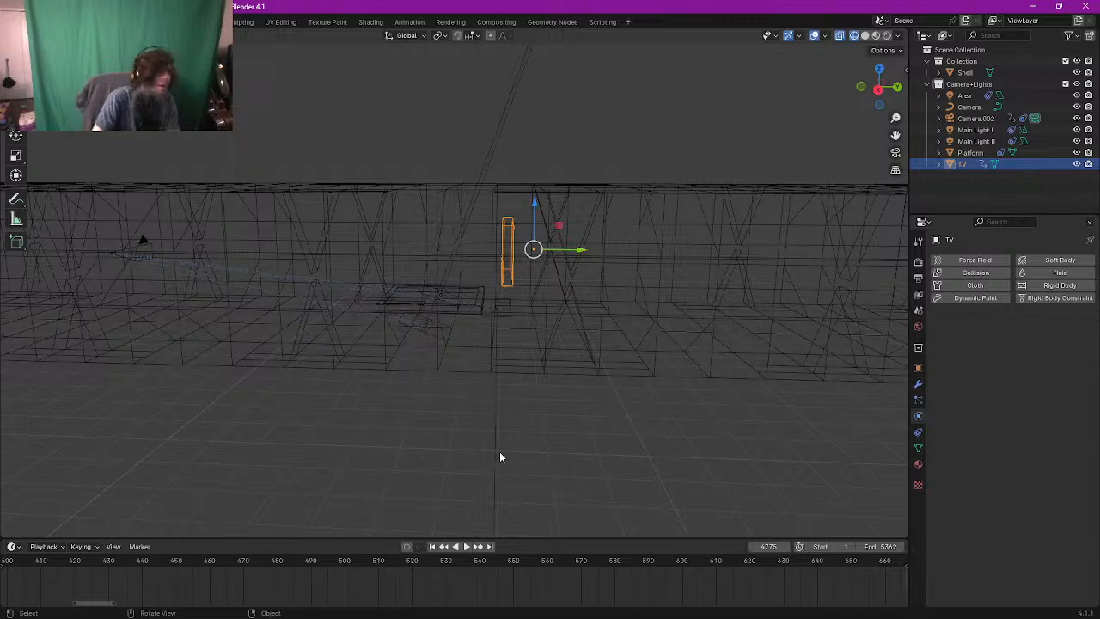
pyautogui.press('g')
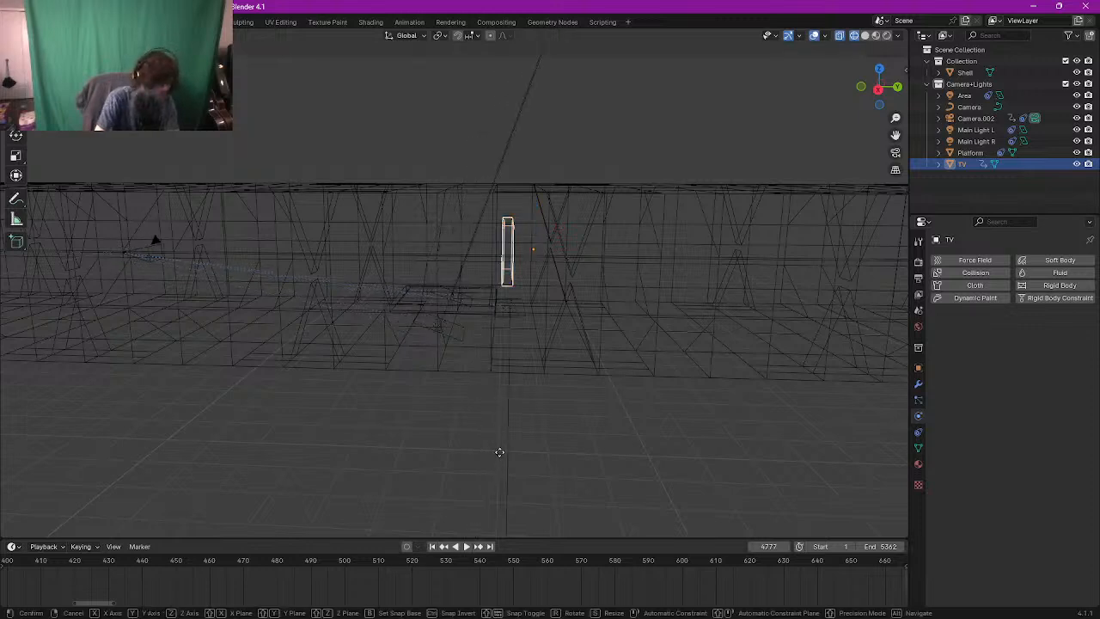
pyautogui.press('z')
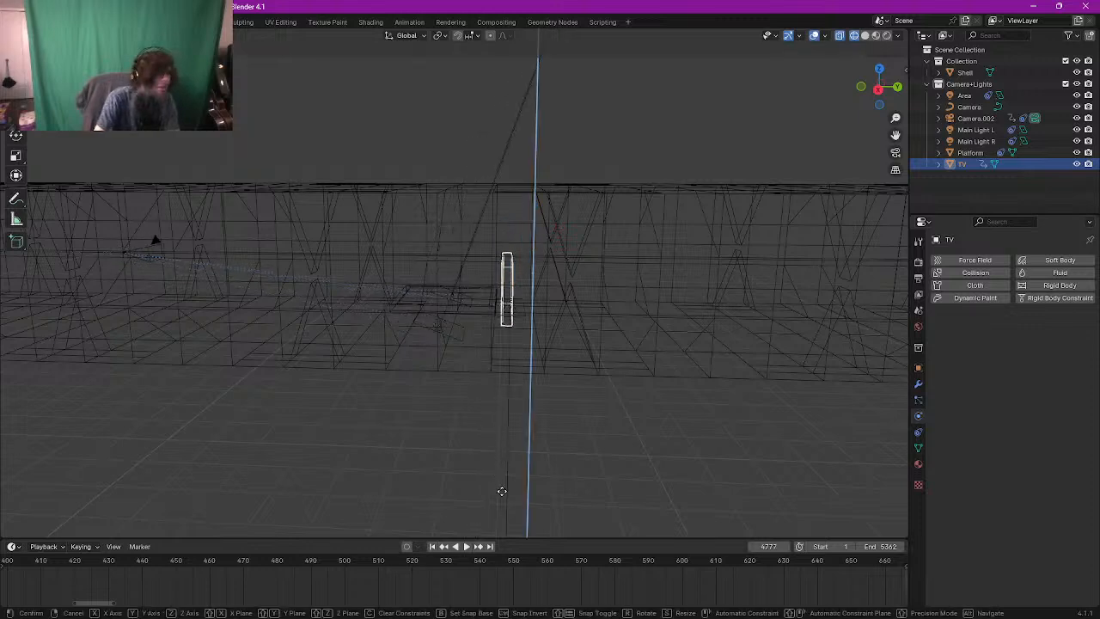
pyautogui.click(502, 491)
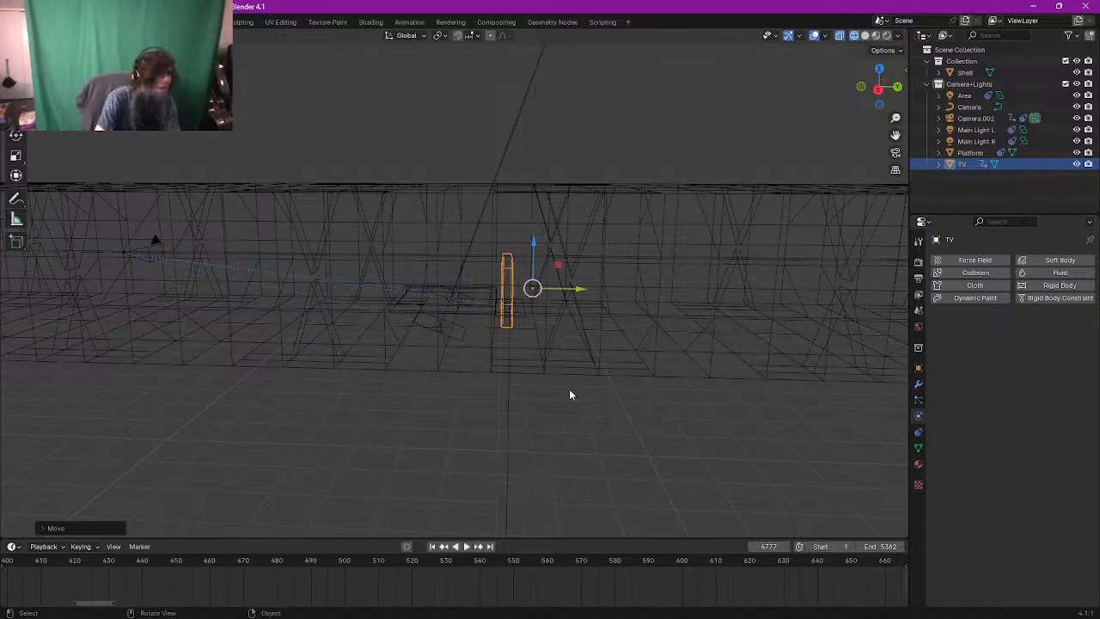
pyautogui.press('g')
pyautogui.press('z')
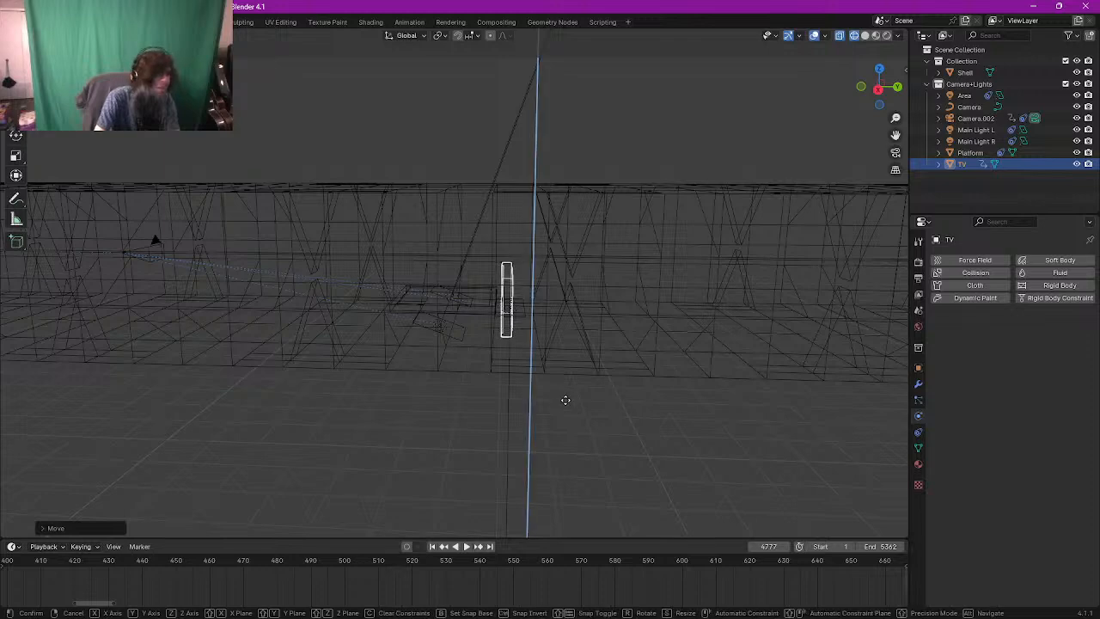
pyautogui.click(563, 406)
pyautogui.moveTo(563, 406); pyautogui.dragTo(582, 375, button='middle')
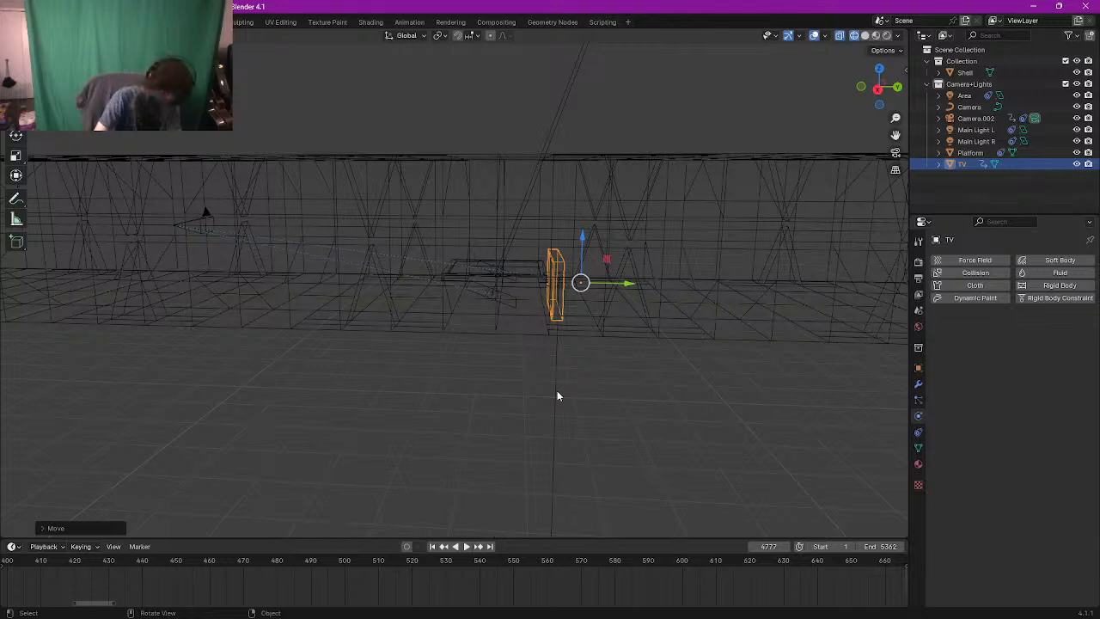
pyautogui.press('Right')
pyautogui.press('Right')
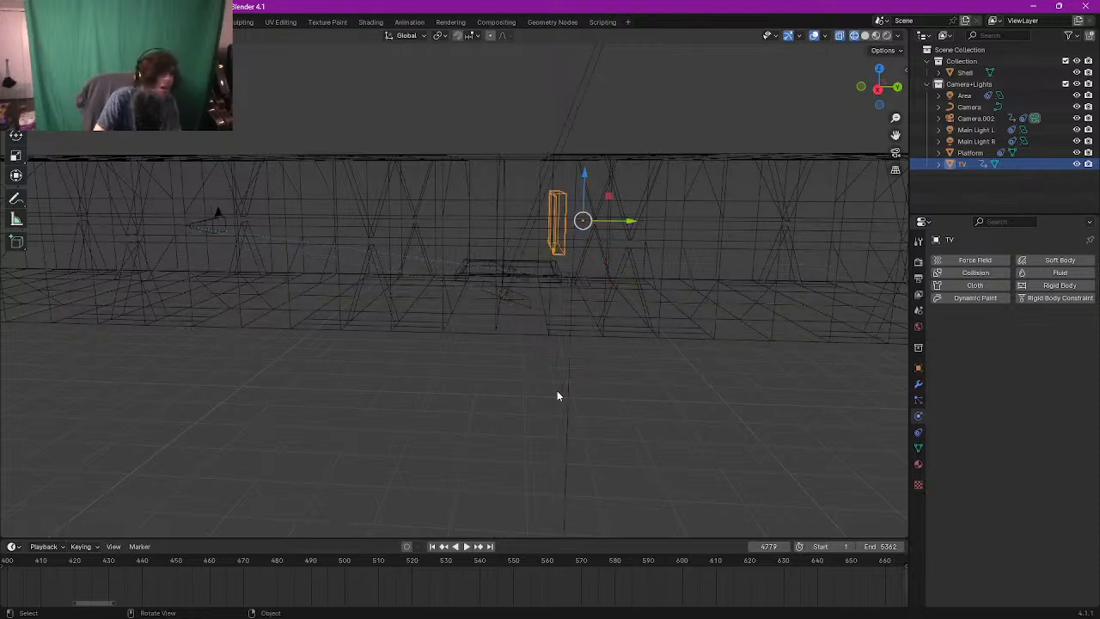
# Step: Return to frame 4777, lower the TV along the Z axis to the tunnel floor, and keyframe it
pyautogui.press('Left')
pyautogui.press('Left')
pyautogui.press('g')
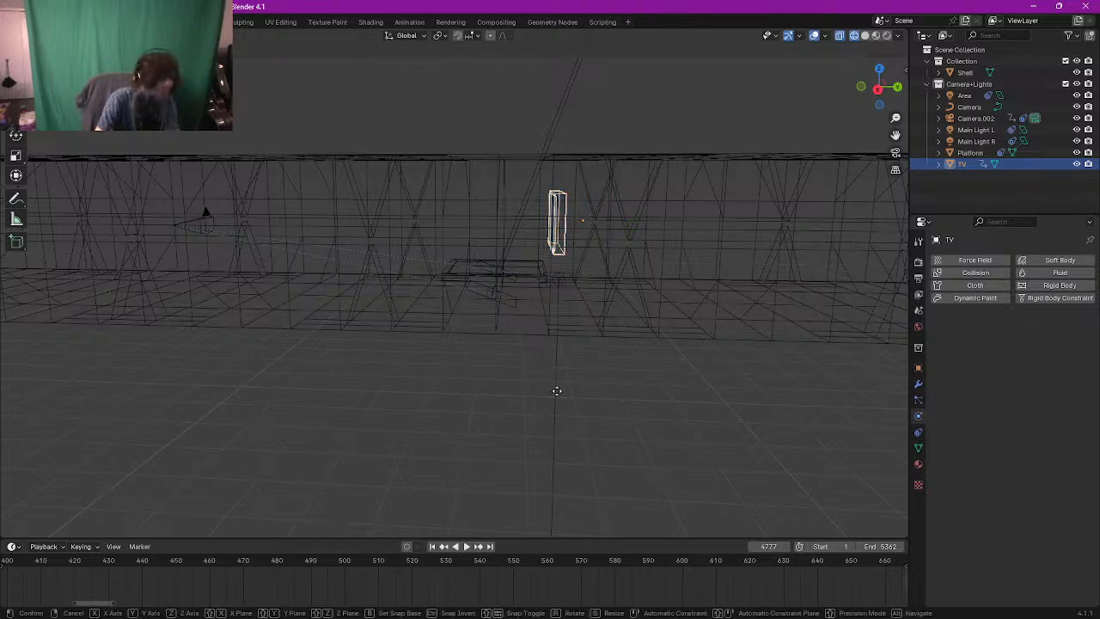
pyautogui.press('z')
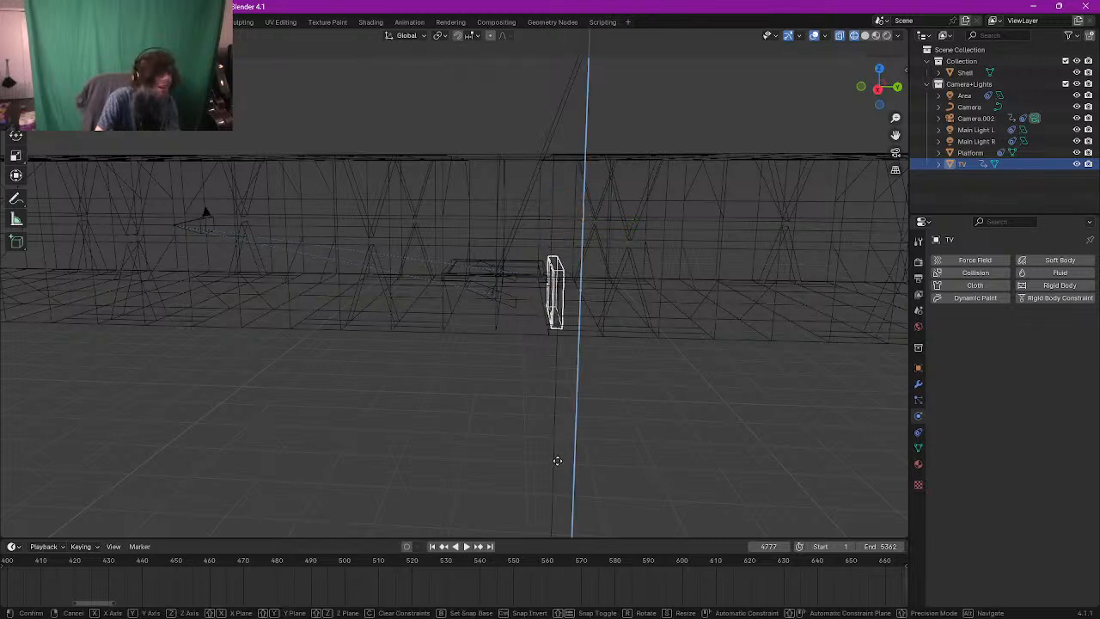
pyautogui.click(556, 460)
pyautogui.press('i')
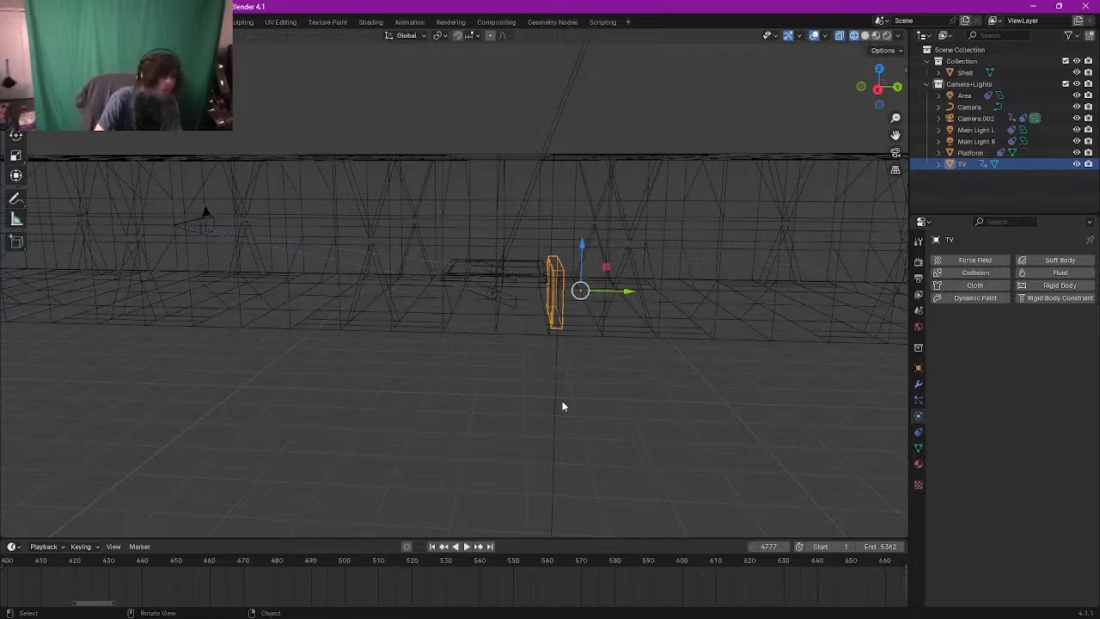
# Step: At frame 4786, tilt the TV about the X axis and lower it along the Z axis toward the tunnel floor
pyautogui.press('Right')
pyautogui.press('Right')
pyautogui.press('Right')
pyautogui.press('Right')
pyautogui.press('Right')
pyautogui.press('Right')
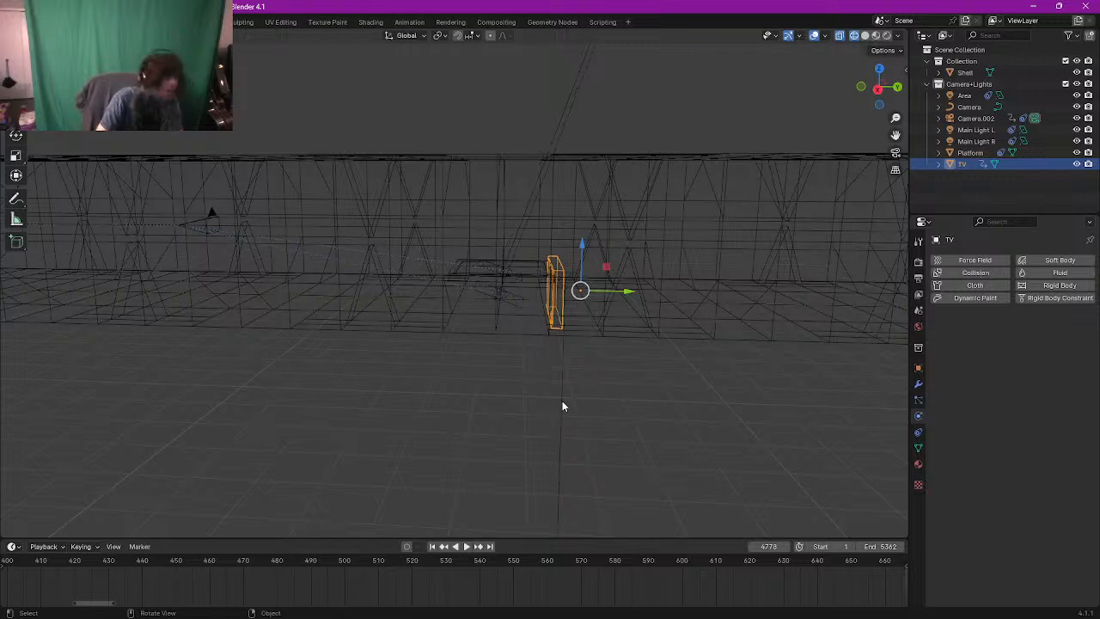
pyautogui.press('Right')
pyautogui.press('Right')
pyautogui.press('Right')
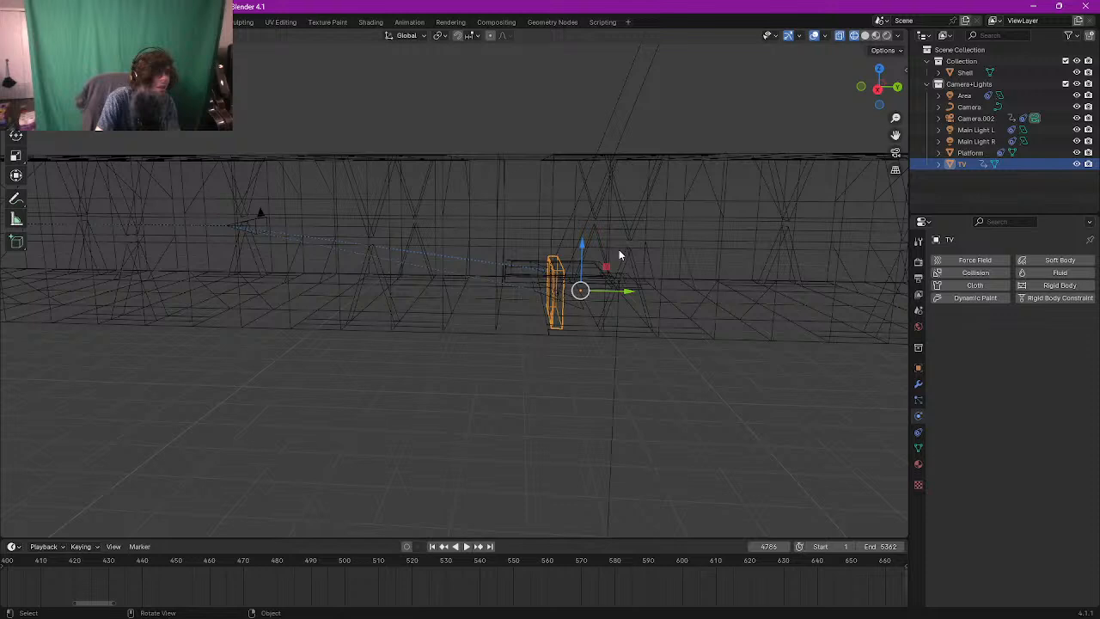
pyautogui.press('g')
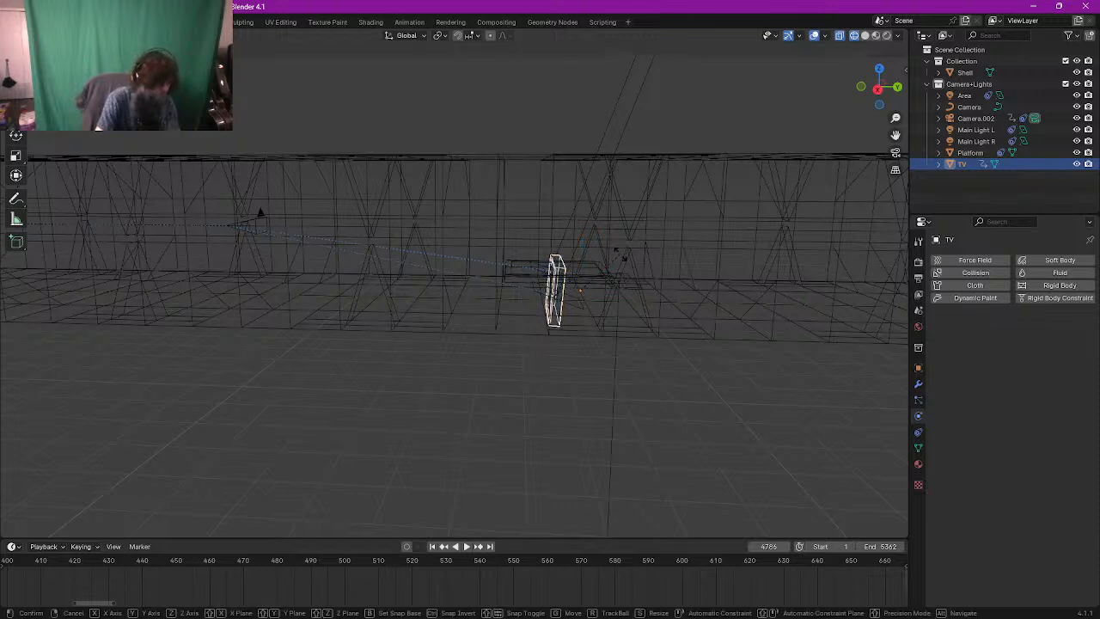
pyautogui.press('x')
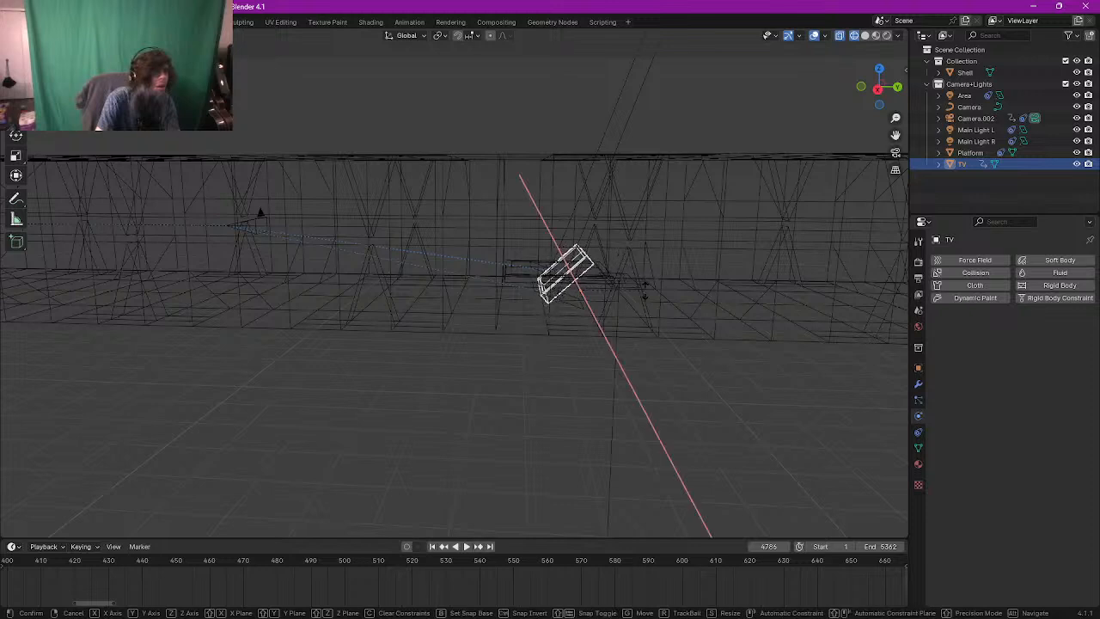
pyautogui.click(646, 296)
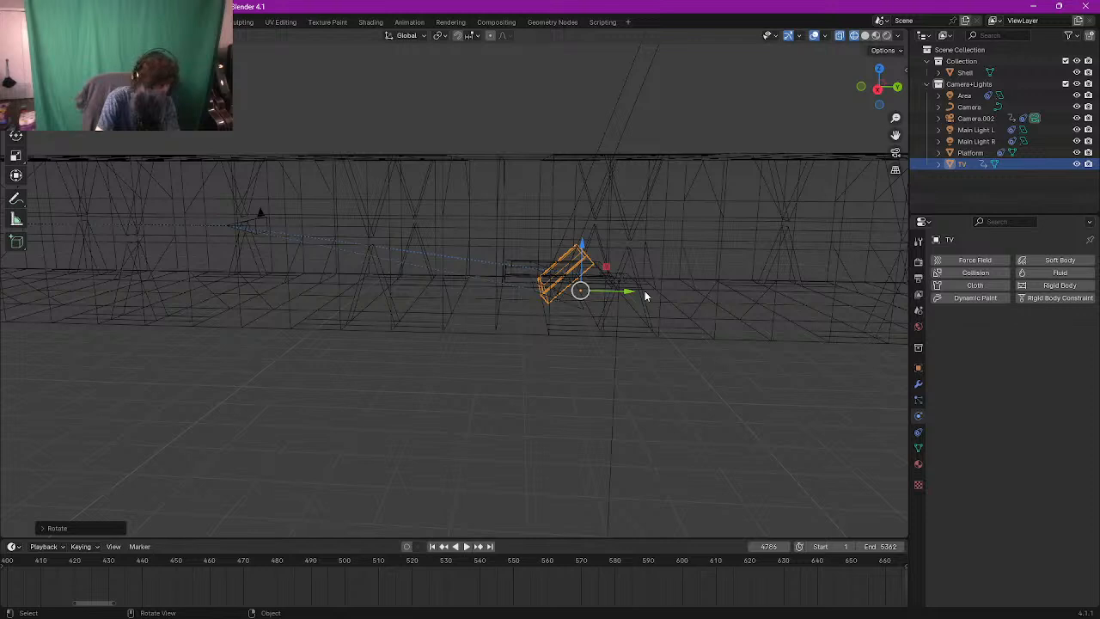
pyautogui.press('g')
pyautogui.press('z')
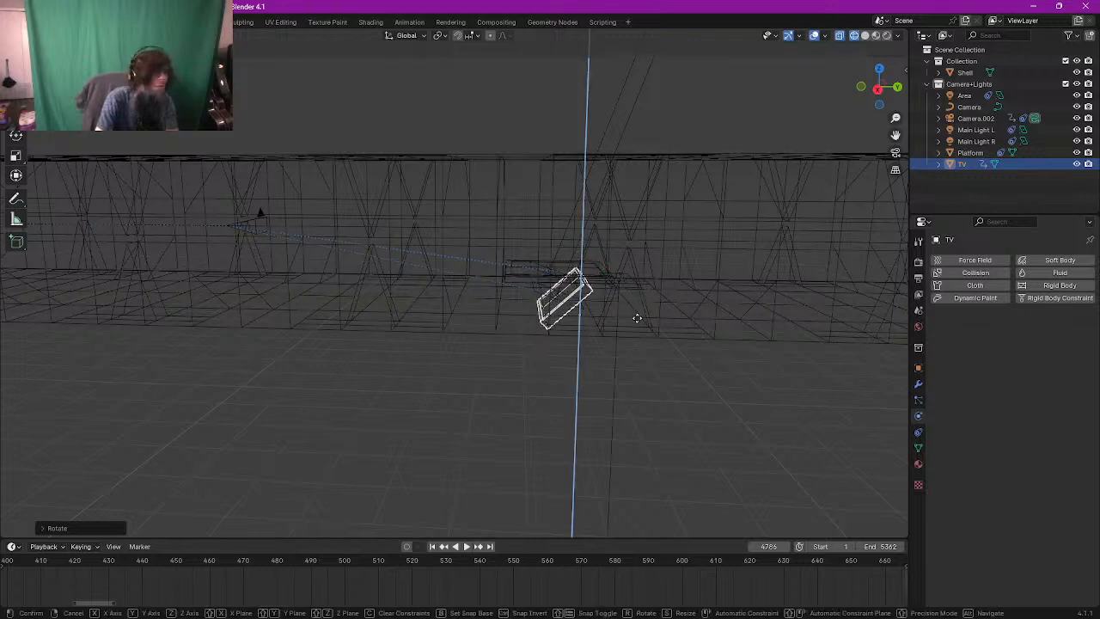
pyautogui.click(636, 316)
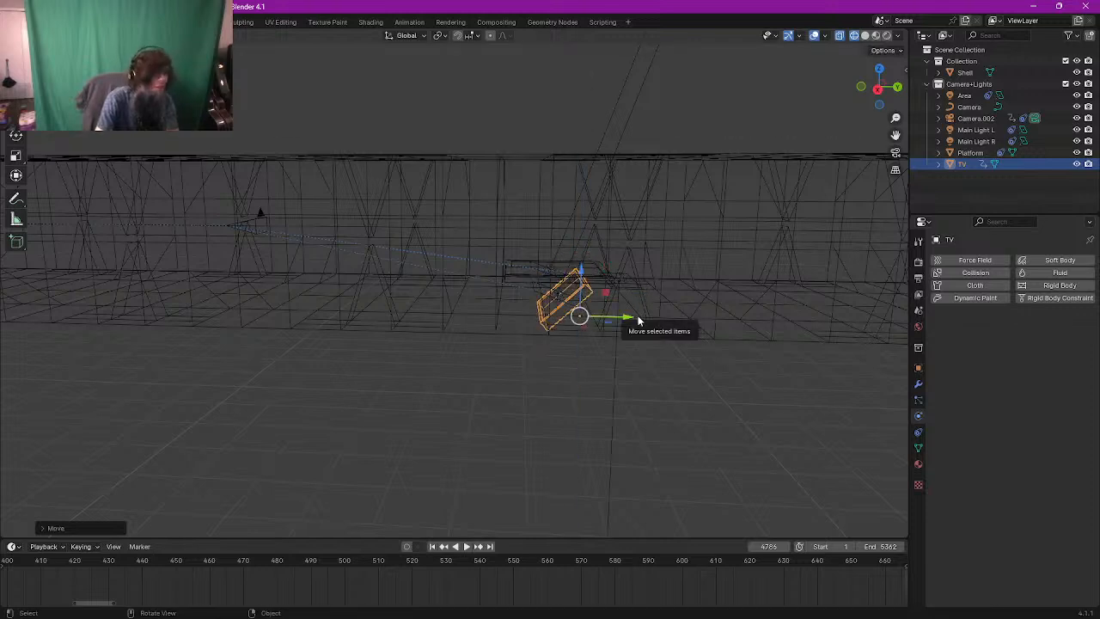
# Step: Tilt the TV further about the X axis and lower it slightly along the Z axis
pyautogui.press('g')
pyautogui.press('x')
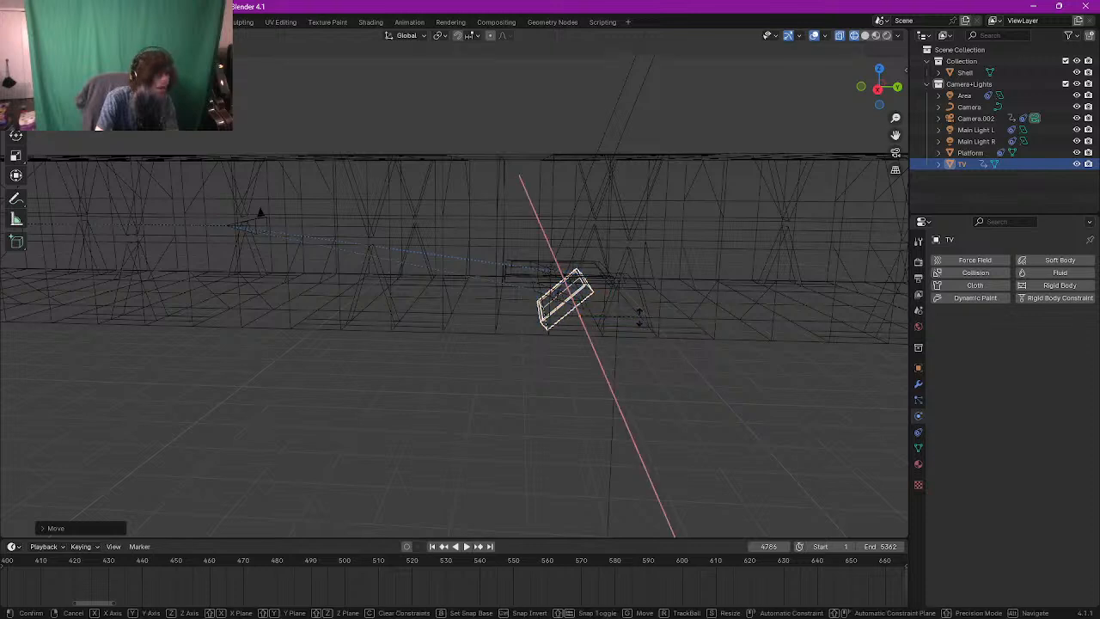
pyautogui.click(656, 334)
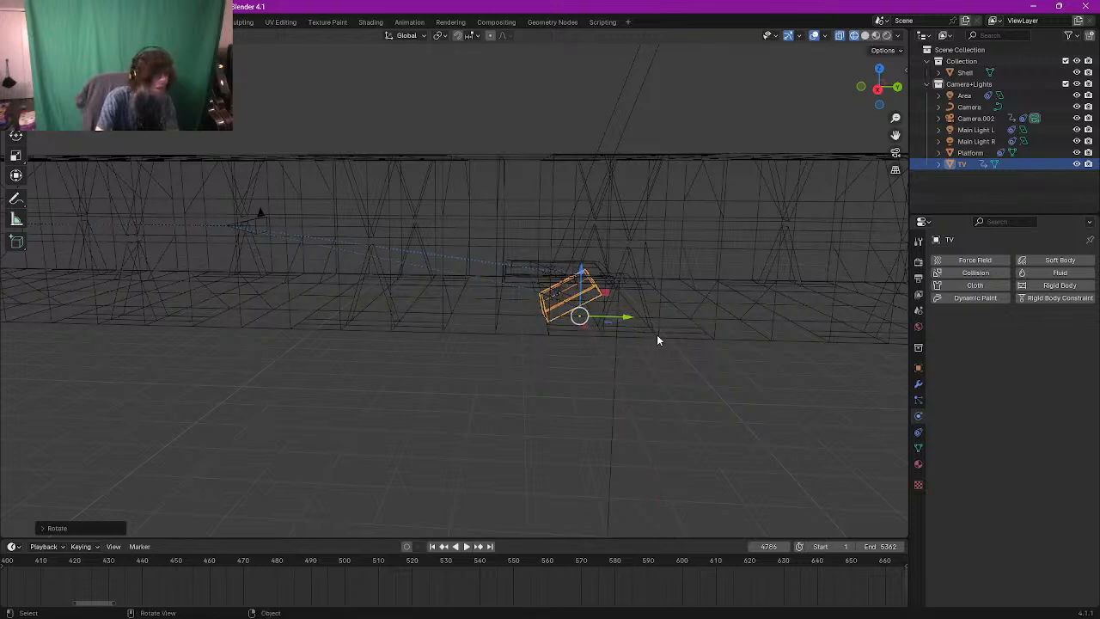
pyautogui.press('r')
pyautogui.press('z')
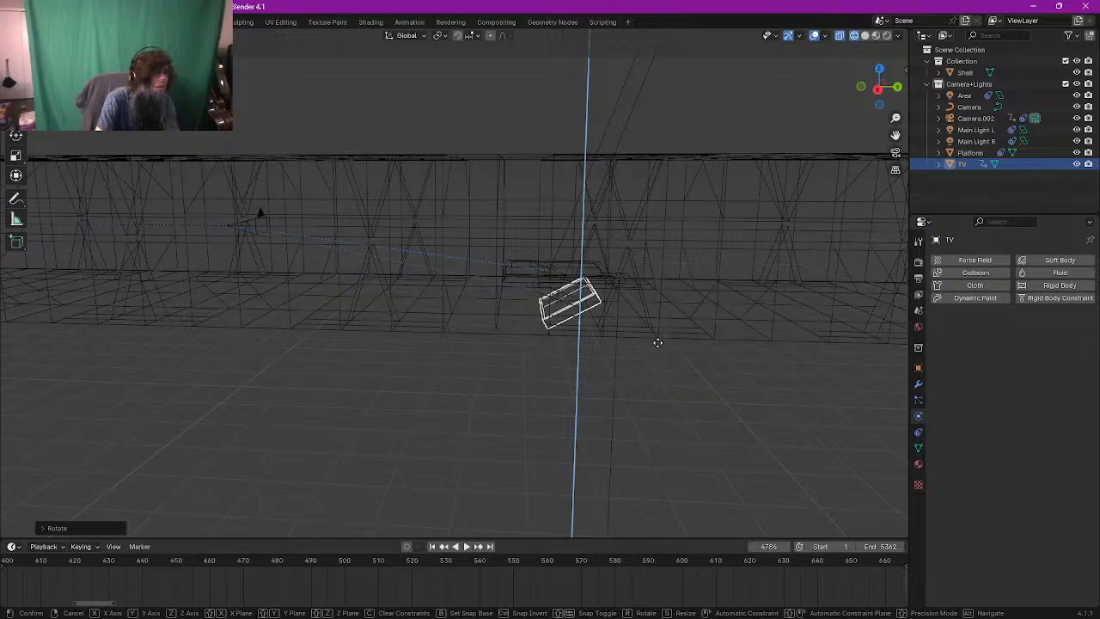
pyautogui.rightClick(659, 345)
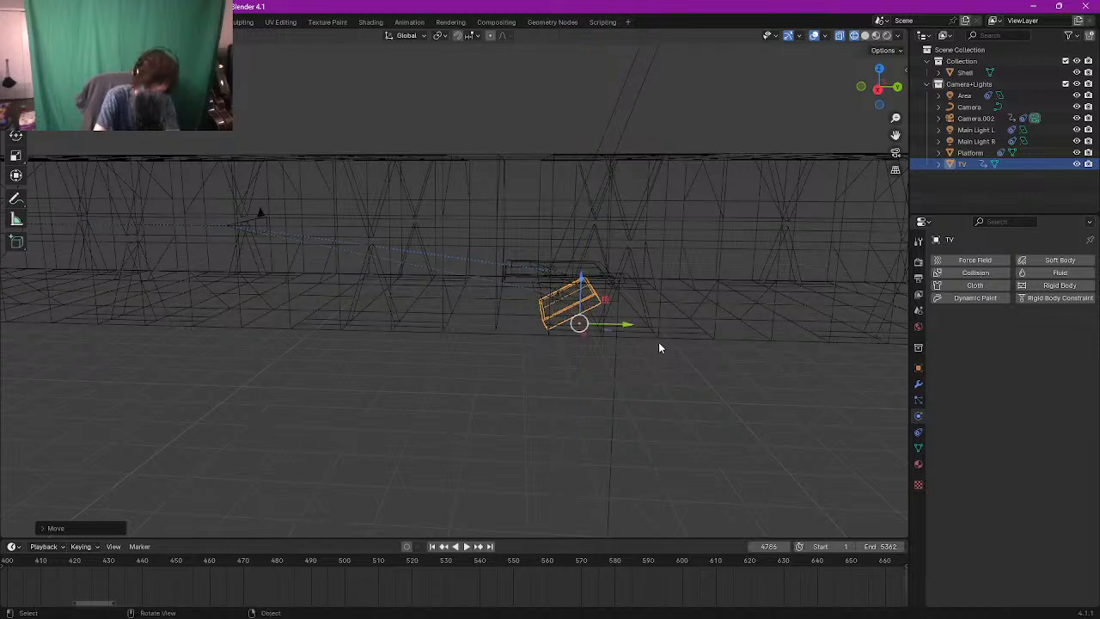
# Step: At frame 4804, rotate the TV about the X axis to lie flat and lower it along the Z axis onto the tunnel floor
pyautogui.press('space')
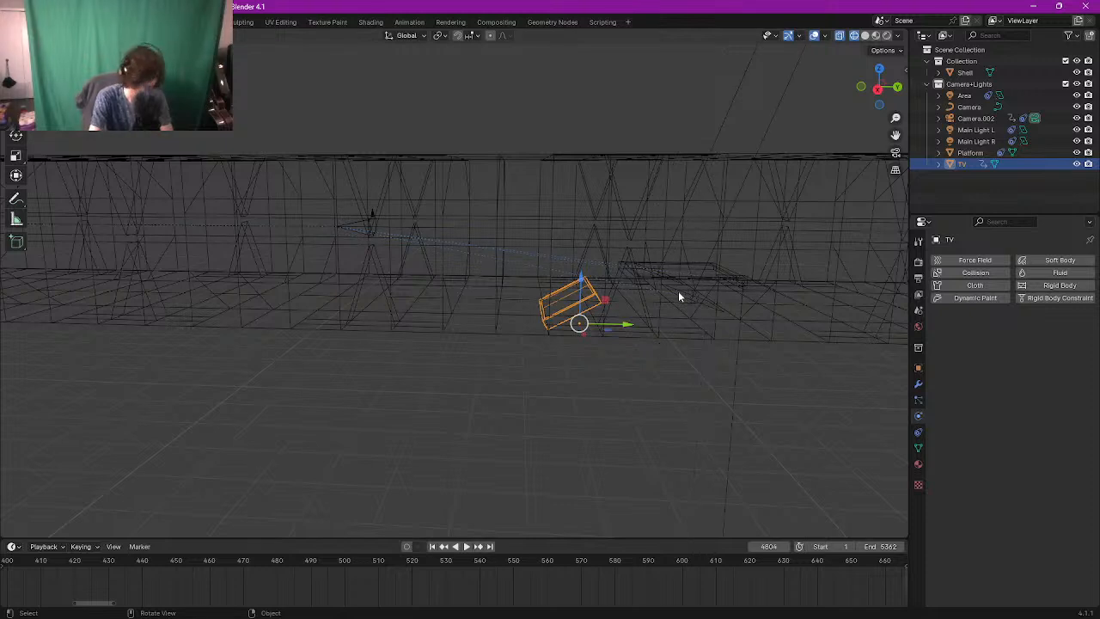
pyautogui.press('r')
pyautogui.press('x')
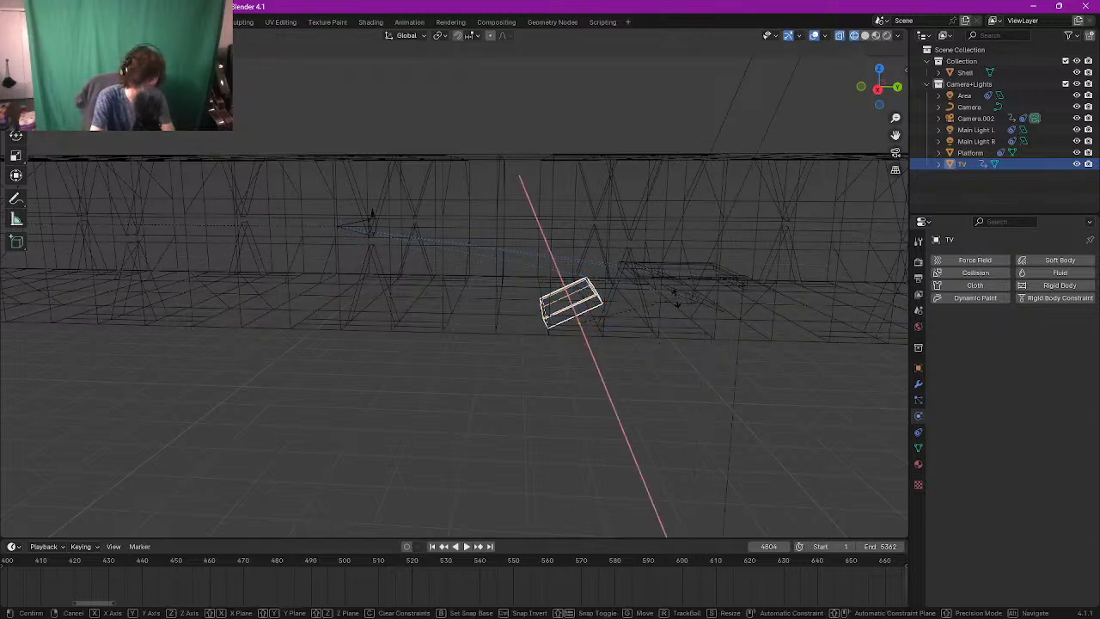
pyautogui.click(698, 353)
pyautogui.press('g')
pyautogui.press('z')
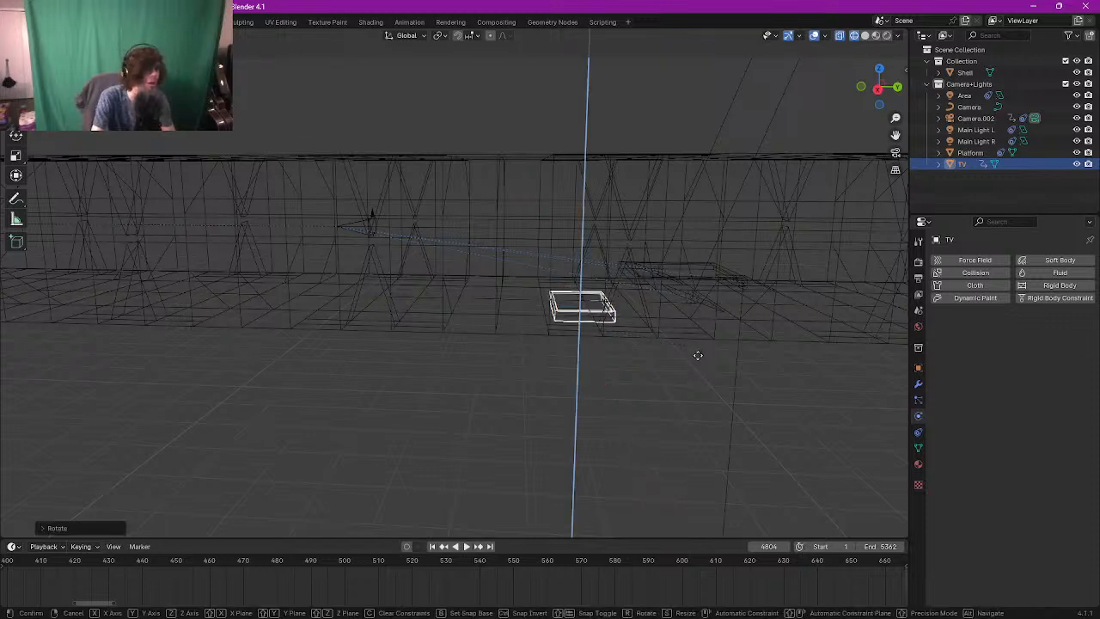
pyautogui.click(697, 361)
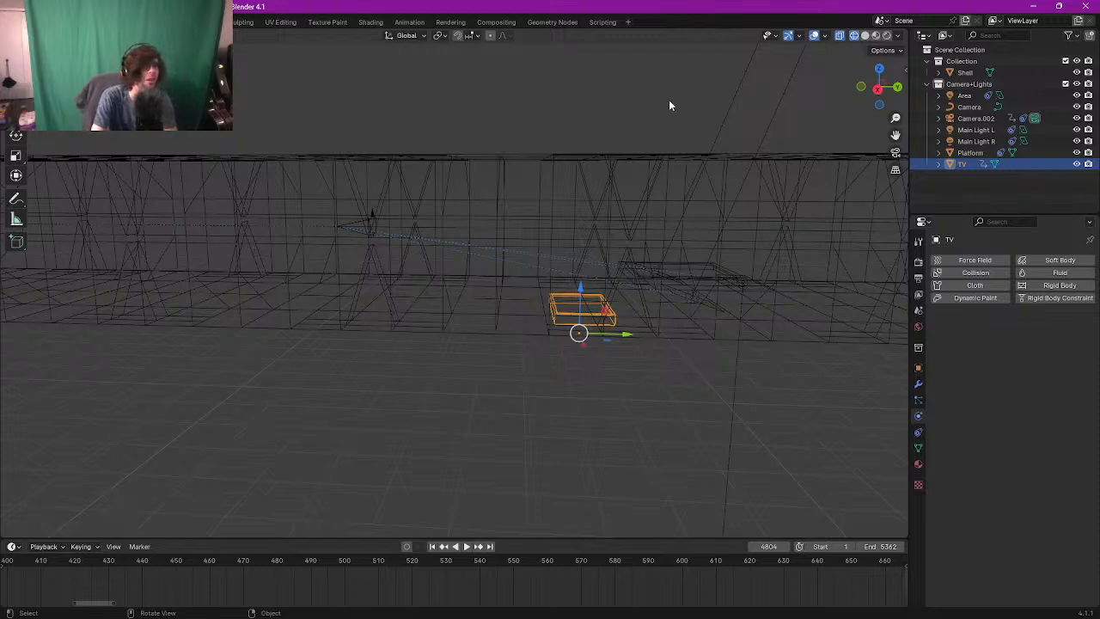
# Step: Show the rendered scene through the camera and go to frame 4762
pyautogui.click(432, 547)
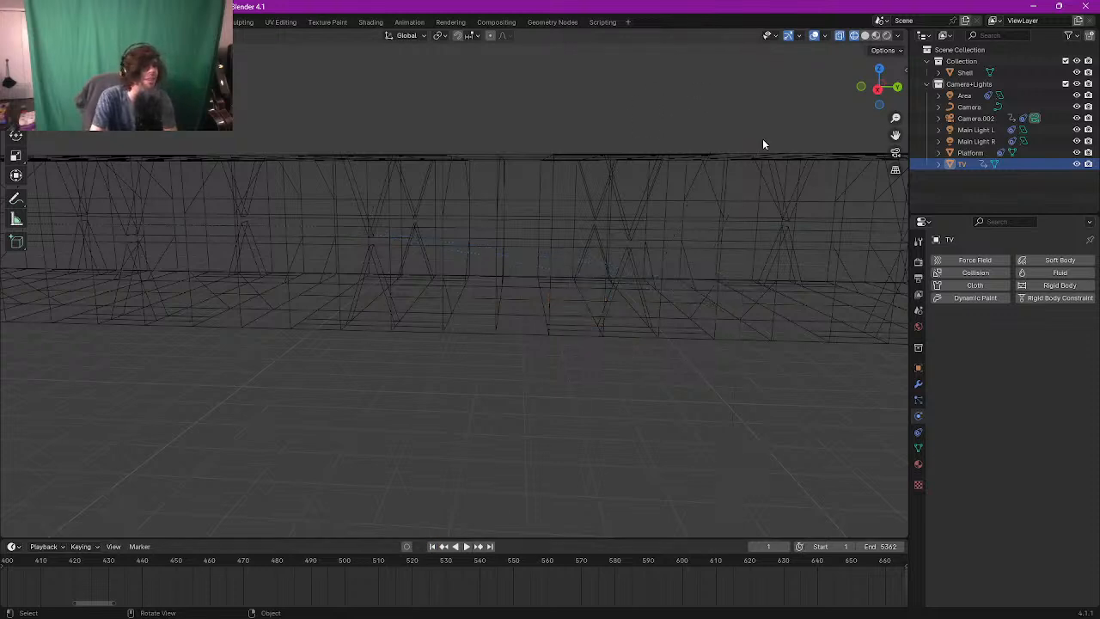
pyautogui.click(888, 36)
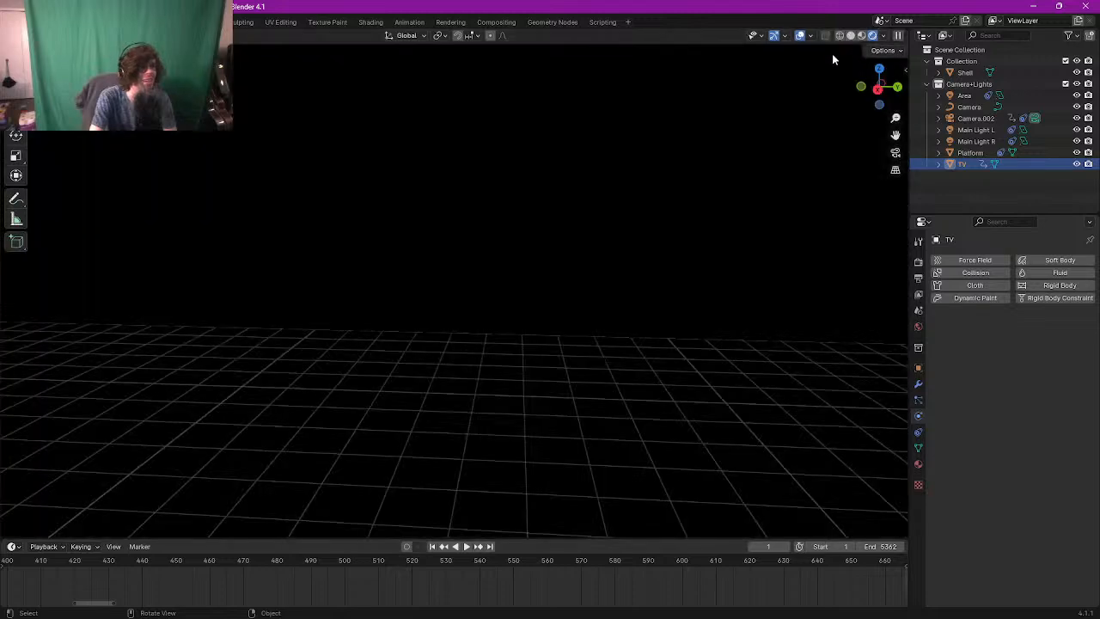
pyautogui.press('KP_0')
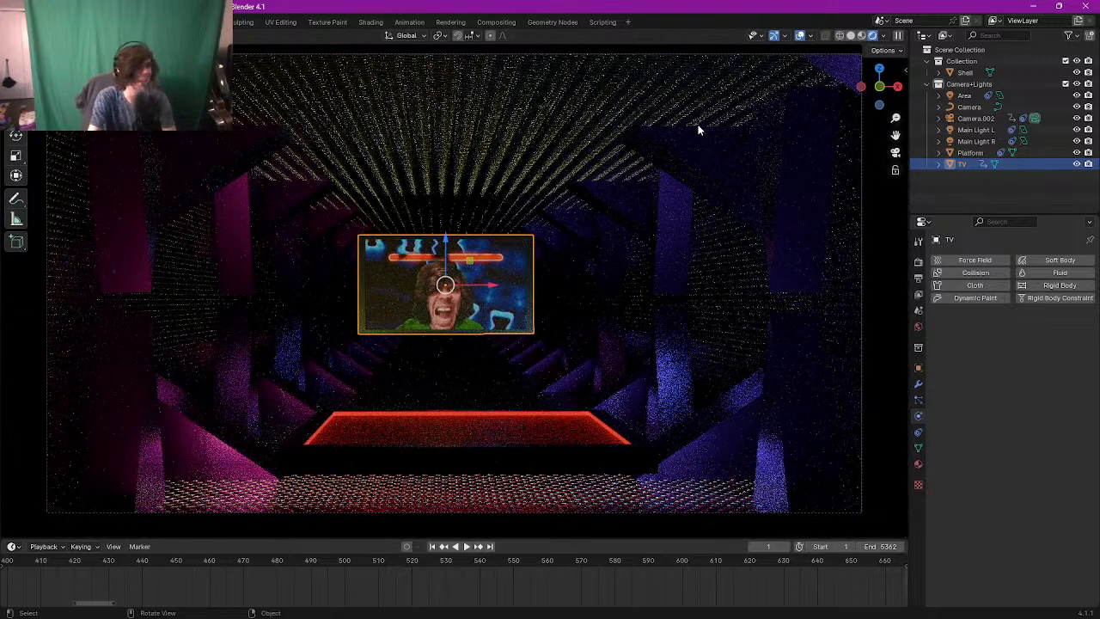
pyautogui.click(769, 547)
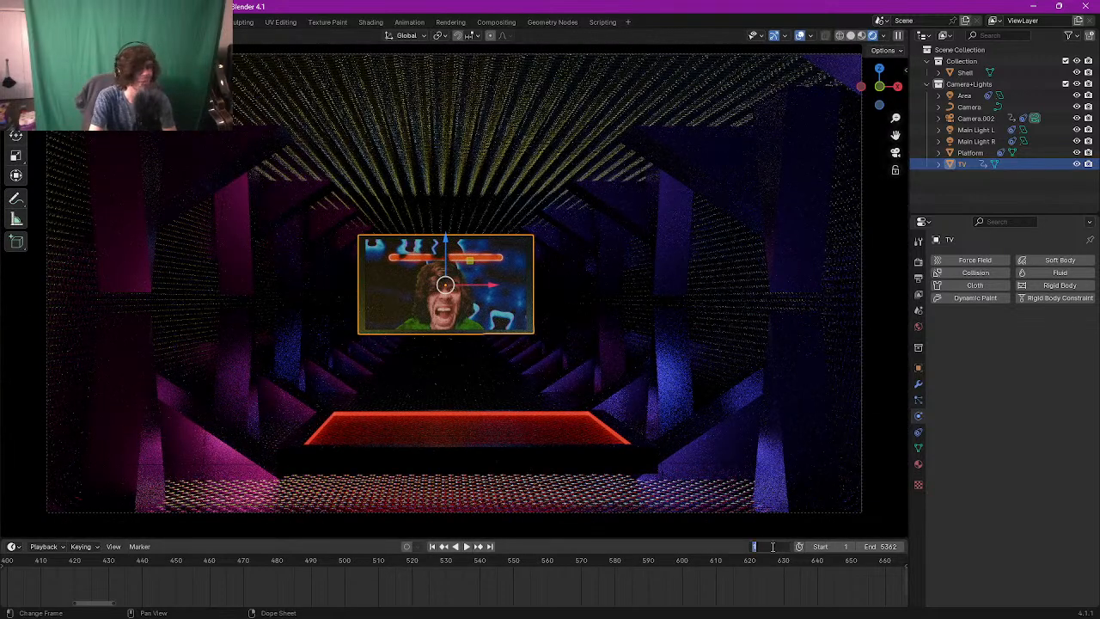
pyautogui.write('4762')
pyautogui.press('Return')
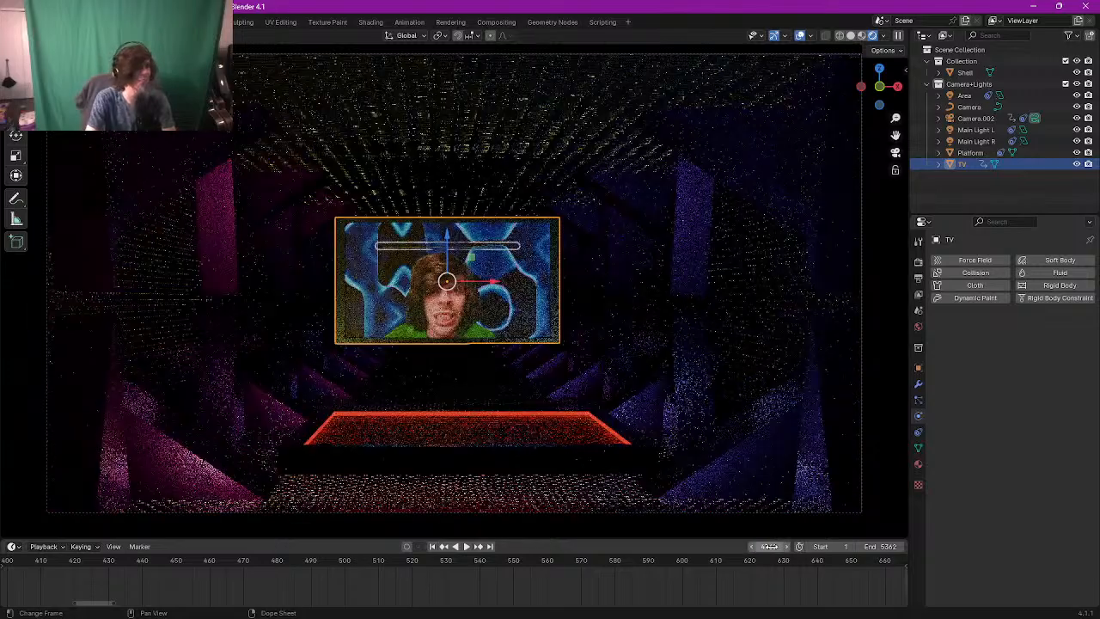
# Step: Step frame by frame up to frame 4798 to examine the TV's fall in the rendered camera view
pyautogui.press('Right')
pyautogui.press('Right')
pyautogui.press('Right')
pyautogui.press('Right')
pyautogui.press('Right')
pyautogui.press('Right')
pyautogui.press('Right')
pyautogui.press('Right')
pyautogui.press('Right')
pyautogui.press('Right')
pyautogui.press('Right')
pyautogui.press('Right')
pyautogui.press('Right')
pyautogui.press('Right')
pyautogui.press('Right')
pyautogui.press('Right')
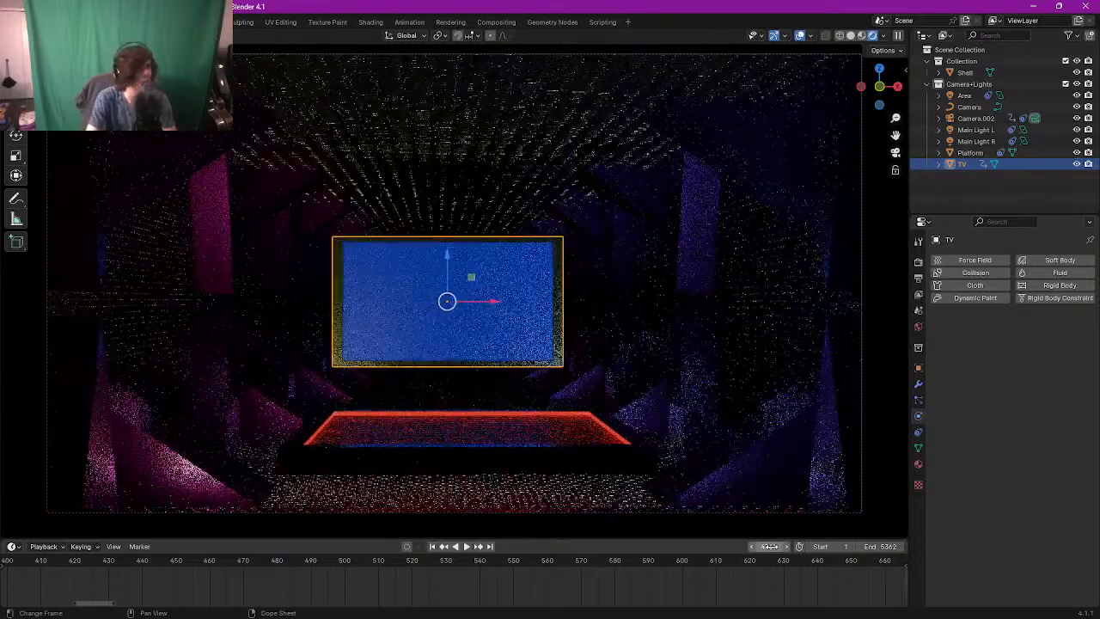
pyautogui.press('Right')
pyautogui.press('Right')
pyautogui.press('Right')
pyautogui.press('Right')
pyautogui.press('Right')
pyautogui.press('Right')
pyautogui.press('Right')
pyautogui.press('Right')
pyautogui.press('Right')
pyautogui.press('Right')
pyautogui.press('Right')
pyautogui.press('Right')
pyautogui.press('Right')
pyautogui.press('Right')
pyautogui.press('Right')
pyautogui.press('Right')
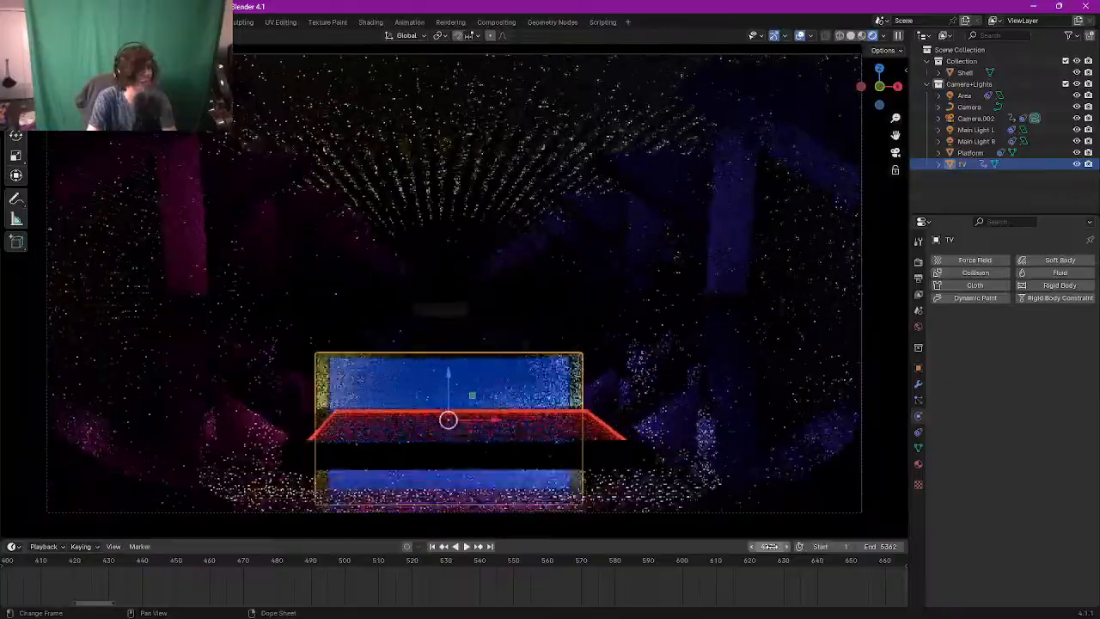
pyautogui.press('Right')
pyautogui.press('Right')
pyautogui.press('Right')
pyautogui.press('Right')
pyautogui.press('Right')
pyautogui.press('Right')
pyautogui.press('Right')
pyautogui.press('Right')
pyautogui.press('Right')
pyautogui.press('Right')
pyautogui.press('Right')
pyautogui.press('Right')
pyautogui.press('Right')
pyautogui.press('Right')
pyautogui.press('Right')
pyautogui.press('Right')
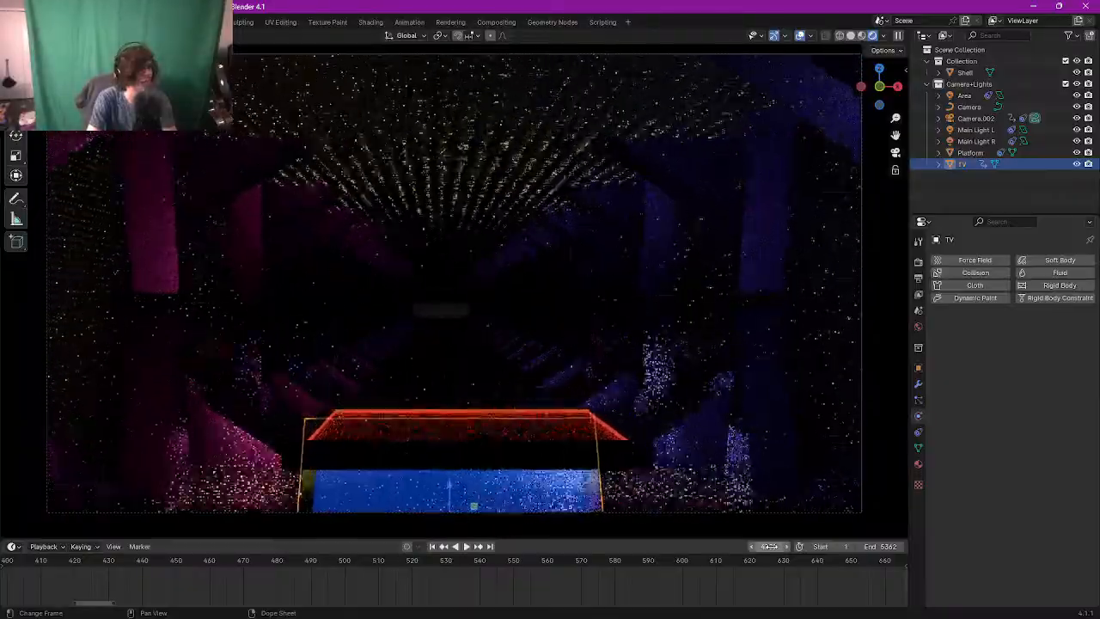
pyautogui.press('Right')
pyautogui.press('Right')
pyautogui.press('Right')
pyautogui.press('Right')
pyautogui.press('Right')
pyautogui.press('Right')
pyautogui.press('Right')
pyautogui.press('Right')
pyautogui.press('Right')
pyautogui.press('Right')
pyautogui.press('Right')
pyautogui.press('Right')
pyautogui.press('Right')
pyautogui.press('Right')
pyautogui.press('Right')
pyautogui.press('Right')
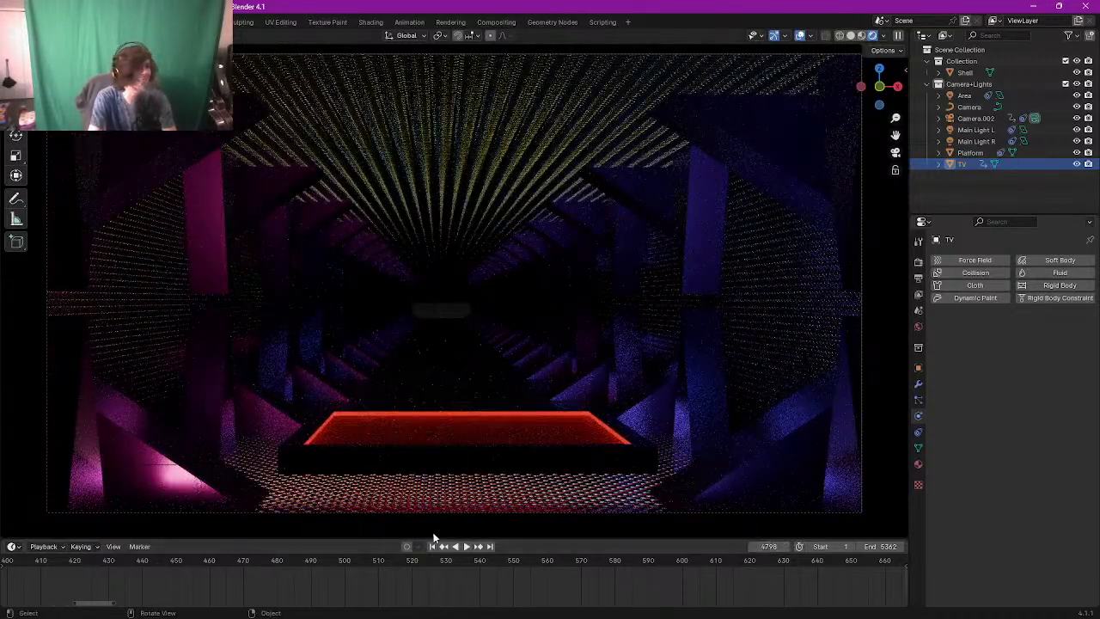
# Step: Switch the viewport to solid shading, preview the animation from the start, and return to frame 1
pyautogui.click(850, 36)
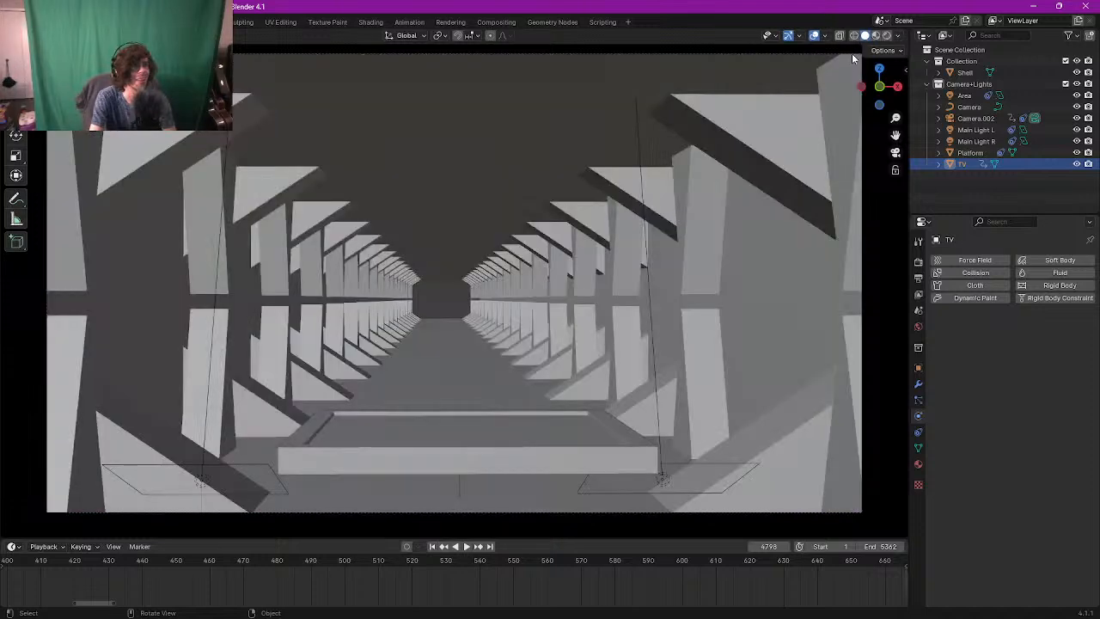
pyautogui.click(432, 546)
pyautogui.press('space')
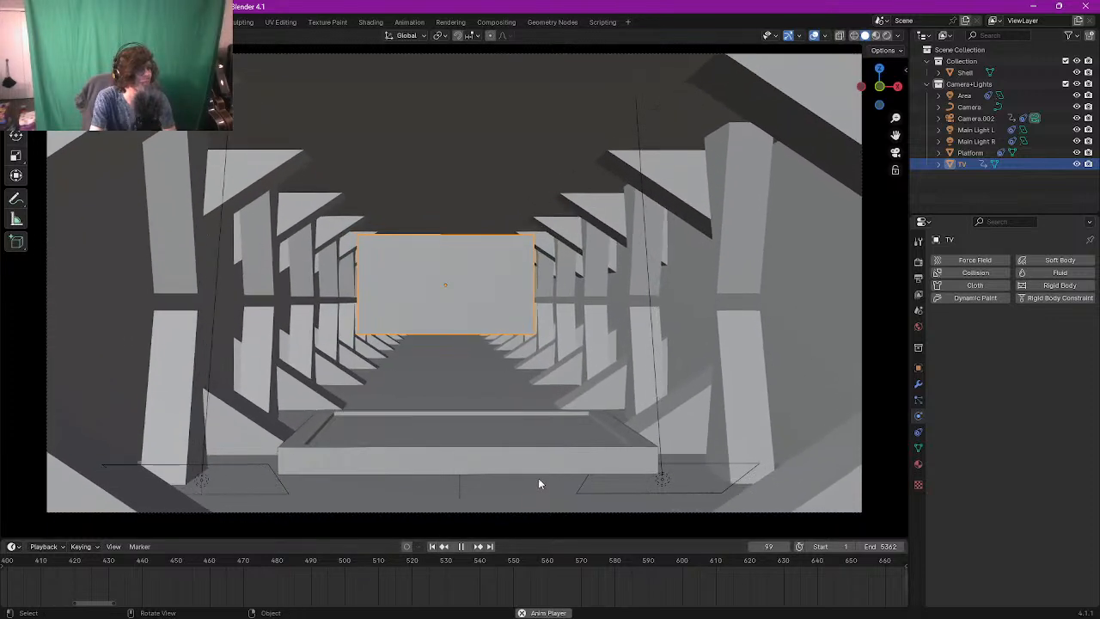
pyautogui.press('space')
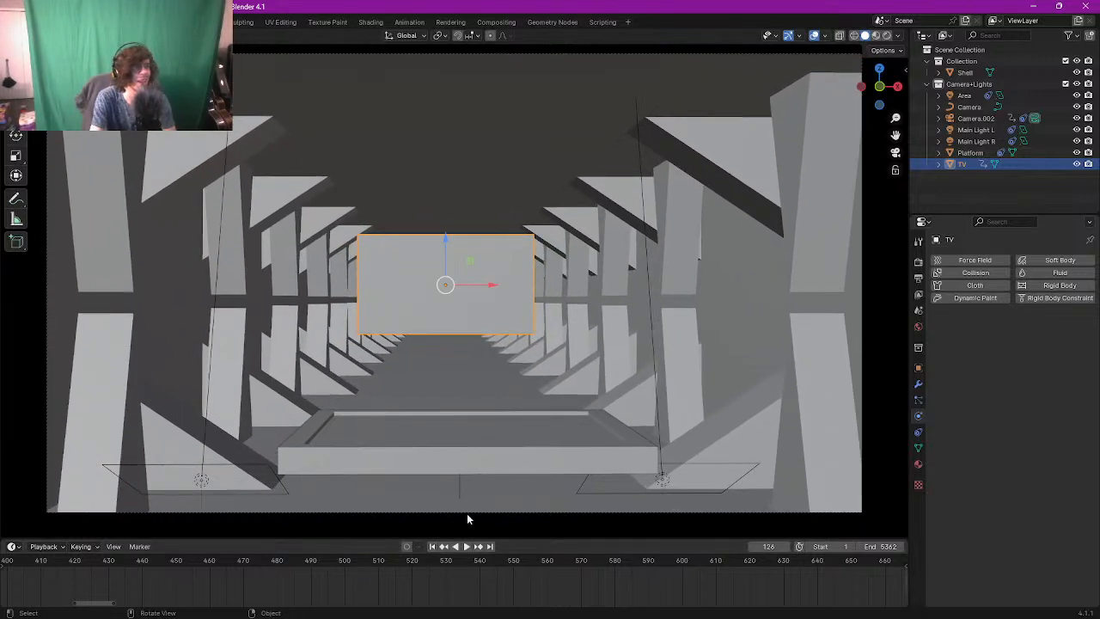
pyautogui.click(434, 548)
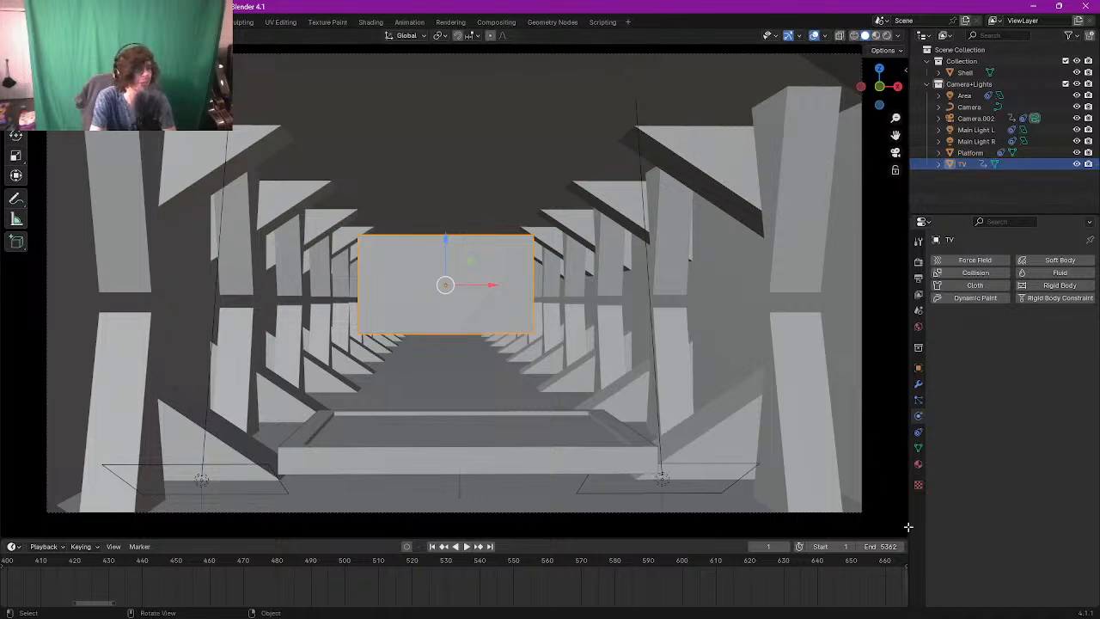
# Step: Split the 3D viewport into upper and lower areas and turn the lower one into a Graph Editor
pyautogui.moveTo(908, 527); pyautogui.dragTo(880, 287)
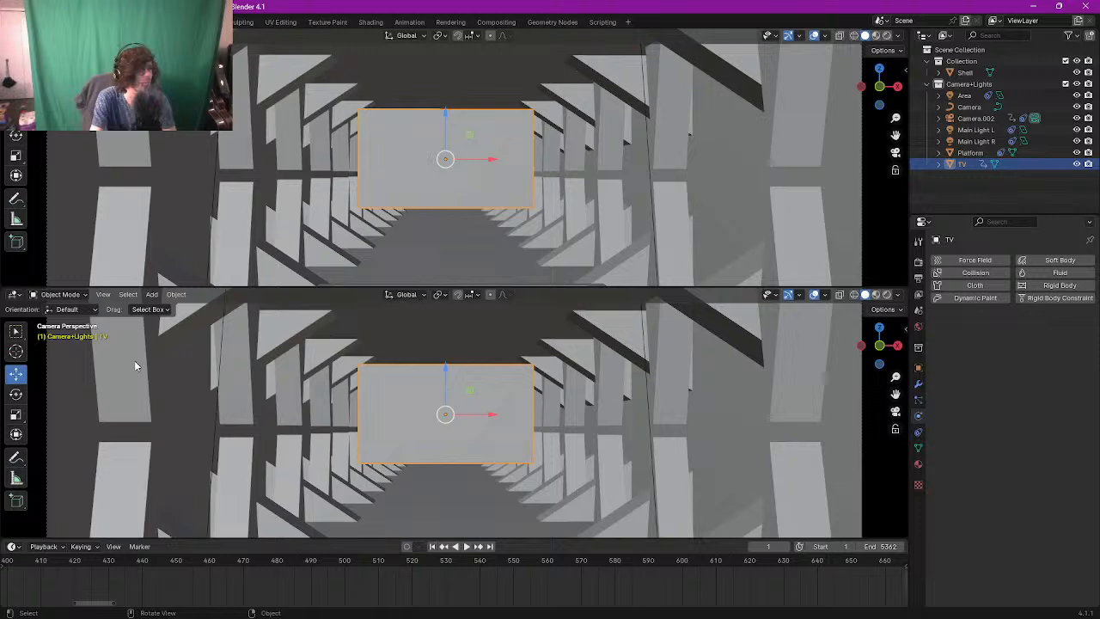
pyautogui.moveTo(306, 286); pyautogui.dragTo(238, 319)
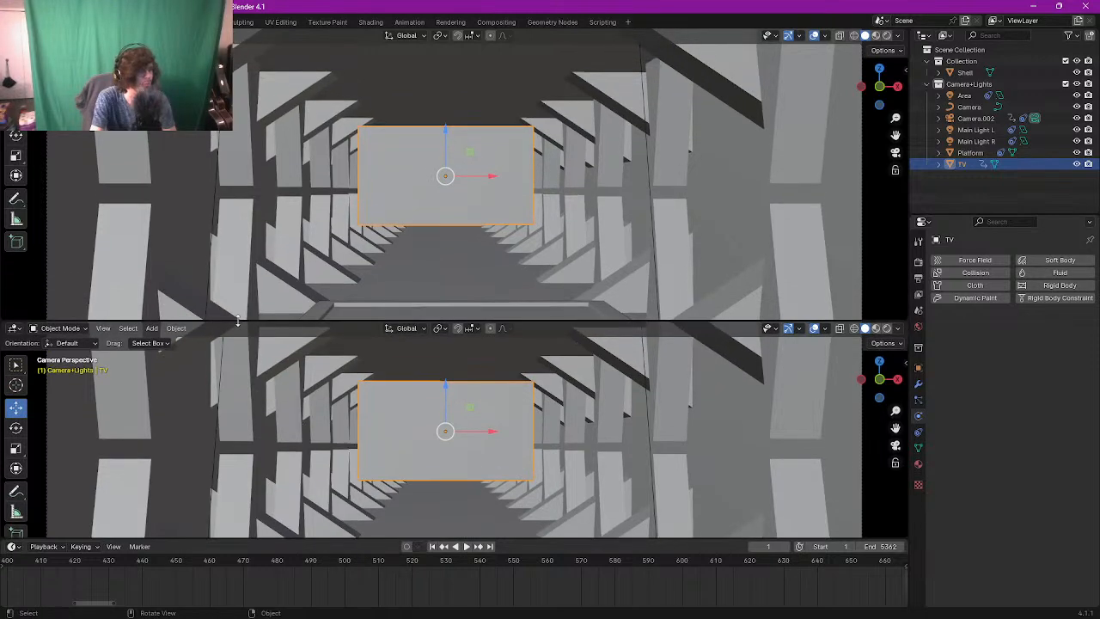
pyautogui.click(59, 328)
pyautogui.click(16, 328)
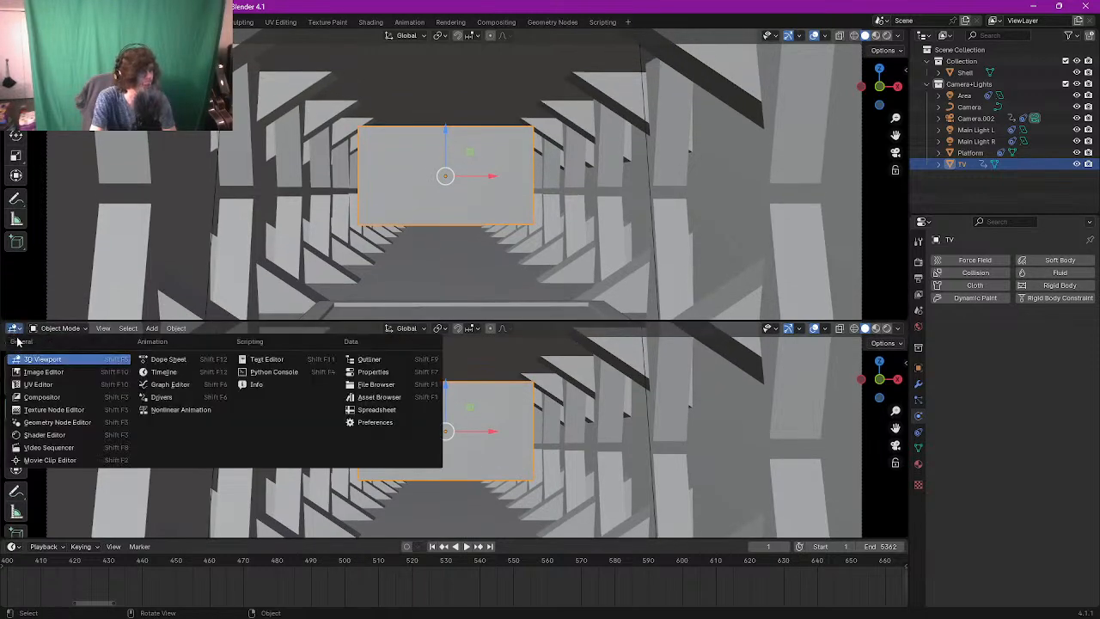
pyautogui.click(165, 385)
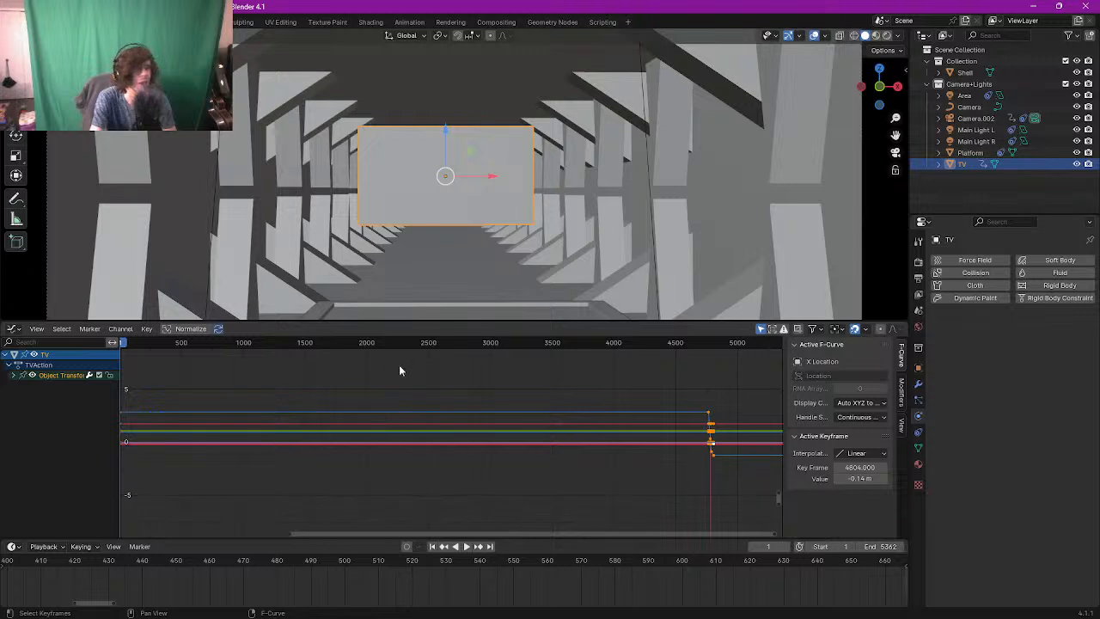
# Step: Expand the TV's transform channels and add a Noise modifier to its Y Euler Rotation curve
pyautogui.moveTo(399, 370); pyautogui.dragTo(532, 384, button='middle')
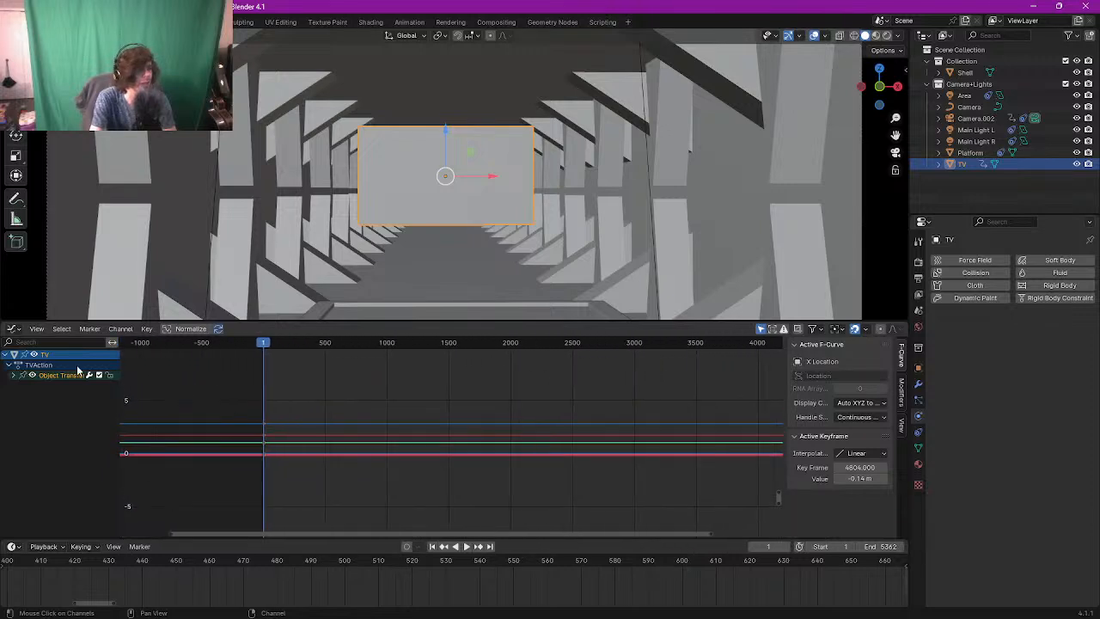
pyautogui.click(14, 374)
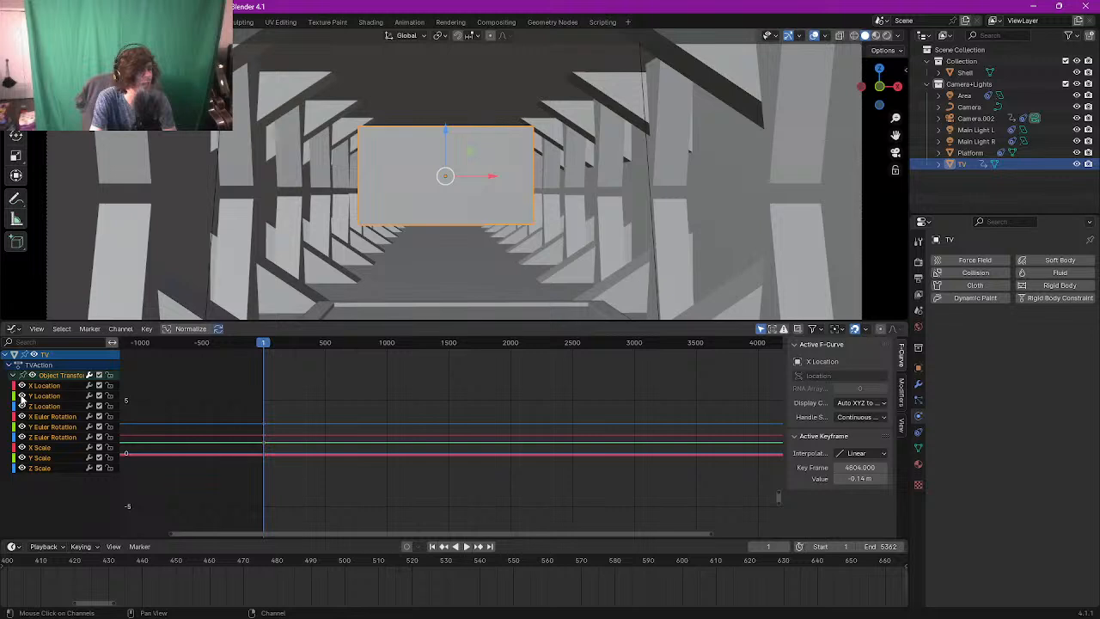
pyautogui.click(54, 427)
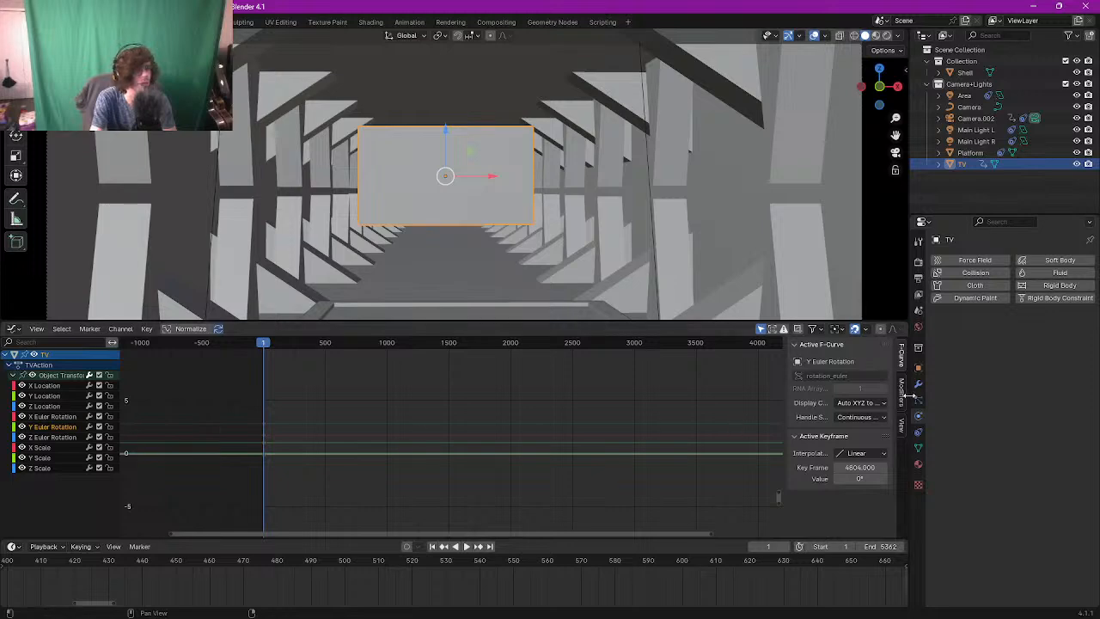
pyautogui.click(901, 397)
pyautogui.click(834, 350)
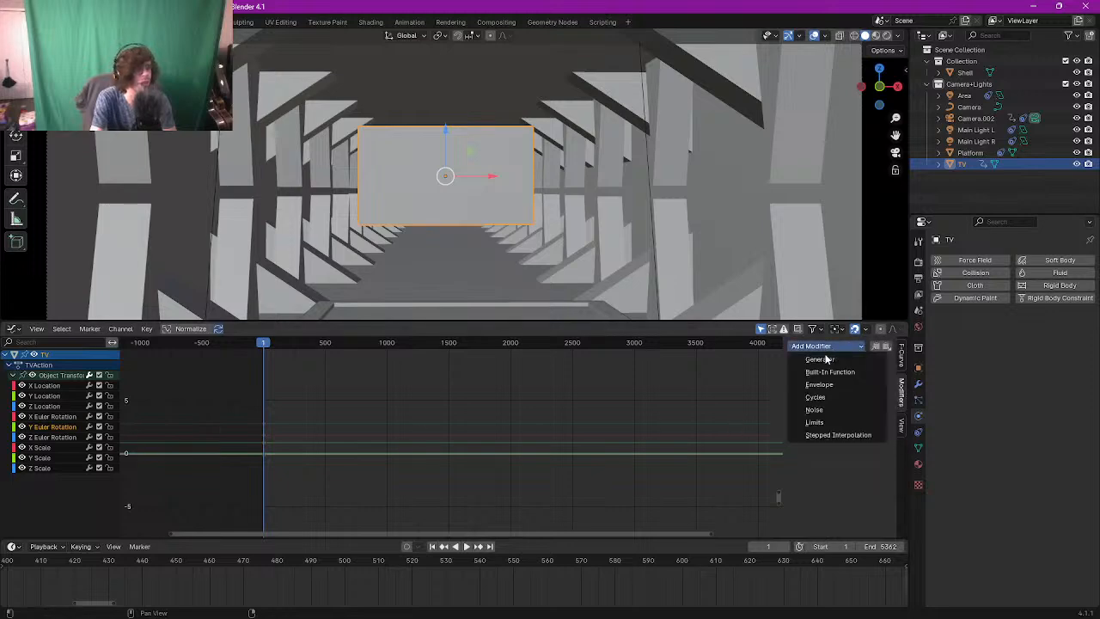
pyautogui.click(821, 410)
# Step: Set the Y Euler Rotation noise to scale 100 and strength 0.2, and preview the TV's wobble
pyautogui.click(858, 396)
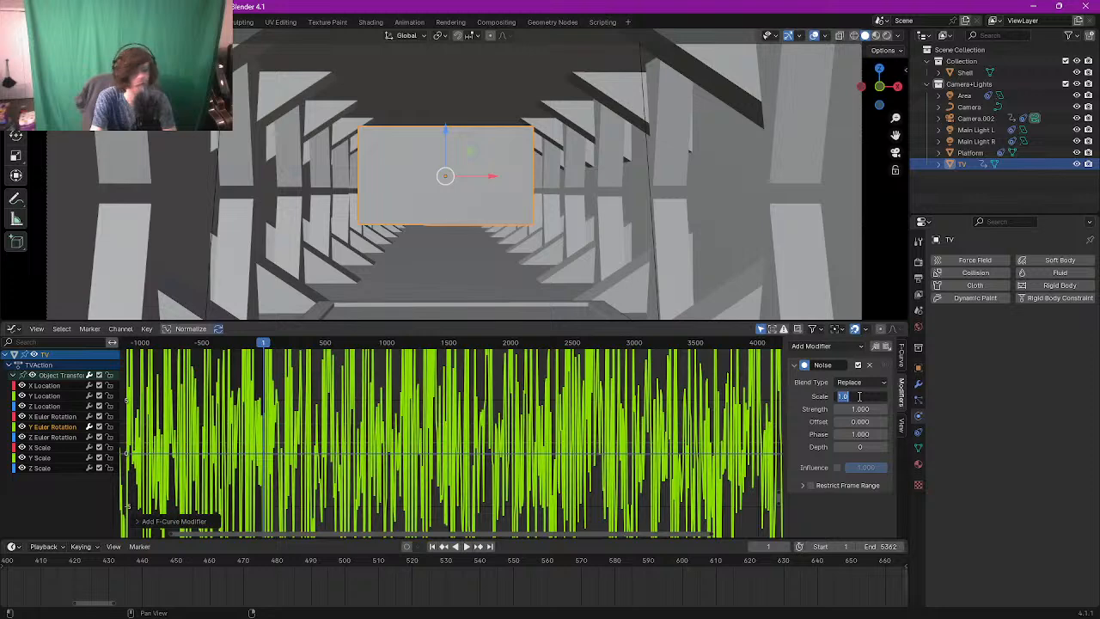
pyautogui.write('100')
pyautogui.press('Return')
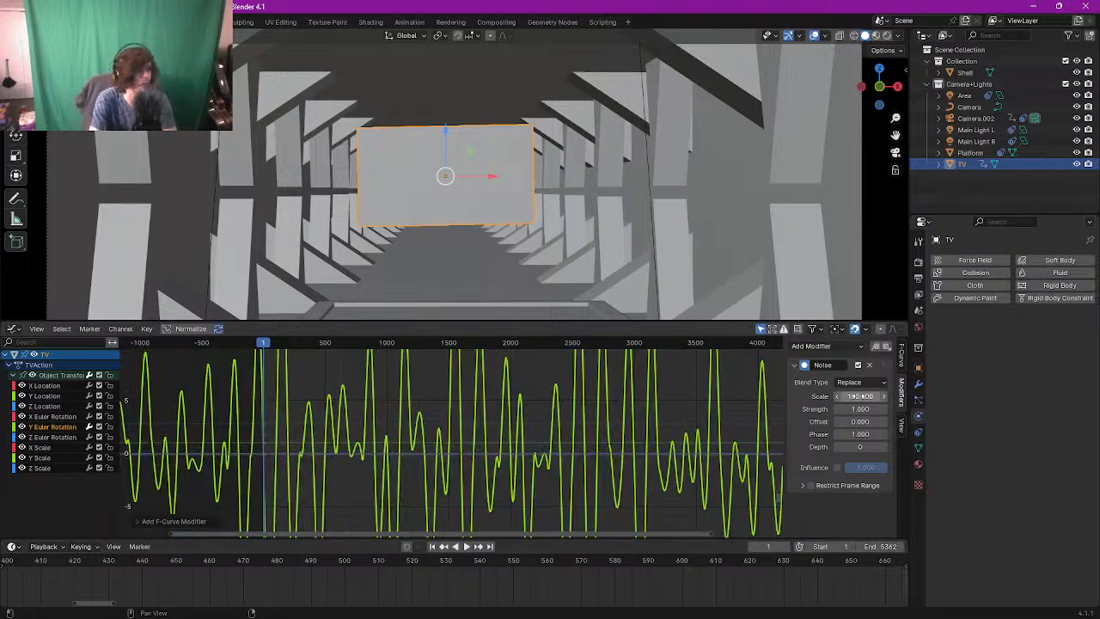
pyautogui.click(864, 408)
pyautogui.write('0.3')
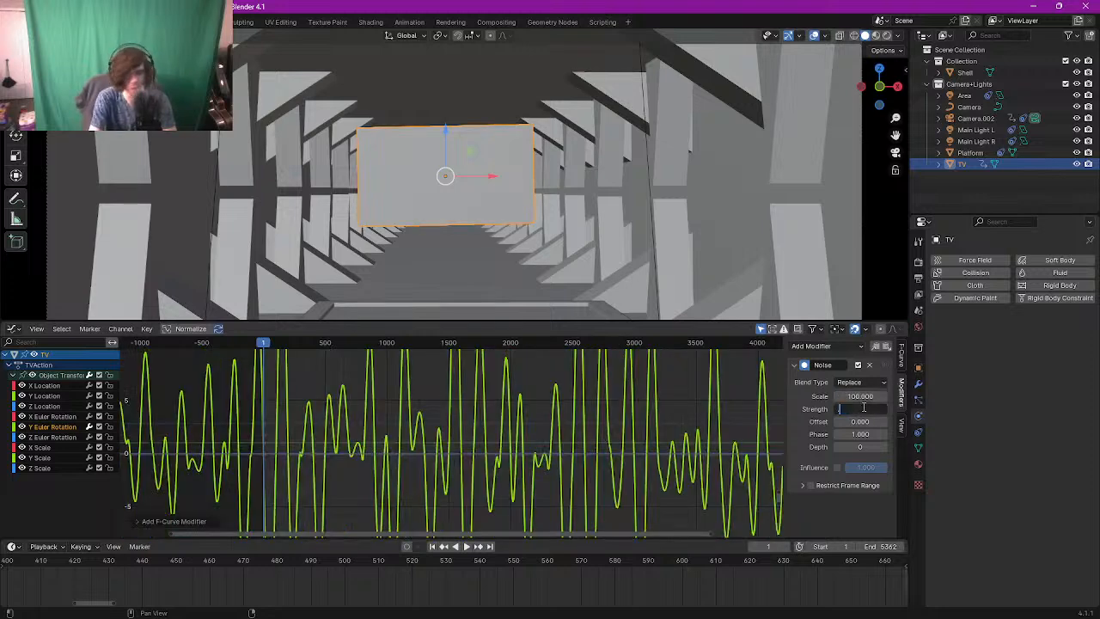
pyautogui.press('Return')
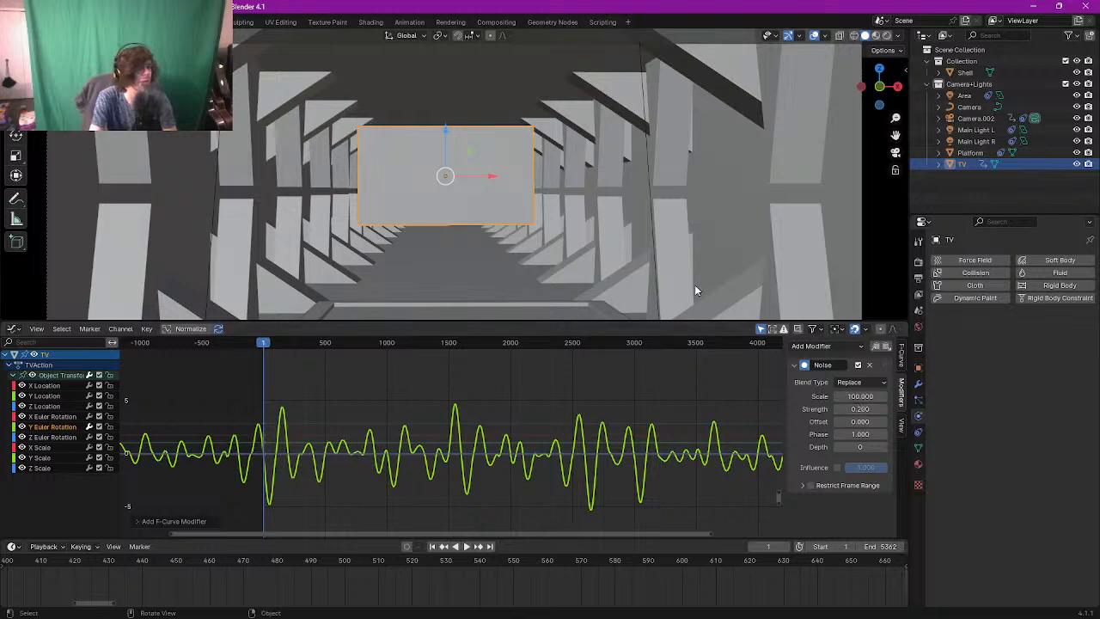
pyautogui.press('space')
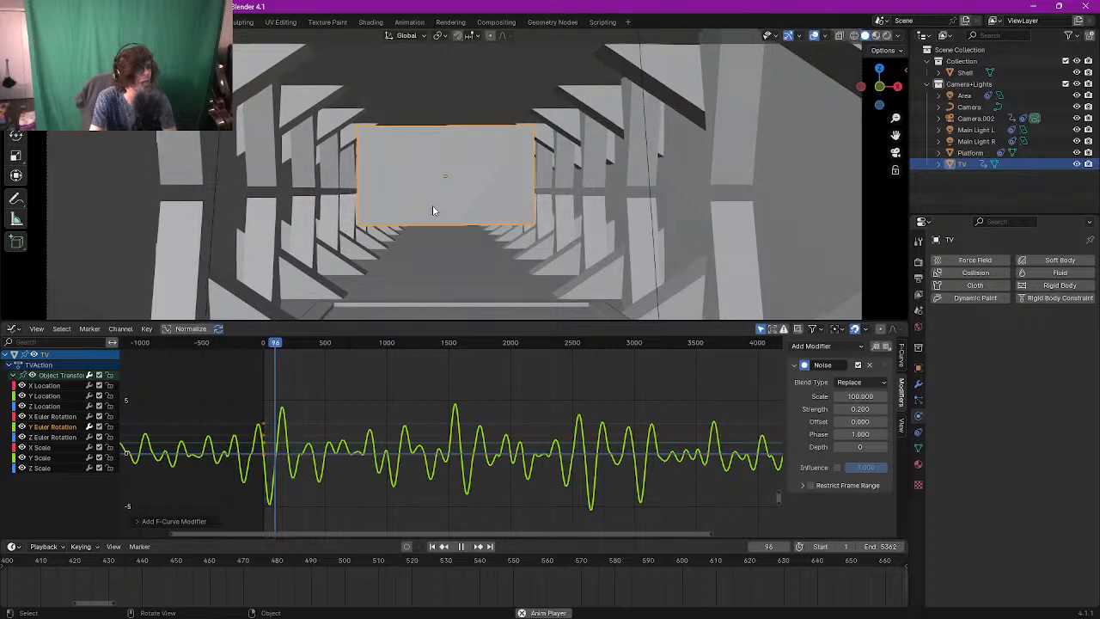
pyautogui.press('space')
# Step: Set the Y Euler Rotation noise to scale 25 and strength 0.1 while previewing the animation
pyautogui.click(864, 397)
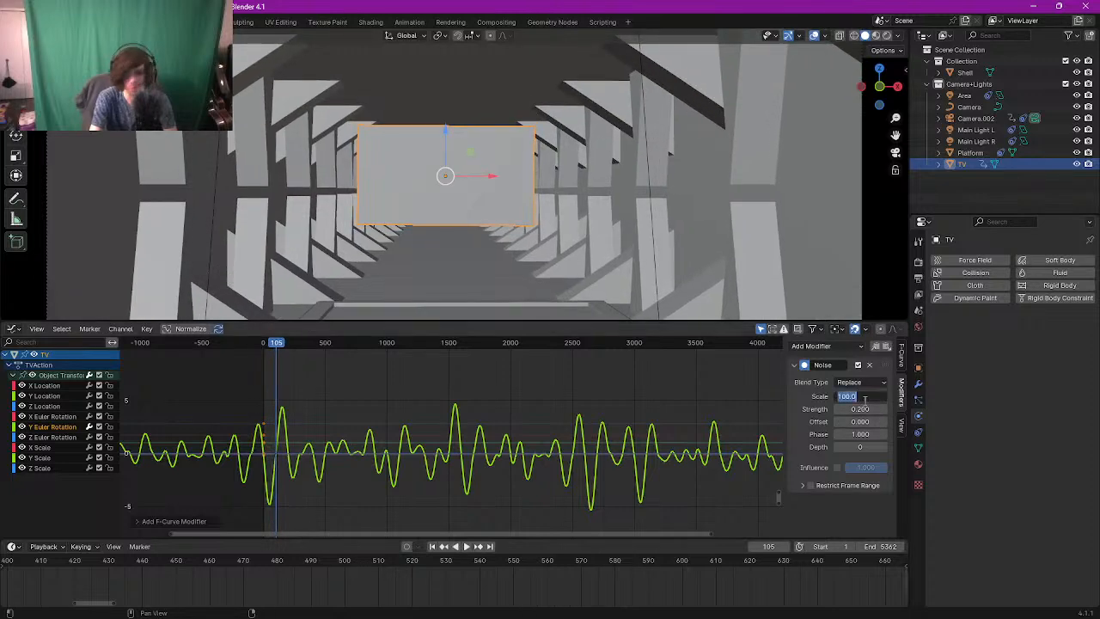
pyautogui.write('25')
pyautogui.press('Return')
pyautogui.press('space')
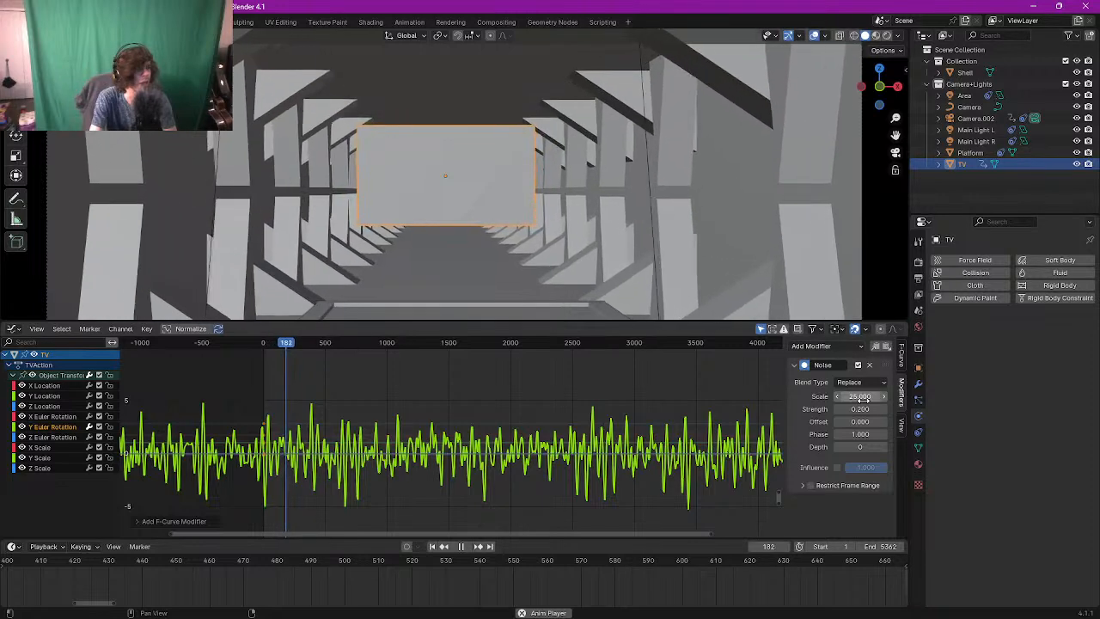
pyautogui.click(855, 409)
pyautogui.write('1')
pyautogui.press('Return')
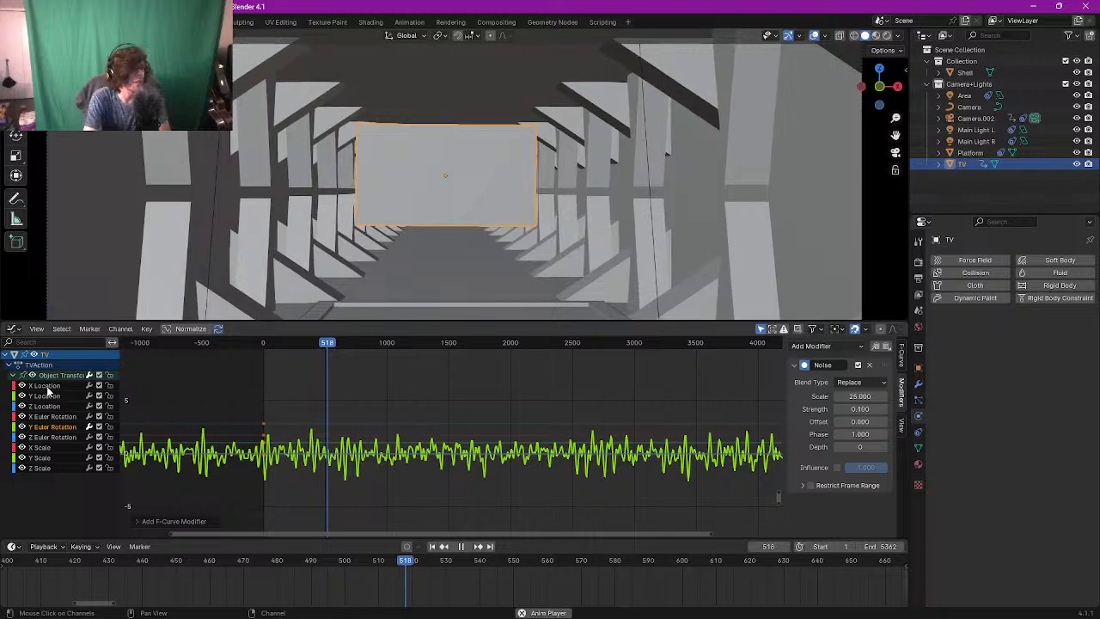
# Step: Add a Noise modifier to the TV's X Euler Rotation curve with scale 20 and strength 0.2
pyautogui.click(49, 416)
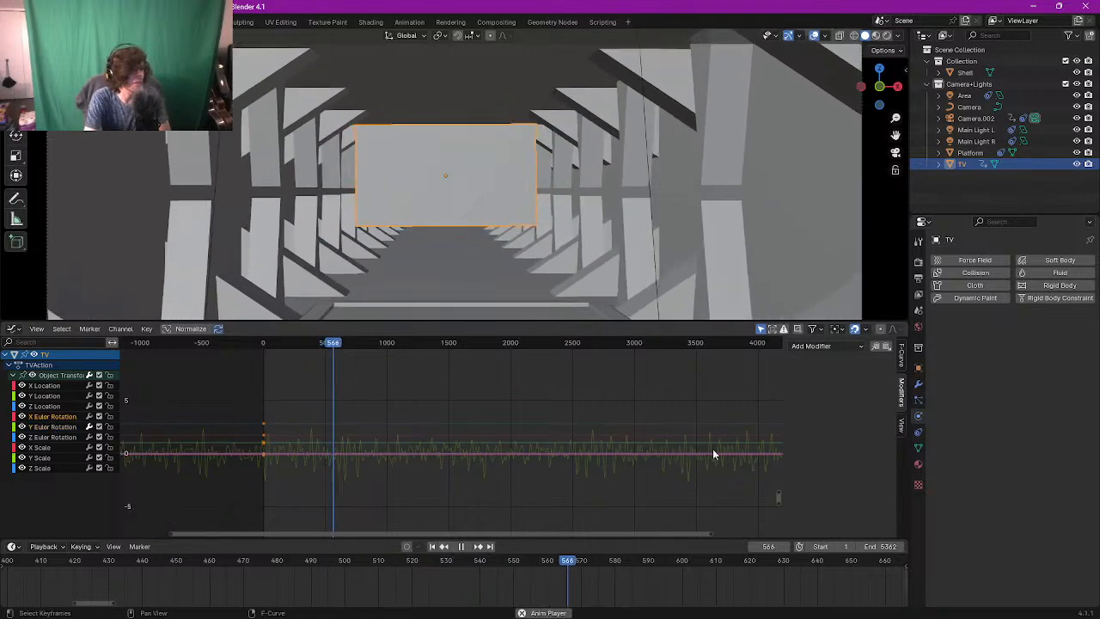
pyautogui.click(830, 345)
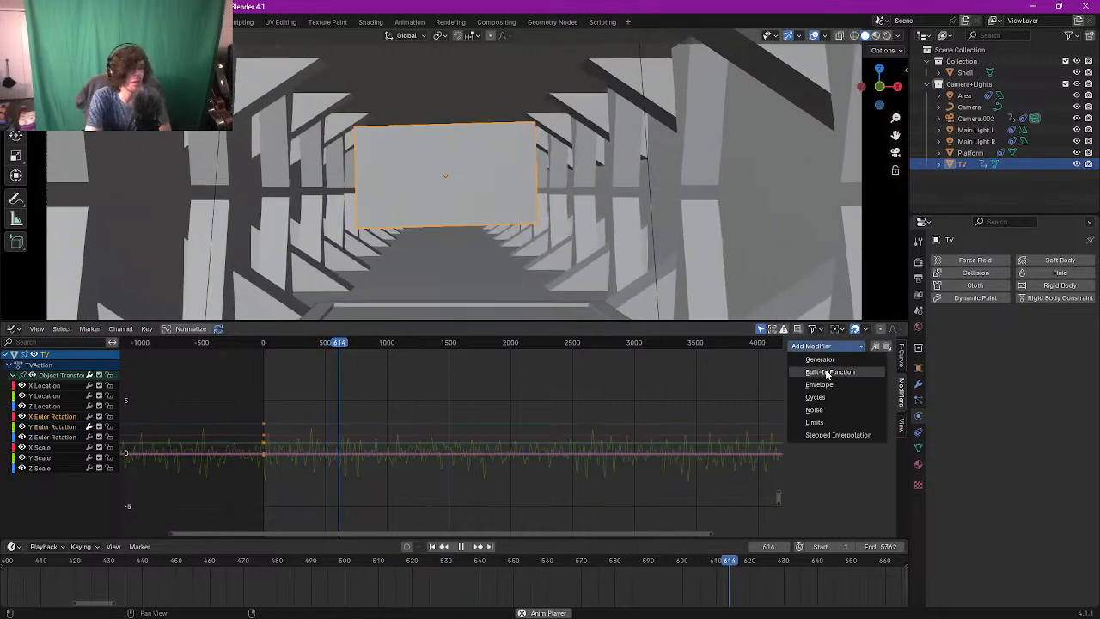
pyautogui.click(813, 410)
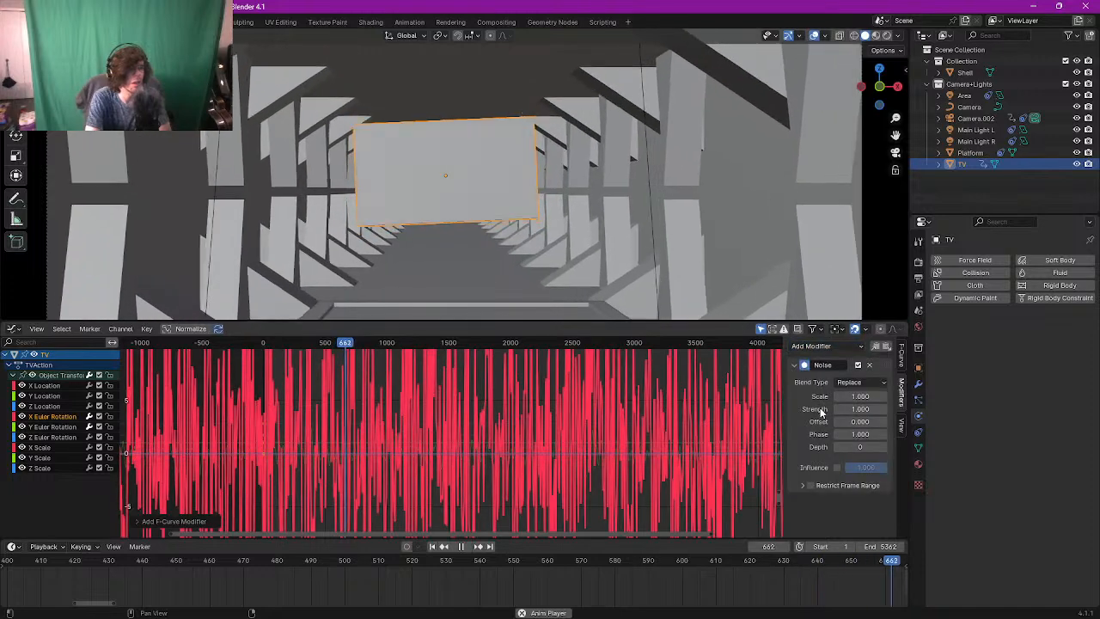
pyautogui.click(860, 396)
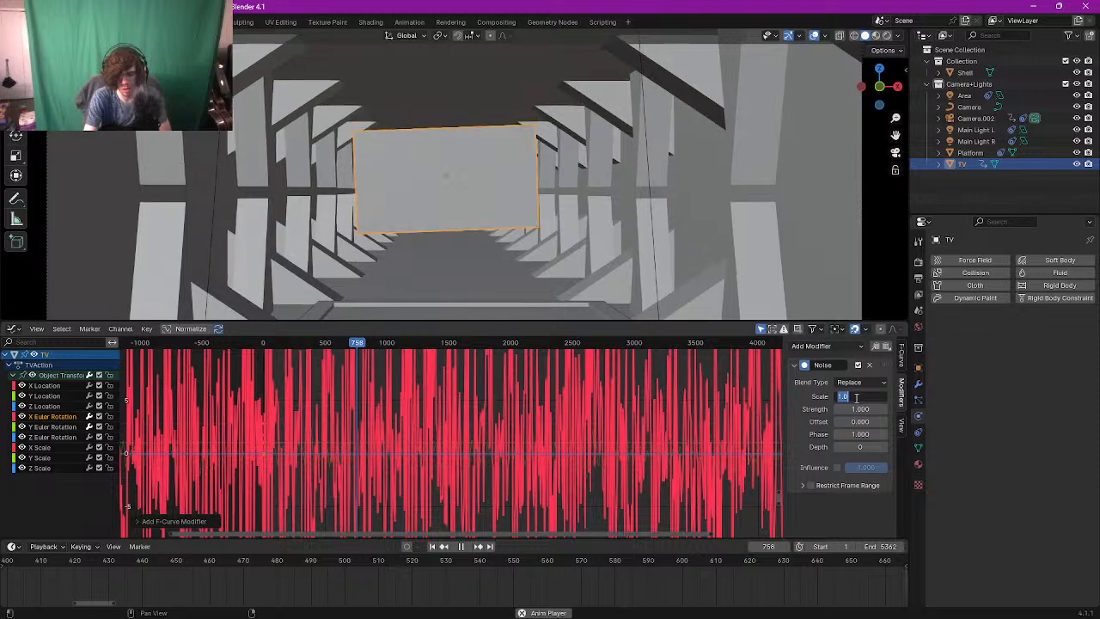
pyautogui.write('20')
pyautogui.press('Return')
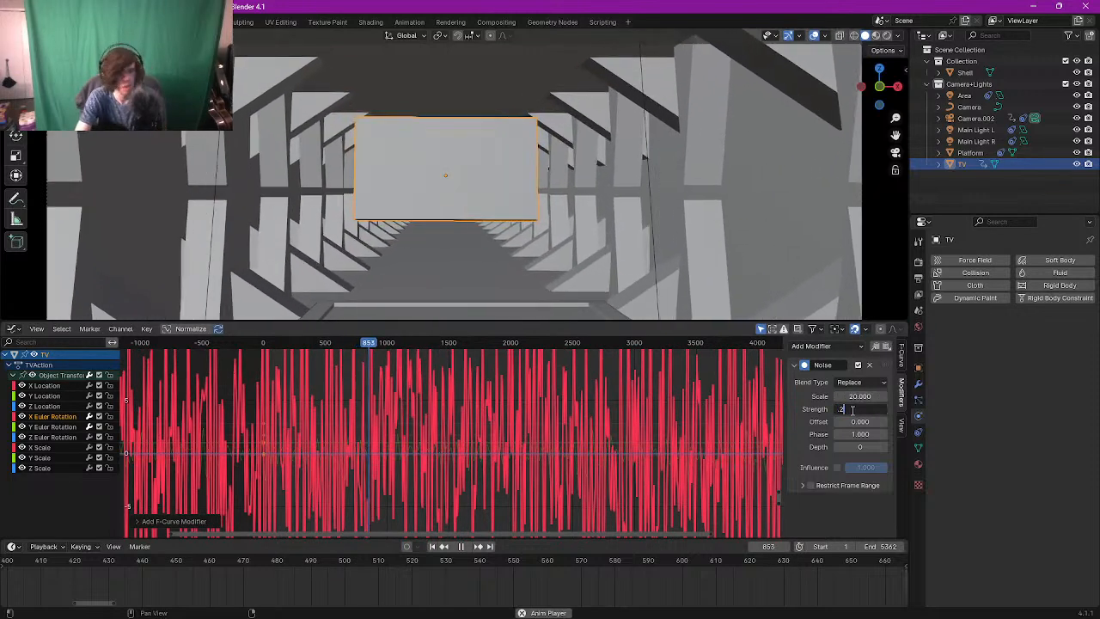
pyautogui.moveTo(861, 409); pyautogui.dragTo(851, 409)
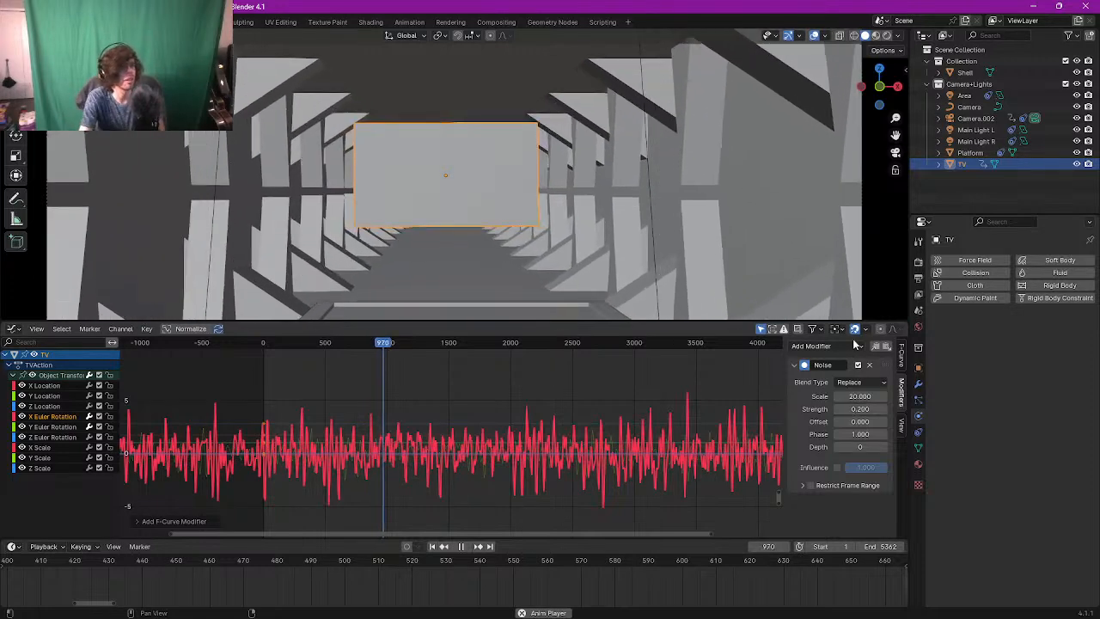
# Step: Preview the playing animation in material and rendered shading, and return the viewport to solid shading
pyautogui.click(877, 36)
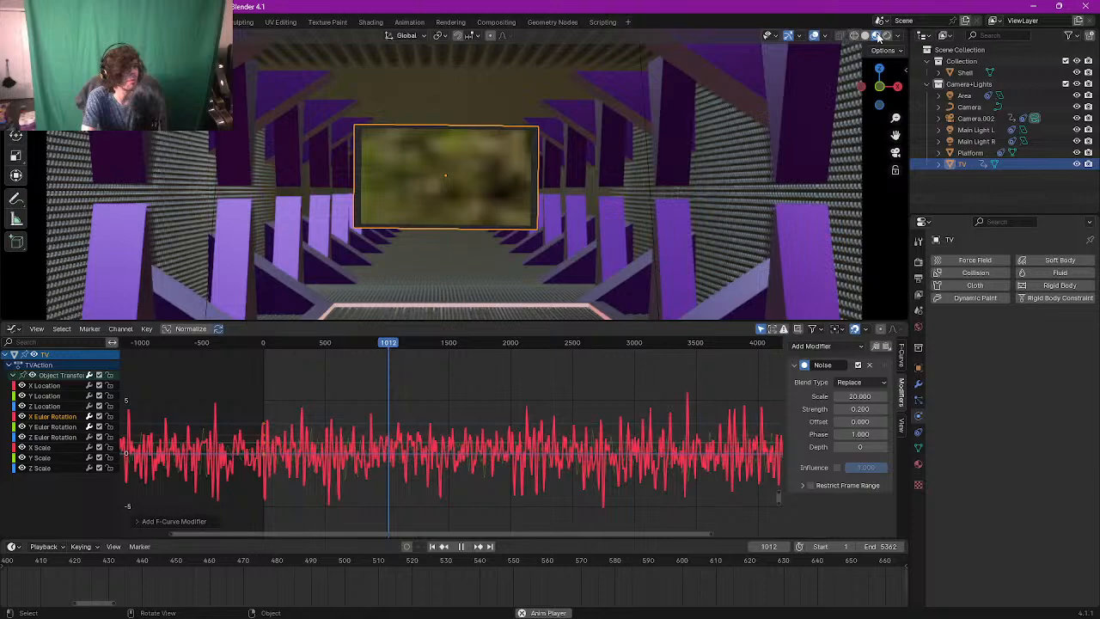
pyautogui.click(887, 36)
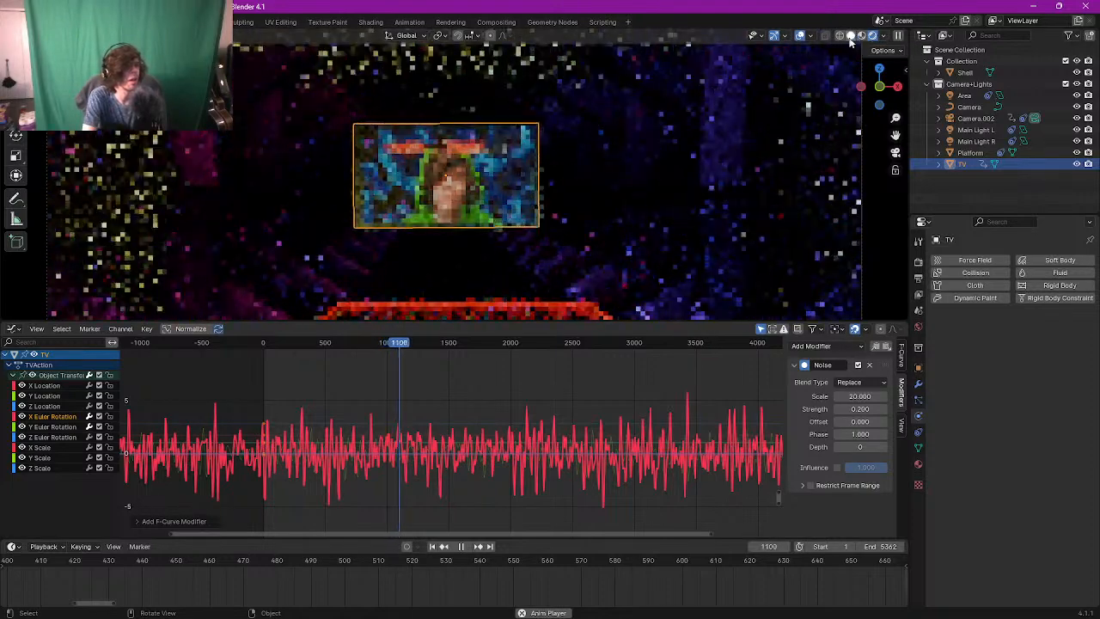
pyautogui.click(850, 35)
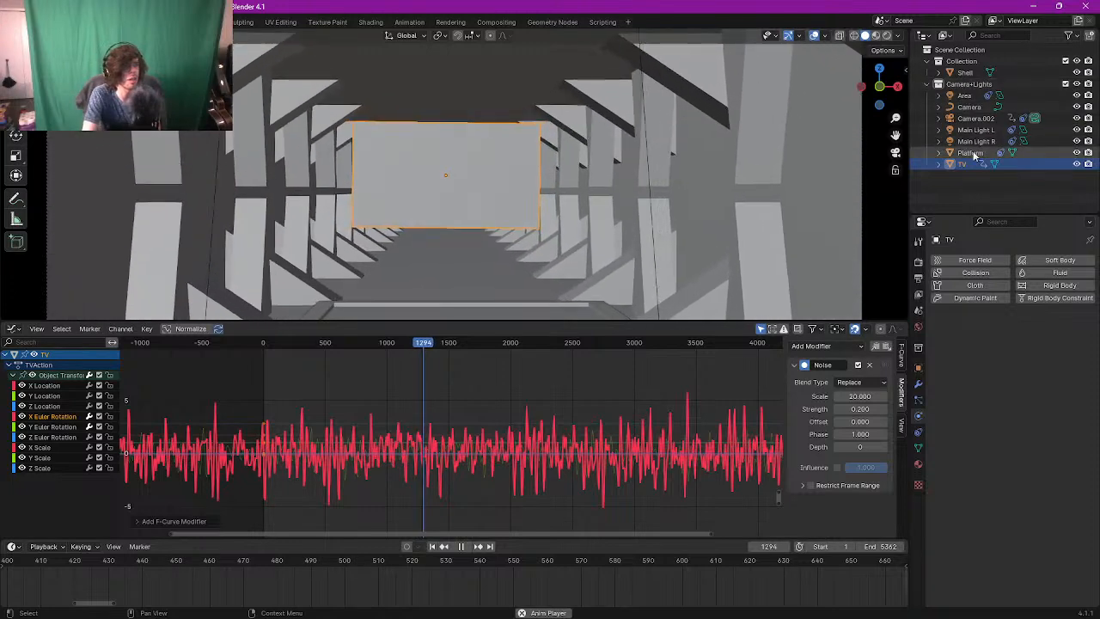
# Step: Select the Platform and insert a keyframe on its rotation values
pyautogui.click(970, 152)
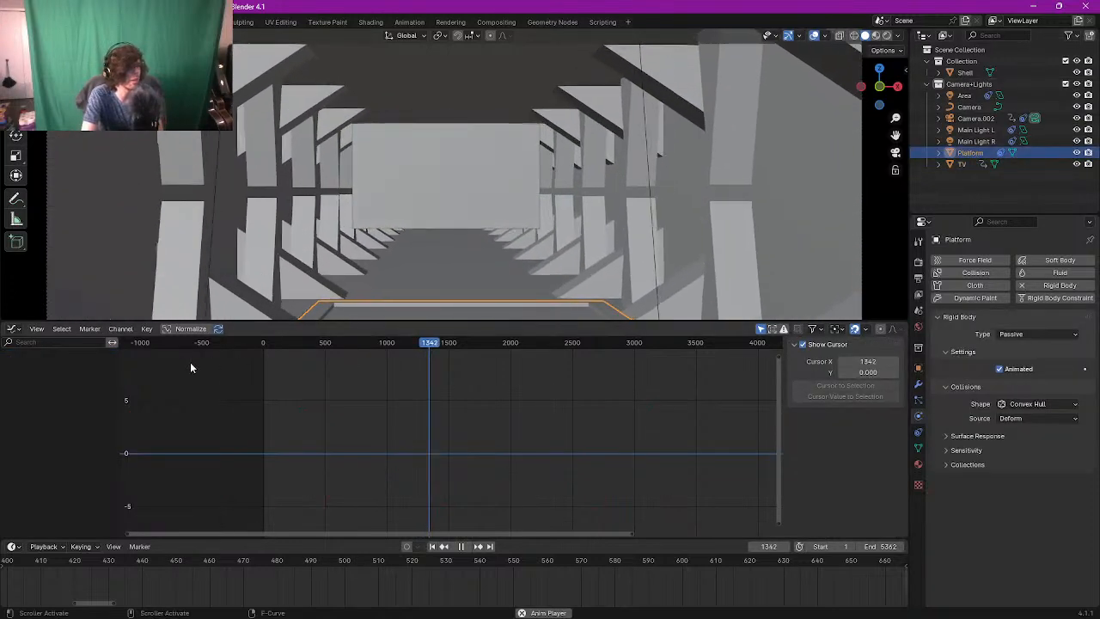
pyautogui.click(918, 367)
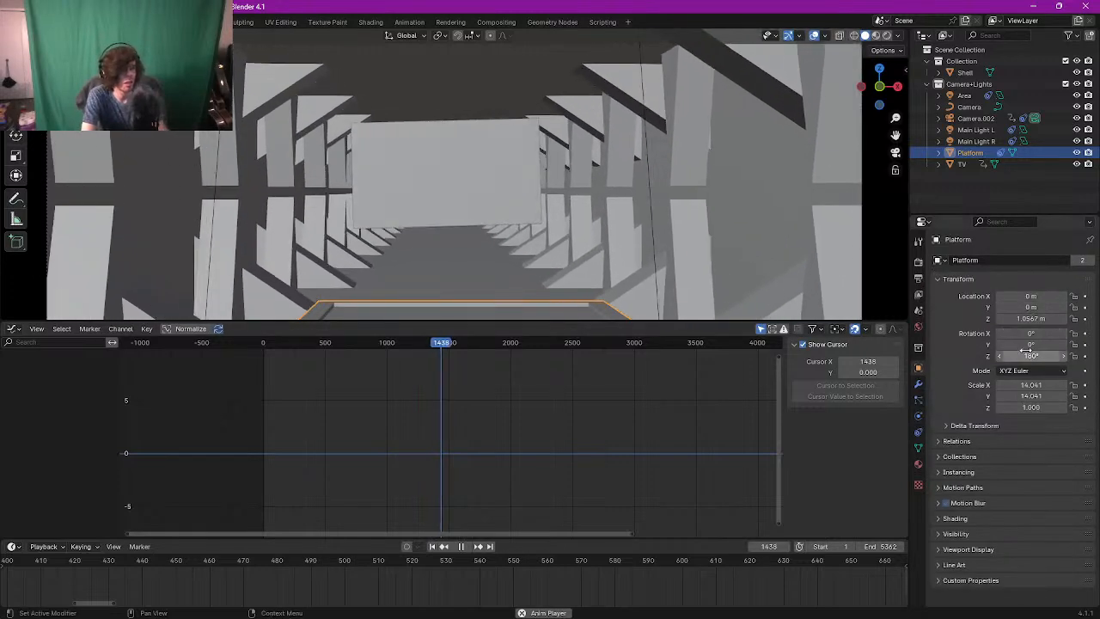
pyautogui.press('i')
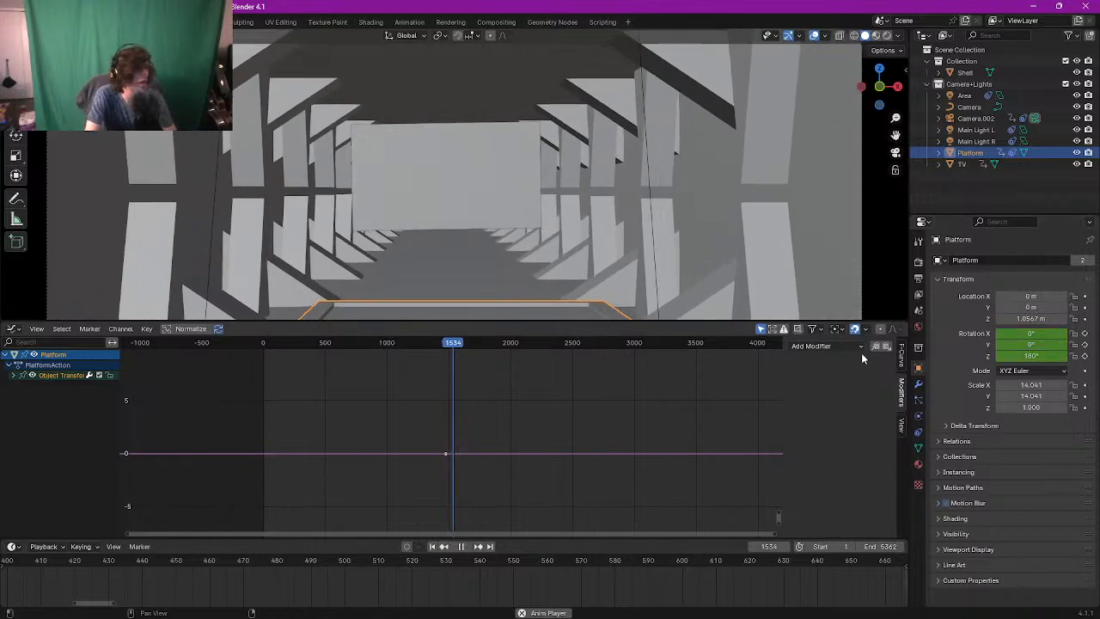
# Step: Expand the Platform's transform channels and add a Noise modifier to its X Euler Rotation curve
pyautogui.click(839, 346)
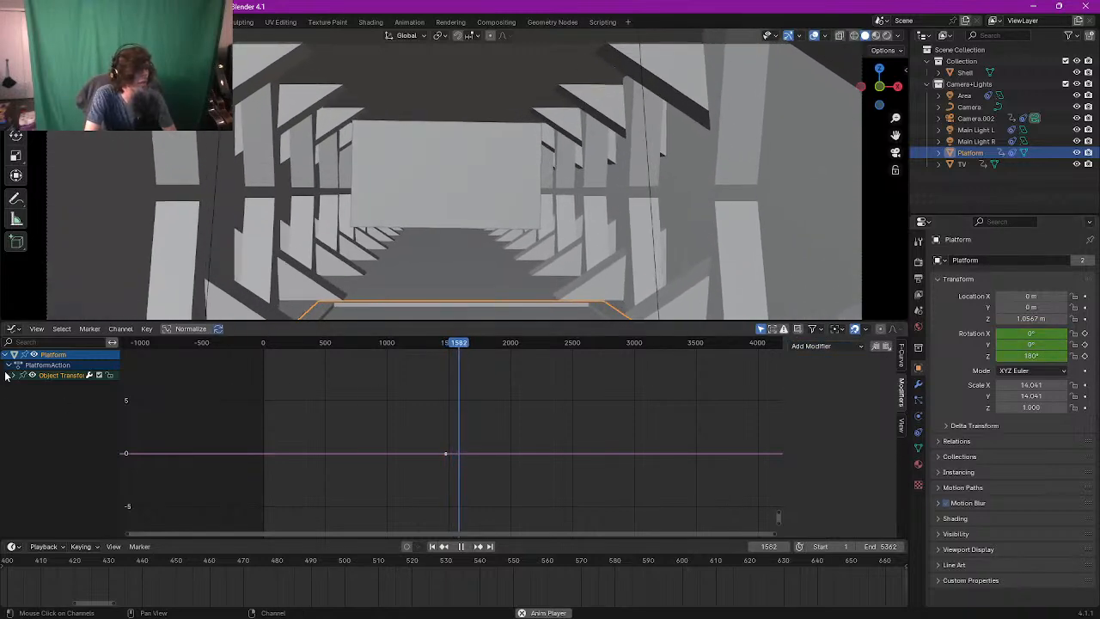
pyautogui.click(10, 376)
pyautogui.click(10, 376)
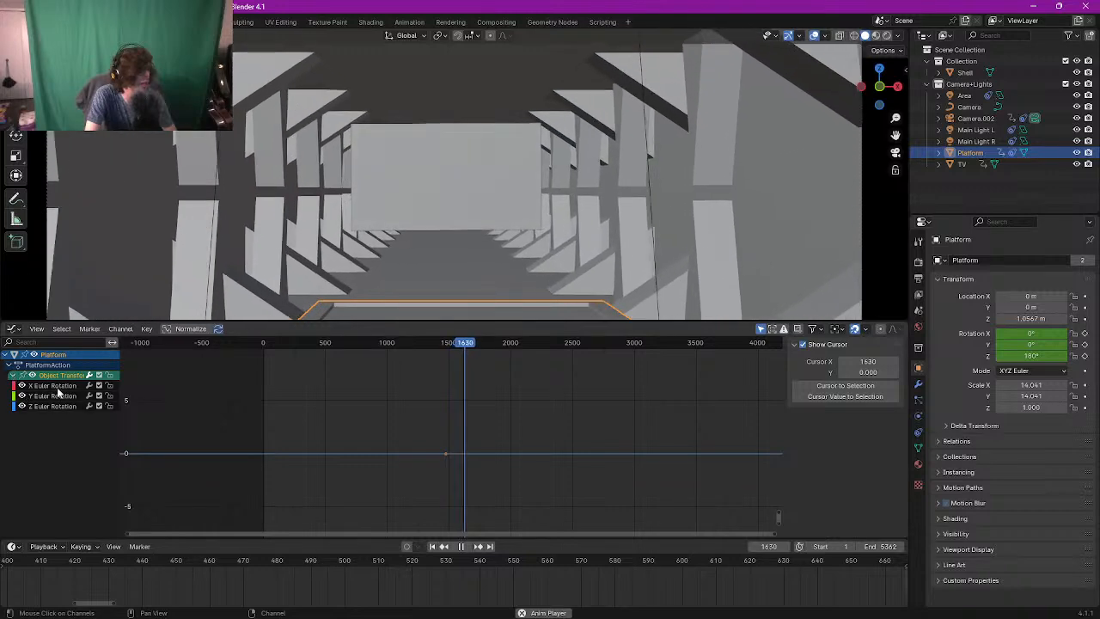
pyautogui.click(58, 391)
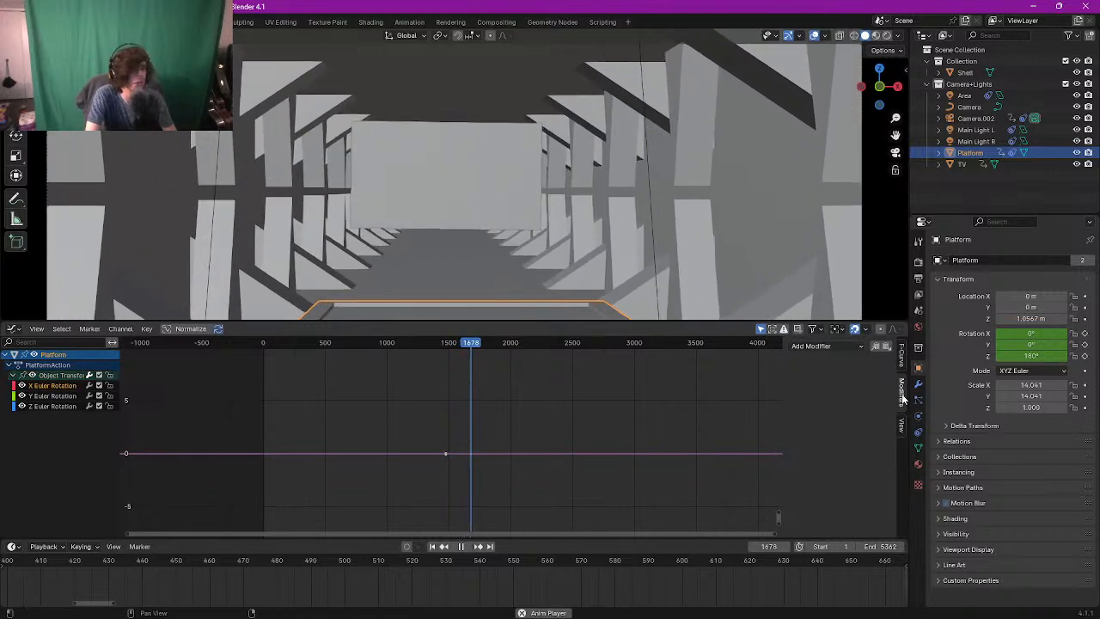
pyautogui.click(820, 346)
pyautogui.click(817, 415)
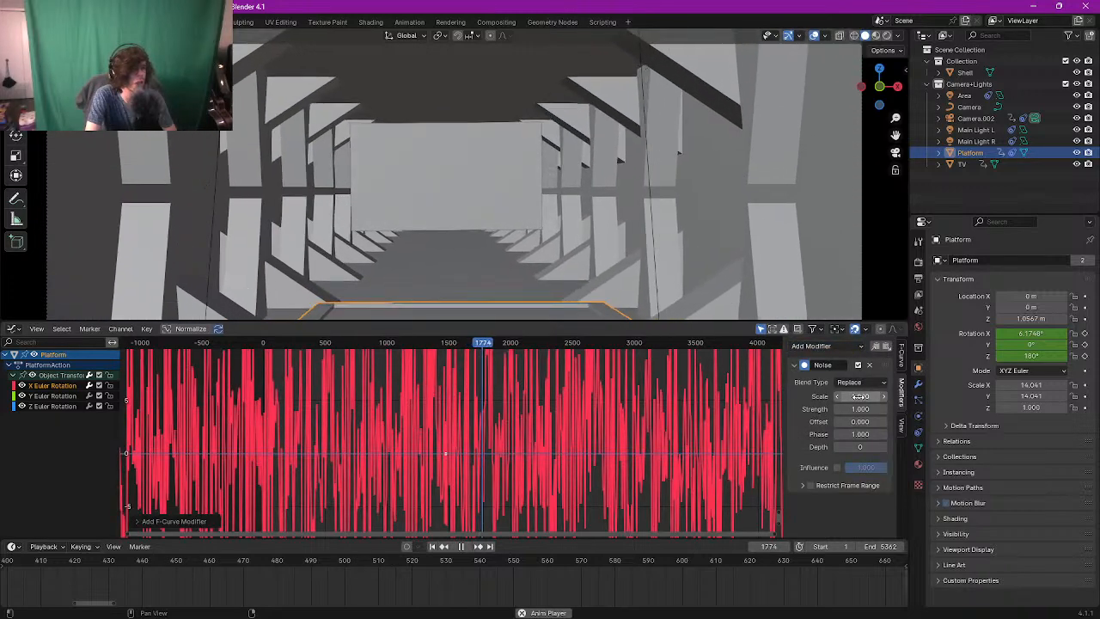
# Step: Set the Platform's X Euler Rotation noise to scale 15 and strength 0.2
pyautogui.click(858, 396)
pyautogui.write('10')
pyautogui.press('Return')
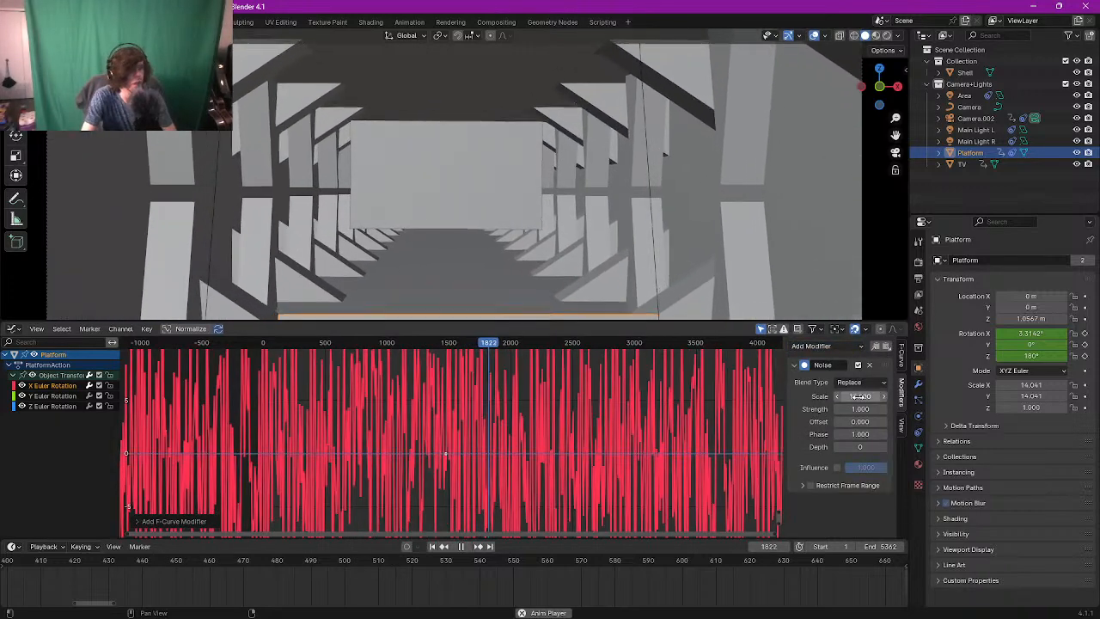
pyautogui.click(859, 409)
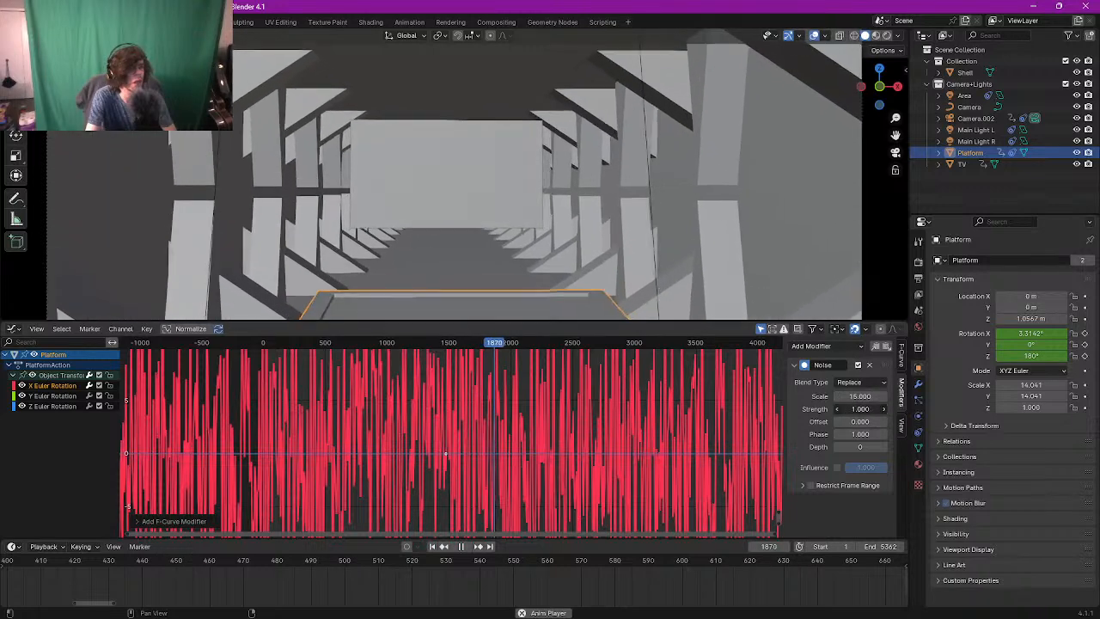
pyautogui.write('.2')
pyautogui.press('Return')
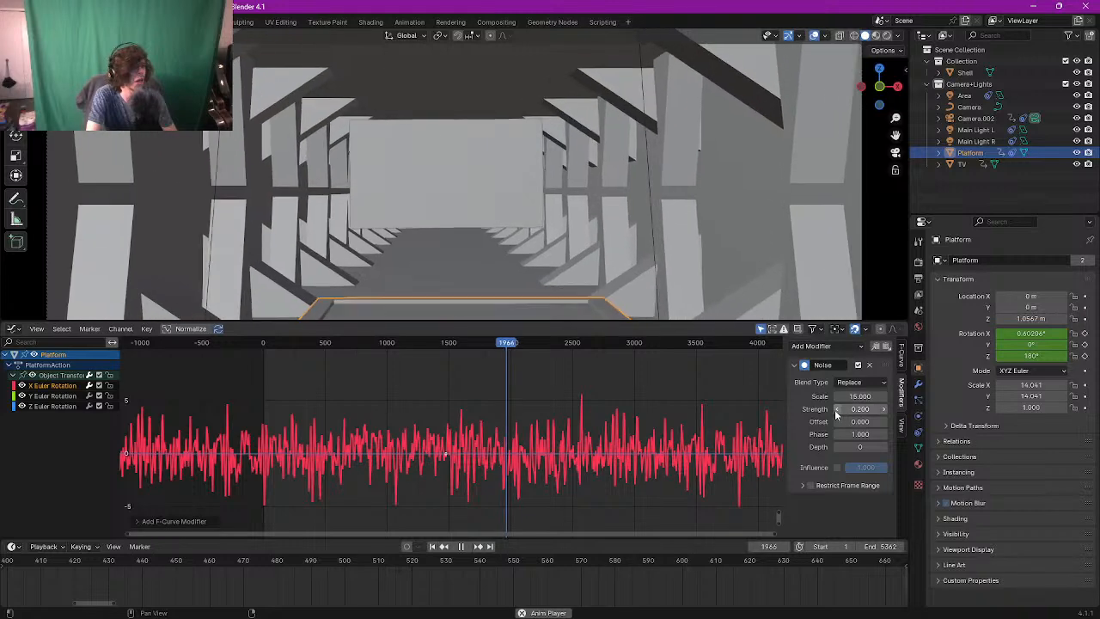
# Step: Add a Noise modifier with scale 25 to the Platform's Y Euler Rotation curve
pyautogui.click(46, 396)
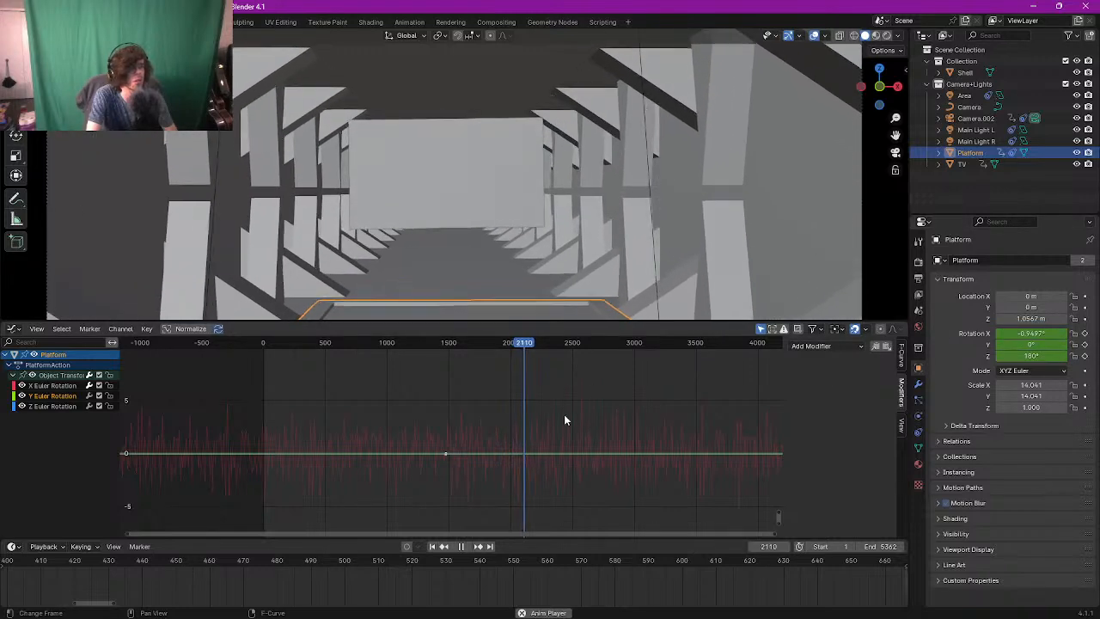
pyautogui.click(841, 346)
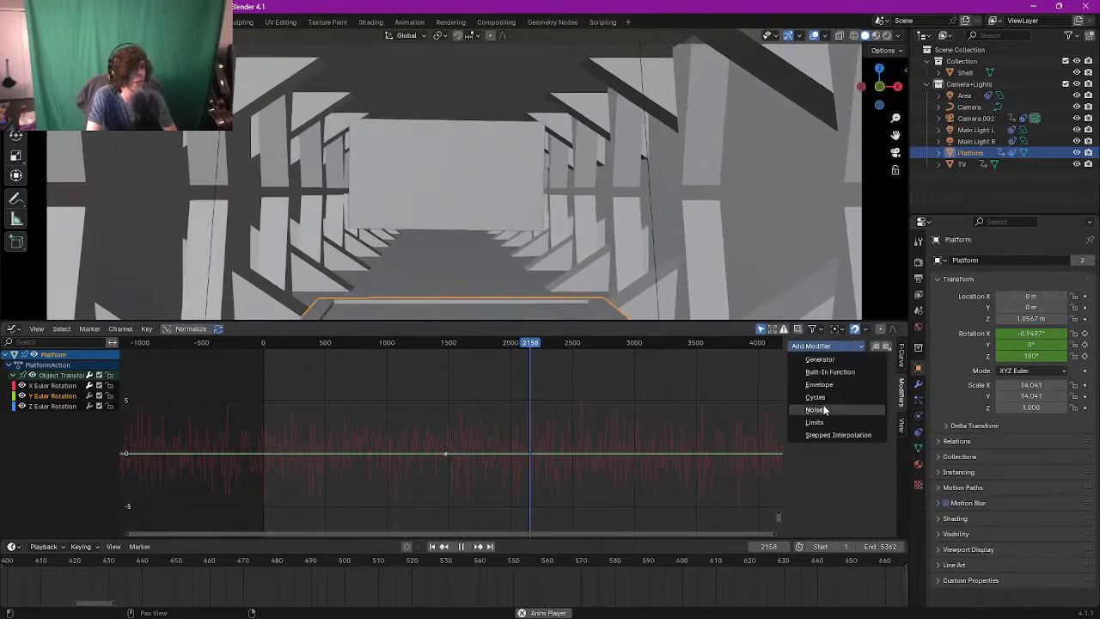
pyautogui.click(824, 409)
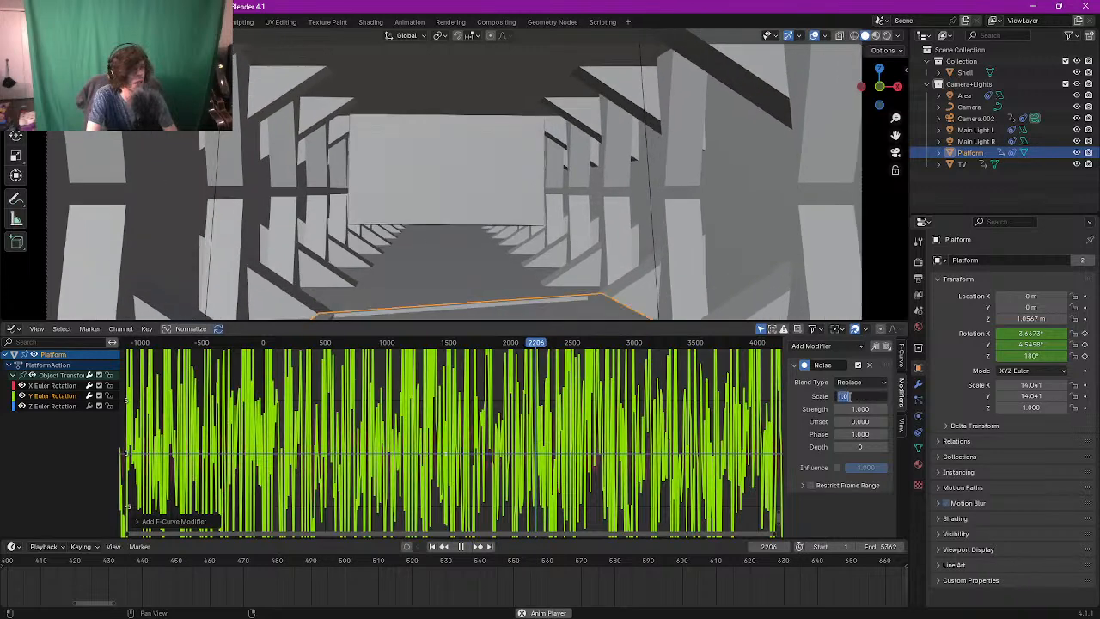
pyautogui.doubleClick(847, 395)
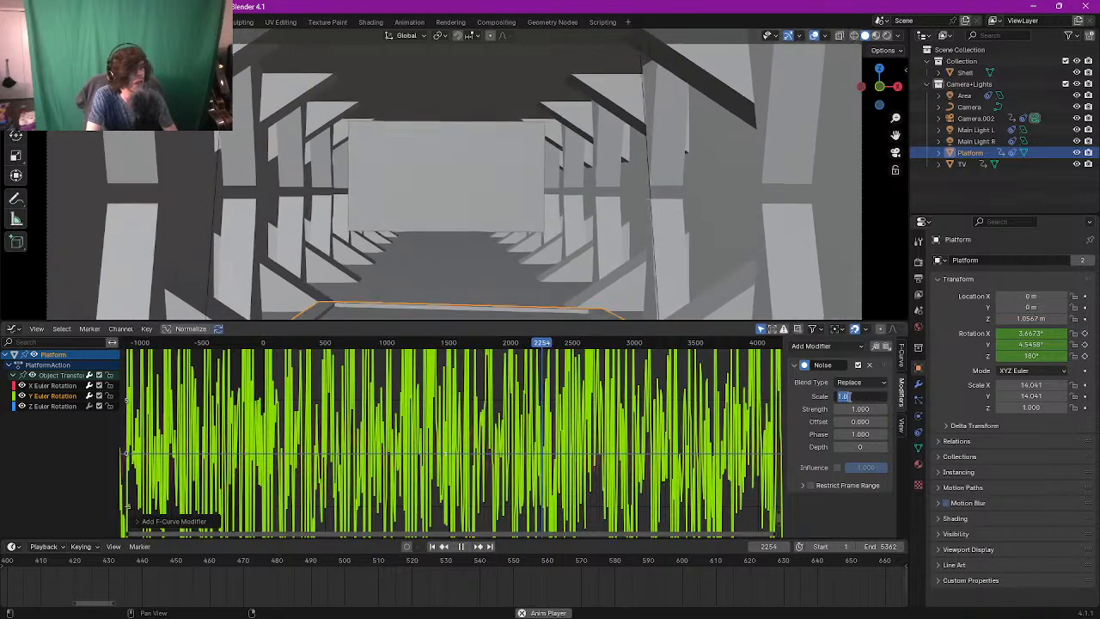
pyautogui.write('5')
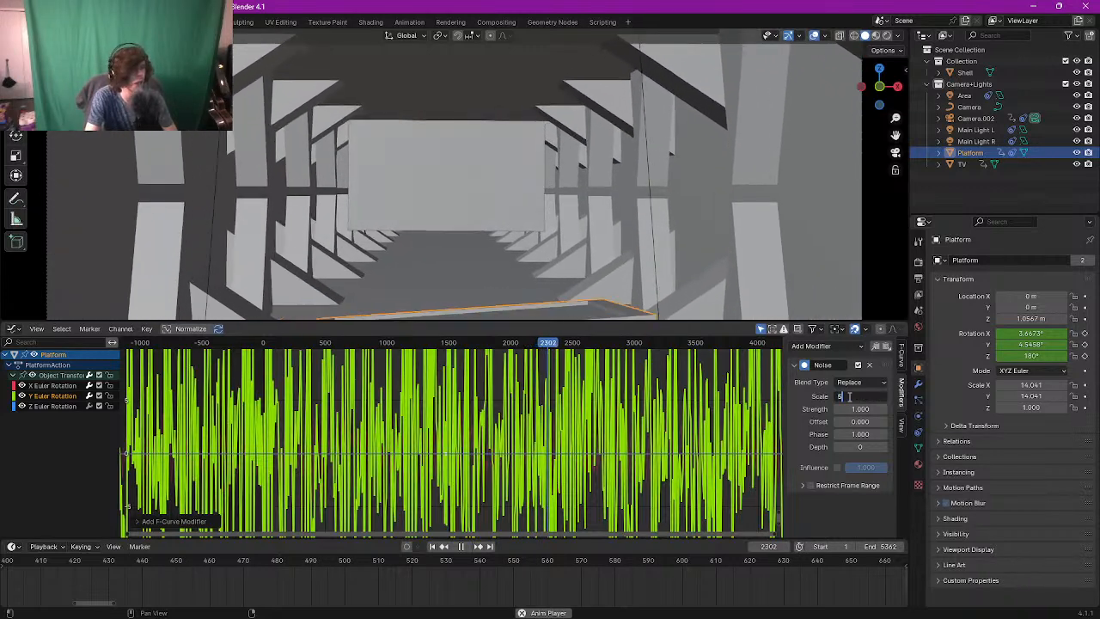
pyautogui.press('Return')
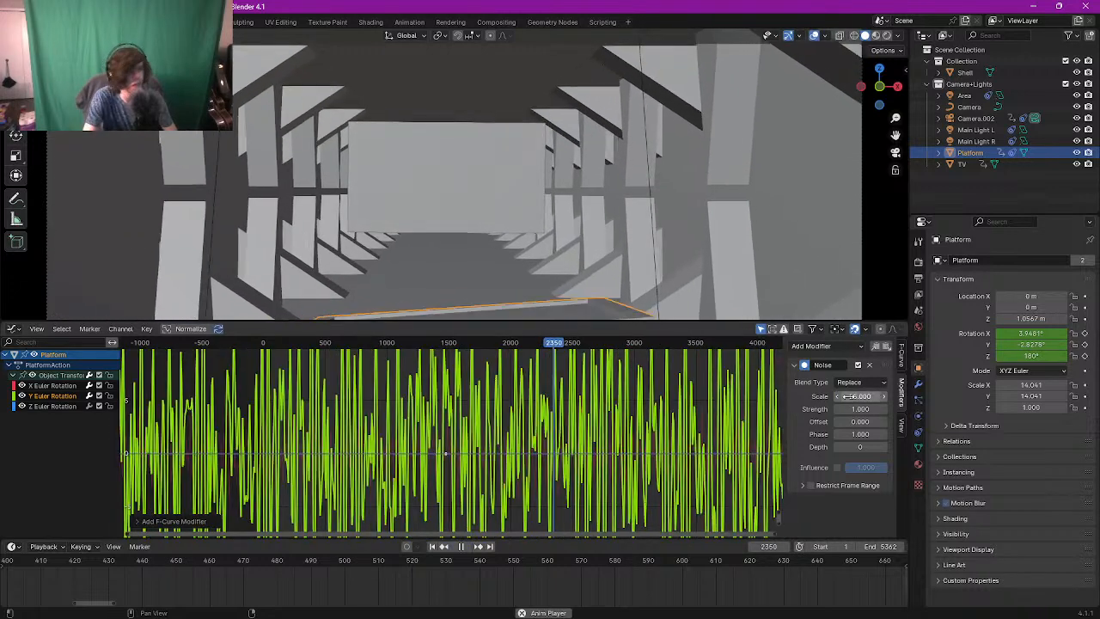
# Step: Try strength 0.2 on the Platform's Y Euler Rotation noise, and reduce it to 0.1
pyautogui.doubleClick(853, 410)
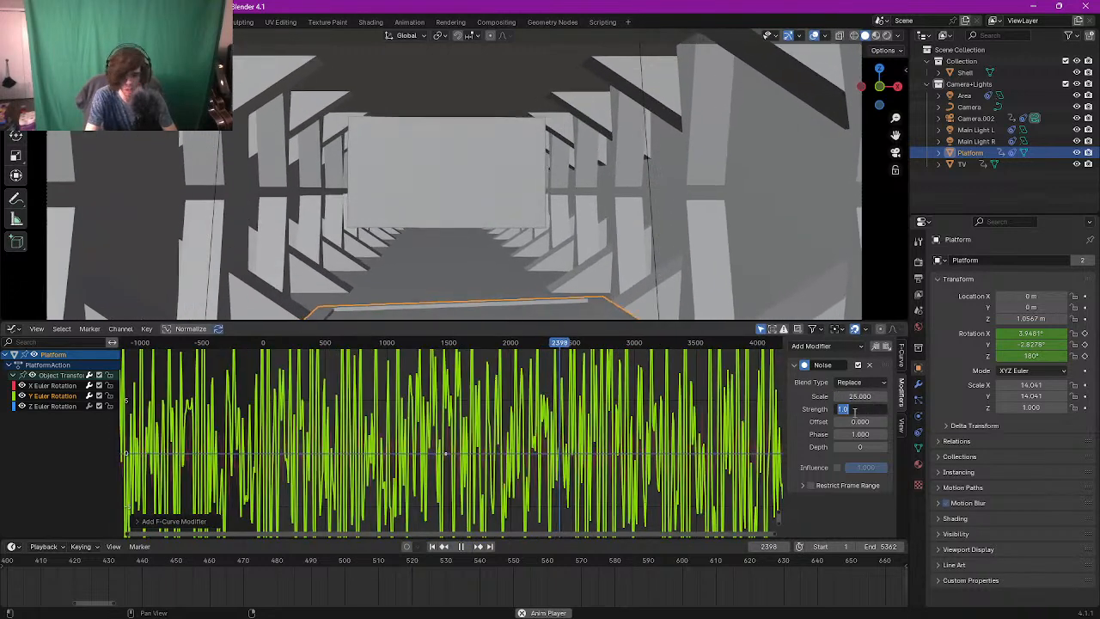
pyautogui.write('.2')
pyautogui.press('Return')
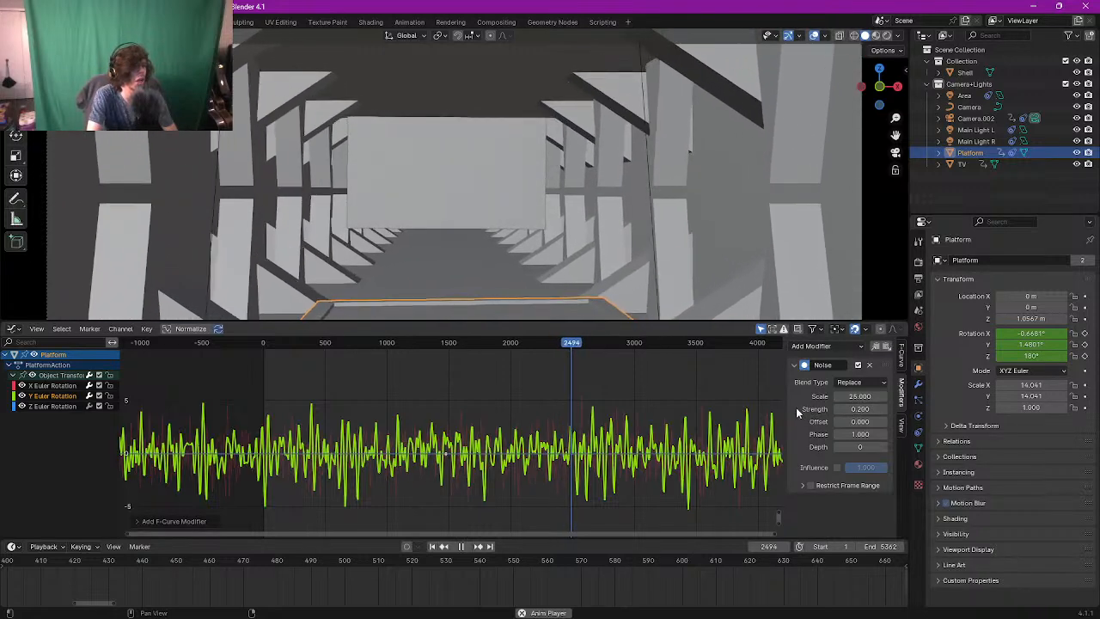
pyautogui.doubleClick(858, 411)
pyautogui.write('.1')
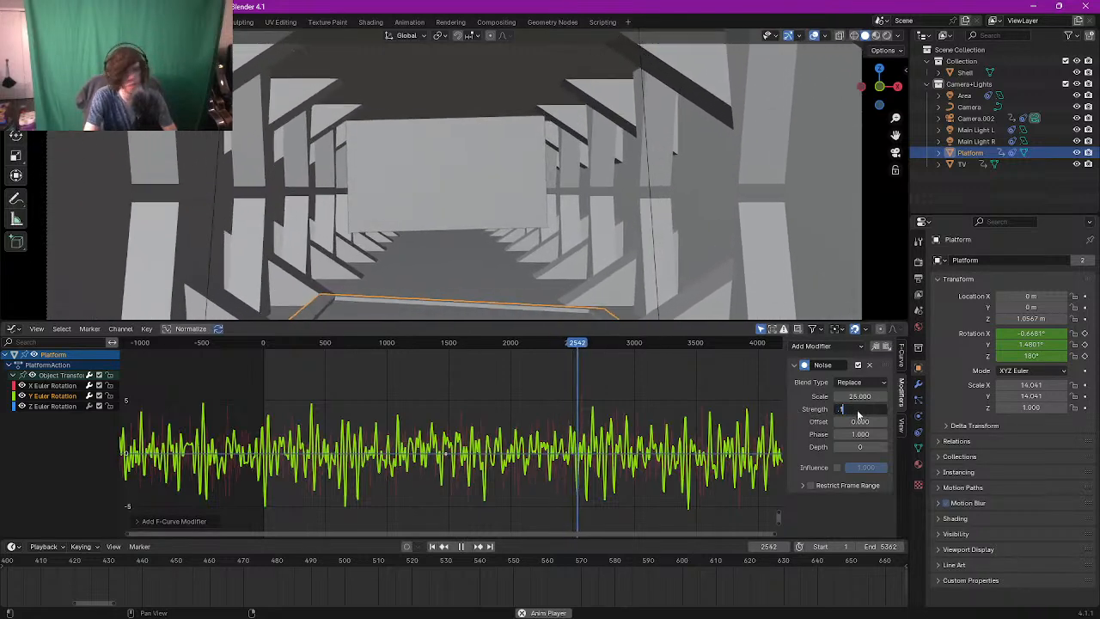
pyautogui.press('Return')
# Step: Reduce the strength of the Platform's X Euler Rotation noise to 0.05
pyautogui.click(47, 385)
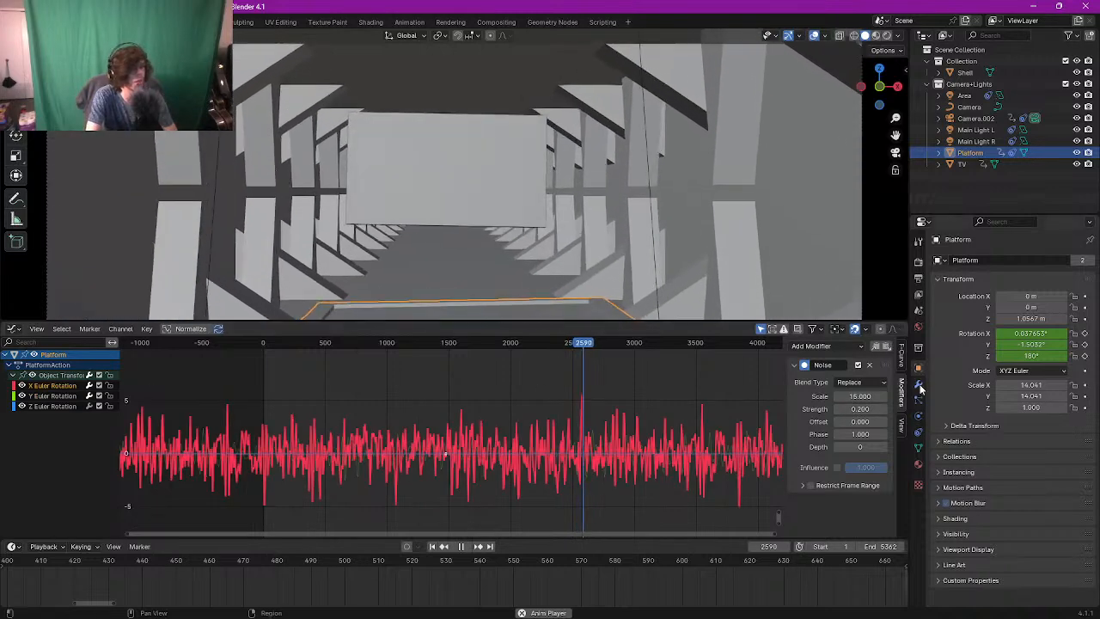
pyautogui.doubleClick(857, 411)
pyautogui.write('.')
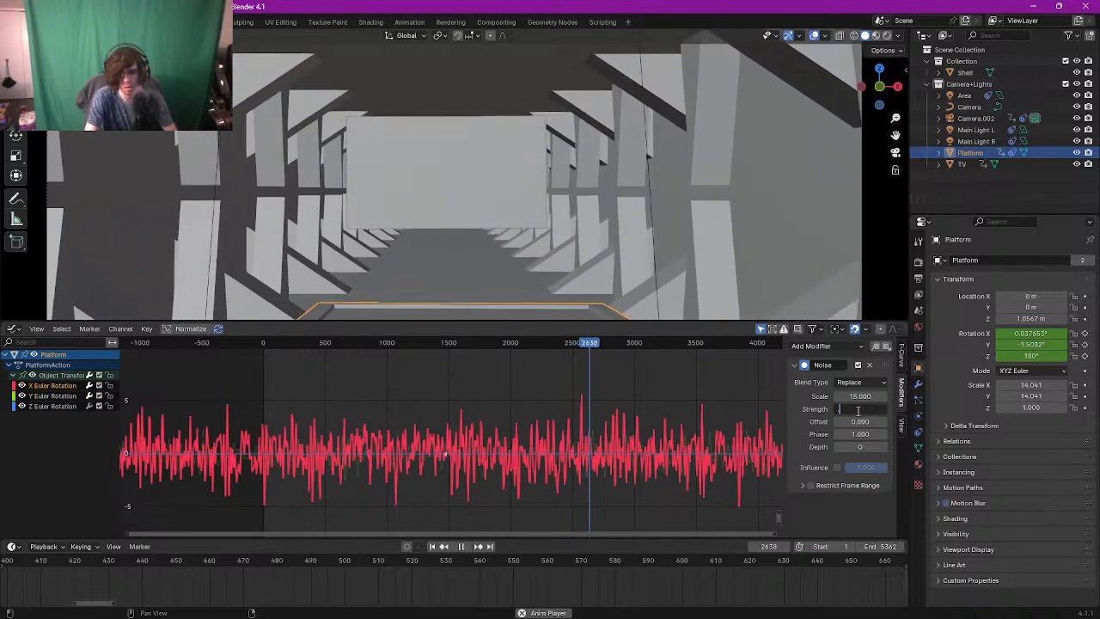
pyautogui.write('05')
pyautogui.press('Return')
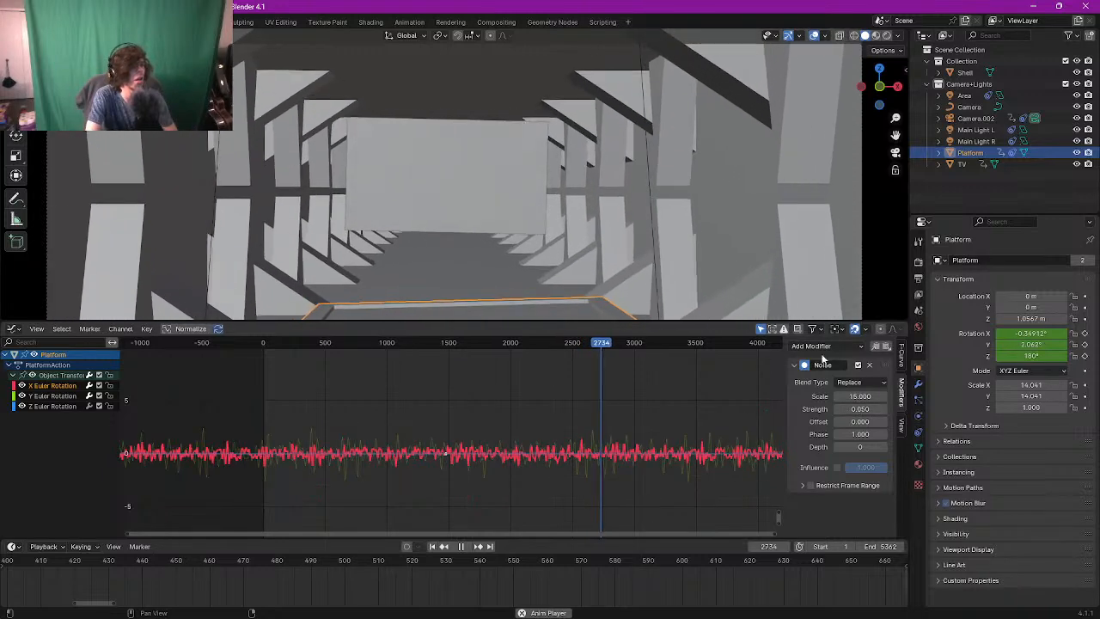
# Step: Select Camera.002 in wireframe display at frame 1, and close the Graph Editor so the 3D viewport fills its area
pyautogui.click(974, 118)
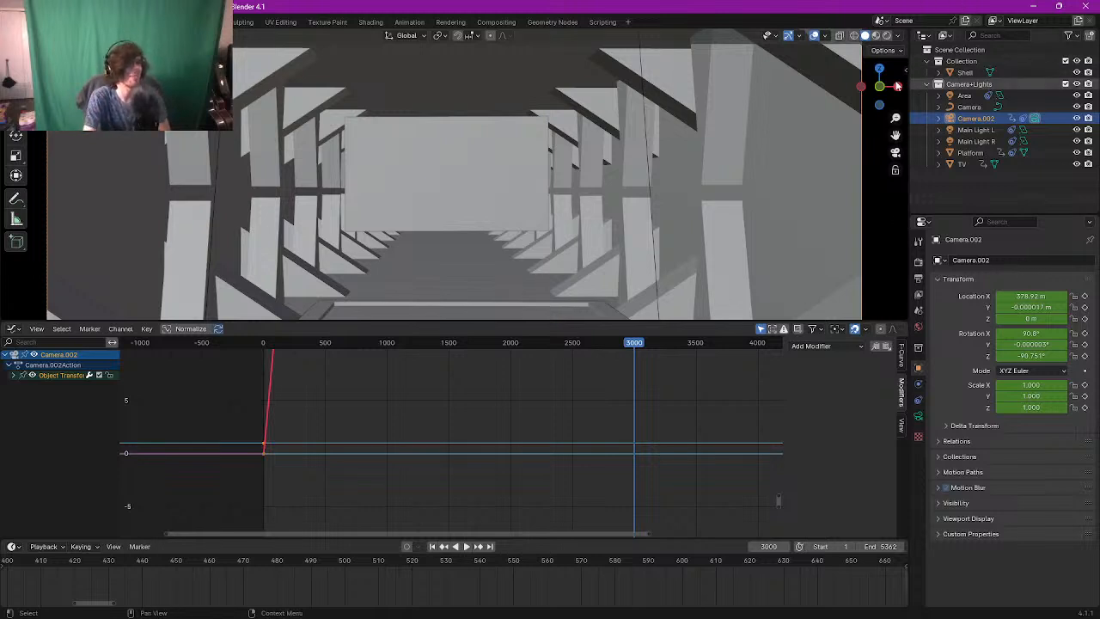
pyautogui.click(853, 36)
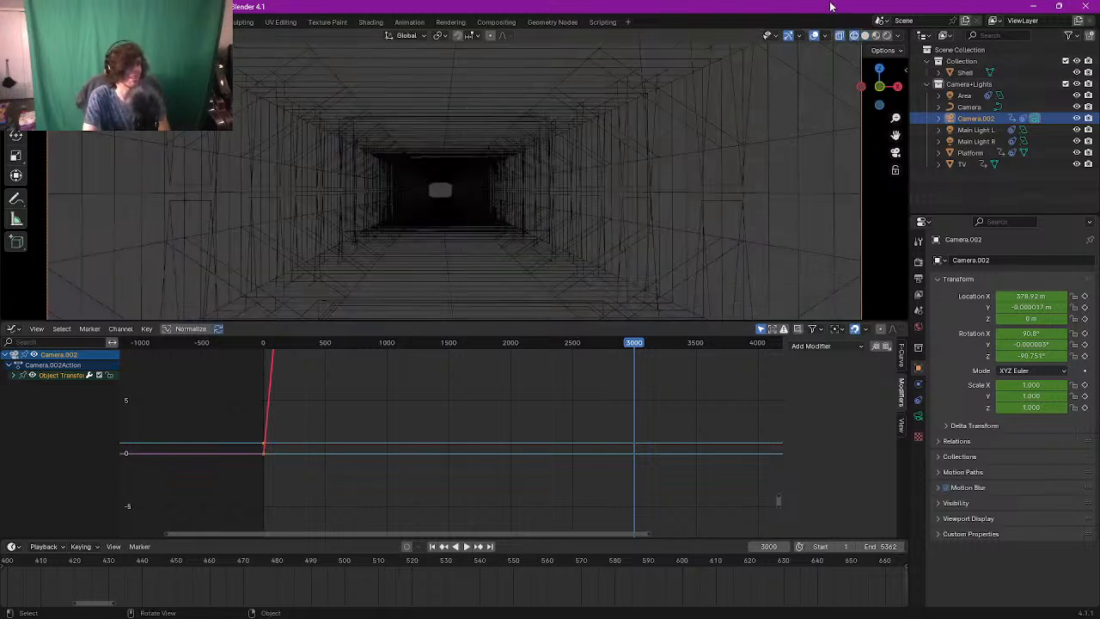
pyautogui.click(432, 547)
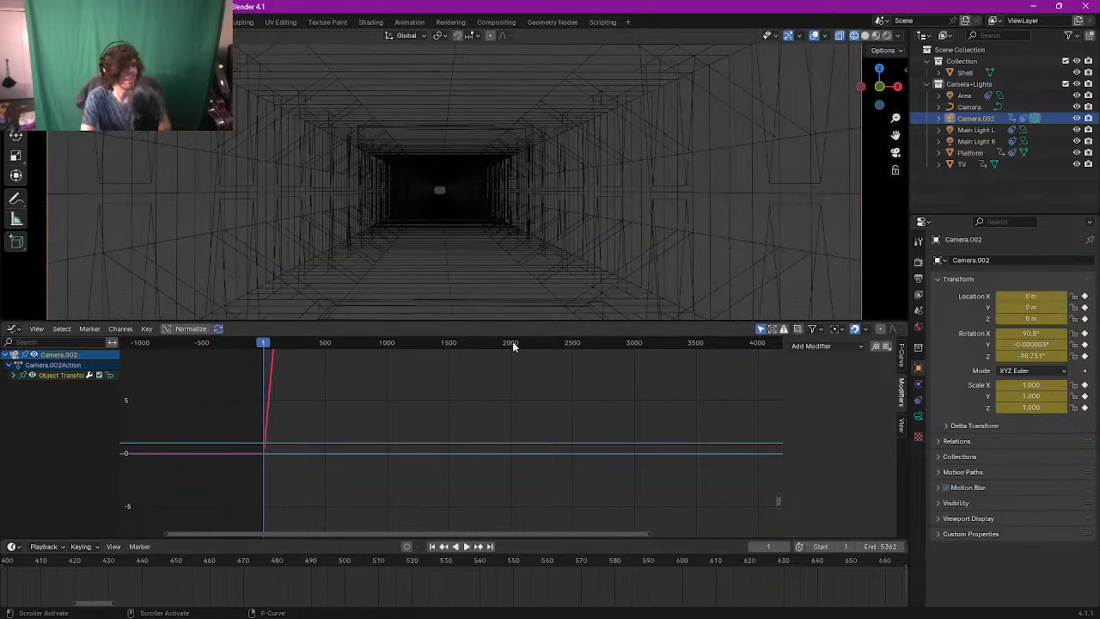
pyautogui.moveTo(902, 317); pyautogui.dragTo(873, 354)
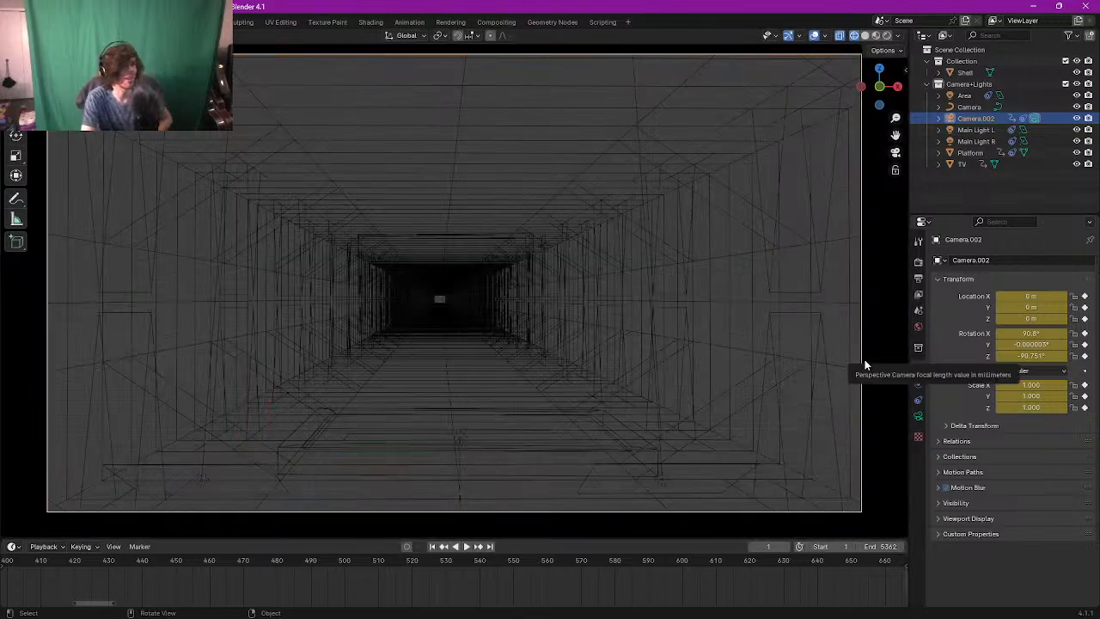
# Step: Set the render output path to the Boss render 1 folder
pyautogui.click(918, 280)
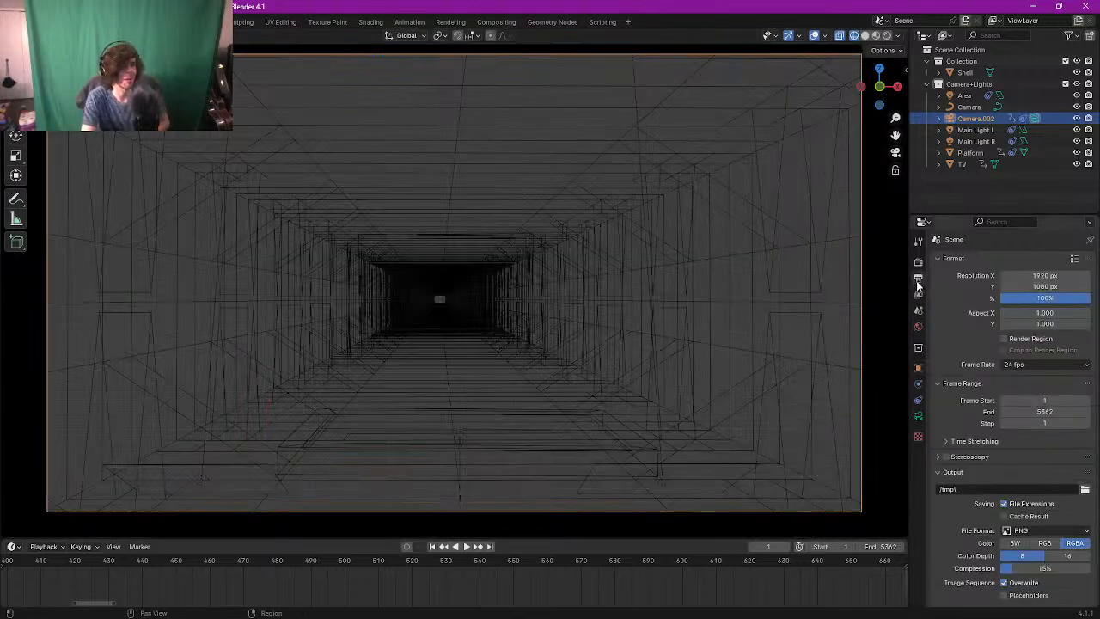
pyautogui.click(1085, 490)
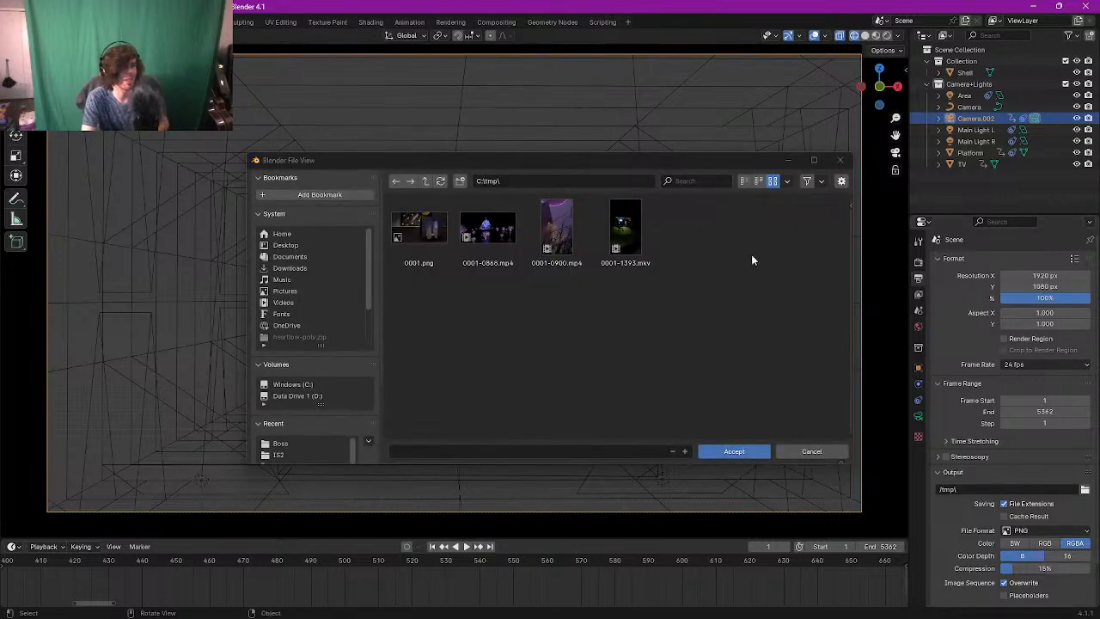
pyautogui.moveTo(648, 163); pyautogui.dragTo(1099, 232)
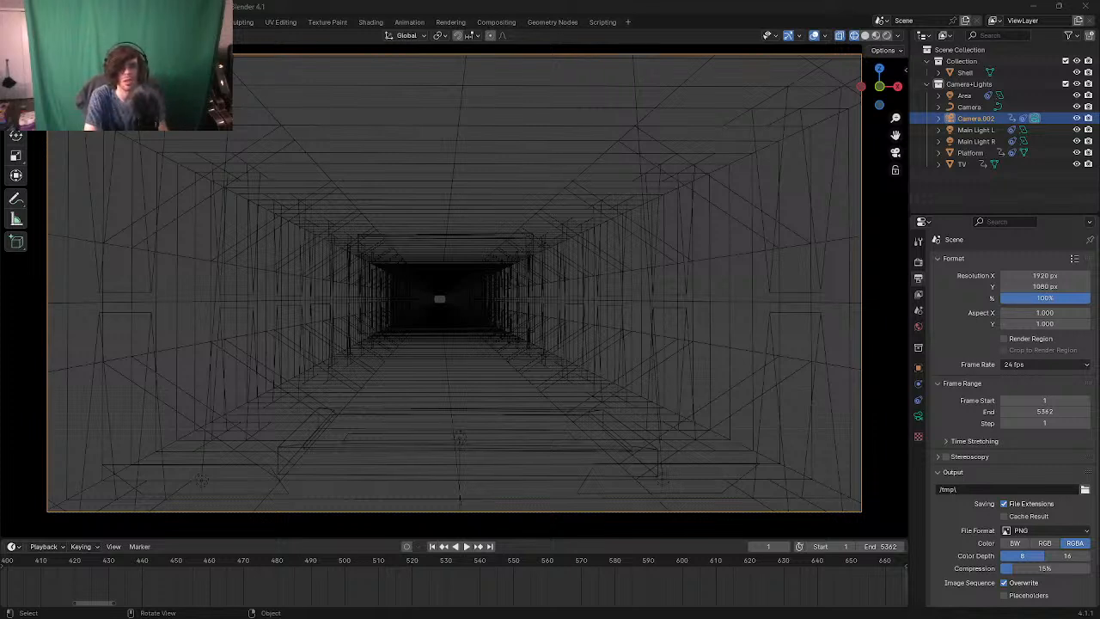
pyautogui.press('Return')
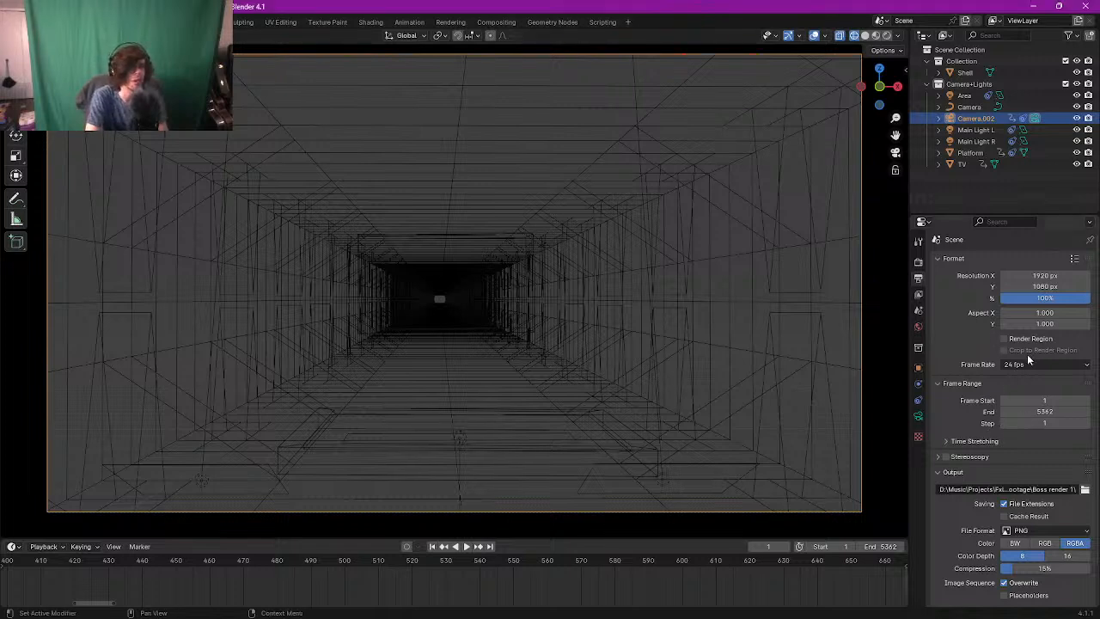
# Step: Set the PNG output color to RGB and turn off Denoise for the final render
pyautogui.scroll(-2, 1027, 408)
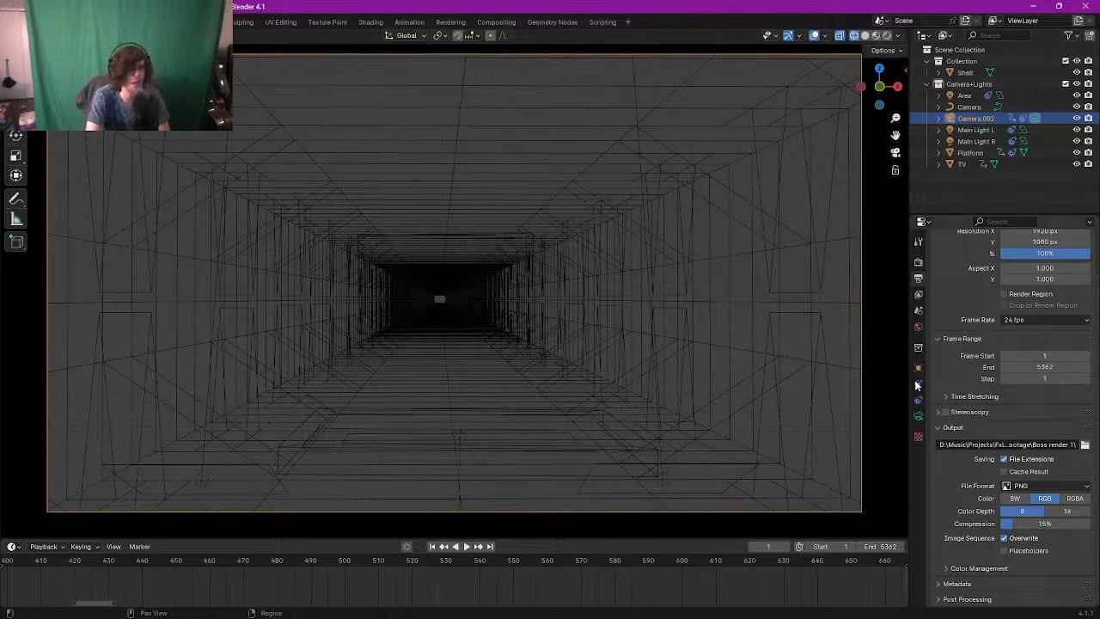
pyautogui.click(918, 263)
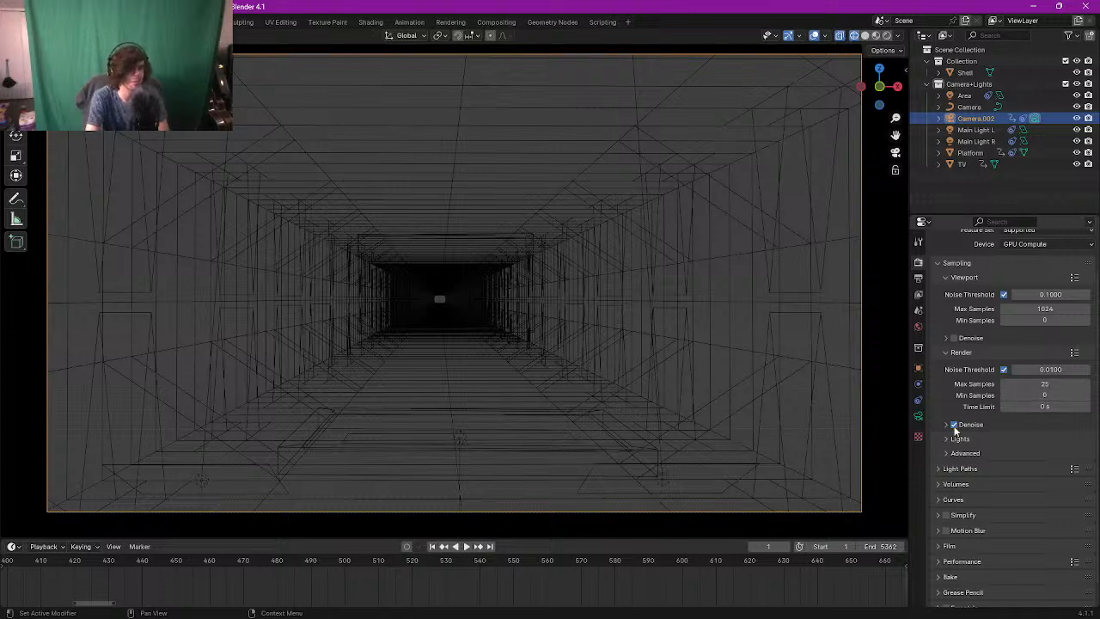
# Step: Switch to Firefox, search for "anti alias off blender cycles", expand the AI overview to read it, and return to Blender
pyautogui.hotkey('alt', 'Tab')
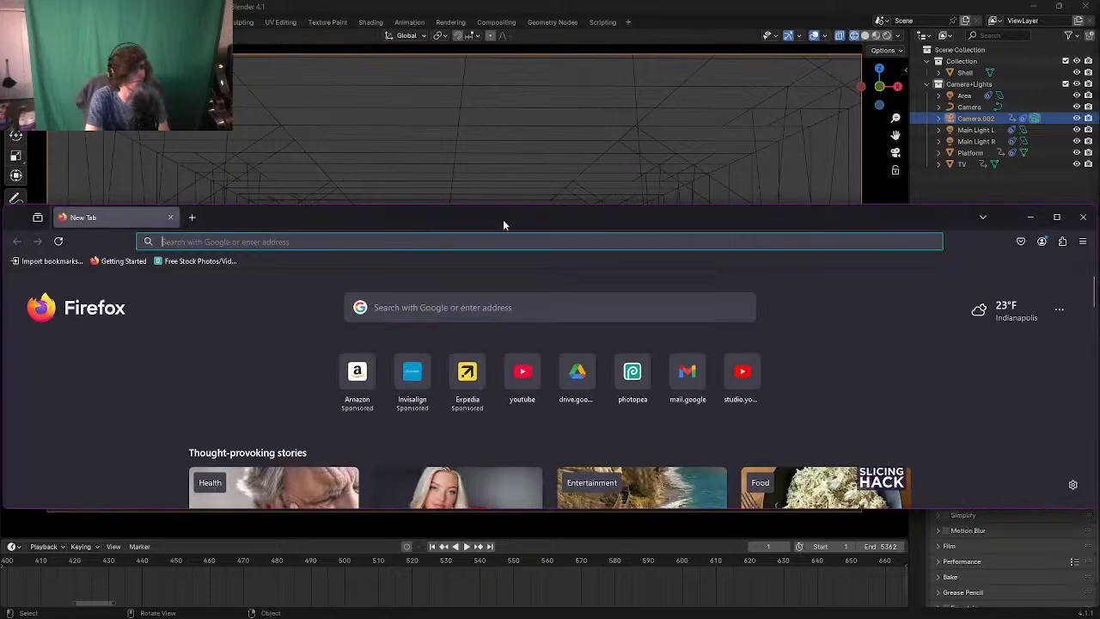
pyautogui.click(1054, 220)
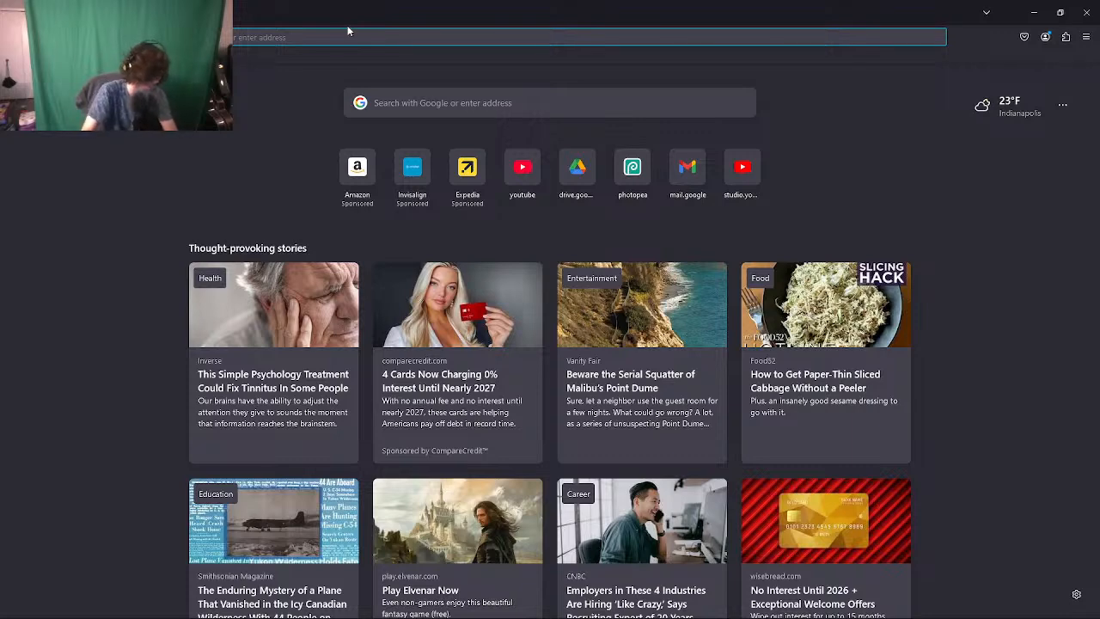
pyautogui.write('an')
pyautogui.write('alias')
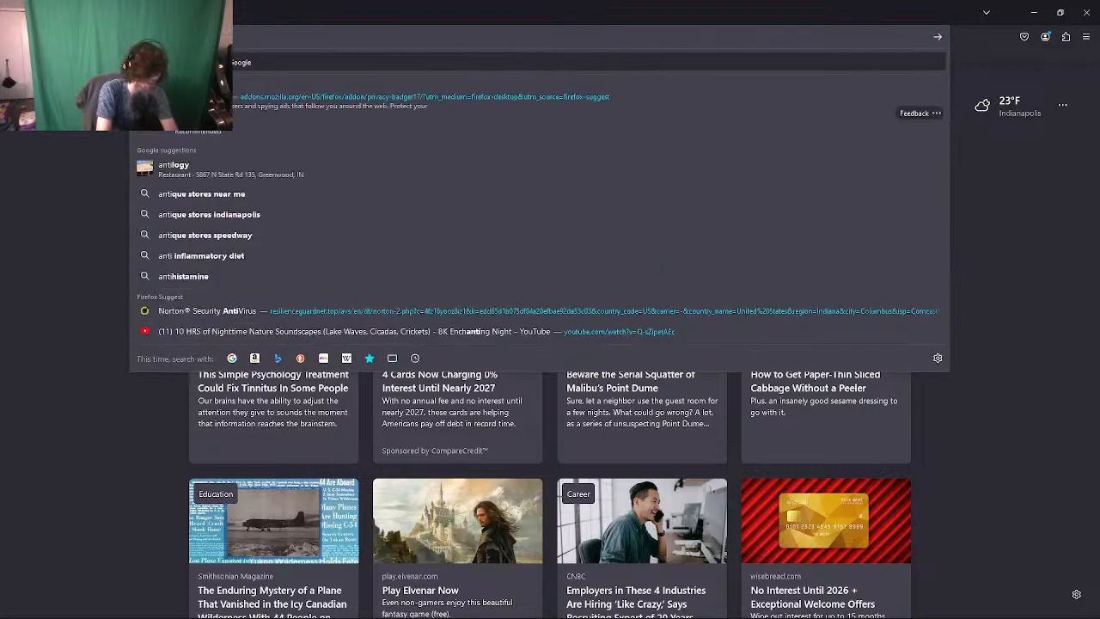
pyautogui.write(' off blender cy')
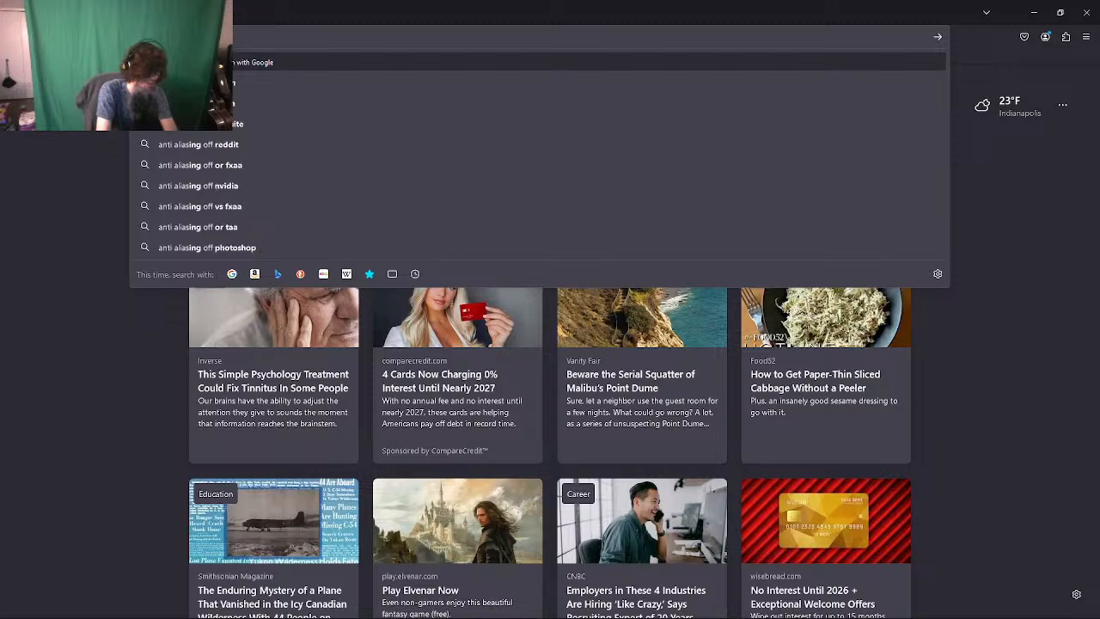
pyautogui.write('cl')
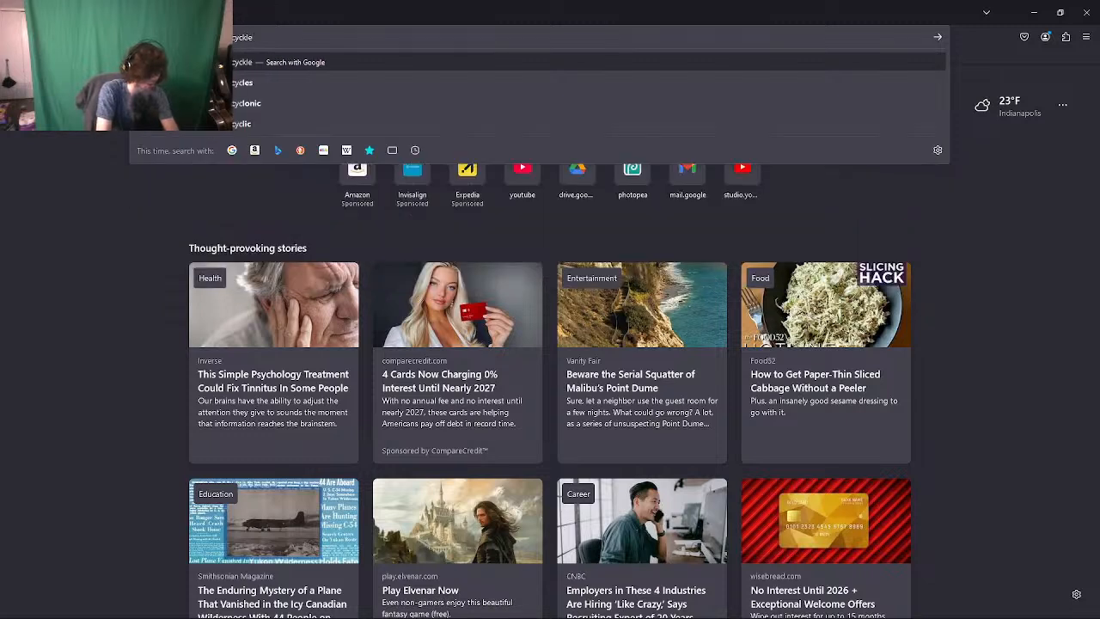
pyautogui.write('es')
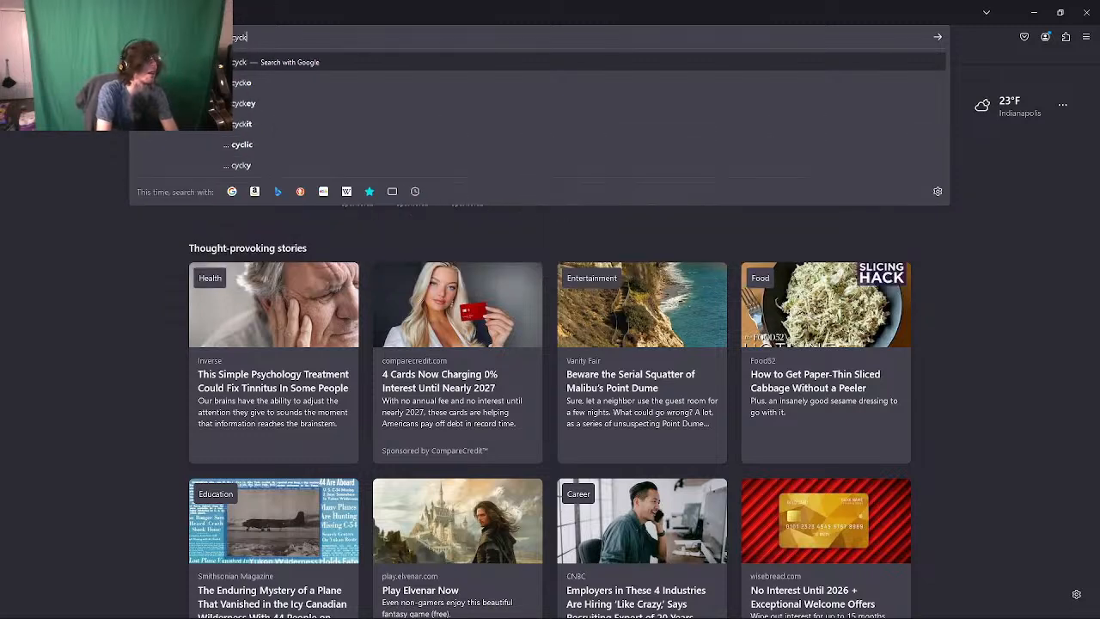
pyautogui.press('Return')
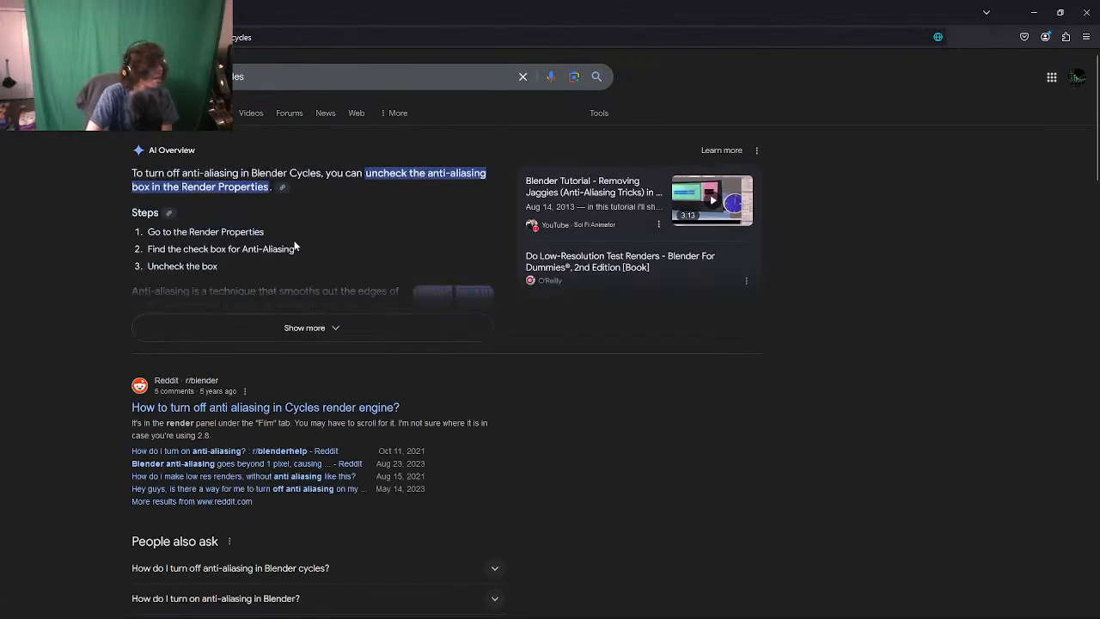
pyautogui.click(288, 337)
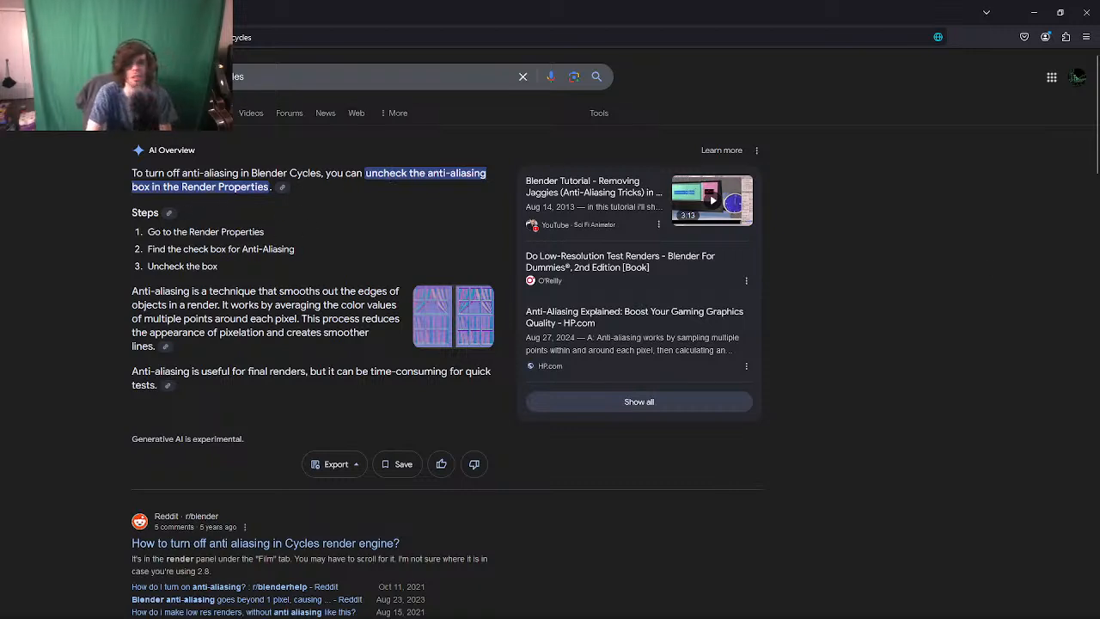
pyautogui.click(1033, 12)
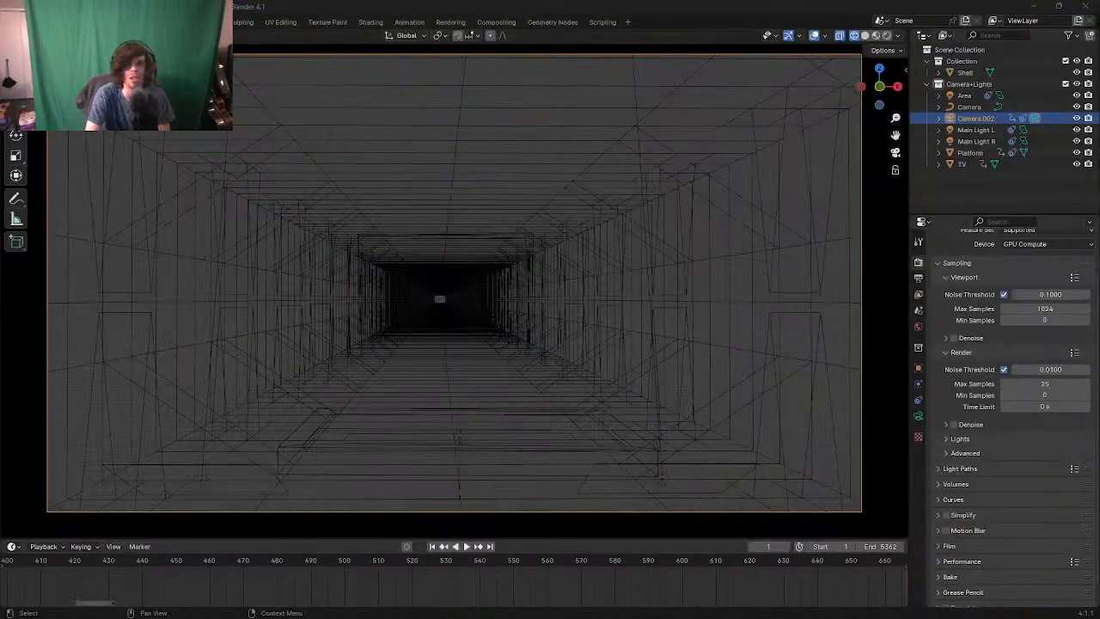
# Step: Look through the Performance settings and the Lights and Advanced sampling settings for an anti-aliasing option
pyautogui.scroll(2, 972, 444)
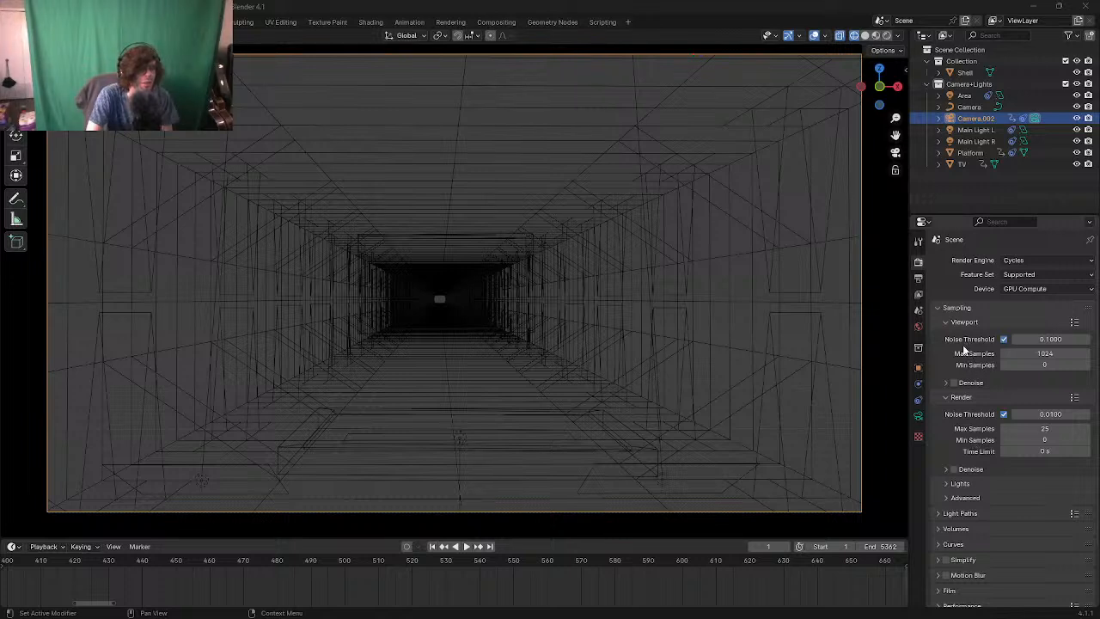
pyautogui.scroll(-2, 964, 352)
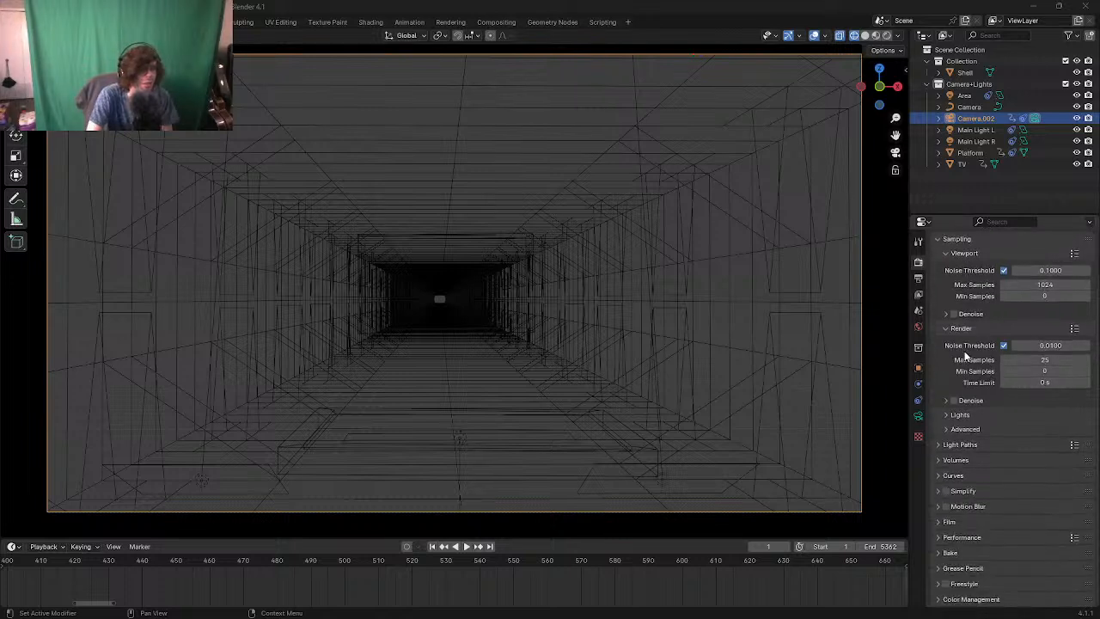
pyautogui.click(941, 537)
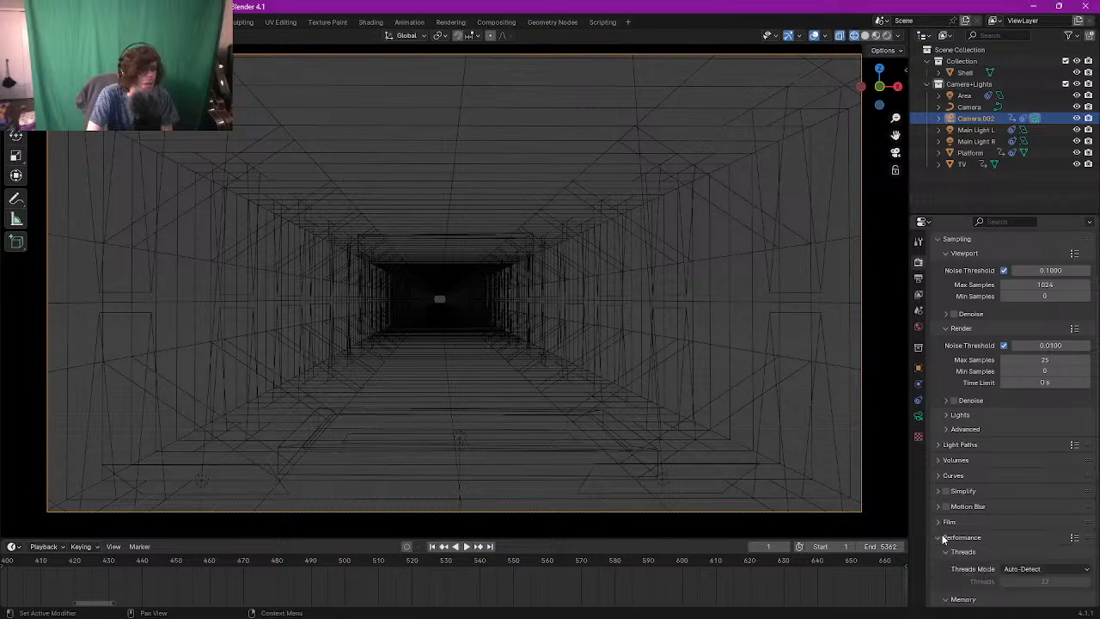
pyautogui.scroll(-1, 941, 538)
pyautogui.scroll(-4, 941, 539)
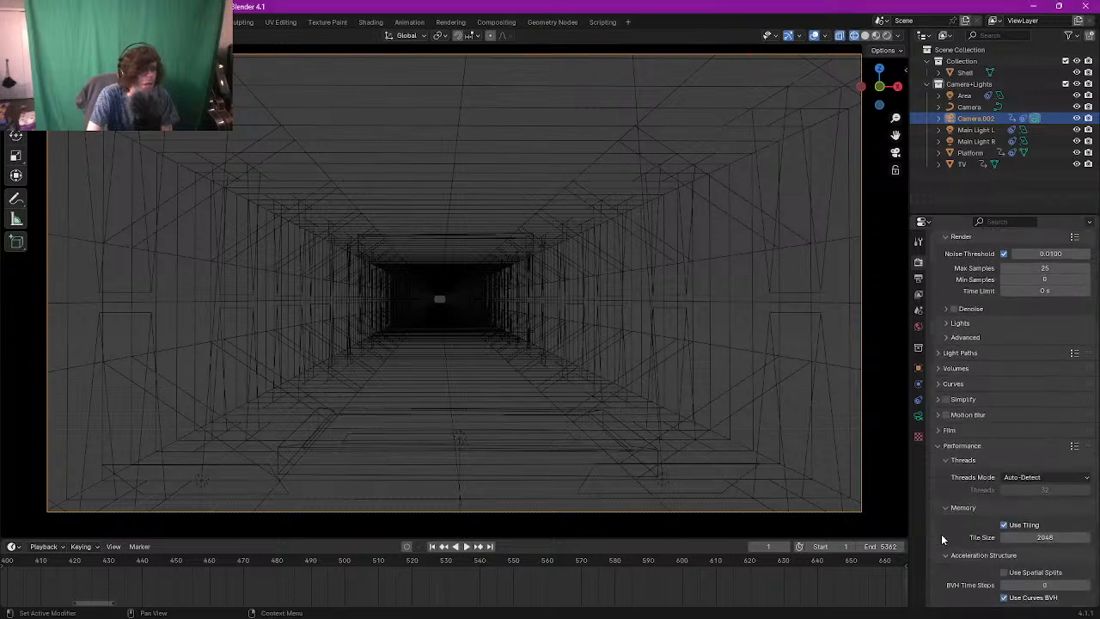
pyautogui.scroll(-4, 941, 534)
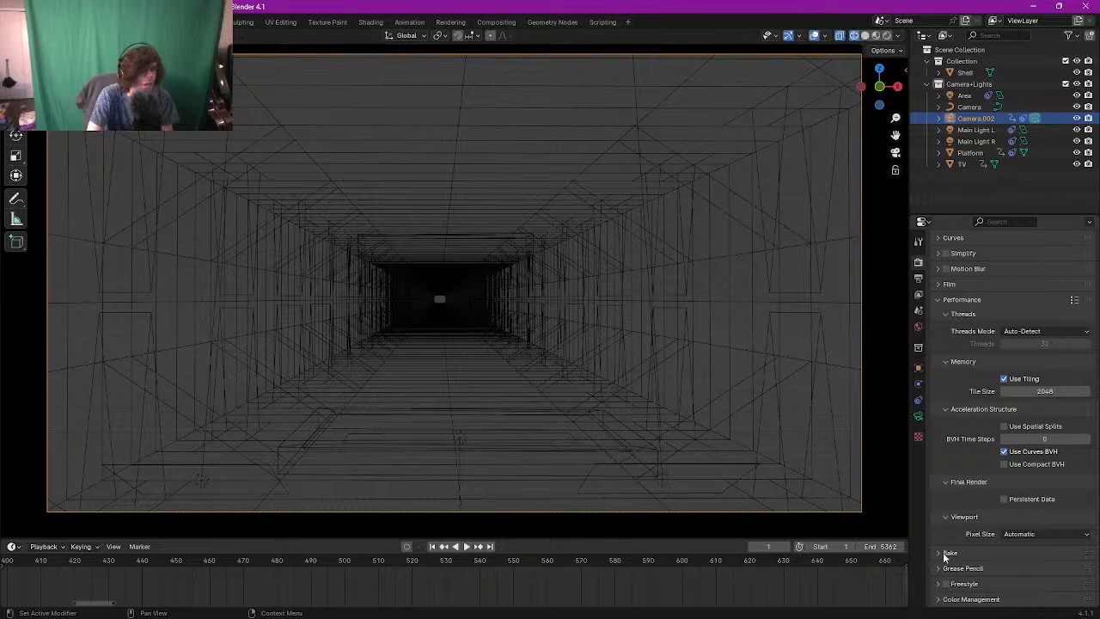
pyautogui.scroll(3, 932, 526)
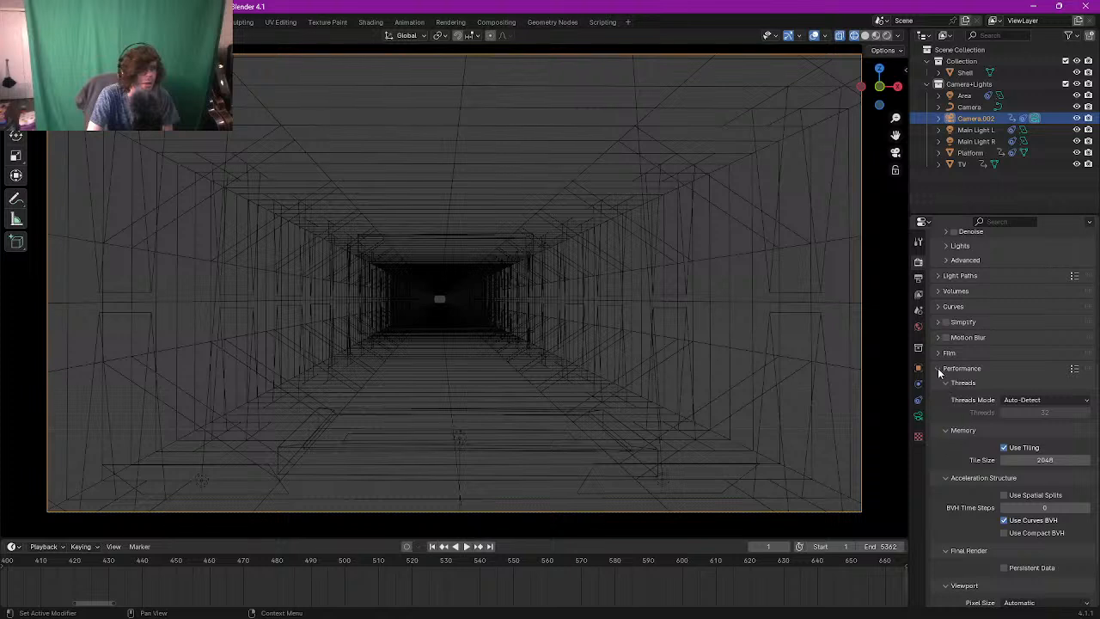
pyautogui.click(938, 368)
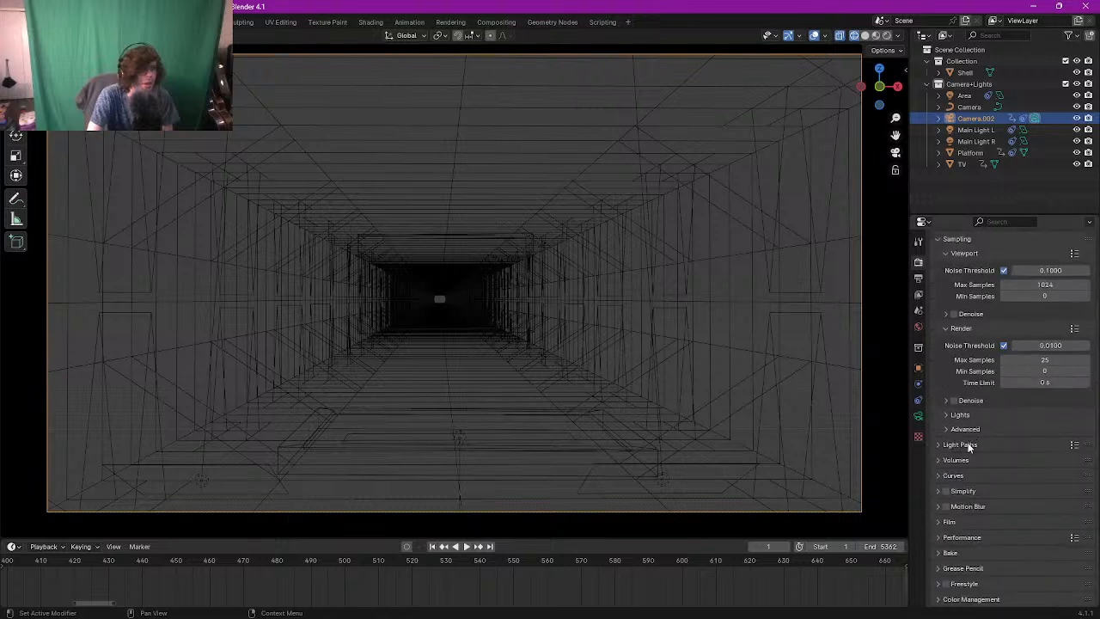
pyautogui.scroll(2, 969, 447)
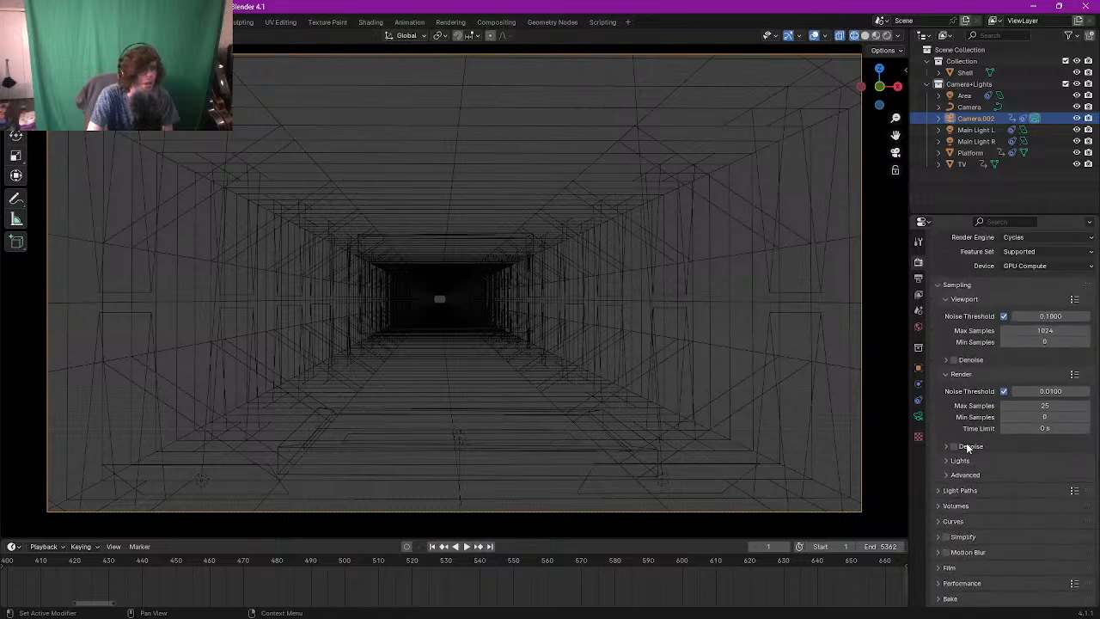
pyautogui.click(948, 460)
pyautogui.click(946, 461)
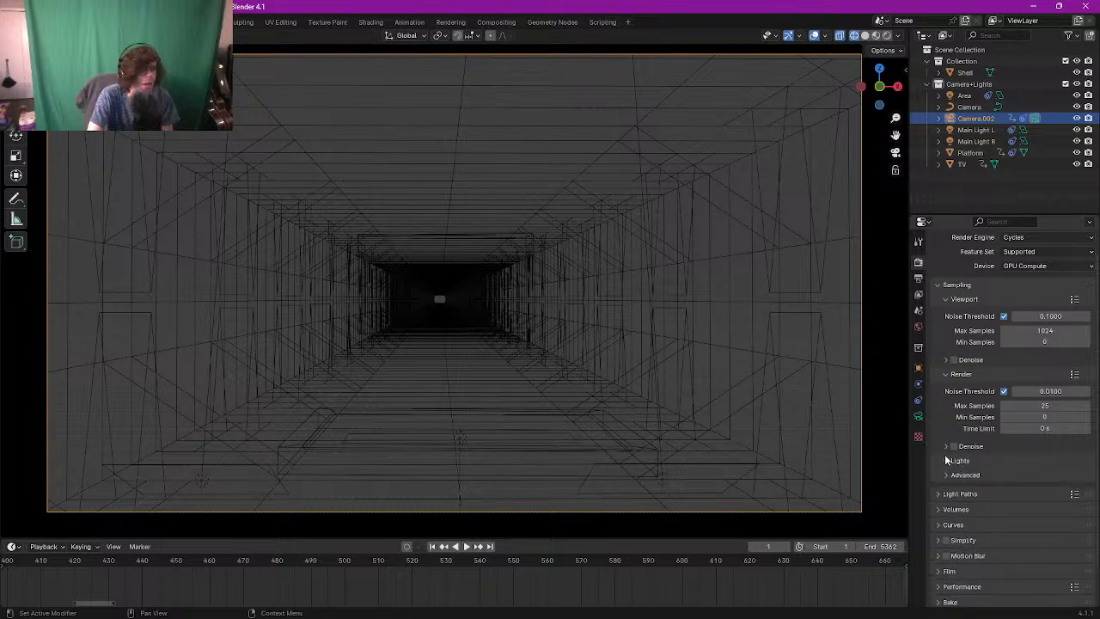
pyautogui.click(944, 474)
pyautogui.click(944, 474)
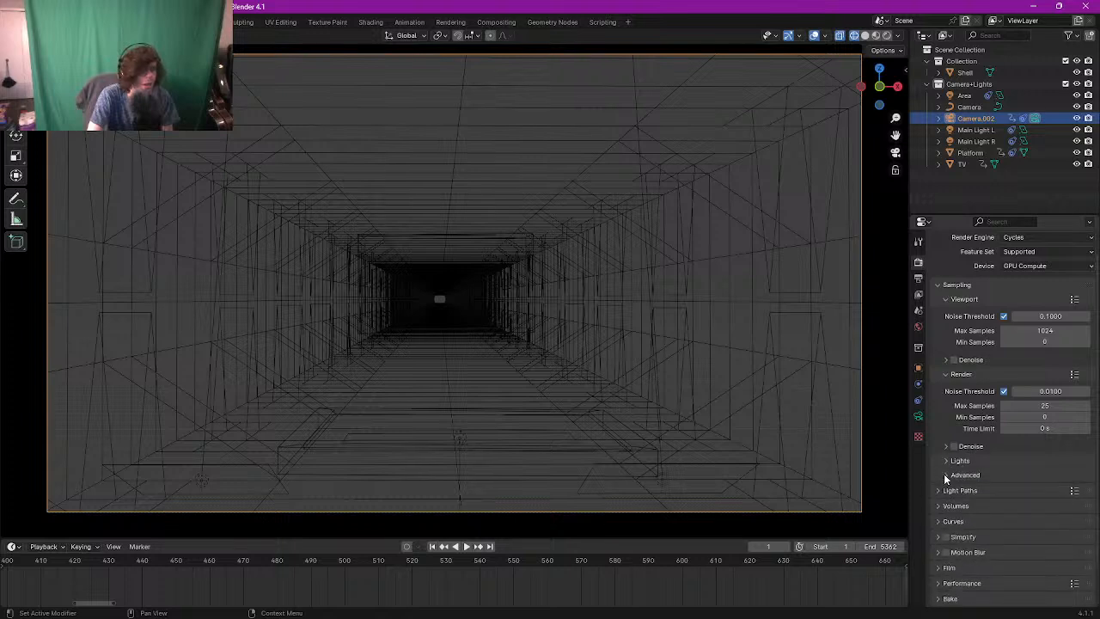
pyautogui.scroll(-2, 943, 473)
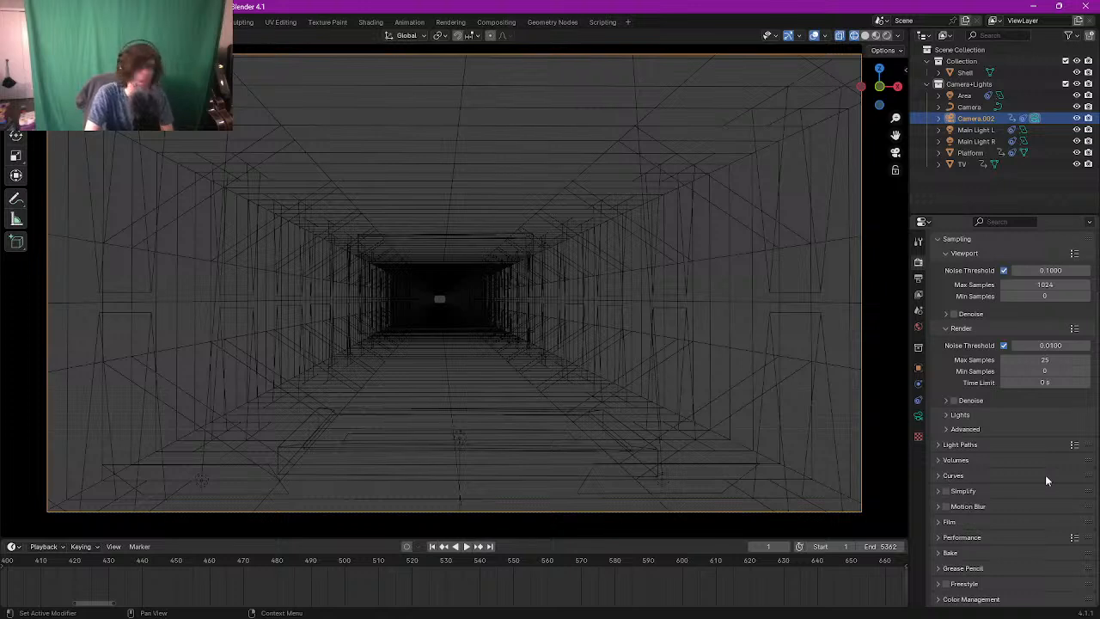
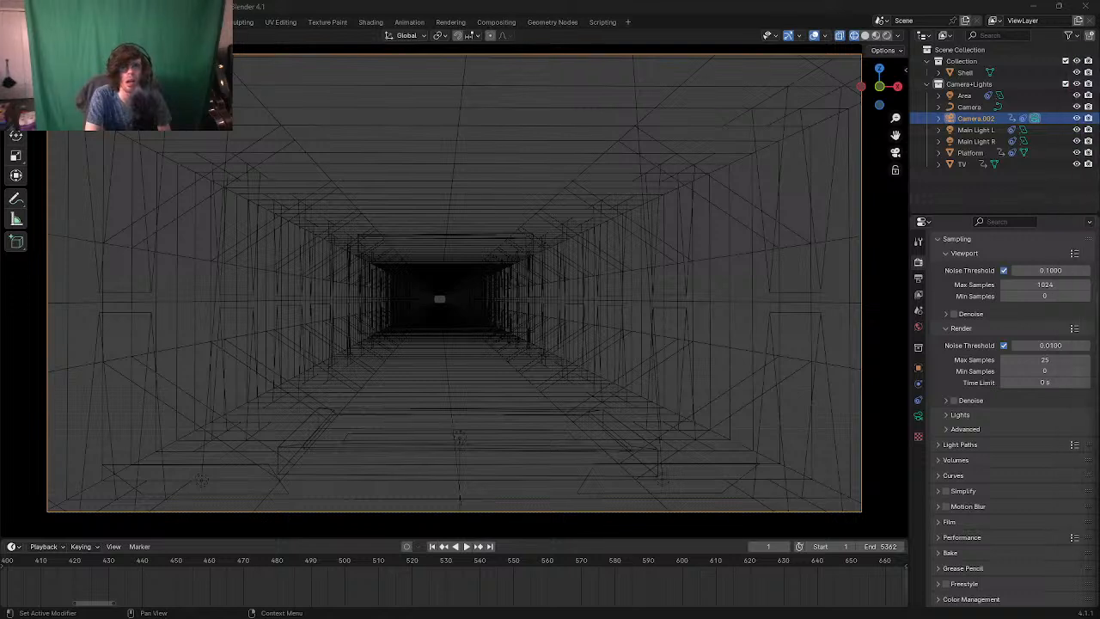
# Step: Check the Volumes, Film and Bake render settings for an anti-aliasing option
pyautogui.click(939, 461)
pyautogui.click(938, 462)
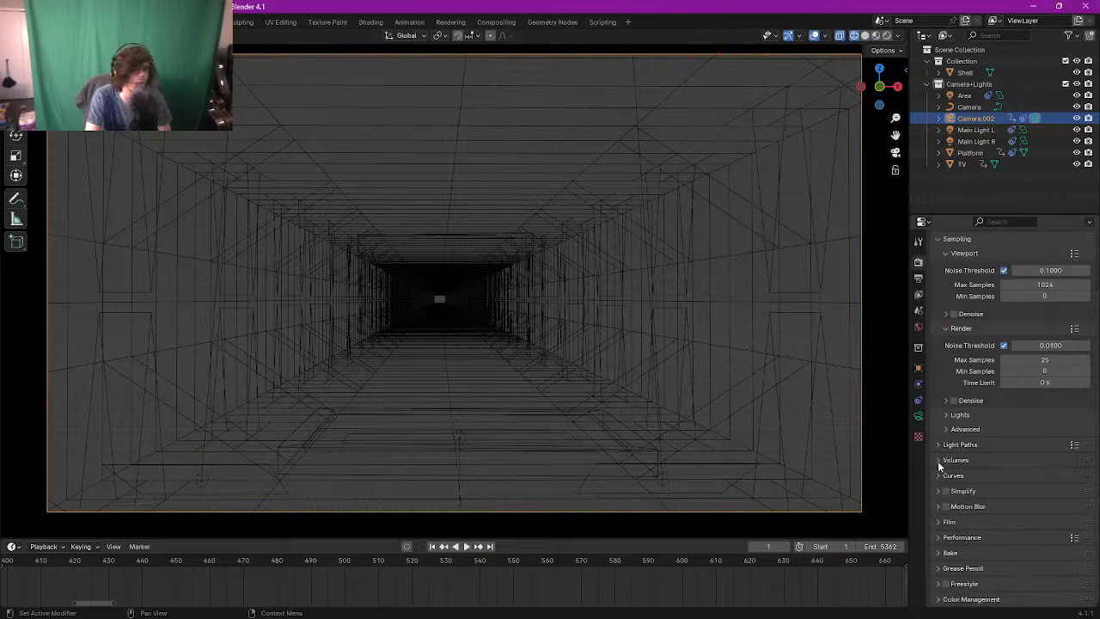
pyautogui.click(936, 522)
pyautogui.scroll(-5, 937, 526)
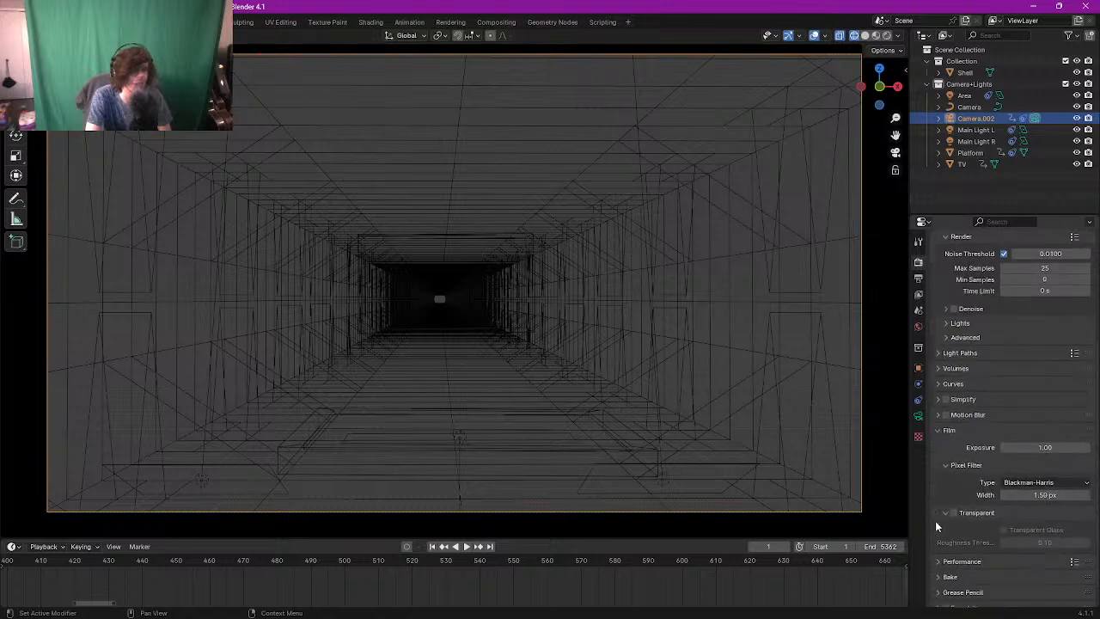
pyautogui.click(939, 433)
pyautogui.click(939, 553)
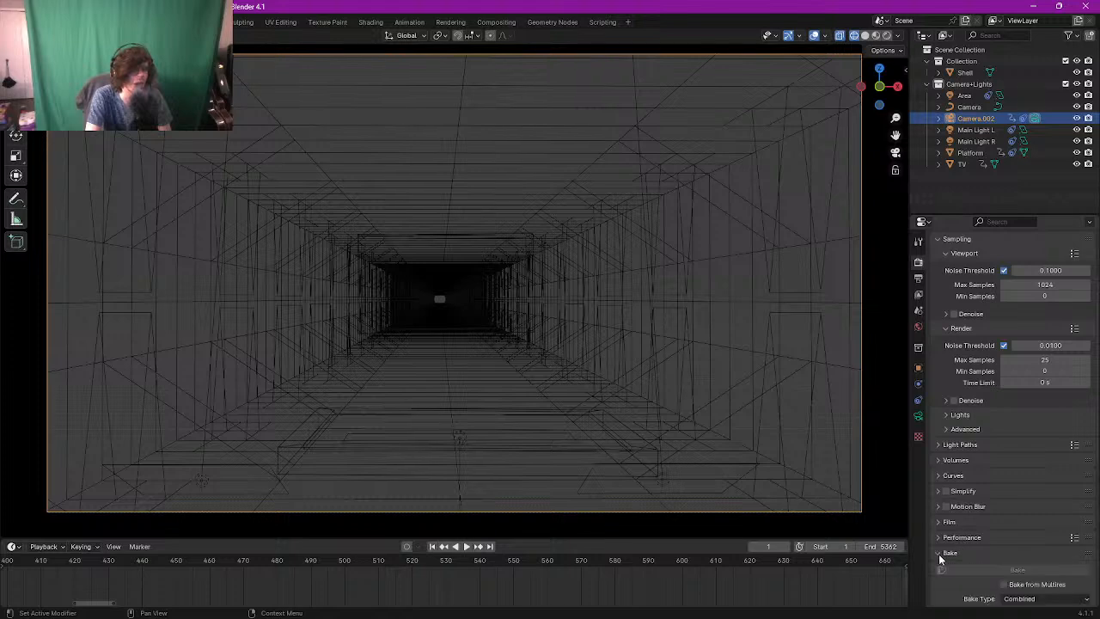
pyautogui.scroll(-3, 940, 557)
pyautogui.click(939, 558)
pyautogui.scroll(-2, 940, 557)
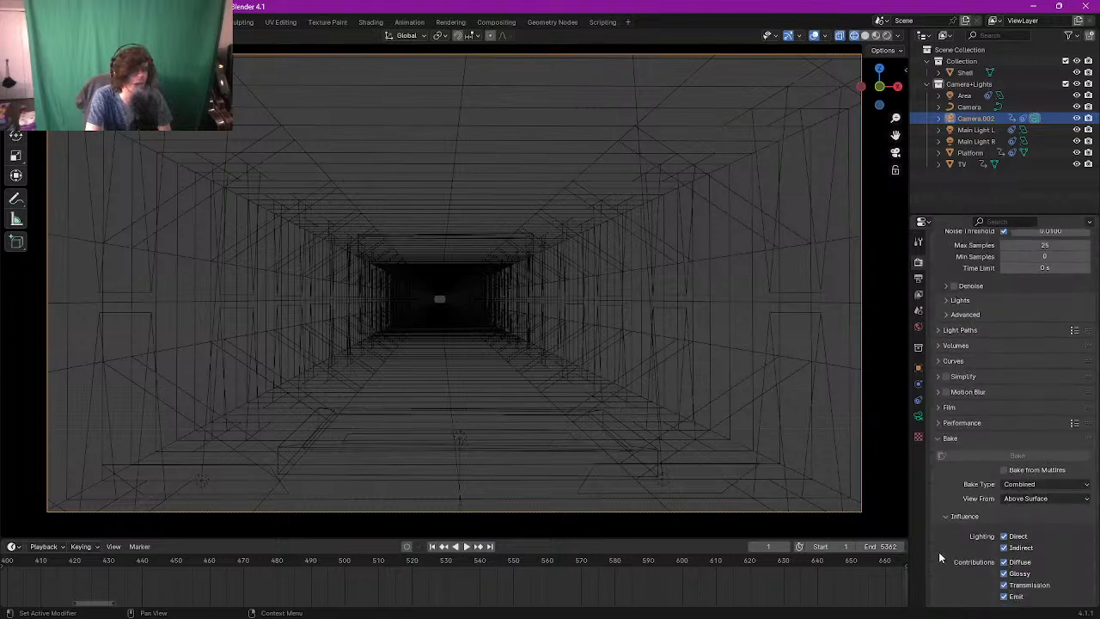
pyautogui.scroll(-7, 939, 551)
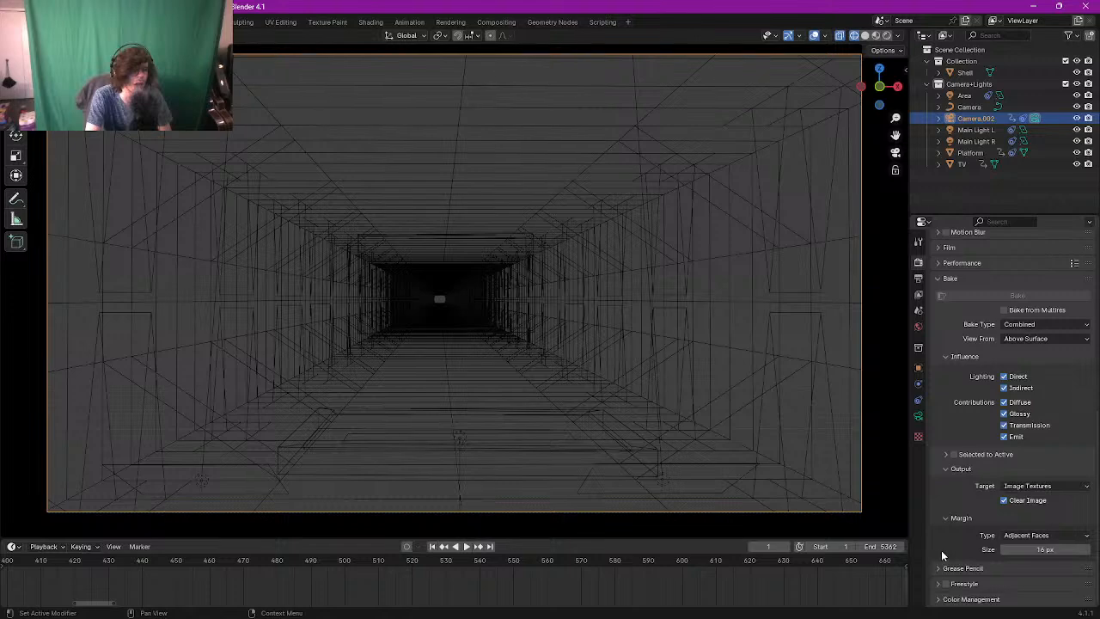
pyautogui.scroll(4, 951, 395)
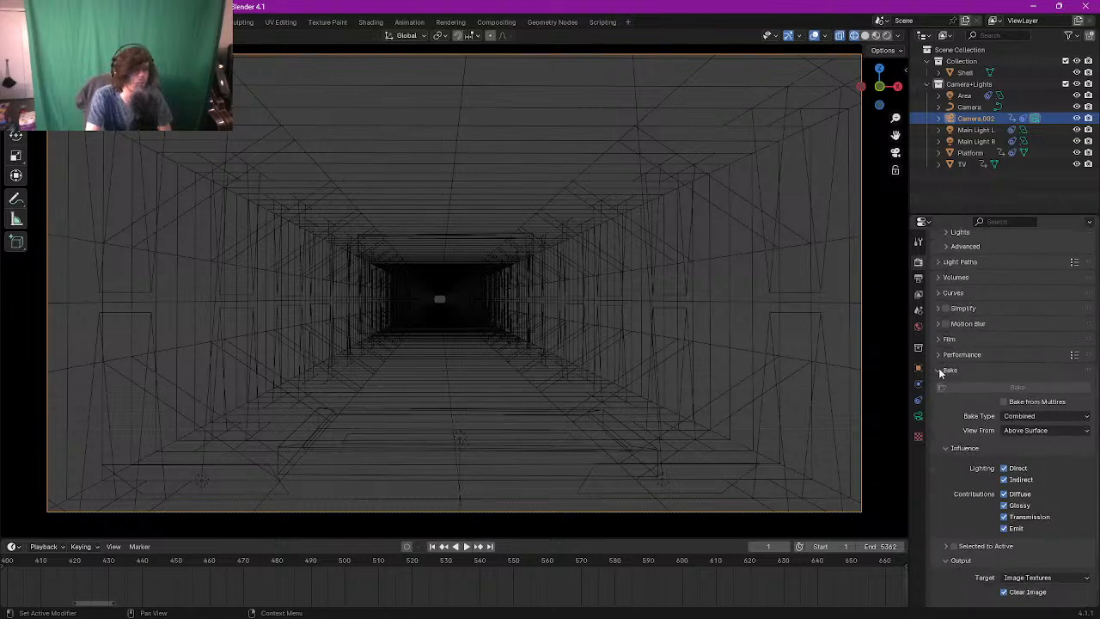
pyautogui.click(939, 370)
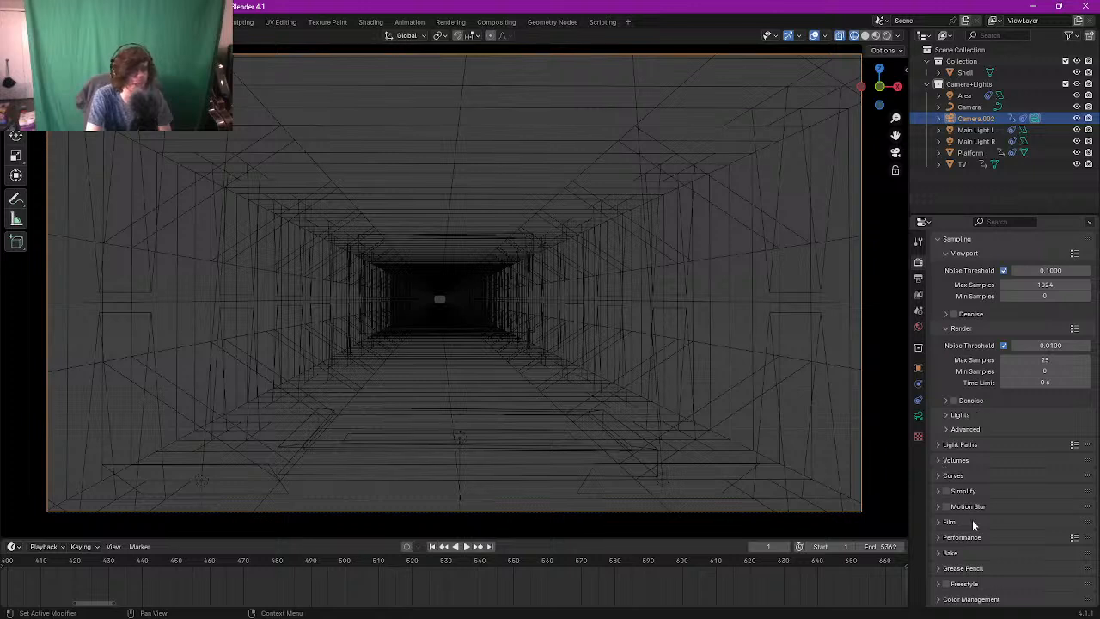
# Step: Start rendering the full animation with Cycles
pyautogui.scroll(3, 972, 519)
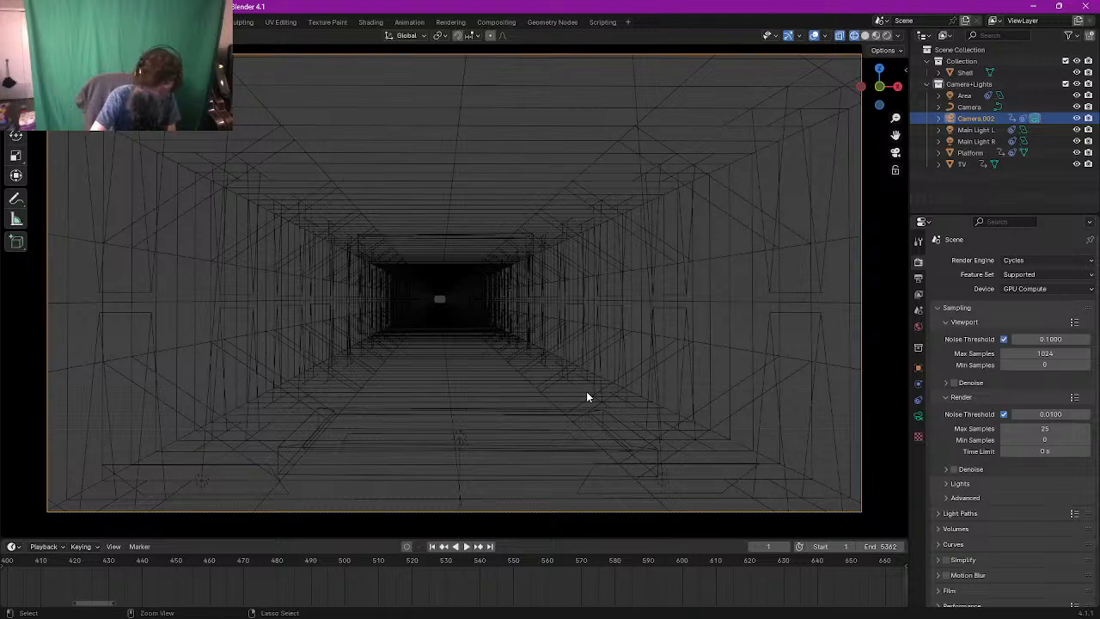
pyautogui.hotkey('ctrl', 'F12')
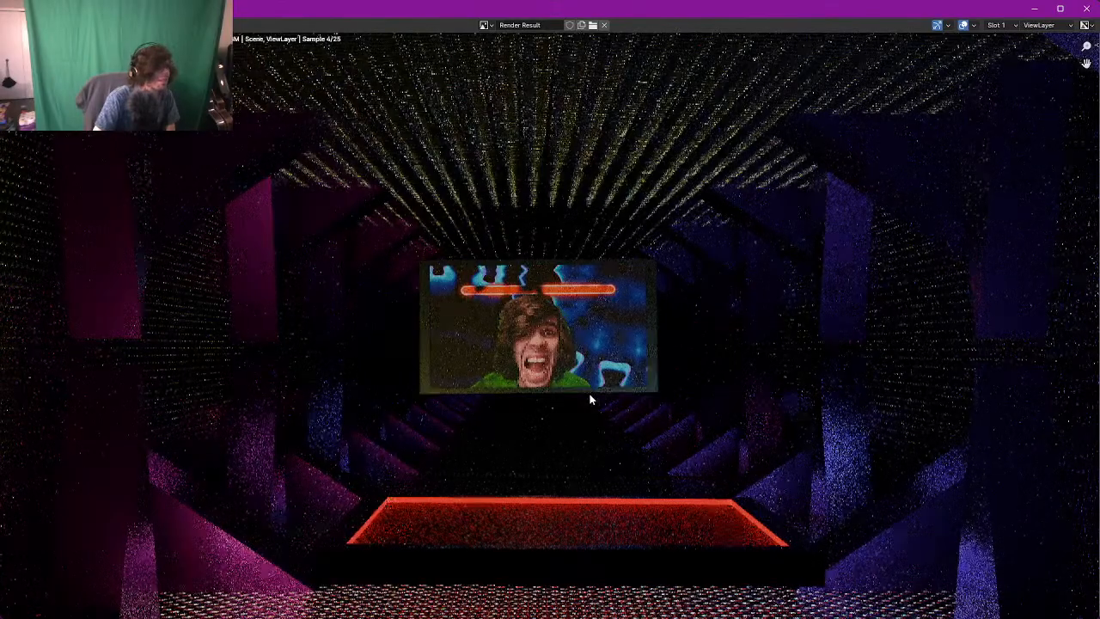